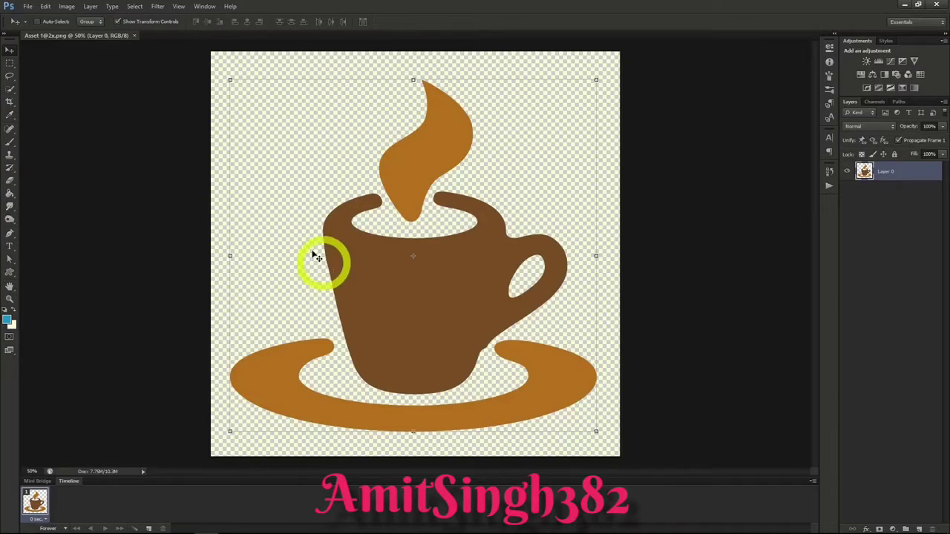
Step: Try the Color Negative (RGB) preset of the Curves adjustment directly on the coffee cup layer and discard it
{"action": "left_click", "coordinate": [66, 6]}
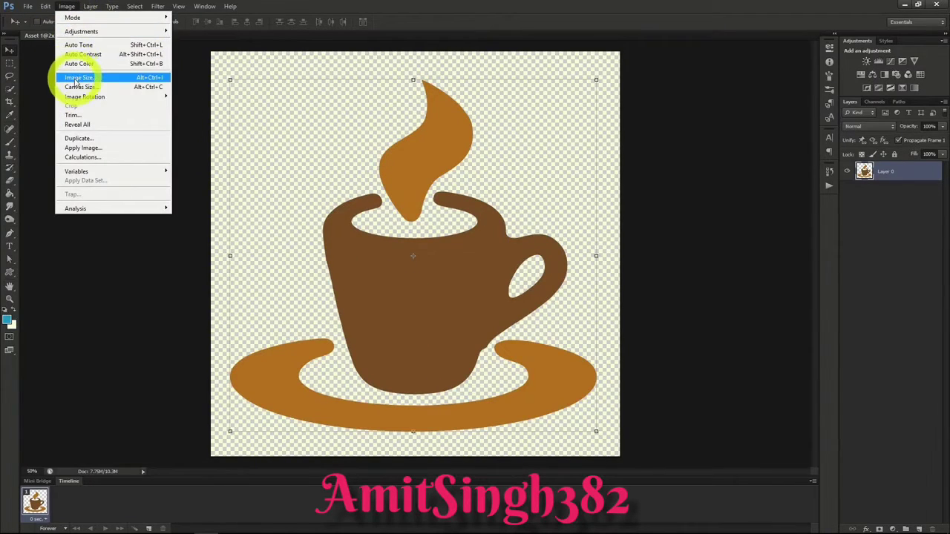
{"action": "mouse_move", "coordinate": [78, 31]}
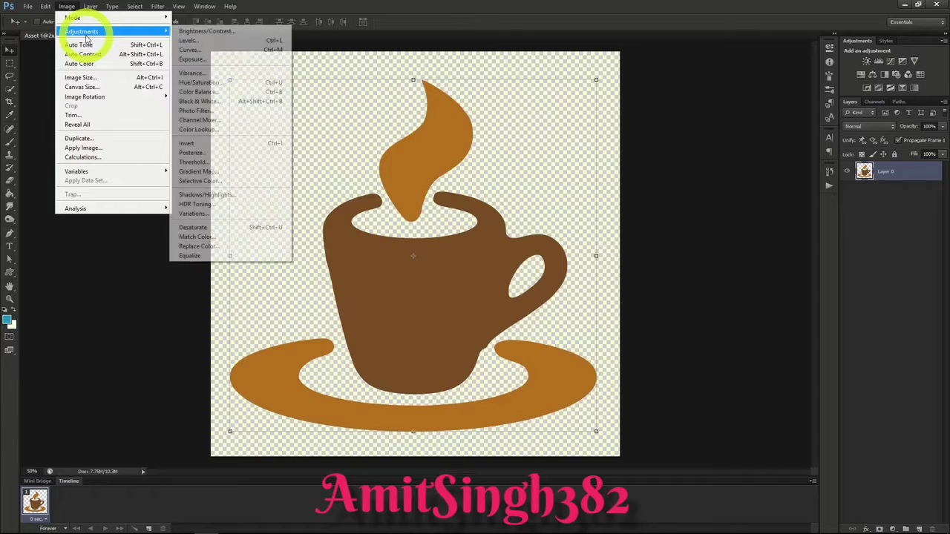
{"action": "left_click", "coordinate": [198, 51]}
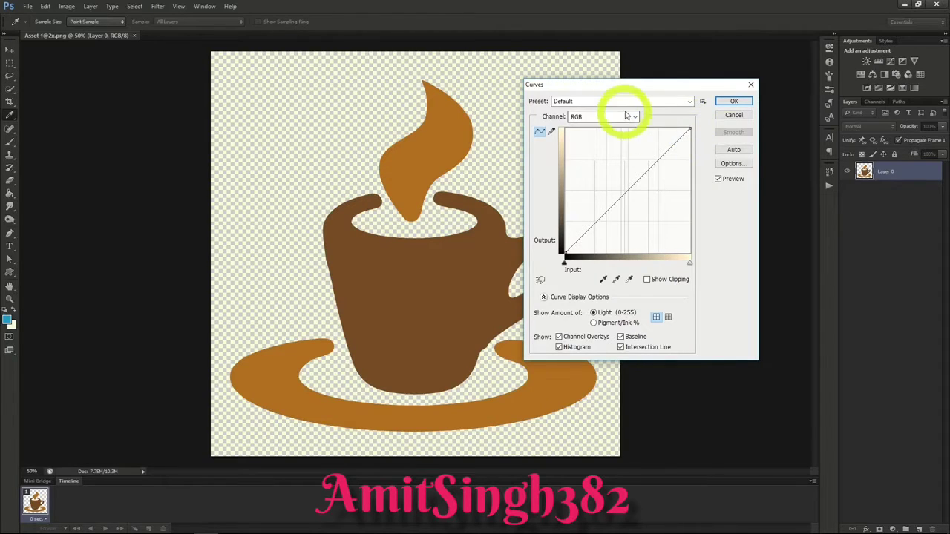
{"action": "left_click", "coordinate": [677, 101]}
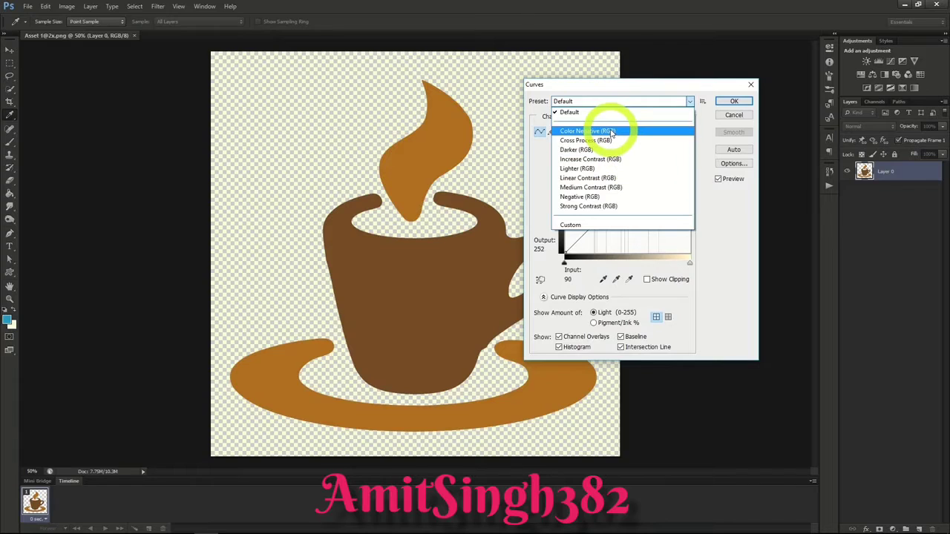
{"action": "left_click", "coordinate": [611, 131]}
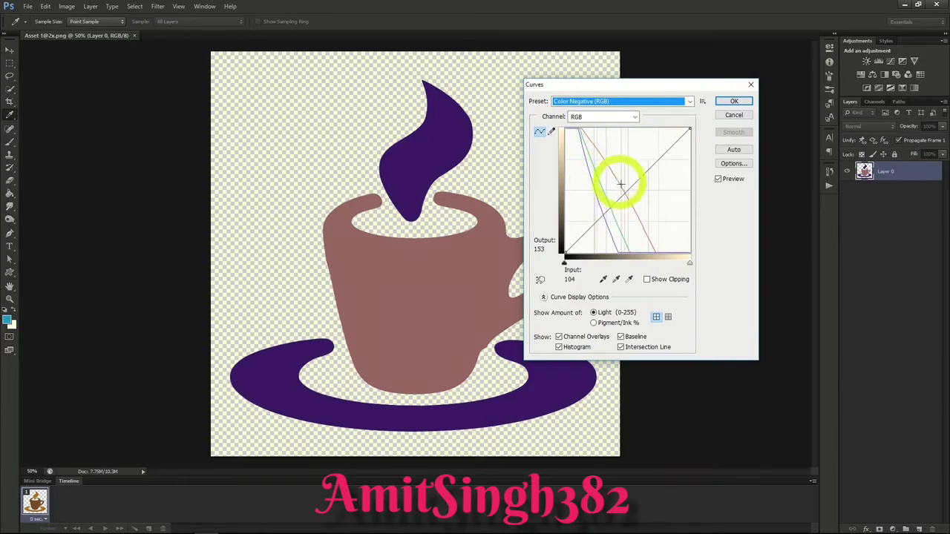
{"action": "key", "text": "Escape"}
{"action": "key", "text": "v"}
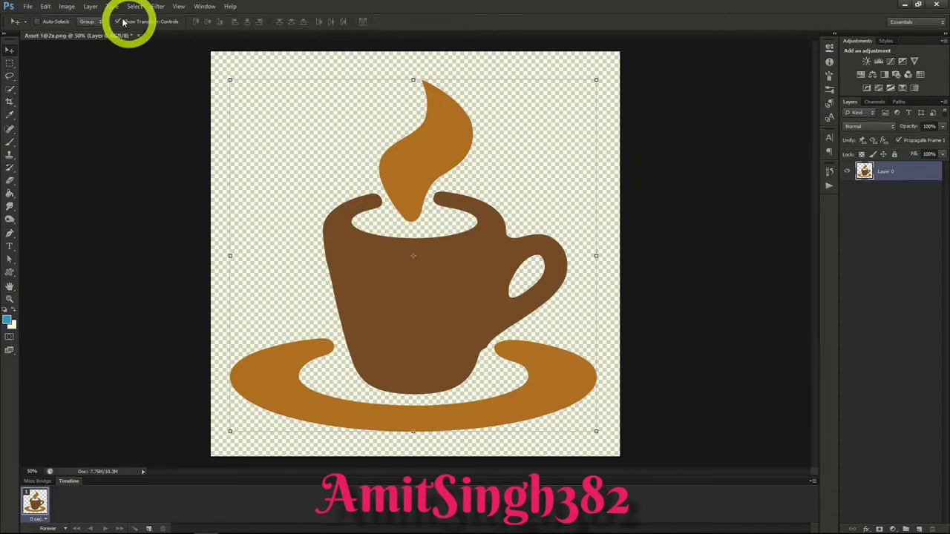
Step: Add a Curves adjustment layer above the coffee cup layer and switch its visibility off and back on
{"action": "left_click", "coordinate": [89, 6]}
{"action": "mouse_move", "coordinate": [129, 92]}
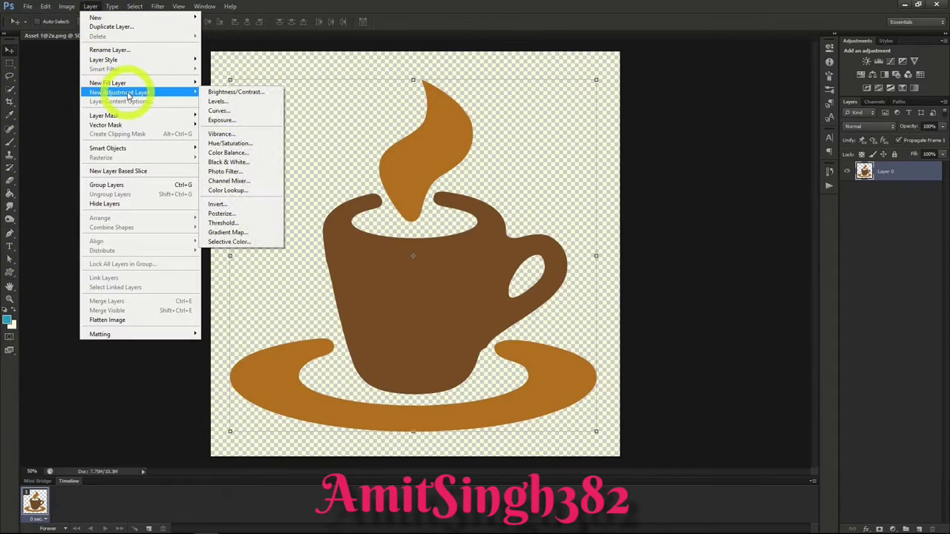
{"action": "left_click", "coordinate": [239, 113]}
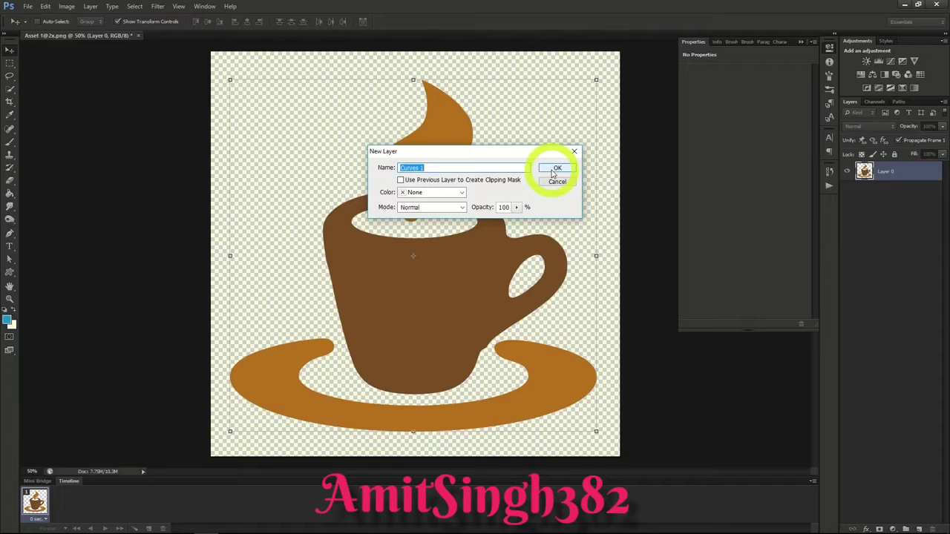
{"action": "left_click", "coordinate": [557, 168]}
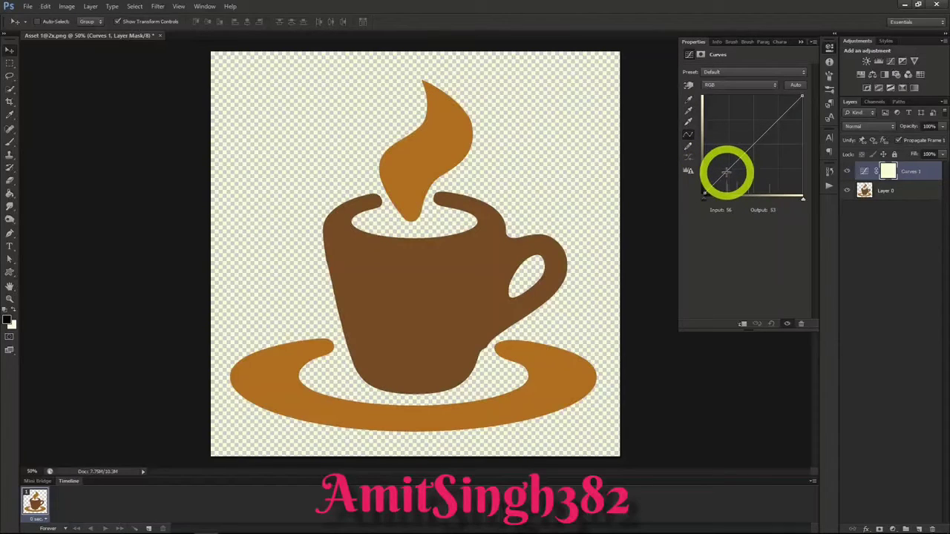
{"action": "left_click", "coordinate": [845, 172]}
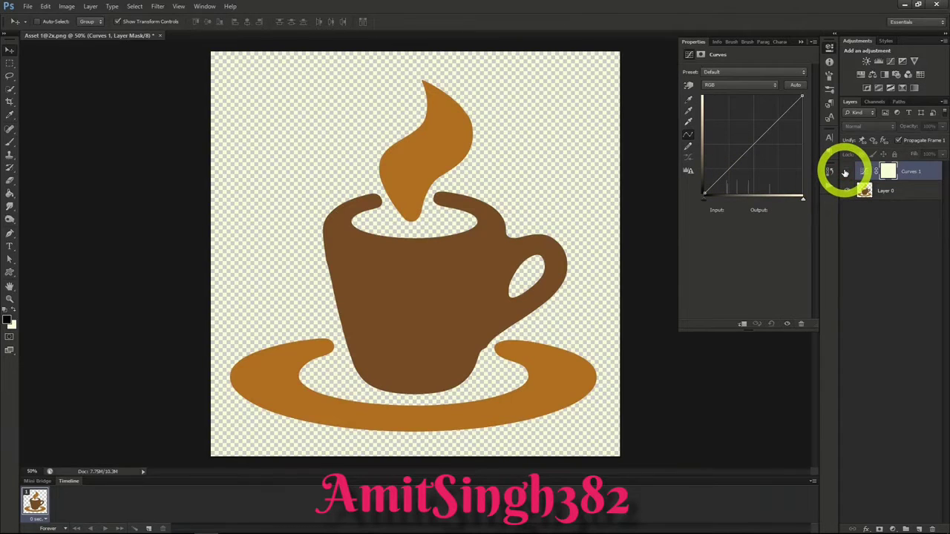
{"action": "left_click", "coordinate": [845, 172]}
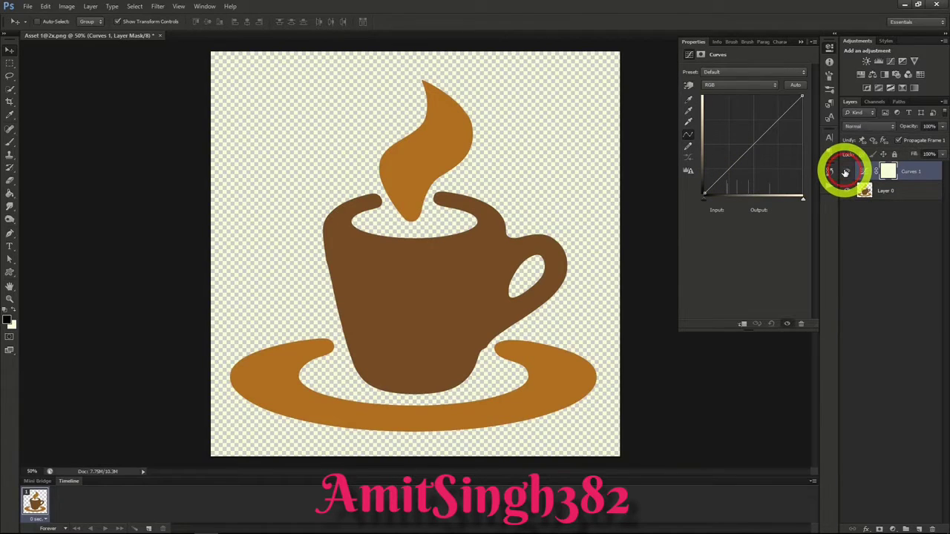
Step: Add three points to the RGB curve, lower the shadow point to input 88, output 20, and pull the highlight point upward
{"action": "left_click", "coordinate": [726, 173]}
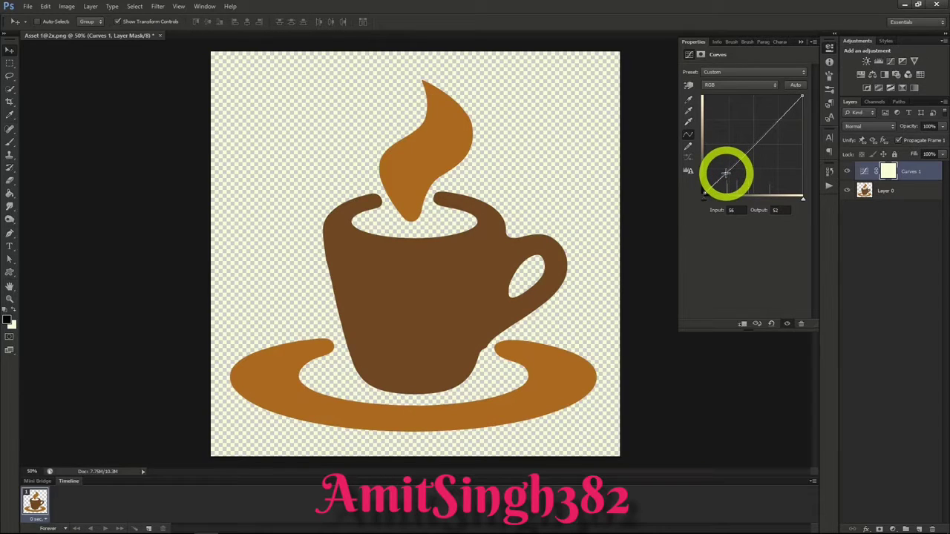
{"action": "left_click", "coordinate": [753, 146]}
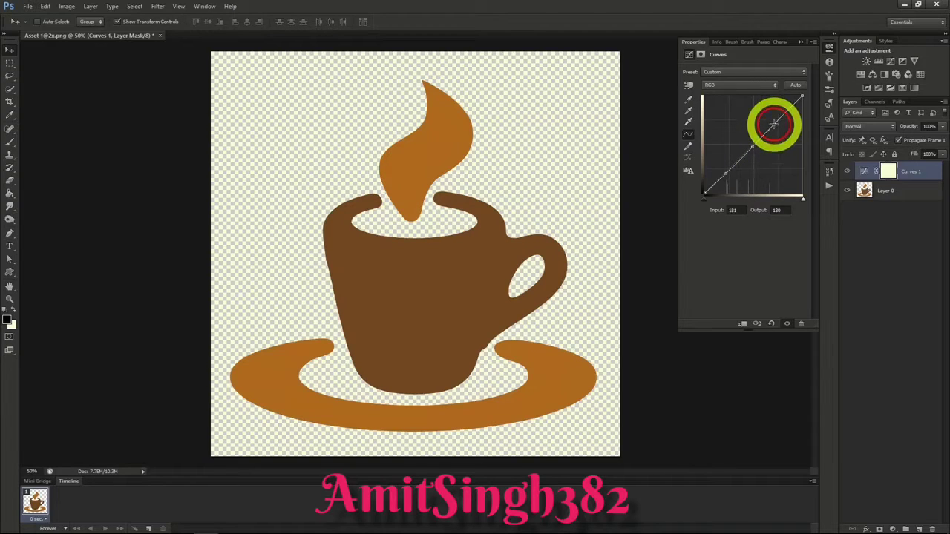
{"action": "left_click", "coordinate": [774, 123]}
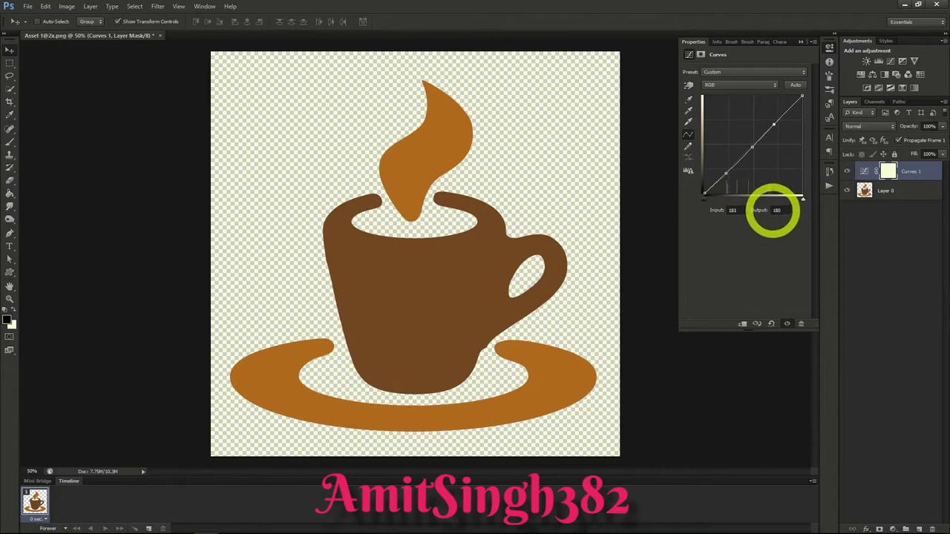
{"action": "left_click_drag", "start_coordinate": [726, 174], "coordinate": [736, 186]}
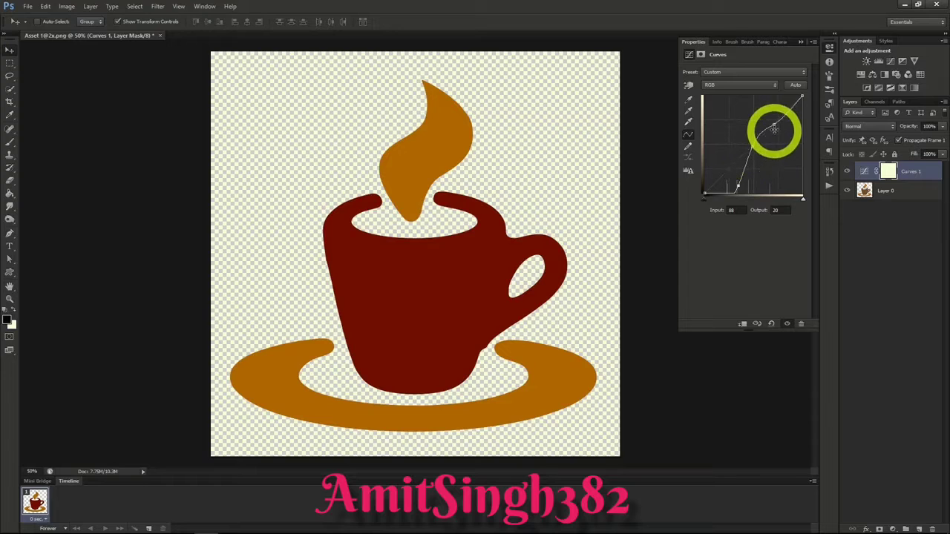
{"action": "left_click_drag", "start_coordinate": [773, 125], "coordinate": [752, 113]}
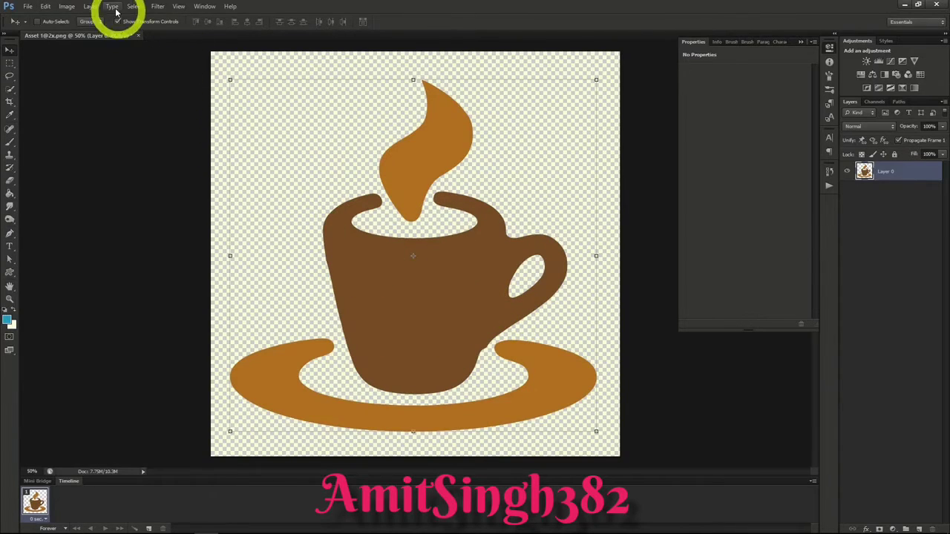
Step: Add a Brightness/Contrast adjustment layer above the cup with brightness -61 and contrast 55
{"action": "left_click", "coordinate": [67, 7]}
{"action": "mouse_move", "coordinate": [86, 31]}
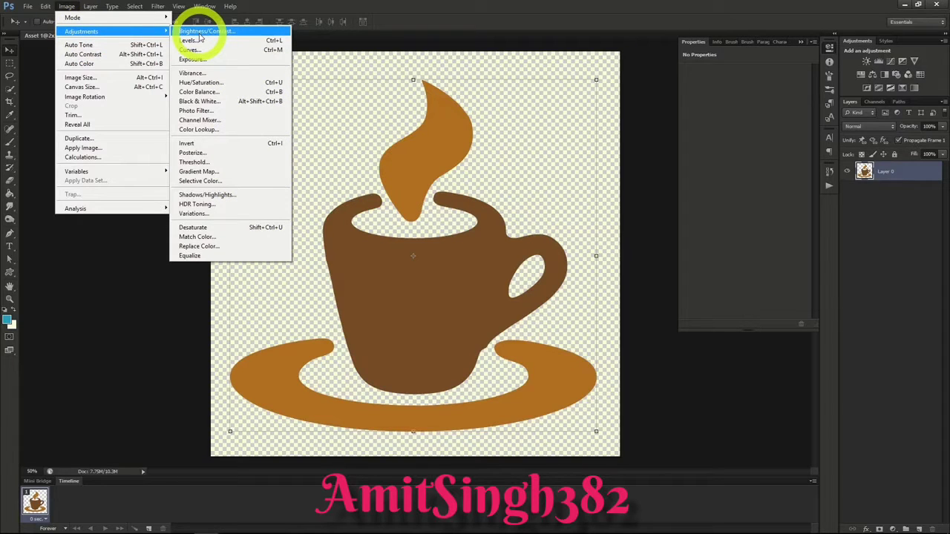
{"action": "mouse_move", "coordinate": [92, 7]}
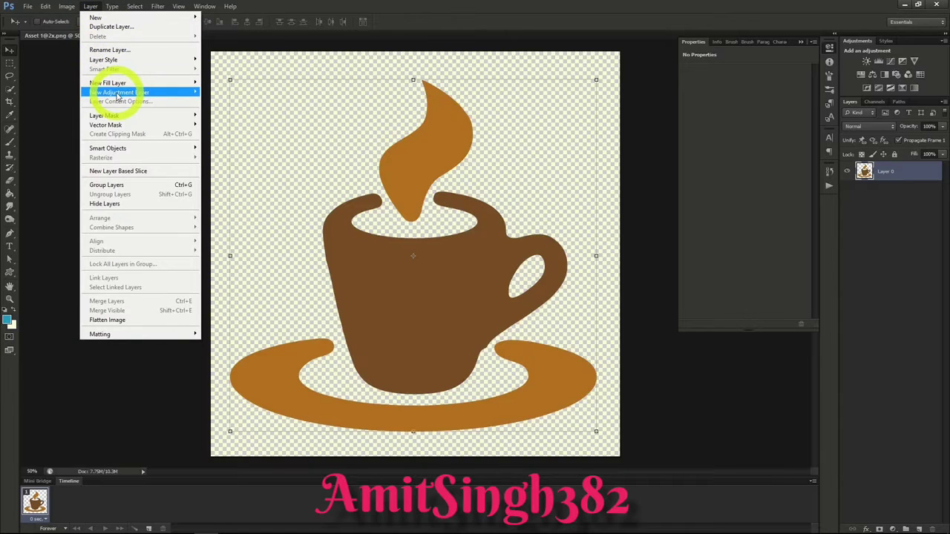
{"action": "mouse_move", "coordinate": [117, 94]}
{"action": "left_click", "coordinate": [232, 92]}
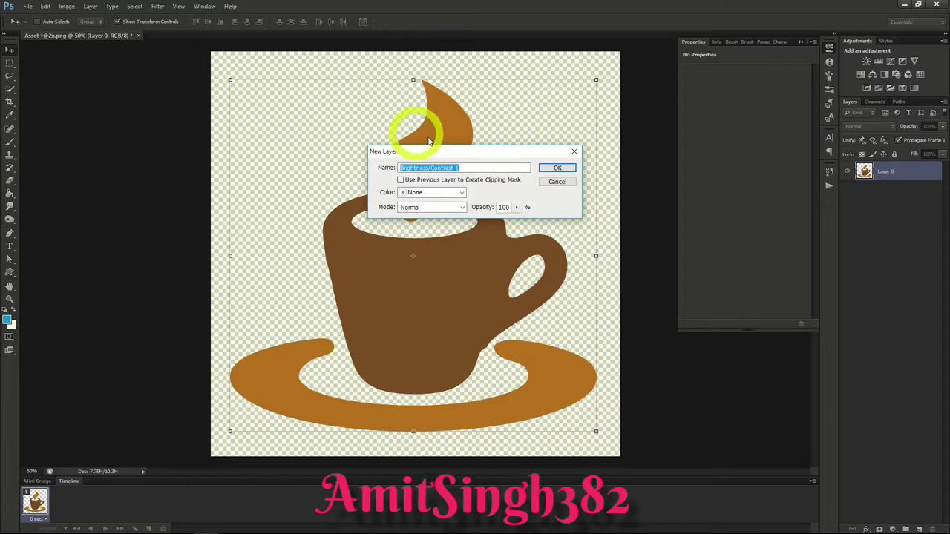
{"action": "left_click", "coordinate": [556, 168]}
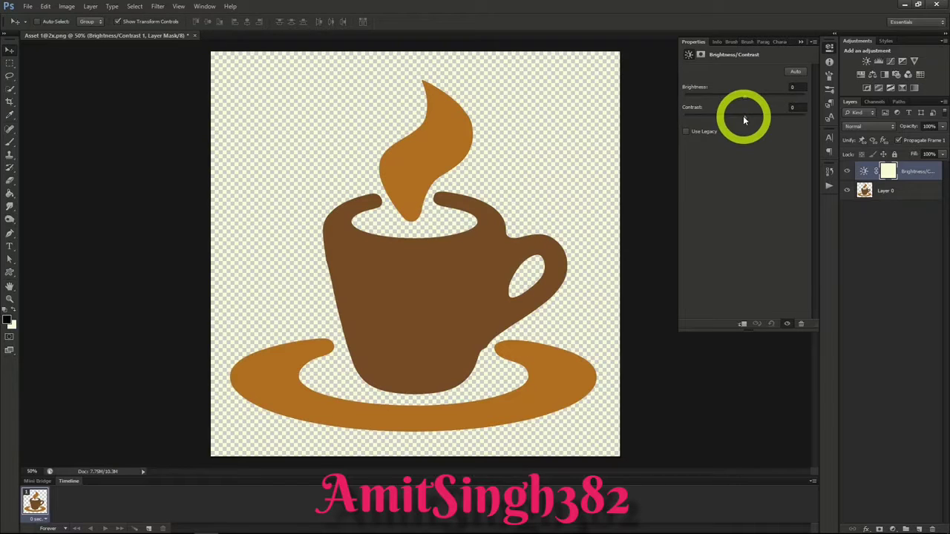
{"action": "left_click_drag", "start_coordinate": [744, 95], "coordinate": [740, 119]}
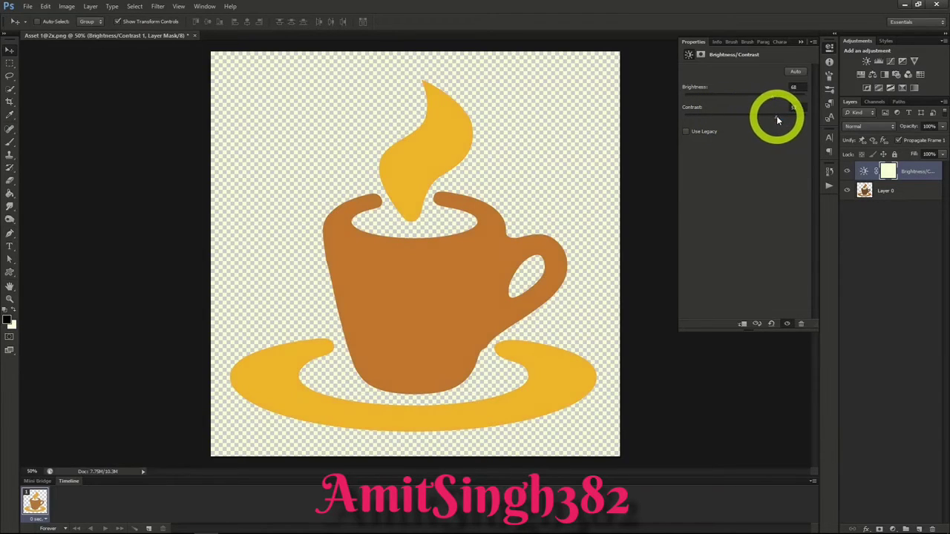
{"action": "left_click_drag", "start_coordinate": [772, 95], "coordinate": [720, 95]}
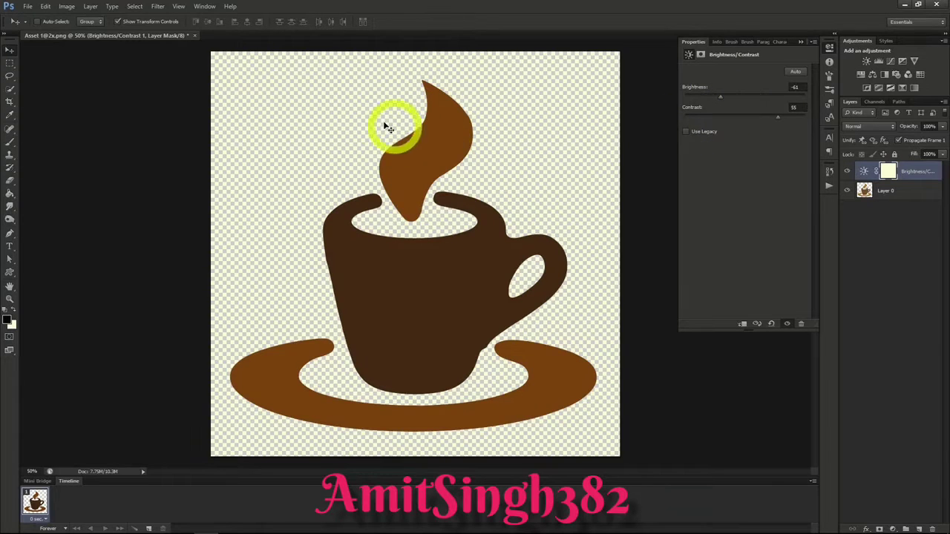
Step: Add an Exposure adjustment layer above the Brightness/Contrast layer using the default layer options
{"action": "left_click", "coordinate": [90, 6]}
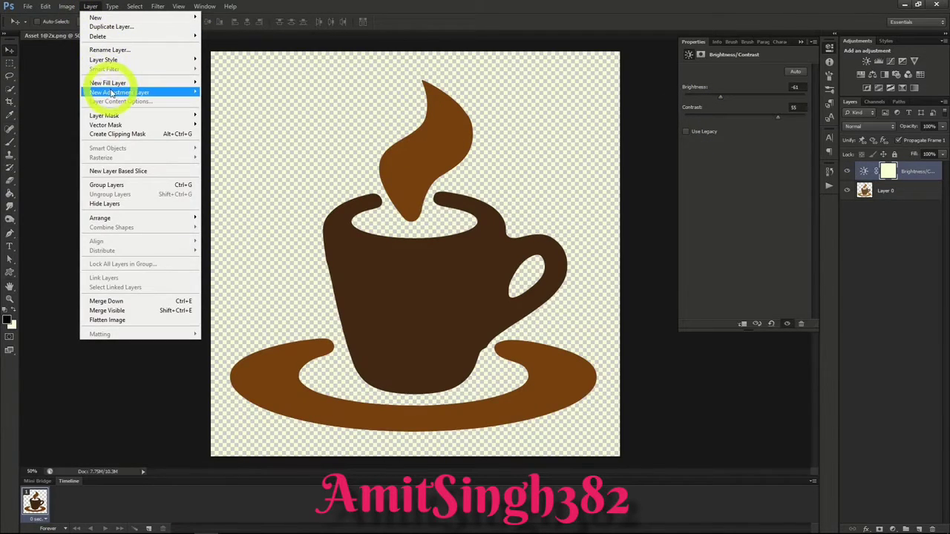
{"action": "mouse_move", "coordinate": [113, 94]}
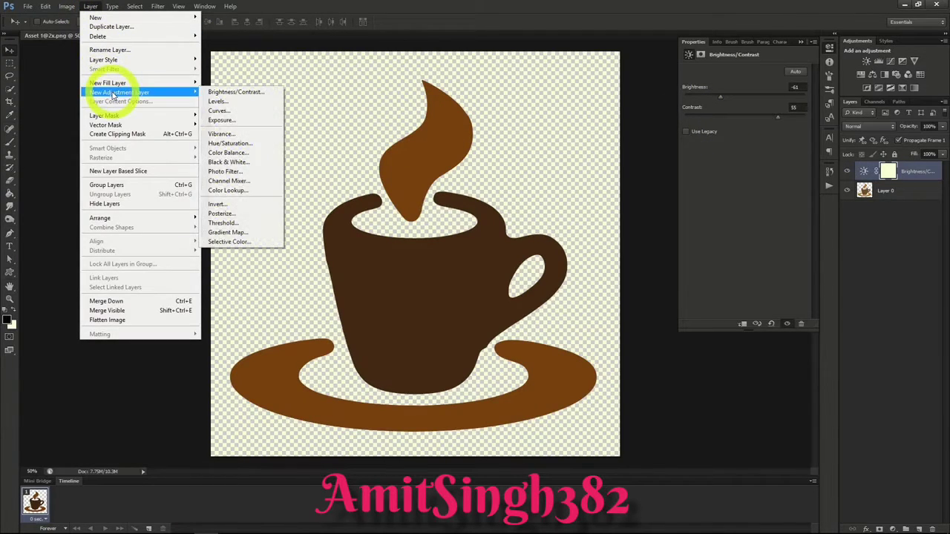
{"action": "left_click", "coordinate": [239, 122]}
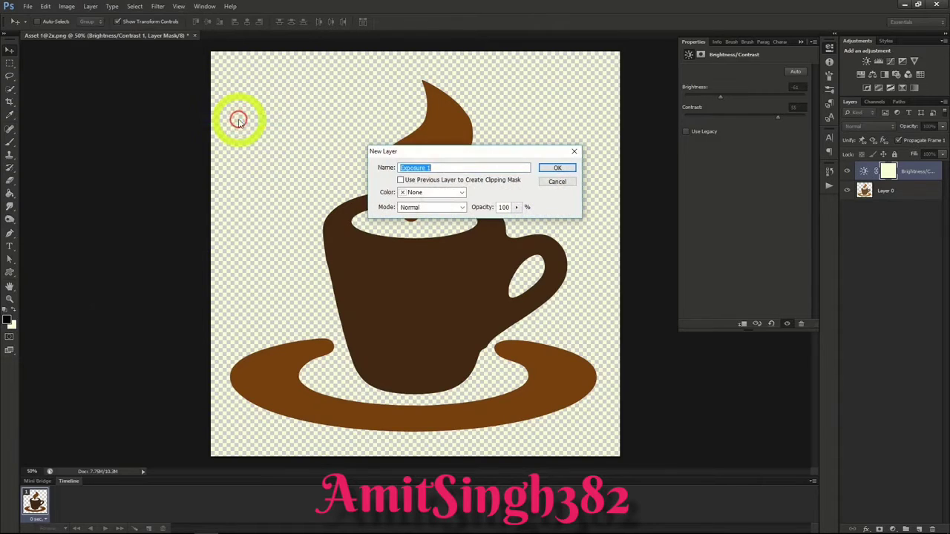
{"action": "left_click", "coordinate": [558, 169]}
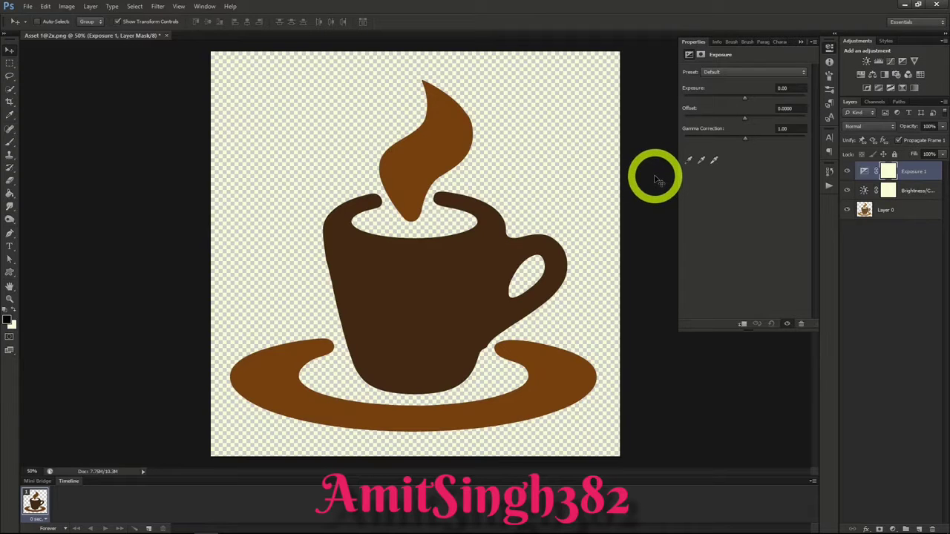
Step: Experiment with the Exposure layer's settings, trying exposure -1.60, offset +0.1240 and gamma correction 1.05
{"action": "mouse_move", "coordinate": [743, 97]}
{"action": "left_mouse_down"}
{"action": "mouse_move", "coordinate": [713, 103]}
{"action": "mouse_move", "coordinate": [791, 108]}
{"action": "mouse_move", "coordinate": [749, 108]}
{"action": "left_mouse_up"}
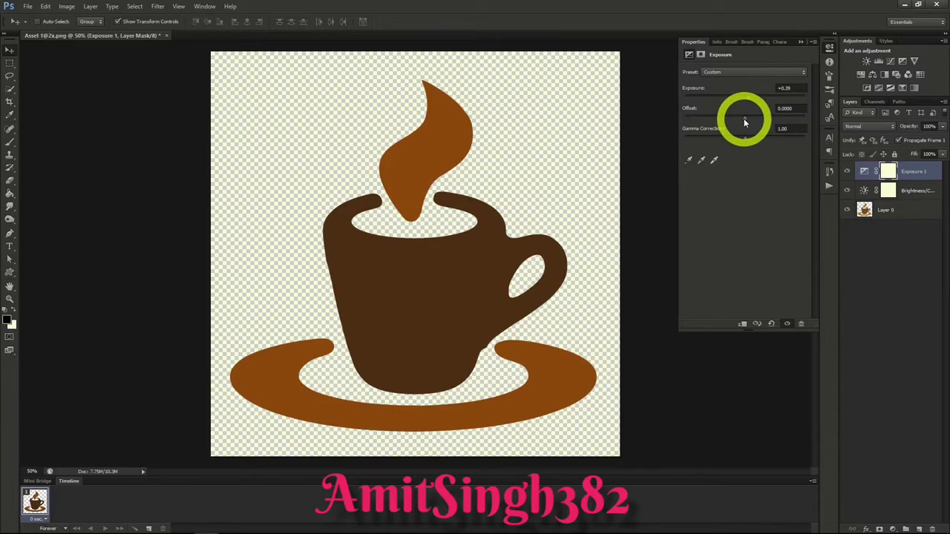
{"action": "left_click_drag", "start_coordinate": [744, 118], "coordinate": [764, 140]}
{"action": "left_click_drag", "start_coordinate": [767, 140], "coordinate": [753, 140]}
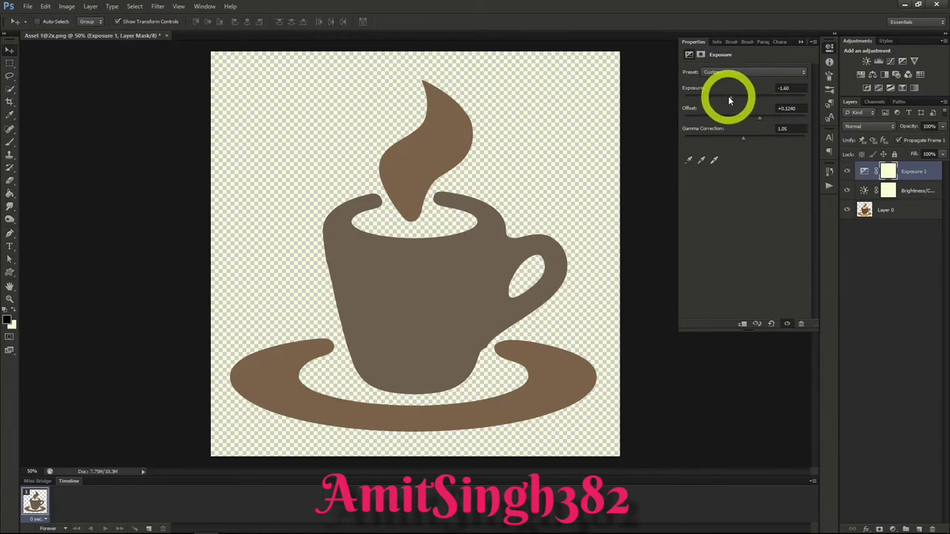
{"action": "left_click_drag", "start_coordinate": [729, 99], "coordinate": [755, 140]}
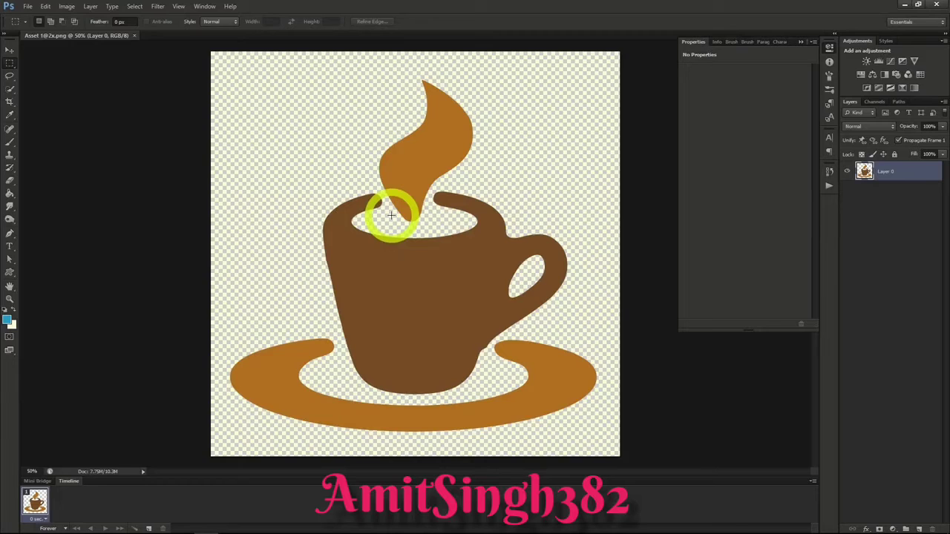
Step: Add a Hue/Saturation adjustment layer above the coffee cup layer using the default layer options
{"action": "left_click", "coordinate": [92, 8]}
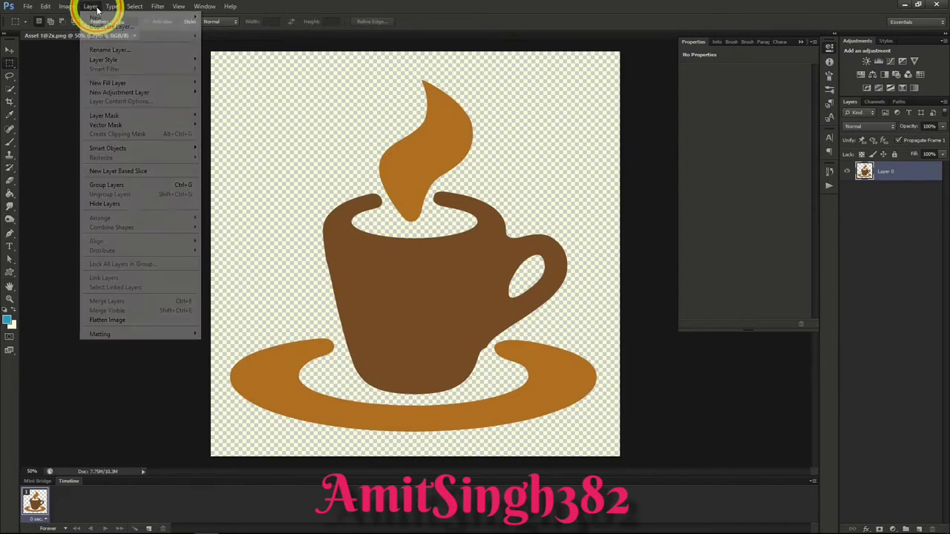
{"action": "mouse_move", "coordinate": [127, 95]}
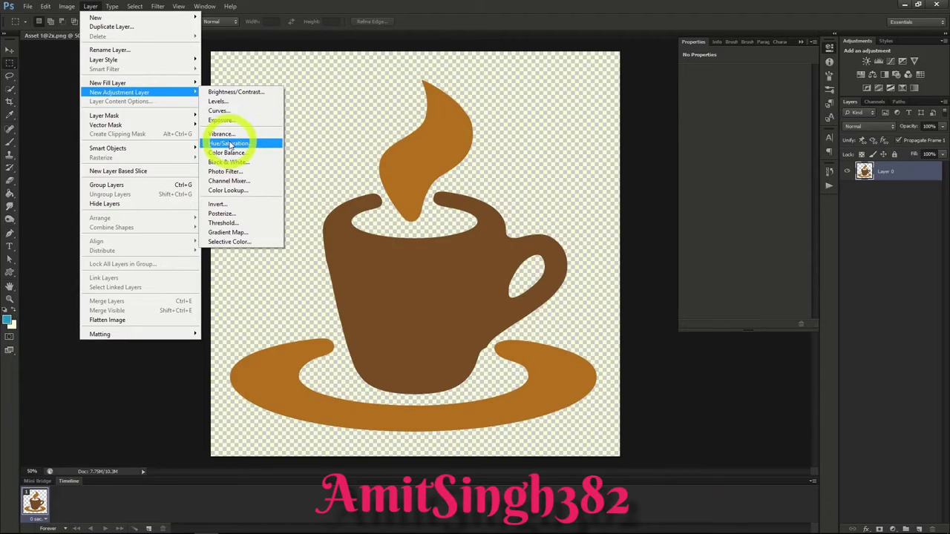
{"action": "left_click", "coordinate": [230, 143]}
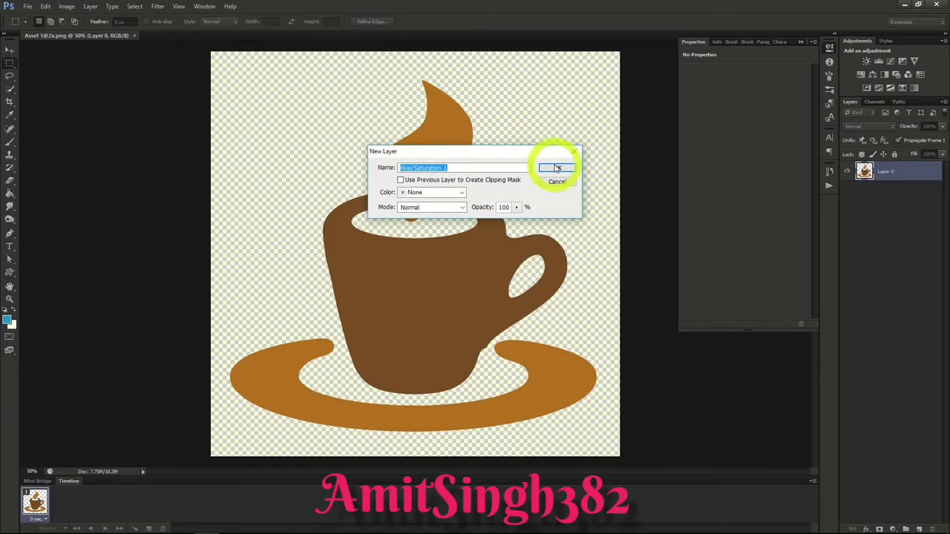
{"action": "left_click", "coordinate": [557, 169]}
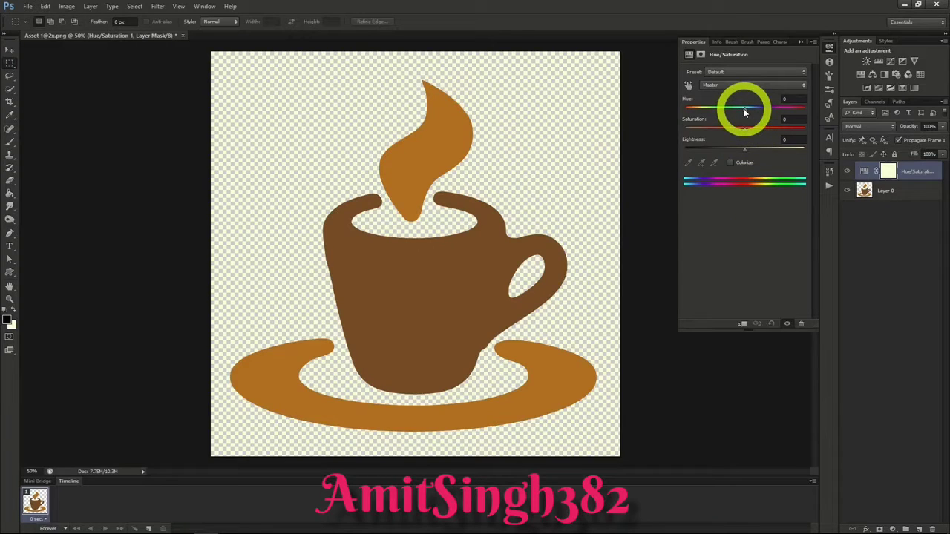
Step: Set the Hue/Saturation layer's saturation to +1 and its lightness to +2
{"action": "mouse_move", "coordinate": [745, 129]}
{"action": "left_mouse_down"}
{"action": "mouse_move", "coordinate": [779, 129]}
{"action": "mouse_move", "coordinate": [721, 132]}
{"action": "mouse_move", "coordinate": [734, 134]}
{"action": "left_mouse_up"}
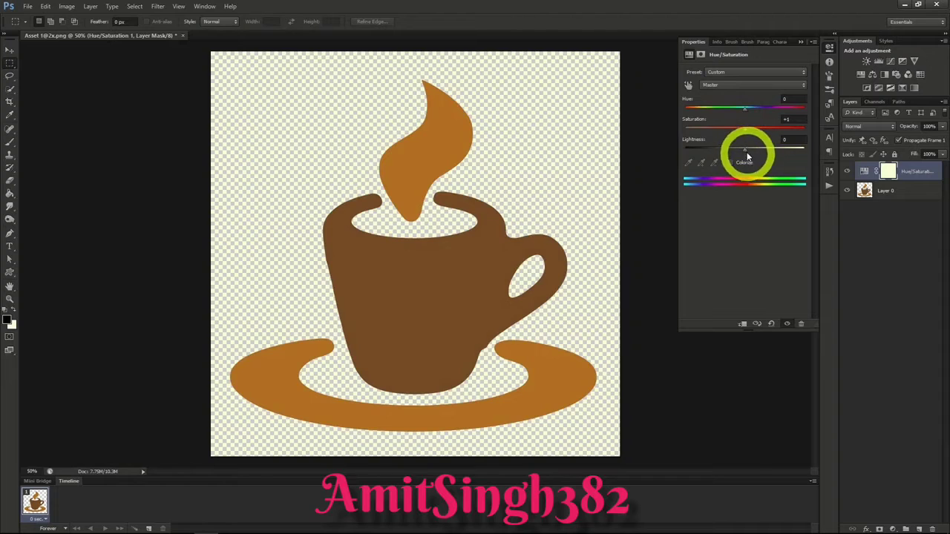
{"action": "left_click", "coordinate": [745, 153]}
{"action": "mouse_move", "coordinate": [745, 153]}
{"action": "left_mouse_down"}
{"action": "mouse_move", "coordinate": [720, 152]}
{"action": "mouse_move", "coordinate": [769, 153]}
{"action": "mouse_move", "coordinate": [746, 153]}
{"action": "left_mouse_up"}
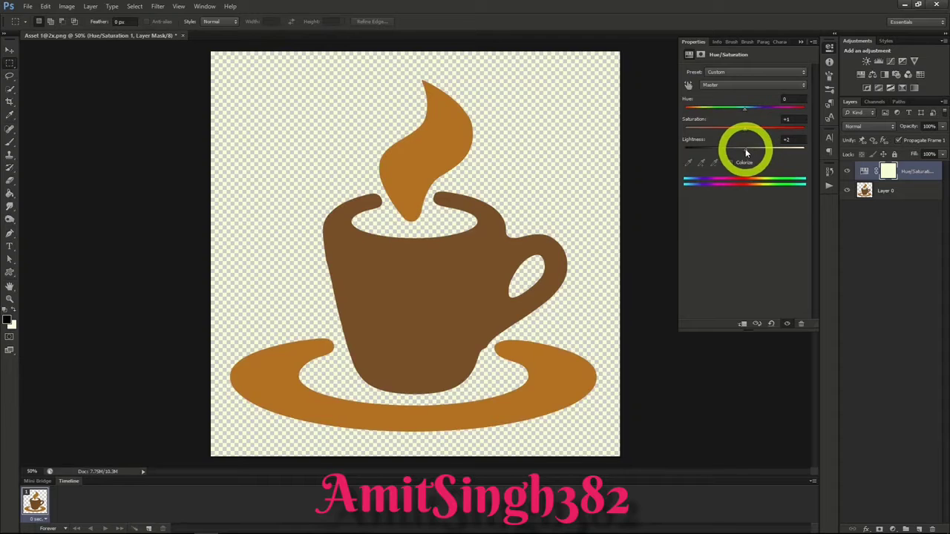
Step: Raise the Hue/Saturation layer's saturation to +48, shift its hue to +162, and try its lightness setting
{"action": "left_click", "coordinate": [747, 134]}
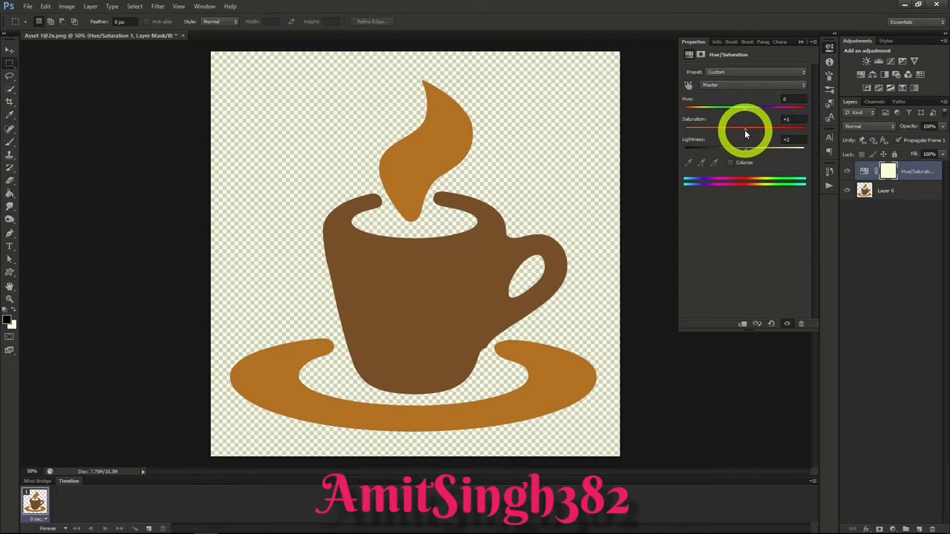
{"action": "left_click_drag", "start_coordinate": [746, 134], "coordinate": [768, 134]}
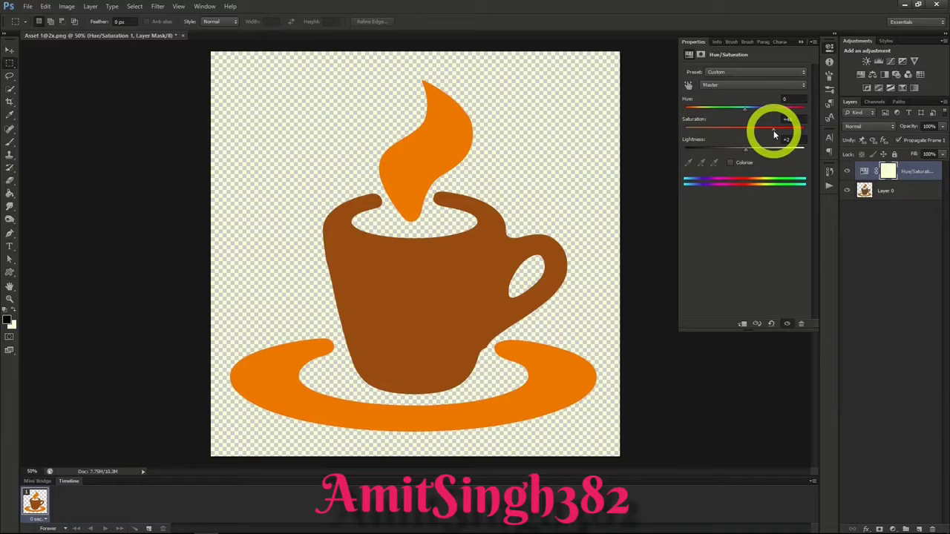
{"action": "left_click_drag", "start_coordinate": [746, 111], "coordinate": [801, 116]}
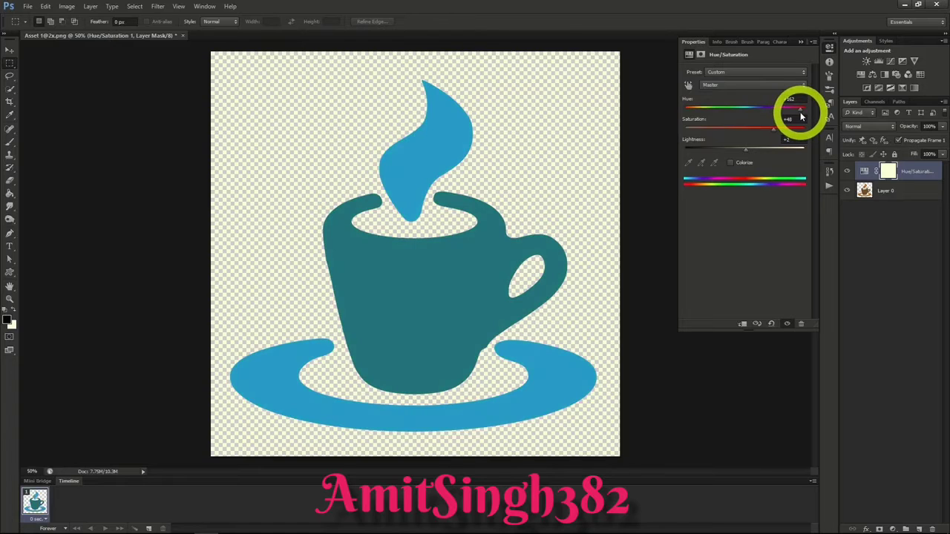
{"action": "left_click", "coordinate": [748, 152]}
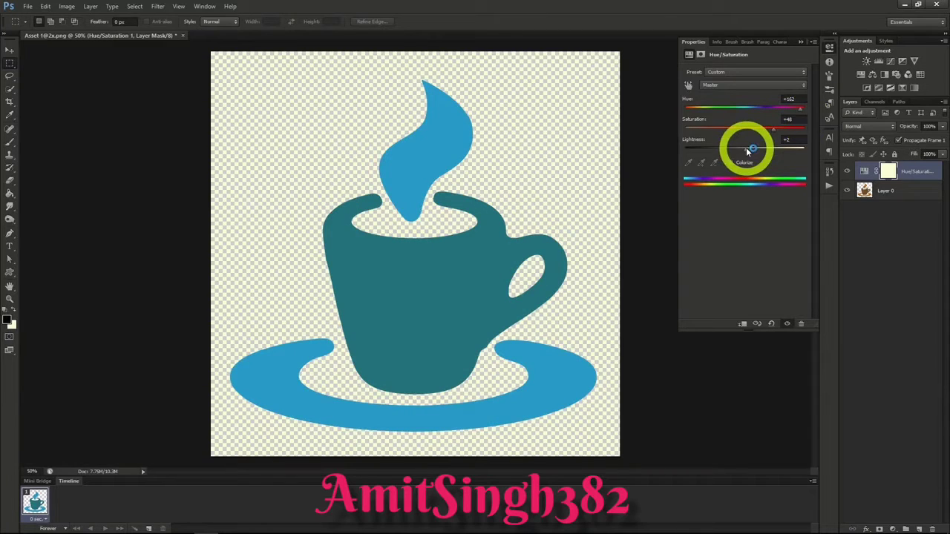
{"action": "mouse_move", "coordinate": [749, 148]}
{"action": "left_mouse_down"}
{"action": "mouse_move", "coordinate": [760, 148]}
{"action": "mouse_move", "coordinate": [745, 149]}
{"action": "left_mouse_up"}
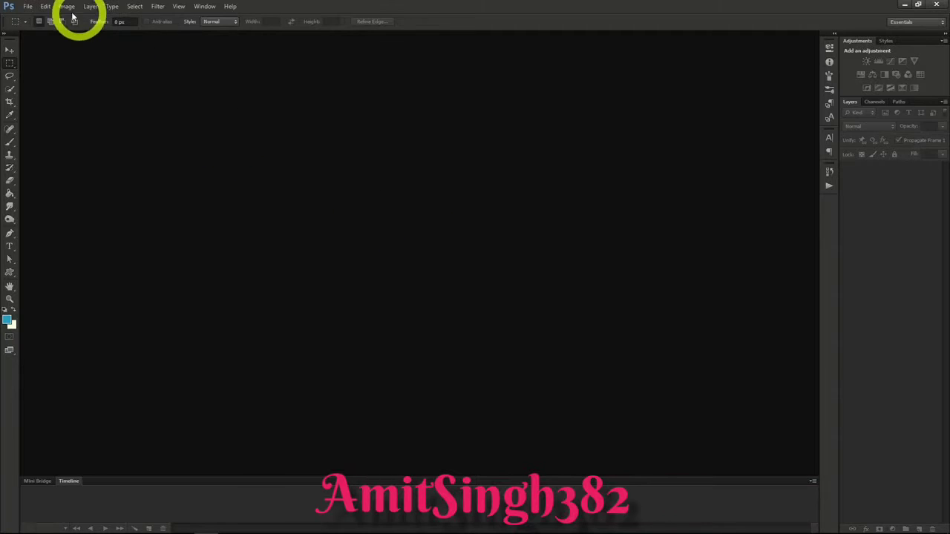
Step: Create a new transparent RGB document 970 pixels wide and 90 pixels high at 72 pixels/inch
{"action": "left_click", "coordinate": [28, 7]}
{"action": "left_click", "coordinate": [33, 16]}
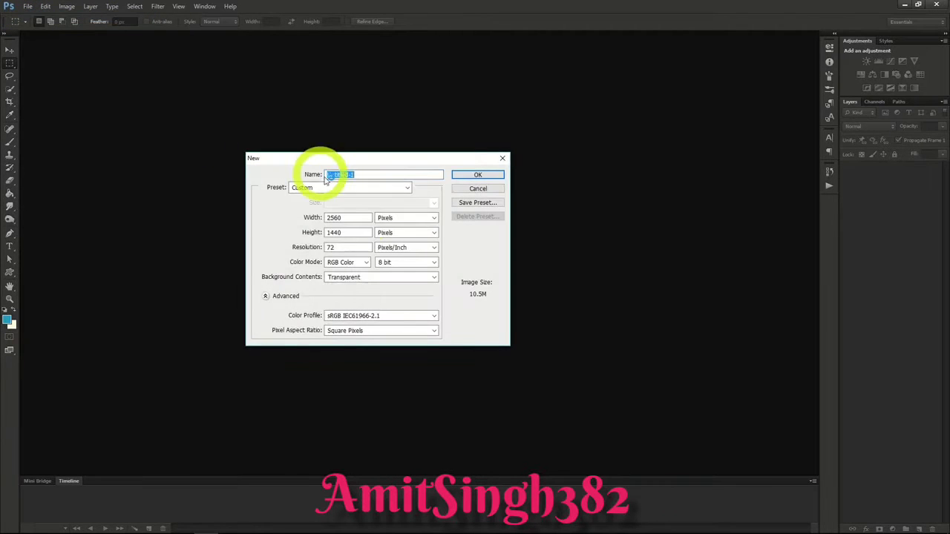
{"action": "type", "text": "970"}
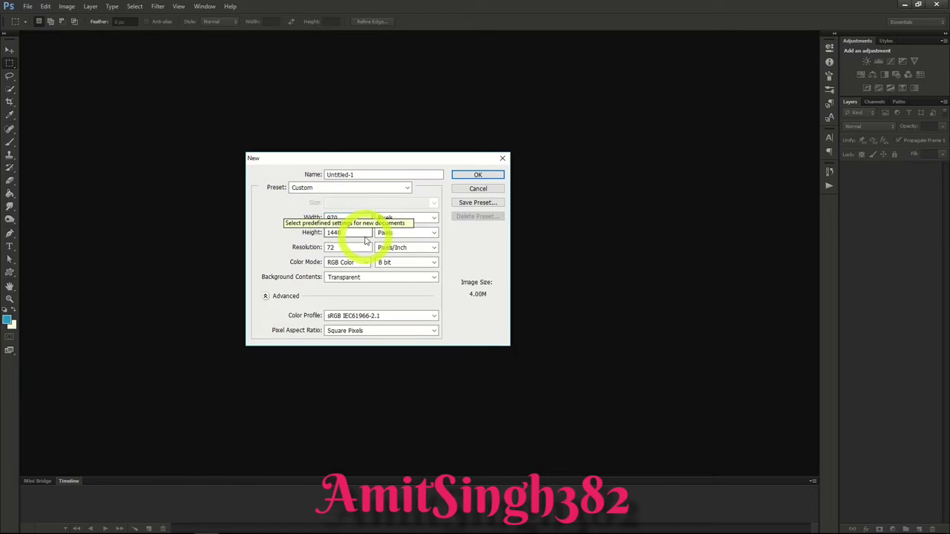
{"action": "left_click_drag", "start_coordinate": [363, 234], "coordinate": [299, 234]}
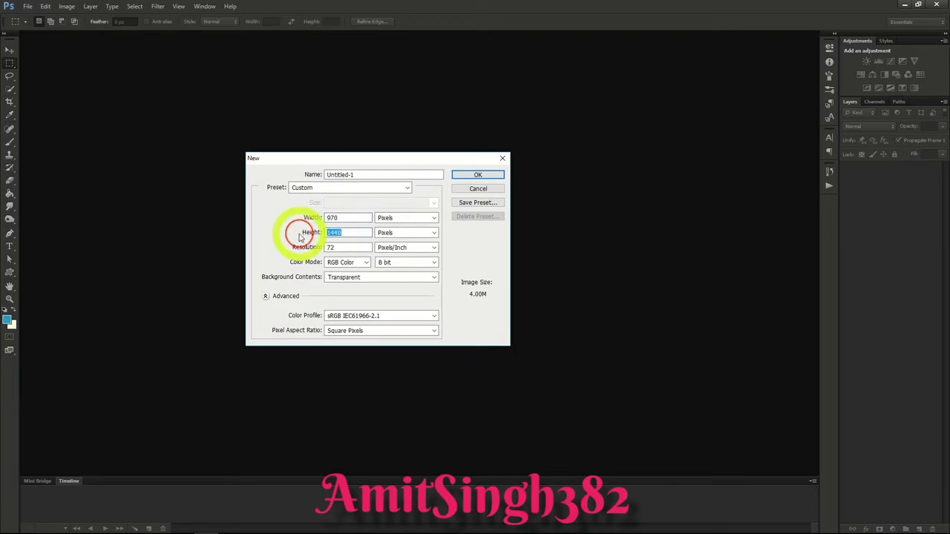
{"action": "type", "text": "90"}
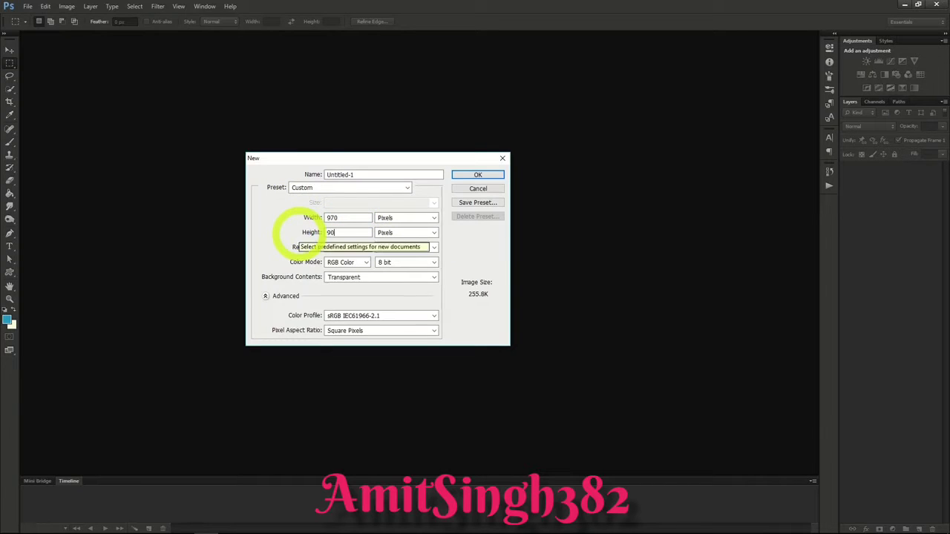
{"action": "left_click", "coordinate": [349, 232]}
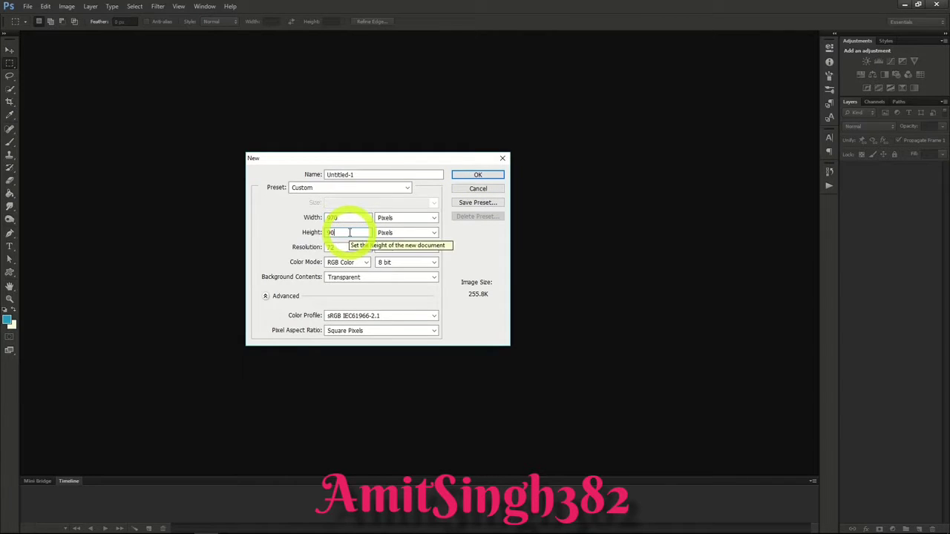
{"action": "left_click", "coordinate": [462, 174]}
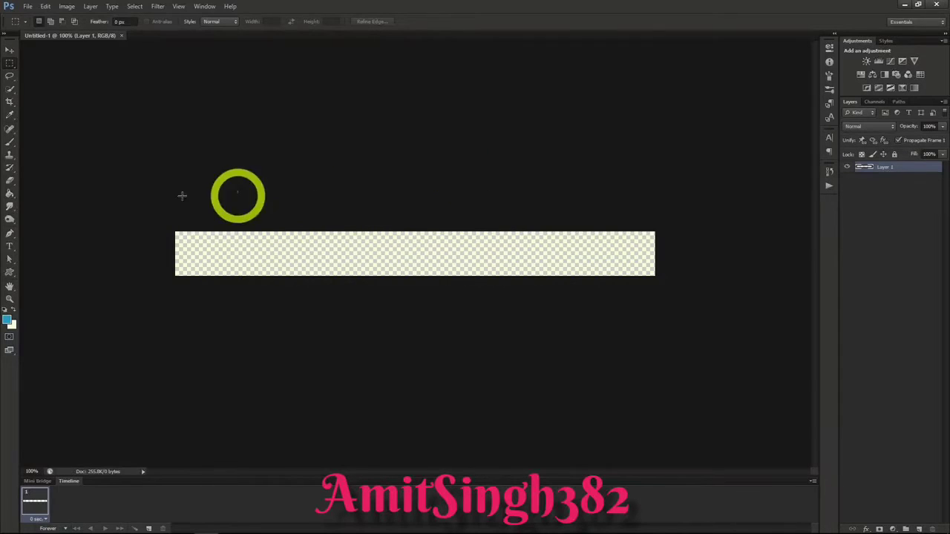
Step: Swap the foreground and background colors and fill the banner's Layer 1 with white using the Paint Bucket
{"action": "left_click", "coordinate": [10, 195]}
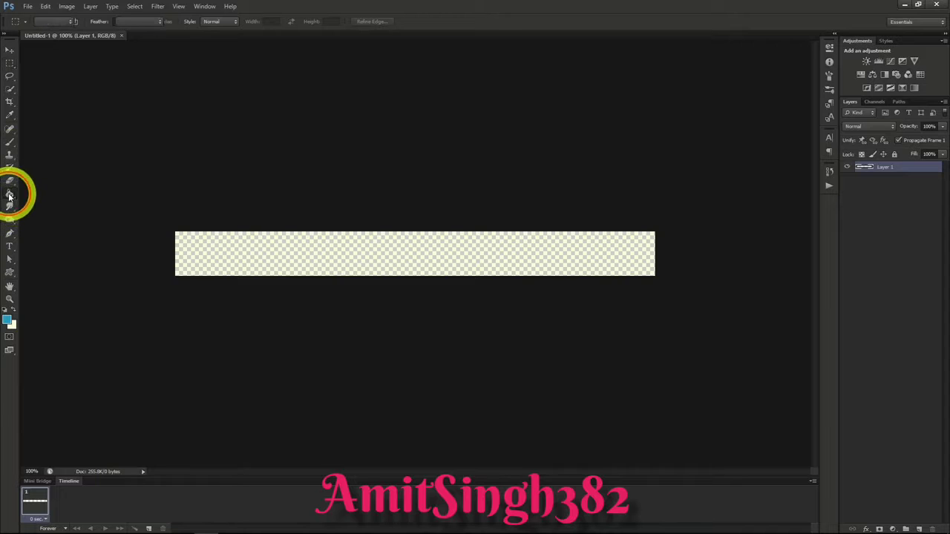
{"action": "left_click", "coordinate": [13, 310]}
{"action": "left_click", "coordinate": [211, 253]}
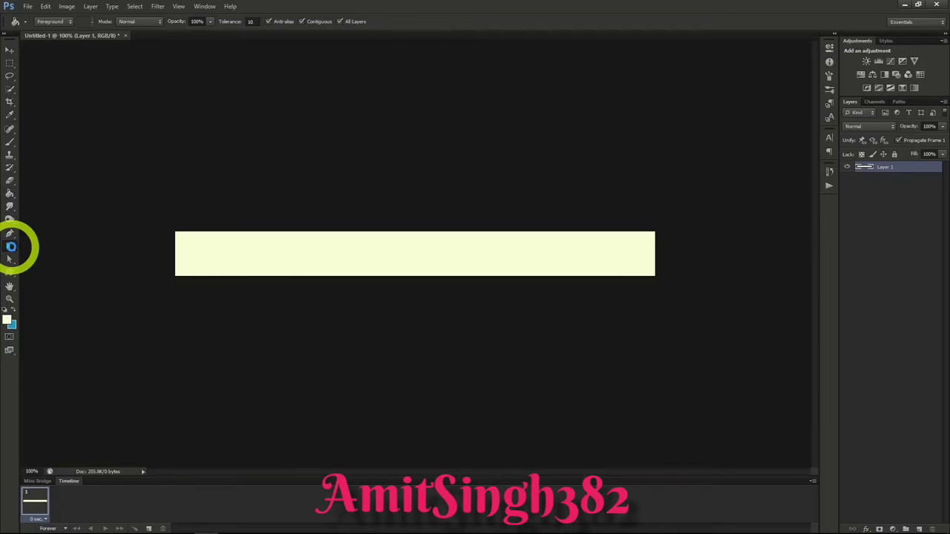
Step: Set the text color for the Type tool to black
{"action": "left_click", "coordinate": [11, 247]}
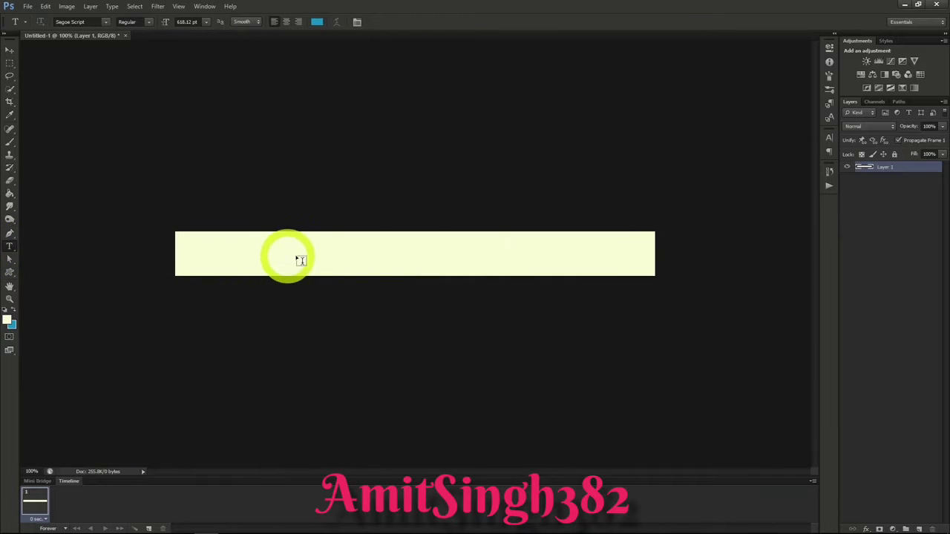
{"action": "left_click", "coordinate": [830, 138]}
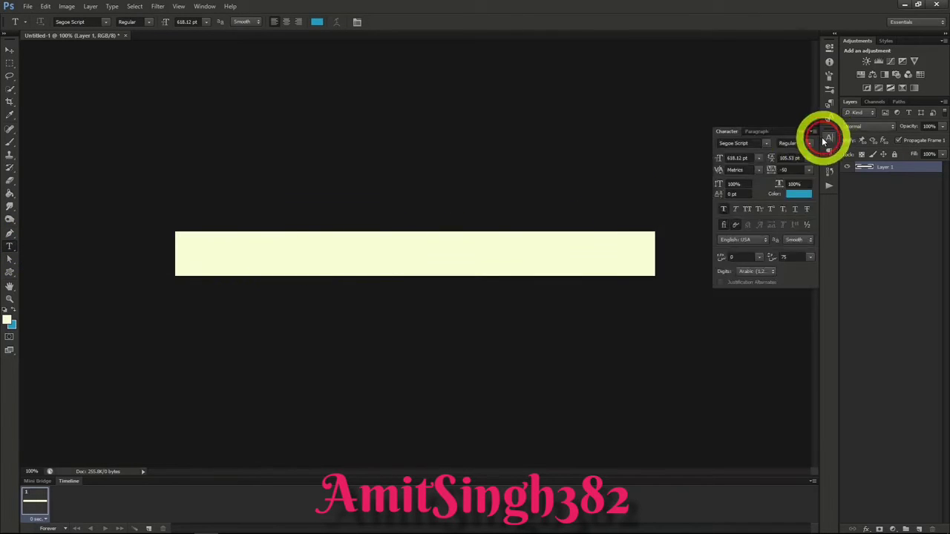
{"action": "left_click", "coordinate": [792, 195]}
{"action": "left_click", "coordinate": [749, 195]}
{"action": "left_click", "coordinate": [835, 82]}
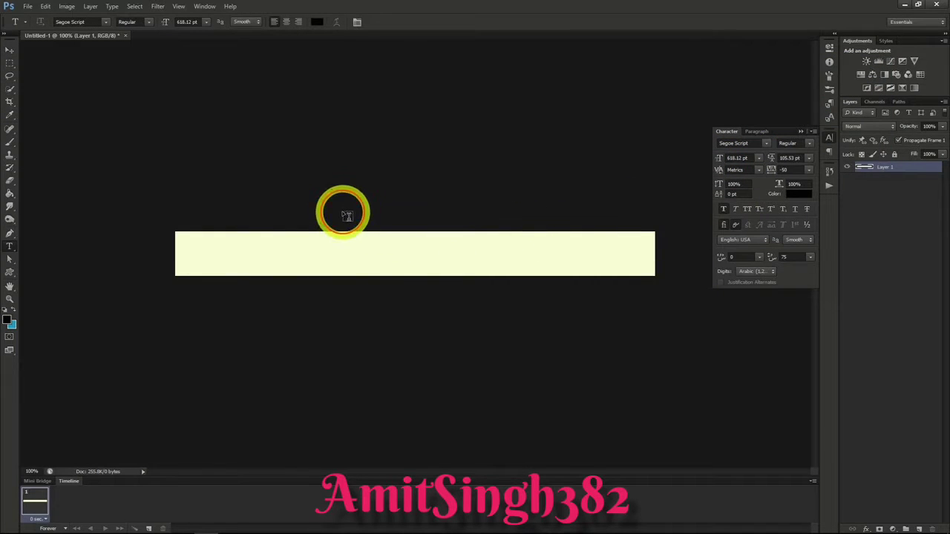
Step: Add the text "10 Apples for 3.99" in Segoe Script at 55.12 pt on the banner and center it horizontally on the canvas
{"action": "left_click", "coordinate": [344, 215]}
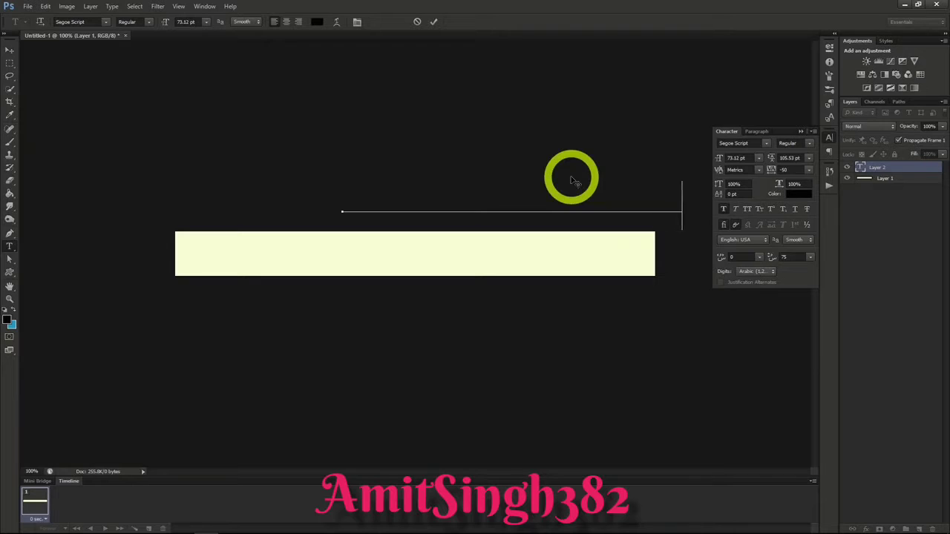
{"action": "left_click_drag", "start_coordinate": [527, 162], "coordinate": [458, 216]}
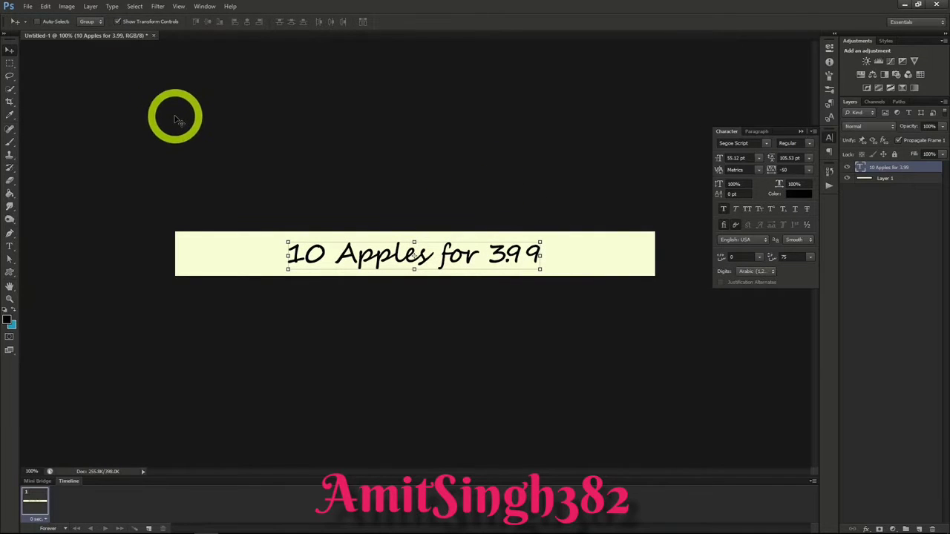
{"action": "left_click", "coordinate": [134, 6]}
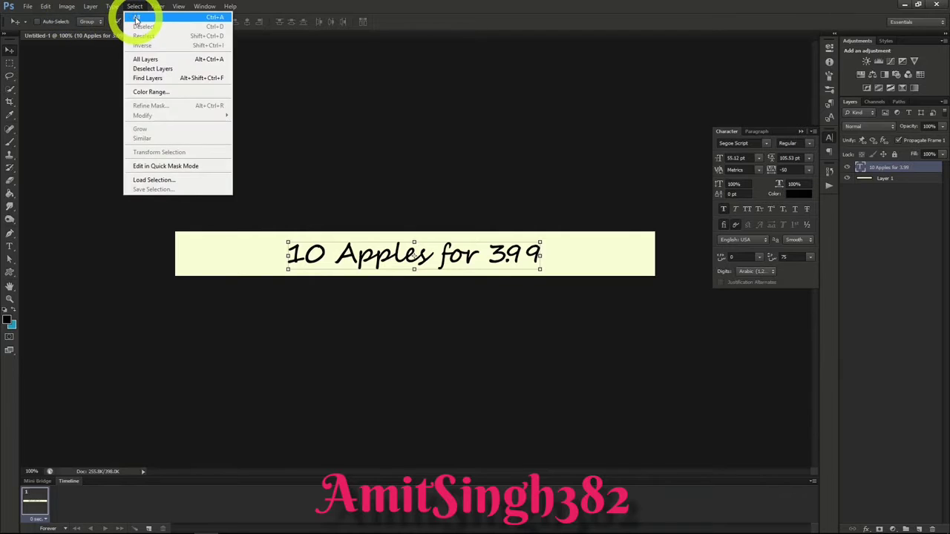
{"action": "left_click", "coordinate": [136, 18]}
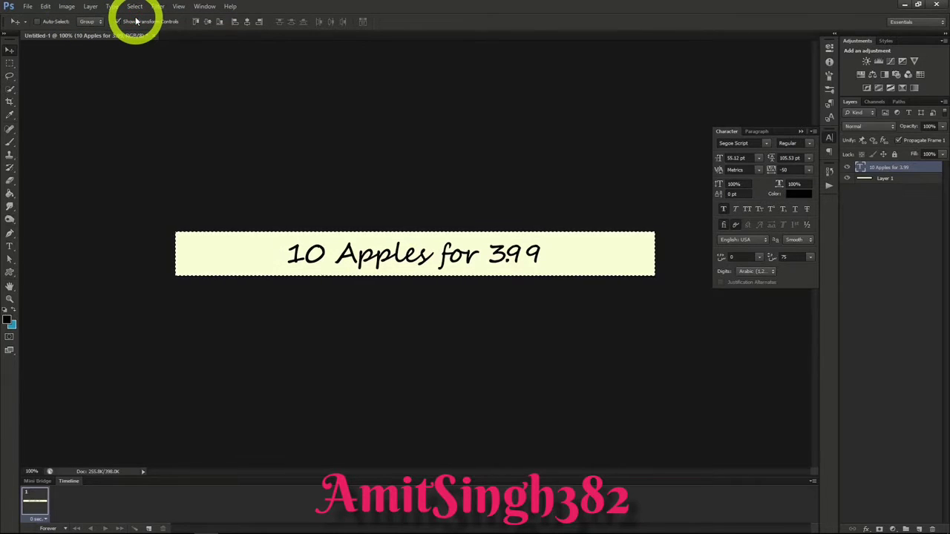
{"action": "left_click", "coordinate": [248, 23]}
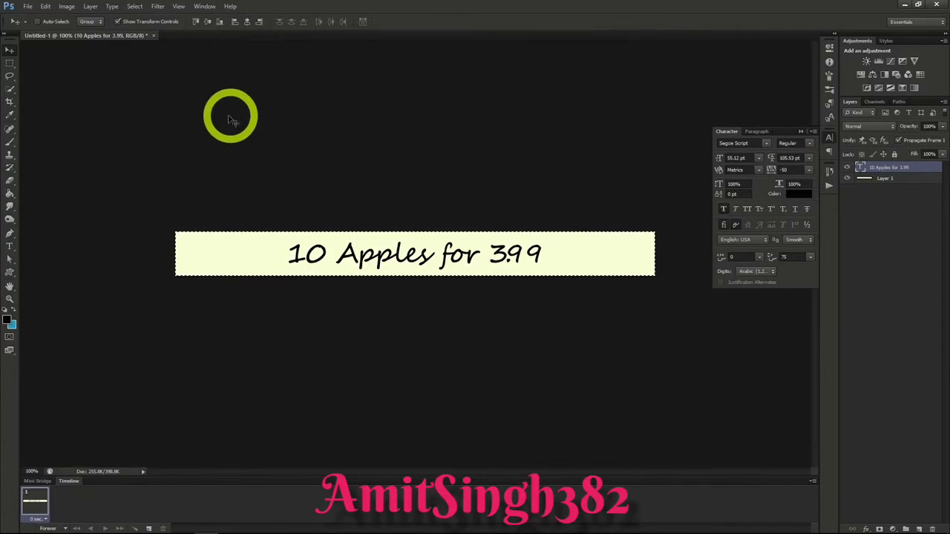
Step: Open the apple image redrome_300.jpg from the project folder
{"action": "key", "text": "ctrl+o"}
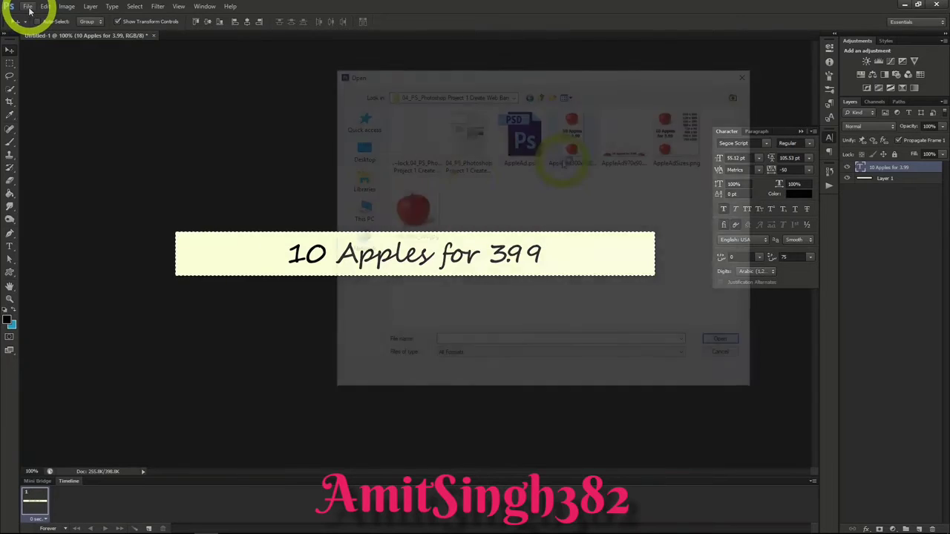
{"action": "left_click", "coordinate": [420, 224]}
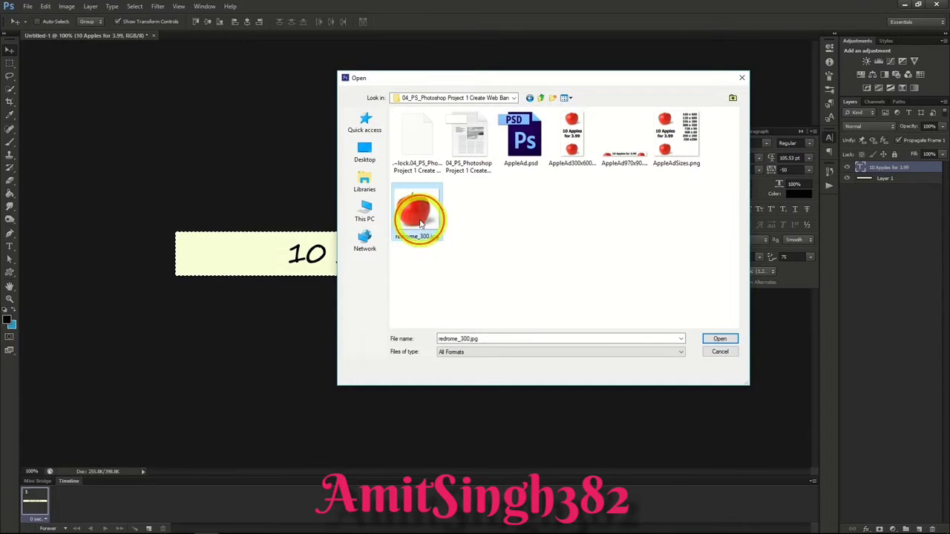
{"action": "double_click", "coordinate": [420, 225]}
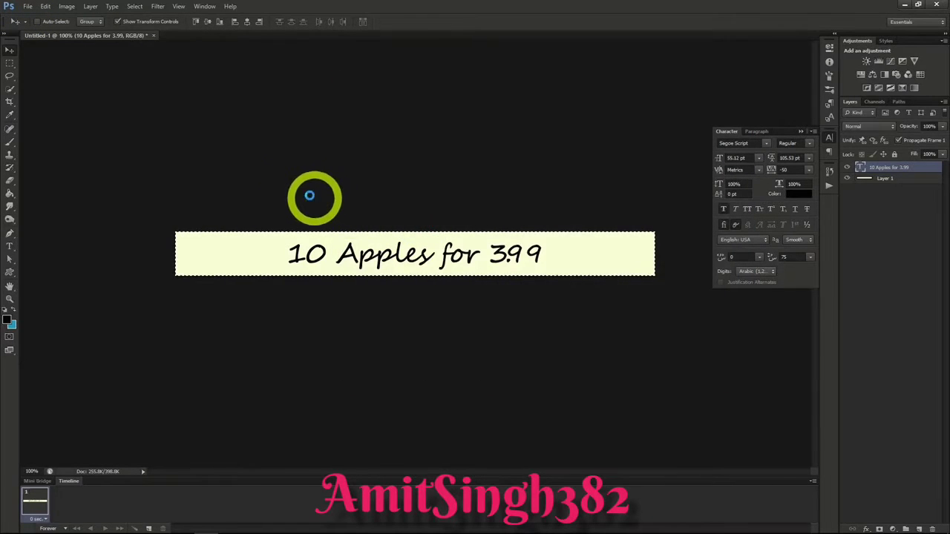
Step: Select the entire apple image and copy it
{"action": "left_click", "coordinate": [135, 6]}
{"action": "left_click", "coordinate": [139, 16]}
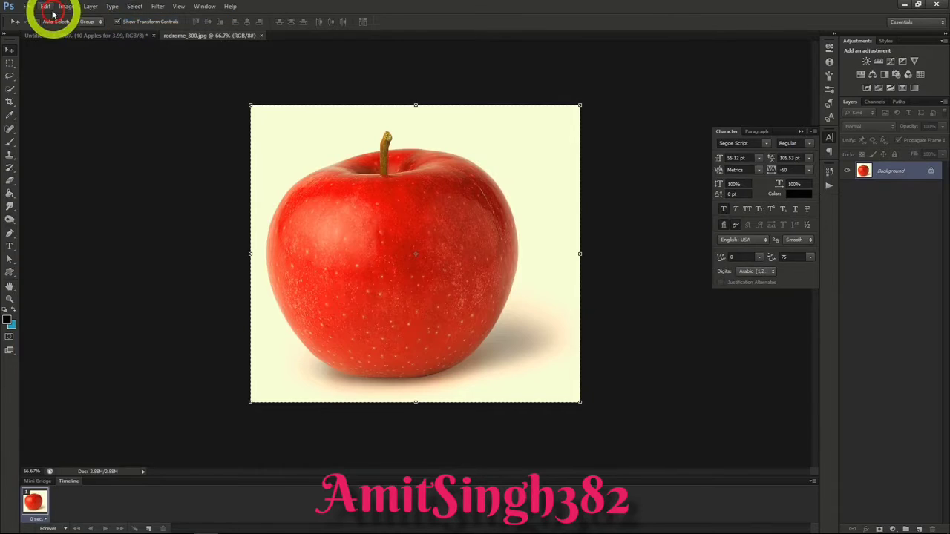
{"action": "left_click", "coordinate": [45, 6]}
{"action": "left_click", "coordinate": [52, 73]}
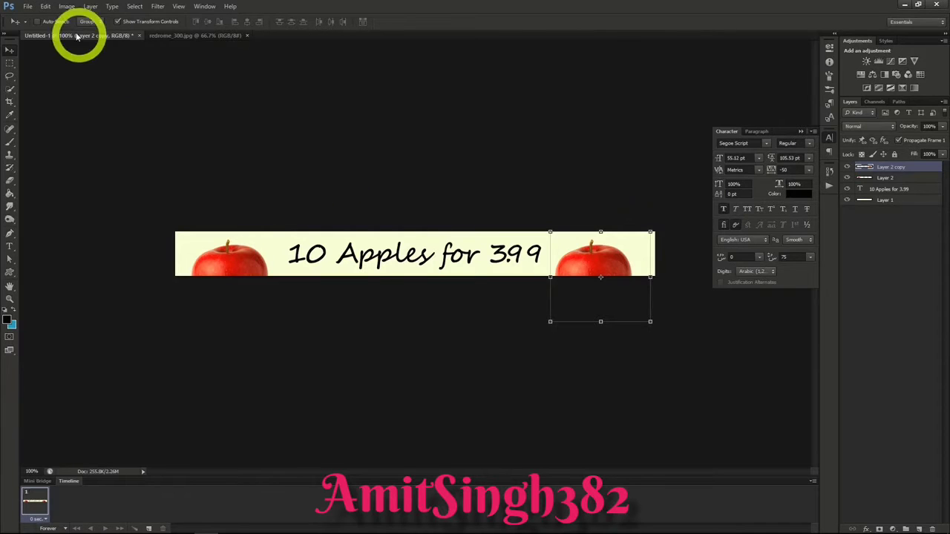
Step: Save the apple banner as the Photoshop file appleAd1.psd with Maximize Compatibility on
{"action": "left_click", "coordinate": [27, 6]}
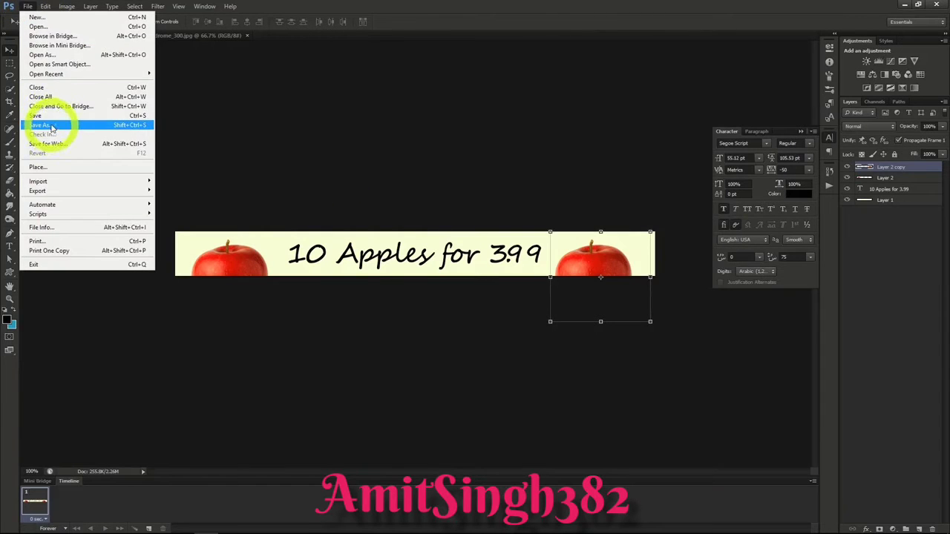
{"action": "left_click", "coordinate": [51, 128]}
{"action": "type", "text": "ap"}
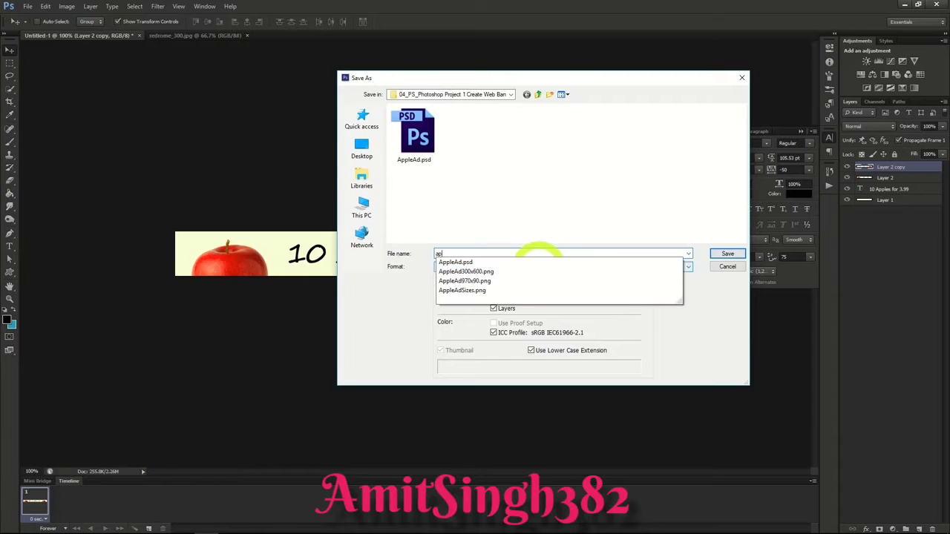
{"action": "type", "text": "pleAd01"}
{"action": "key", "text": "Return"}
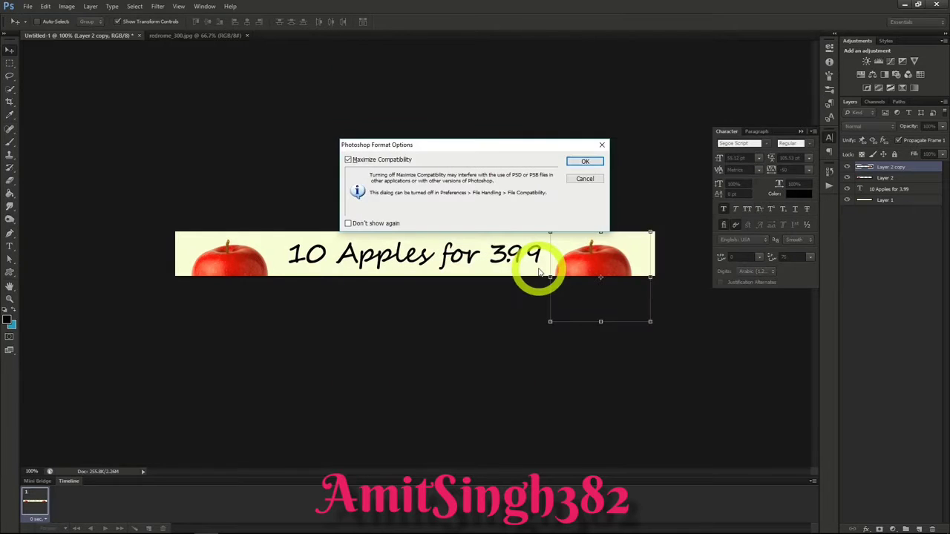
{"action": "left_click", "coordinate": [568, 163]}
{"action": "left_click", "coordinate": [447, 150]}
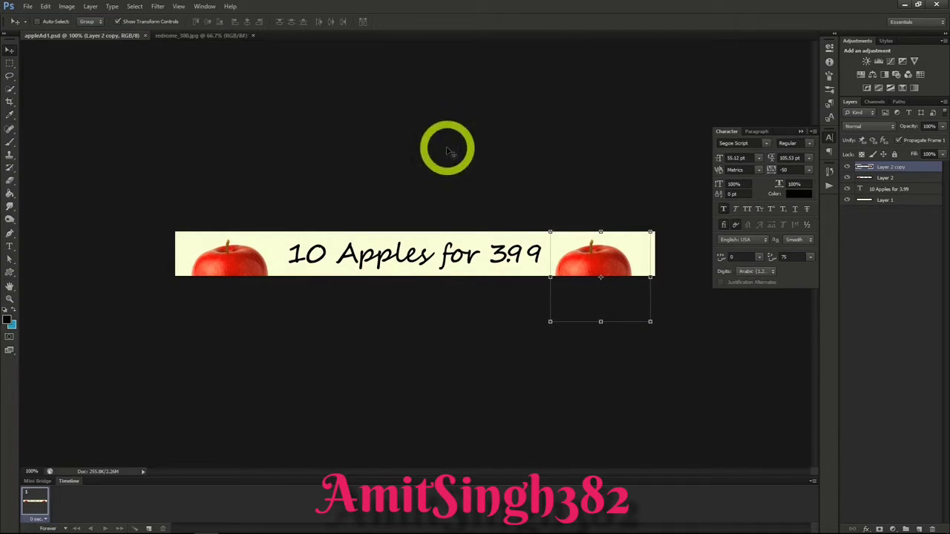
Step: Resize the apple banner's canvas to 300 pixels wide and 600 pixels high, keeping the centre anchor
{"action": "left_click", "coordinate": [69, 8]}
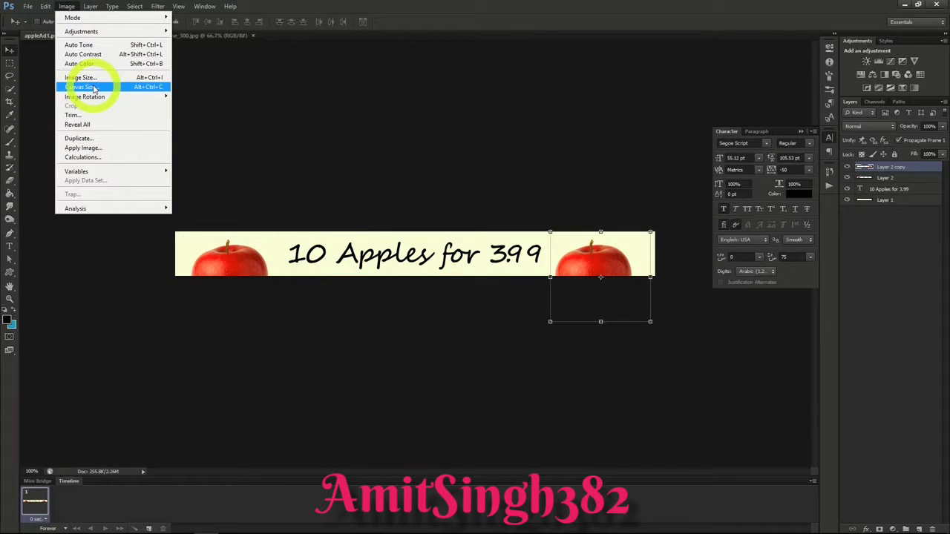
{"action": "left_click", "coordinate": [94, 88]}
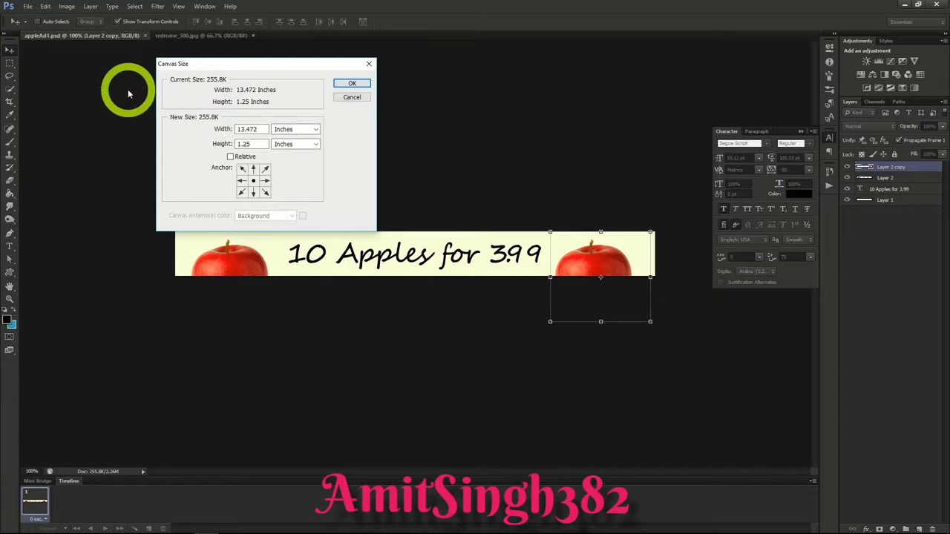
{"action": "left_click", "coordinate": [279, 130]}
{"action": "left_click", "coordinate": [290, 147]}
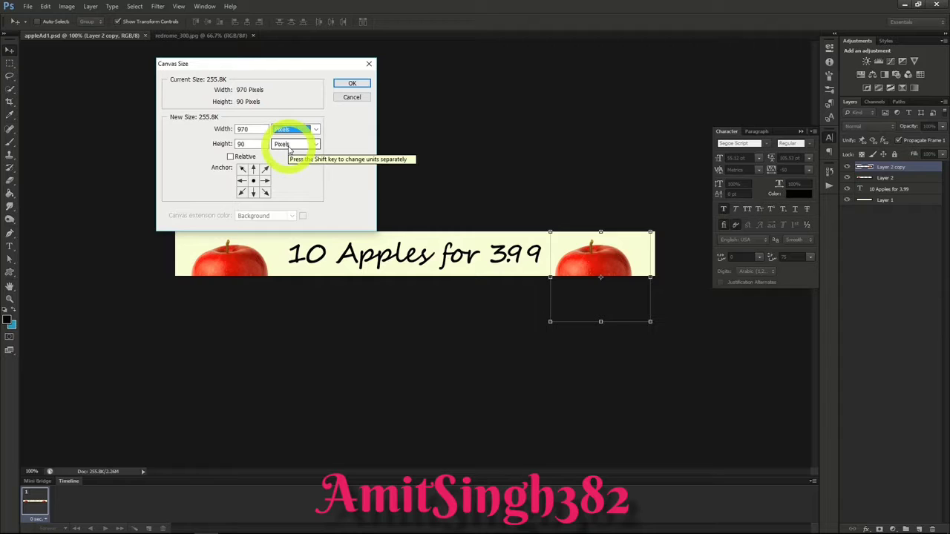
{"action": "double_click", "coordinate": [240, 130]}
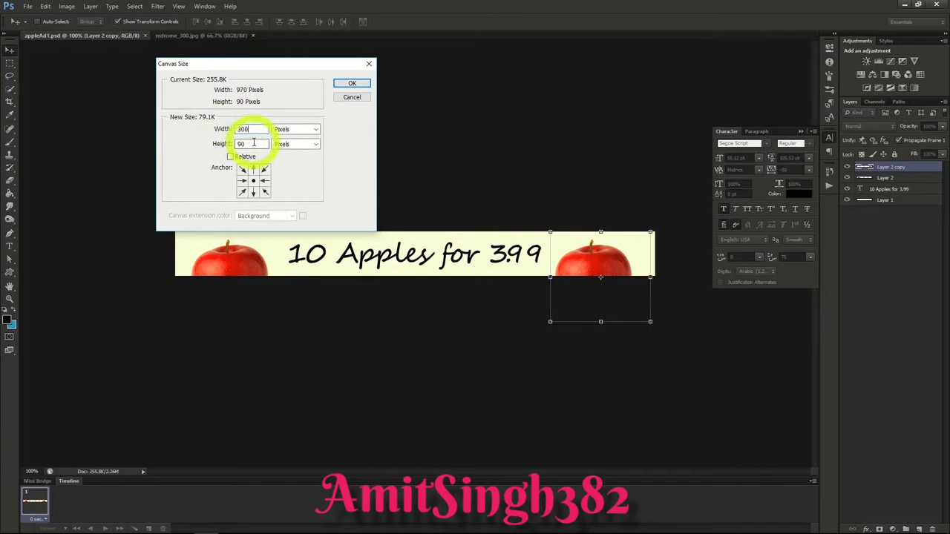
{"action": "left_click_drag", "start_coordinate": [253, 144], "coordinate": [193, 146]}
{"action": "type", "text": "600"}
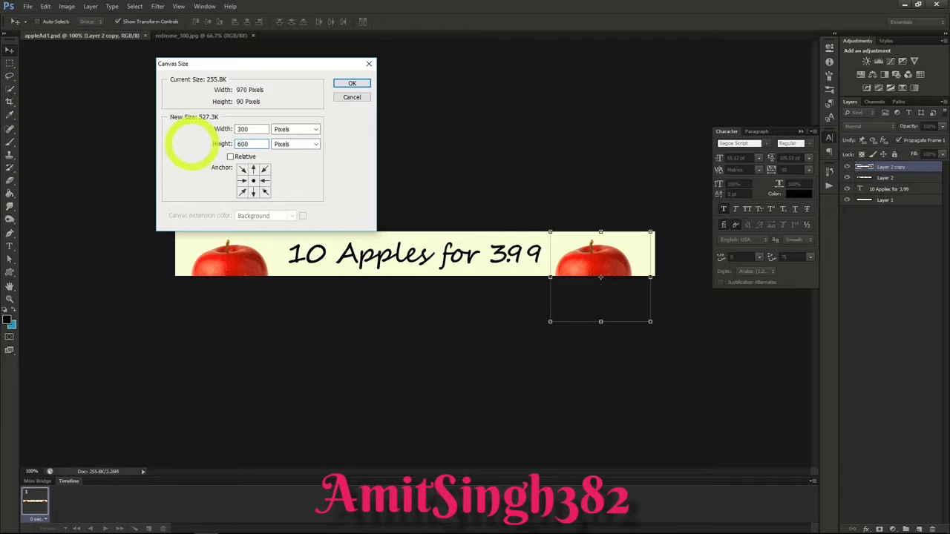
{"action": "left_click", "coordinate": [351, 84]}
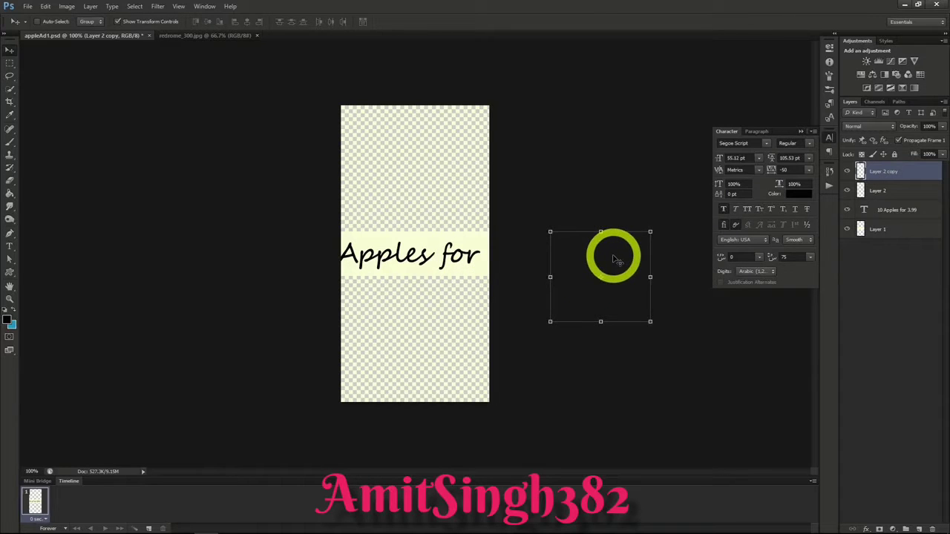
Step: Move the Layer 2 copy apple to the lower middle of the canvas and the Layer 2 apple to the upper middle
{"action": "left_click_drag", "start_coordinate": [615, 258], "coordinate": [443, 331]}
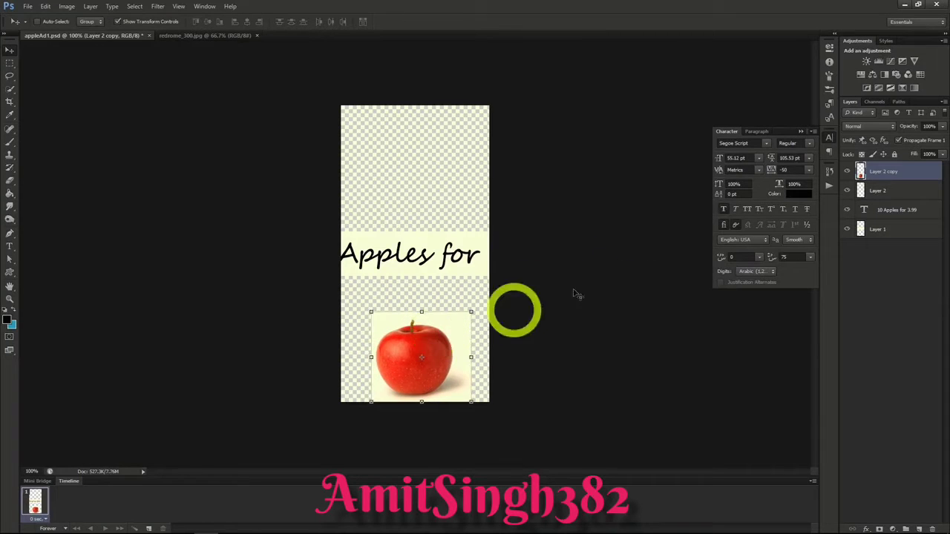
{"action": "left_click", "coordinate": [865, 190]}
{"action": "left_click_drag", "start_coordinate": [255, 259], "coordinate": [407, 153]}
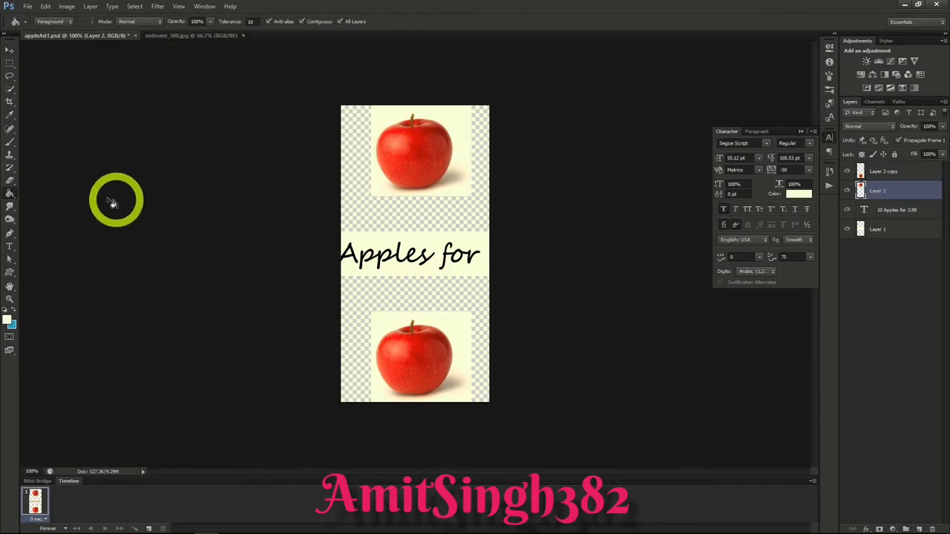
Step: Fill the transparent areas above and below the text strip on Layer 2, and the Layer 1 background, with the cream foreground color
{"action": "left_click", "coordinate": [406, 224]}
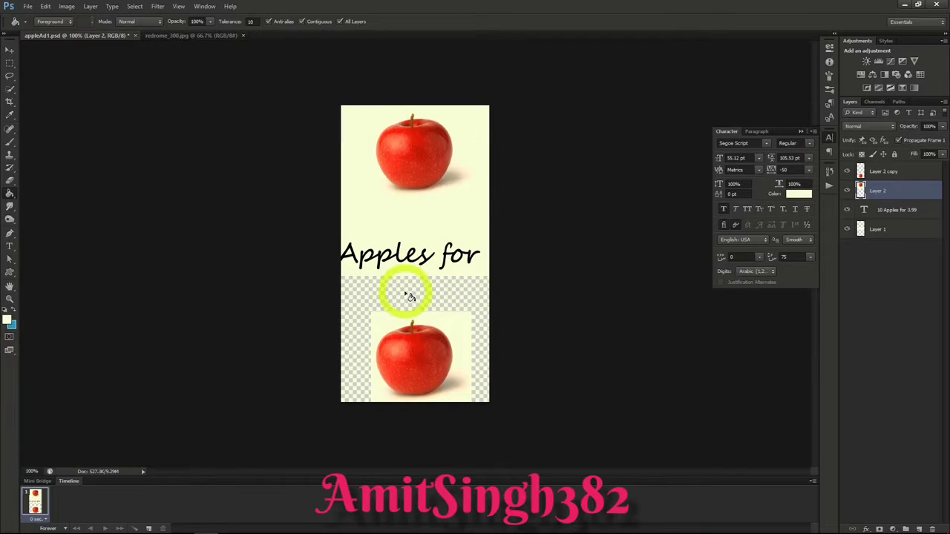
{"action": "left_click", "coordinate": [405, 297]}
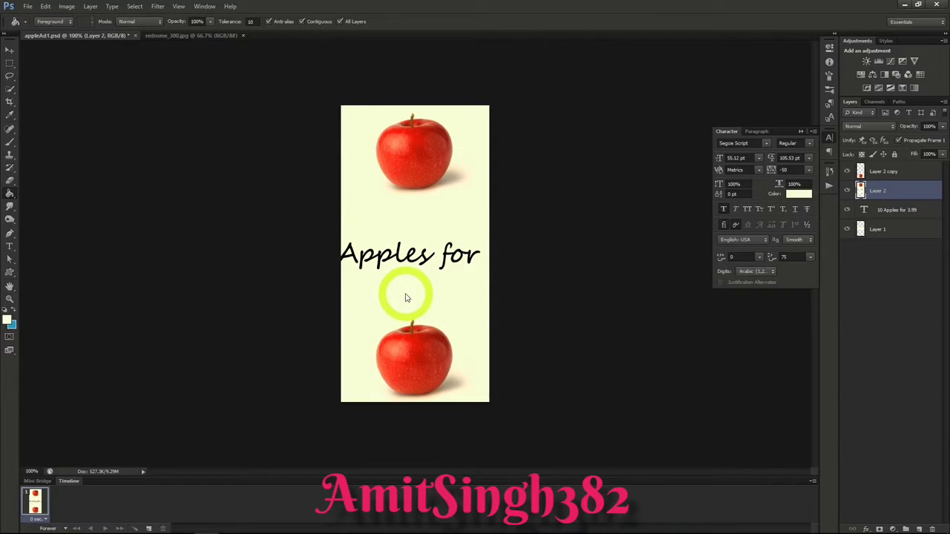
{"action": "left_click", "coordinate": [539, 293]}
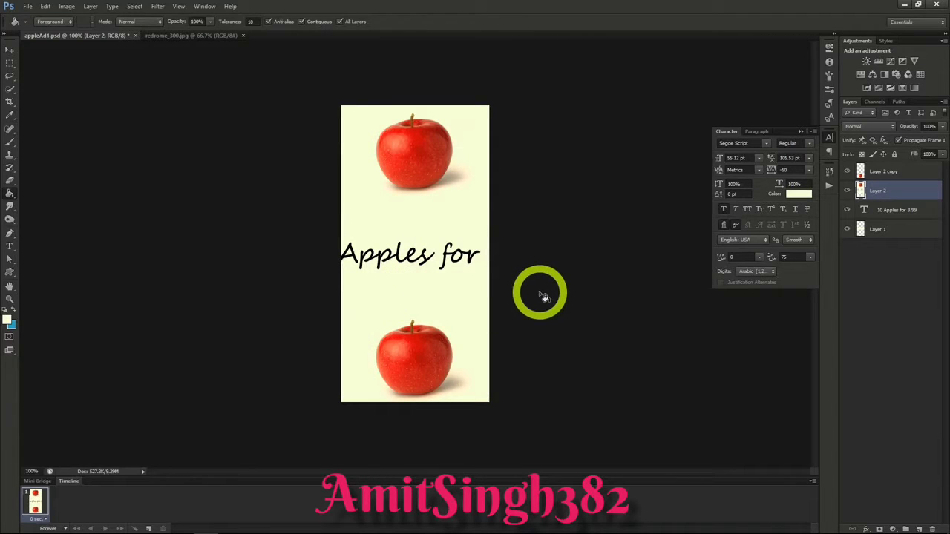
{"action": "left_click", "coordinate": [883, 229]}
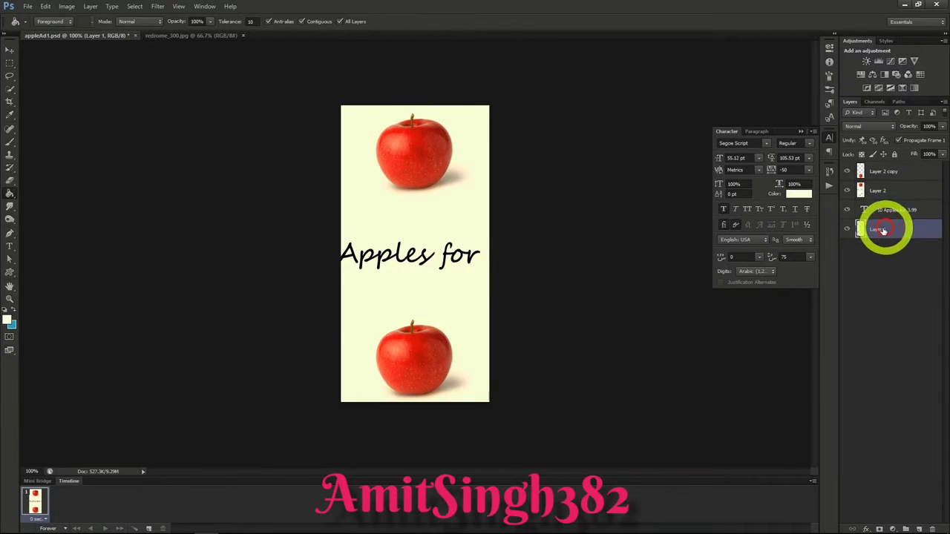
{"action": "left_click", "coordinate": [399, 215]}
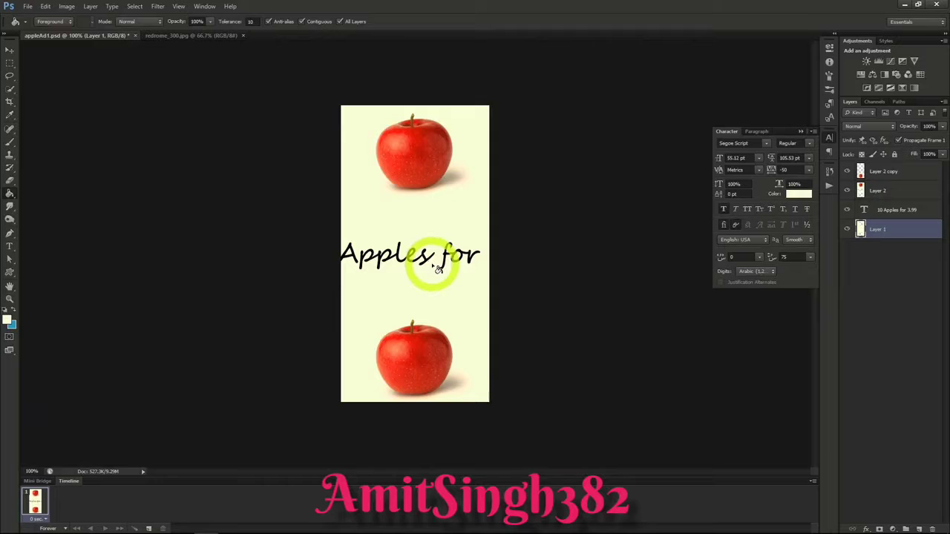
Step: Break the banner text onto two lines after "Apples", leaving "for 3.99" on the second line
{"action": "left_click", "coordinate": [9, 246]}
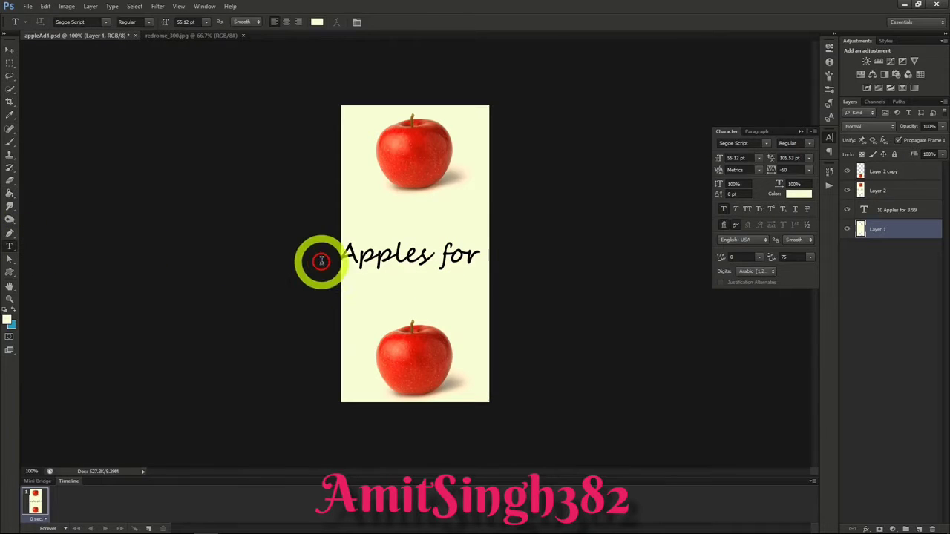
{"action": "left_click", "coordinate": [346, 258]}
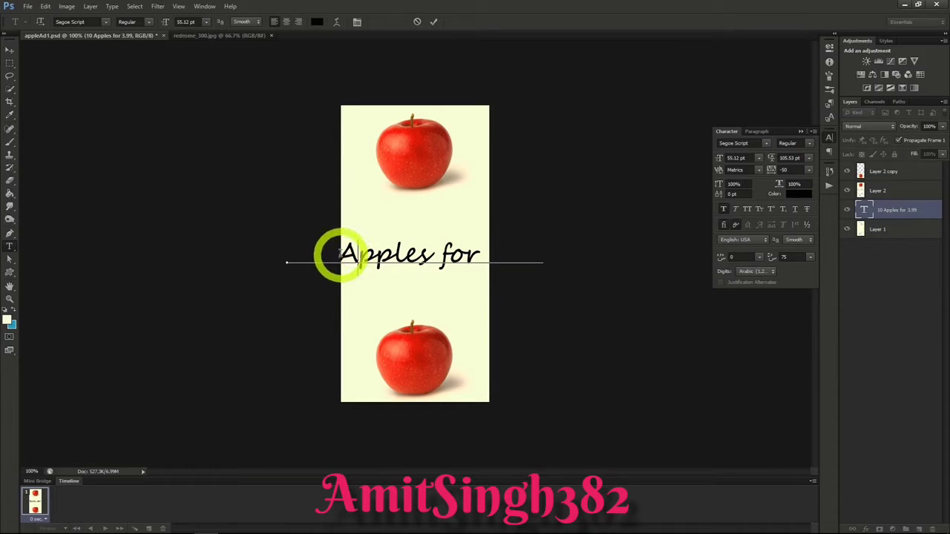
{"action": "left_click", "coordinate": [429, 255]}
{"action": "key", "text": "Return"}
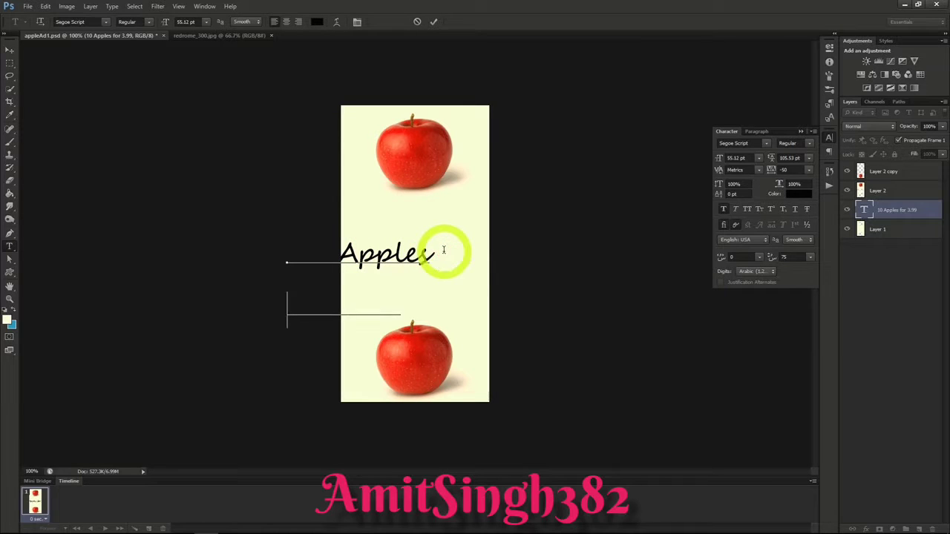
{"action": "left_click", "coordinate": [10, 49]}
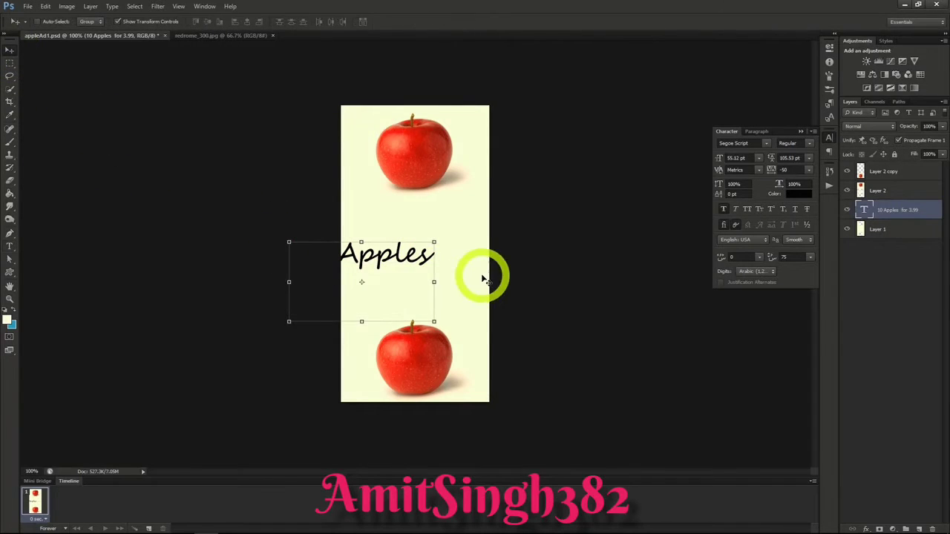
Step: Position the two-line text between the two apples and move its layer to the top of the layer stack
{"action": "left_click_drag", "start_coordinate": [483, 276], "coordinate": [536, 244]}
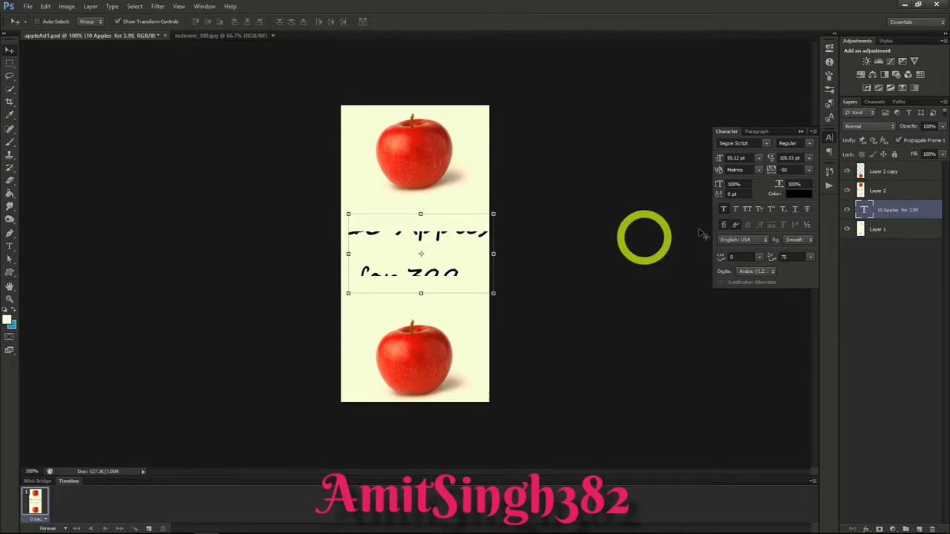
{"action": "left_click_drag", "start_coordinate": [893, 214], "coordinate": [886, 164]}
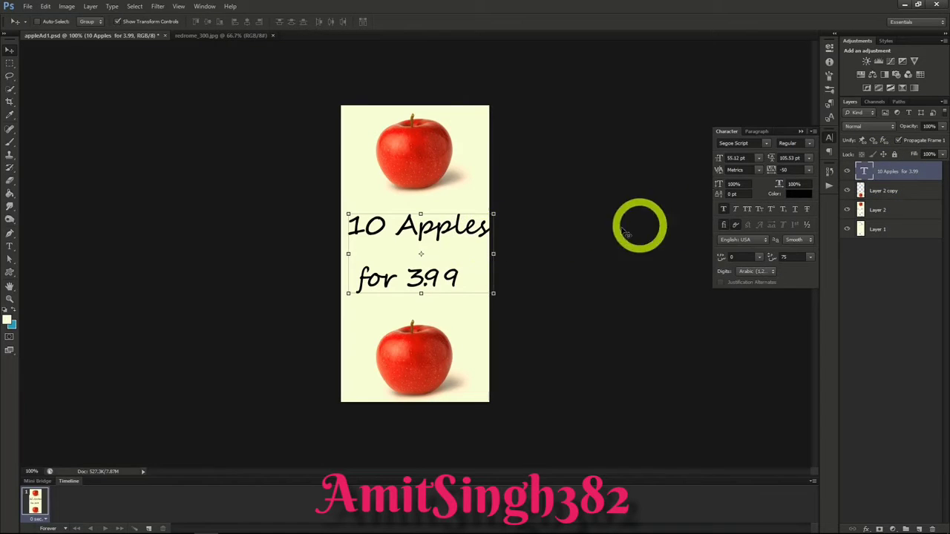
{"action": "left_click_drag", "start_coordinate": [450, 239], "coordinate": [446, 239]}
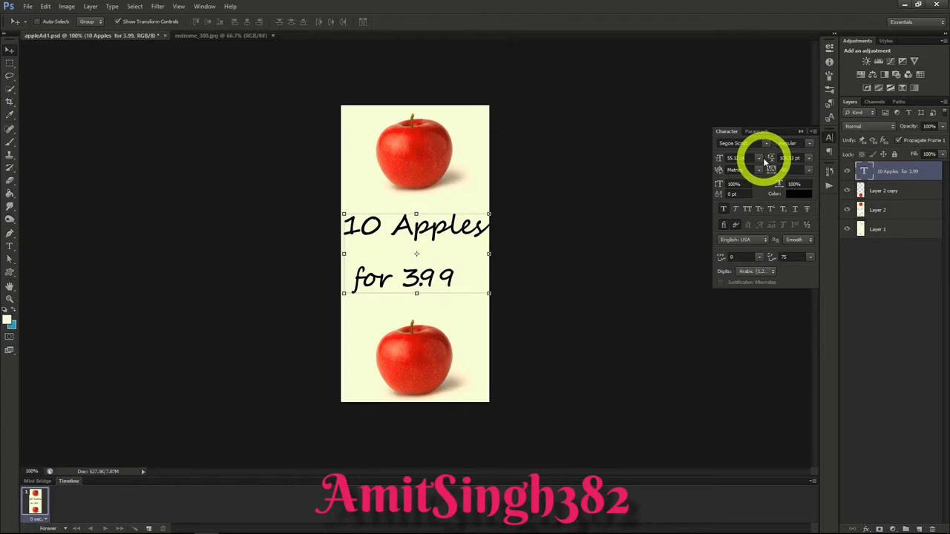
Step: Center-align the two-line text and move it back between the two apples
{"action": "left_click", "coordinate": [758, 133]}
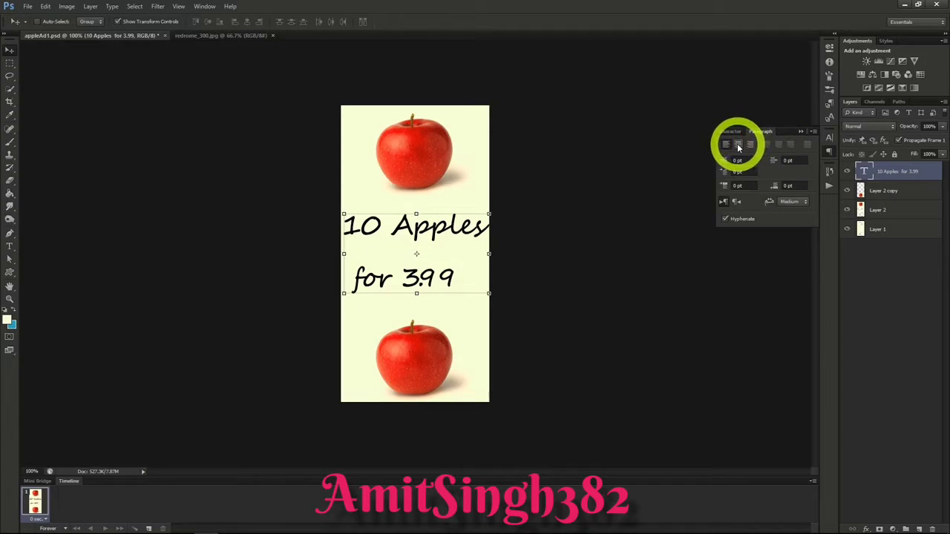
{"action": "left_click", "coordinate": [737, 143]}
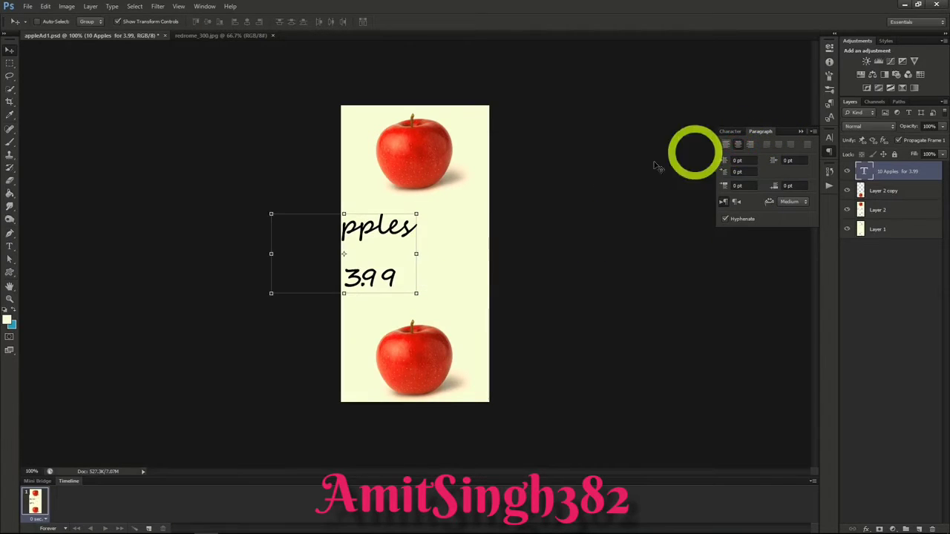
{"action": "left_click_drag", "start_coordinate": [463, 263], "coordinate": [532, 258]}
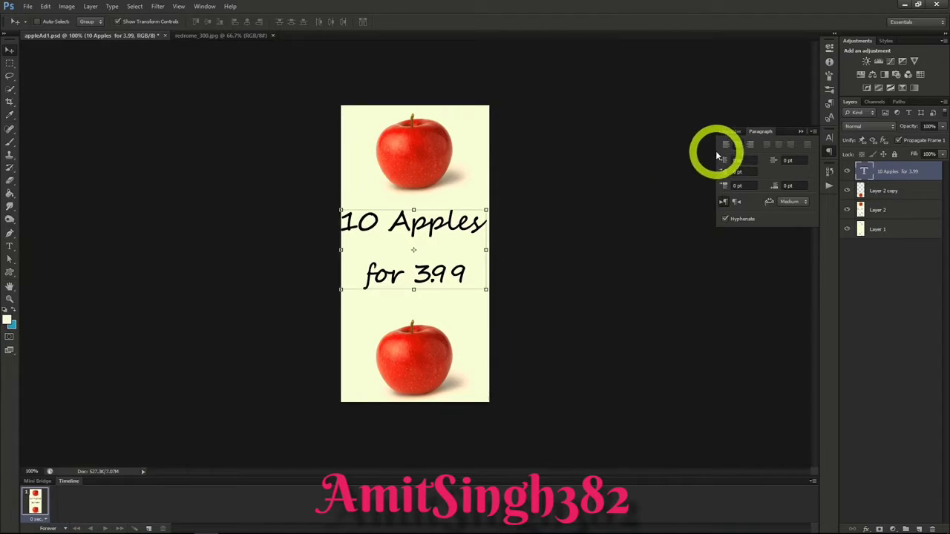
{"action": "left_click", "coordinate": [730, 136]}
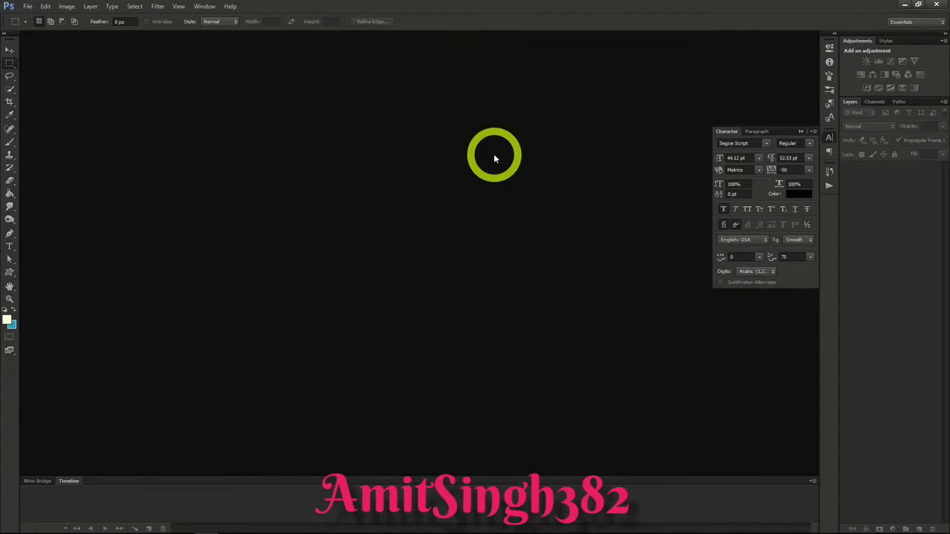
Step: Create a new document 2560 pixels wide and 1440 pixels high
{"action": "left_click", "coordinate": [28, 7]}
{"action": "left_click", "coordinate": [33, 17]}
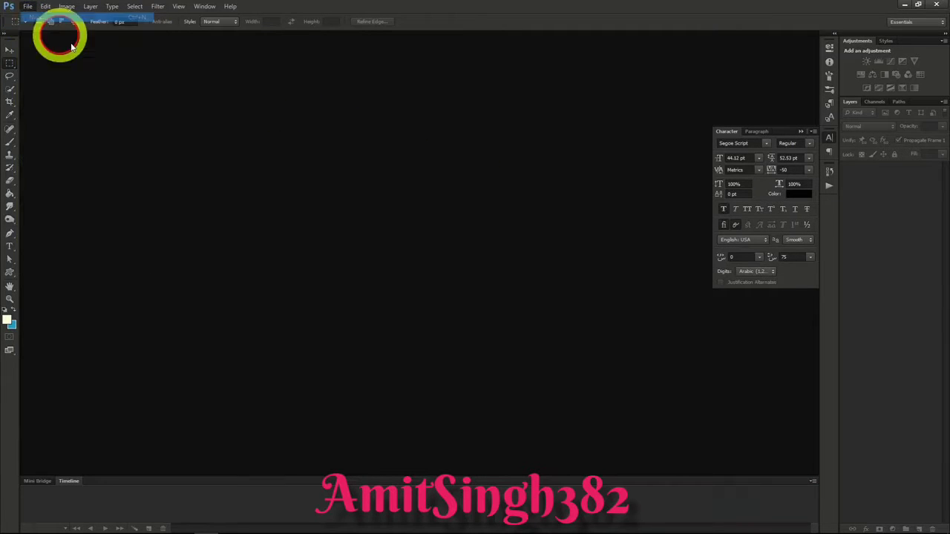
{"action": "double_click", "coordinate": [338, 217]}
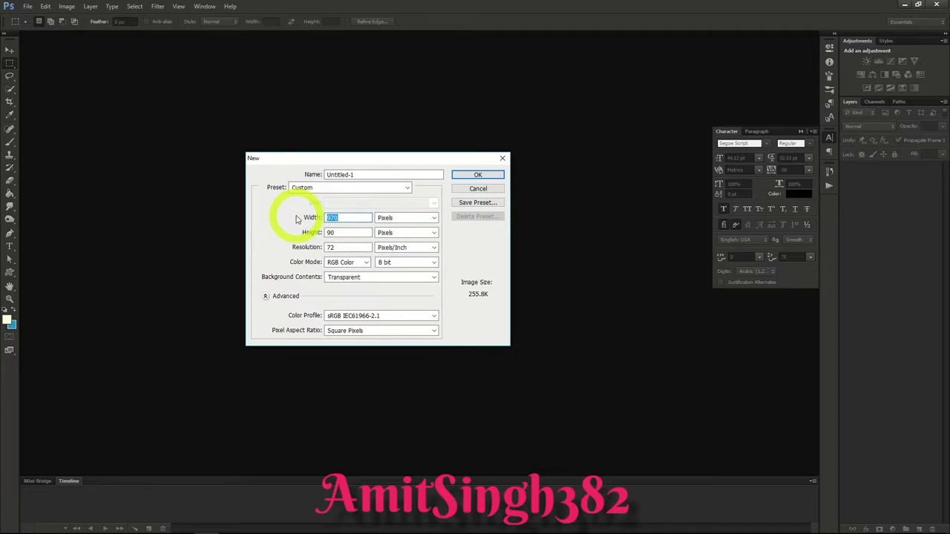
{"action": "type", "text": "2560"}
{"action": "key", "text": "Tab"}
{"action": "type", "text": "144"}
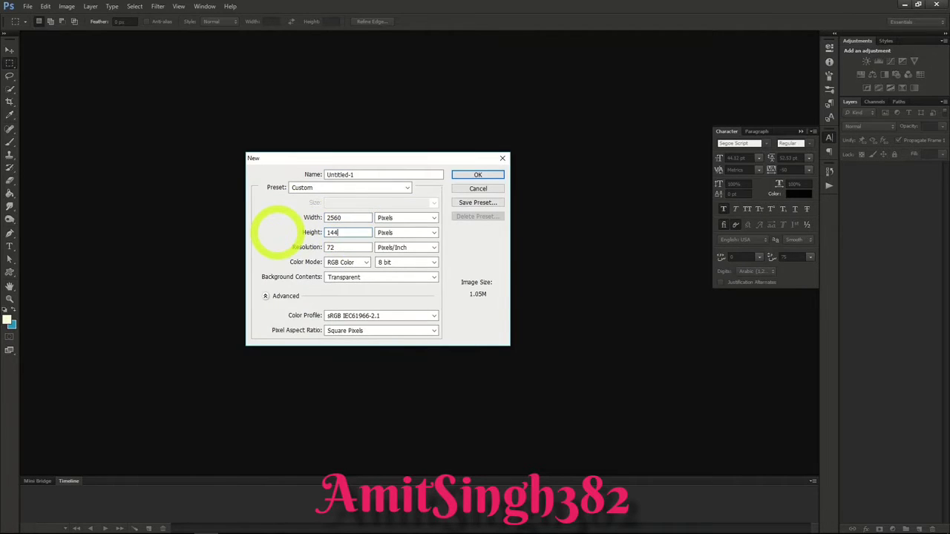
{"action": "left_click", "coordinate": [474, 174]}
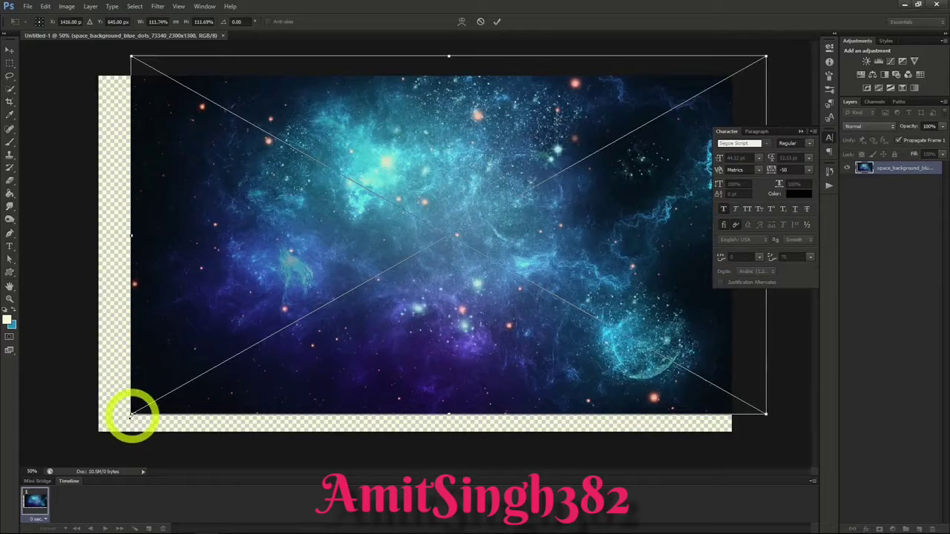
Step: Enlarge the space background image until it covers the whole canvas, and place it
{"action": "left_click_drag", "start_coordinate": [131, 414], "coordinate": [74, 450]}
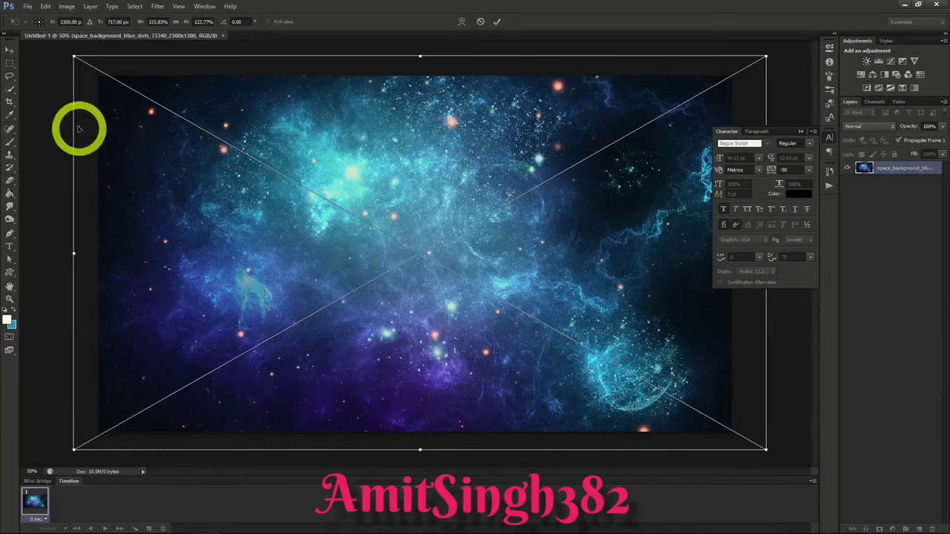
{"action": "left_click", "coordinate": [11, 49]}
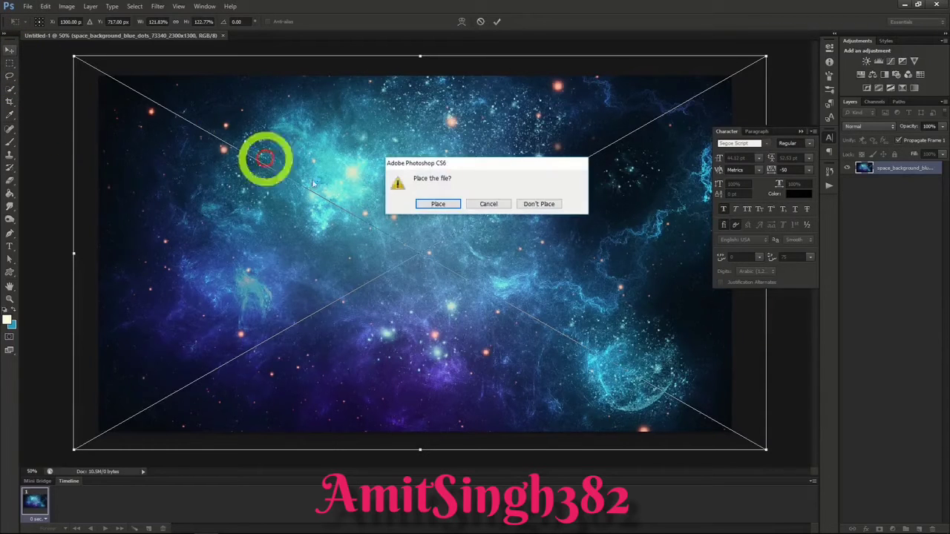
{"action": "left_click", "coordinate": [437, 207]}
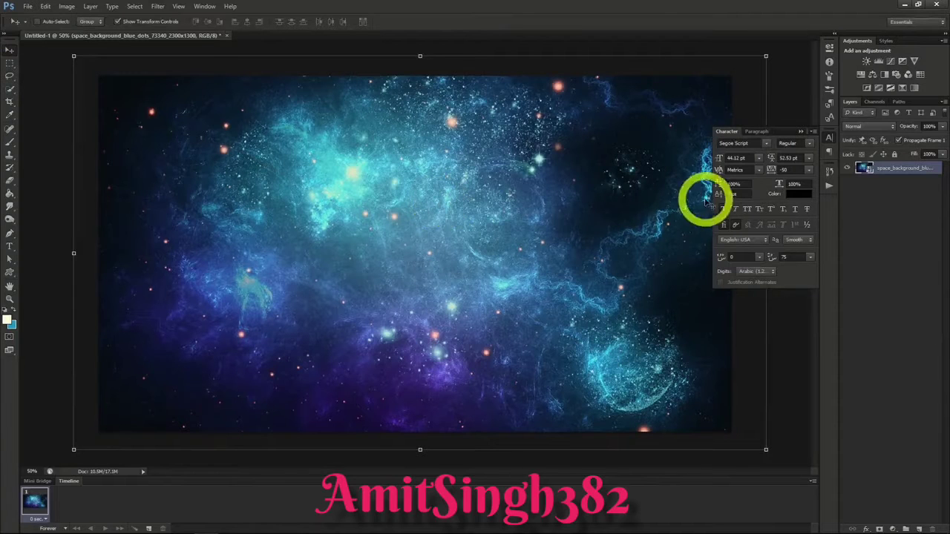
Step: Add the text "Deep Cosmos" near the middle of the space background in Segoe Script at 44.12 pt
{"action": "key", "text": "t"}
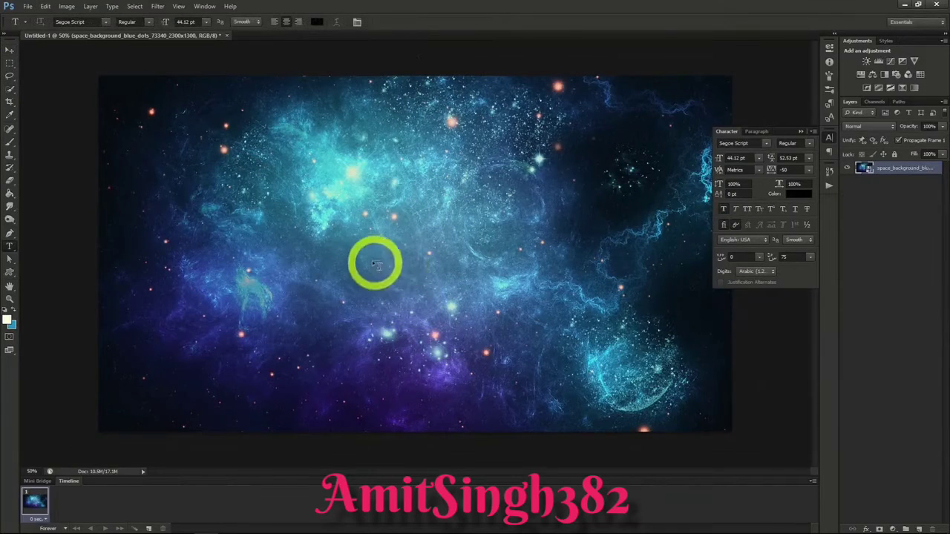
{"action": "left_click", "coordinate": [364, 253]}
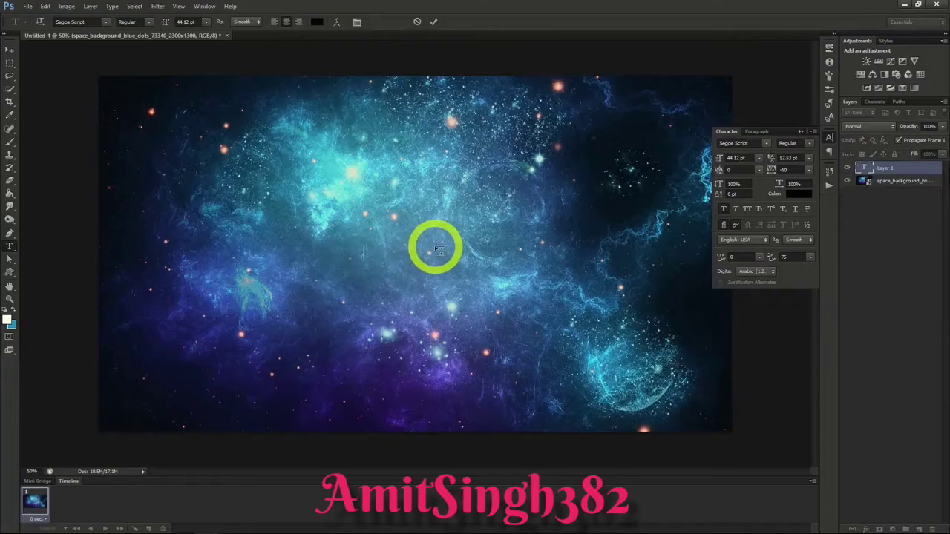
{"action": "type", "text": "Deep Cosmos"}
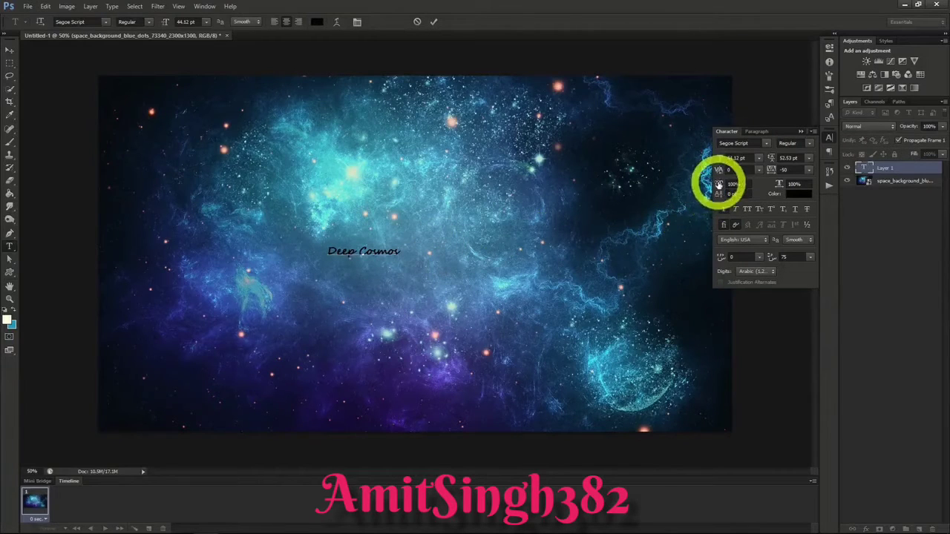
{"action": "left_click", "coordinate": [10, 50]}
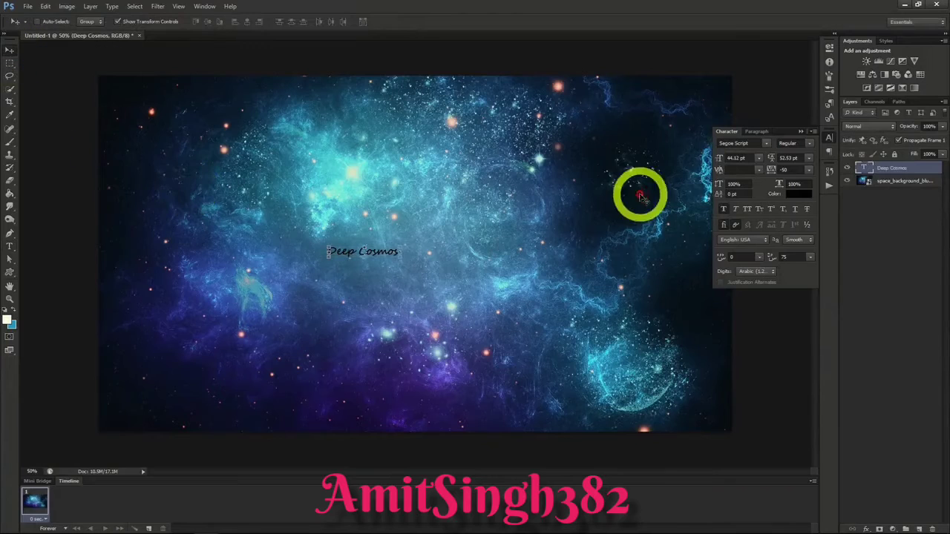
Step: Enlarge the "Deep Cosmos" text to 150.12 pt and recolor it dark blue (#124379), sampled from the space background
{"action": "left_click_drag", "start_coordinate": [719, 158], "coordinate": [742, 160]}
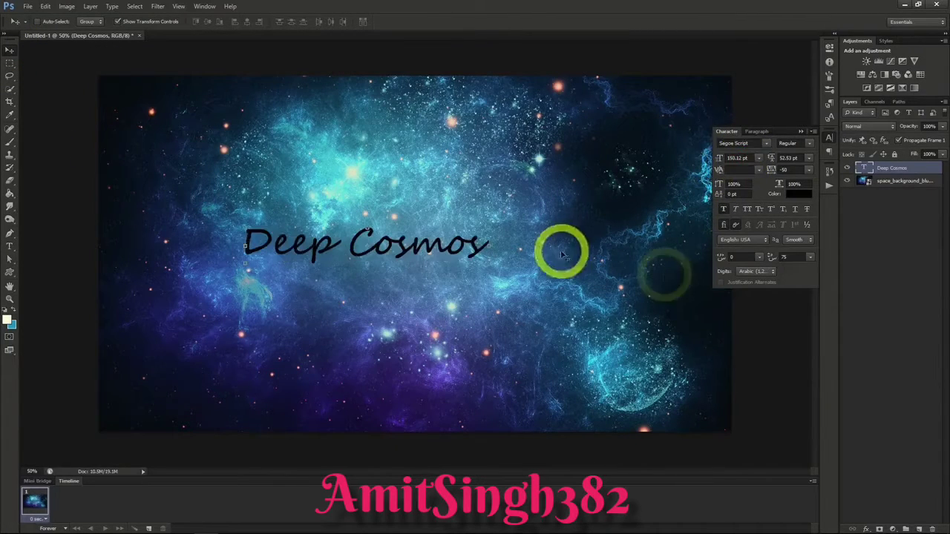
{"action": "left_click_drag", "start_coordinate": [561, 252], "coordinate": [665, 275]}
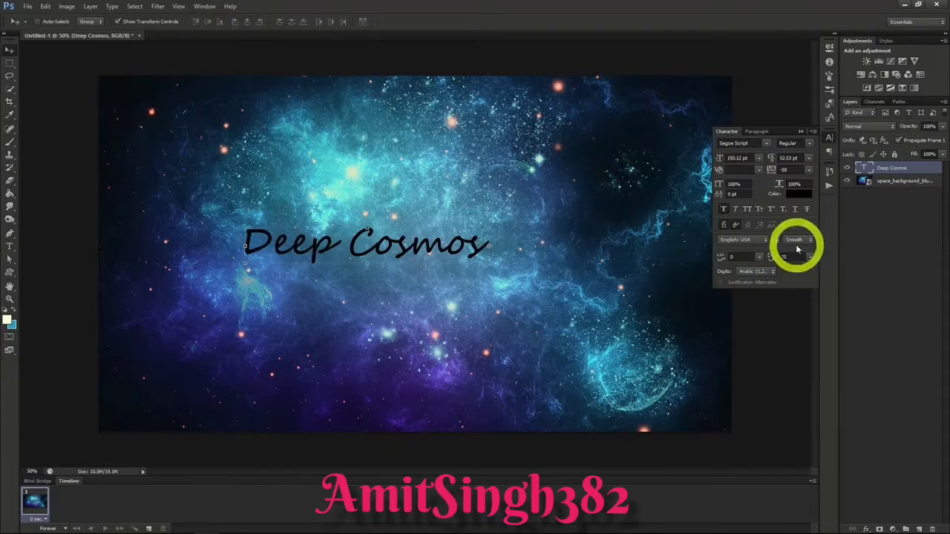
{"action": "left_click", "coordinate": [795, 196]}
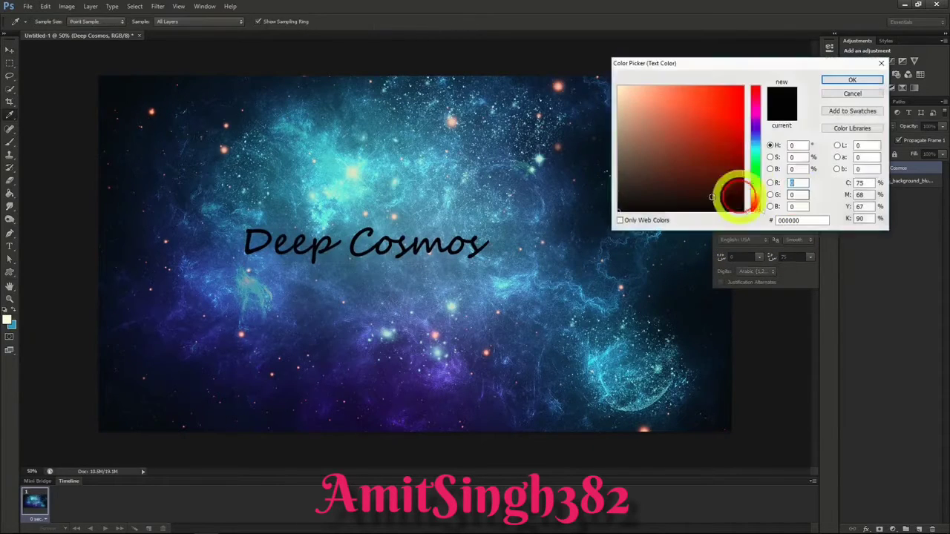
{"action": "left_click", "coordinate": [558, 201]}
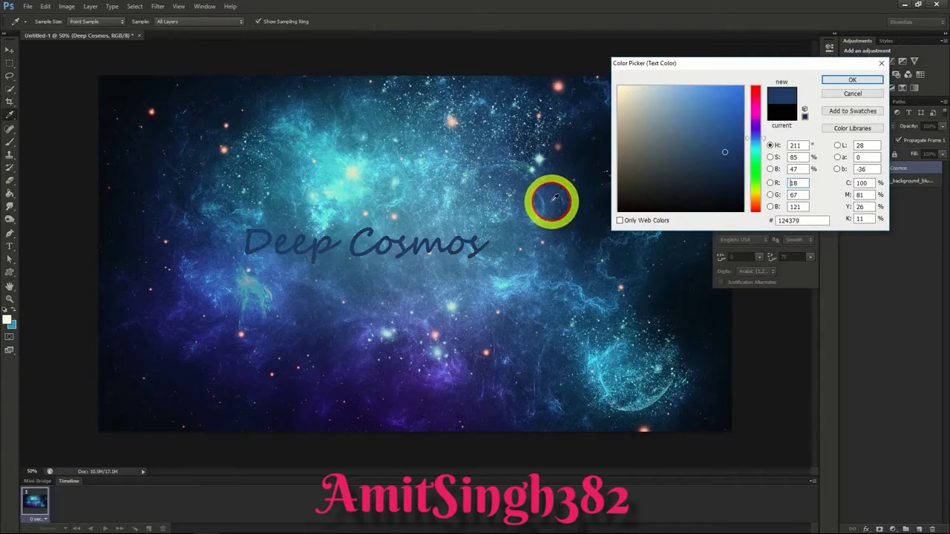
{"action": "left_click", "coordinate": [839, 82]}
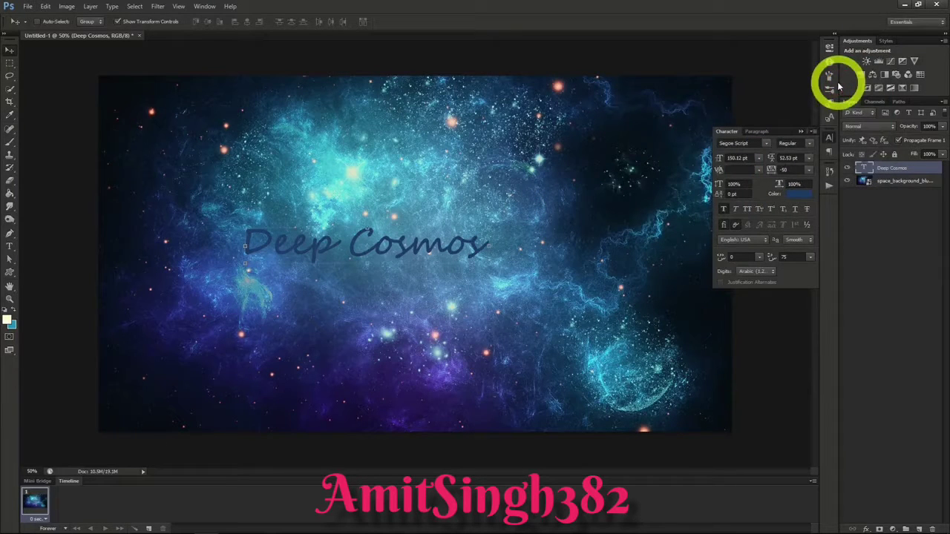
Step: Apply Stroke and Inner Glow layer effects to the "Deep Cosmos" text
{"action": "right_click", "coordinate": [886, 167]}
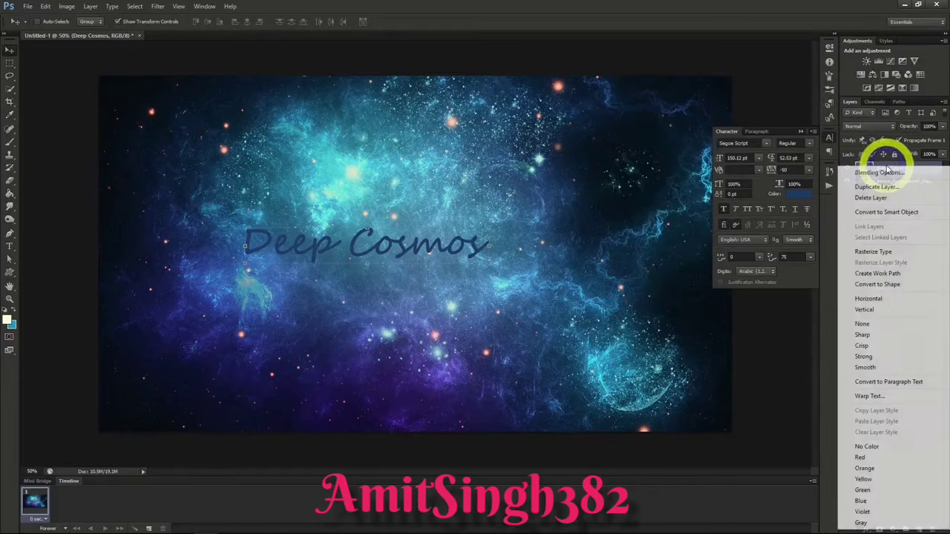
{"action": "left_click", "coordinate": [884, 171]}
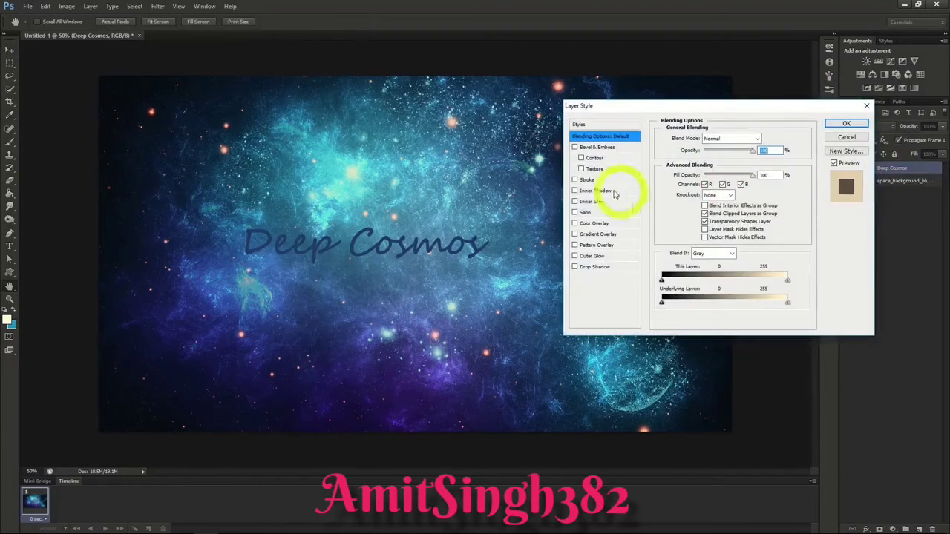
{"action": "left_click", "coordinate": [575, 181]}
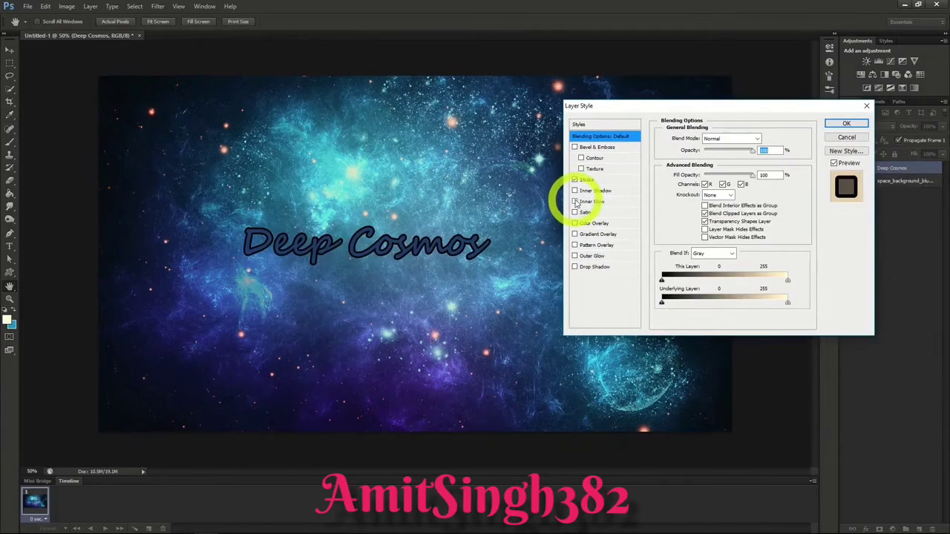
{"action": "left_click", "coordinate": [576, 202]}
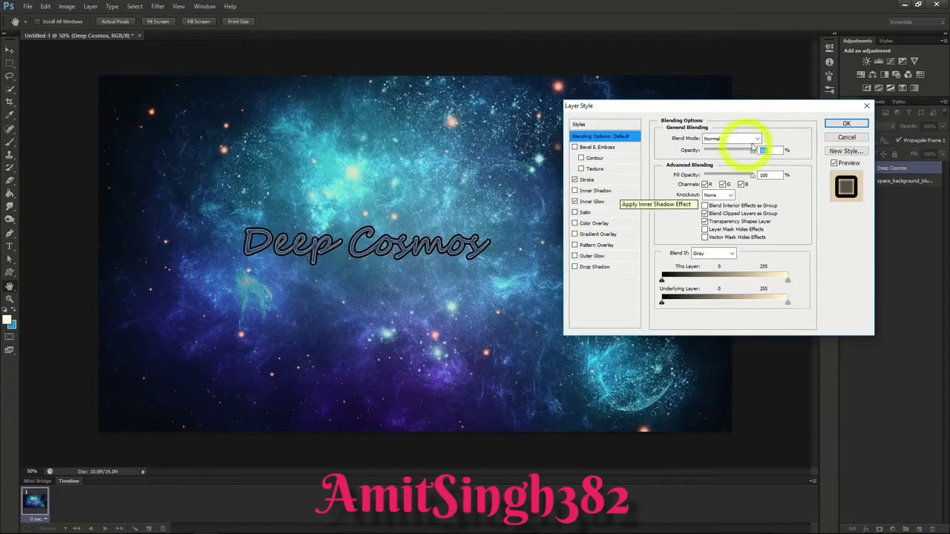
{"action": "left_click", "coordinate": [847, 125]}
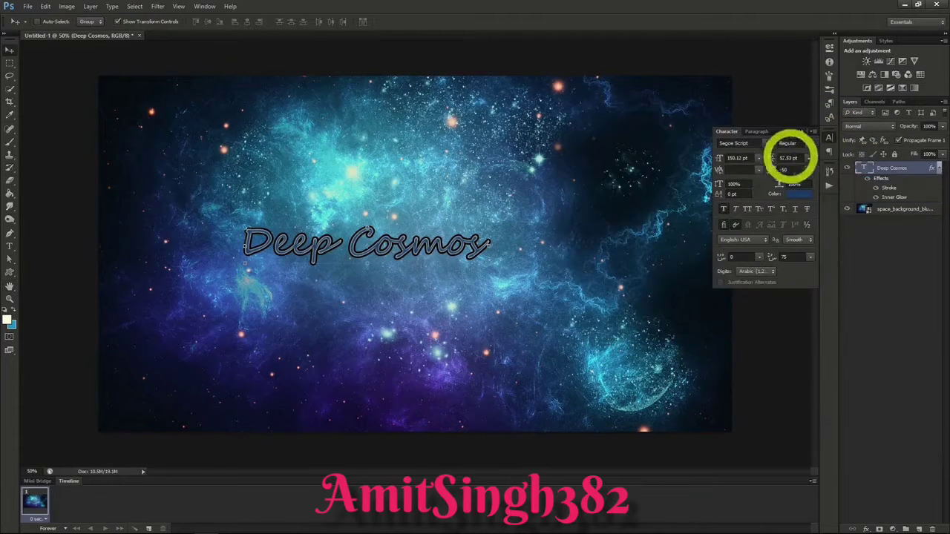
Step: Change the "Deep Cosmos" font to Master Of Break (OT1) and move the text to the right side of the canvas
{"action": "left_click", "coordinate": [766, 142]}
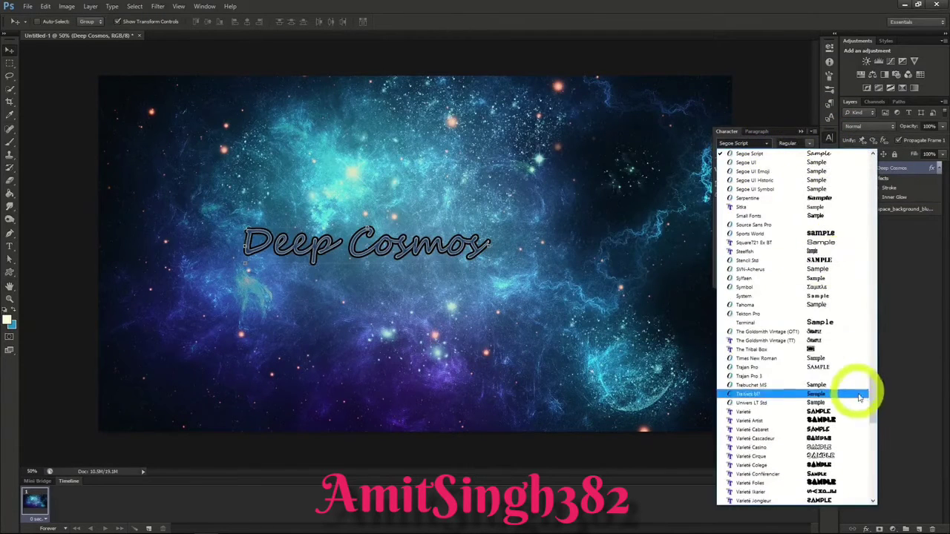
{"action": "left_click_drag", "start_coordinate": [870, 397], "coordinate": [873, 305]}
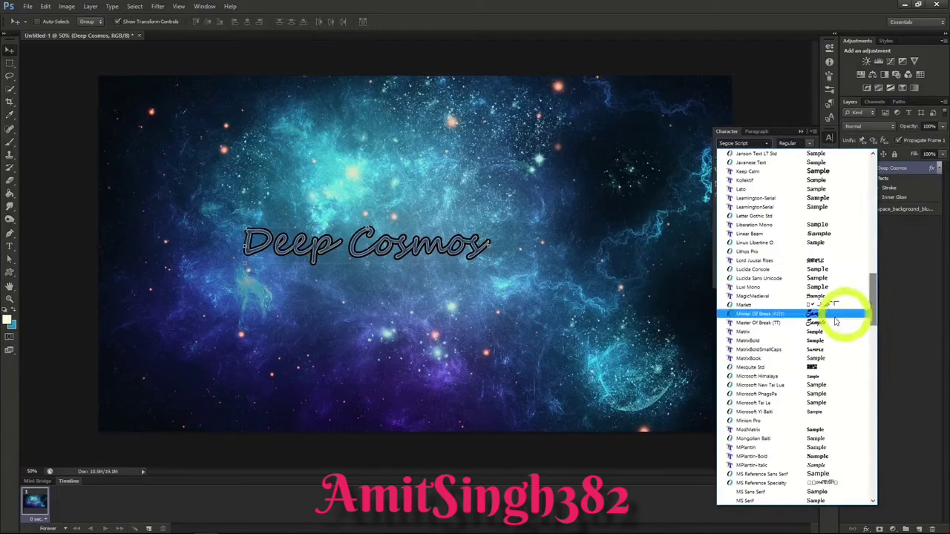
{"action": "left_click", "coordinate": [764, 315]}
{"action": "left_click_drag", "start_coordinate": [650, 342], "coordinate": [732, 341]}
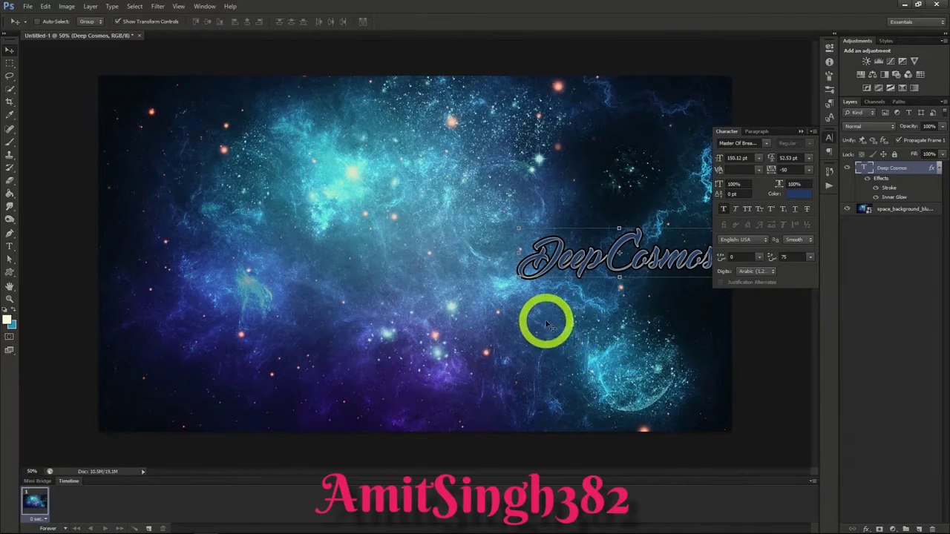
Step: Add a separate "Space Exploration" text layer near the middle of the canvas, overlapping the lower left of the title
{"action": "left_click", "coordinate": [10, 245]}
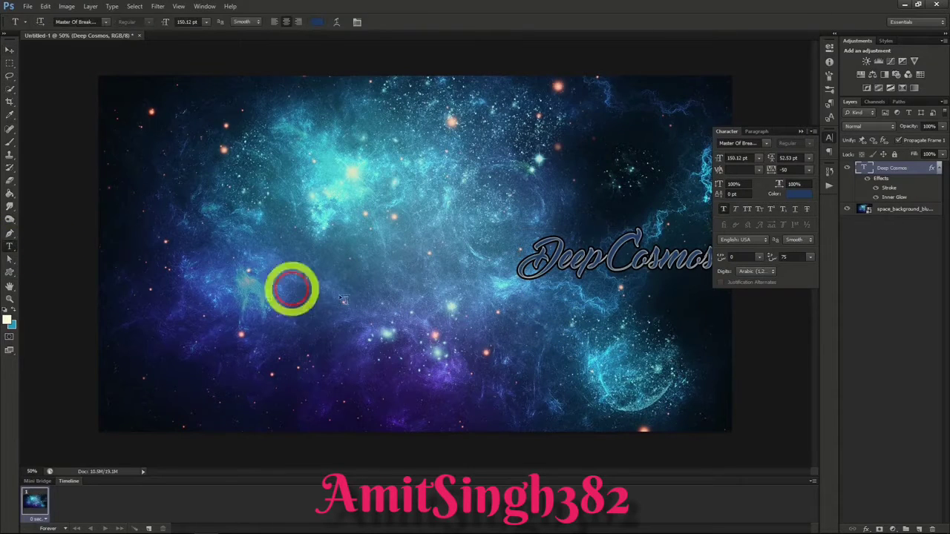
{"action": "left_click", "coordinate": [479, 299]}
{"action": "type", "text": "Sp"}
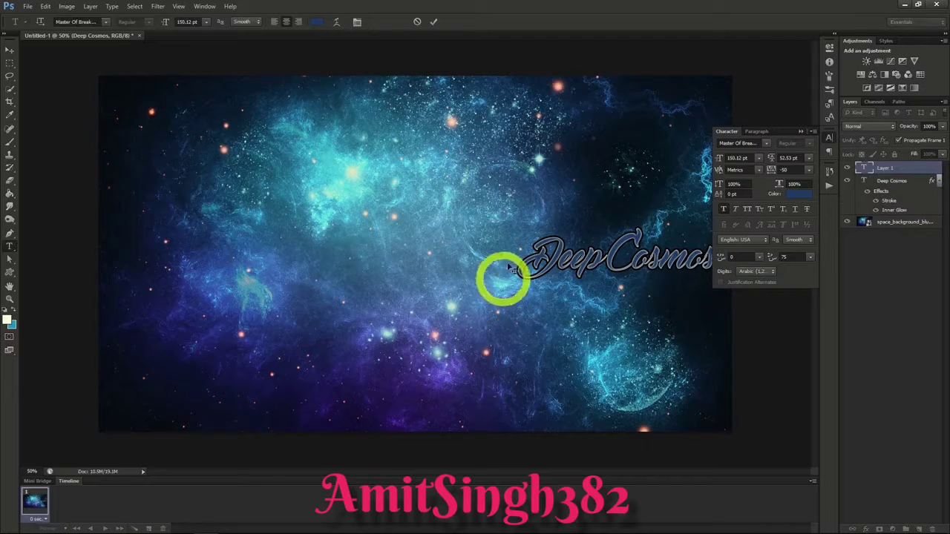
{"action": "type", "text": "ace Explorati"}
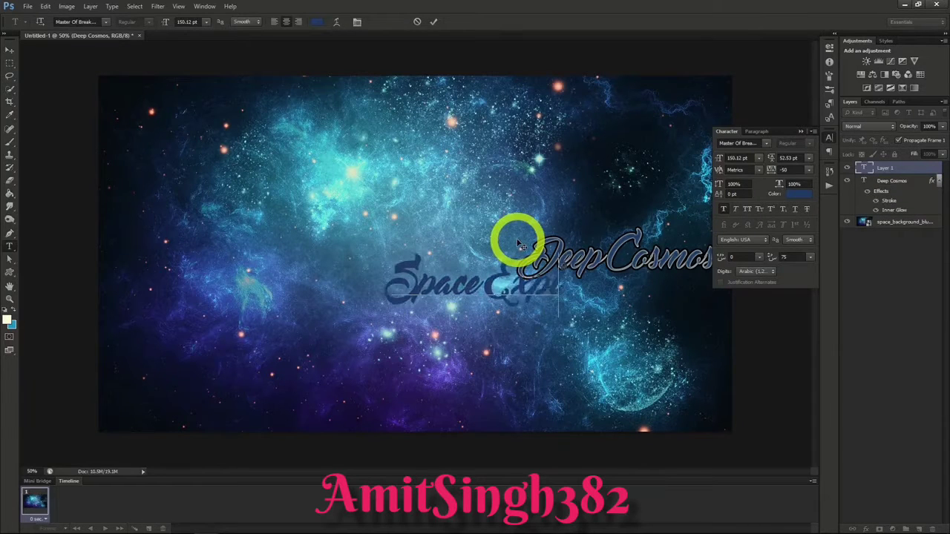
{"action": "left_click", "coordinate": [10, 50]}
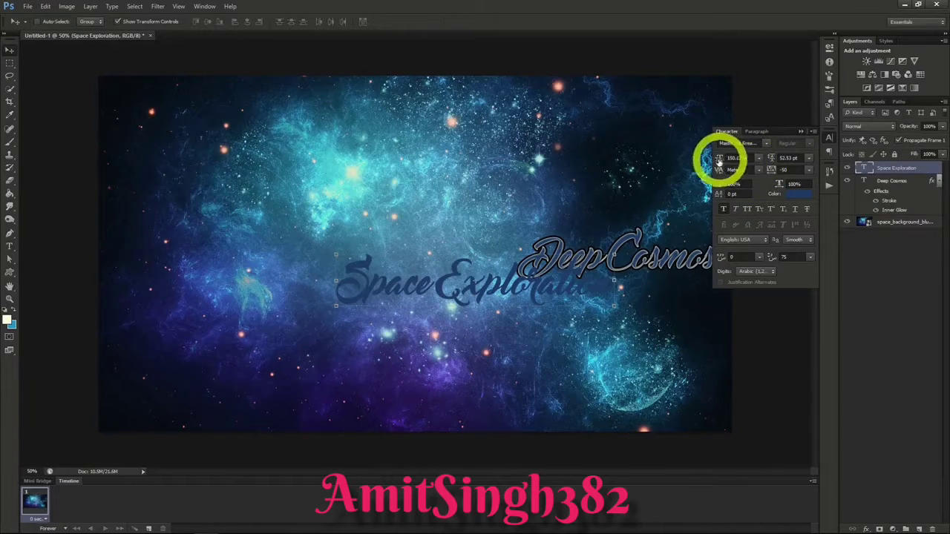
Step: Set the "Space Exploration" font to MPlantin-Bold and position the text just below "Deep Cosmos"
{"action": "left_click", "coordinate": [766, 144]}
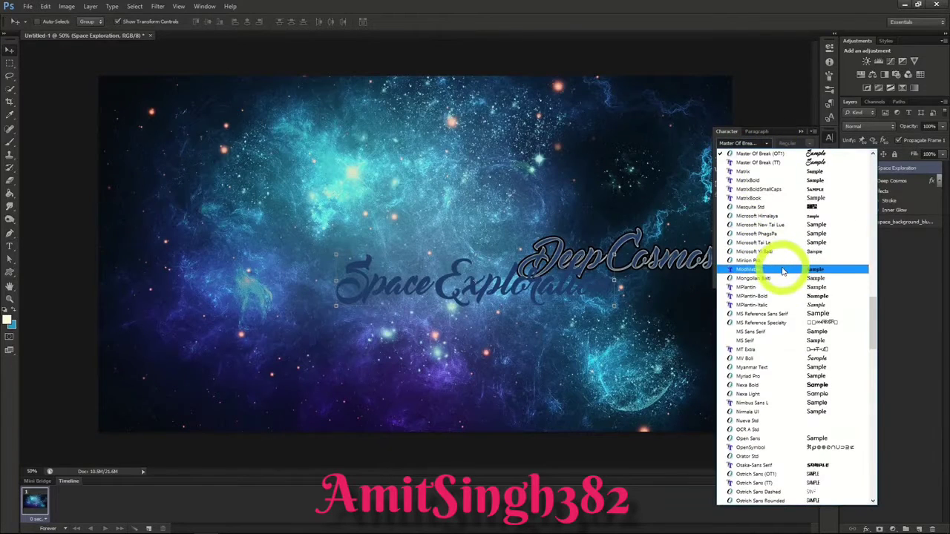
{"action": "left_click", "coordinate": [781, 295]}
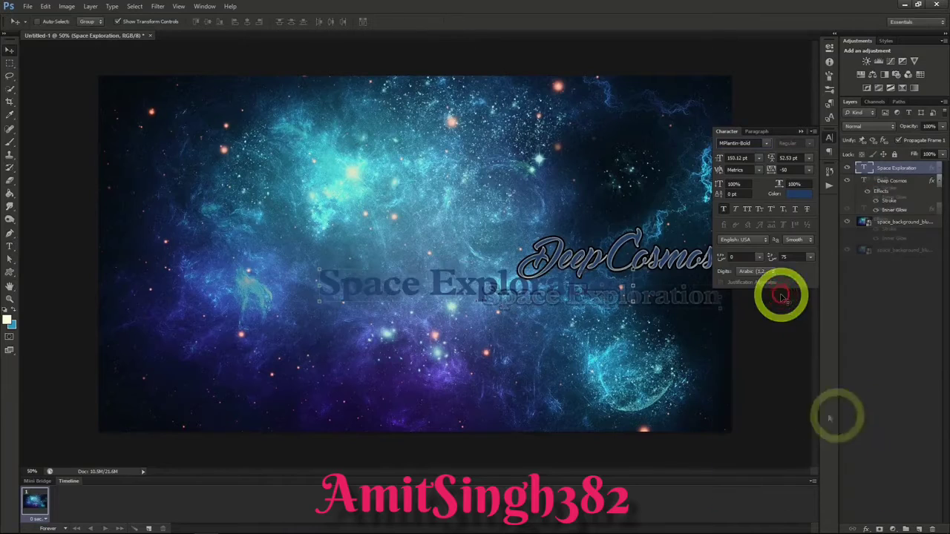
{"action": "mouse_move", "coordinate": [656, 312]}
{"action": "left_mouse_down"}
{"action": "mouse_move", "coordinate": [657, 296]}
{"action": "mouse_move", "coordinate": [665, 305]}
{"action": "left_mouse_up"}
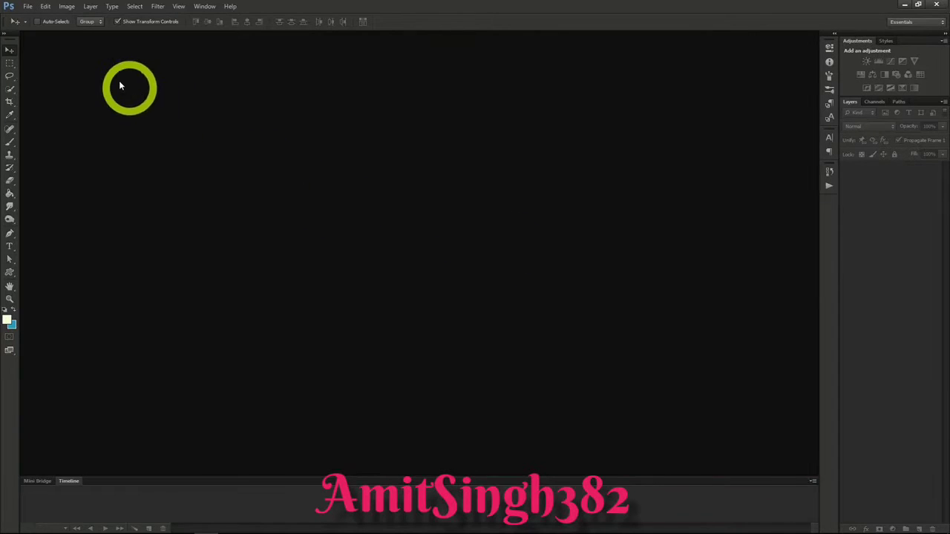
Step: Create a new transparent document 1200 pixels wide and 618 pixels high
{"action": "left_click", "coordinate": [28, 7]}
{"action": "left_click", "coordinate": [33, 21]}
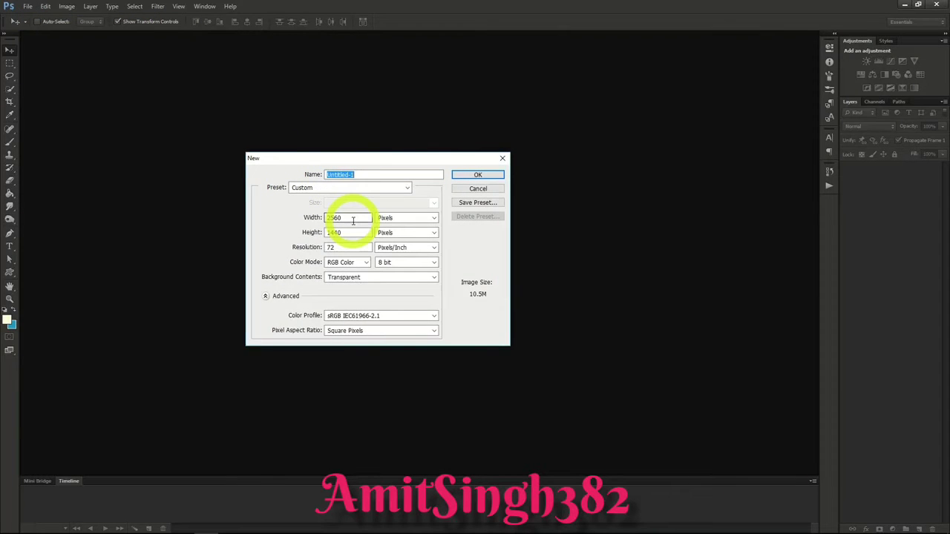
{"action": "double_click", "coordinate": [352, 221]}
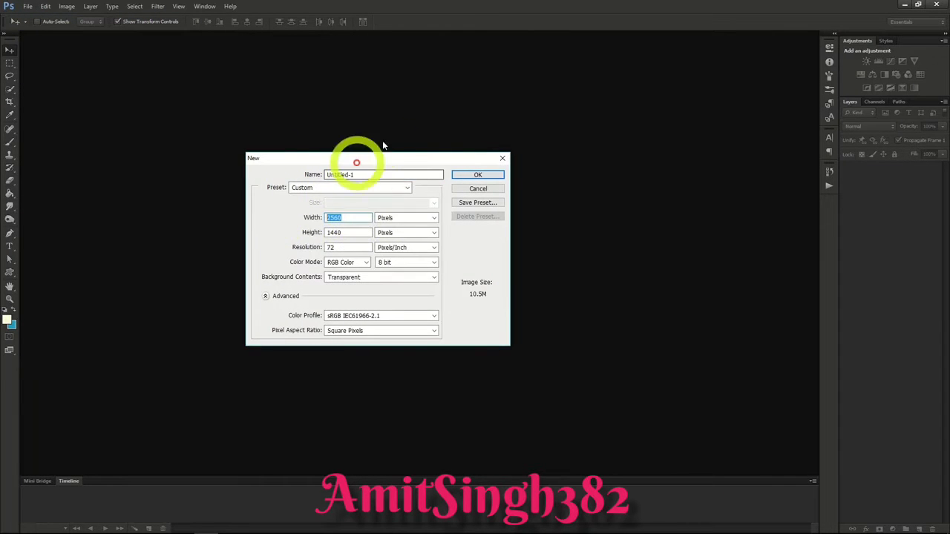
{"action": "type", "text": "1200"}
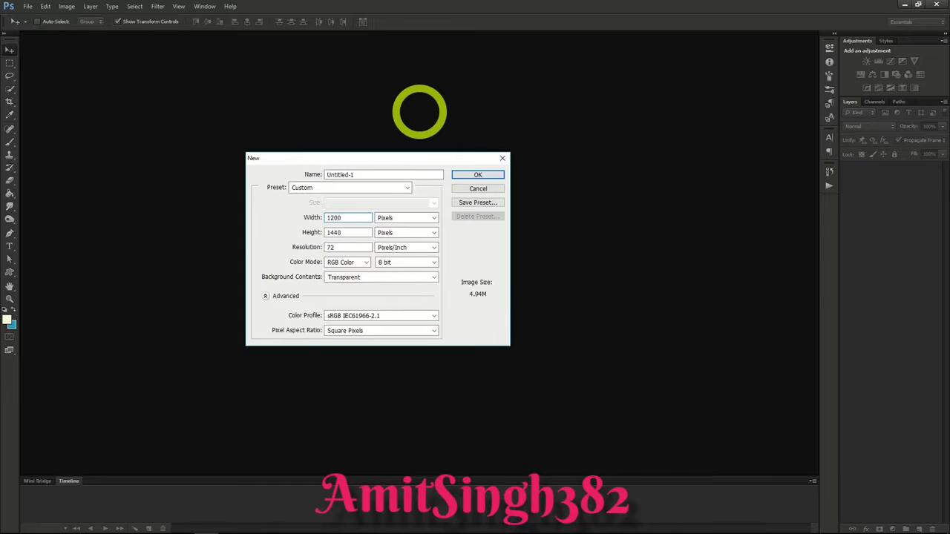
{"action": "left_click", "coordinate": [342, 230]}
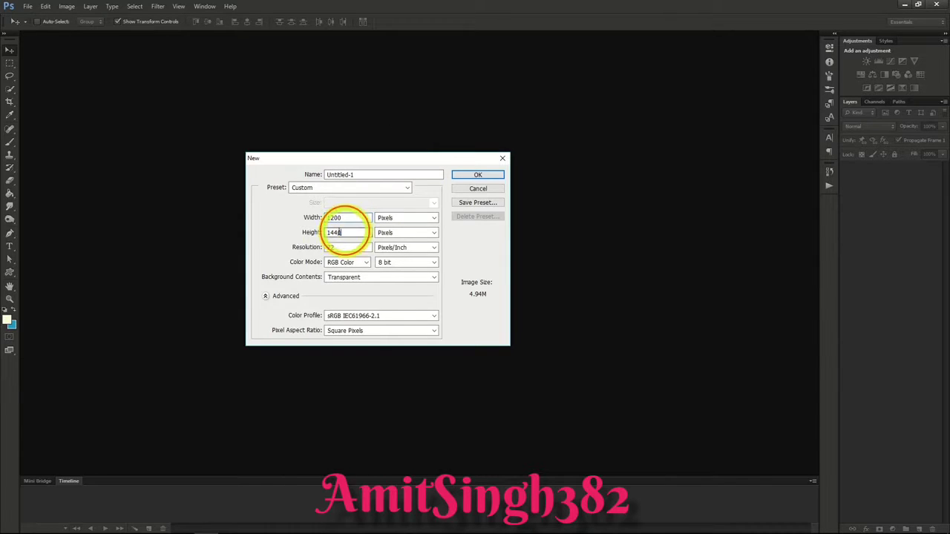
{"action": "left_click_drag", "start_coordinate": [342, 231], "coordinate": [281, 234]}
{"action": "type", "text": "618"}
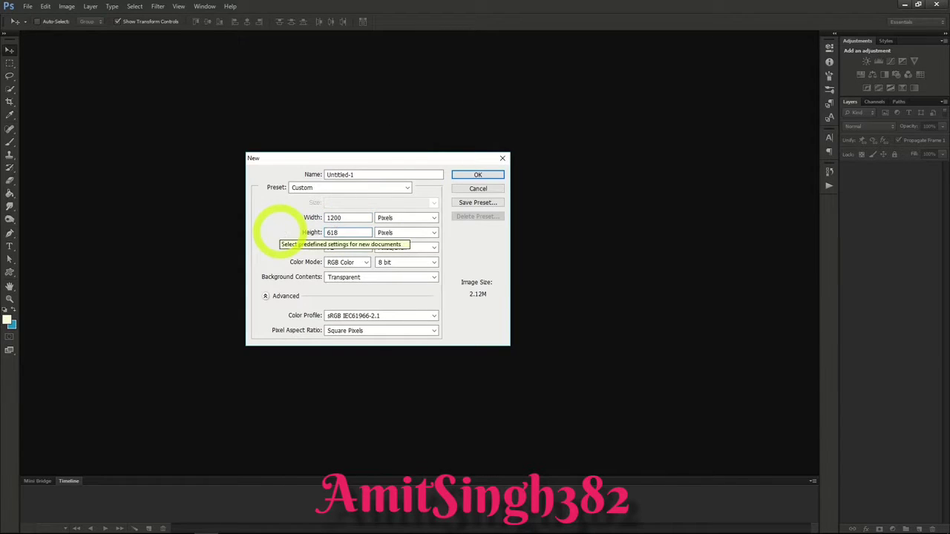
{"action": "left_click", "coordinate": [470, 176]}
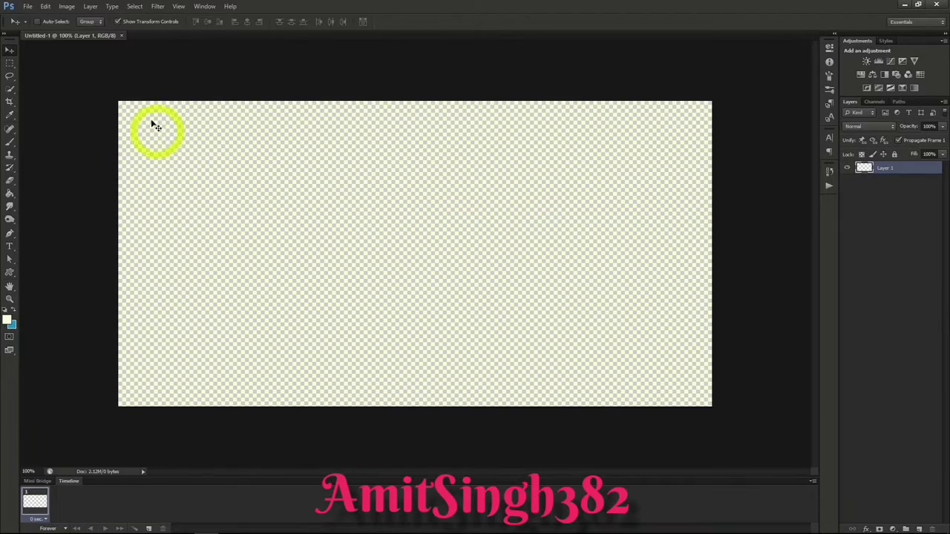
Step: Open the image family_style_baja_lobster_dinner.jpg
{"action": "left_click", "coordinate": [26, 7]}
{"action": "left_click", "coordinate": [37, 26]}
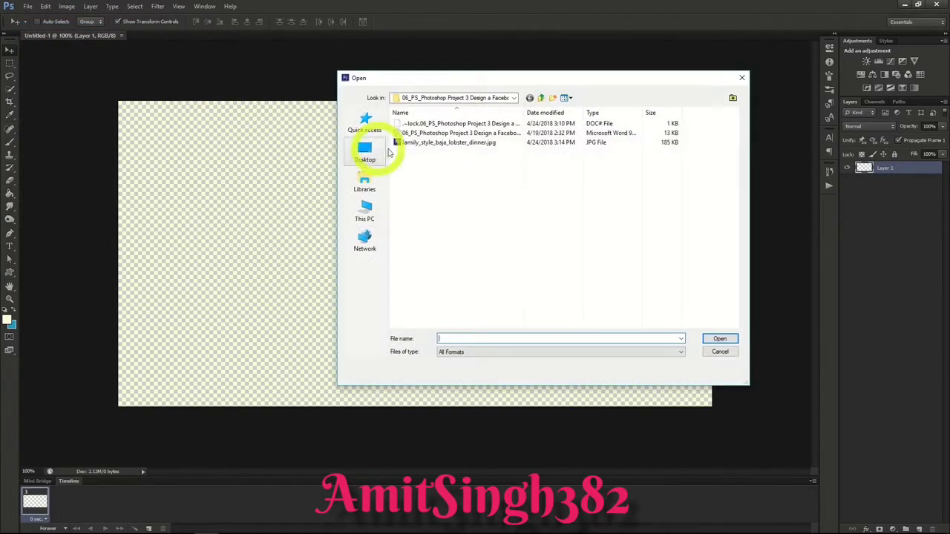
{"action": "double_click", "coordinate": [401, 84]}
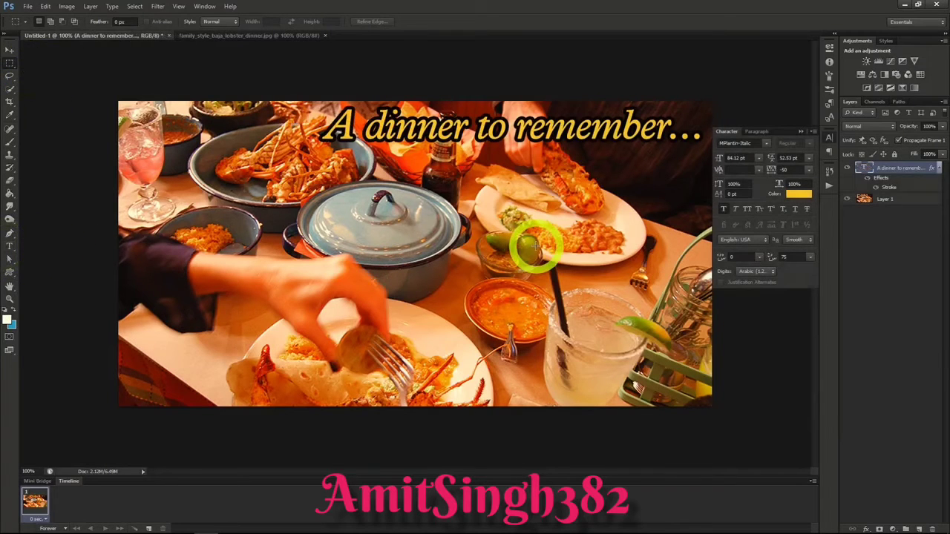
Step: Give the dinner photo layer a black Inner Glow with the Normal blend mode
{"action": "left_click", "coordinate": [886, 201]}
{"action": "right_click", "coordinate": [885, 199]}
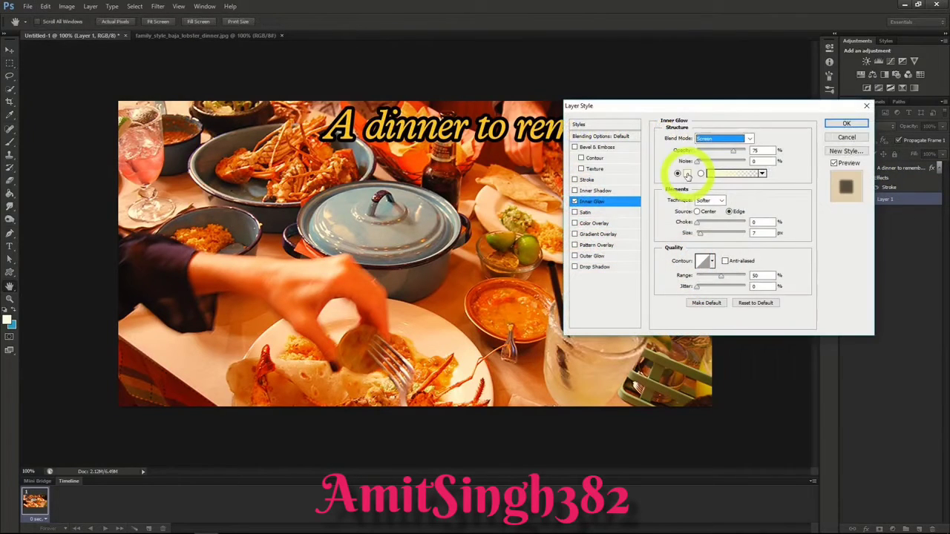
{"action": "left_click", "coordinate": [717, 174]}
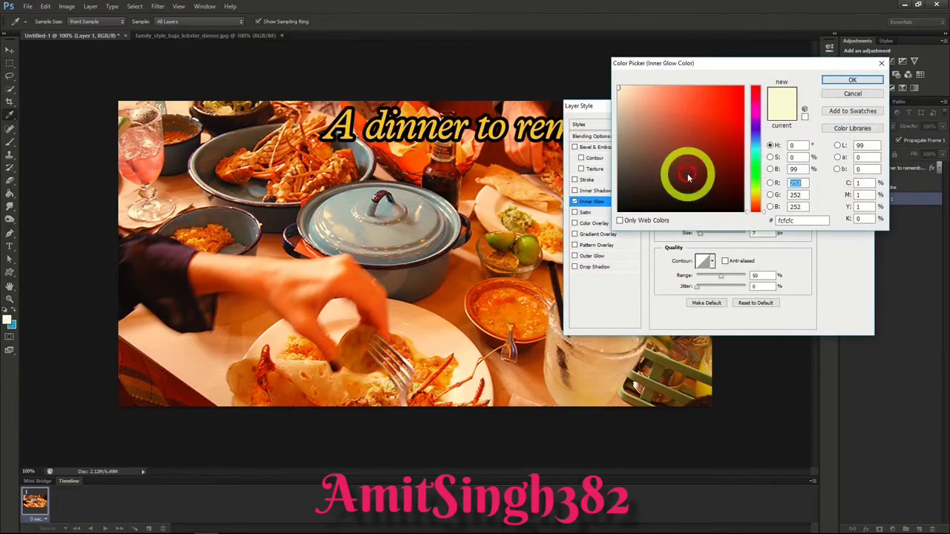
{"action": "left_click_drag", "start_coordinate": [687, 174], "coordinate": [753, 215]}
{"action": "left_click", "coordinate": [853, 80]}
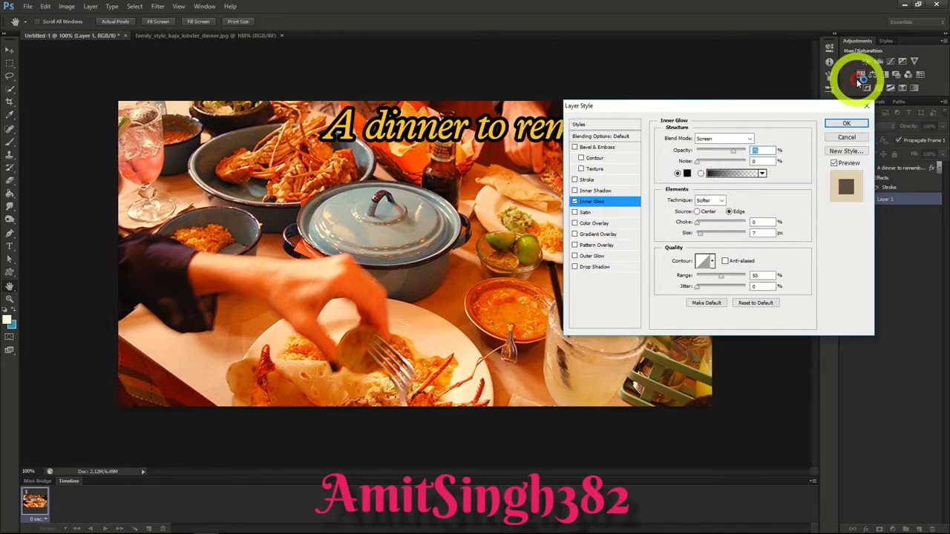
{"action": "left_click", "coordinate": [735, 139]}
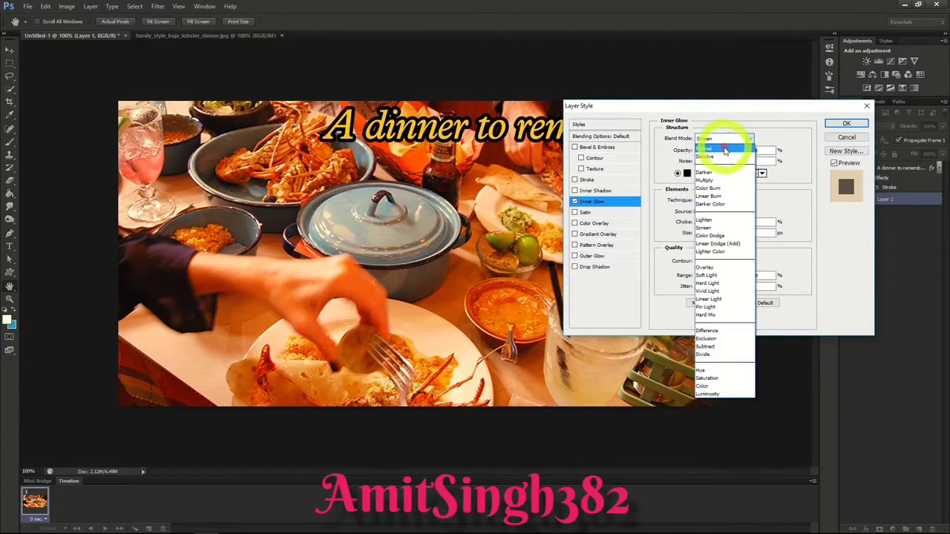
{"action": "left_click", "coordinate": [731, 148]}
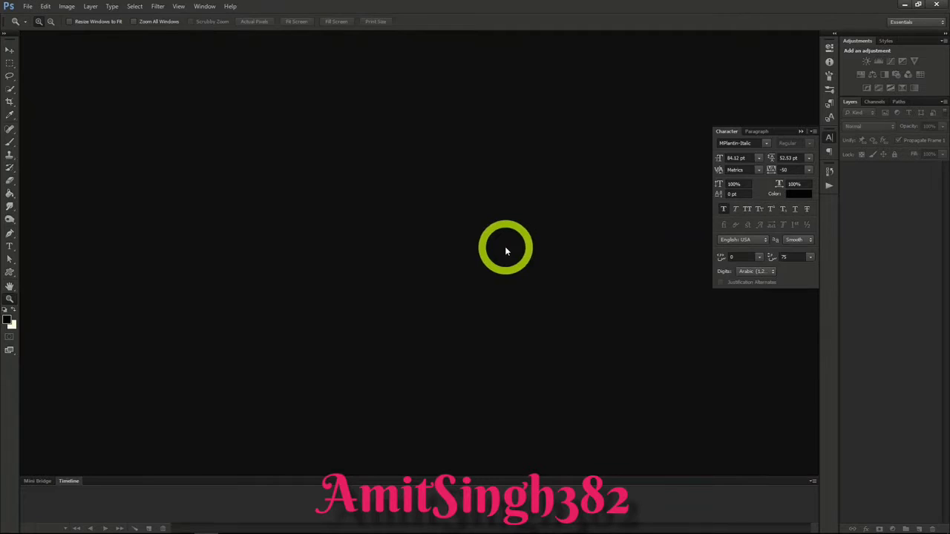
Step: Create a new transparent document 851 pixels wide and 315 pixels high
{"action": "left_click", "coordinate": [28, 11]}
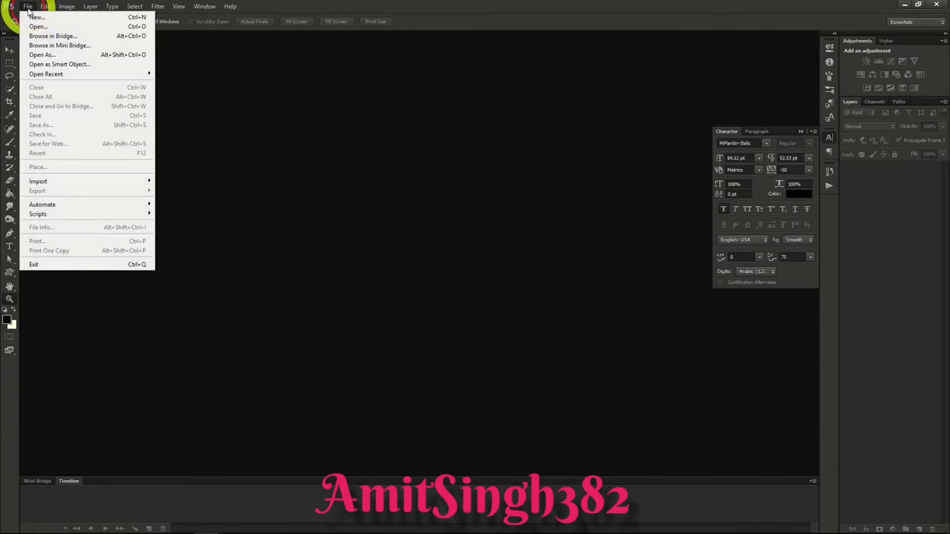
{"action": "left_click", "coordinate": [38, 18]}
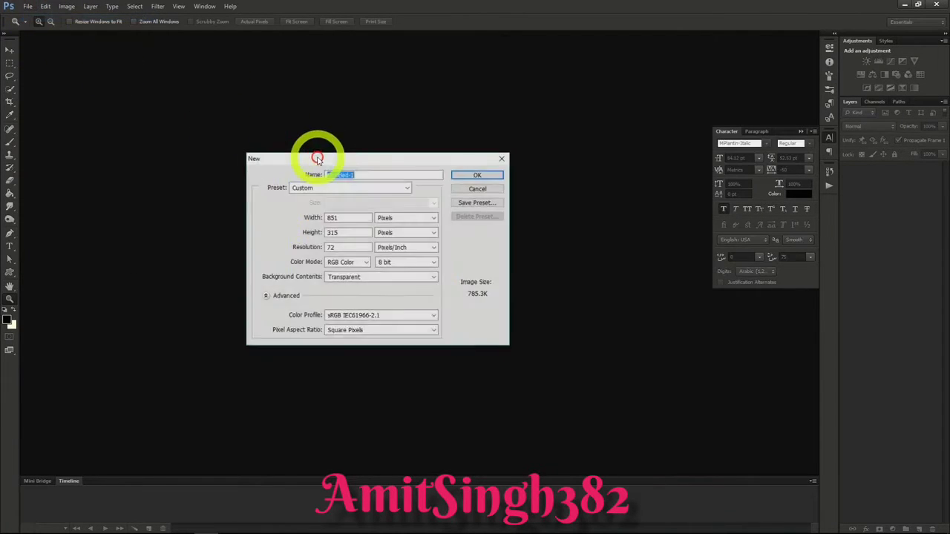
{"action": "left_click", "coordinate": [344, 217]}
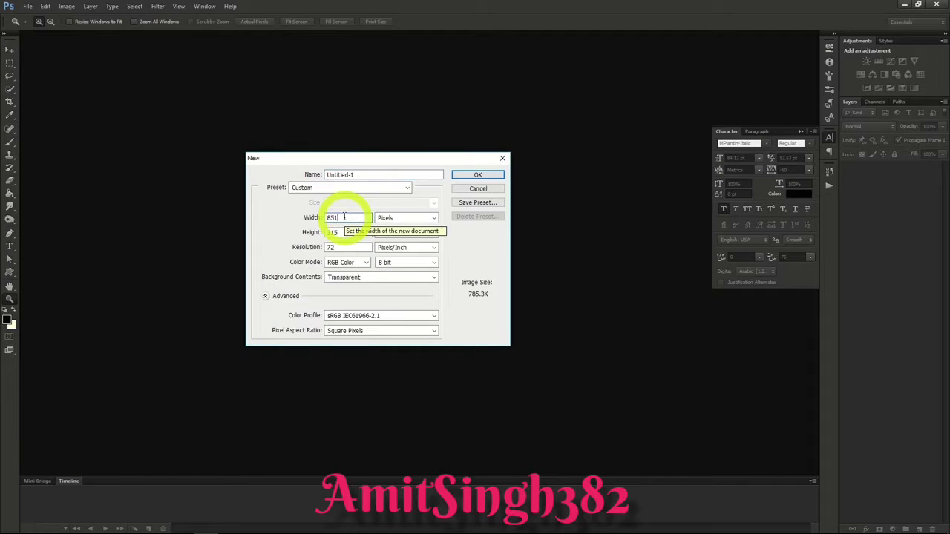
{"action": "left_click", "coordinate": [340, 232]}
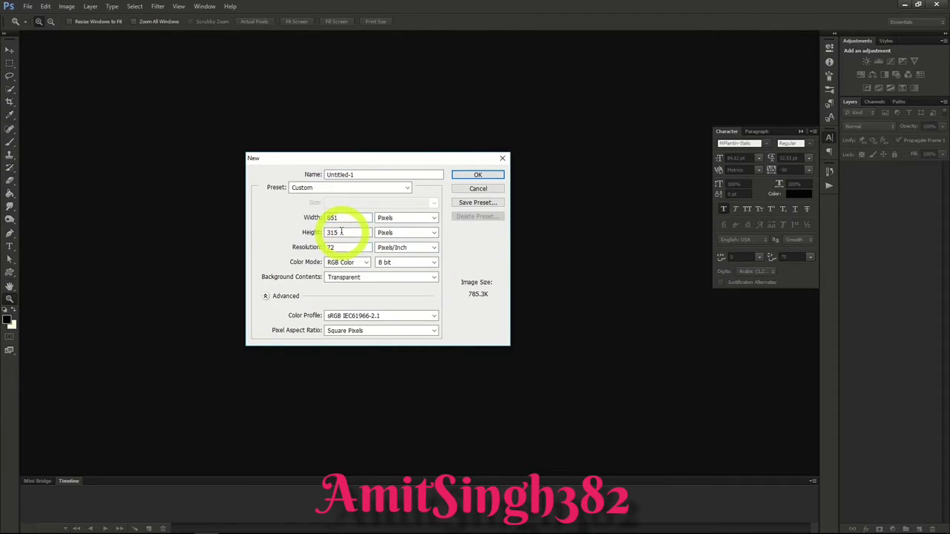
{"action": "left_click", "coordinate": [489, 178]}
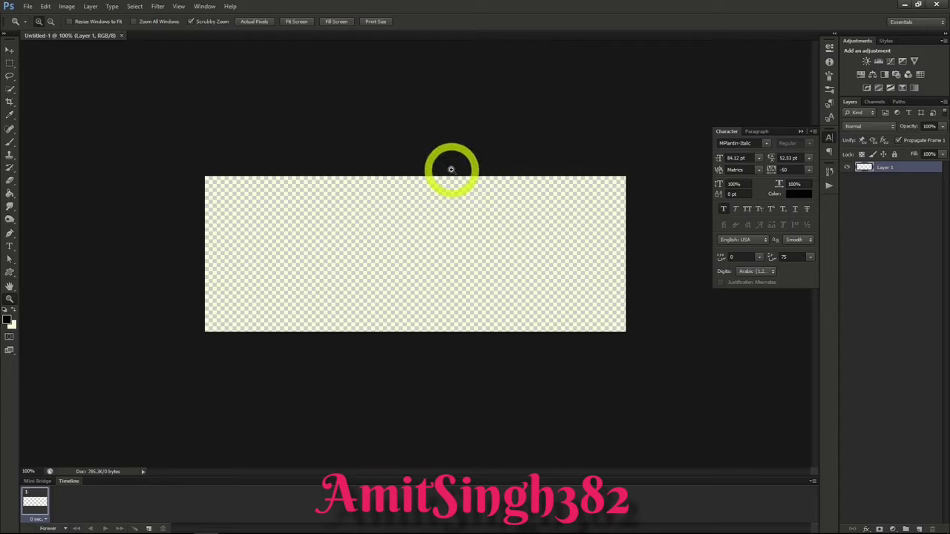
Step: Open the science laboratory PNG image from the 07_PS_Photoshop Project 4 folder
{"action": "left_click", "coordinate": [28, 6]}
{"action": "left_click", "coordinate": [33, 23]}
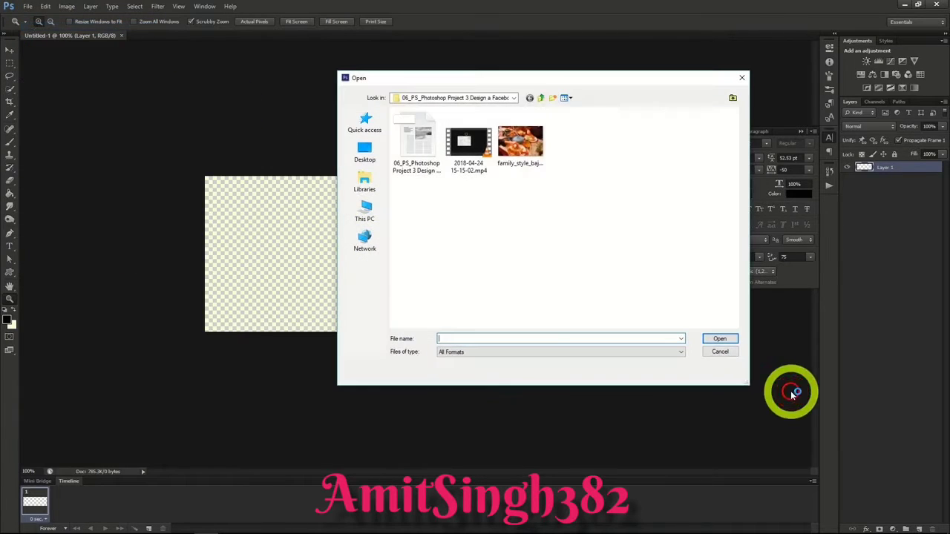
{"action": "left_click", "coordinate": [541, 97]}
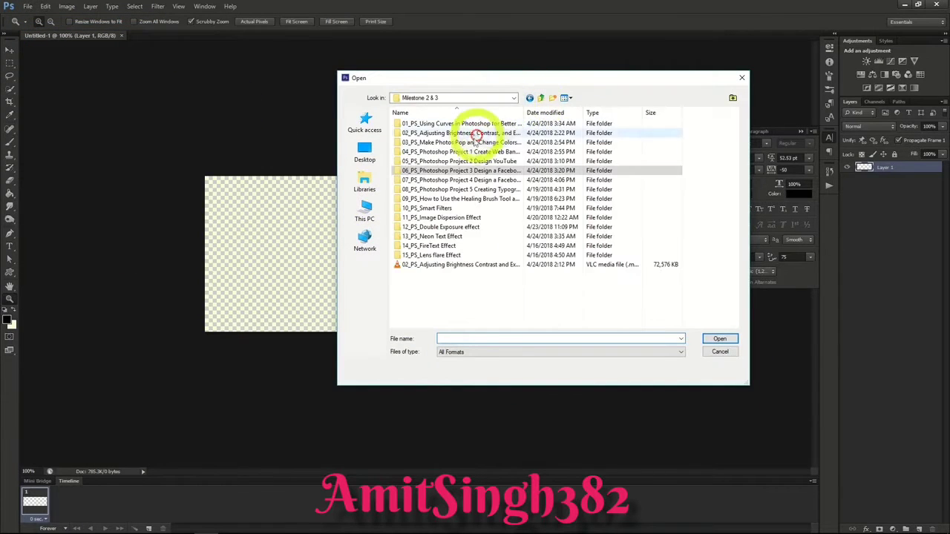
{"action": "double_click", "coordinate": [461, 180]}
{"action": "double_click", "coordinate": [573, 153]}
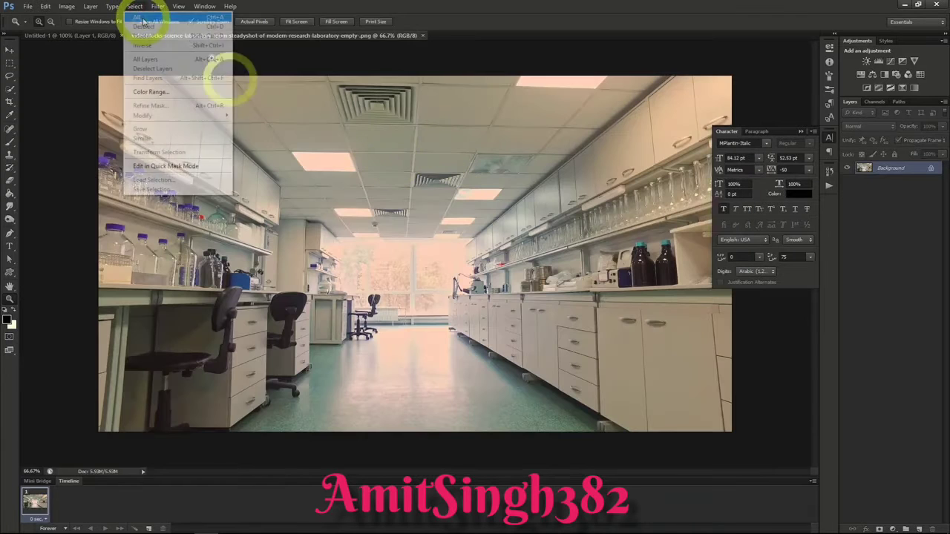
Step: Copy the entire laboratory photo and paste it into the Untitled-1 document
{"action": "left_click", "coordinate": [141, 17]}
{"action": "left_click", "coordinate": [45, 7]}
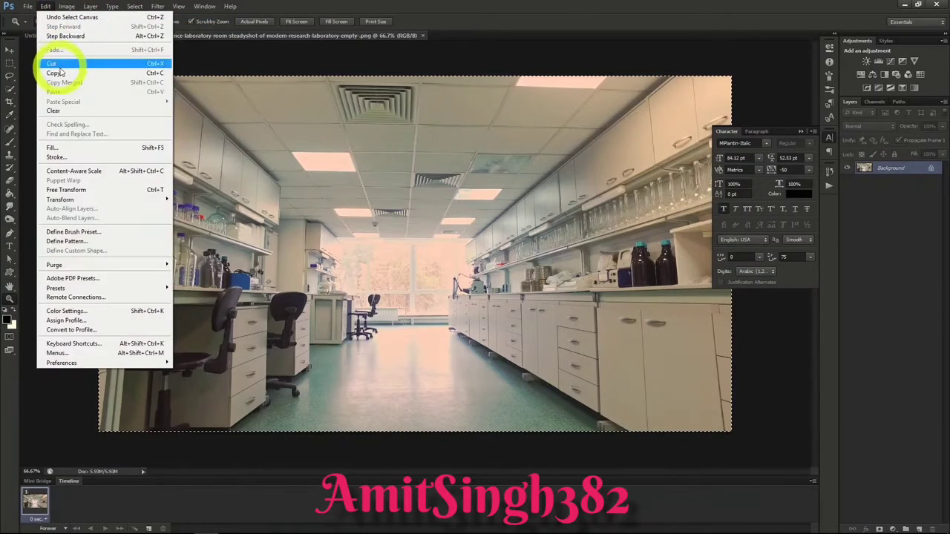
{"action": "left_click", "coordinate": [57, 72]}
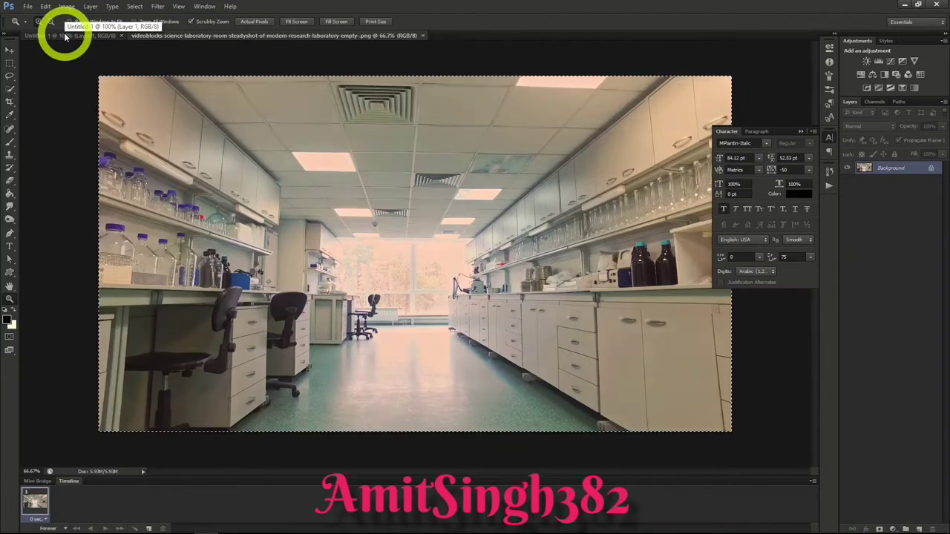
{"action": "left_click", "coordinate": [65, 35]}
{"action": "key", "text": "ctrl+v"}
Step: Position the laboratory photo so its shelf bottles, chairs and back window fill the canvas
{"action": "left_click", "coordinate": [10, 49]}
{"action": "left_click_drag", "start_coordinate": [319, 216], "coordinate": [405, 255]}
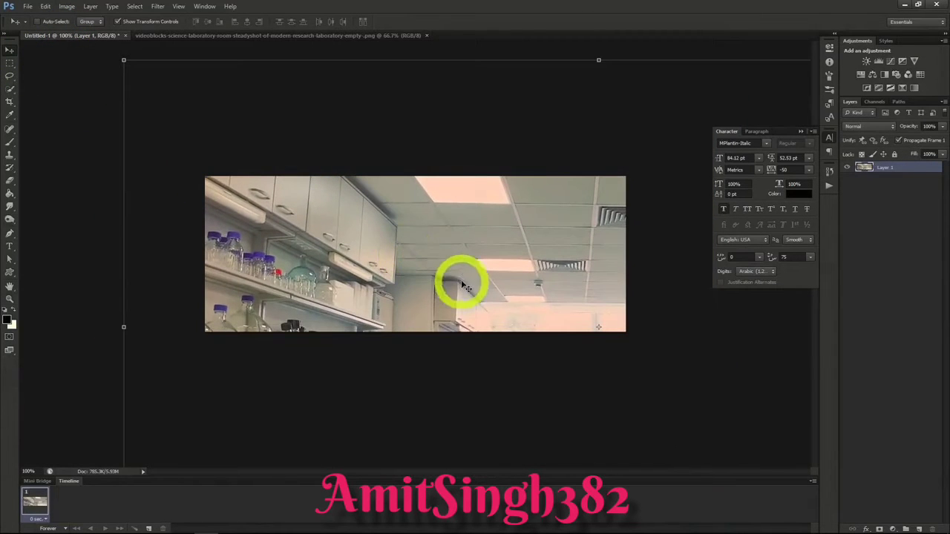
{"action": "left_click_drag", "start_coordinate": [469, 264], "coordinate": [585, 256]}
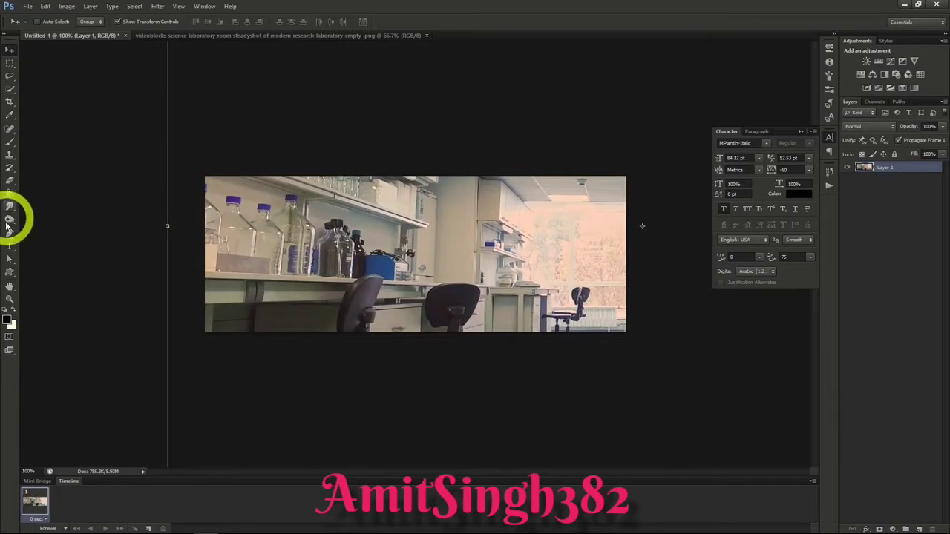
Step: Add the text "Lab Crew 76" over the laboratory photo in black 84.12 pt MPlantin-Italic
{"action": "left_click", "coordinate": [10, 246]}
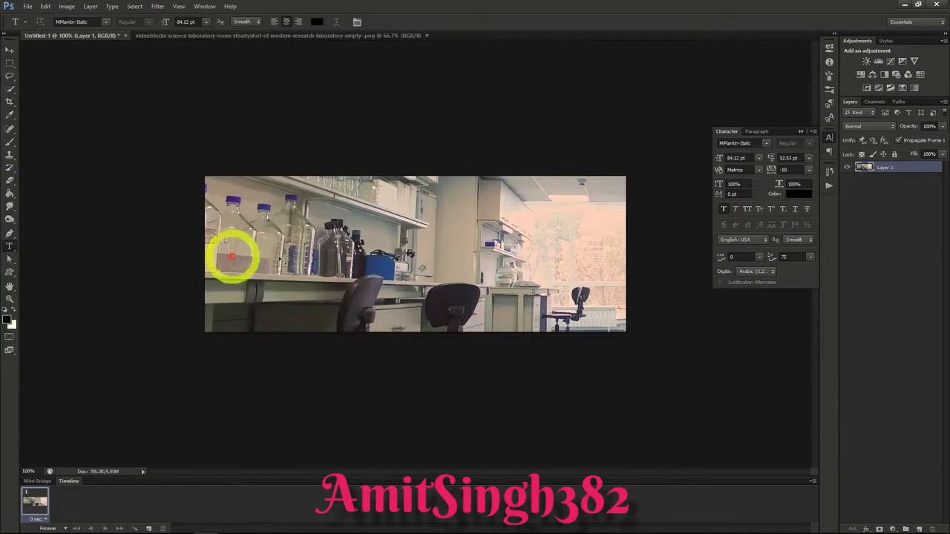
{"action": "left_click", "coordinate": [350, 256]}
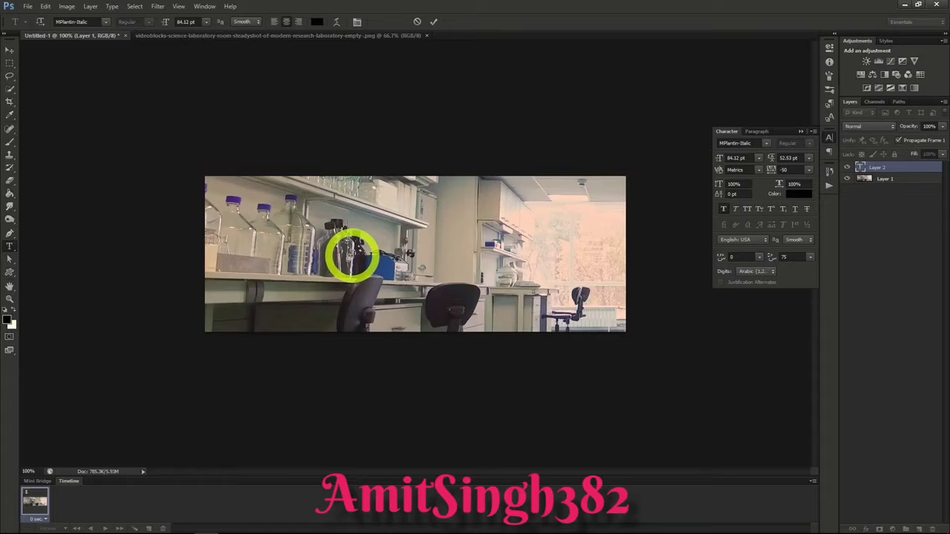
{"action": "type", "text": "Lab Crew 76"}
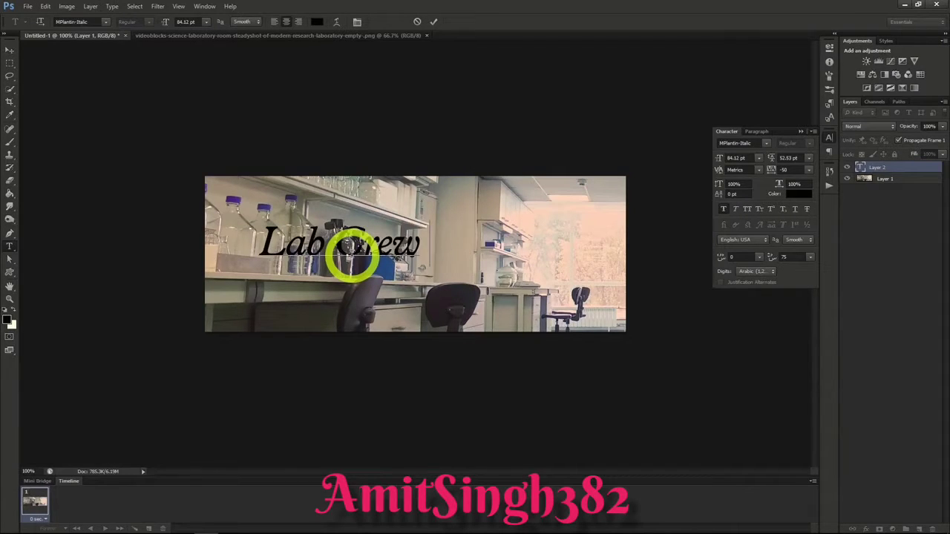
{"action": "left_click", "coordinate": [9, 49]}
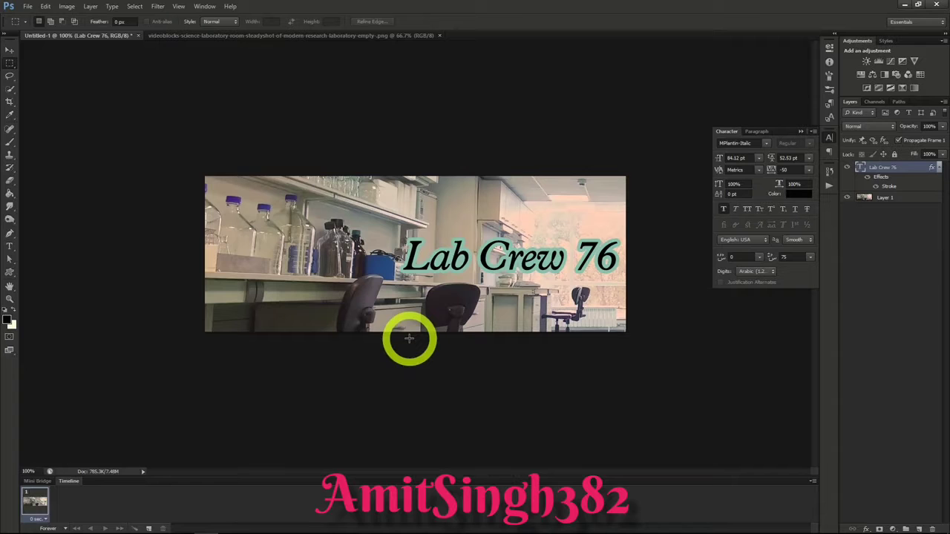
Step: Save the Lab Crew 76 banner as a Photoshop file with Maximize Compatibility on
{"action": "left_click", "coordinate": [28, 6]}
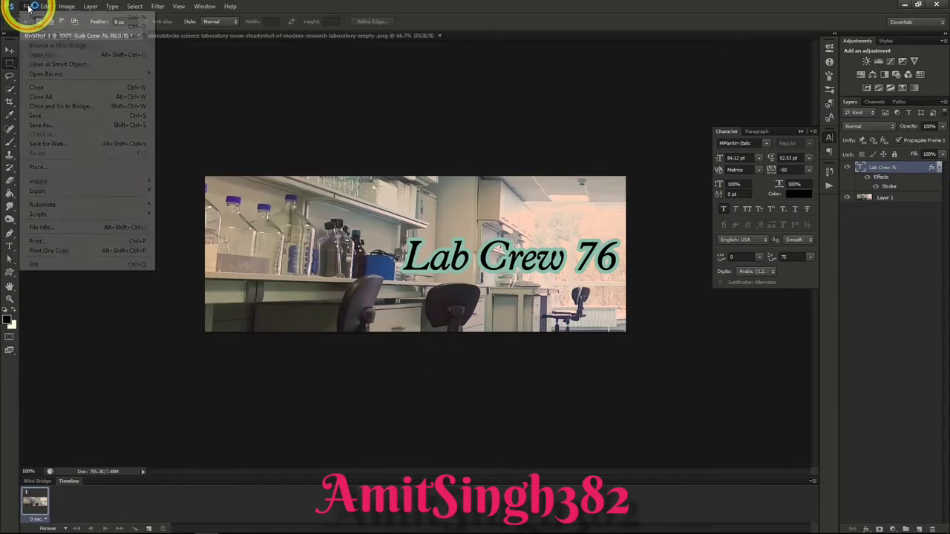
{"action": "left_click", "coordinate": [44, 125]}
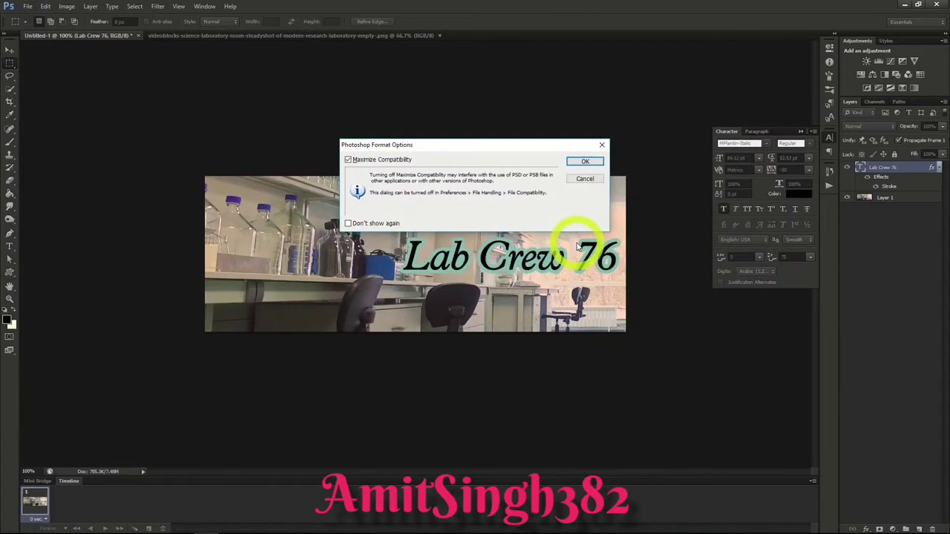
{"action": "left_click", "coordinate": [587, 161]}
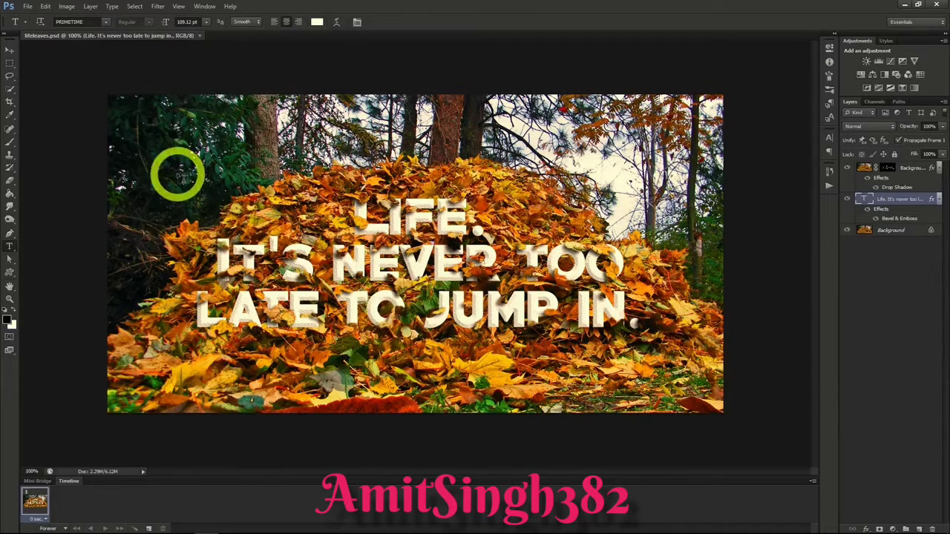
Step: Open the image lifeleaves.png
{"action": "left_click", "coordinate": [27, 8]}
{"action": "left_click", "coordinate": [63, 27]}
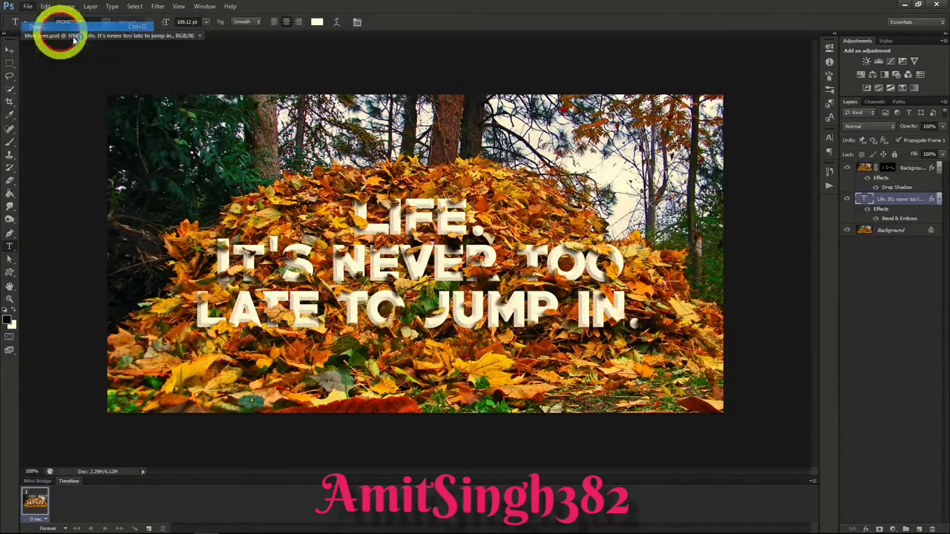
{"action": "double_click", "coordinate": [510, 142]}
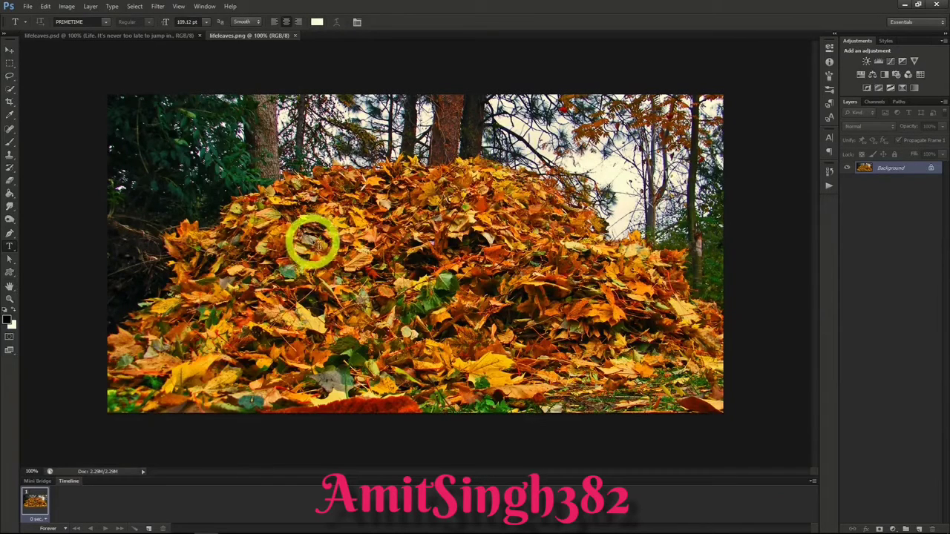
Step: Add the three-line text "Life.", "It's never too late", "to jump in." over the leaf pile in 109.12 pt PRIMETIME
{"action": "left_click", "coordinate": [452, 197]}
{"action": "type", "text": "LIFE."}
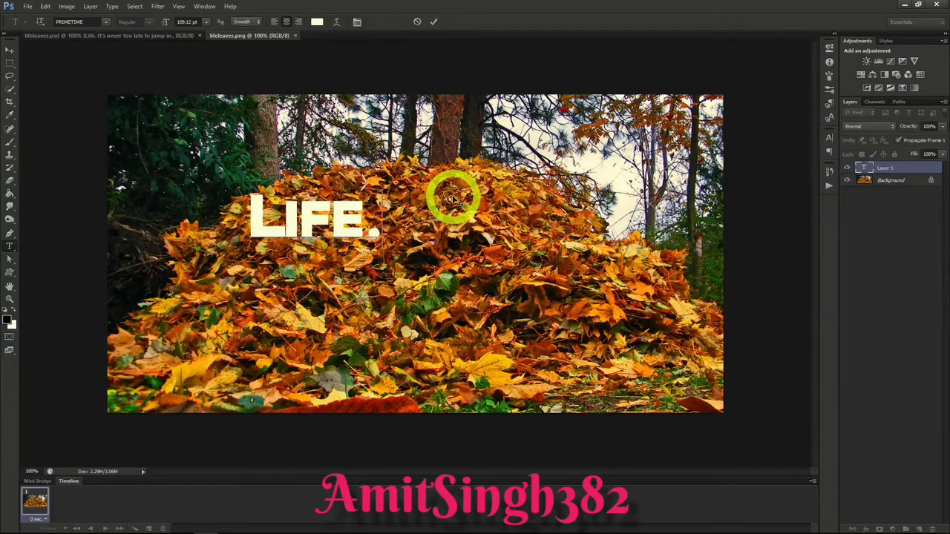
{"action": "key", "text": "Return"}
{"action": "type", "text": "It's never too late"}
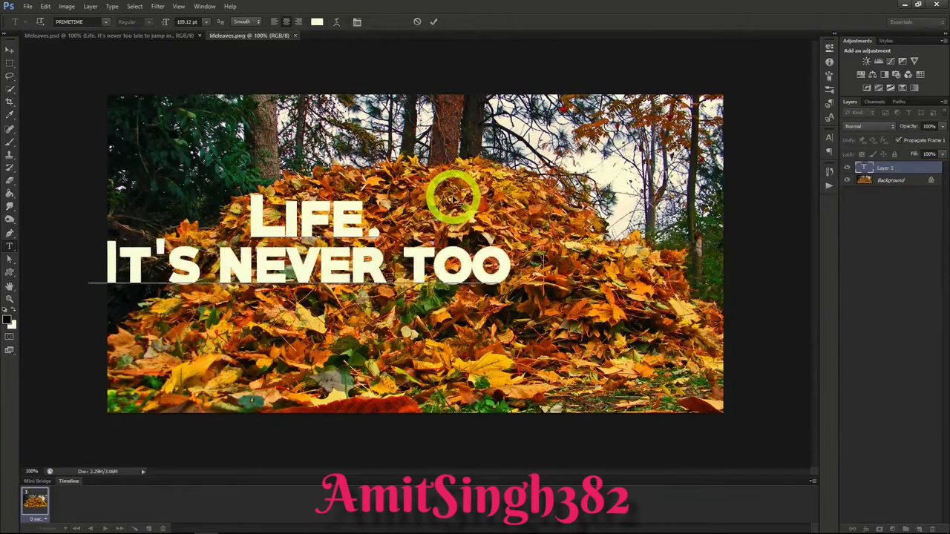
{"action": "key", "text": "Return"}
{"action": "type", "text": "to jump in."}
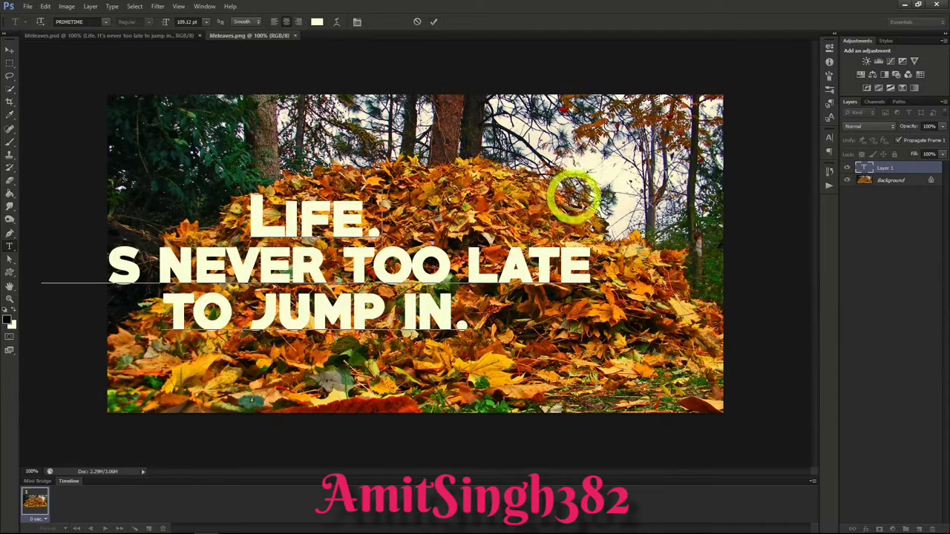
Step: Center the text on the leaf pile and rebreak its lines as "Life.", "It's never too", "late to jump in."
{"action": "left_click_drag", "start_coordinate": [618, 198], "coordinate": [586, 194]}
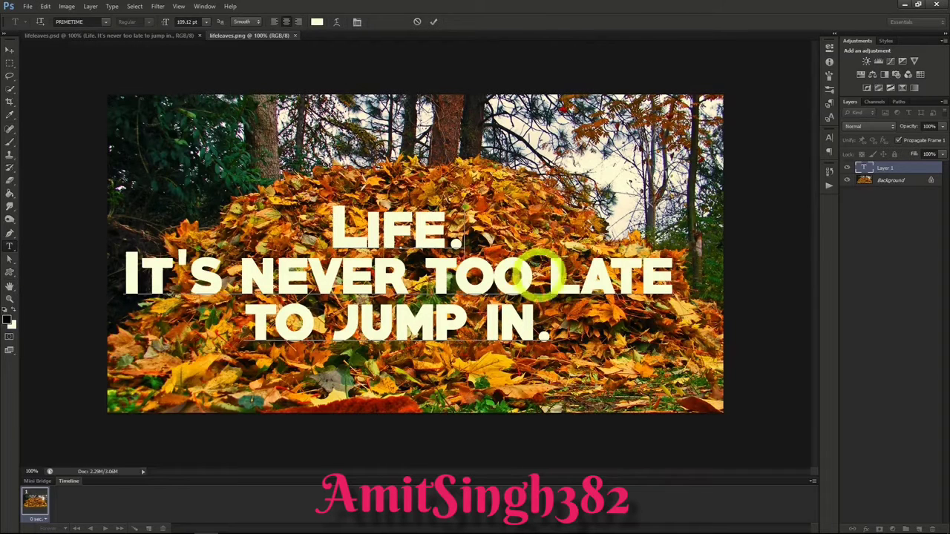
{"action": "left_click", "coordinate": [550, 273]}
{"action": "key", "text": "Return"}
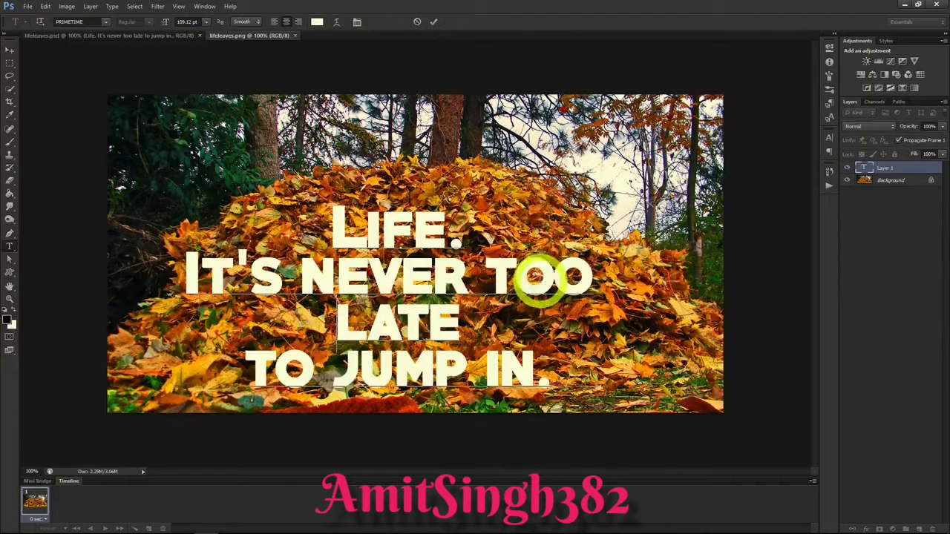
{"action": "left_click", "coordinate": [484, 321]}
{"action": "key", "text": "Delete"}
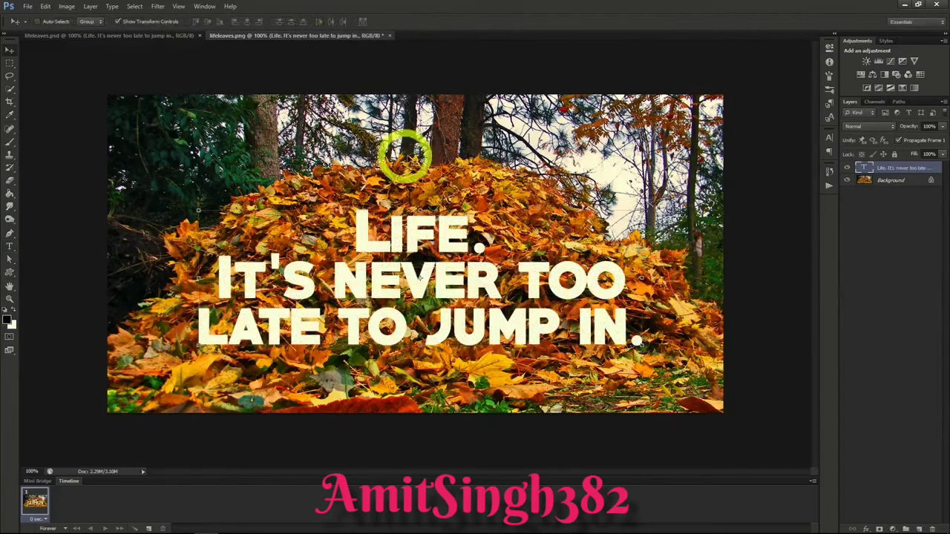
Step: Duplicate the Background layer as "Background copy", placed above the text, and lower its opacity to 45%
{"action": "left_click", "coordinate": [887, 180]}
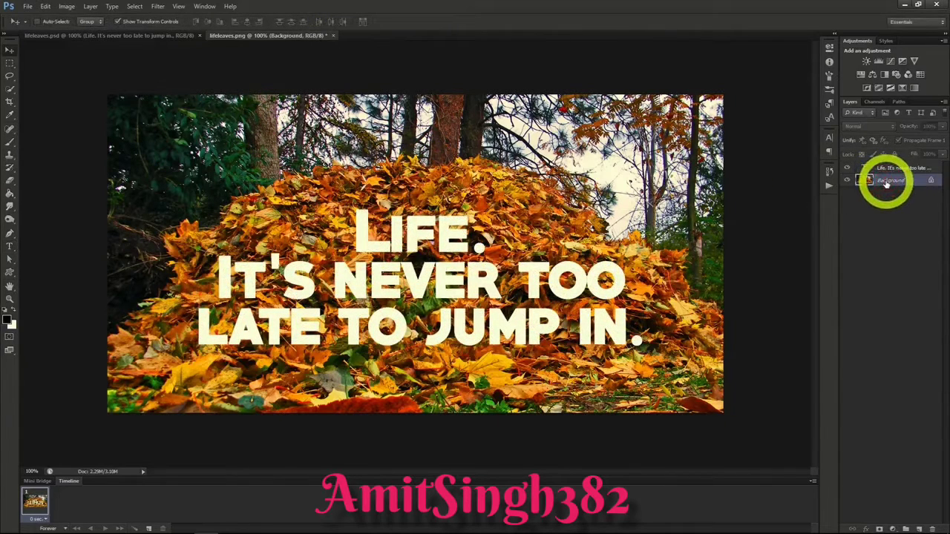
{"action": "right_click", "coordinate": [887, 182]}
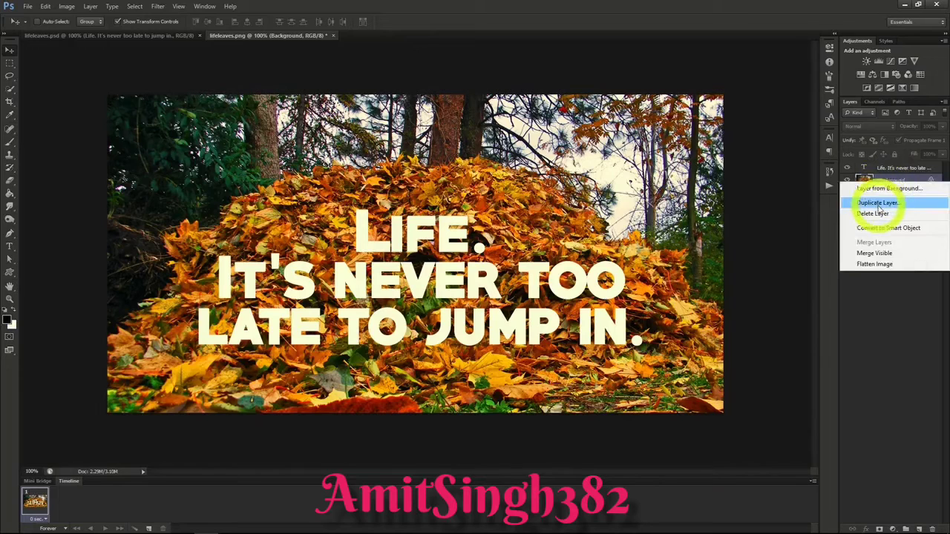
{"action": "left_click", "coordinate": [878, 205]}
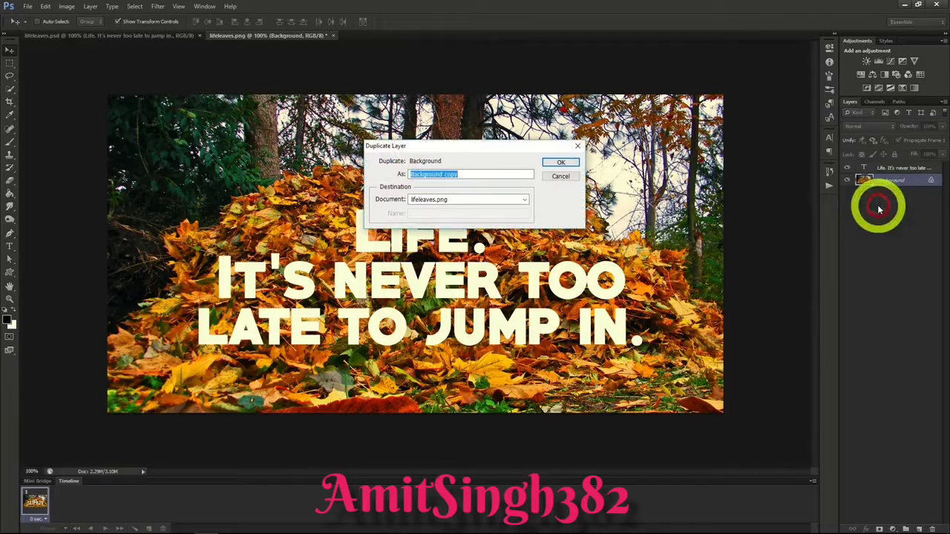
{"action": "left_click", "coordinate": [559, 163]}
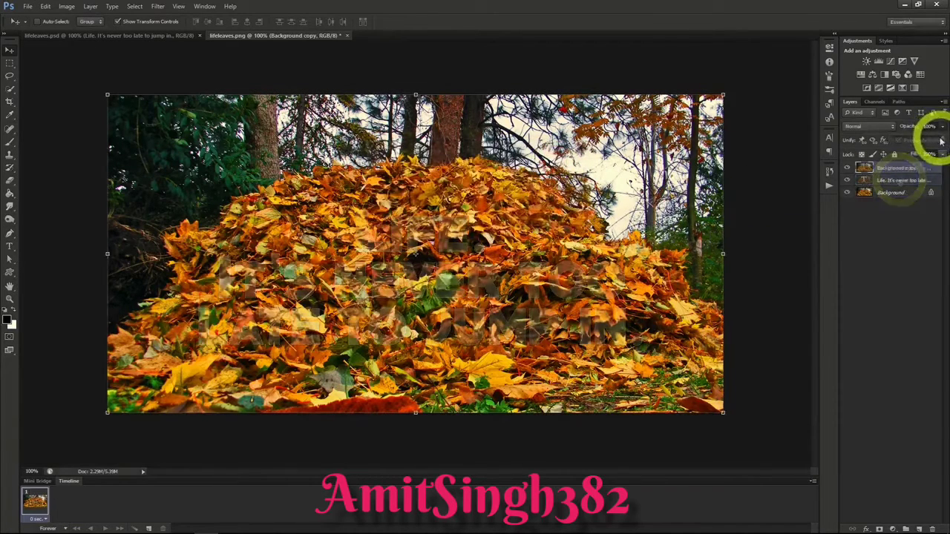
{"action": "left_click_drag", "start_coordinate": [941, 141], "coordinate": [917, 142]}
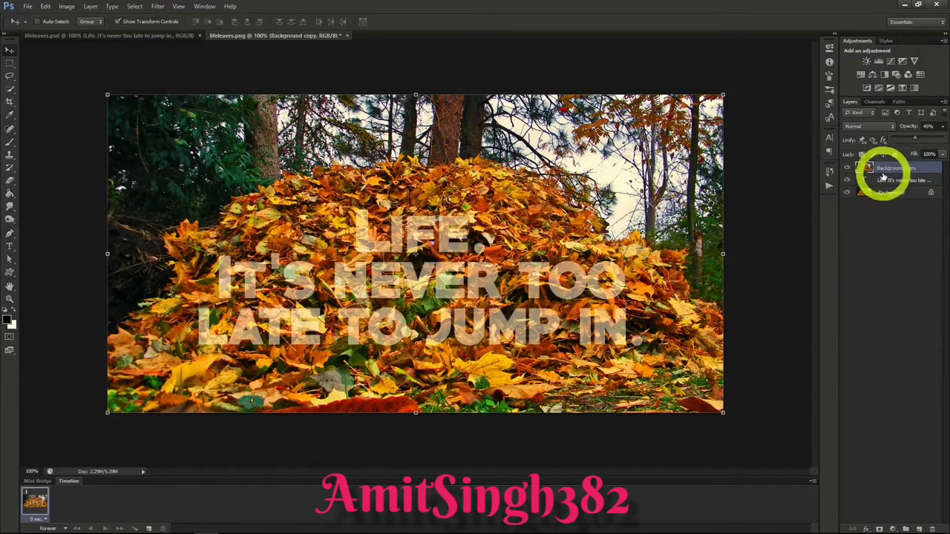
Step: Mask Background copy to the leaves over the letters using a Quick Selection, and restore its opacity to 100%
{"action": "left_click", "coordinate": [9, 88]}
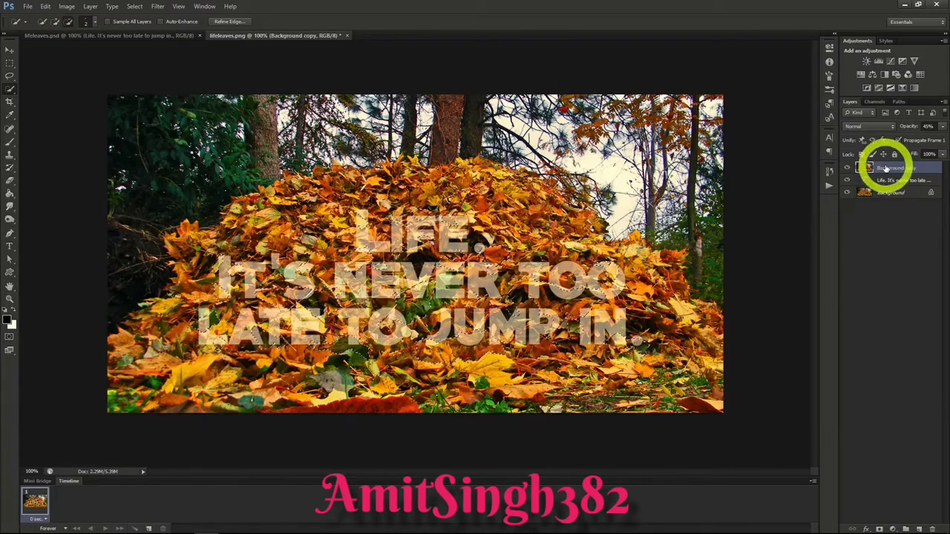
{"action": "left_click", "coordinate": [878, 528]}
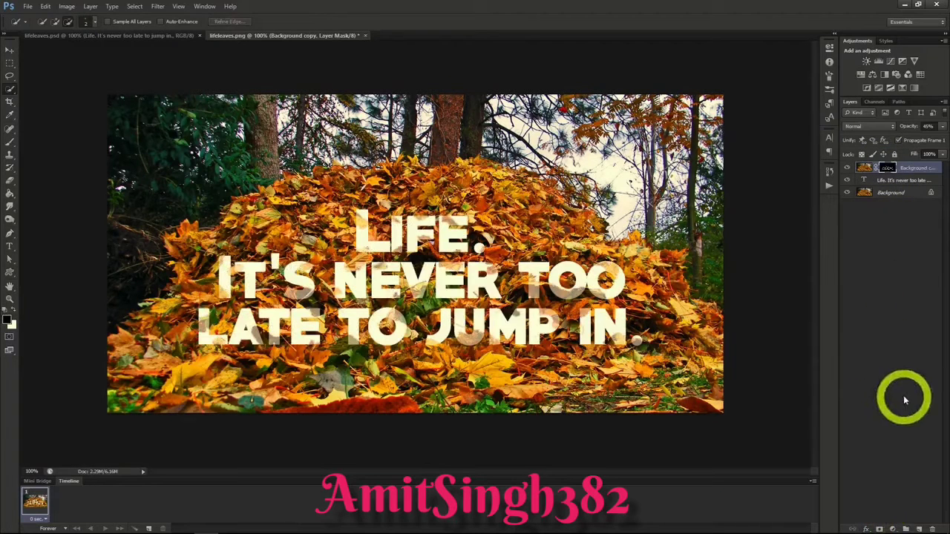
{"action": "left_click", "coordinate": [942, 127]}
{"action": "mouse_move", "coordinate": [928, 142]}
{"action": "left_mouse_down"}
{"action": "mouse_move", "coordinate": [920, 140]}
{"action": "mouse_move", "coordinate": [941, 141]}
{"action": "left_mouse_up"}
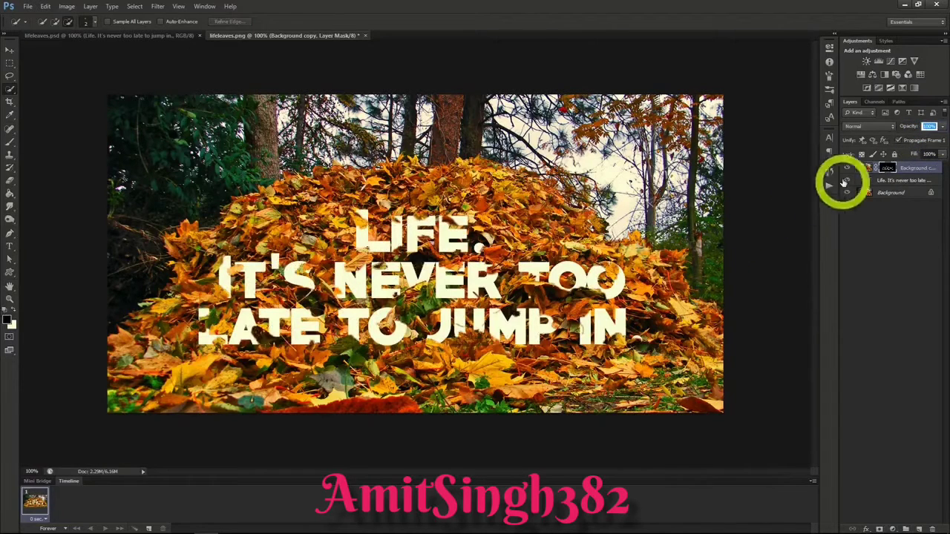
Step: Add a Drop Shadow layer style to the masked Background copy layer
{"action": "right_click", "coordinate": [899, 174]}
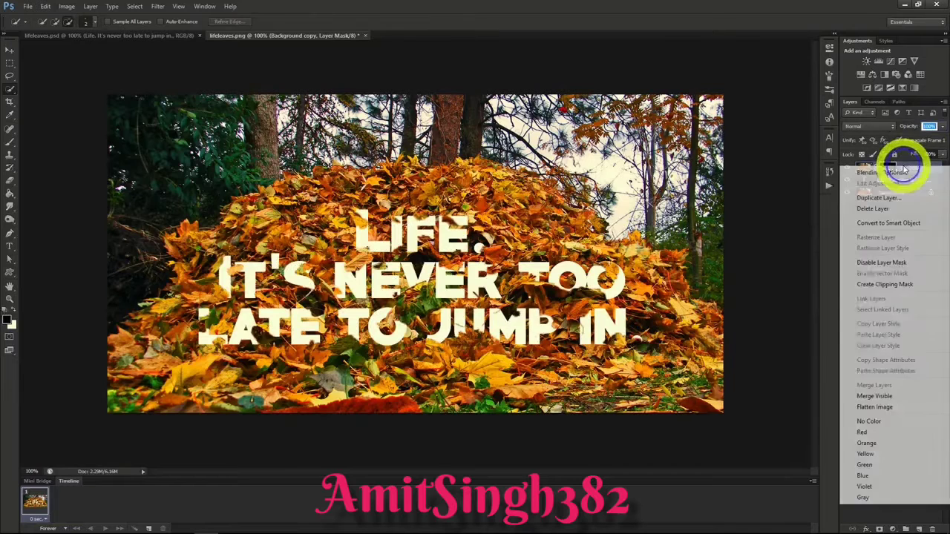
{"action": "left_click", "coordinate": [891, 173]}
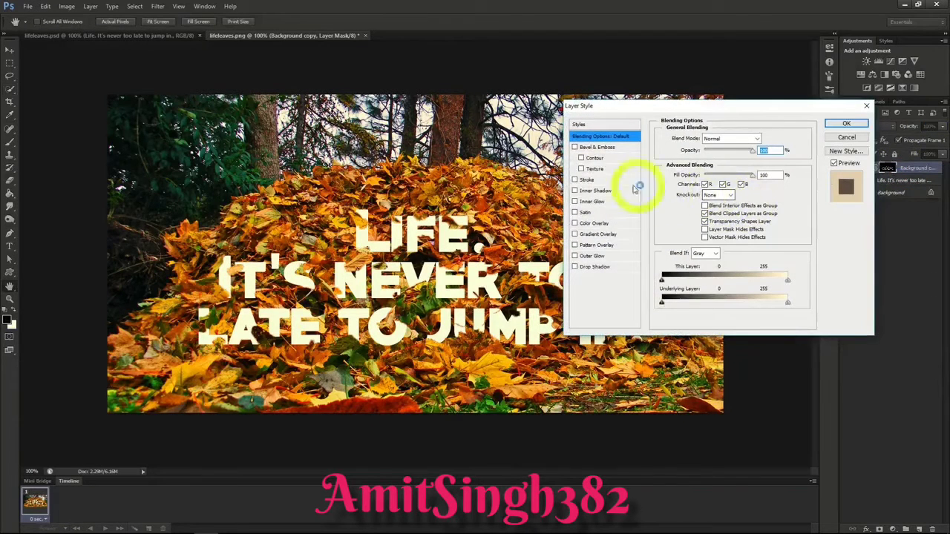
{"action": "left_click", "coordinate": [575, 267]}
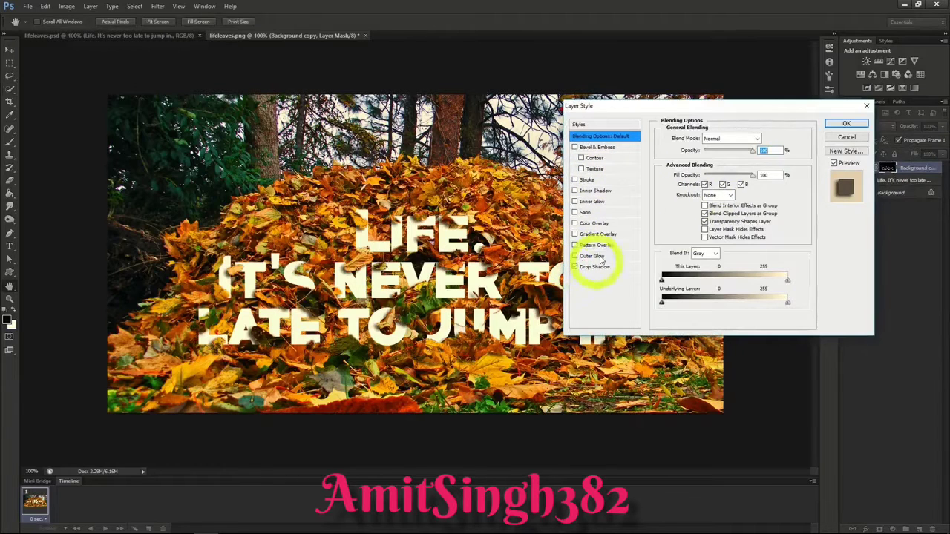
{"action": "left_click", "coordinate": [846, 123]}
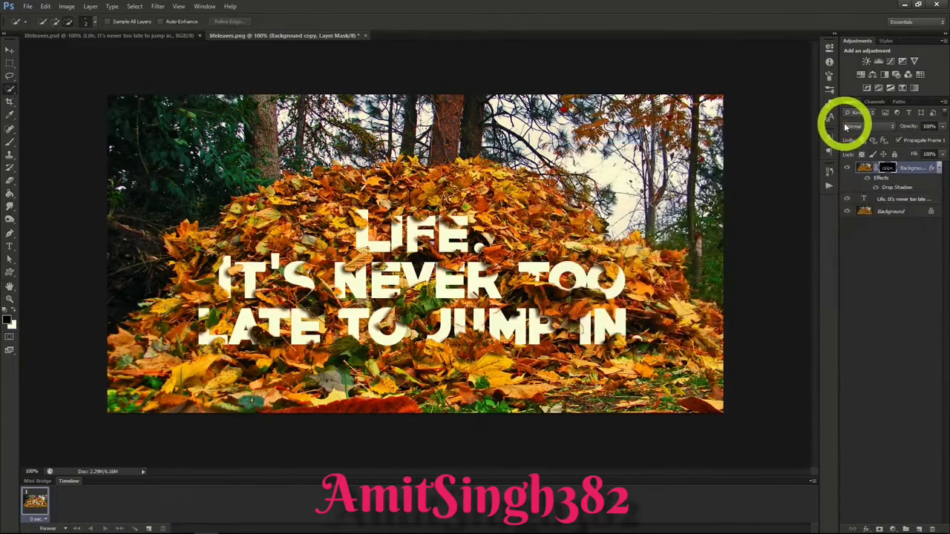
Step: Add a Pattern Overlay to the text layer using the grey-brown rough-textured pattern at a low opacity and 100% scale
{"action": "left_click", "coordinate": [890, 199]}
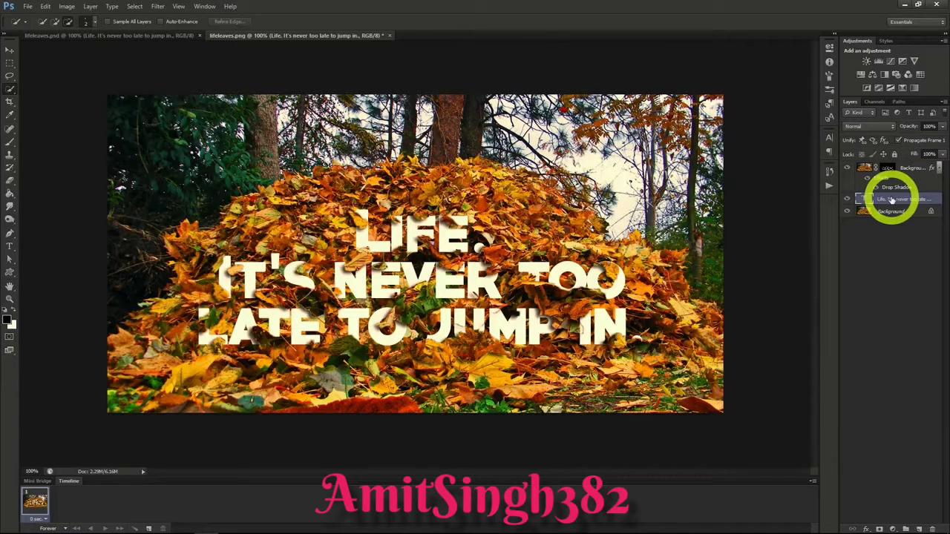
{"action": "right_click", "coordinate": [892, 200]}
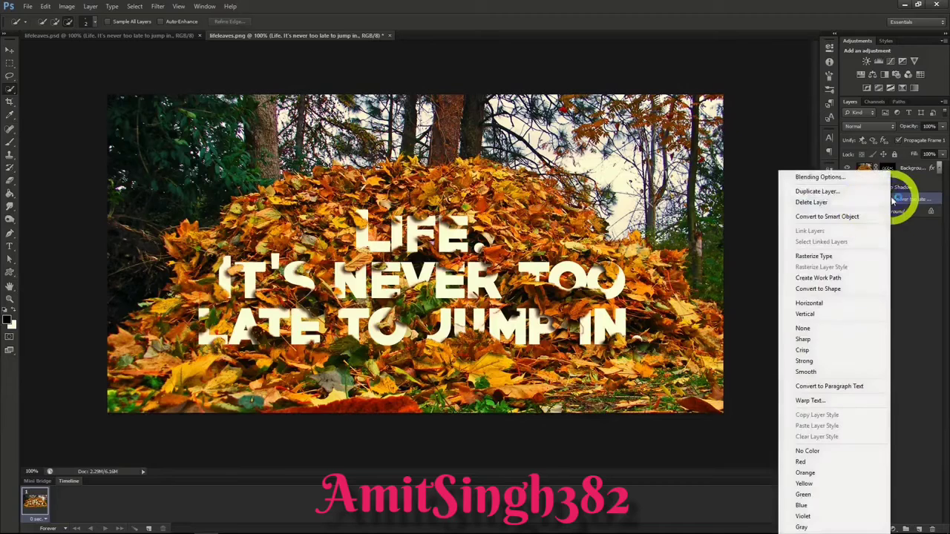
{"action": "left_click", "coordinate": [829, 178]}
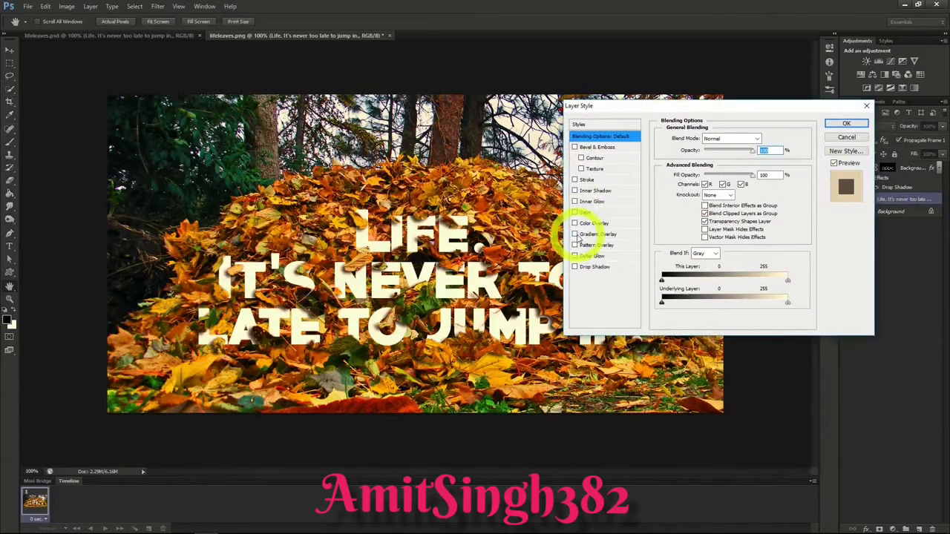
{"action": "left_click", "coordinate": [581, 245]}
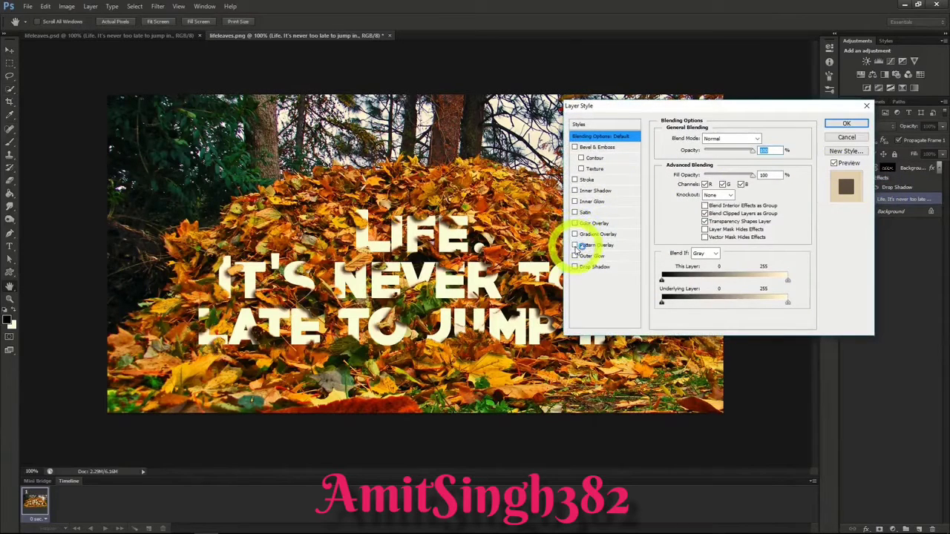
{"action": "left_click", "coordinate": [574, 245]}
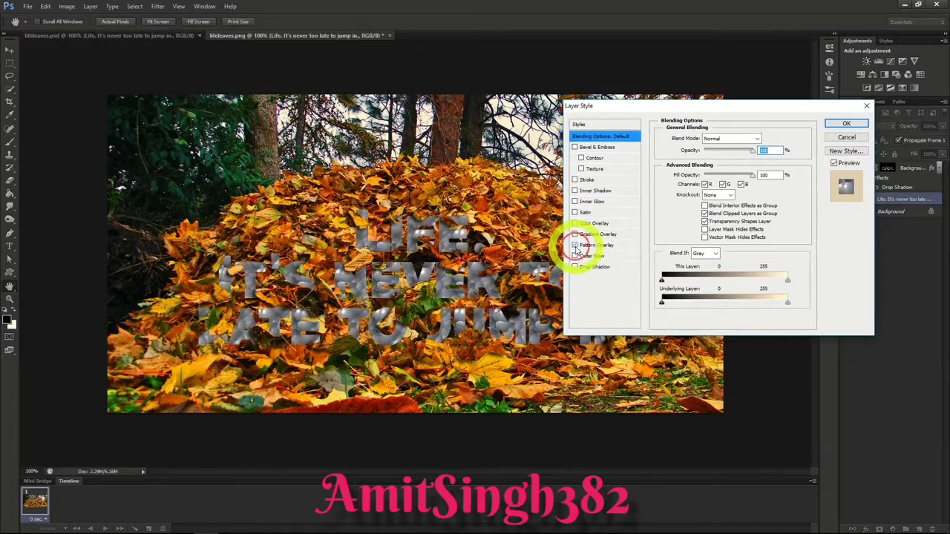
{"action": "left_click", "coordinate": [594, 247]}
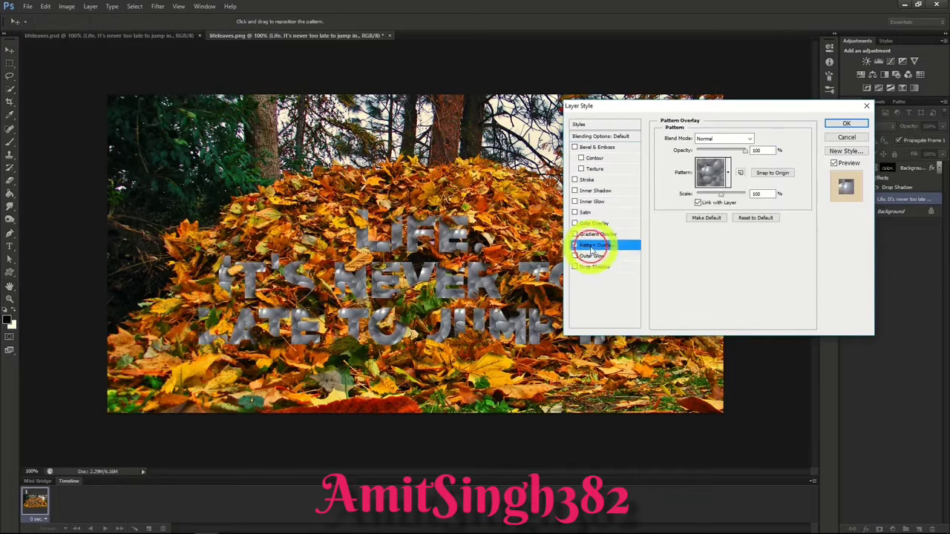
{"action": "left_click", "coordinate": [717, 173]}
{"action": "left_click", "coordinate": [711, 202]}
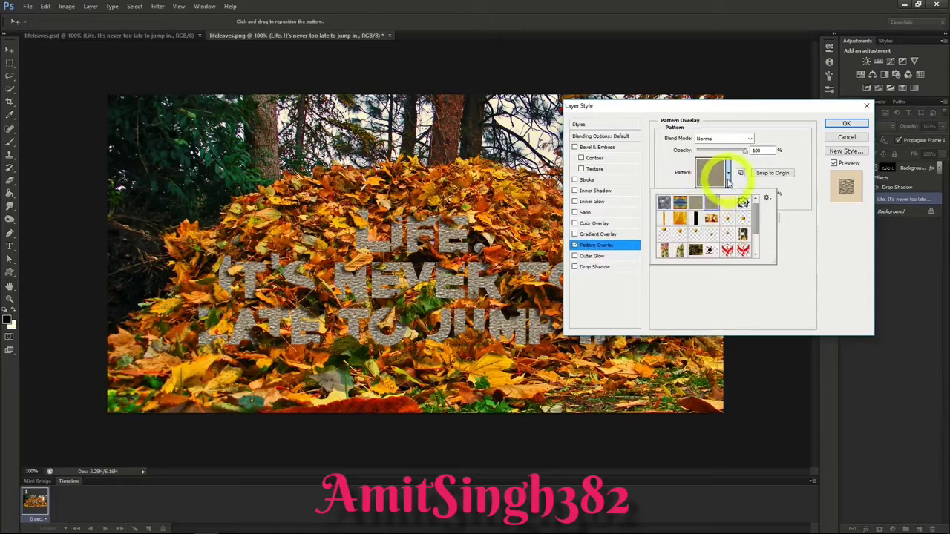
{"action": "left_click", "coordinate": [728, 178]}
{"action": "left_click_drag", "start_coordinate": [746, 151], "coordinate": [706, 152]}
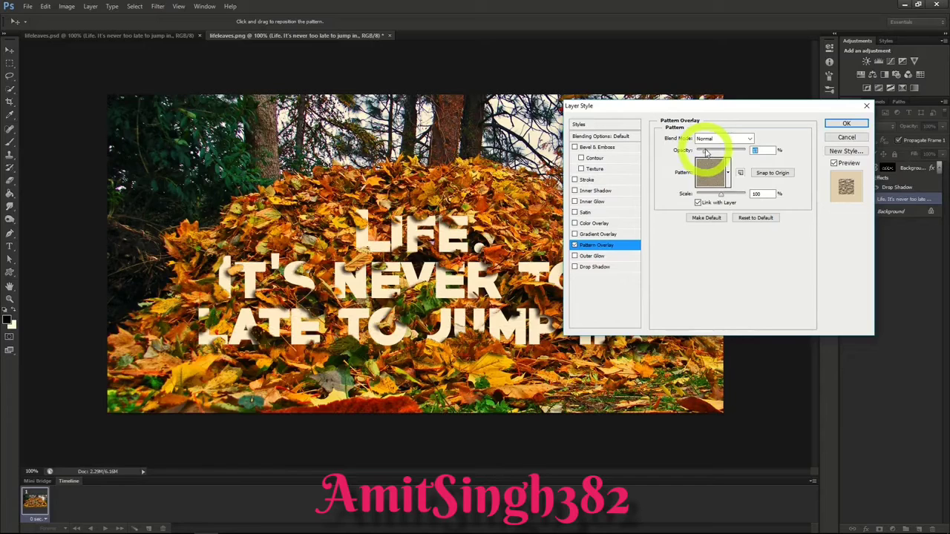
{"action": "left_click", "coordinate": [833, 124]}
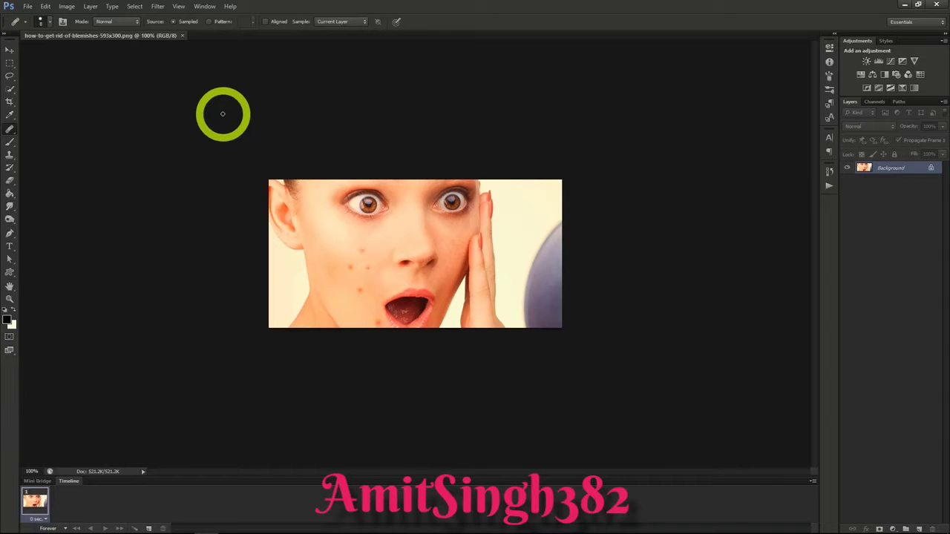
Step: Sample clear cheek skin with the Healing Brush at size 20 and paint out the cluster of blemishes on the cheek
{"action": "left_click", "coordinate": [8, 117]}
{"action": "left_click", "coordinate": [9, 130]}
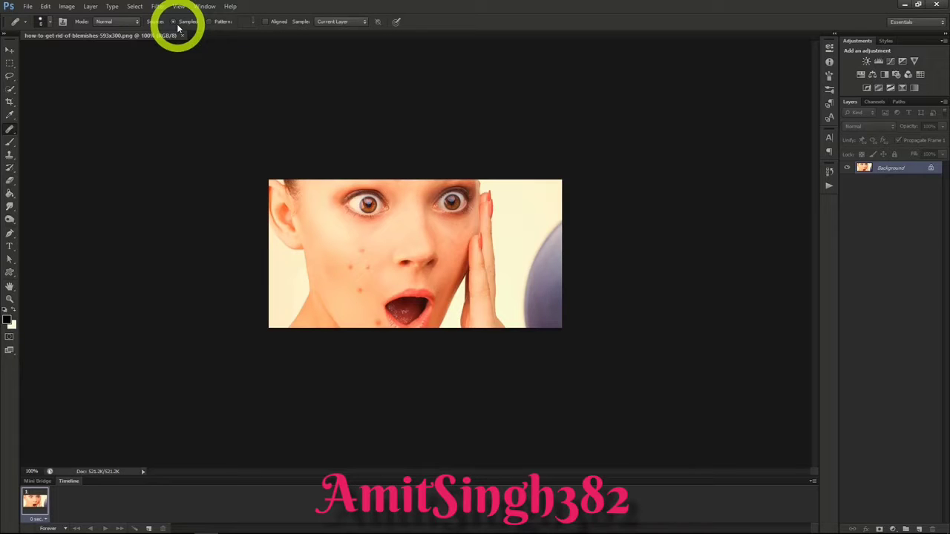
{"action": "left_click", "coordinate": [370, 245]}
{"action": "key", "text": "bracketright"}
{"action": "left_click", "coordinate": [363, 249]}
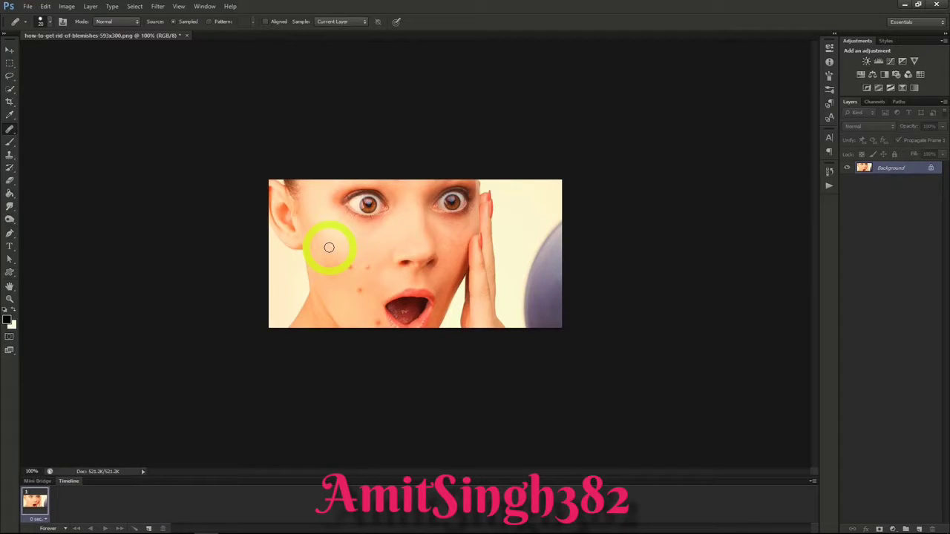
{"action": "left_click", "coordinate": [349, 267]}
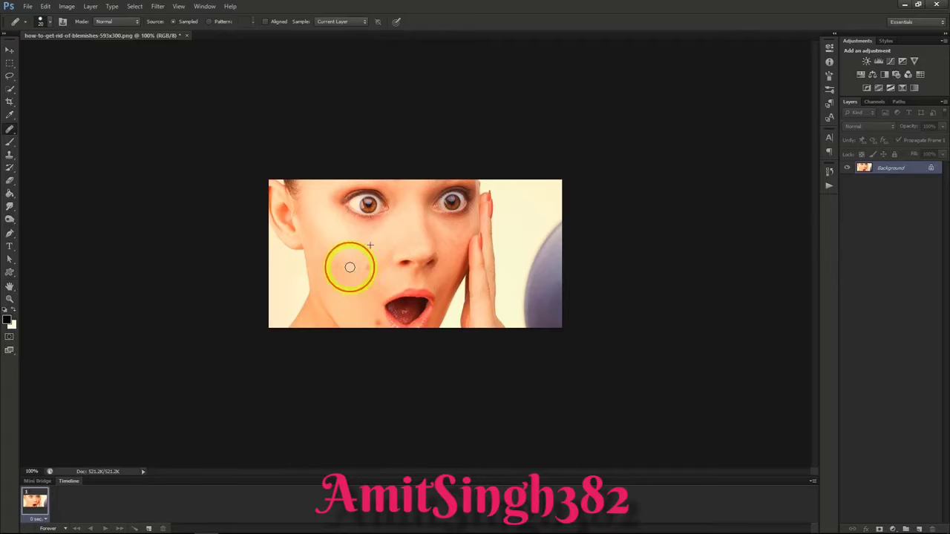
{"action": "left_click", "coordinate": [371, 268]}
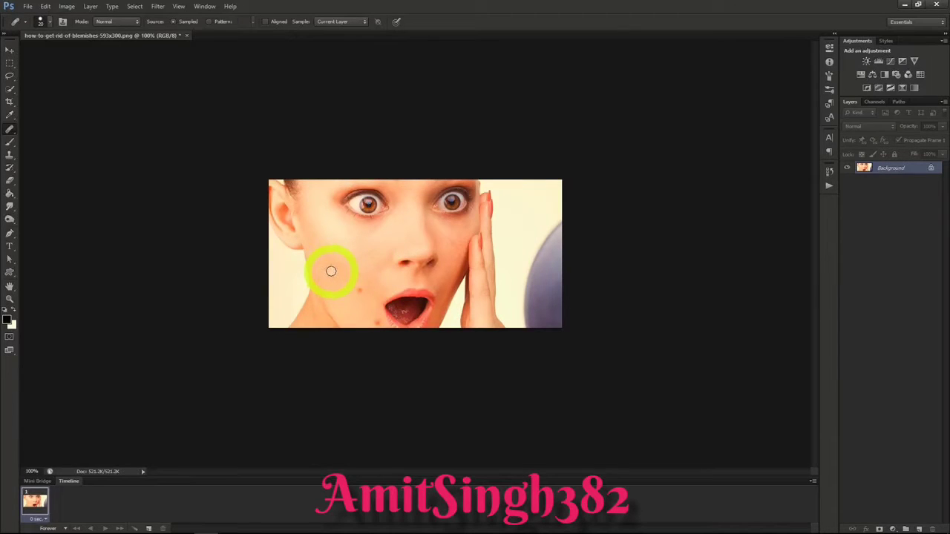
Step: Remove the two remaining blemishes beside the mouth and on the chin using the Spot Healing Brush with Proximity Match
{"action": "left_click", "coordinate": [9, 129]}
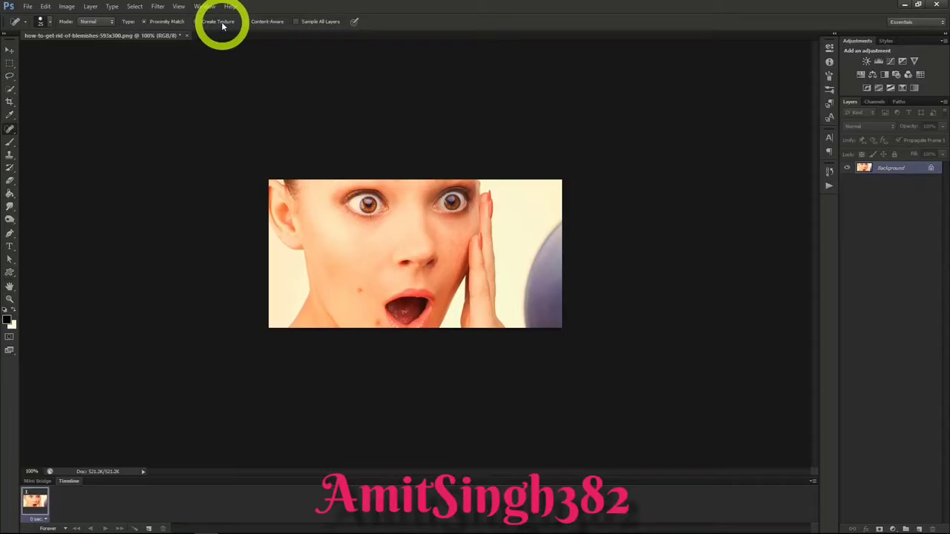
{"action": "left_click", "coordinate": [265, 22]}
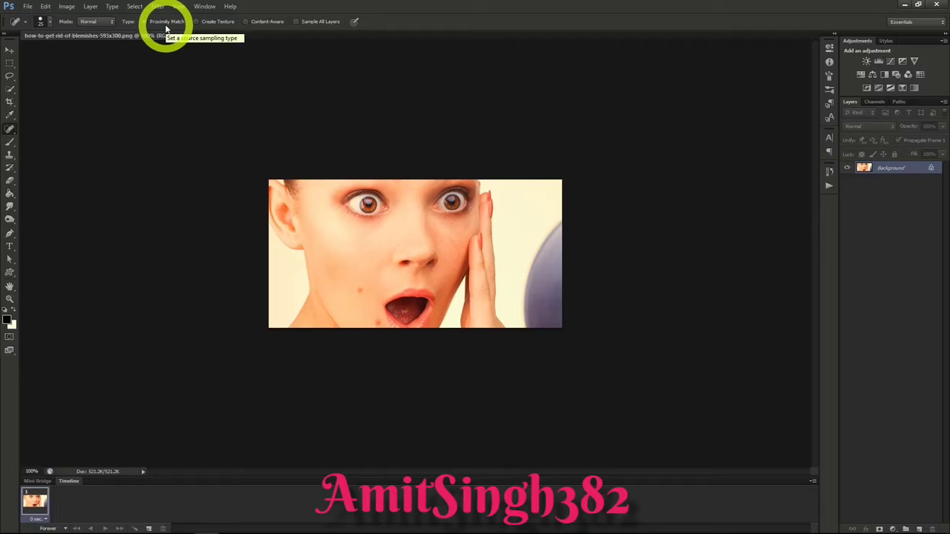
{"action": "left_click", "coordinate": [360, 292]}
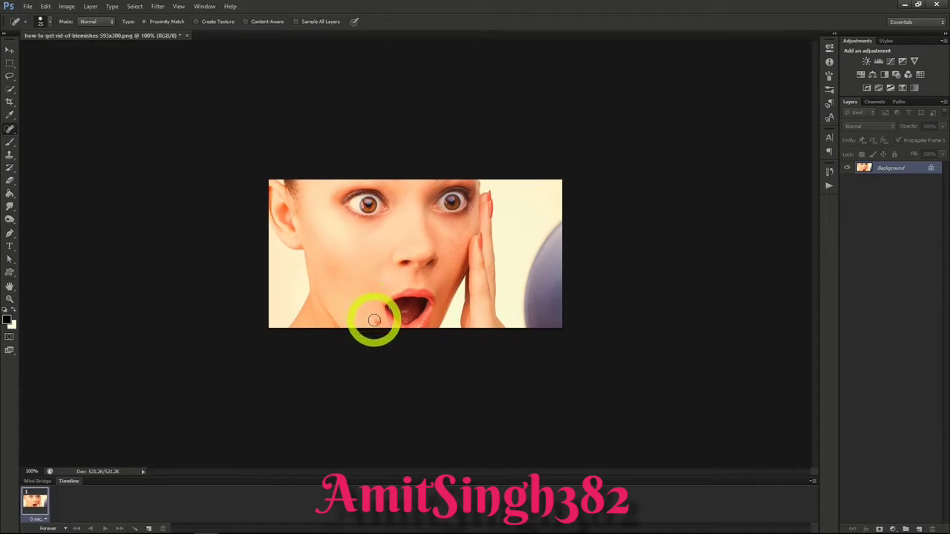
{"action": "left_click", "coordinate": [377, 322]}
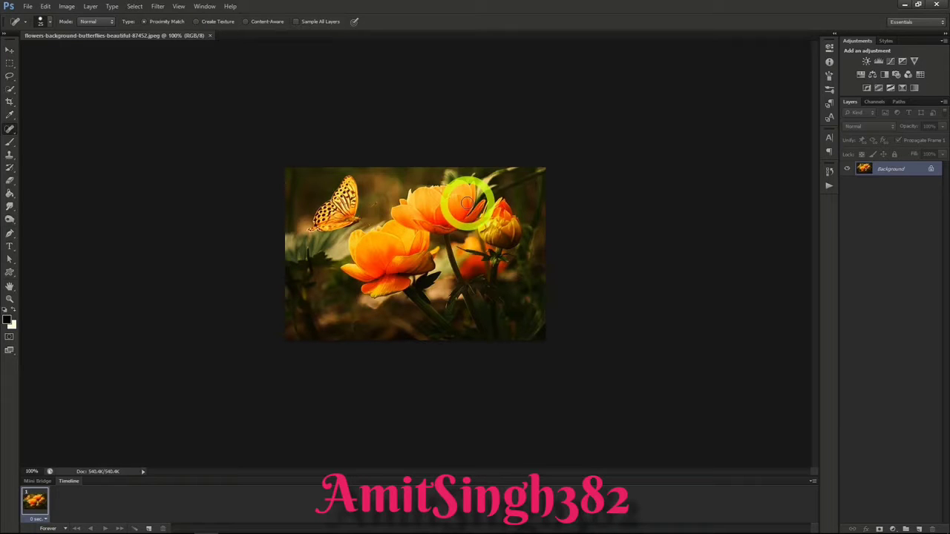
Step: Convert the flower photo's Background to a Smart Object and apply Stained Glass with cell size 2, border thickness 1 and light intensity 2
{"action": "right_click", "coordinate": [887, 173]}
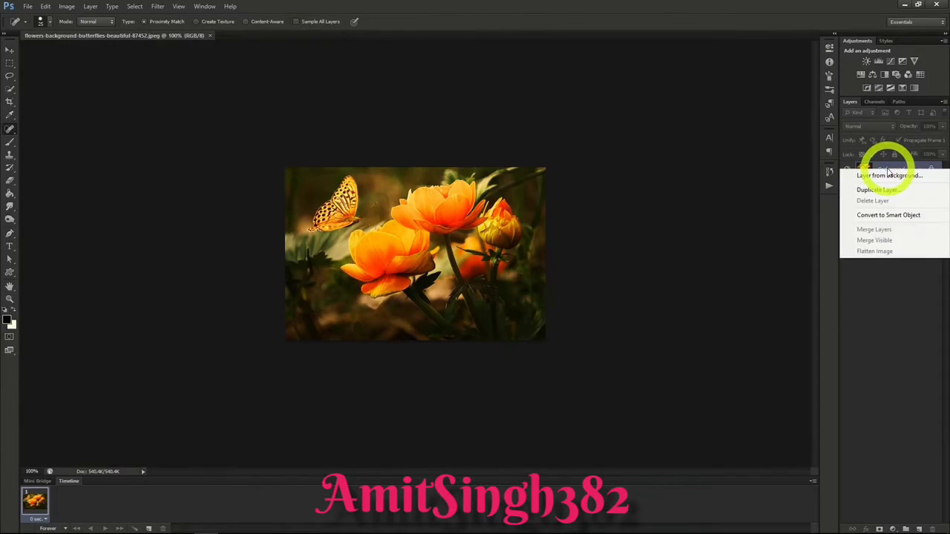
{"action": "left_click", "coordinate": [885, 215]}
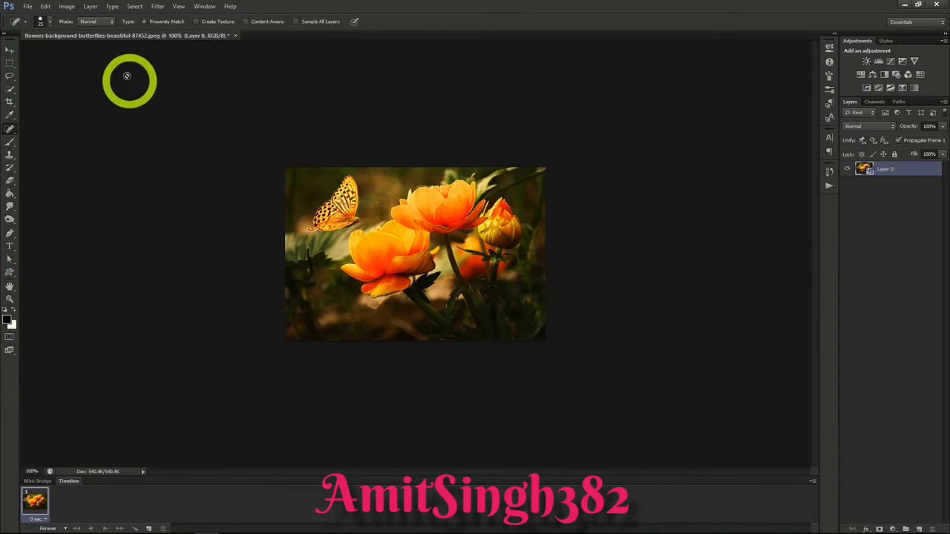
{"action": "left_click", "coordinate": [157, 6]}
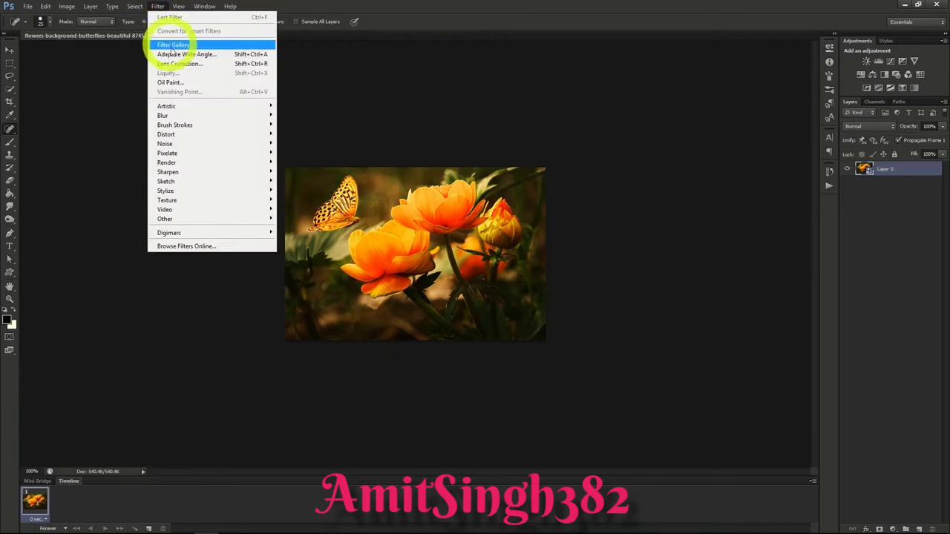
{"action": "mouse_move", "coordinate": [183, 199]}
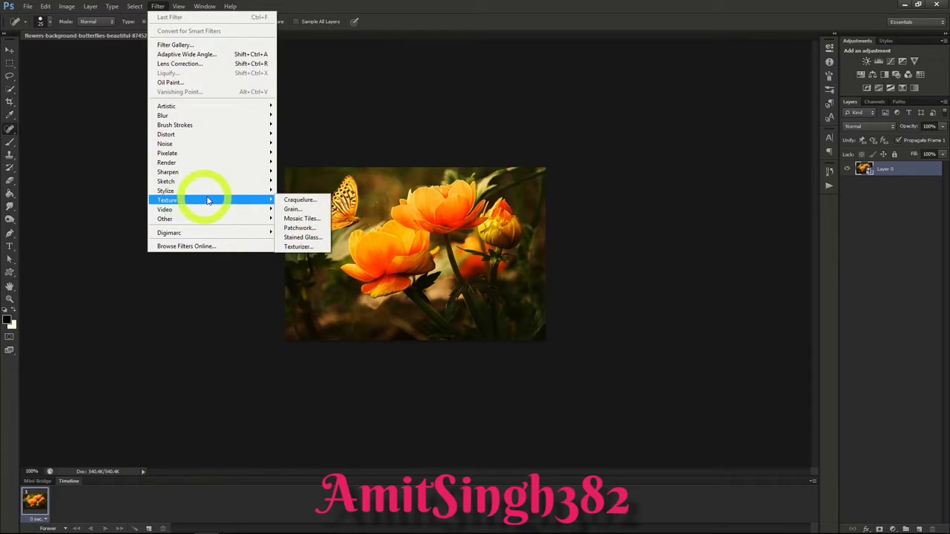
{"action": "left_click", "coordinate": [300, 237]}
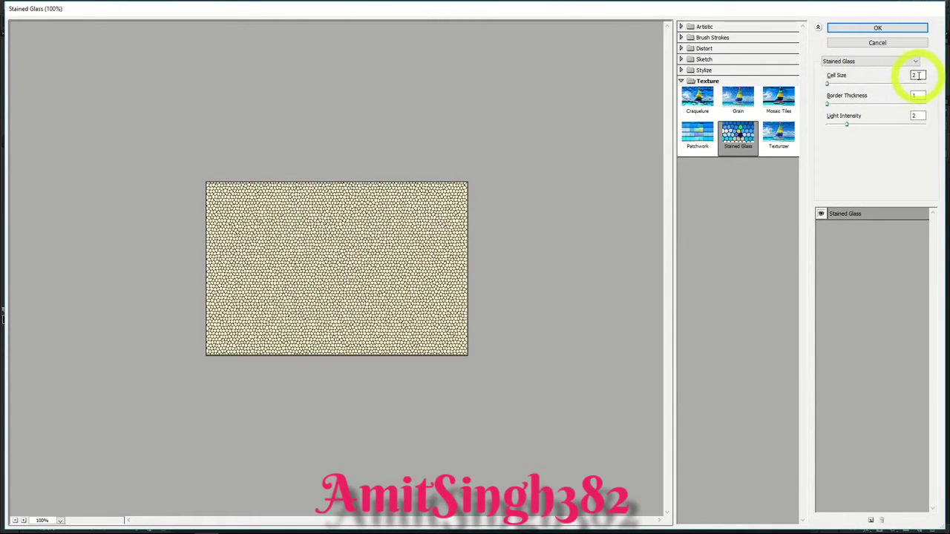
{"action": "left_click", "coordinate": [878, 28]}
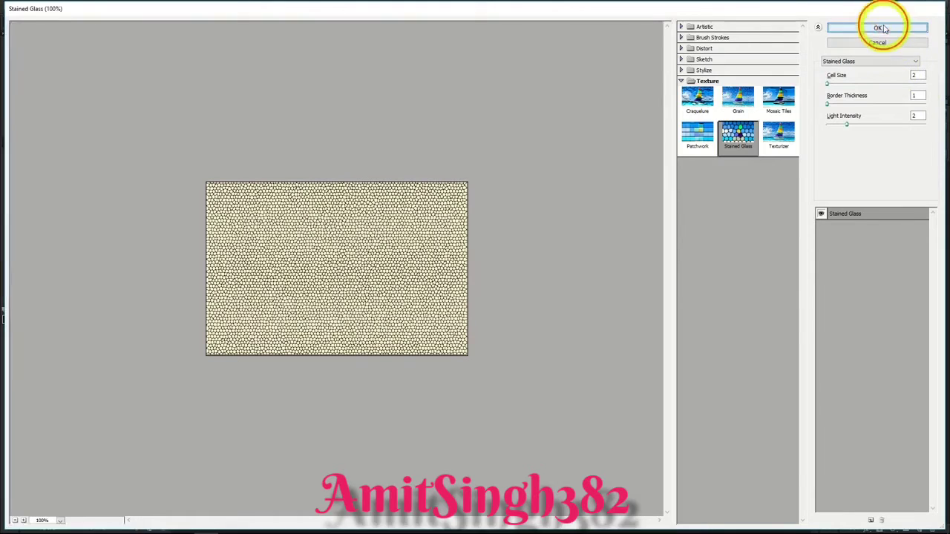
Step: Mask the Stained Glass filter off the butterfly with a black-filled Quick Selection, and paint the surrounding mask edges white
{"action": "mouse_move", "coordinate": [330, 194]}
{"action": "left_mouse_down"}
{"action": "mouse_move", "coordinate": [409, 199]}
{"action": "mouse_move", "coordinate": [338, 217]}
{"action": "left_mouse_up"}
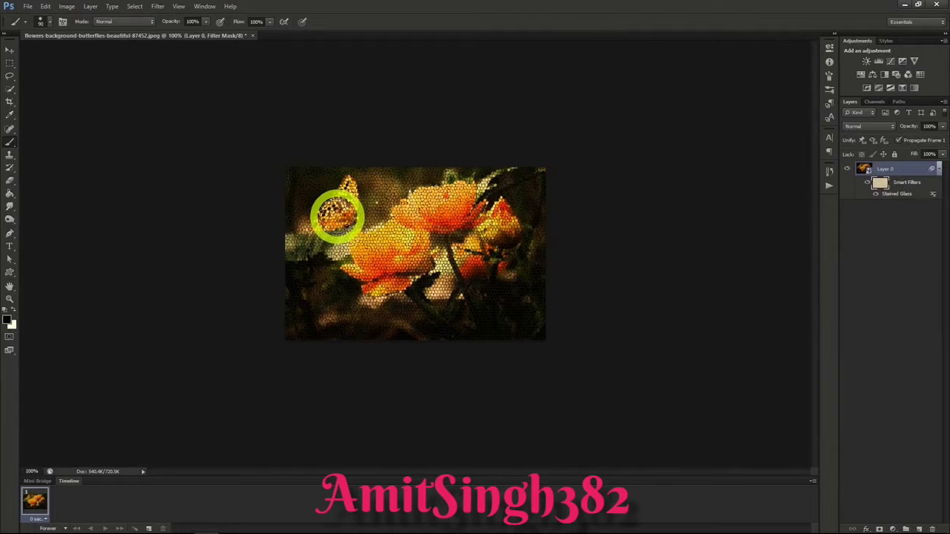
{"action": "left_click", "coordinate": [861, 169]}
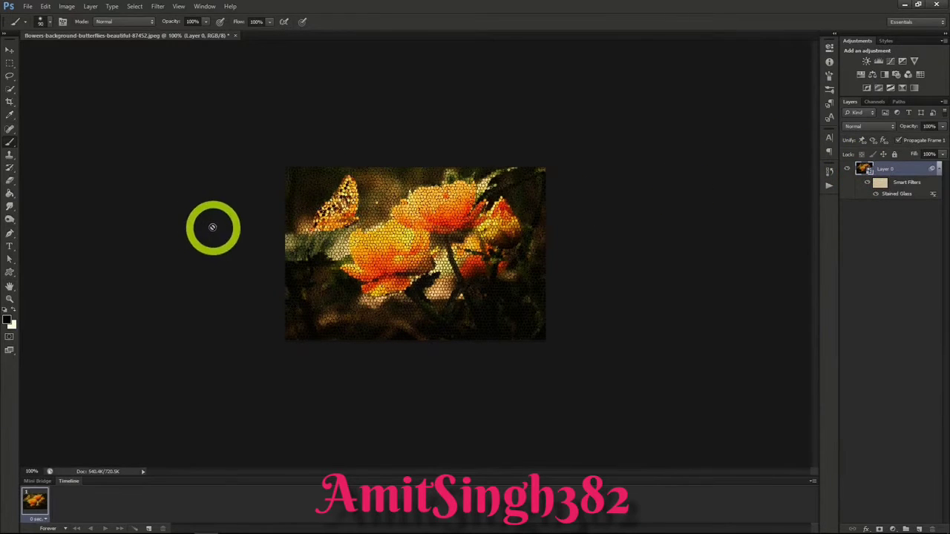
{"action": "left_click", "coordinate": [10, 89]}
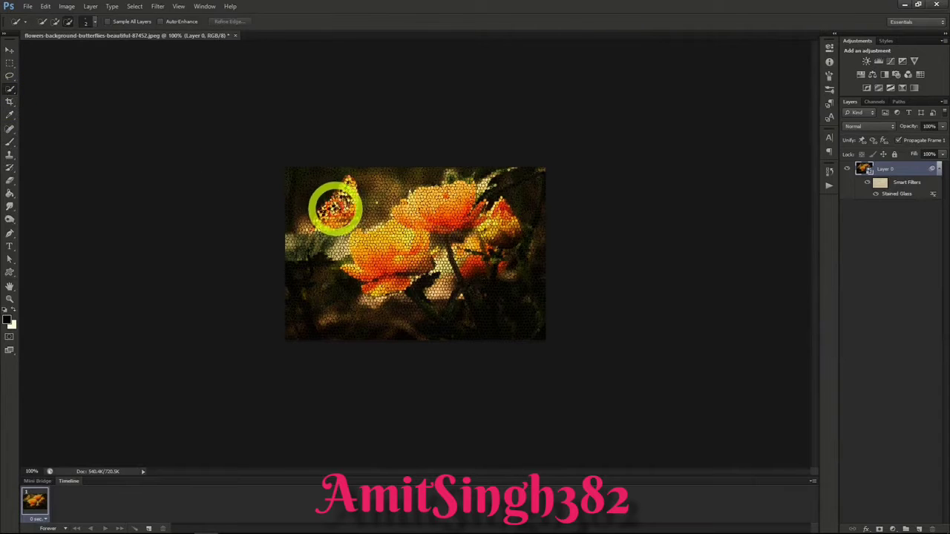
{"action": "left_click_drag", "start_coordinate": [338, 211], "coordinate": [357, 206]}
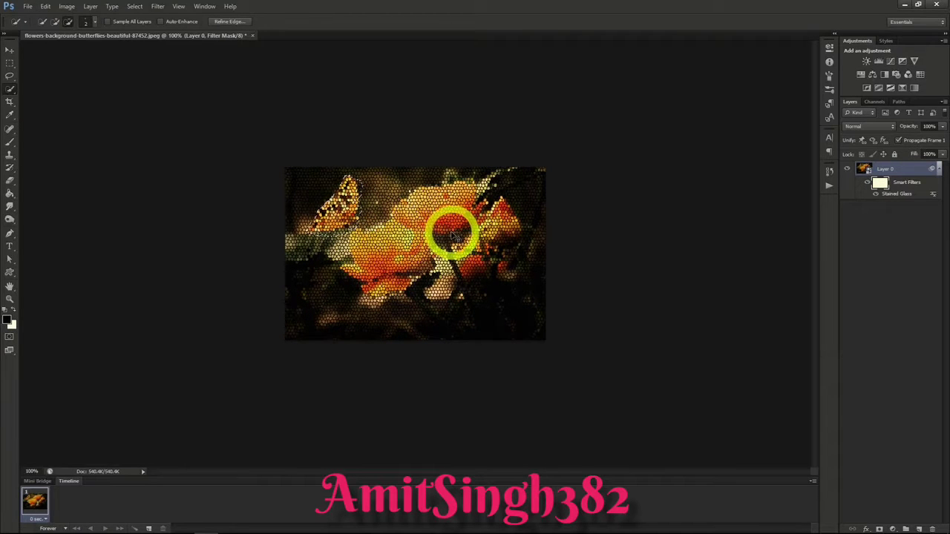
{"action": "key", "text": "alt+BackSpace"}
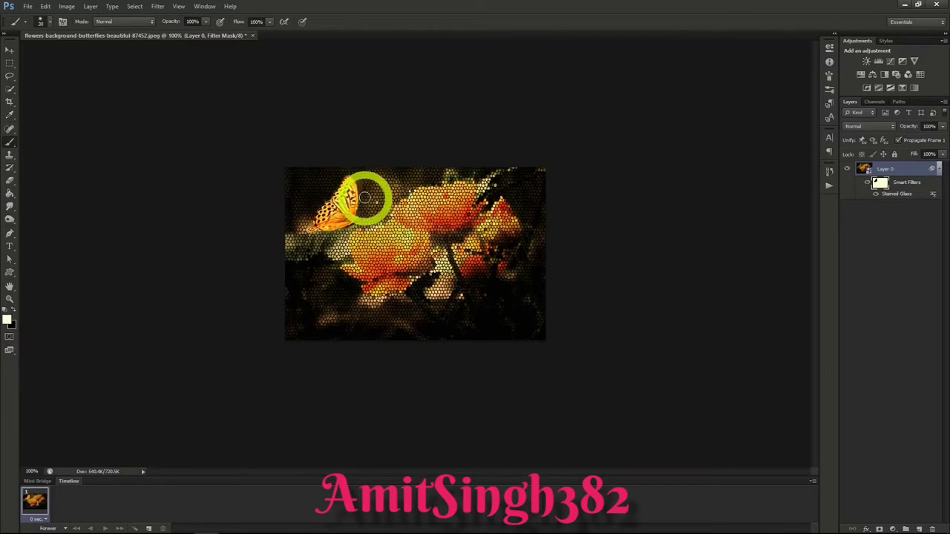
{"action": "mouse_move", "coordinate": [358, 173]}
{"action": "left_mouse_down"}
{"action": "mouse_move", "coordinate": [308, 197]}
{"action": "mouse_move", "coordinate": [305, 218]}
{"action": "left_mouse_up"}
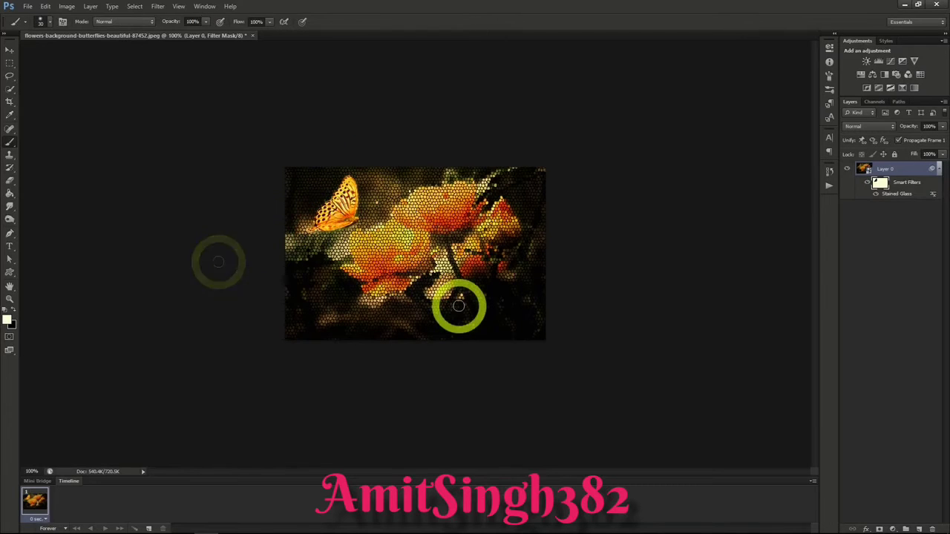
{"action": "left_click", "coordinate": [457, 304]}
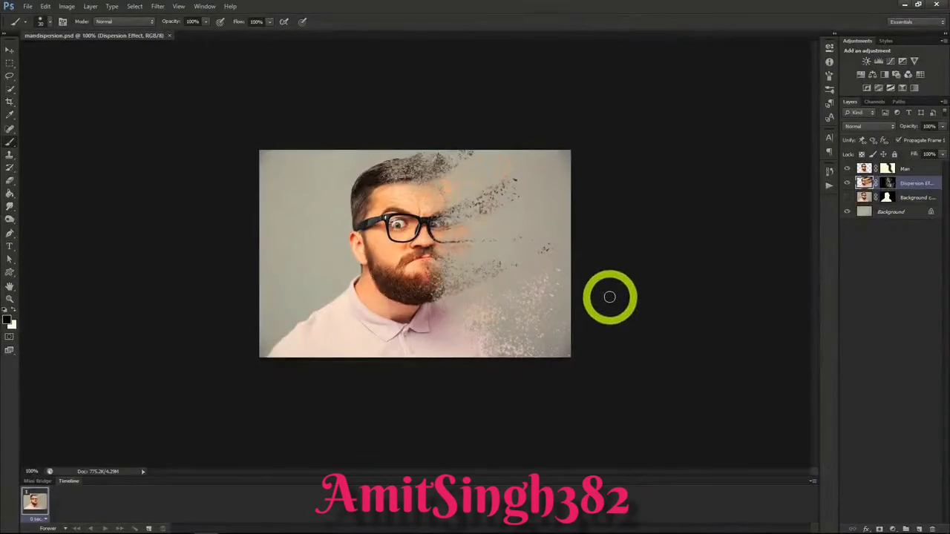
{"action": "scroll", "coordinate": [609, 297], "scroll_direction": "up", "scroll_amount": 3}
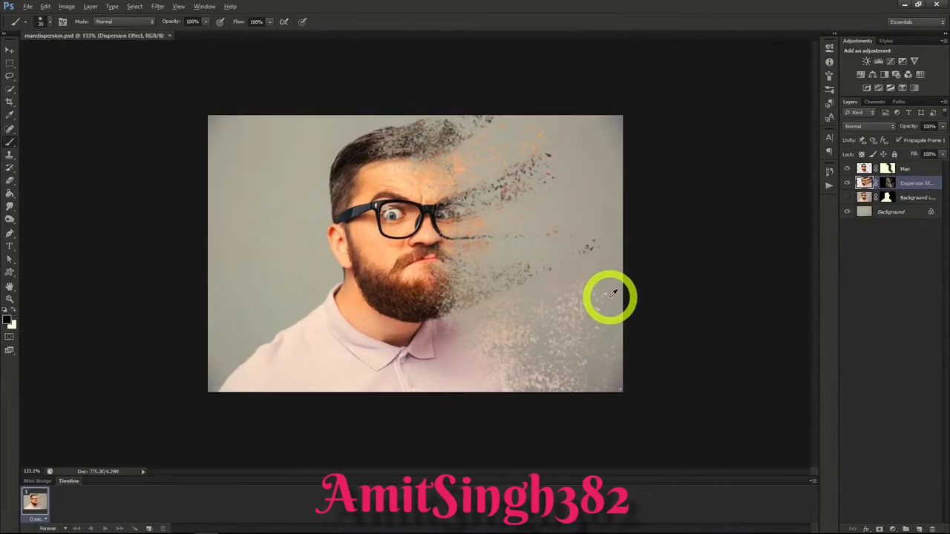
{"action": "key", "text": "alt"}
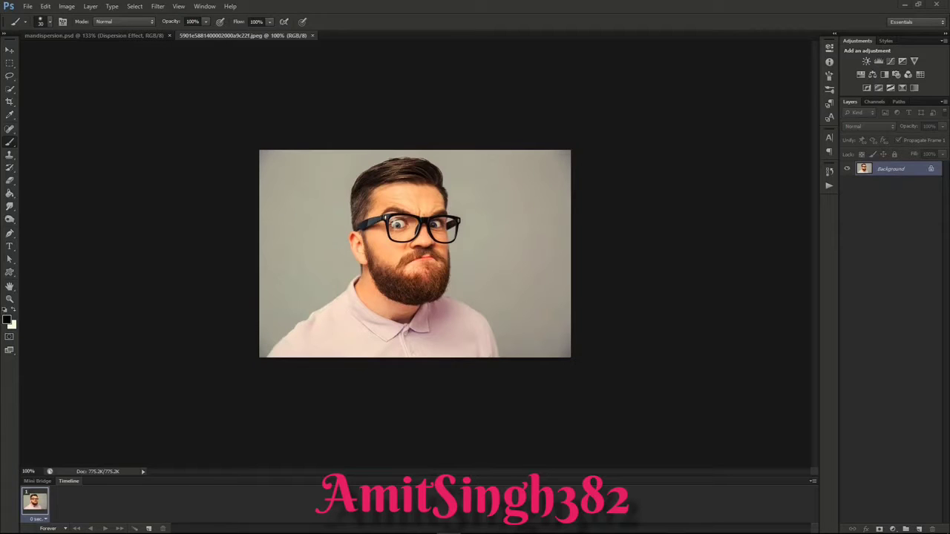
Step: Duplicate the man portrait's Background layer under the default name Background copy
{"action": "right_click", "coordinate": [885, 170]}
{"action": "left_click", "coordinate": [882, 192]}
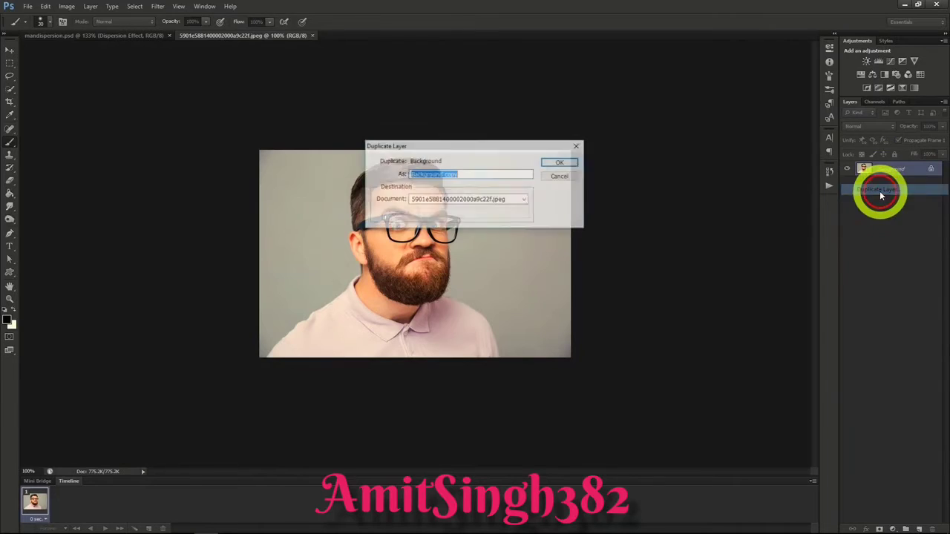
{"action": "left_click", "coordinate": [554, 163]}
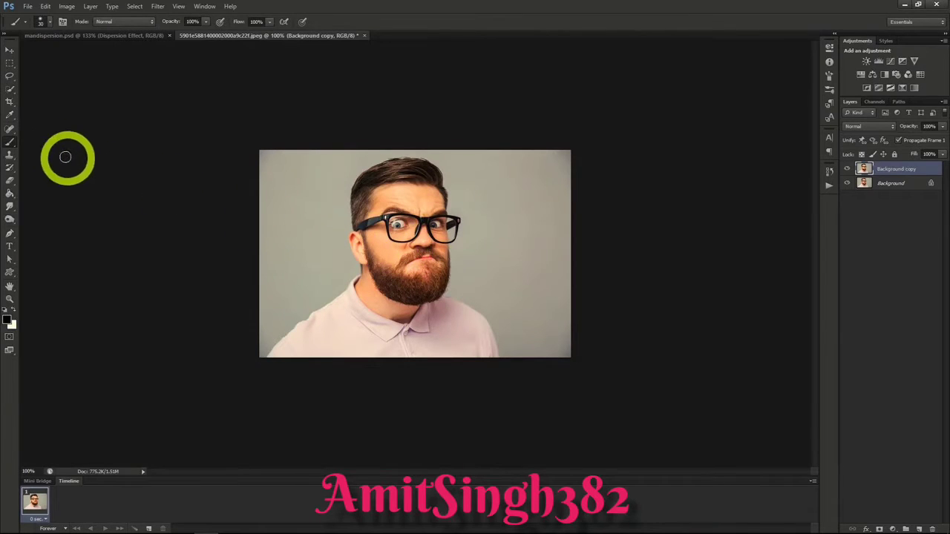
Step: Lasso loosely around the man on the Background layer and fill the selection with Content-Aware at 100% opacity in Normal mode
{"action": "left_click", "coordinate": [11, 89]}
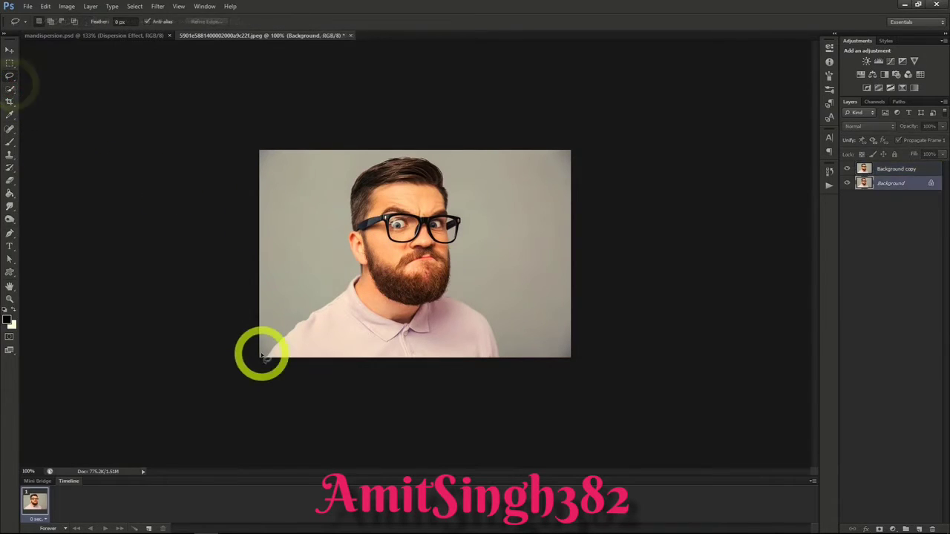
{"action": "mouse_move", "coordinate": [261, 355]}
{"action": "left_mouse_down"}
{"action": "mouse_move", "coordinate": [289, 289]}
{"action": "mouse_move", "coordinate": [336, 279]}
{"action": "mouse_move", "coordinate": [339, 203]}
{"action": "mouse_move", "coordinate": [360, 158]}
{"action": "mouse_move", "coordinate": [441, 156]}
{"action": "mouse_move", "coordinate": [467, 214]}
{"action": "mouse_move", "coordinate": [472, 287]}
{"action": "mouse_move", "coordinate": [502, 336]}
{"action": "mouse_move", "coordinate": [503, 361]}
{"action": "mouse_move", "coordinate": [432, 374]}
{"action": "mouse_move", "coordinate": [266, 369]}
{"action": "mouse_move", "coordinate": [254, 367]}
{"action": "mouse_move", "coordinate": [264, 346]}
{"action": "left_mouse_up"}
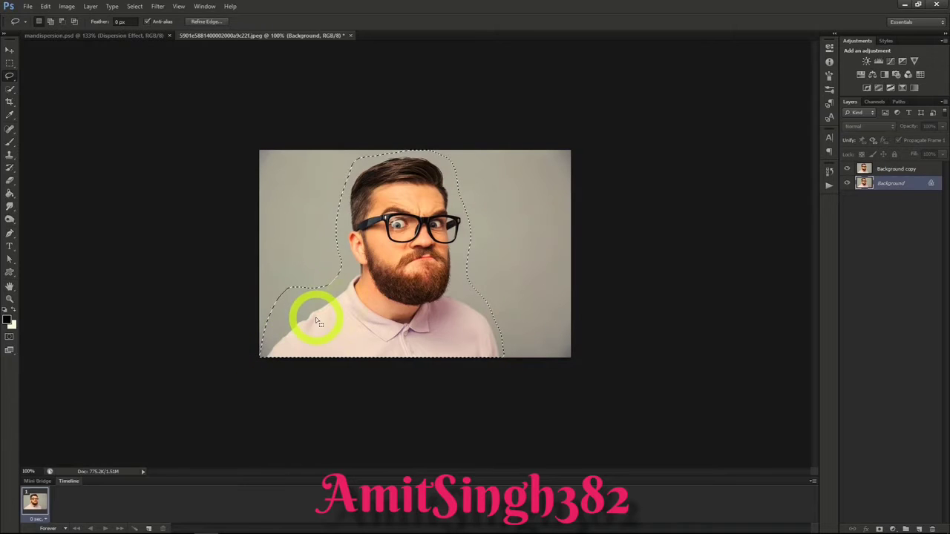
{"action": "right_click", "coordinate": [348, 306]}
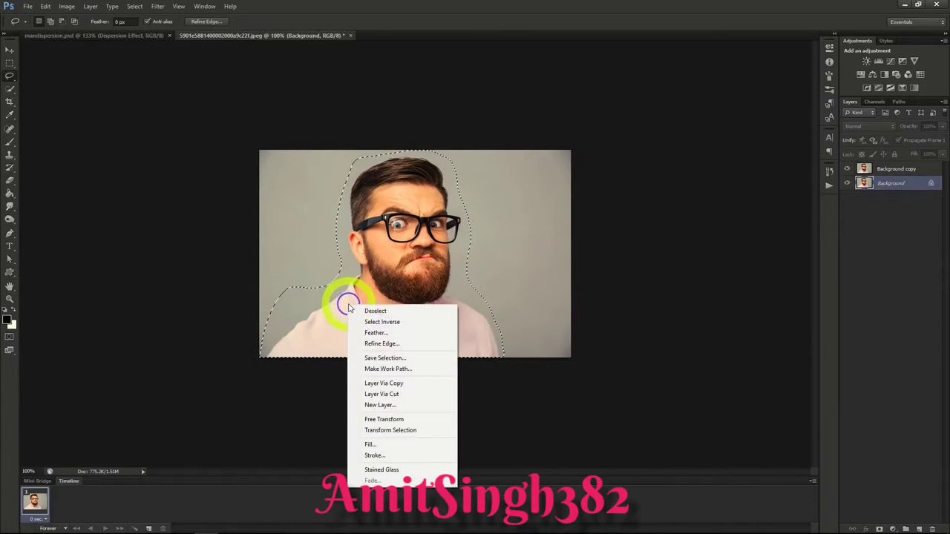
{"action": "left_click", "coordinate": [386, 446]}
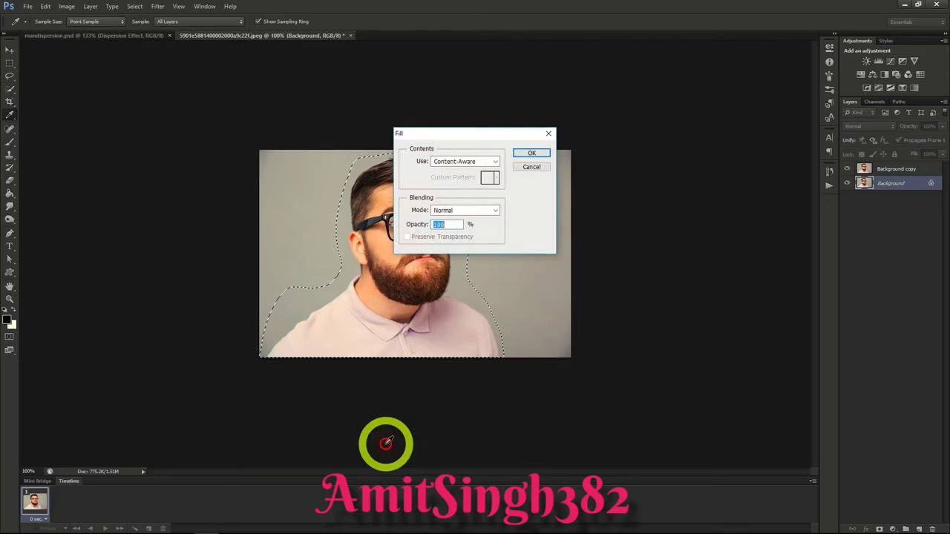
{"action": "left_click", "coordinate": [531, 153]}
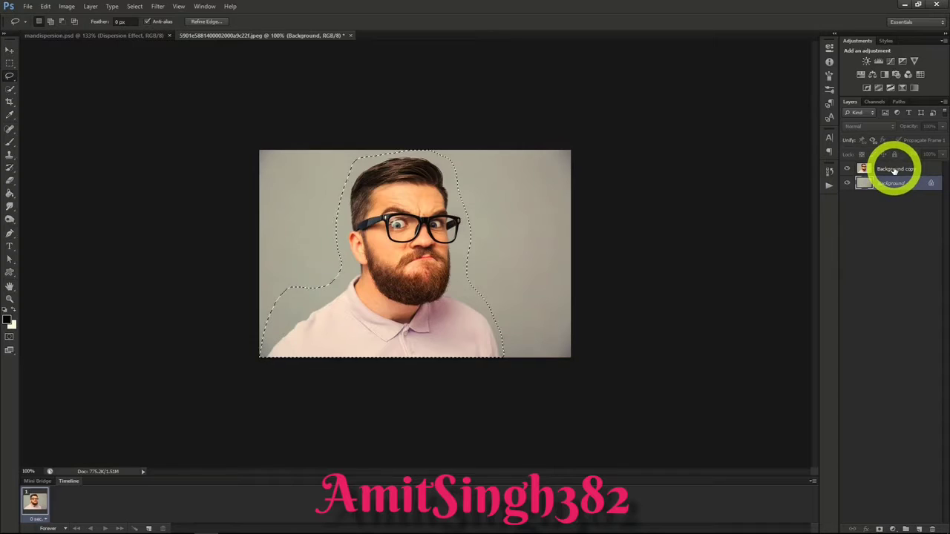
Step: Clear the old selection and select the man's head and shirt on the Background copy layer with Quick Selection
{"action": "left_click", "coordinate": [895, 170]}
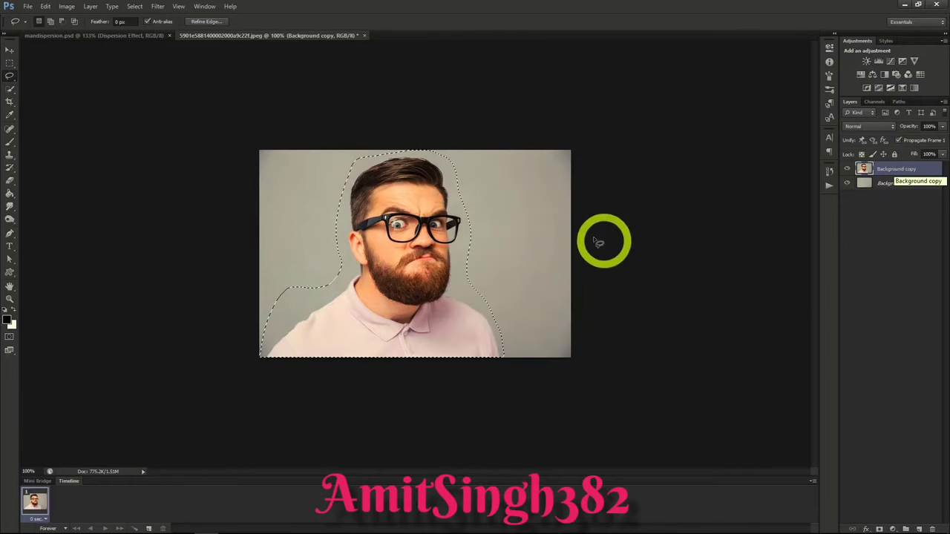
{"action": "left_click", "coordinate": [10, 90]}
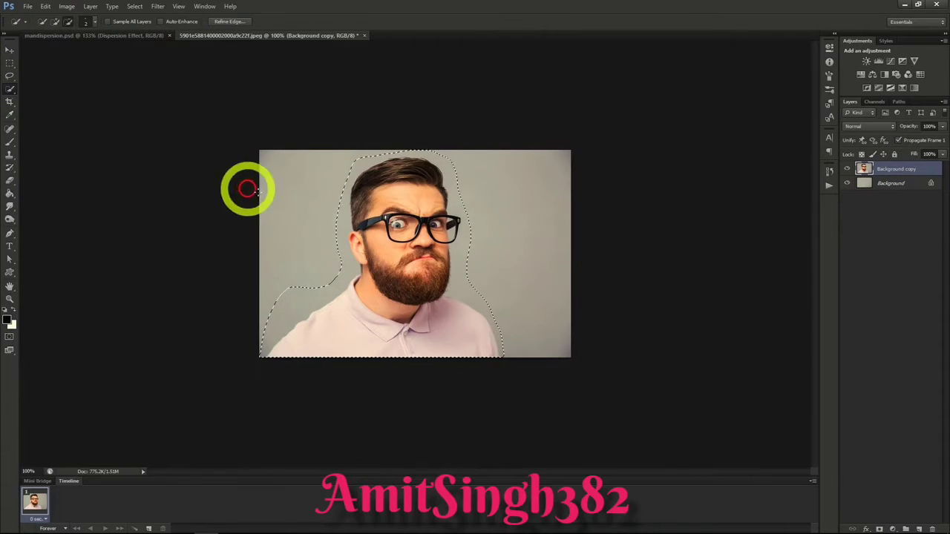
{"action": "right_click", "coordinate": [303, 211]}
{"action": "left_click", "coordinate": [318, 220]}
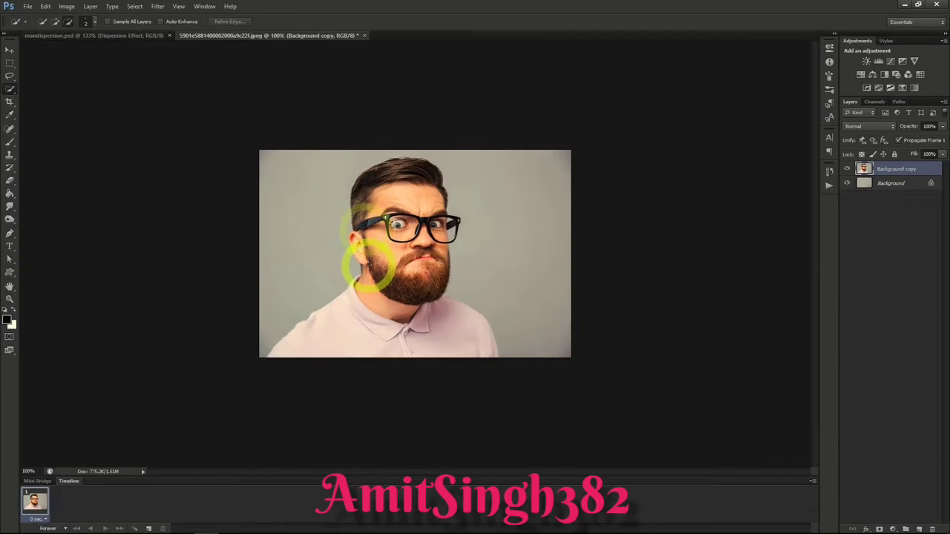
{"action": "mouse_move", "coordinate": [356, 236]}
{"action": "left_mouse_down"}
{"action": "mouse_move", "coordinate": [359, 191]}
{"action": "mouse_move", "coordinate": [371, 176]}
{"action": "mouse_move", "coordinate": [423, 159]}
{"action": "mouse_move", "coordinate": [442, 227]}
{"action": "mouse_move", "coordinate": [441, 279]}
{"action": "left_mouse_up"}
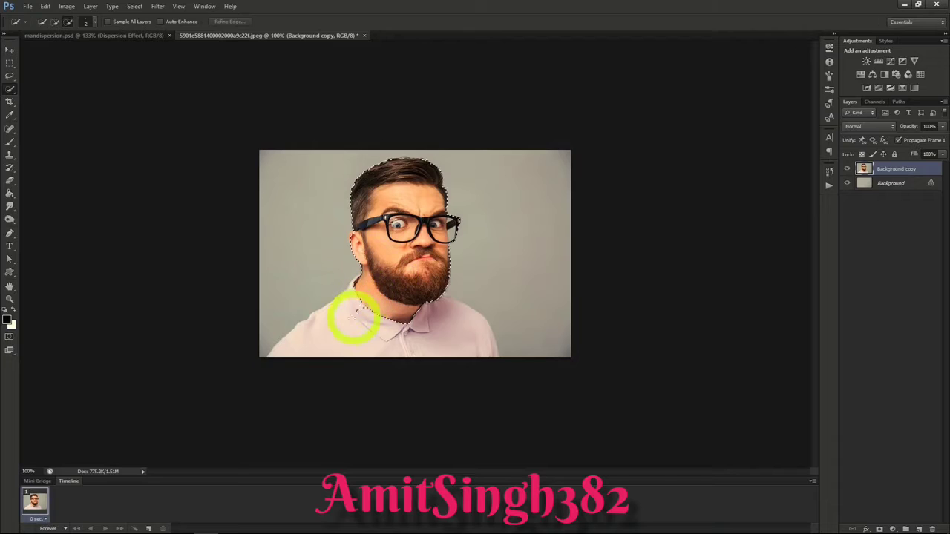
{"action": "left_click_drag", "start_coordinate": [325, 334], "coordinate": [458, 337]}
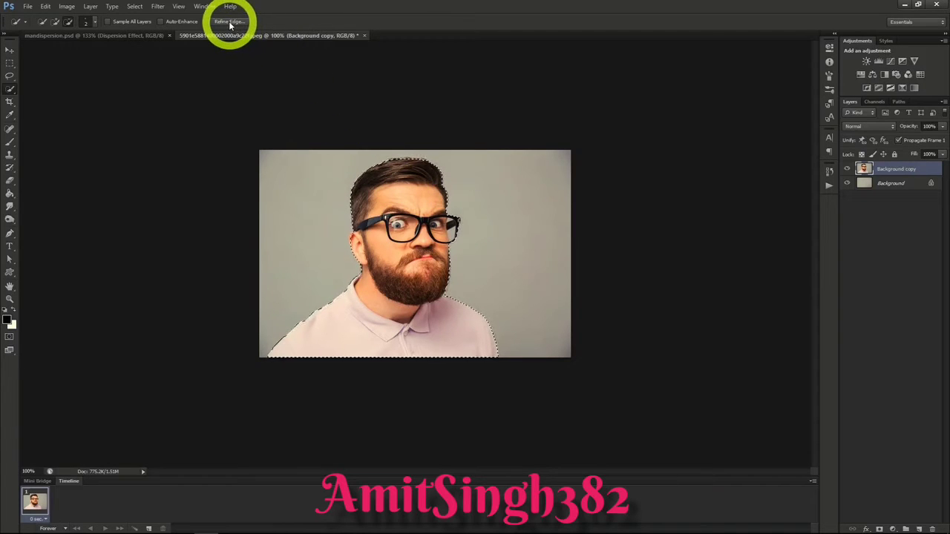
Step: Output the man's selection to a layer mask through Refine Edge, and check the cutout by toggling the layer's visibility
{"action": "left_click", "coordinate": [230, 23]}
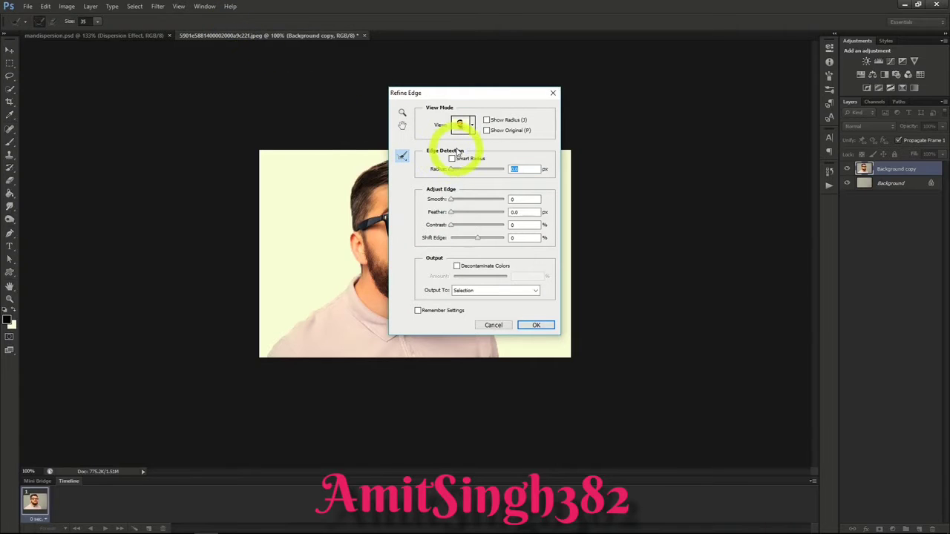
{"action": "left_click_drag", "start_coordinate": [477, 95], "coordinate": [678, 104]}
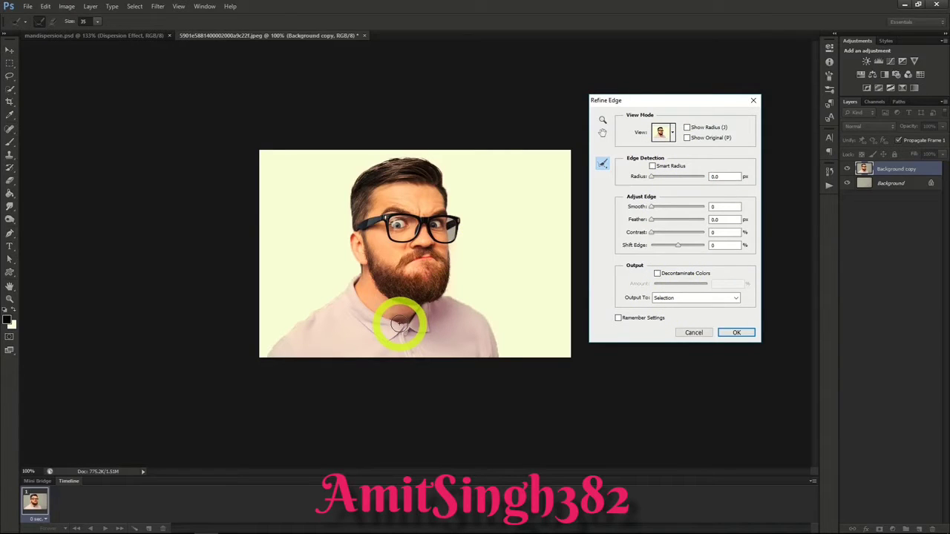
{"action": "left_click", "coordinate": [684, 301]}
{"action": "left_click", "coordinate": [678, 314]}
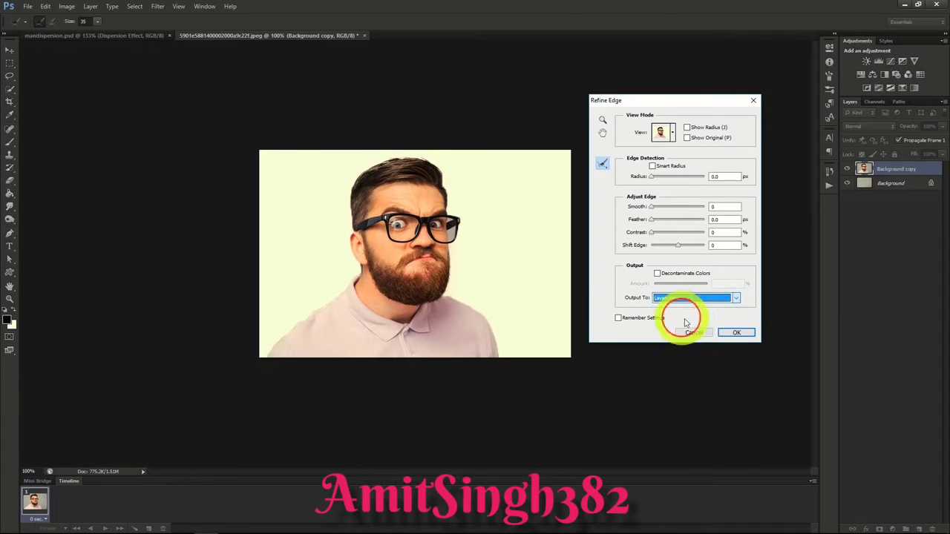
{"action": "left_click", "coordinate": [736, 333]}
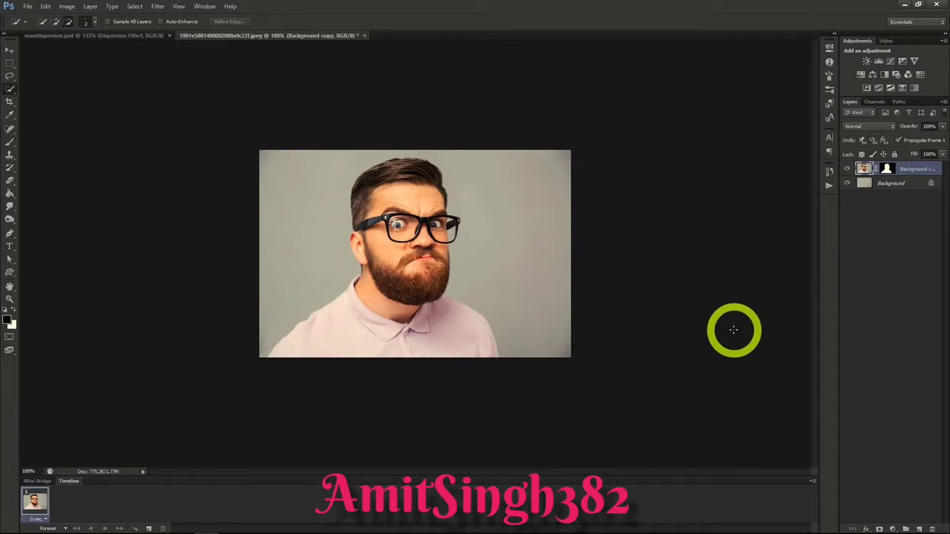
{"action": "left_click", "coordinate": [847, 169]}
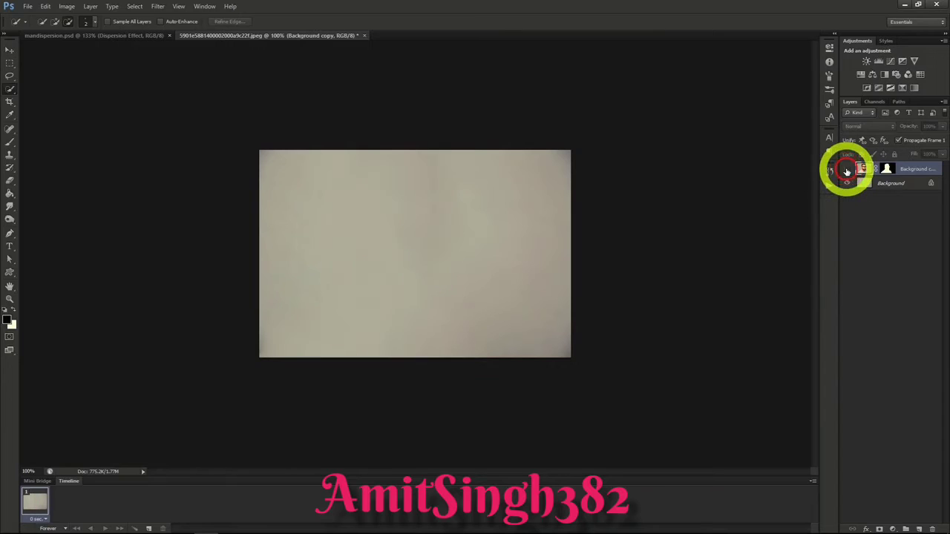
{"action": "left_click", "coordinate": [847, 170]}
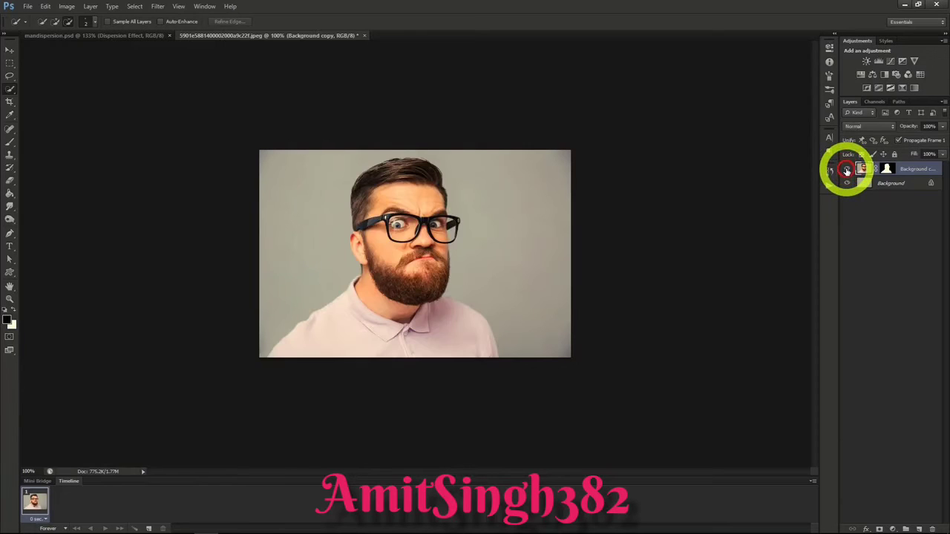
Step: Duplicate the masked Background copy layer as Dispersion Effect, and duplicate that layer as Man
{"action": "right_click", "coordinate": [901, 169]}
{"action": "left_click", "coordinate": [876, 199]}
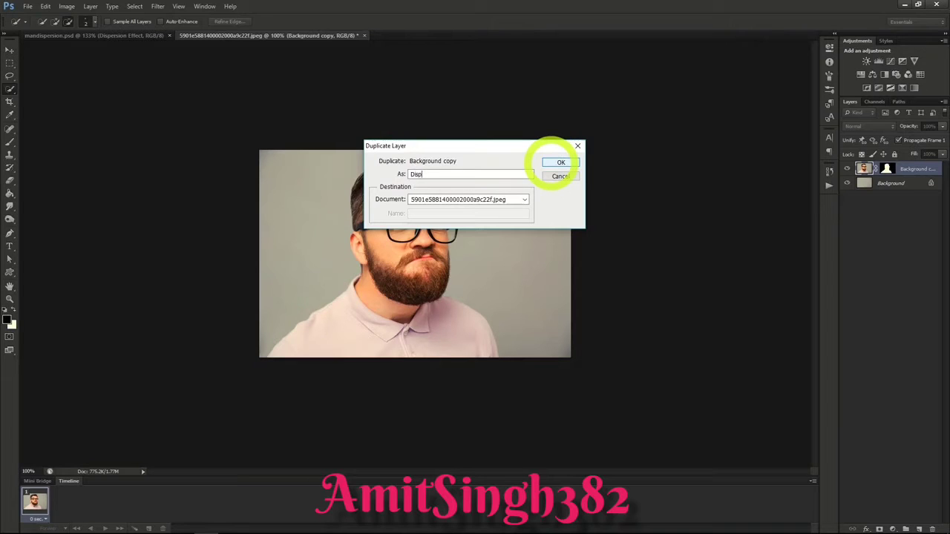
{"action": "type", "text": "ct"}
{"action": "left_click", "coordinate": [560, 162]}
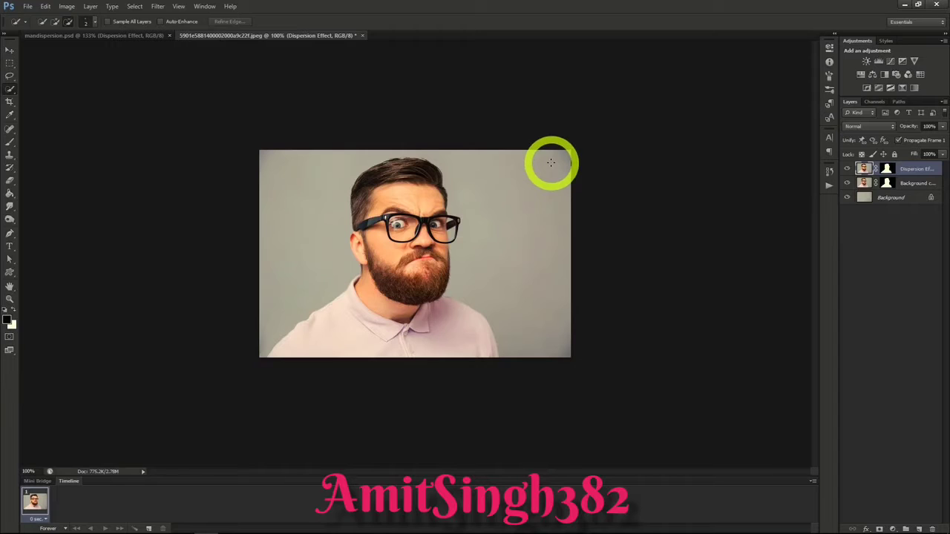
{"action": "right_click", "coordinate": [904, 170]}
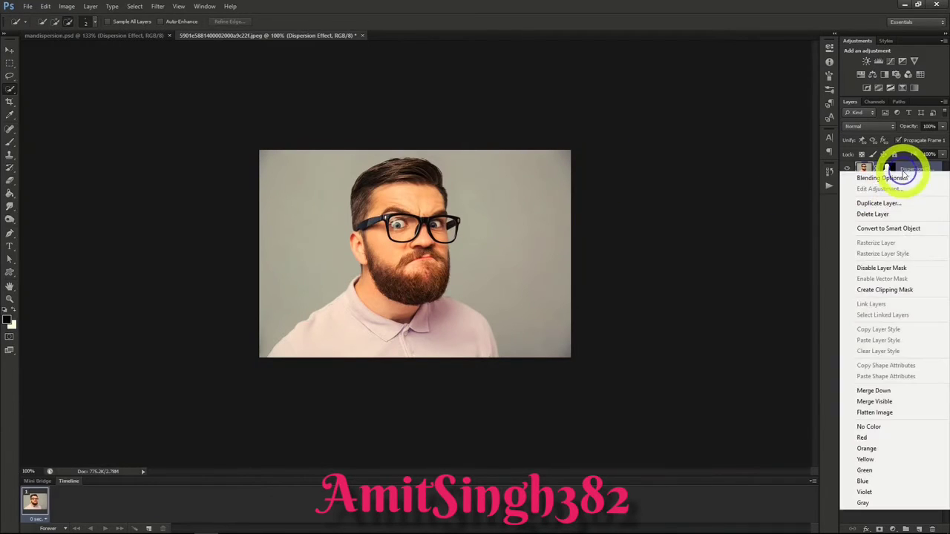
{"action": "left_click", "coordinate": [878, 202]}
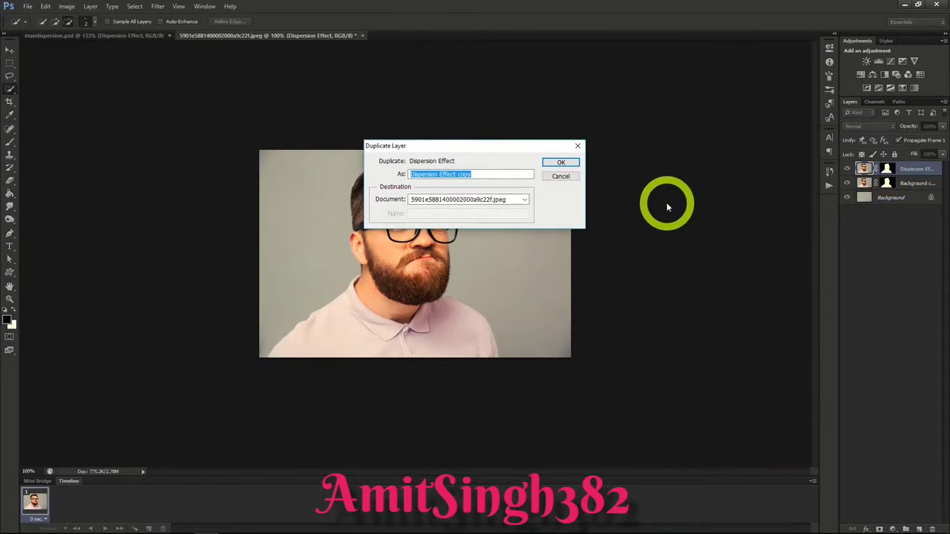
{"action": "type", "text": "Man"}
{"action": "key", "text": "Return"}
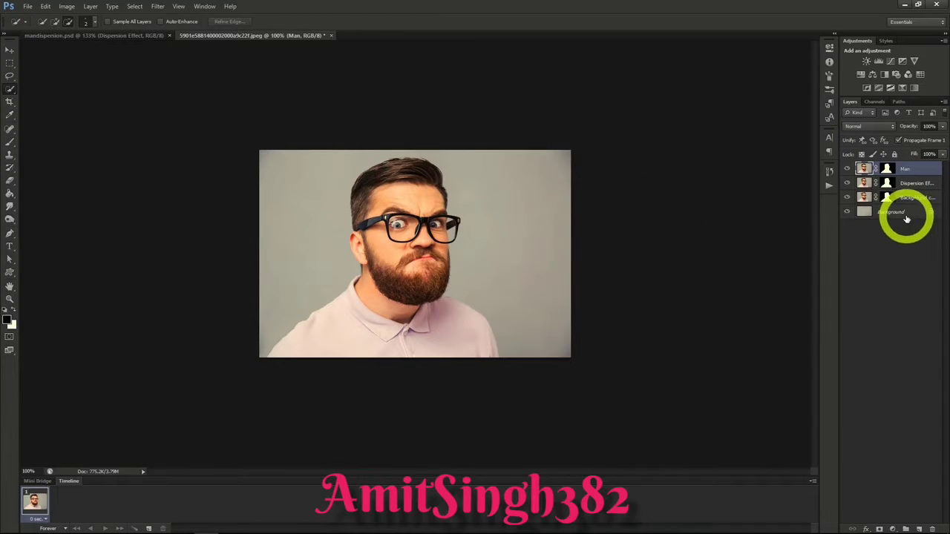
Step: Liquify the Dispersion Effect layer with brush size 100, smearing the man's forehead, glasses, beard and shirt out to the image's right edge
{"action": "left_click", "coordinate": [907, 183]}
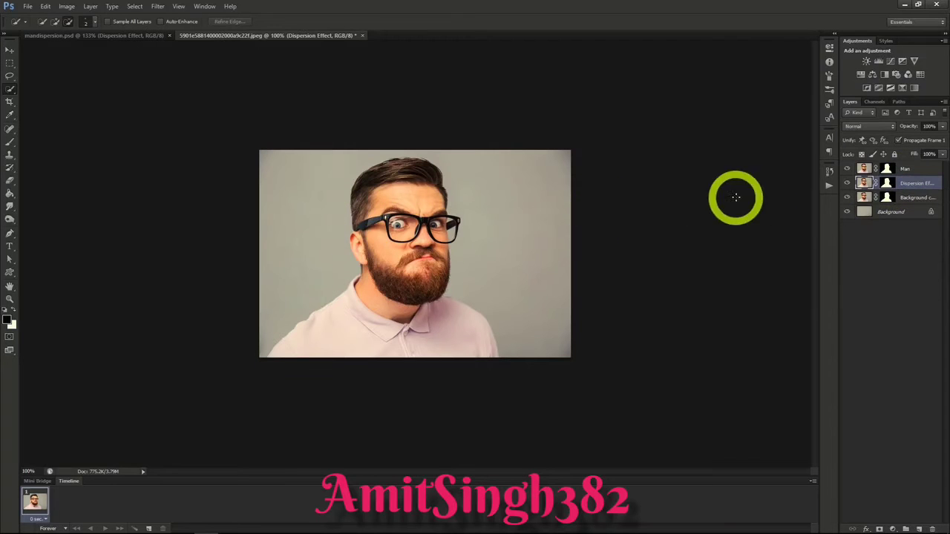
{"action": "left_click", "coordinate": [158, 6]}
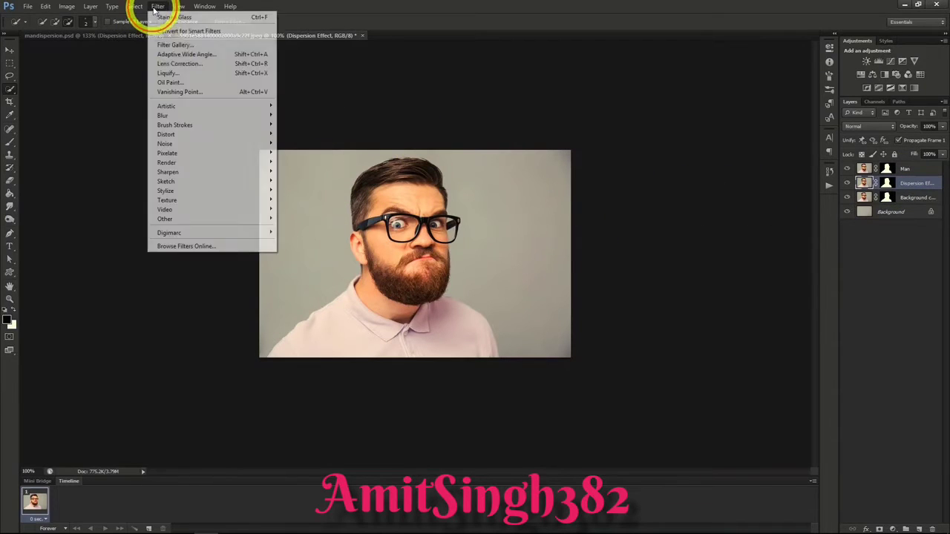
{"action": "left_click", "coordinate": [184, 77]}
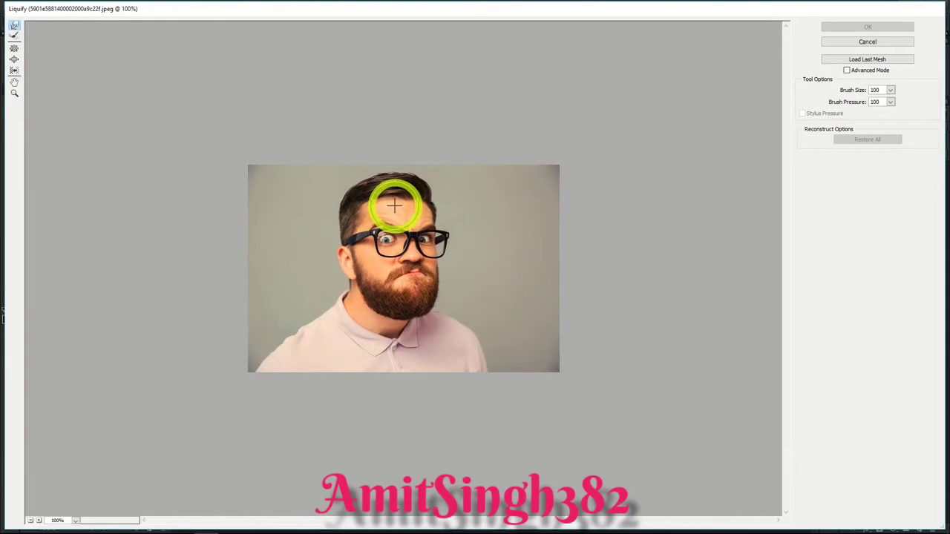
{"action": "mouse_move", "coordinate": [394, 207]}
{"action": "left_mouse_down"}
{"action": "mouse_move", "coordinate": [403, 212]}
{"action": "mouse_move", "coordinate": [418, 184]}
{"action": "mouse_move", "coordinate": [472, 153]}
{"action": "left_mouse_up"}
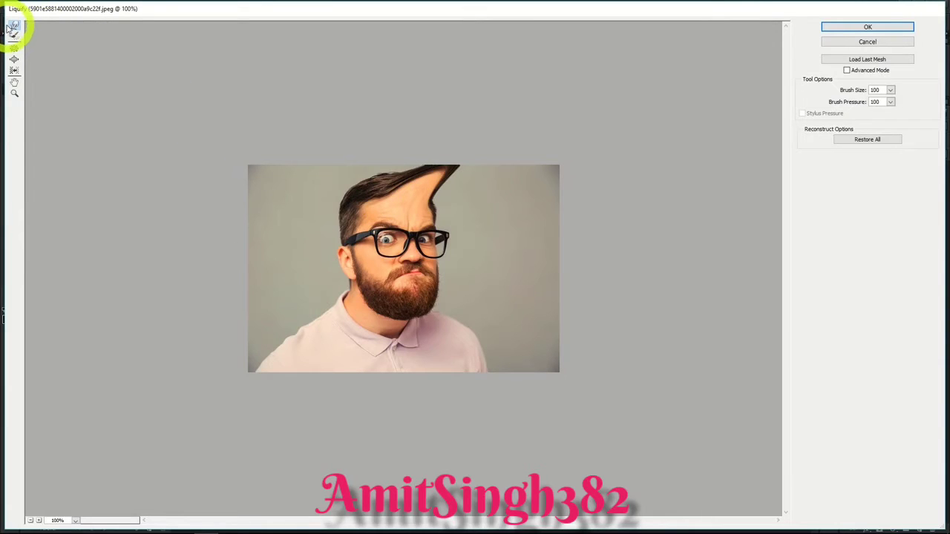
{"action": "left_click_drag", "start_coordinate": [424, 208], "coordinate": [512, 156]}
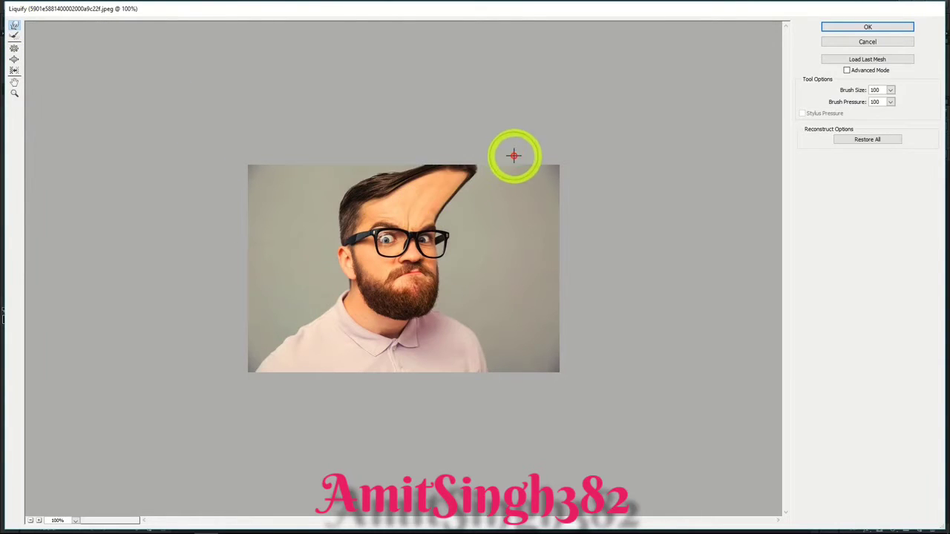
{"action": "left_click_drag", "start_coordinate": [419, 208], "coordinate": [553, 155]}
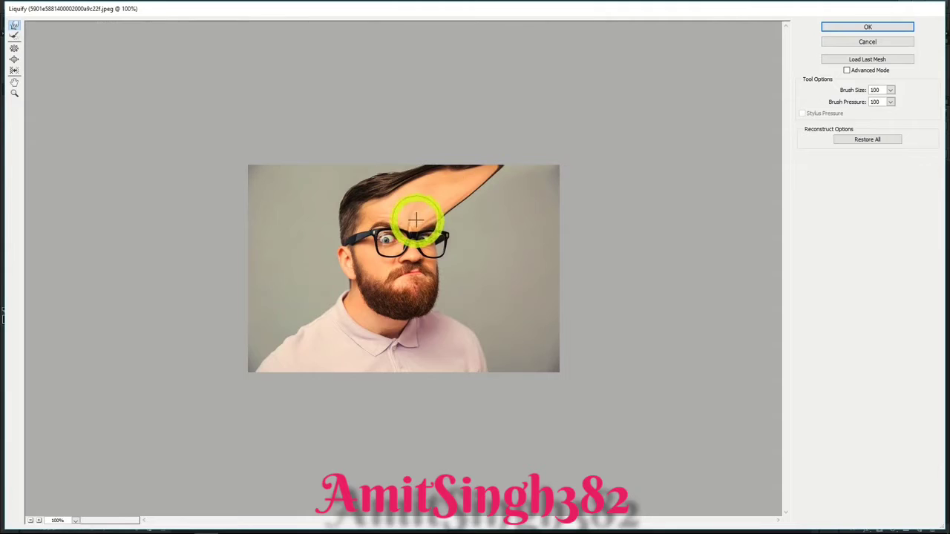
{"action": "left_click_drag", "start_coordinate": [417, 215], "coordinate": [574, 181]}
{"action": "left_click_drag", "start_coordinate": [424, 230], "coordinate": [572, 188]}
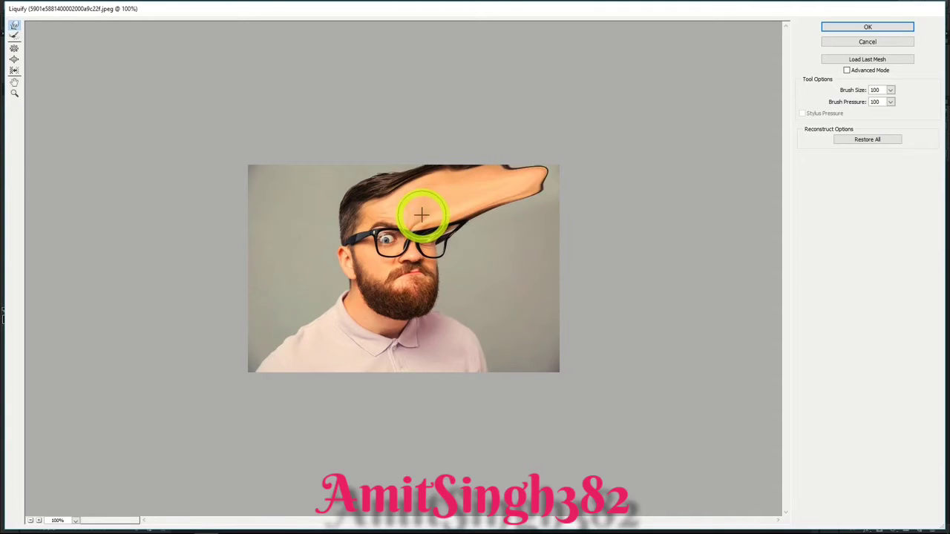
{"action": "left_click_drag", "start_coordinate": [421, 215], "coordinate": [542, 159]}
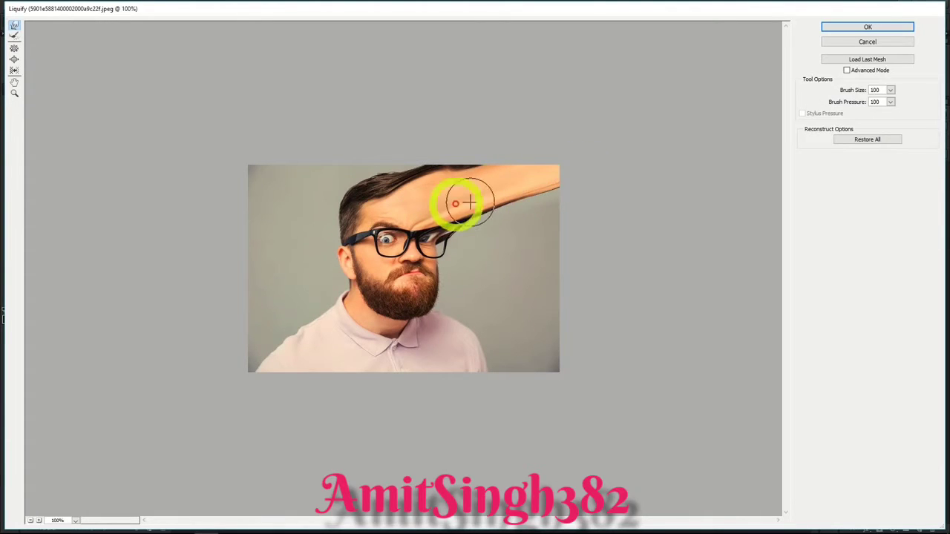
{"action": "left_click_drag", "start_coordinate": [456, 201], "coordinate": [605, 195]}
{"action": "left_click_drag", "start_coordinate": [450, 217], "coordinate": [583, 221]}
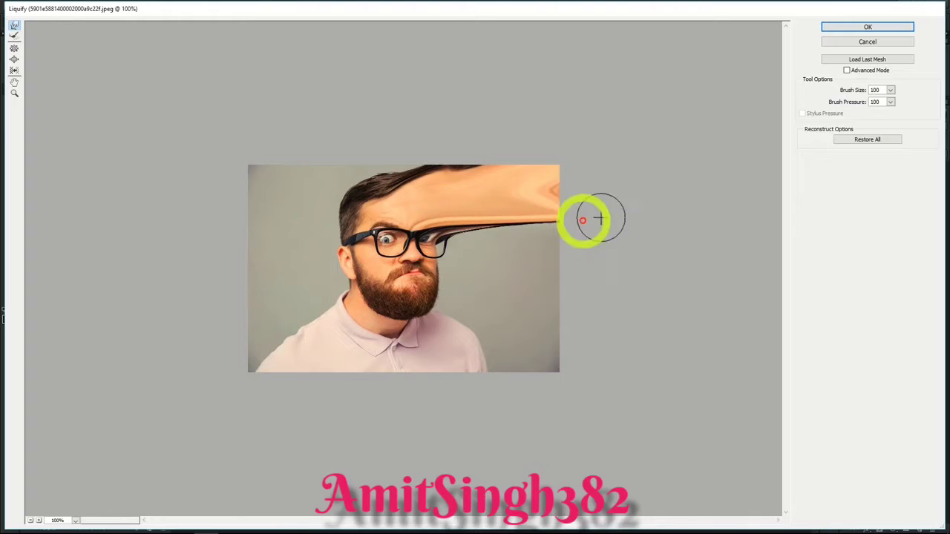
{"action": "left_click_drag", "start_coordinate": [438, 233], "coordinate": [593, 245]}
{"action": "left_click_drag", "start_coordinate": [462, 235], "coordinate": [604, 255]}
{"action": "left_click_drag", "start_coordinate": [507, 235], "coordinate": [586, 241]}
{"action": "left_click_drag", "start_coordinate": [438, 296], "coordinate": [604, 341]}
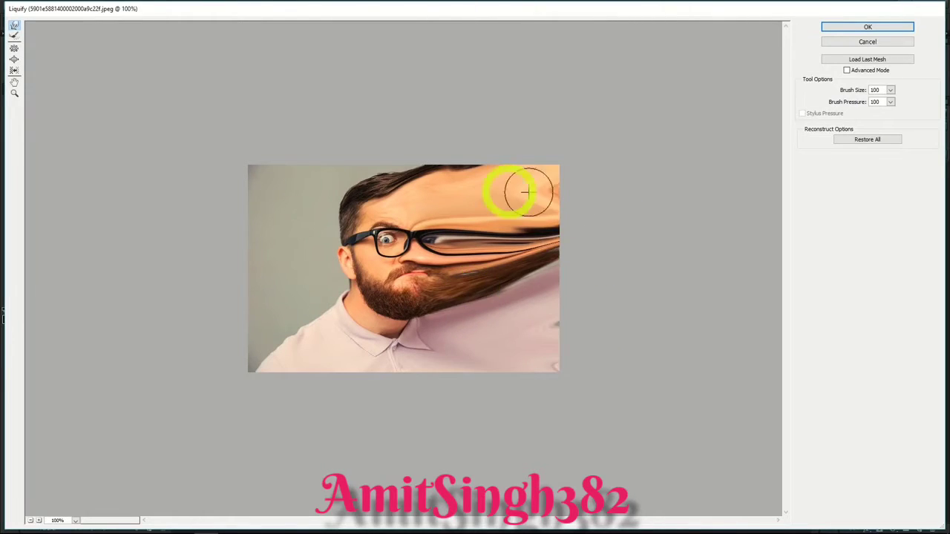
{"action": "left_click", "coordinate": [861, 28]}
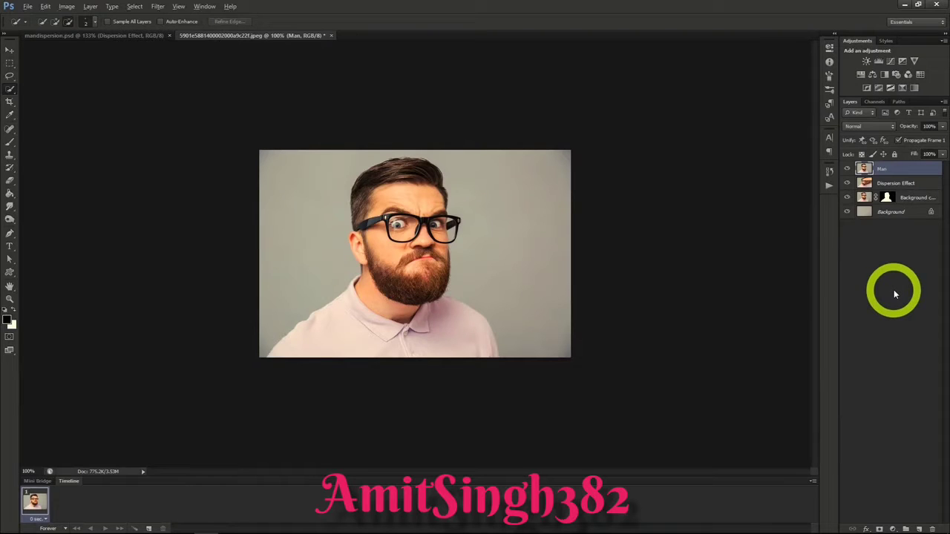
Step: Give the Dispersion Effect layer a black mask and the Man layer a white mask, with the Background copy layer hidden
{"action": "left_click", "coordinate": [887, 183]}
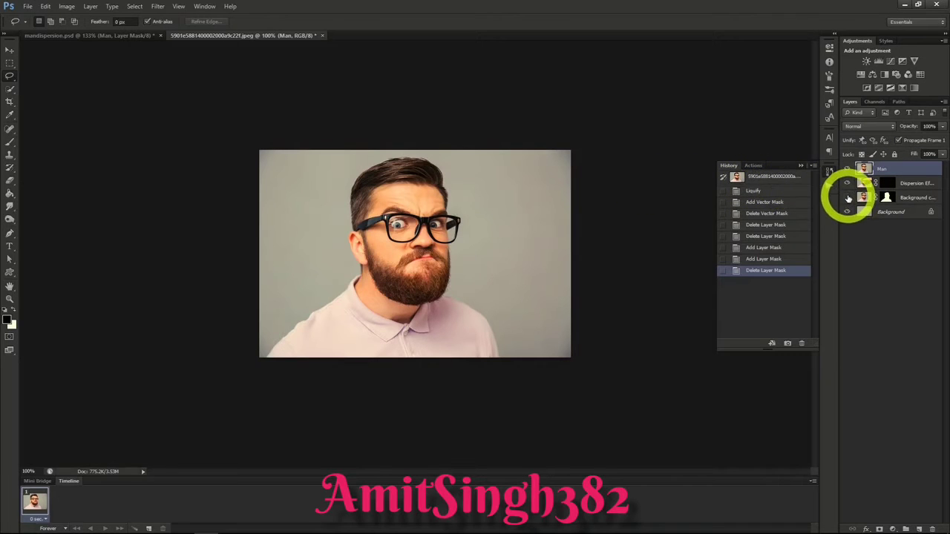
{"action": "left_click", "coordinate": [847, 198]}
{"action": "left_click", "coordinate": [883, 169]}
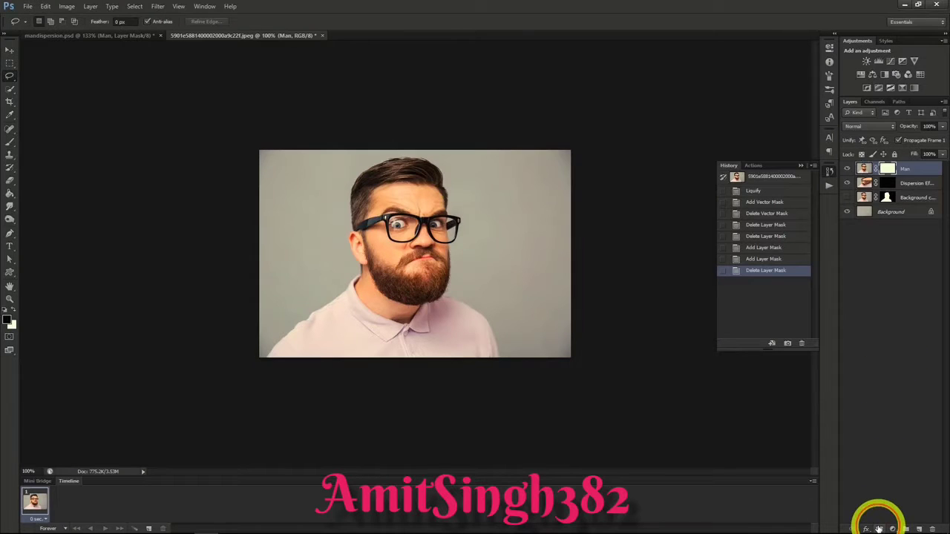
{"action": "left_click", "coordinate": [878, 528]}
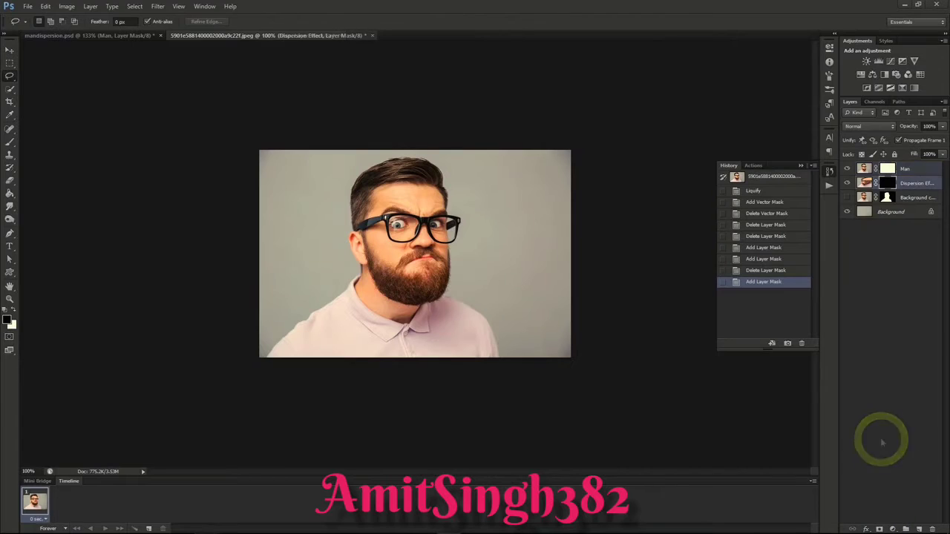
{"action": "left_click", "coordinate": [887, 183]}
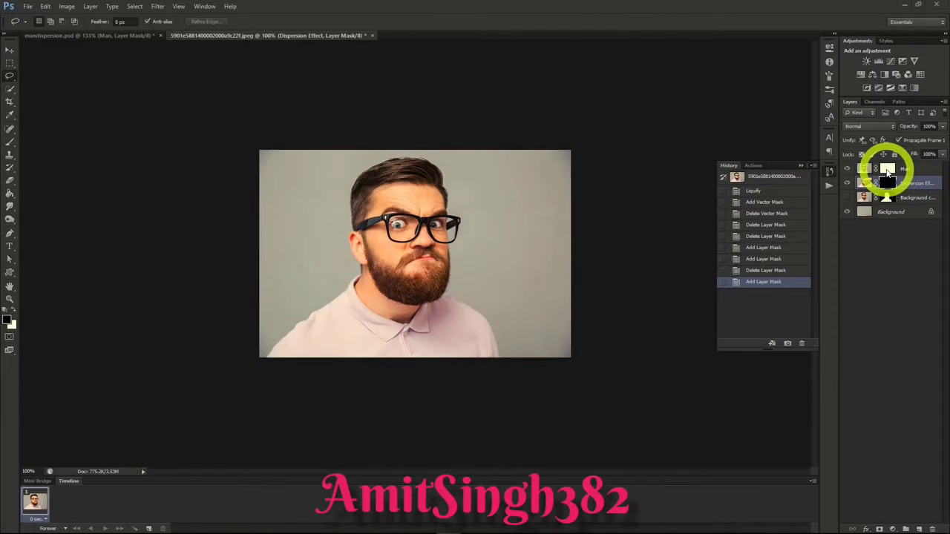
{"action": "left_click", "coordinate": [895, 168]}
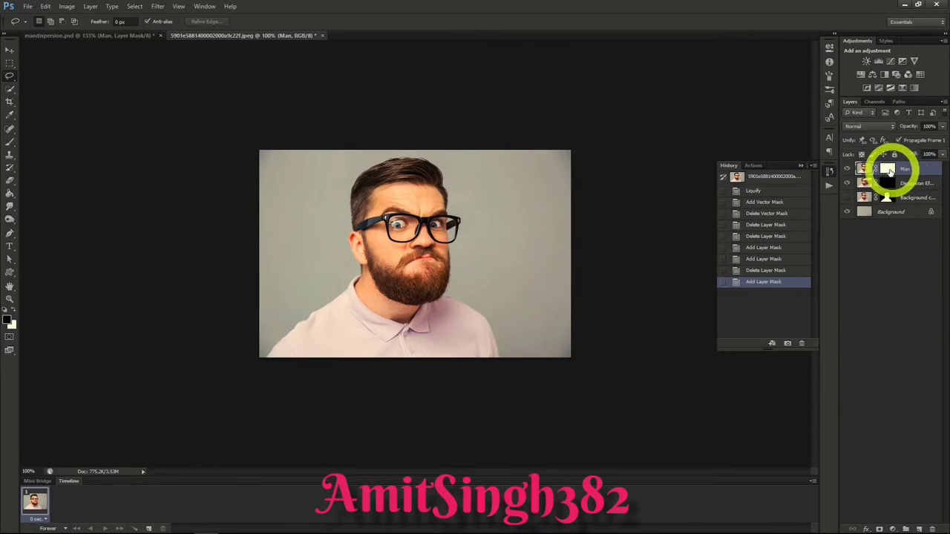
{"action": "left_click", "coordinate": [889, 171]}
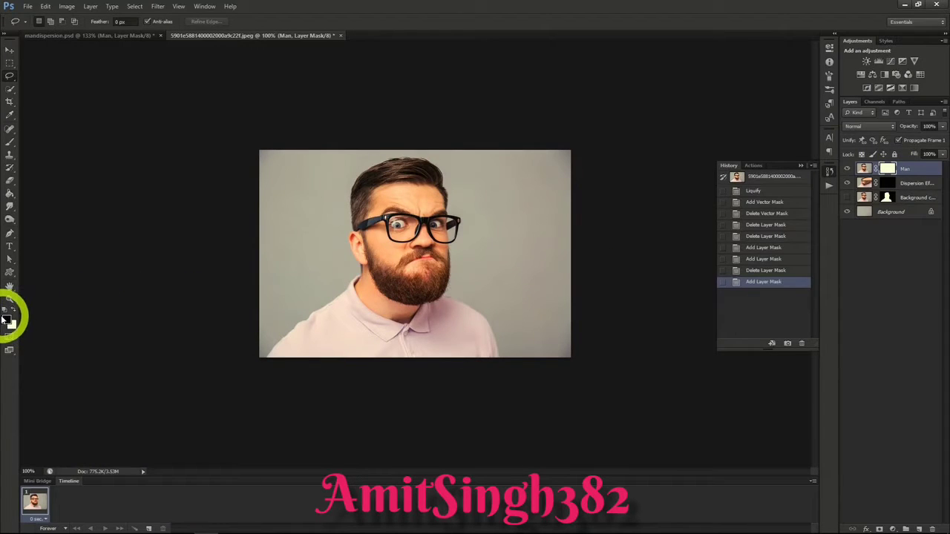
Step: Paint black on the Man layer's mask with a 400 px scattered-particle brush, breaking up the right side of the hair, face and shirt
{"action": "left_click", "coordinate": [9, 145]}
{"action": "left_click", "coordinate": [45, 22]}
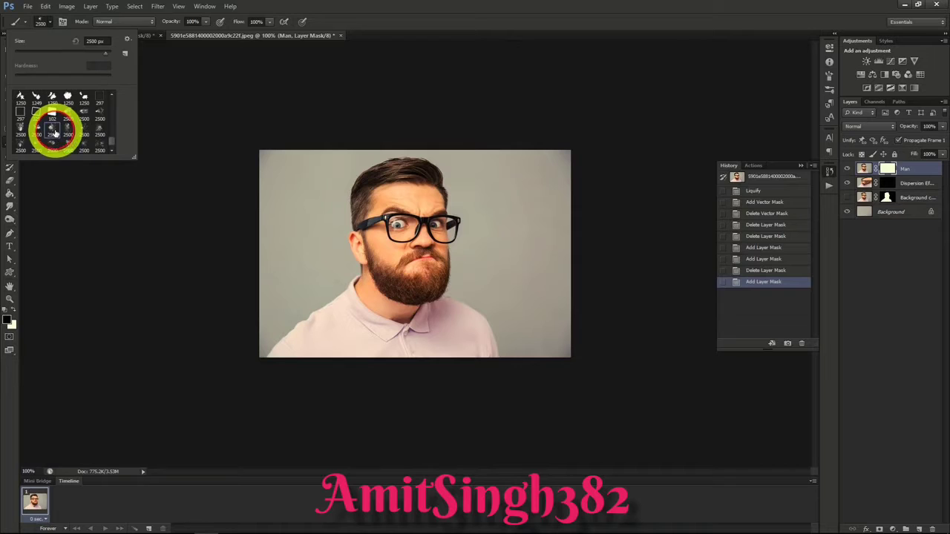
{"action": "left_click", "coordinate": [49, 23]}
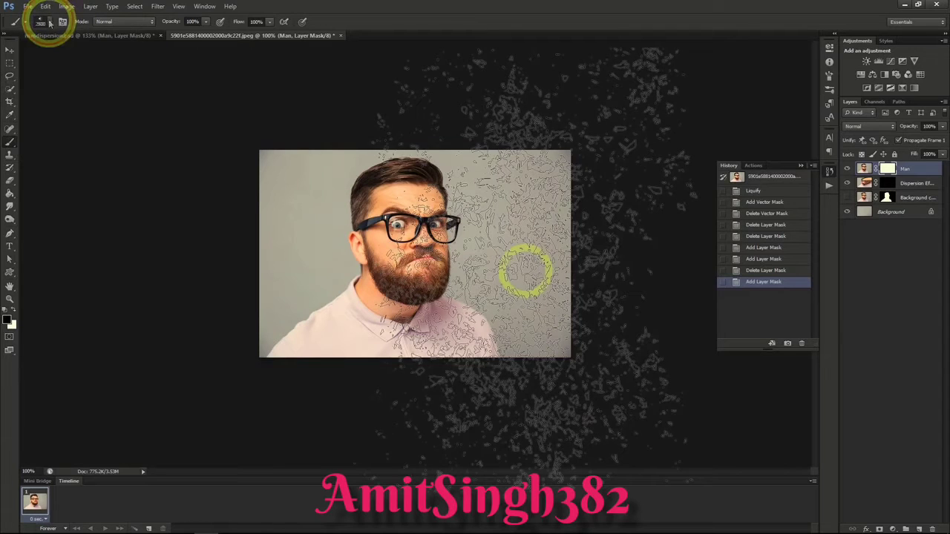
{"action": "key", "text": "bracketleft"}
{"action": "key", "text": "bracketleft"}
{"action": "key", "text": "bracketleft"}
{"action": "key", "text": "bracketleft"}
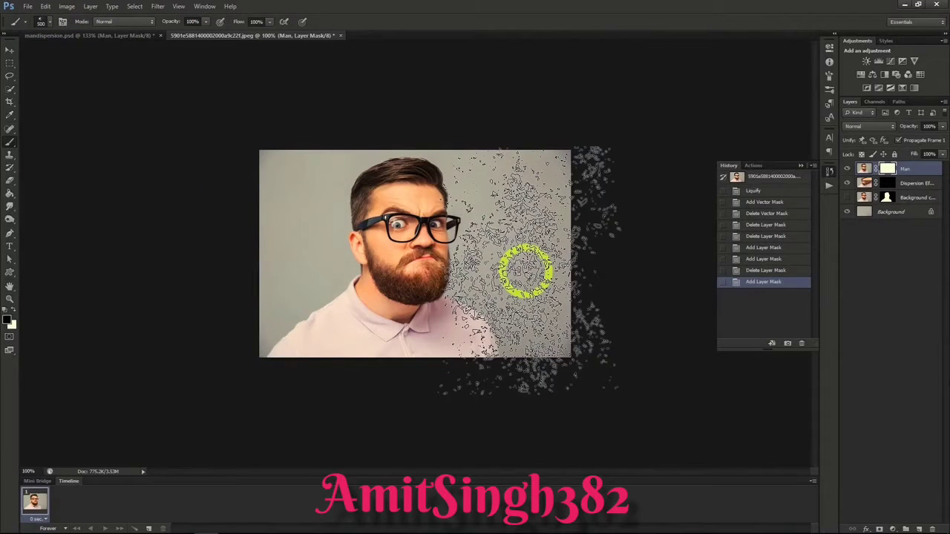
{"action": "left_click", "coordinate": [483, 229]}
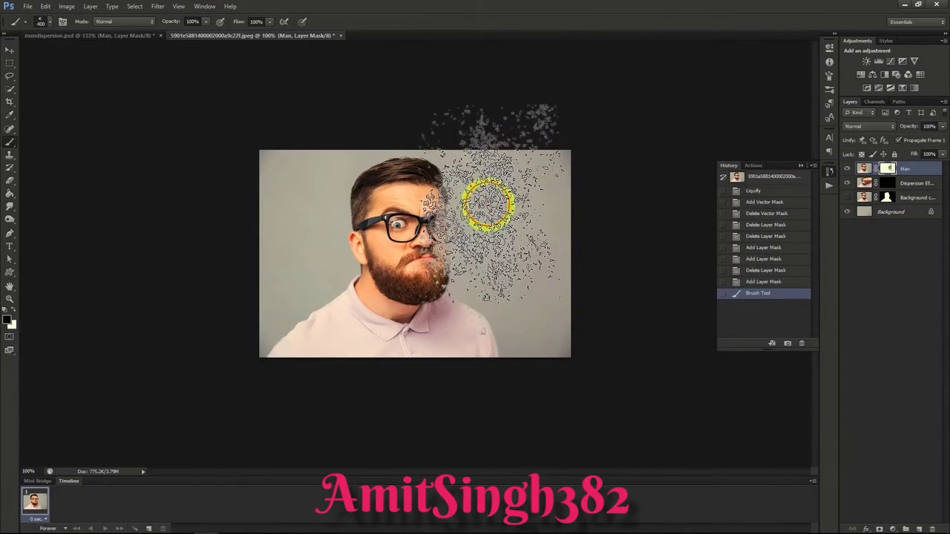
{"action": "left_click", "coordinate": [487, 190]}
{"action": "left_click", "coordinate": [472, 159]}
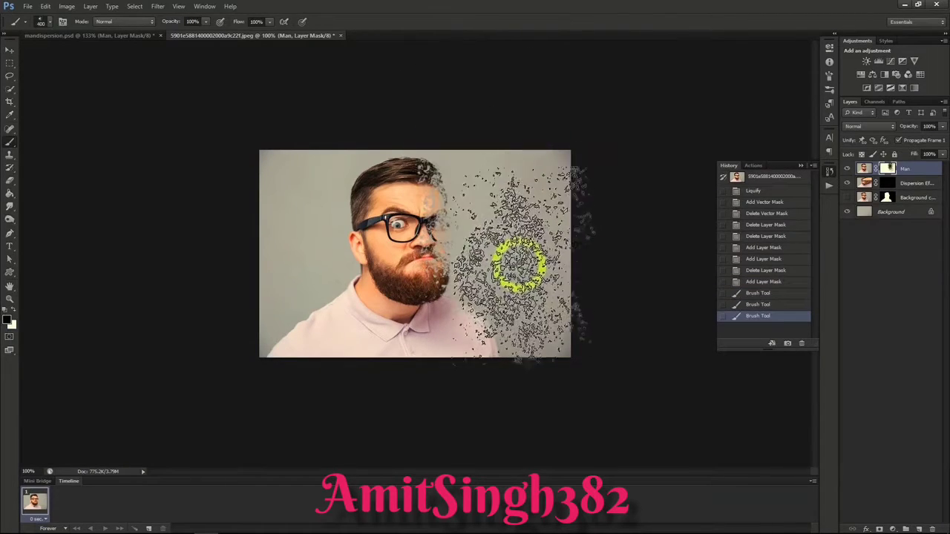
{"action": "left_click", "coordinate": [517, 288]}
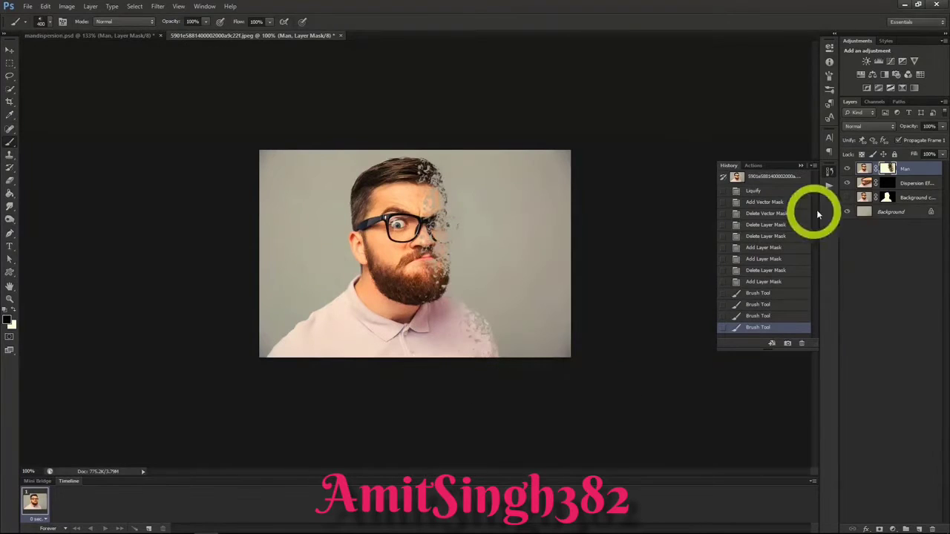
Step: Target the Dispersion Effect layer and choose a different particle brush tip with white as the foreground color
{"action": "left_click", "coordinate": [904, 187]}
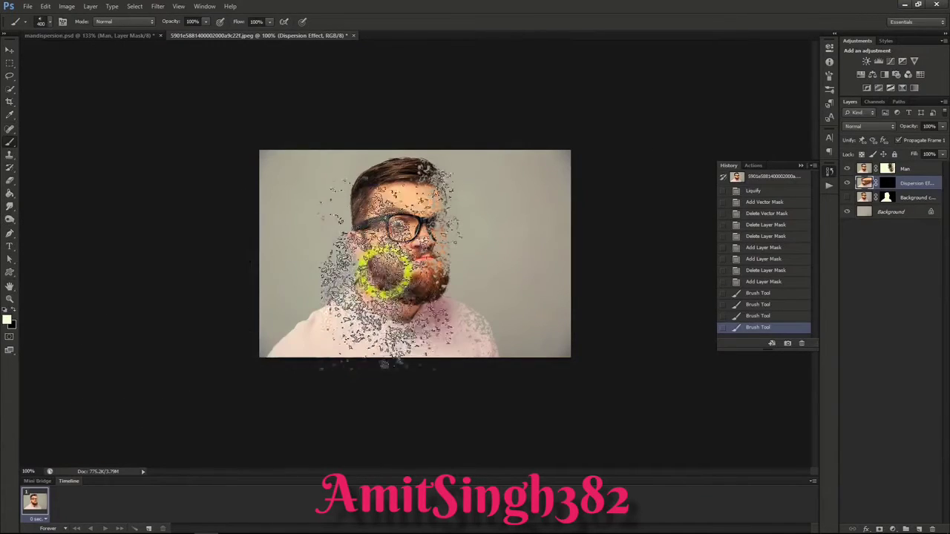
{"action": "left_click", "coordinate": [49, 22]}
{"action": "left_click", "coordinate": [74, 127]}
{"action": "left_click", "coordinate": [49, 23]}
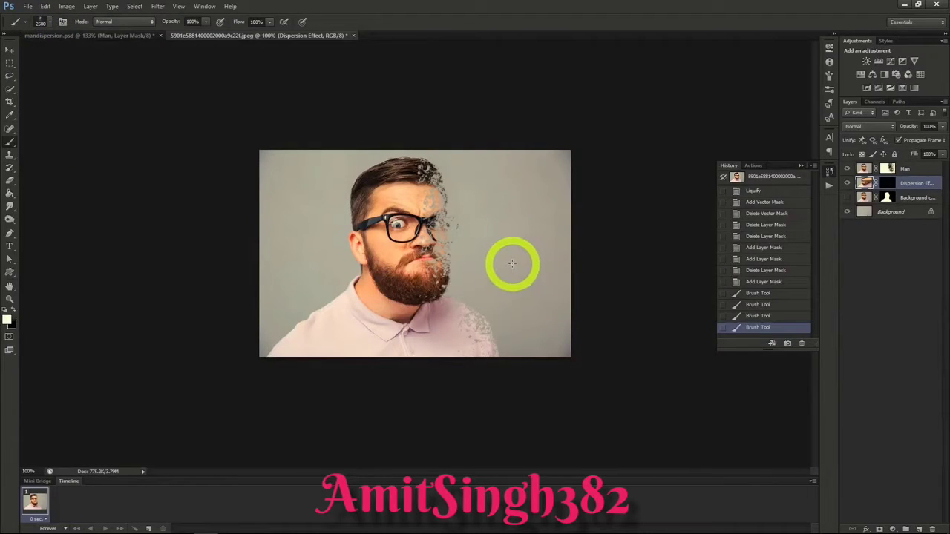
{"action": "left_click", "coordinate": [494, 248]}
{"action": "left_click", "coordinate": [477, 253]}
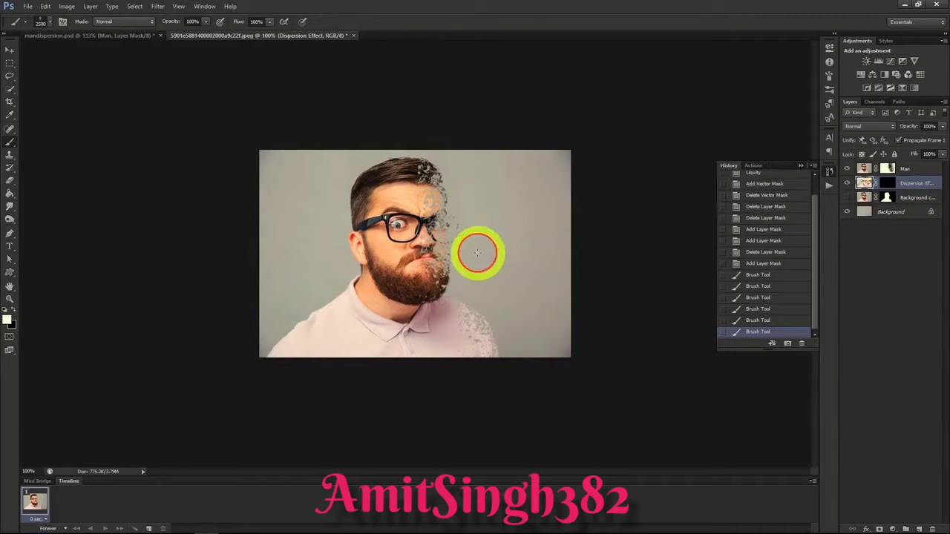
{"action": "key", "text": "ctrl+alt+z"}
{"action": "key", "text": "ctrl+alt+z"}
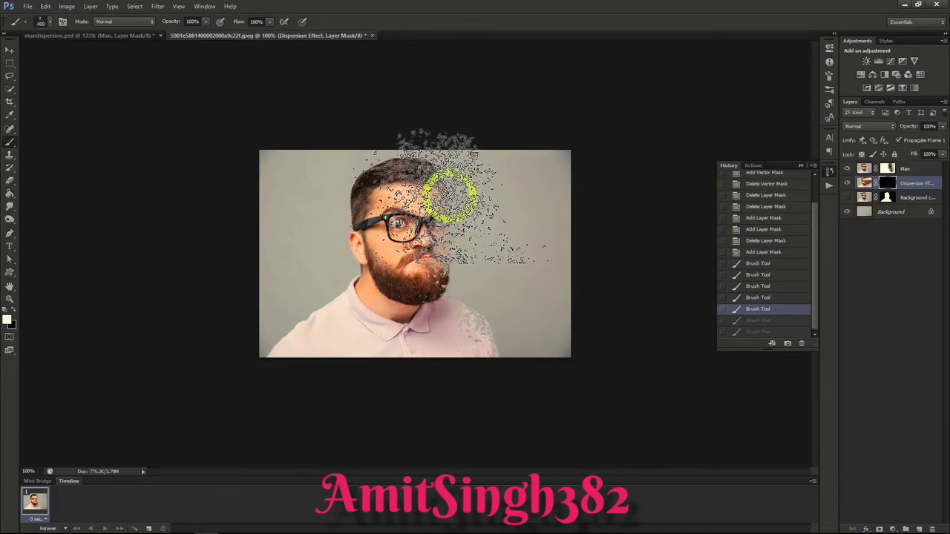
Step: Paint white on the Dispersion Effect layer's mask with the 400 px particle brush, revealing scattered fragments from the man's face to the image's right edge
{"action": "left_click", "coordinate": [447, 196]}
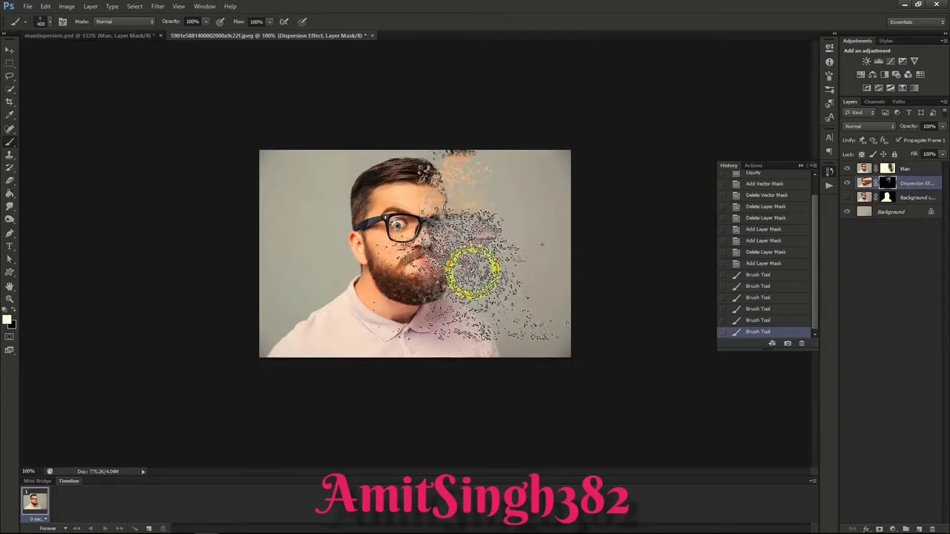
{"action": "left_click", "coordinate": [472, 273]}
{"action": "left_click", "coordinate": [545, 249]}
{"action": "left_click", "coordinate": [540, 325]}
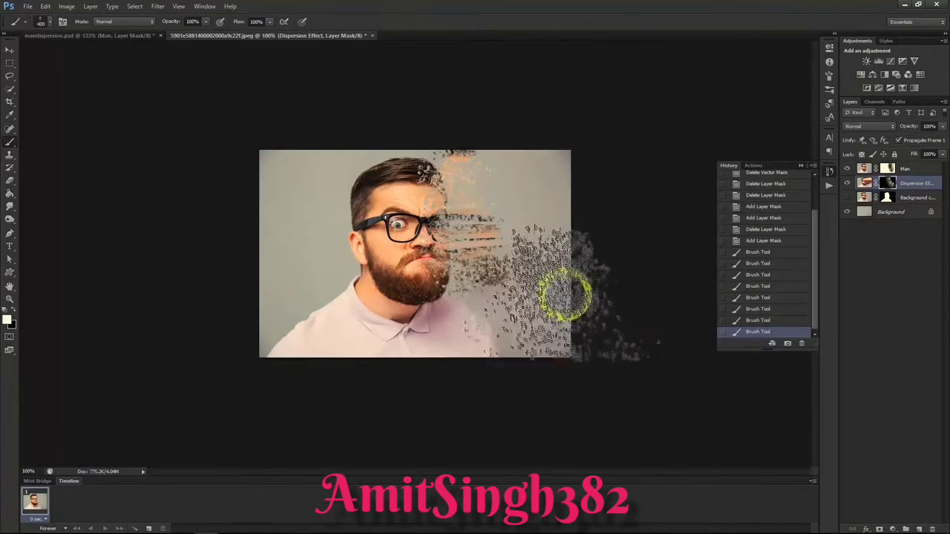
{"action": "left_click", "coordinate": [526, 184]}
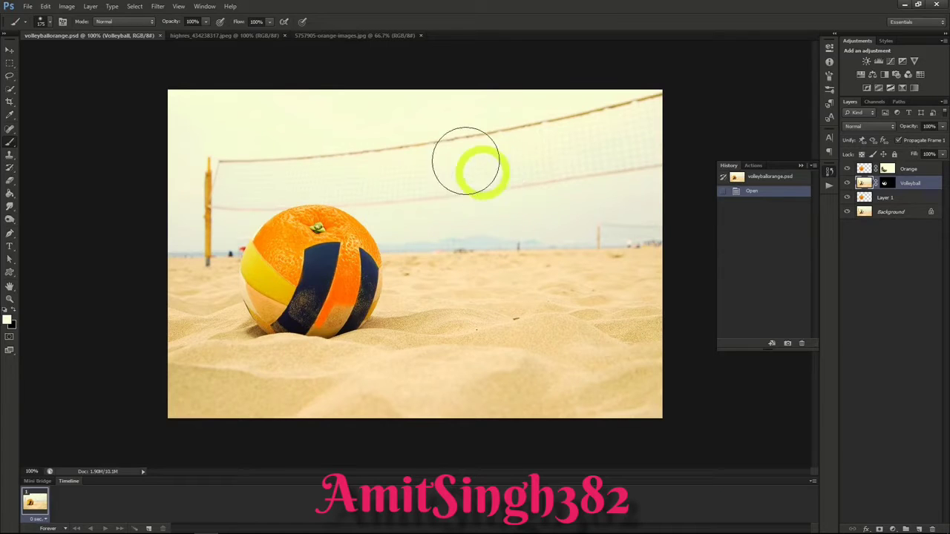
Step: Select the whole orange in 5757905-orange-images.jpg with Quick Selection and copy it into the volleyball photo highres_434238317.jpeg
{"action": "left_click", "coordinate": [252, 36]}
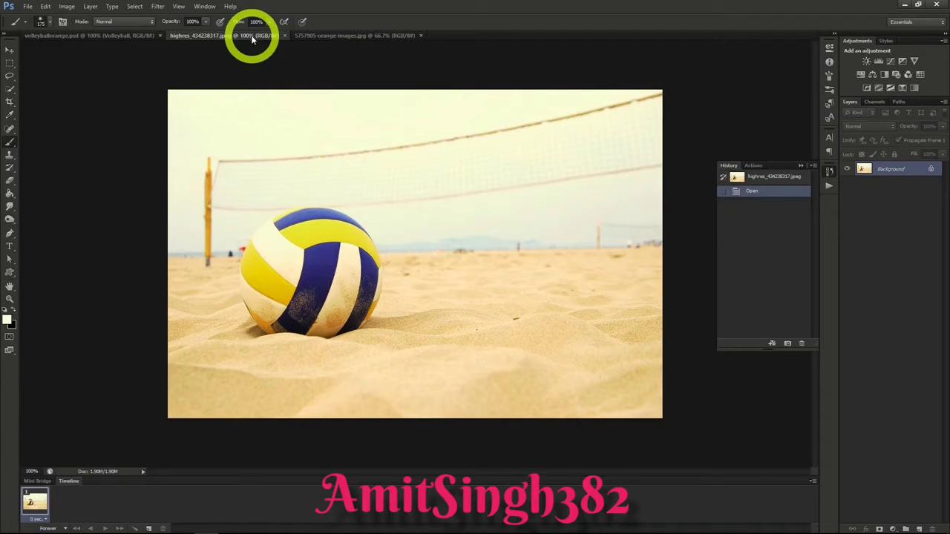
{"action": "left_click", "coordinate": [318, 34]}
{"action": "left_click", "coordinate": [10, 88]}
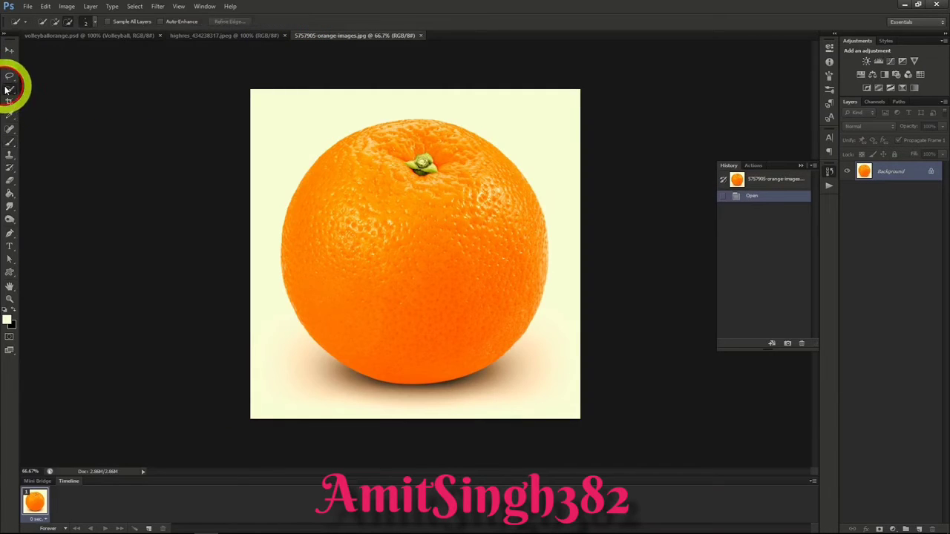
{"action": "mouse_move", "coordinate": [367, 211]}
{"action": "left_mouse_down"}
{"action": "mouse_move", "coordinate": [401, 291]}
{"action": "mouse_move", "coordinate": [443, 339]}
{"action": "mouse_move", "coordinate": [474, 353]}
{"action": "mouse_move", "coordinate": [506, 340]}
{"action": "left_mouse_up"}
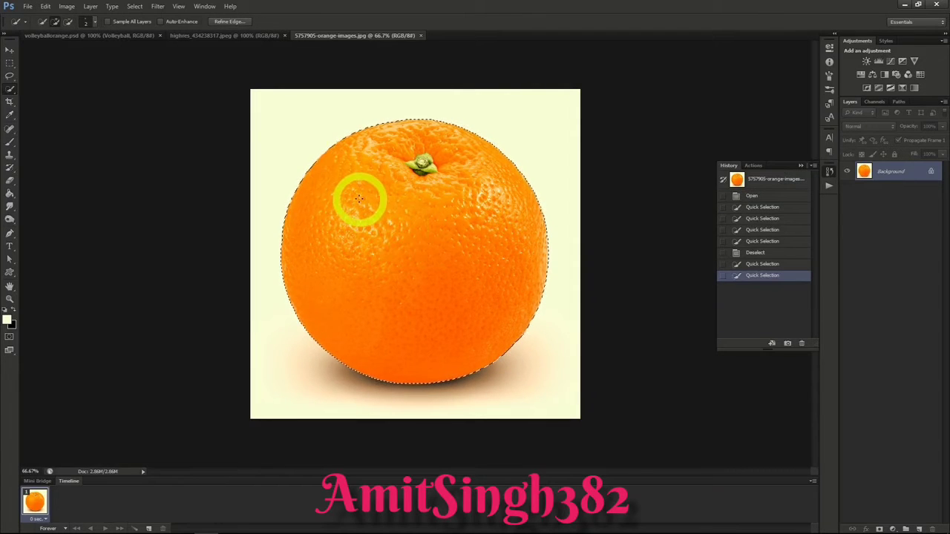
{"action": "key", "text": "ctrl+c"}
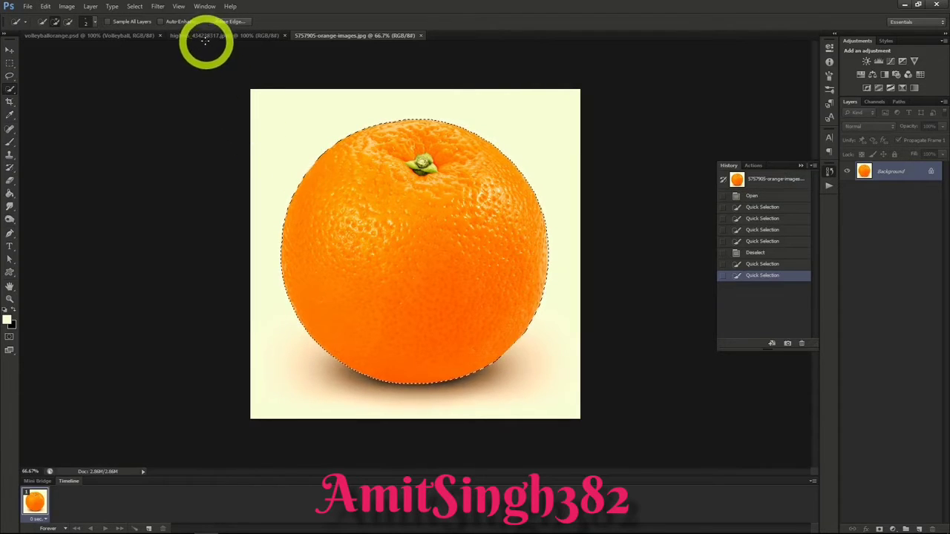
{"action": "left_click", "coordinate": [207, 36]}
{"action": "key", "text": "ctrl+v"}
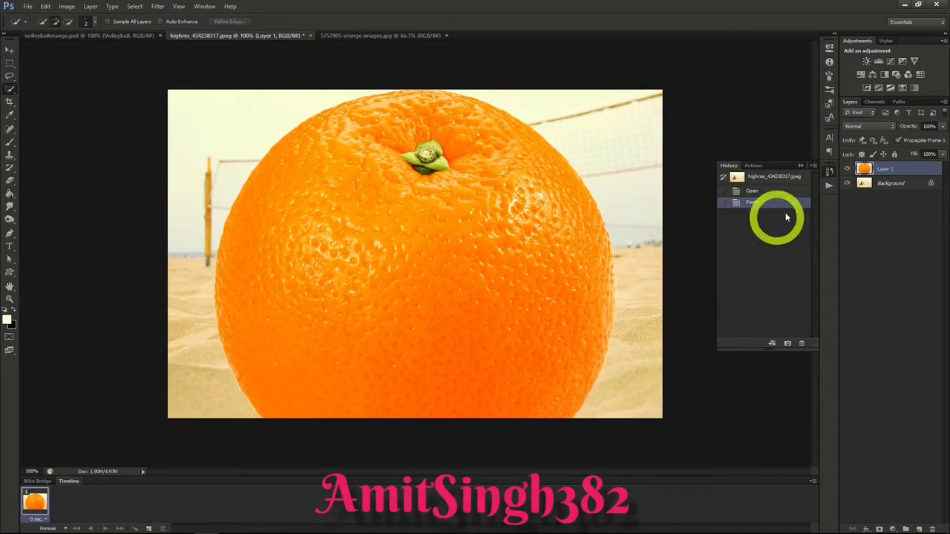
Step: Place a duplicate of the Background layer, named Background copy, above Layer 1 at 50% opacity
{"action": "left_click", "coordinate": [880, 184]}
{"action": "right_click", "coordinate": [880, 186]}
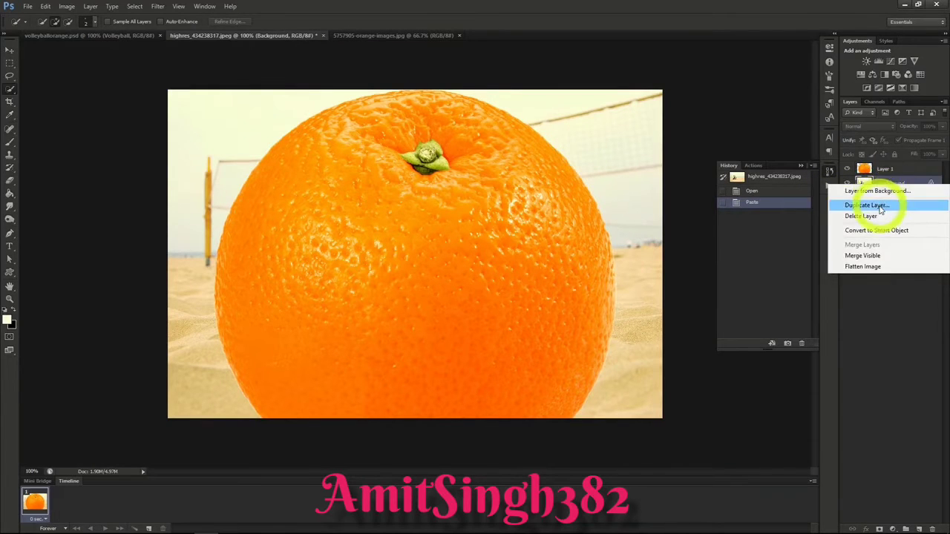
{"action": "left_click", "coordinate": [879, 203]}
{"action": "left_click", "coordinate": [562, 162]}
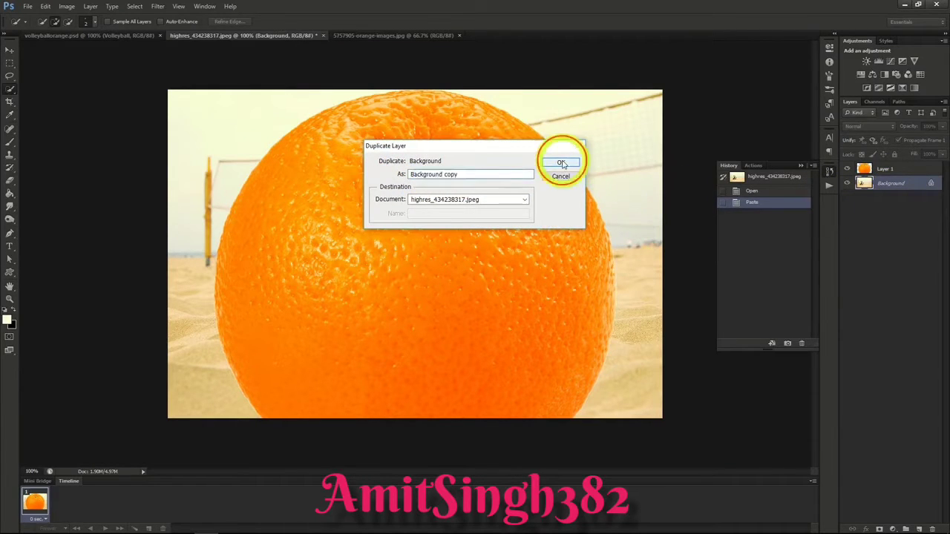
{"action": "left_click_drag", "start_coordinate": [884, 167], "coordinate": [885, 170]}
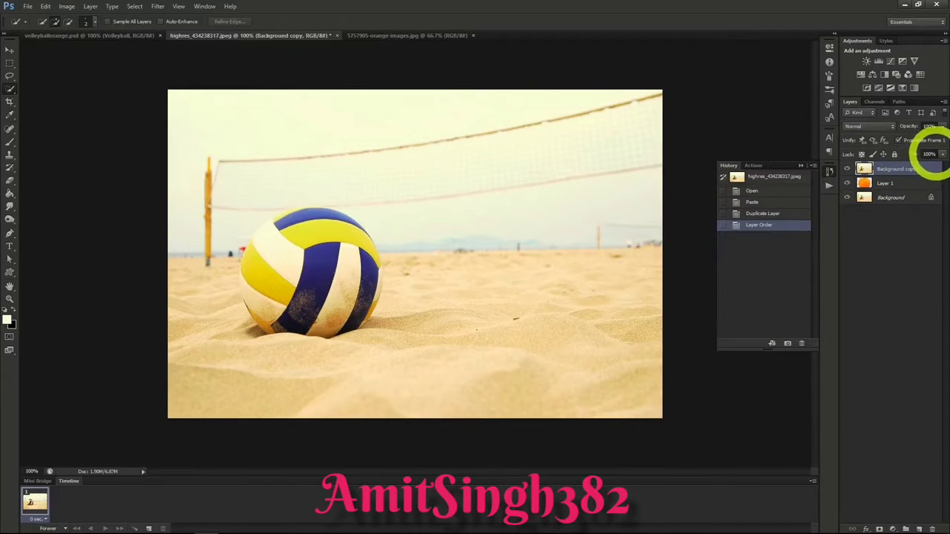
{"action": "key", "text": "5"}
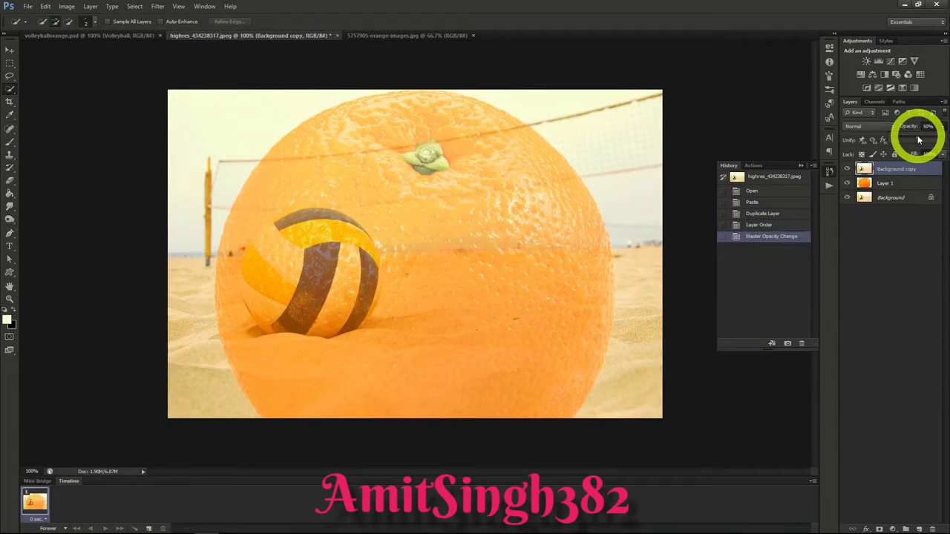
Step: Scale the orange on Layer 1 down with its aspect ratio maintained and position it to match the volleyball
{"action": "left_click", "coordinate": [896, 184]}
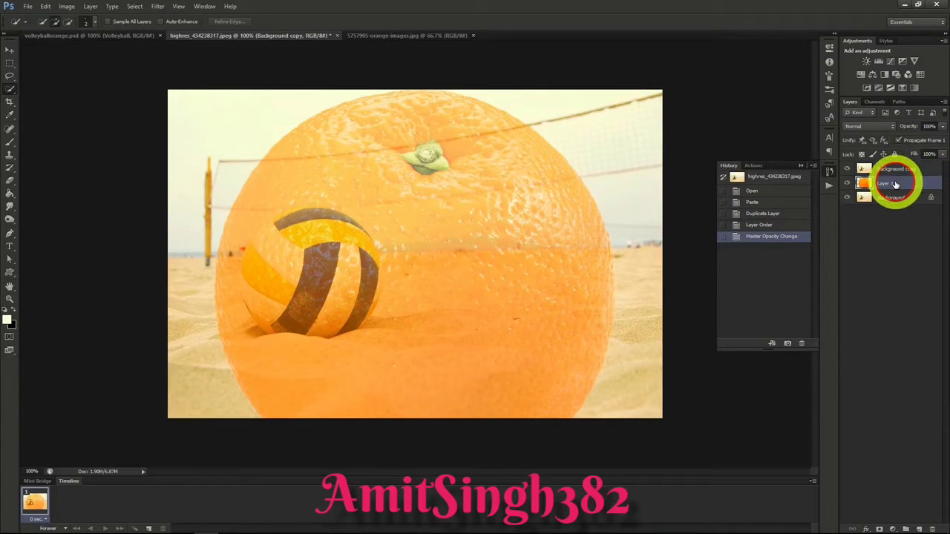
{"action": "left_click", "coordinate": [5, 53]}
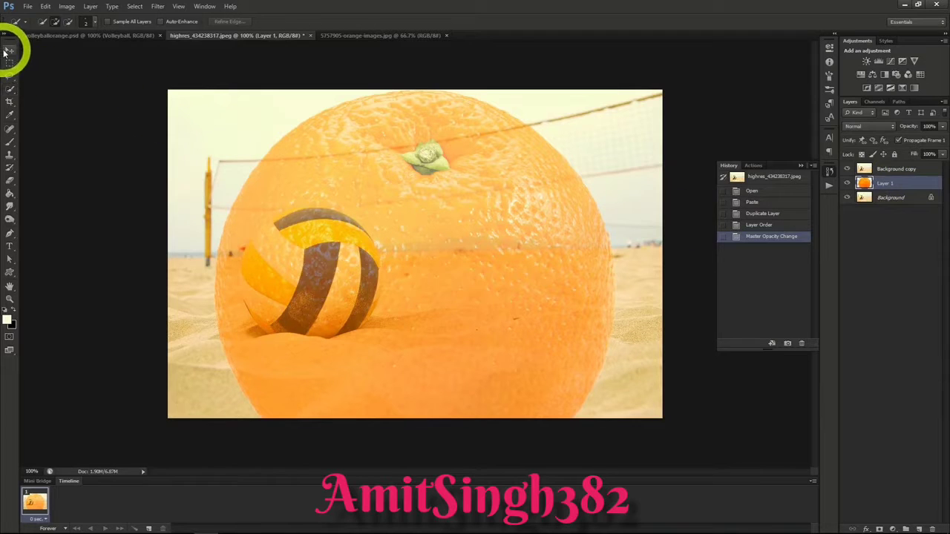
{"action": "left_click", "coordinate": [213, 89]}
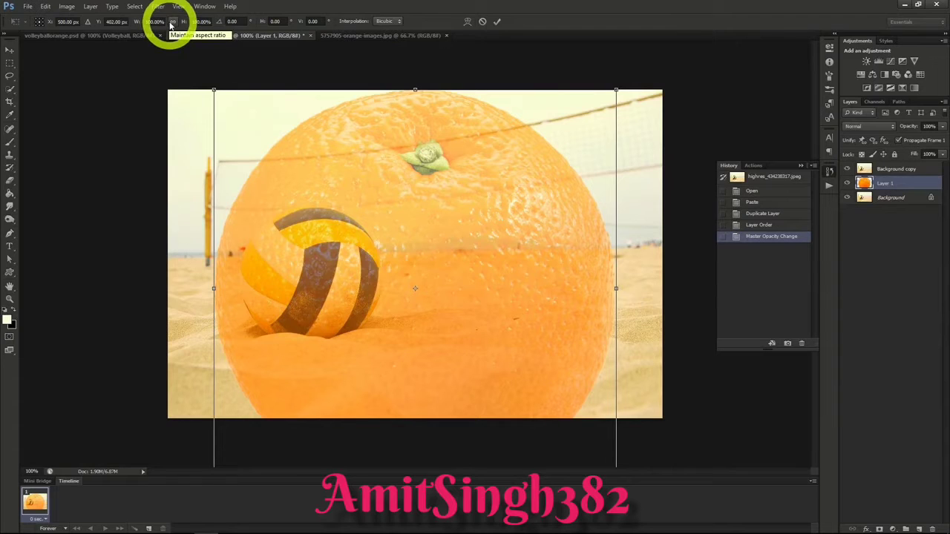
{"action": "left_click", "coordinate": [171, 22]}
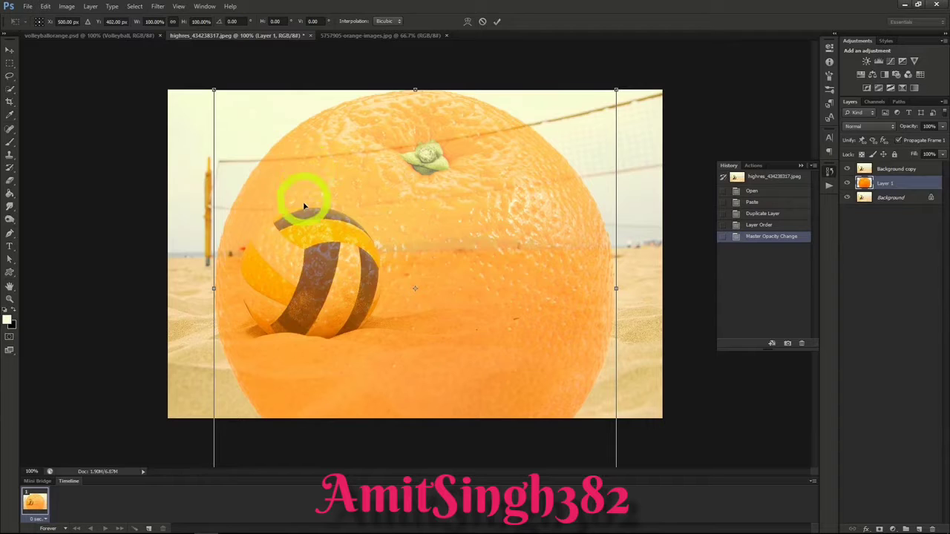
{"action": "left_click_drag", "start_coordinate": [213, 91], "coordinate": [421, 311]}
{"action": "left_click_drag", "start_coordinate": [502, 349], "coordinate": [304, 254]}
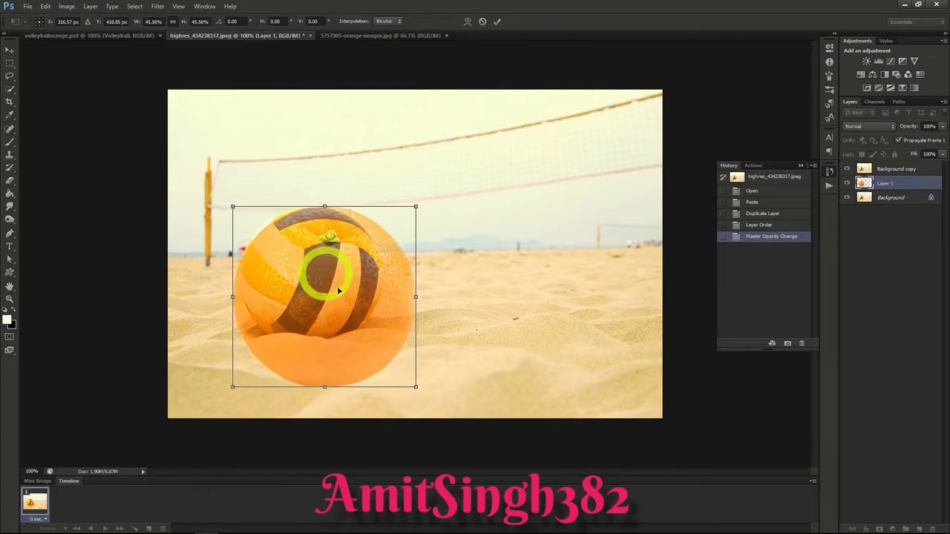
{"action": "left_click_drag", "start_coordinate": [416, 387], "coordinate": [377, 347]}
{"action": "left_click_drag", "start_coordinate": [317, 314], "coordinate": [323, 315]}
{"action": "left_click", "coordinate": [10, 49]}
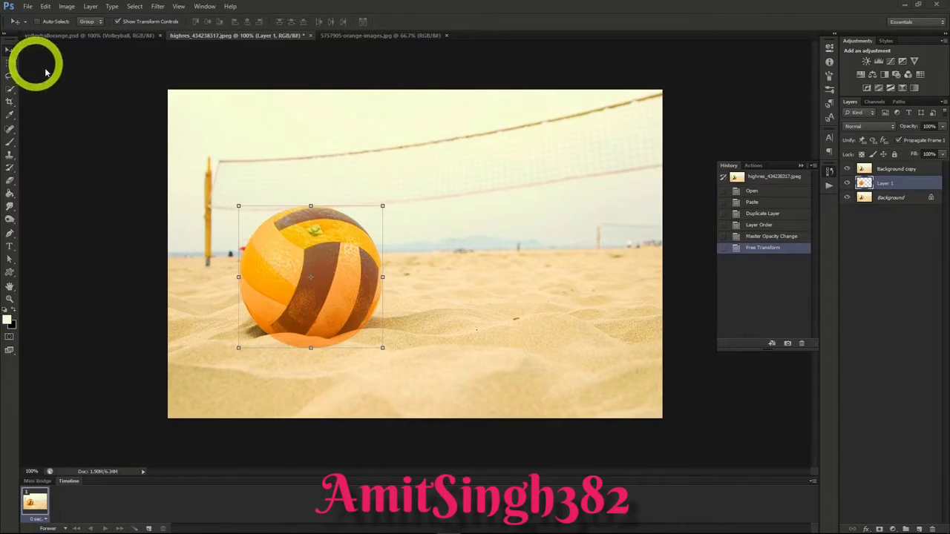
Step: Load the orange's outline on Layer 1 as a selection and use it to mask the Background copy layer
{"action": "left_click", "coordinate": [863, 184], "text": "ctrl"}
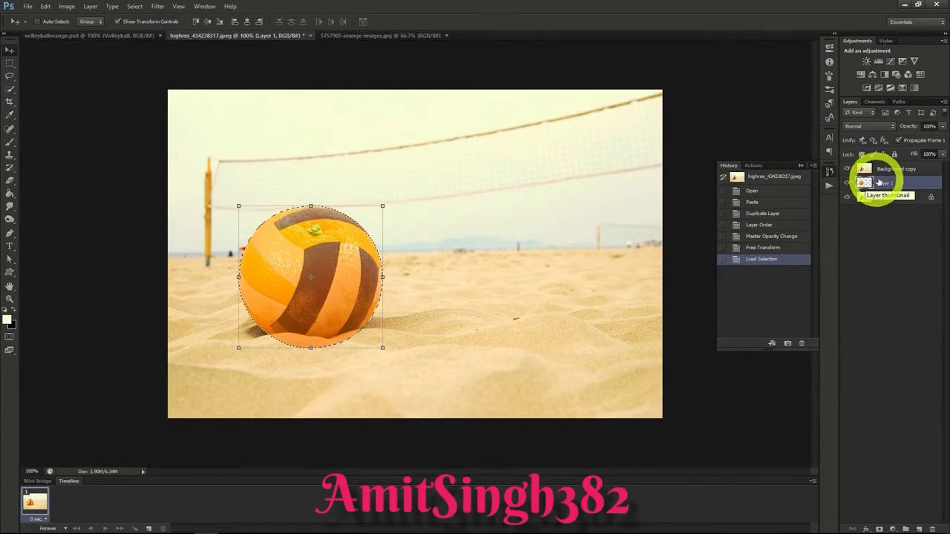
{"action": "left_click", "coordinate": [896, 167]}
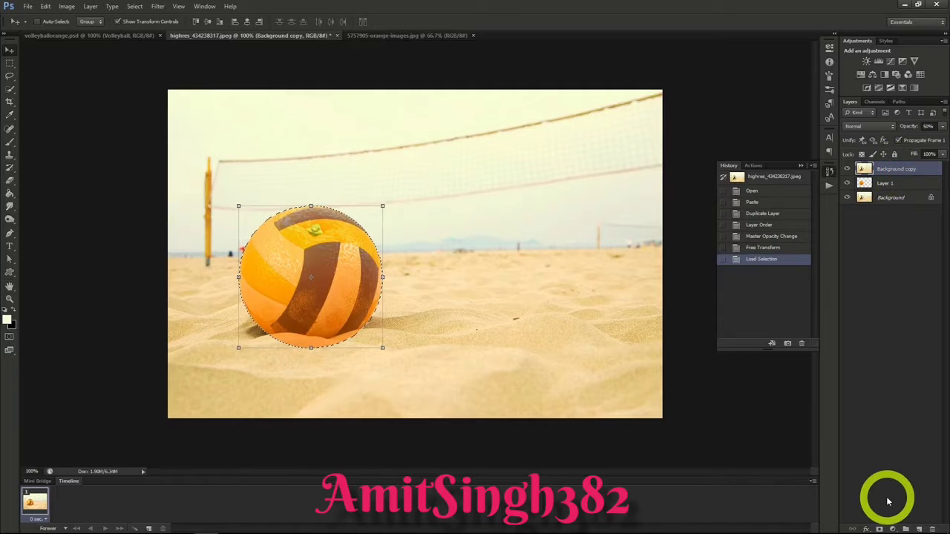
{"action": "left_click", "coordinate": [878, 529]}
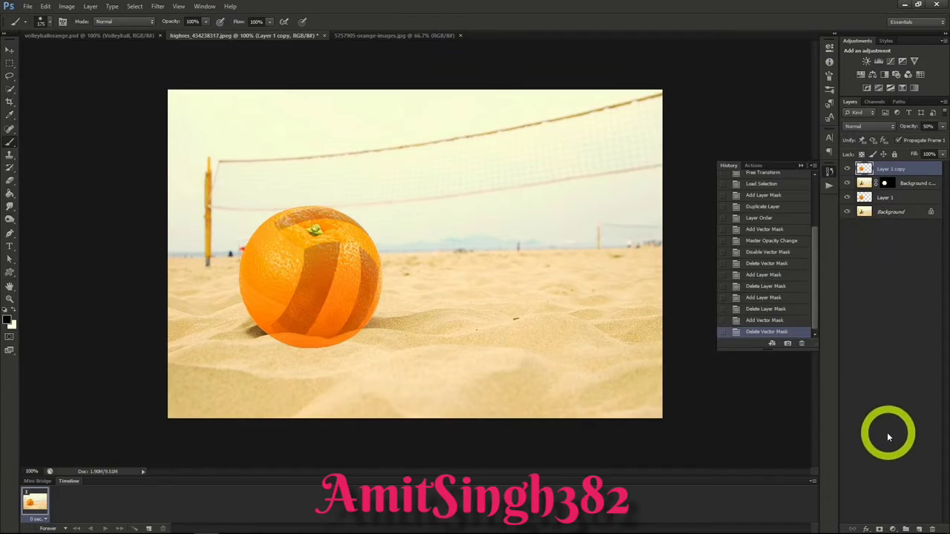
Step: Add a black mask to Layer 1 copy and paint white inside the Quick Selection to reveal orange peel on the ball's left yellow panel
{"action": "left_click", "coordinate": [880, 529], "text": "alt"}
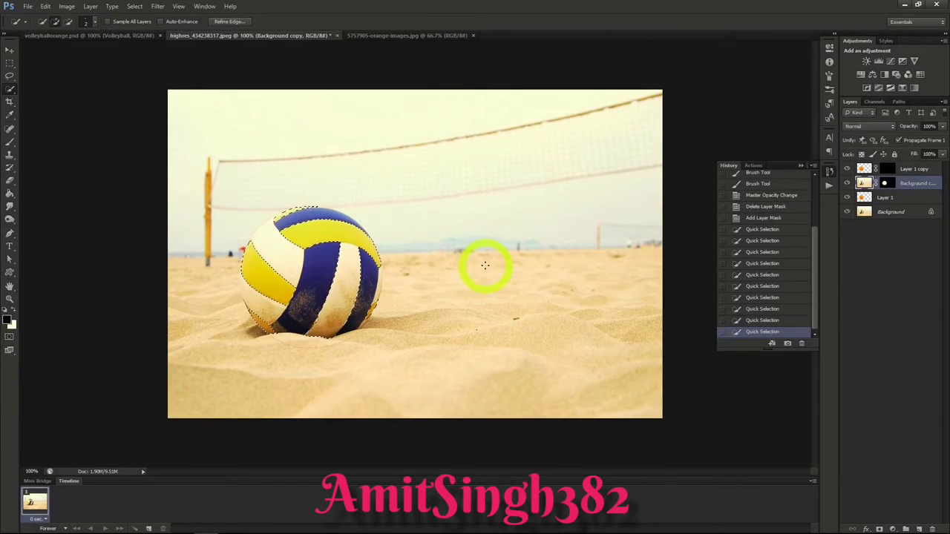
{"action": "left_click", "coordinate": [10, 142]}
{"action": "mouse_move", "coordinate": [282, 298]}
{"action": "left_mouse_down"}
{"action": "mouse_move", "coordinate": [247, 278]}
{"action": "mouse_move", "coordinate": [250, 248]}
{"action": "mouse_move", "coordinate": [290, 292]}
{"action": "mouse_move", "coordinate": [283, 301]}
{"action": "mouse_move", "coordinate": [249, 285]}
{"action": "mouse_move", "coordinate": [252, 266]}
{"action": "mouse_move", "coordinate": [272, 294]}
{"action": "left_mouse_up"}
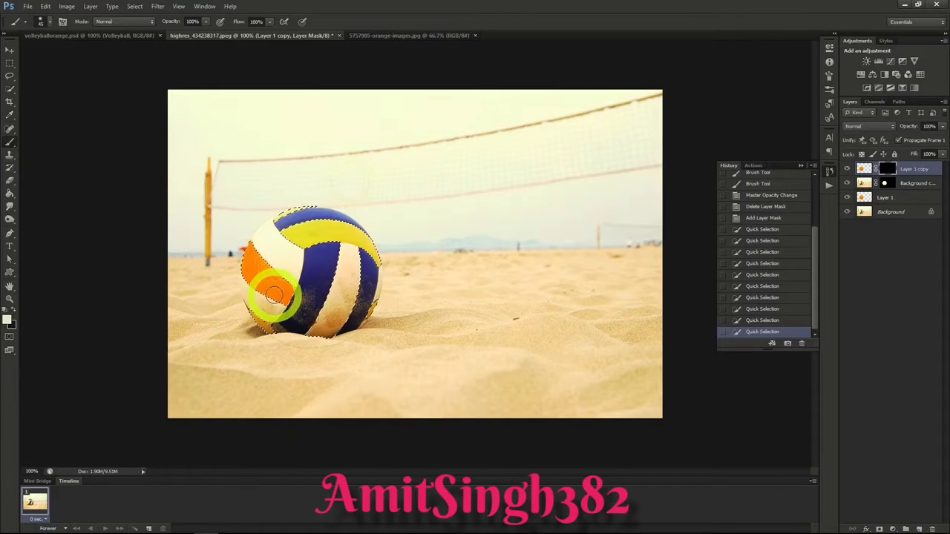
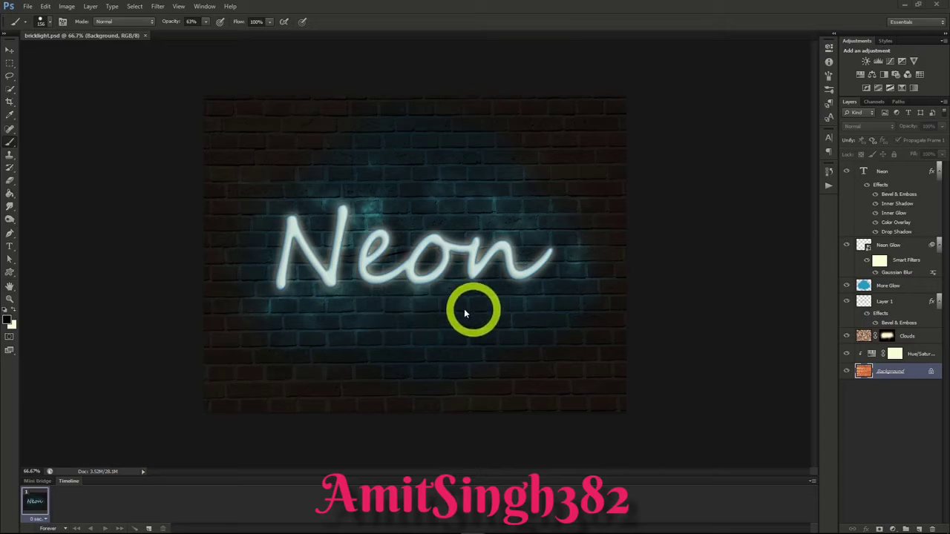
Step: Duplicate the brick wall Background layer from bricklight.psd into a new document
{"action": "right_click", "coordinate": [885, 371]}
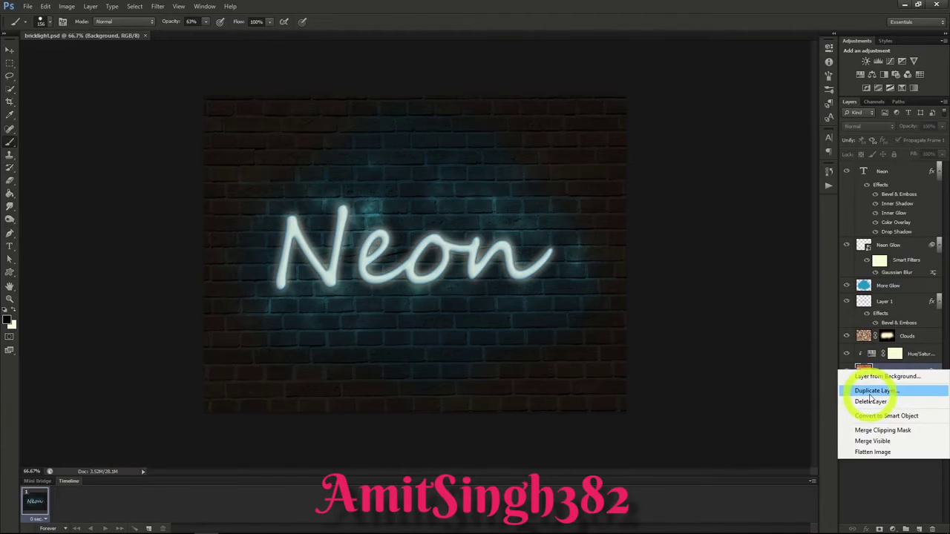
{"action": "left_click", "coordinate": [869, 391]}
{"action": "left_click", "coordinate": [468, 199]}
{"action": "left_click", "coordinate": [455, 214]}
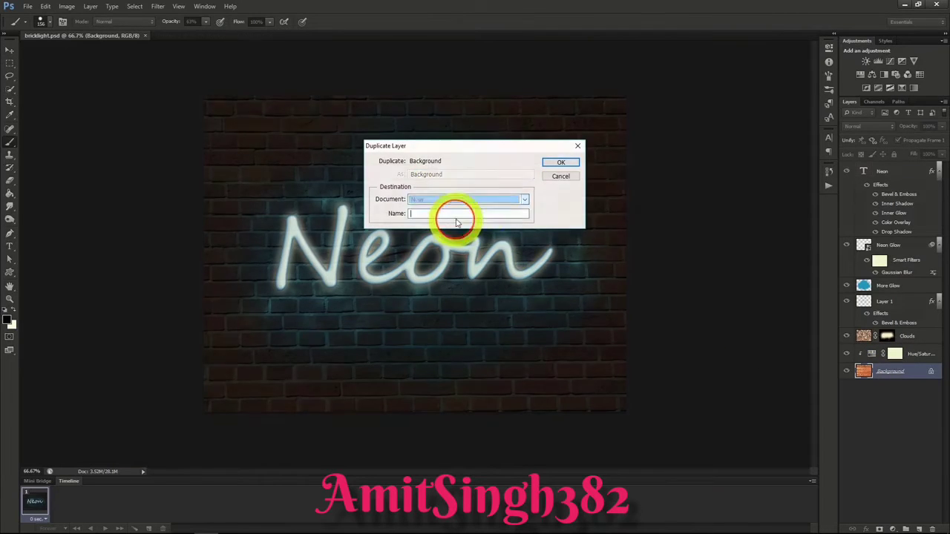
{"action": "left_click", "coordinate": [564, 162]}
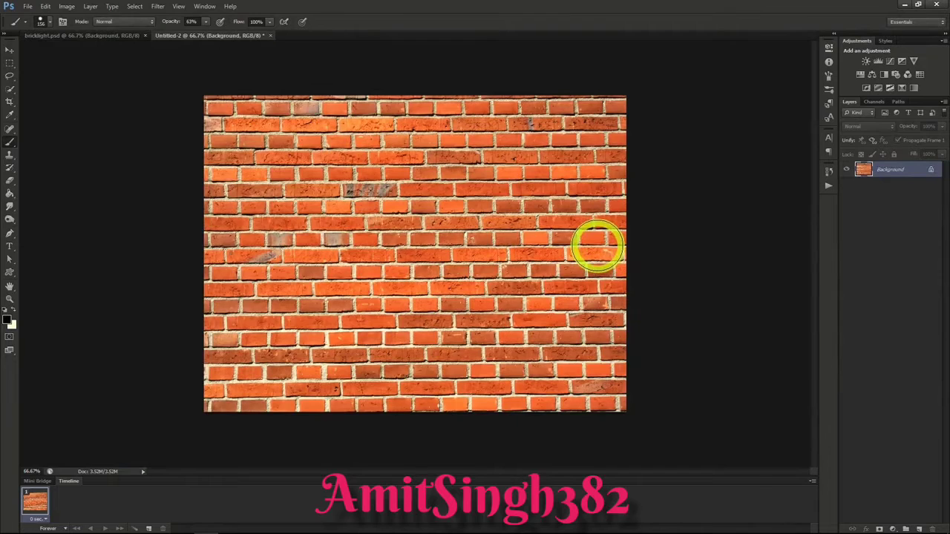
Step: Add the text "Neon" in Segoe Script Regular, size it to 282.12 pt and center it on the brick wall
{"action": "left_click", "coordinate": [829, 138]}
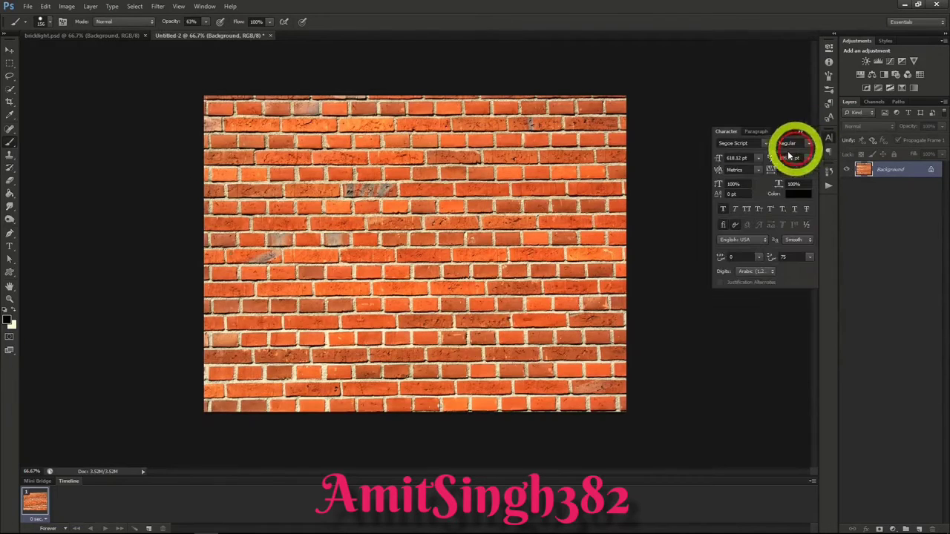
{"action": "key", "text": "t"}
{"action": "left_click", "coordinate": [322, 259]}
{"action": "type", "text": "Neon"}
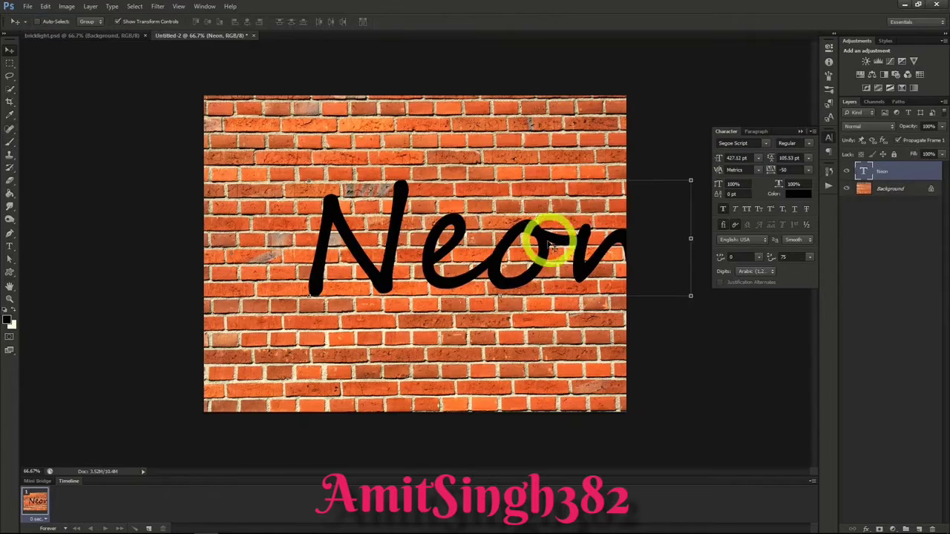
{"action": "left_click_drag", "start_coordinate": [547, 240], "coordinate": [493, 250]}
{"action": "left_click", "coordinate": [704, 157]}
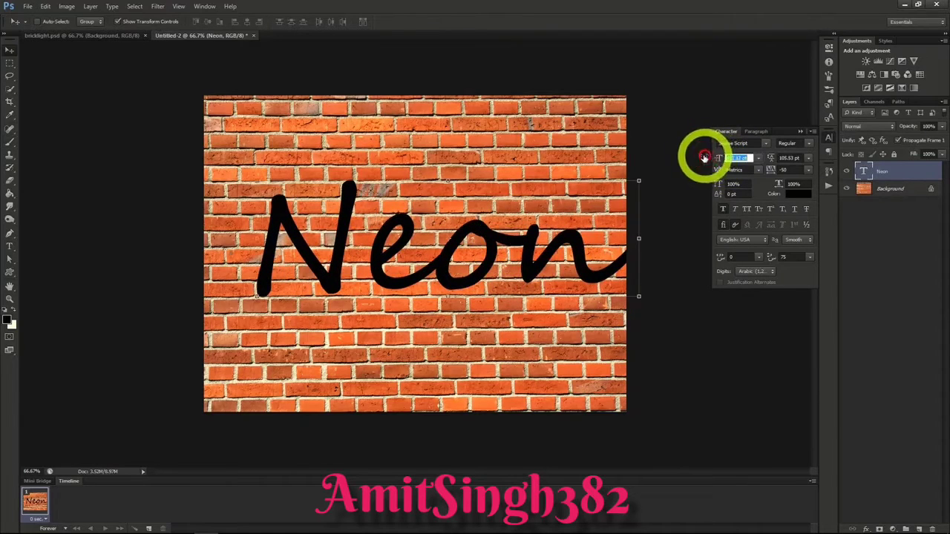
{"action": "left_click_drag", "start_coordinate": [703, 158], "coordinate": [500, 259]}
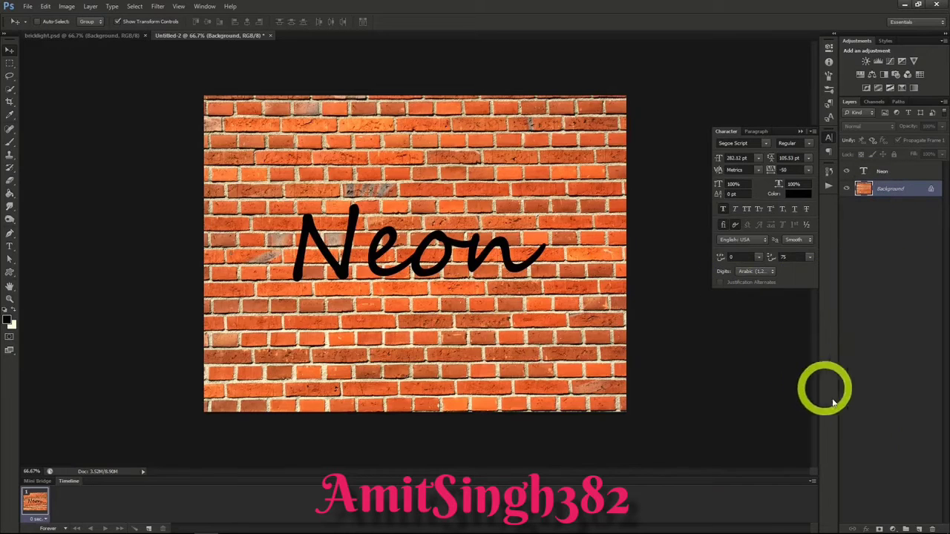
Step: Add a Hue/Saturation adjustment layer above the Background with Saturation -70 and Lightness -87 to darken the bricks
{"action": "left_click", "coordinate": [90, 7]}
{"action": "mouse_move", "coordinate": [121, 92]}
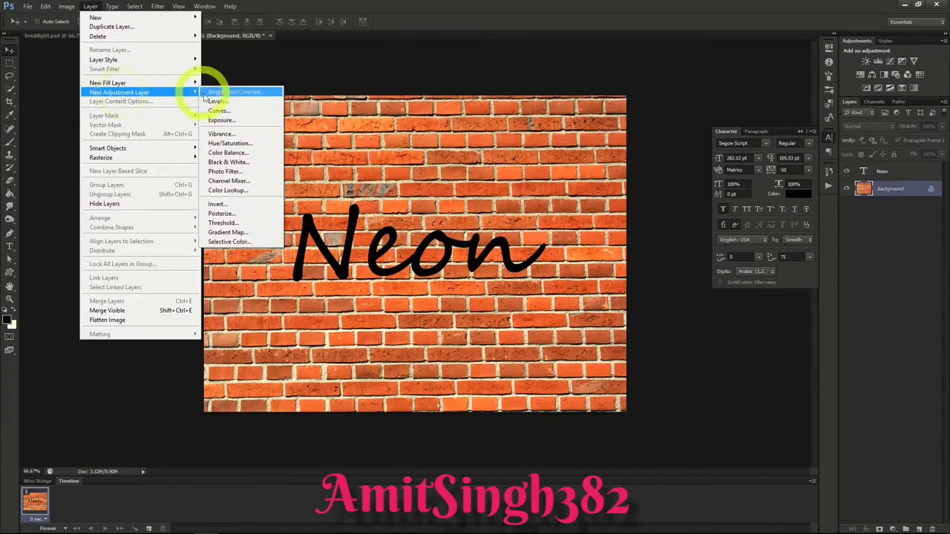
{"action": "left_click", "coordinate": [220, 144]}
{"action": "left_click", "coordinate": [558, 169]}
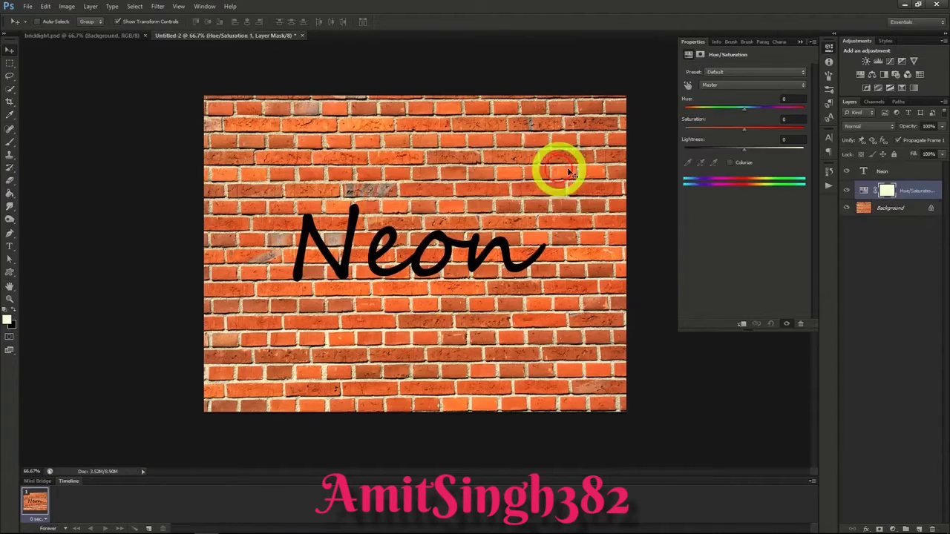
{"action": "left_click_drag", "start_coordinate": [742, 127], "coordinate": [691, 152]}
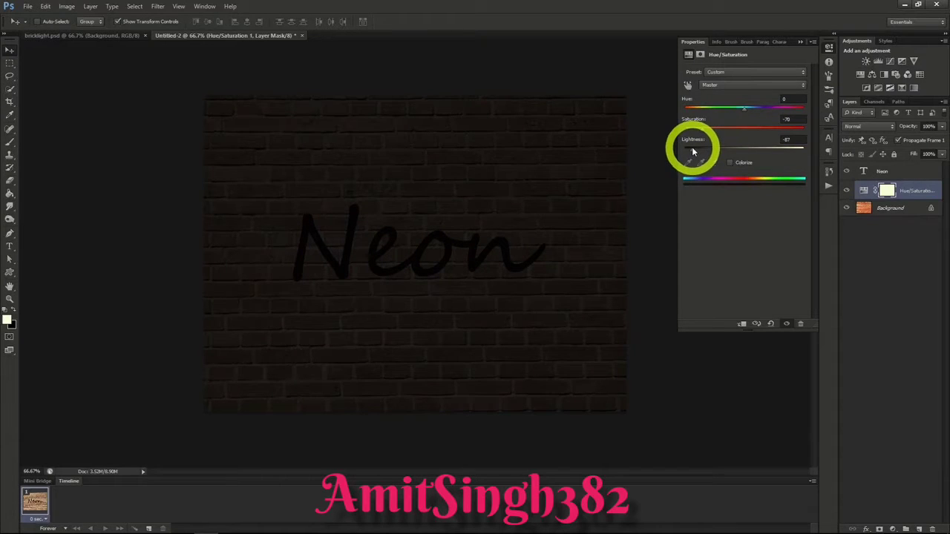
Step: Create a new layer above the Hue/Saturation adjustment and fill it with the Clouds render filter
{"action": "left_click", "coordinate": [863, 190]}
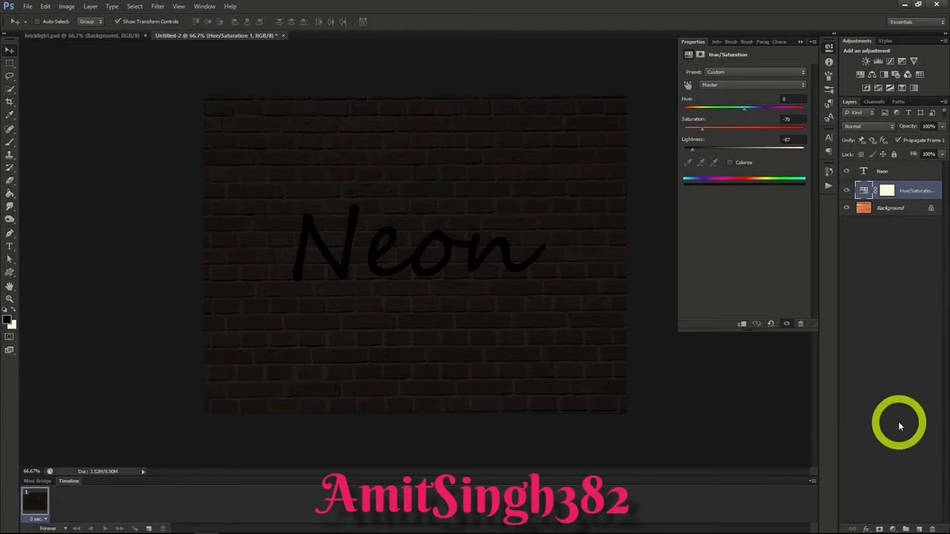
{"action": "left_click", "coordinate": [918, 528]}
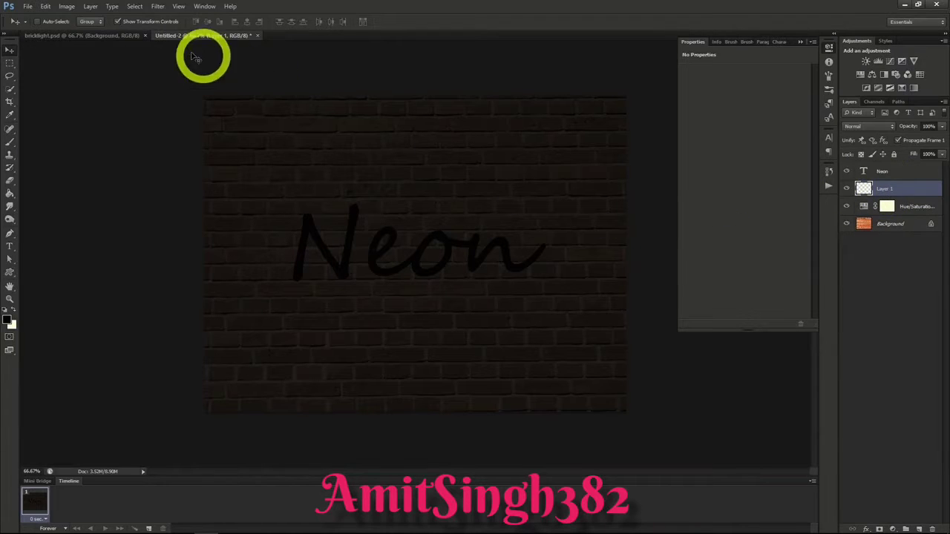
{"action": "left_click", "coordinate": [157, 6]}
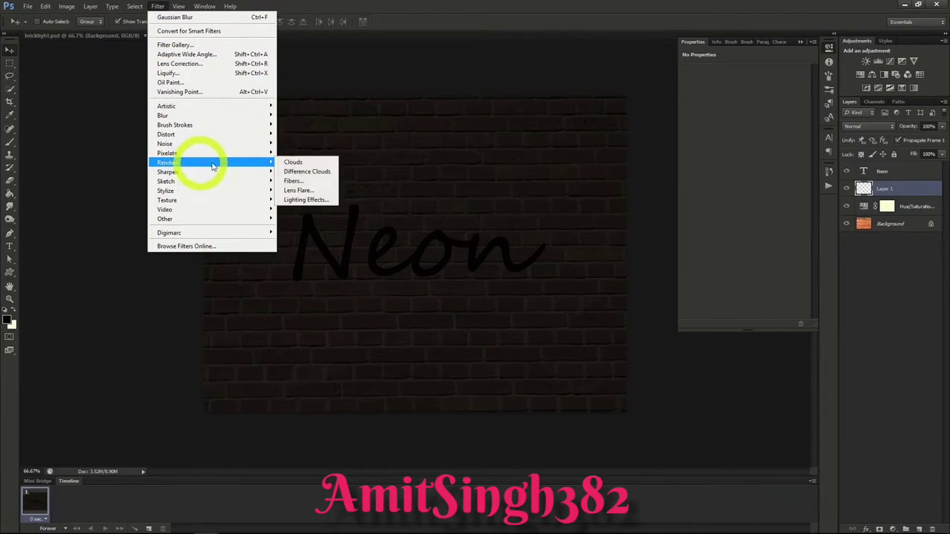
{"action": "left_click", "coordinate": [297, 163]}
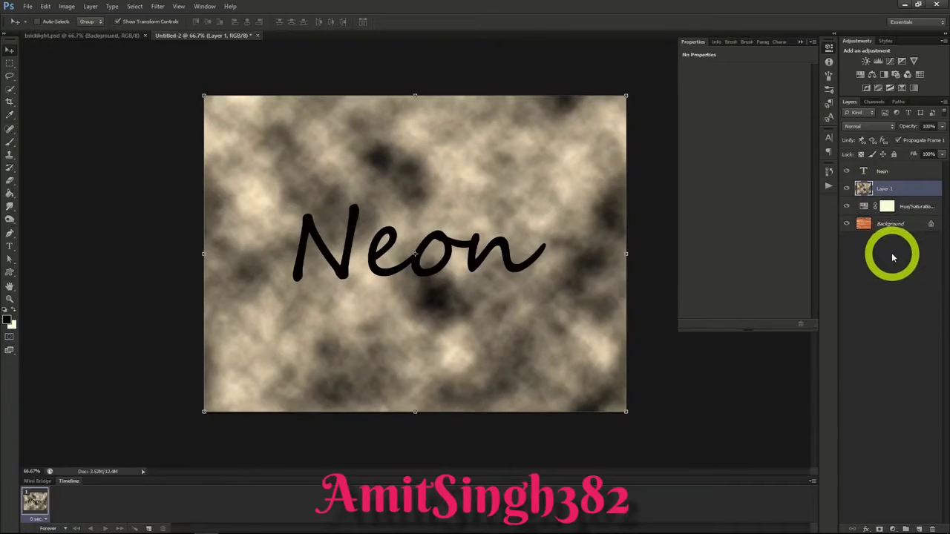
Step: Add a black layer mask to the clouds on Layer 1 and set the layer's blending mode to Divide
{"action": "left_click", "coordinate": [879, 528], "text": "alt"}
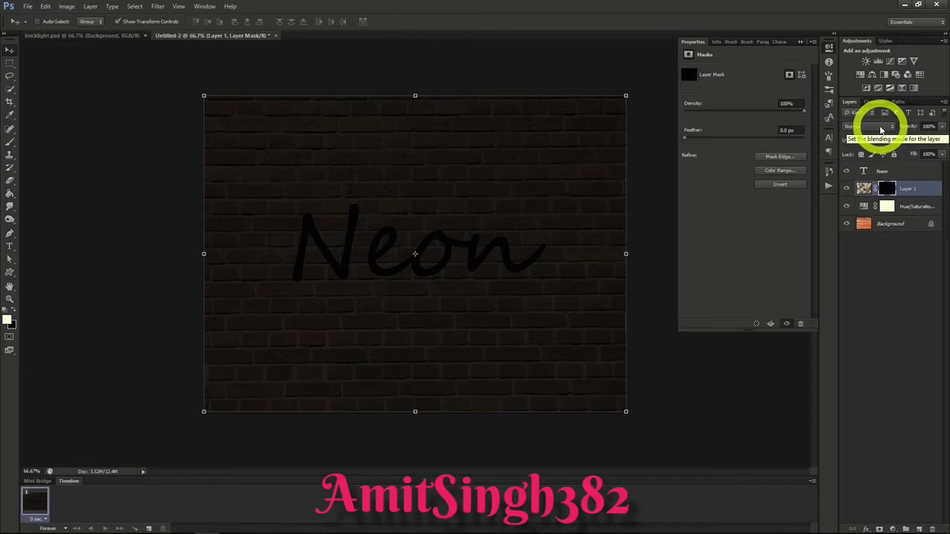
{"action": "left_click", "coordinate": [881, 128]}
{"action": "left_click", "coordinate": [851, 352]}
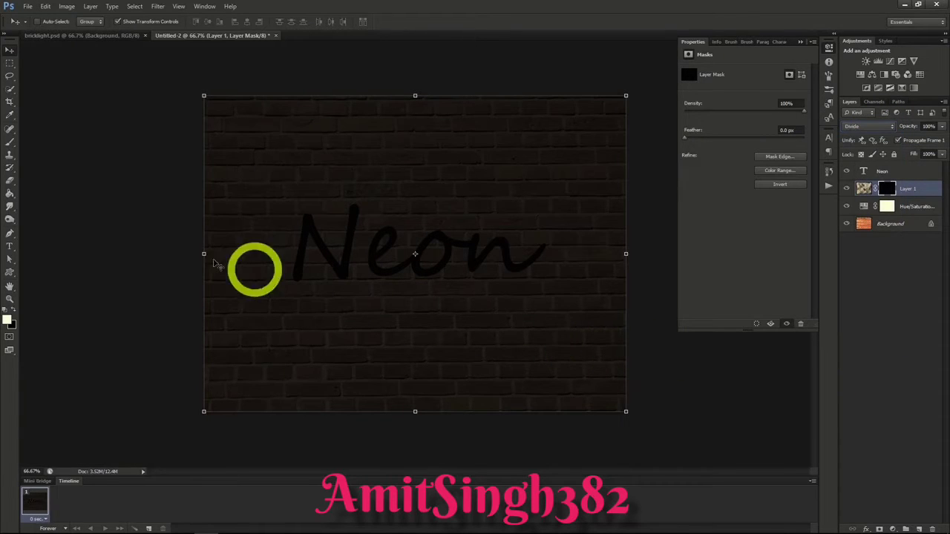
Step: Paint Layer 1's mask around the lettering with a soft 156 px brush at 50% opacity to reveal light on the bricks
{"action": "left_click", "coordinate": [10, 144]}
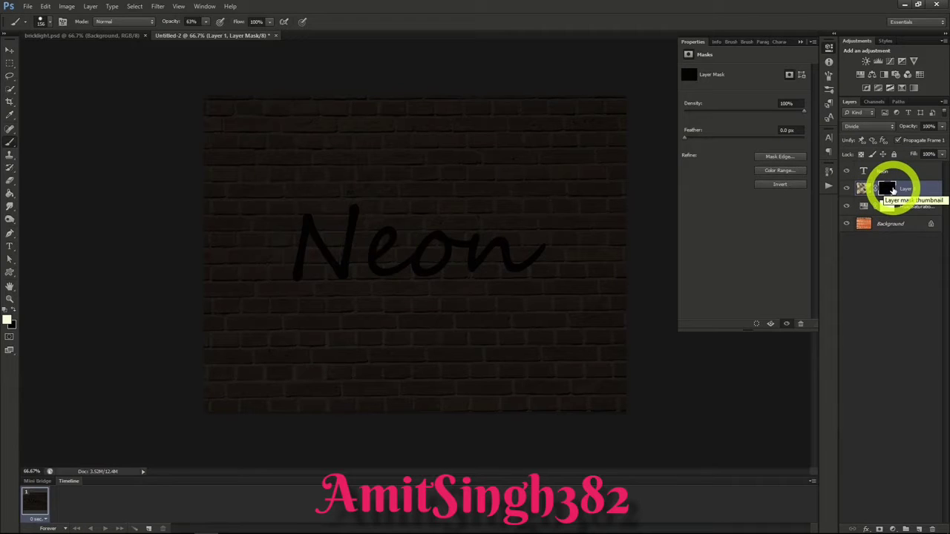
{"action": "left_click", "coordinate": [205, 23]}
{"action": "left_click_drag", "start_coordinate": [204, 28], "coordinate": [200, 34]}
{"action": "left_click", "coordinate": [49, 22]}
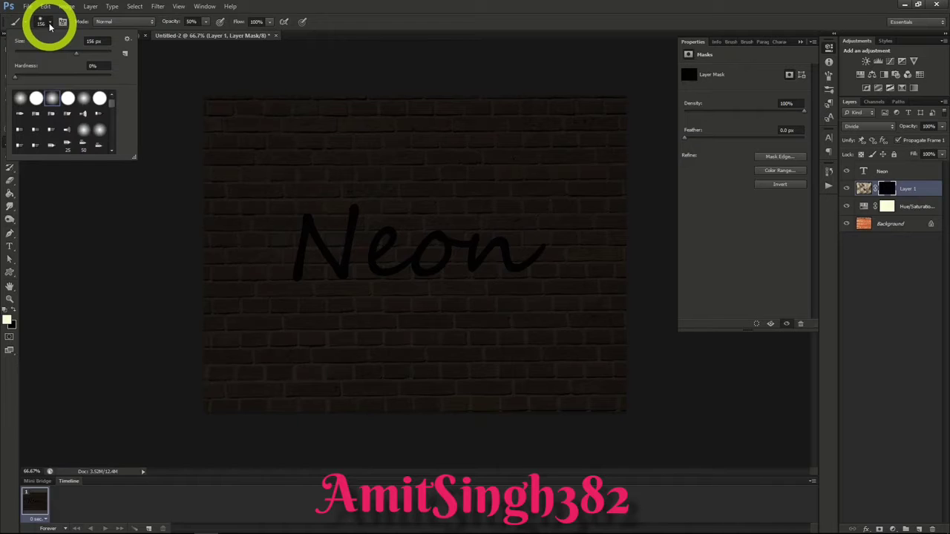
{"action": "left_click", "coordinate": [49, 24]}
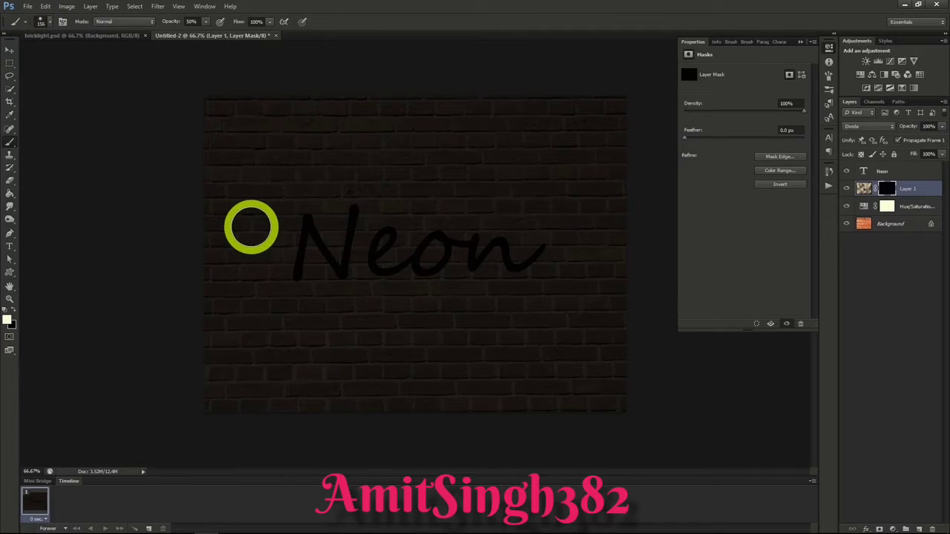
{"action": "mouse_move", "coordinate": [252, 228]}
{"action": "left_mouse_down"}
{"action": "mouse_move", "coordinate": [311, 210]}
{"action": "mouse_move", "coordinate": [272, 269]}
{"action": "mouse_move", "coordinate": [373, 236]}
{"action": "mouse_move", "coordinate": [373, 269]}
{"action": "mouse_move", "coordinate": [410, 258]}
{"action": "mouse_move", "coordinate": [431, 268]}
{"action": "mouse_move", "coordinate": [389, 237]}
{"action": "mouse_move", "coordinate": [471, 217]}
{"action": "mouse_move", "coordinate": [522, 267]}
{"action": "mouse_move", "coordinate": [584, 255]}
{"action": "mouse_move", "coordinate": [504, 210]}
{"action": "mouse_move", "coordinate": [474, 212]}
{"action": "mouse_move", "coordinate": [516, 296]}
{"action": "mouse_move", "coordinate": [459, 222]}
{"action": "mouse_move", "coordinate": [378, 227]}
{"action": "mouse_move", "coordinate": [363, 297]}
{"action": "left_mouse_up"}
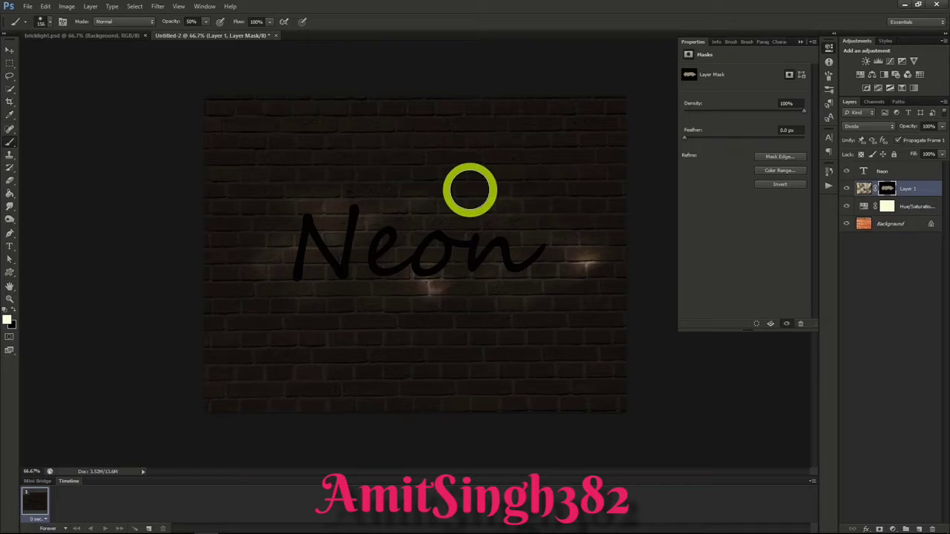
Step: Color the Neon text blue and give it a Bevel & Emboss with depth 185%, size 3 px and soften 16 px
{"action": "left_click", "coordinate": [887, 172]}
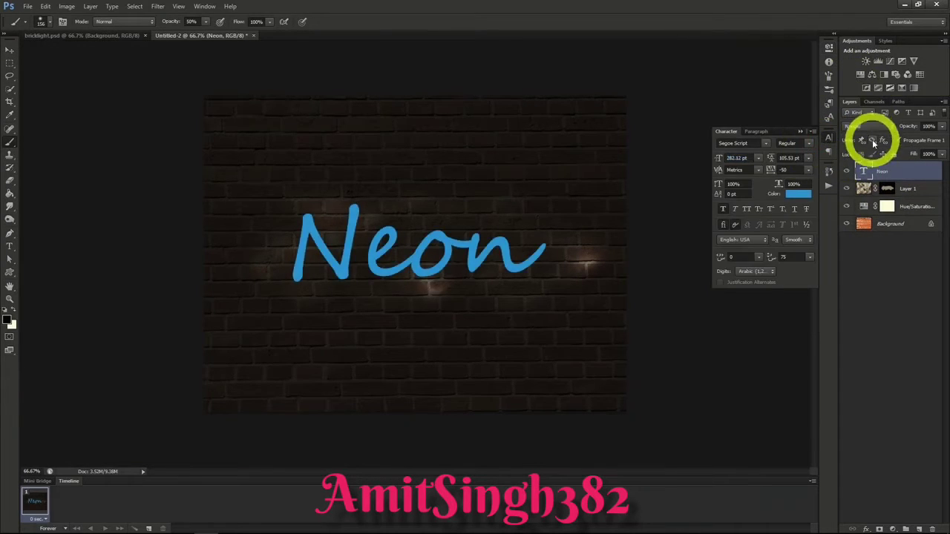
{"action": "right_click", "coordinate": [885, 168]}
{"action": "left_click", "coordinate": [848, 180]}
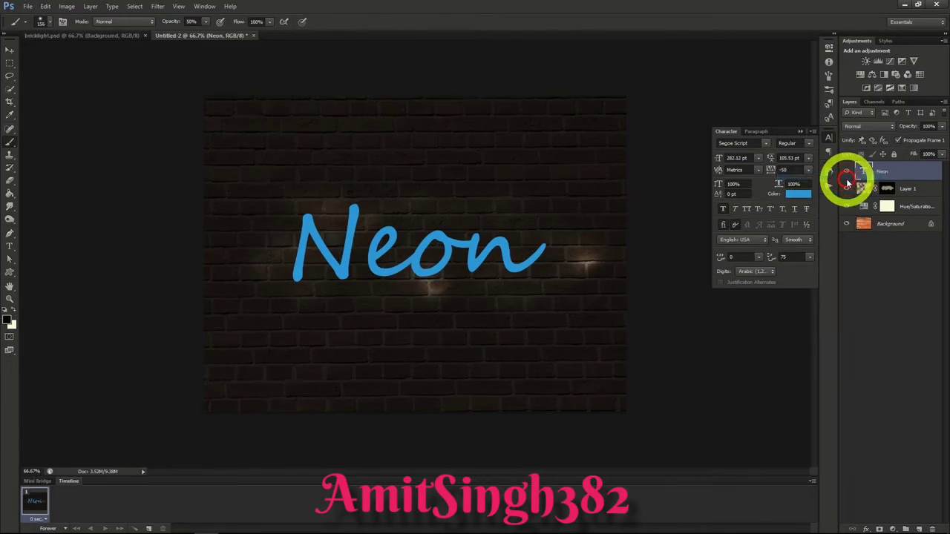
{"action": "left_click", "coordinate": [601, 147]}
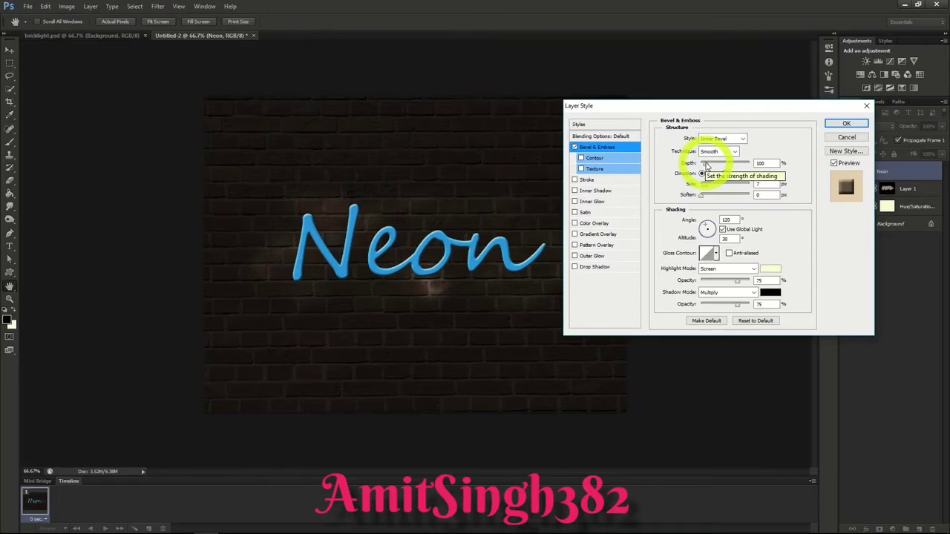
{"action": "left_click", "coordinate": [710, 164]}
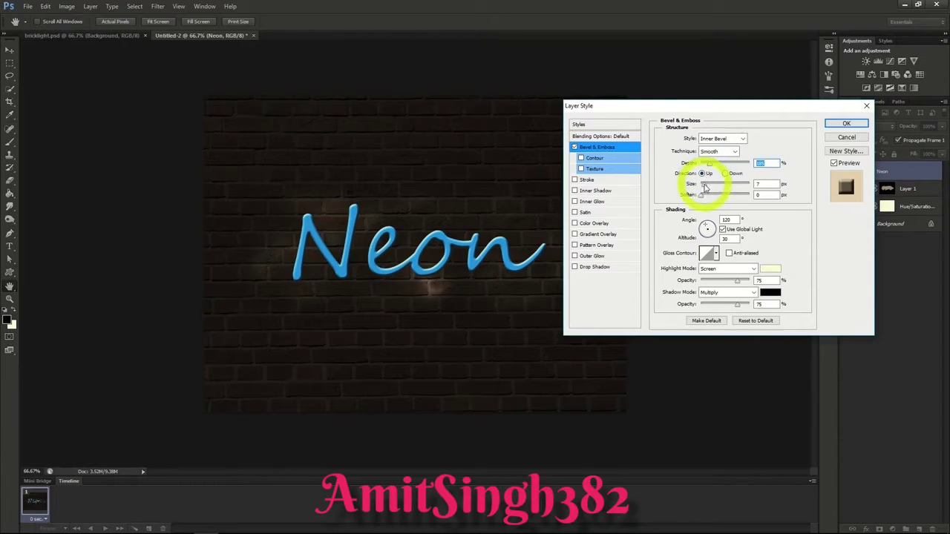
{"action": "left_click", "coordinate": [703, 185]}
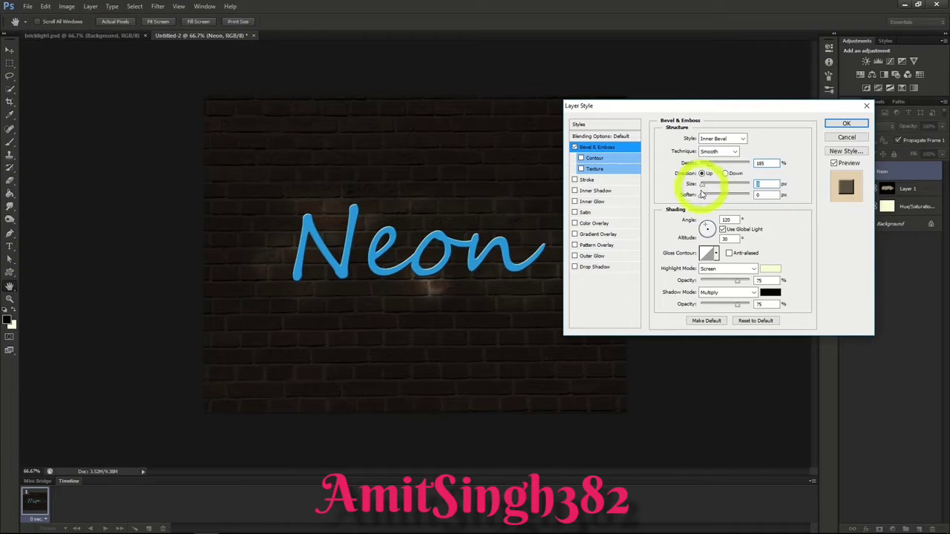
{"action": "left_click_drag", "start_coordinate": [703, 194], "coordinate": [798, 170]}
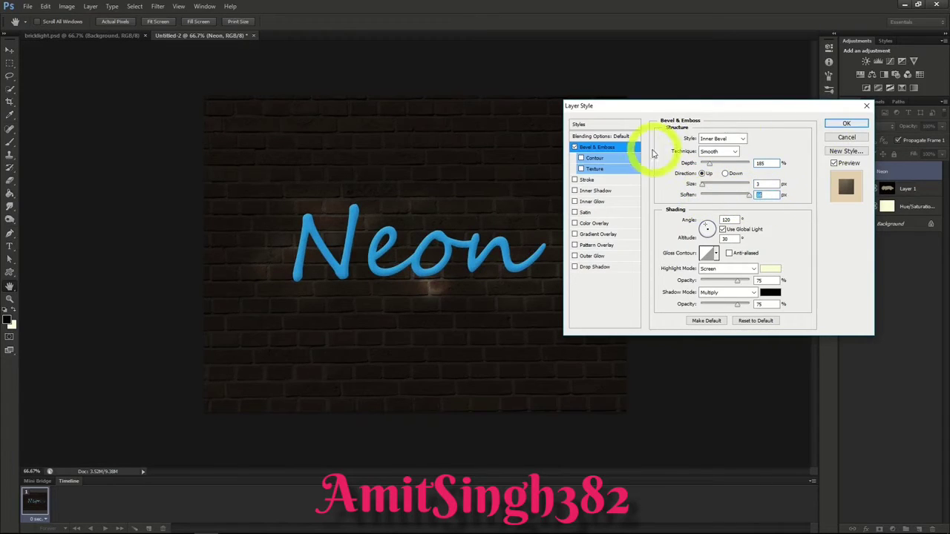
Step: Add an Inner Shadow with 40% opacity and 5 px distance to the Neon text, plus an Inner Glow with its source at Center
{"action": "left_click", "coordinate": [594, 192]}
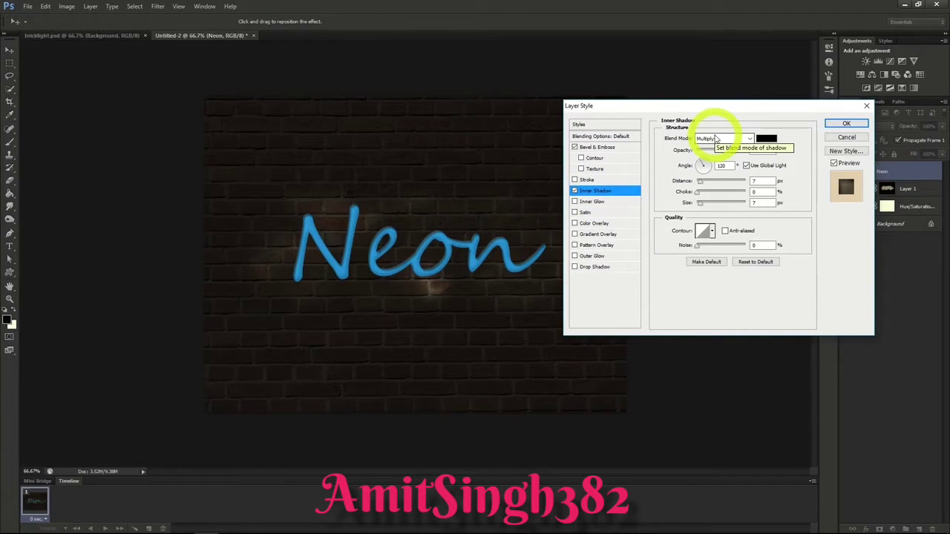
{"action": "left_click_drag", "start_coordinate": [729, 152], "coordinate": [718, 151]}
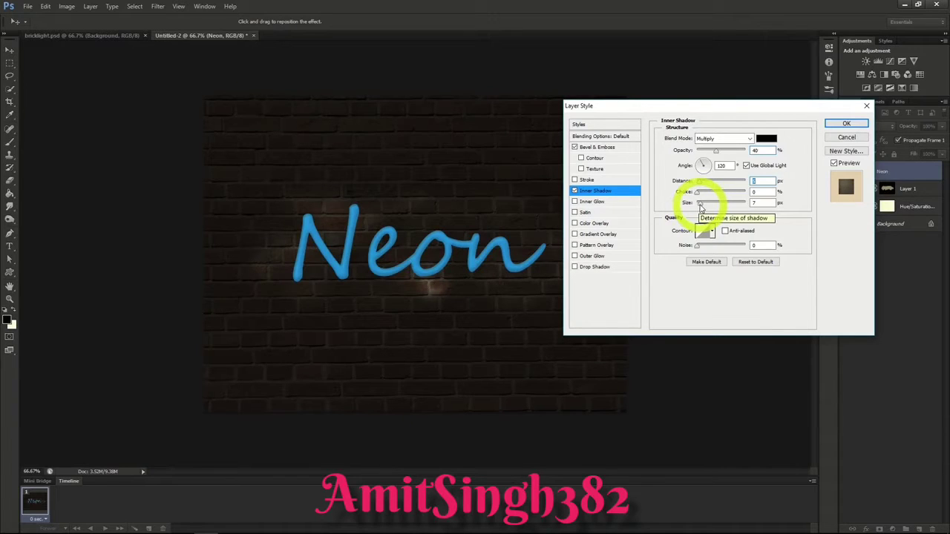
{"action": "left_click", "coordinate": [593, 202]}
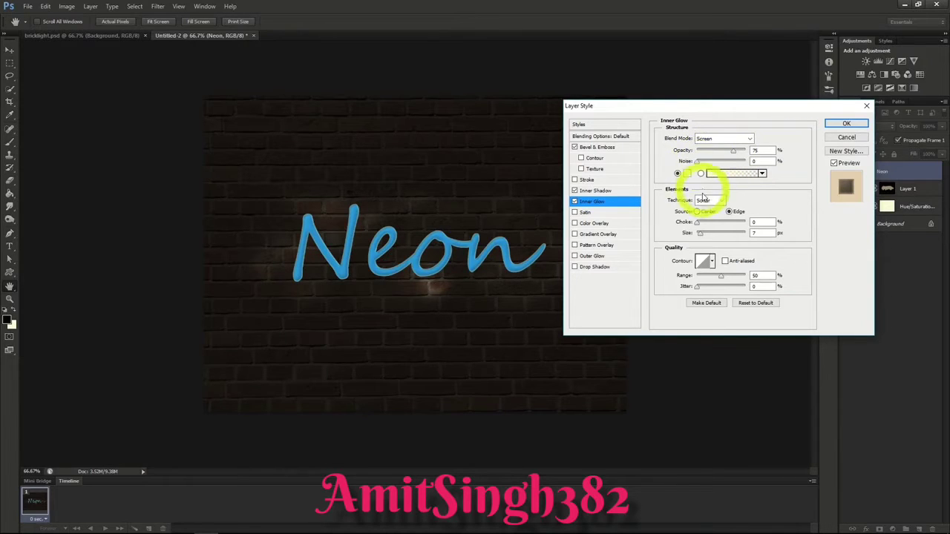
{"action": "left_click", "coordinate": [700, 236]}
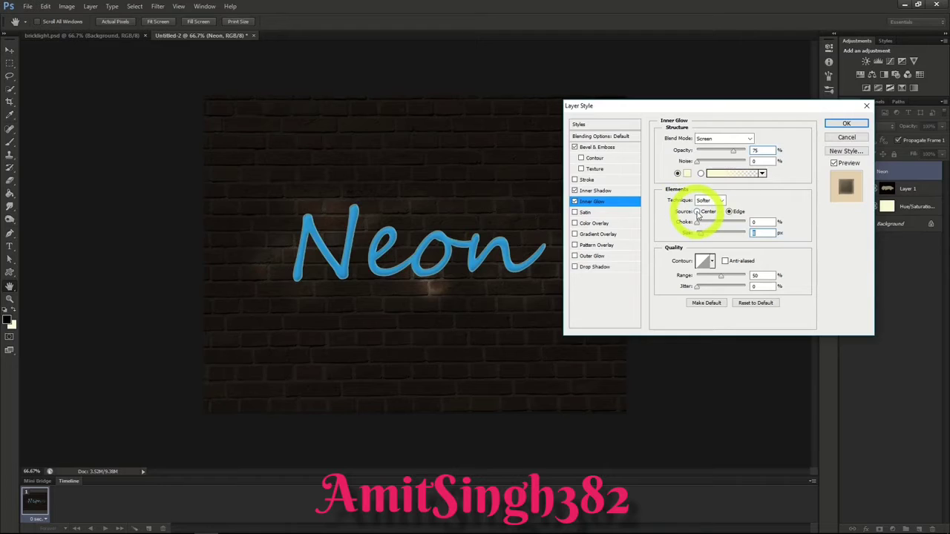
{"action": "left_click", "coordinate": [698, 211]}
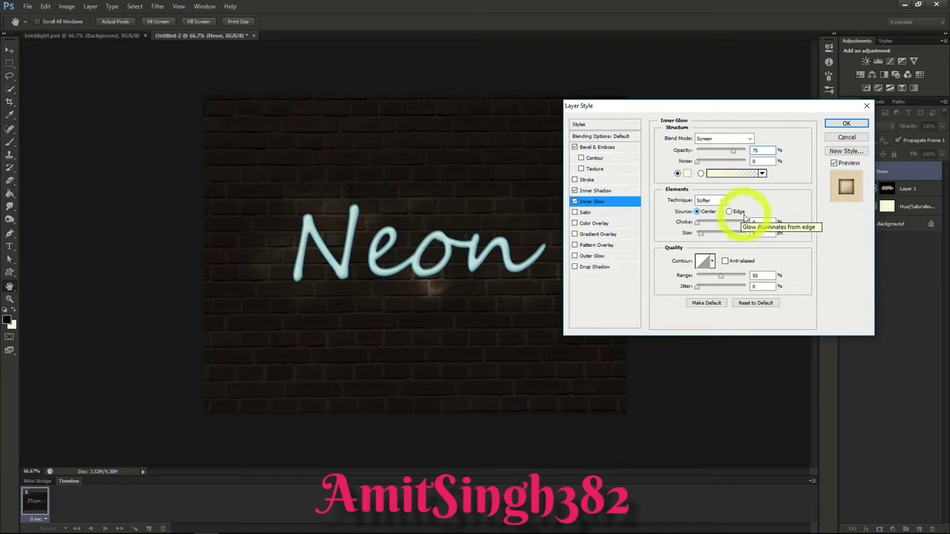
{"action": "left_click", "coordinate": [759, 111]}
{"action": "left_click", "coordinate": [846, 123]}
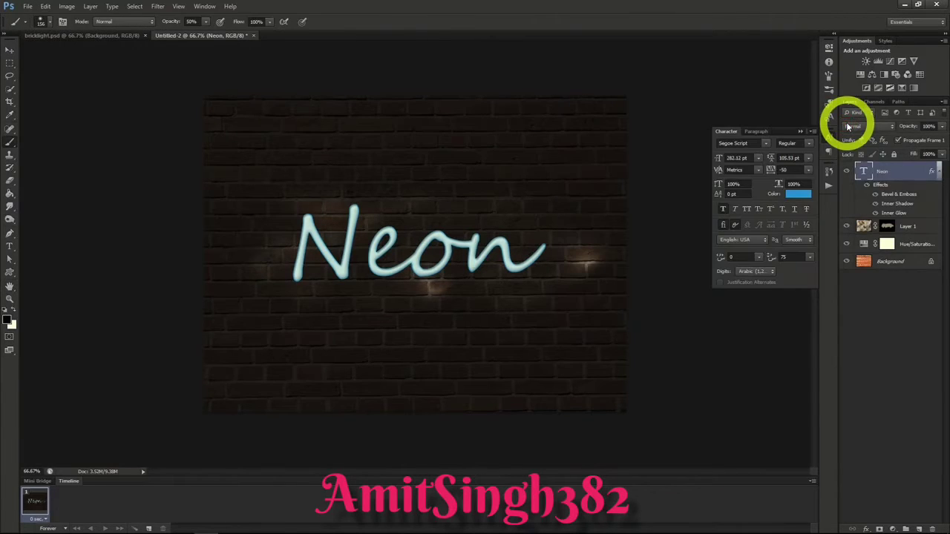
Step: Duplicate the Neon text layer as Neon copy and place the duplicate below the original
{"action": "right_click", "coordinate": [884, 176]}
{"action": "left_click", "coordinate": [835, 184]}
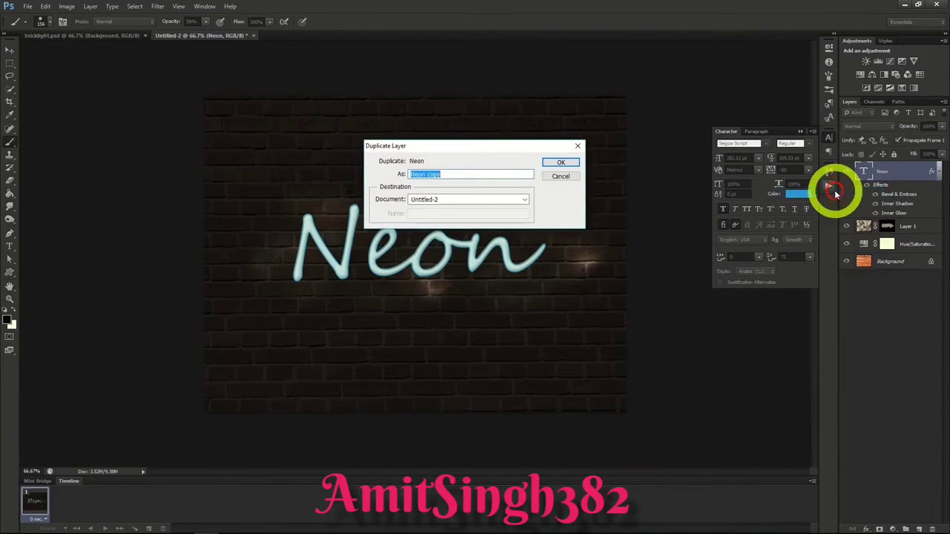
{"action": "left_click", "coordinate": [560, 162]}
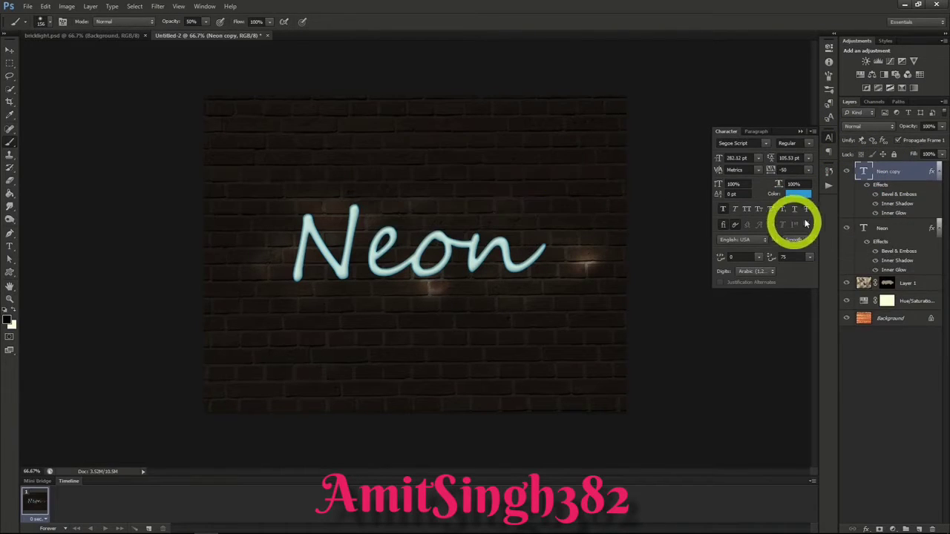
{"action": "left_click_drag", "start_coordinate": [889, 191], "coordinate": [895, 271]}
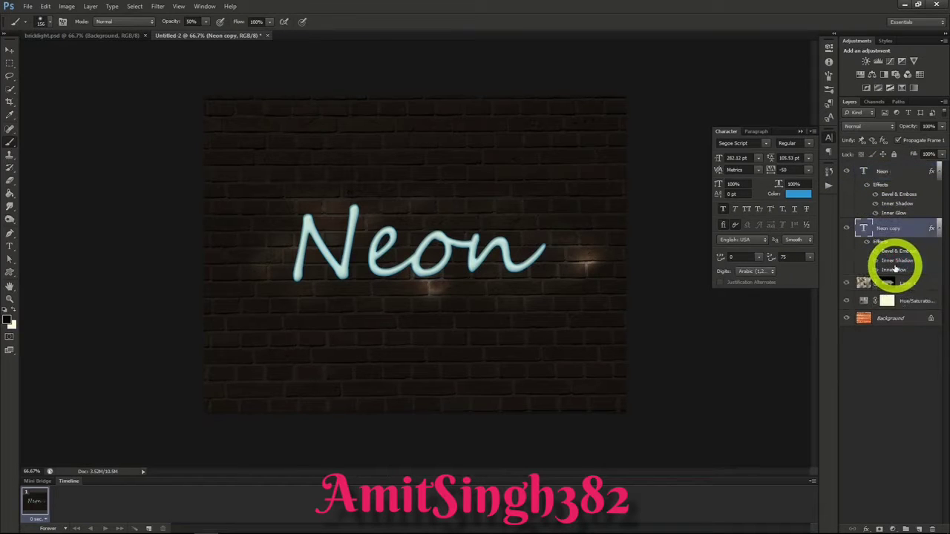
Step: Convert the Neon copy layer to a Smart Object and apply a Gaussian Blur with a radius of 11 pixels
{"action": "right_click", "coordinate": [884, 227]}
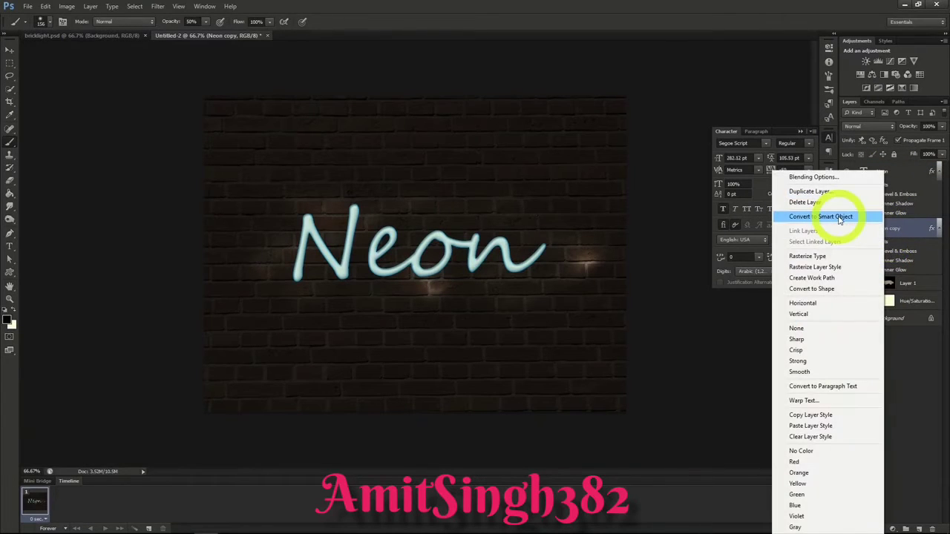
{"action": "left_click", "coordinate": [838, 217]}
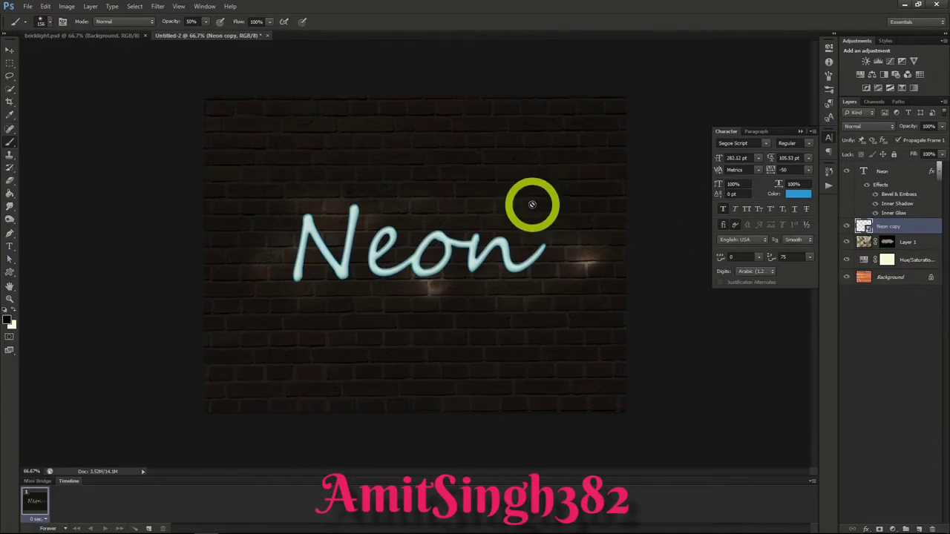
{"action": "left_click", "coordinate": [159, 7]}
{"action": "mouse_move", "coordinate": [181, 115]}
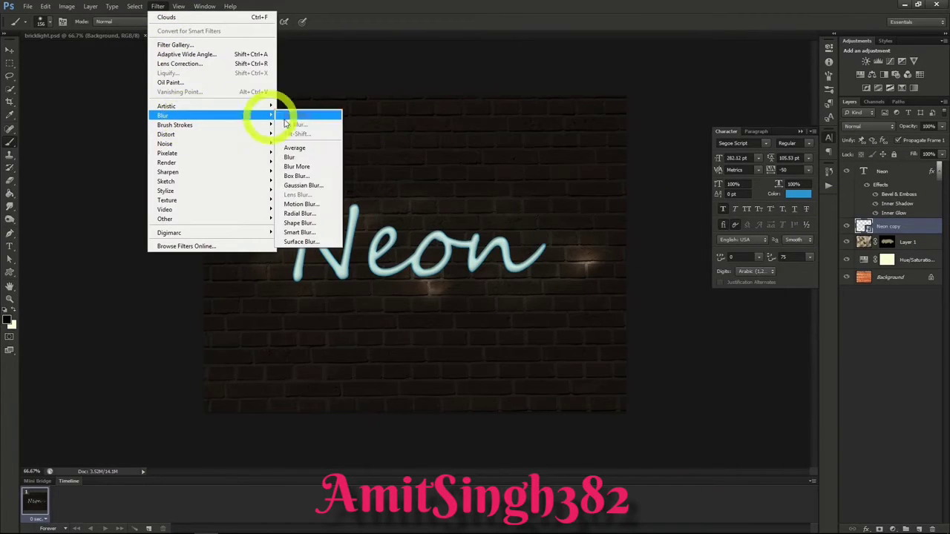
{"action": "left_click", "coordinate": [302, 187]}
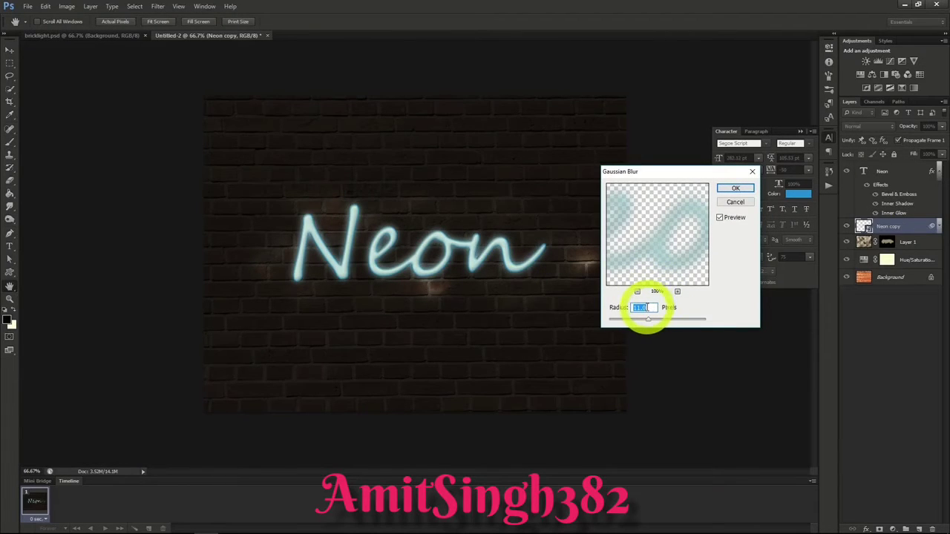
{"action": "left_click", "coordinate": [732, 188]}
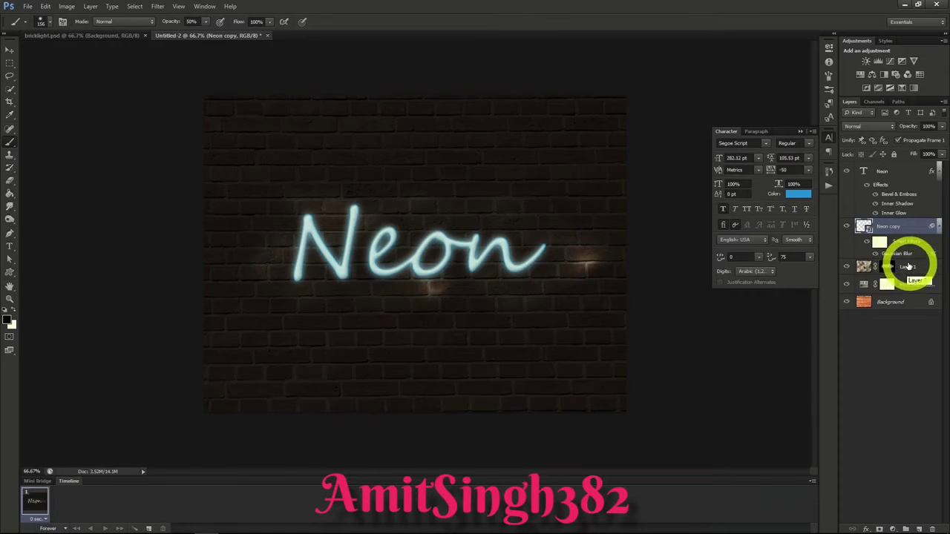
Step: Add a new layer directly above Layer 1 and choose a small hard round brush with 100% hardness
{"action": "left_click", "coordinate": [907, 267]}
{"action": "left_click", "coordinate": [919, 529]}
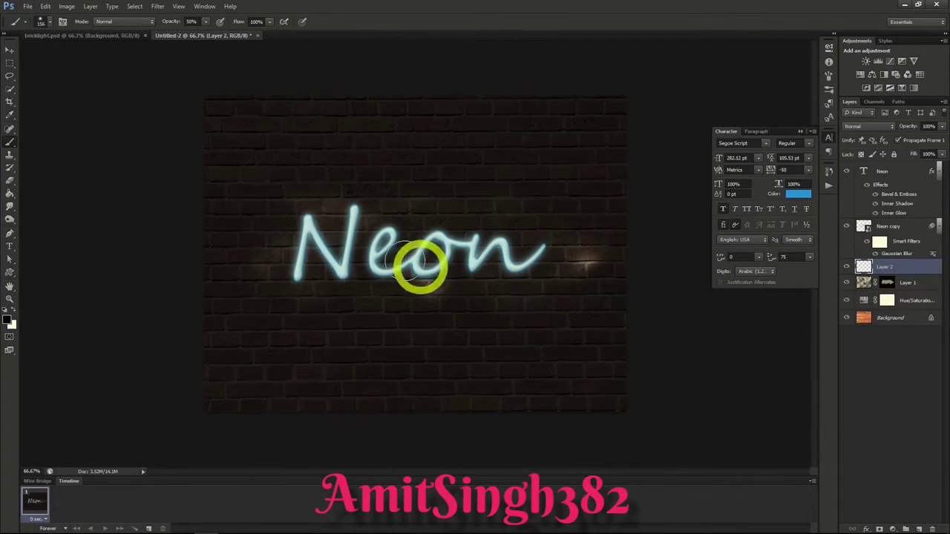
{"action": "left_click", "coordinate": [11, 143]}
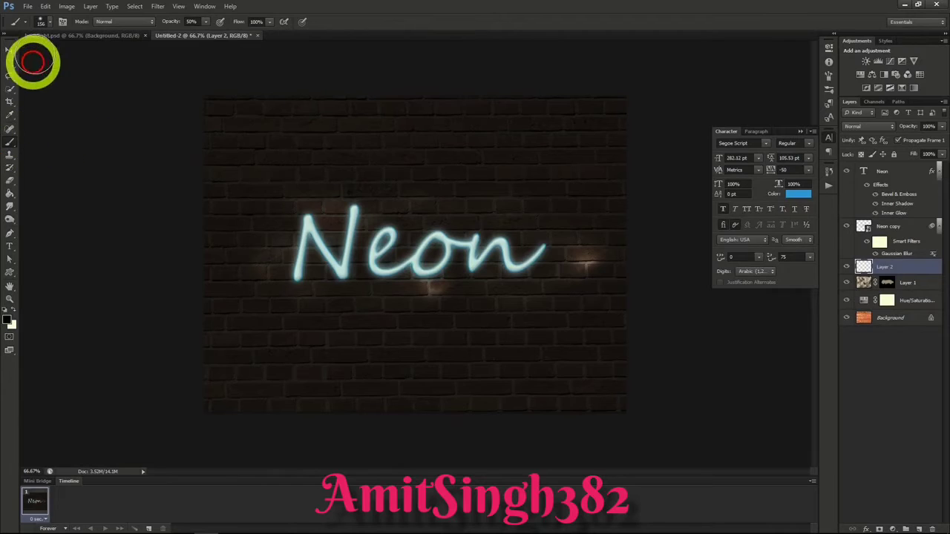
{"action": "left_click", "coordinate": [46, 21]}
{"action": "left_click", "coordinate": [50, 25]}
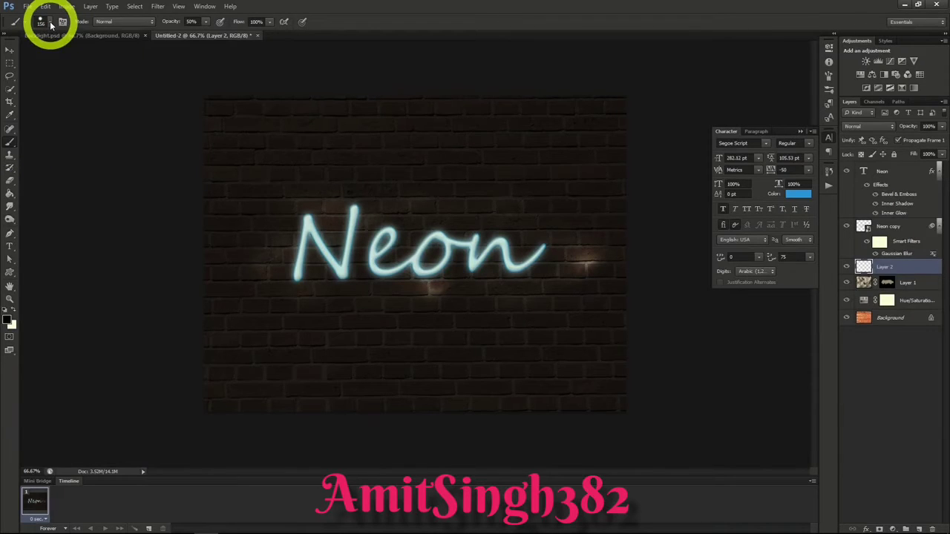
{"action": "left_click", "coordinate": [51, 25]}
{"action": "left_click", "coordinate": [45, 56]}
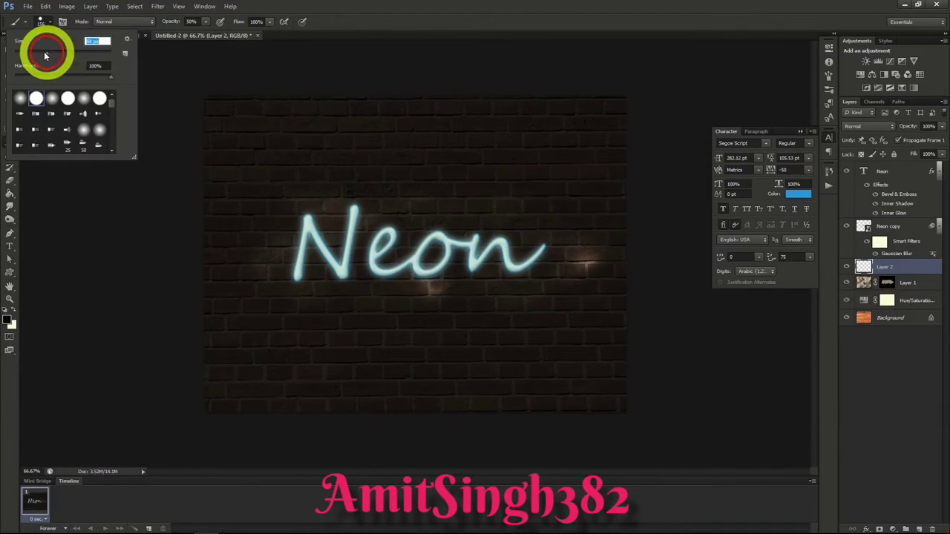
Step: Stroke a wavy Pen path drawn across the lettering using the Brush with Simulate Pressure on Layer 2, and delete the path
{"action": "left_click", "coordinate": [11, 235]}
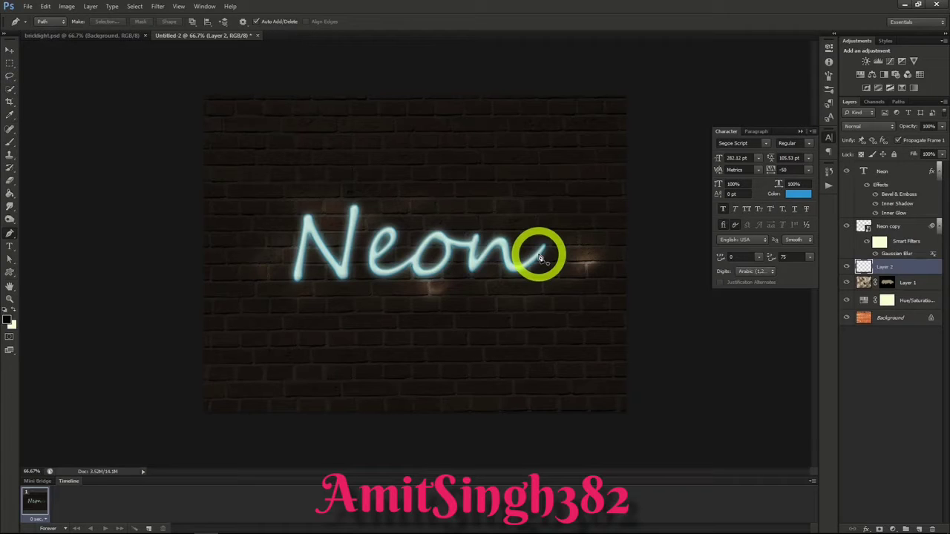
{"action": "left_click_drag", "start_coordinate": [524, 257], "coordinate": [480, 257]}
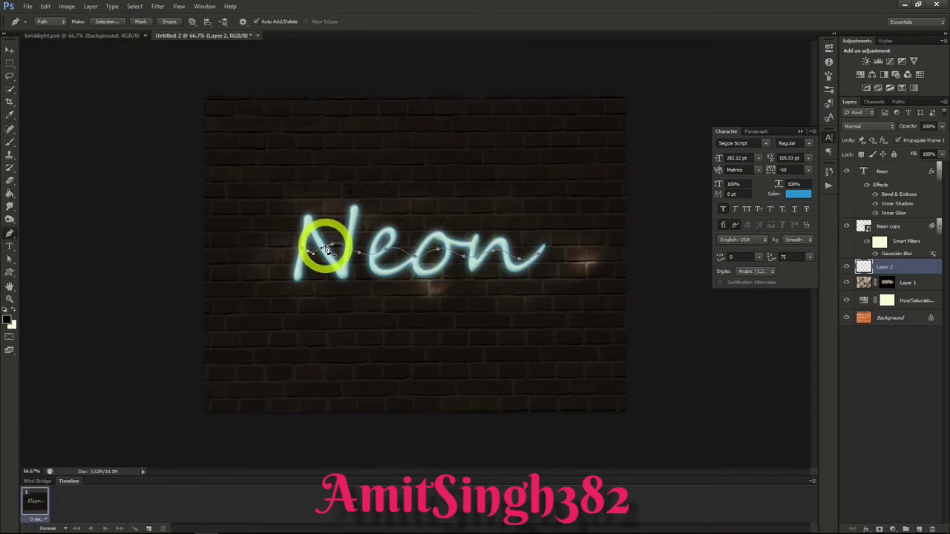
{"action": "right_click", "coordinate": [327, 250]}
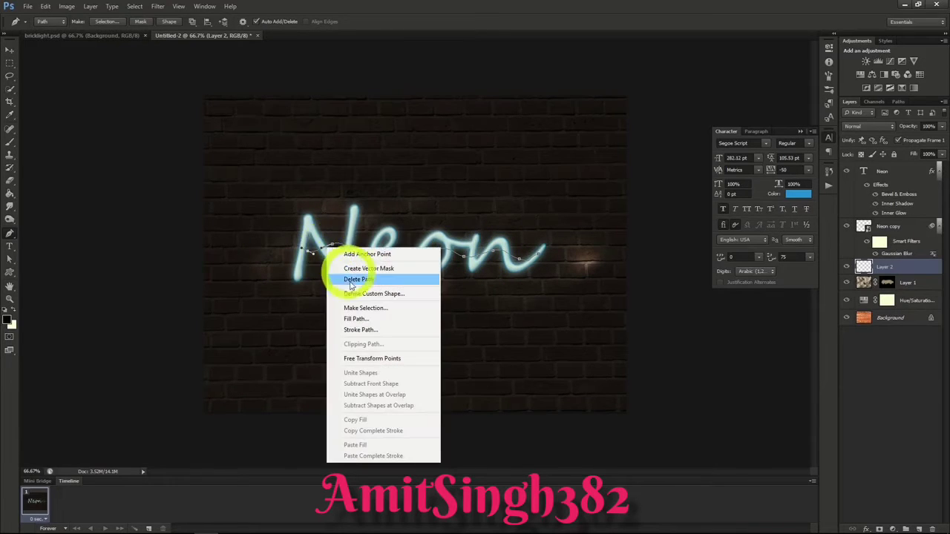
{"action": "left_click", "coordinate": [362, 329]}
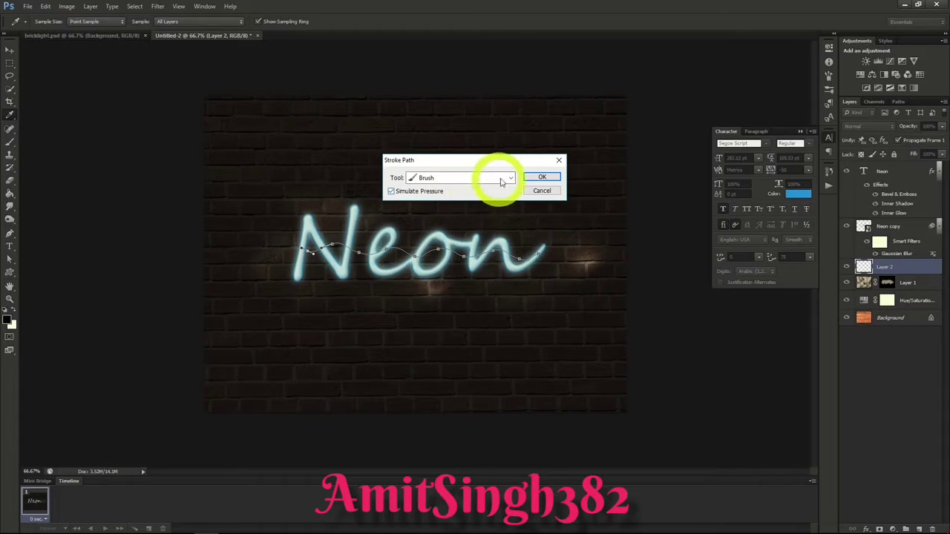
{"action": "left_click", "coordinate": [541, 177]}
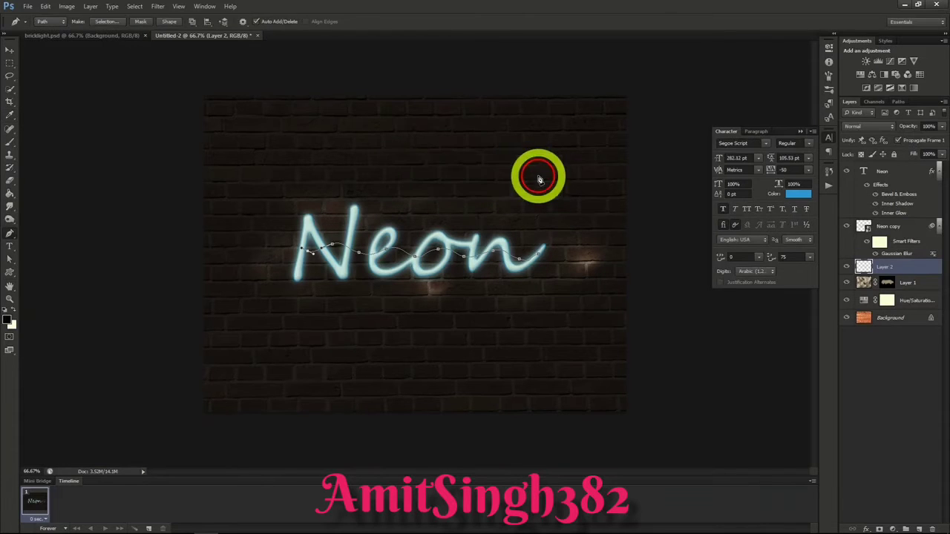
{"action": "right_click", "coordinate": [438, 253]}
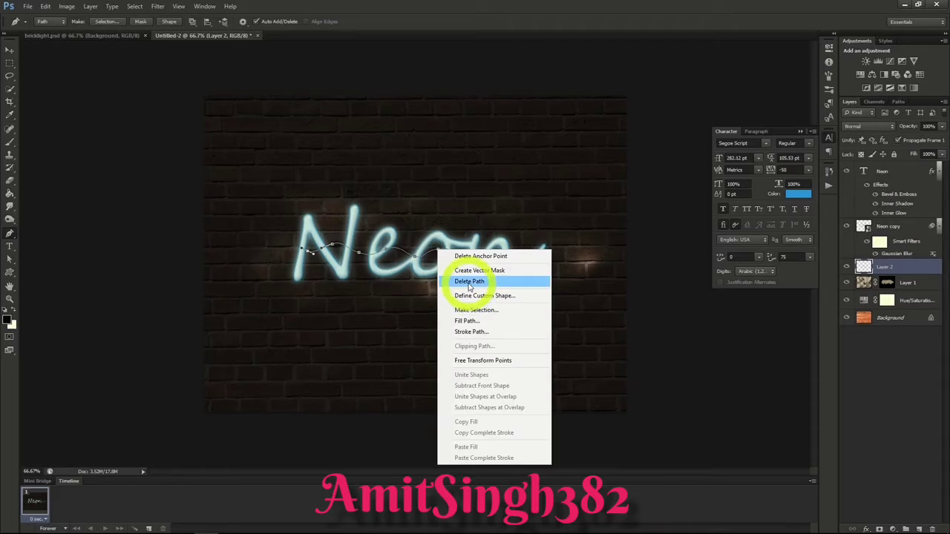
{"action": "left_click", "coordinate": [469, 285]}
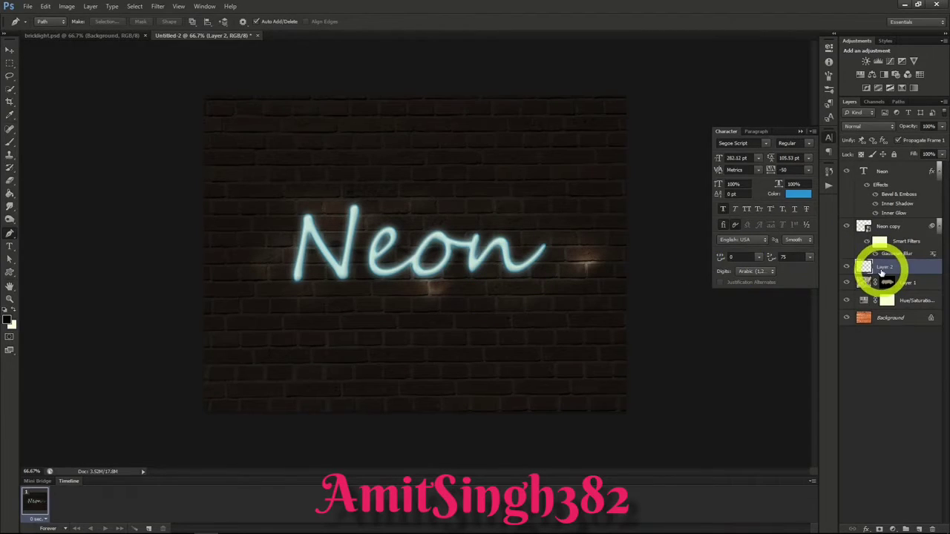
Step: Give Layer 2 a Bevel & Emboss with depth about 240%, size 0 px and a slightly increased soften amount
{"action": "right_click", "coordinate": [882, 270]}
{"action": "left_click", "coordinate": [811, 202]}
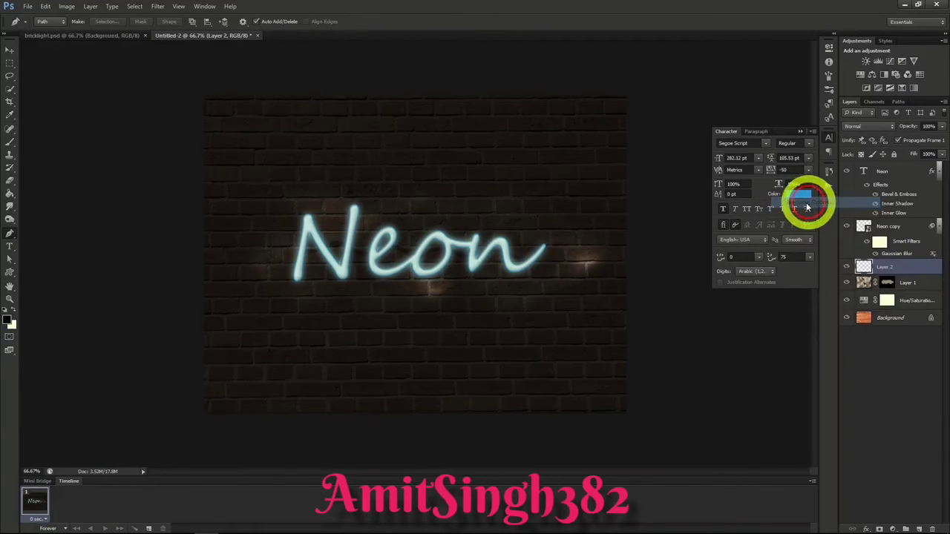
{"action": "left_click", "coordinate": [603, 147]}
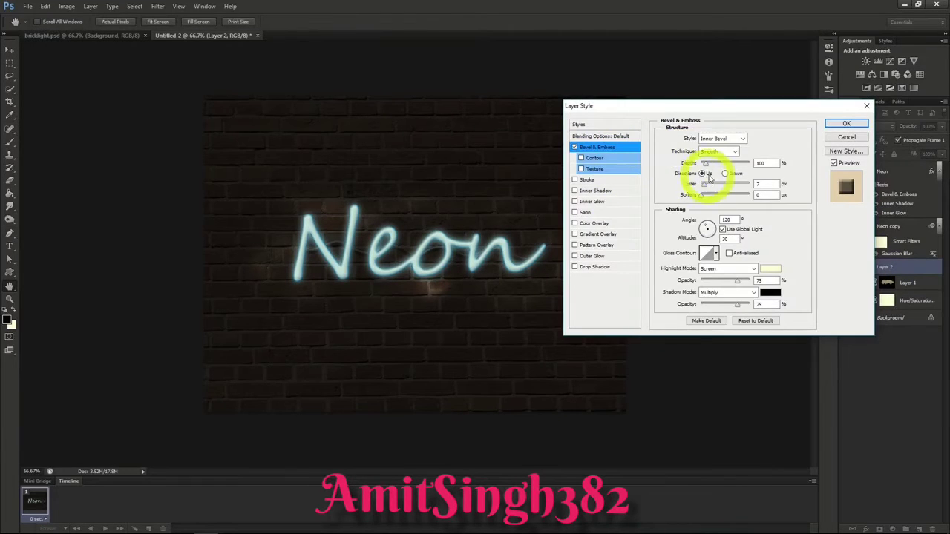
{"action": "left_click_drag", "start_coordinate": [707, 168], "coordinate": [711, 169]}
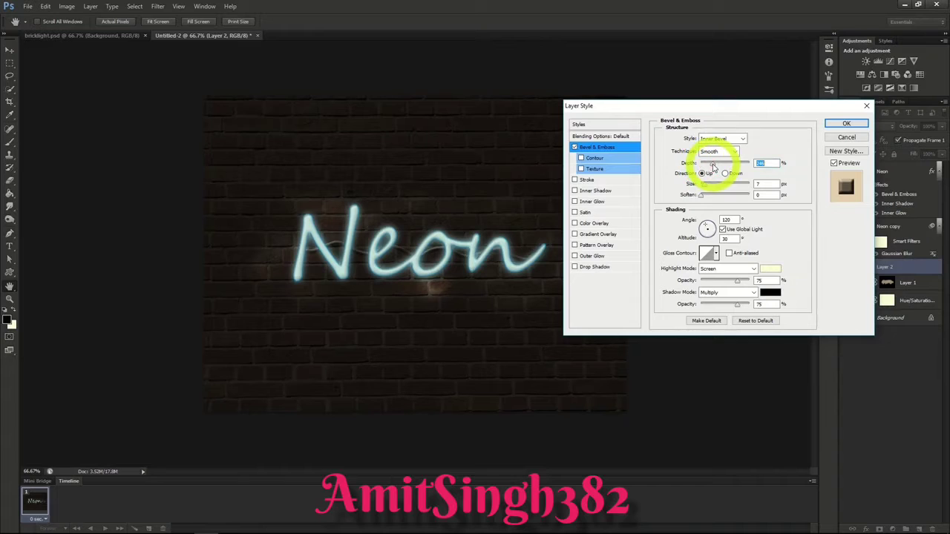
{"action": "mouse_move", "coordinate": [705, 186]}
{"action": "left_mouse_down"}
{"action": "mouse_move", "coordinate": [696, 196]}
{"action": "mouse_move", "coordinate": [705, 199]}
{"action": "left_mouse_up"}
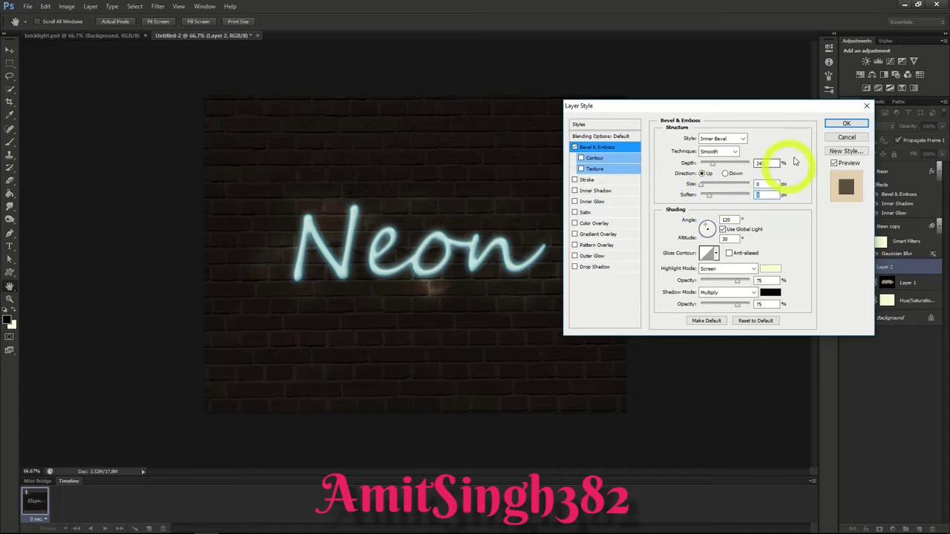
{"action": "left_click", "coordinate": [844, 123]}
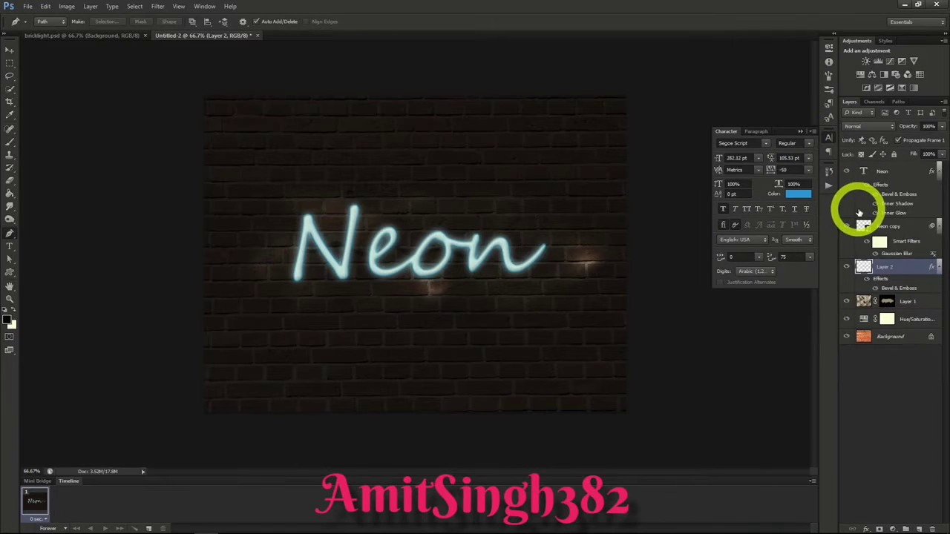
Step: Add a new layer above Layer 2 and set up a soft round 156 px brush at 63% opacity
{"action": "left_click", "coordinate": [919, 528]}
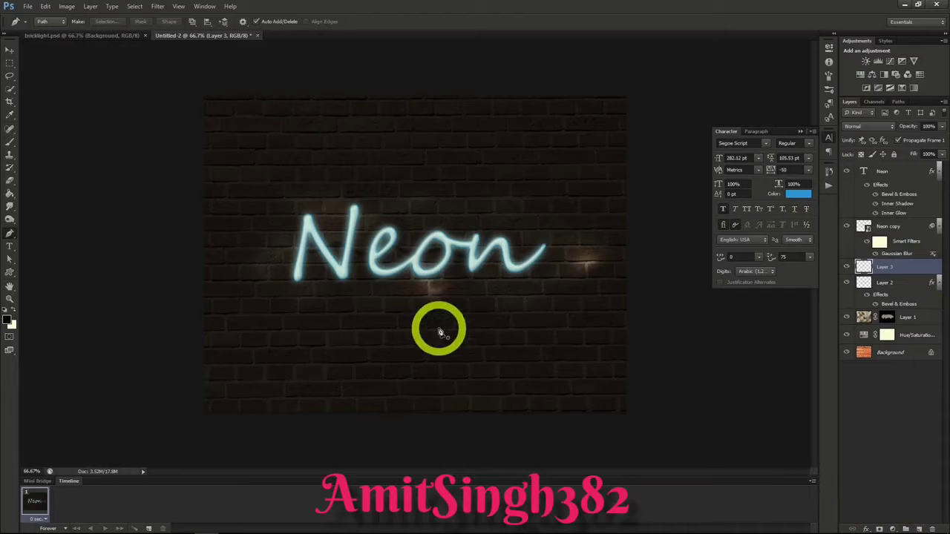
{"action": "left_click", "coordinate": [10, 141]}
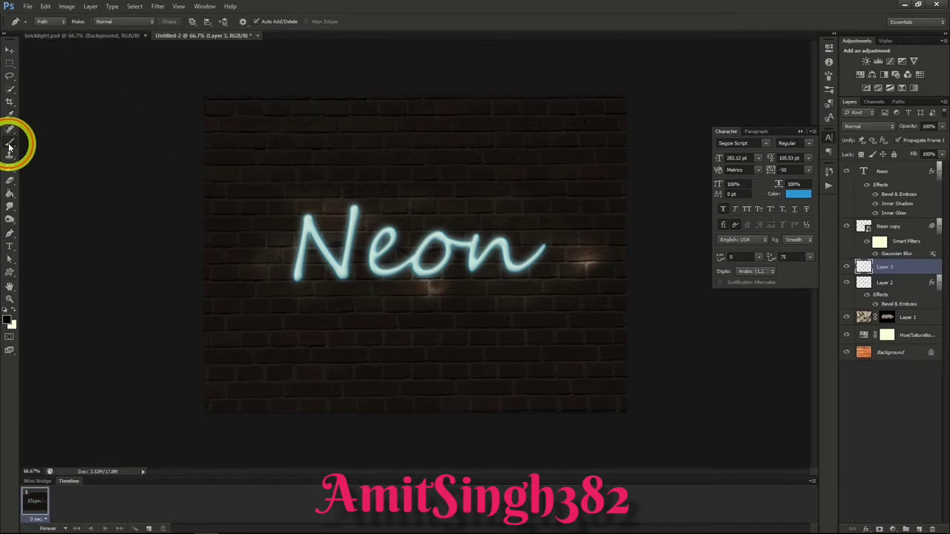
{"action": "left_click", "coordinate": [50, 23]}
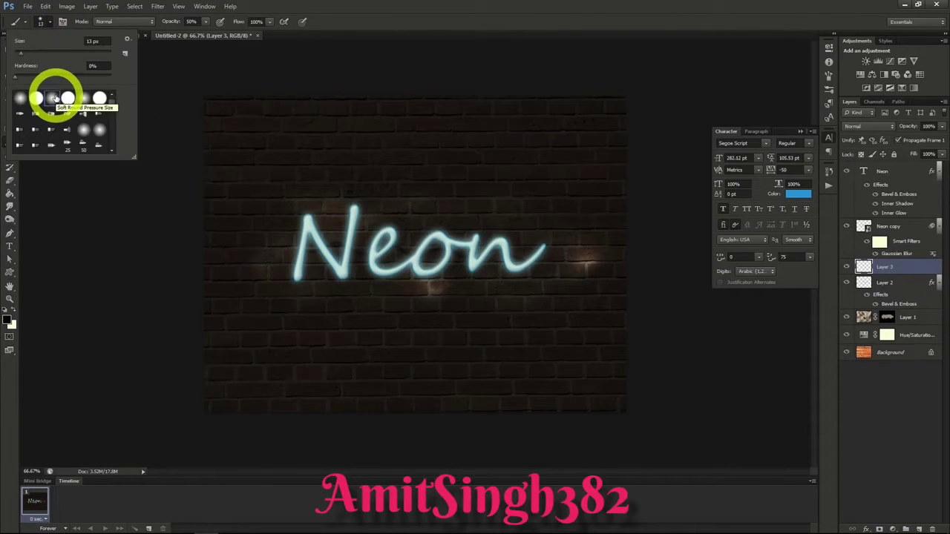
{"action": "left_click_drag", "start_coordinate": [21, 56], "coordinate": [76, 56]}
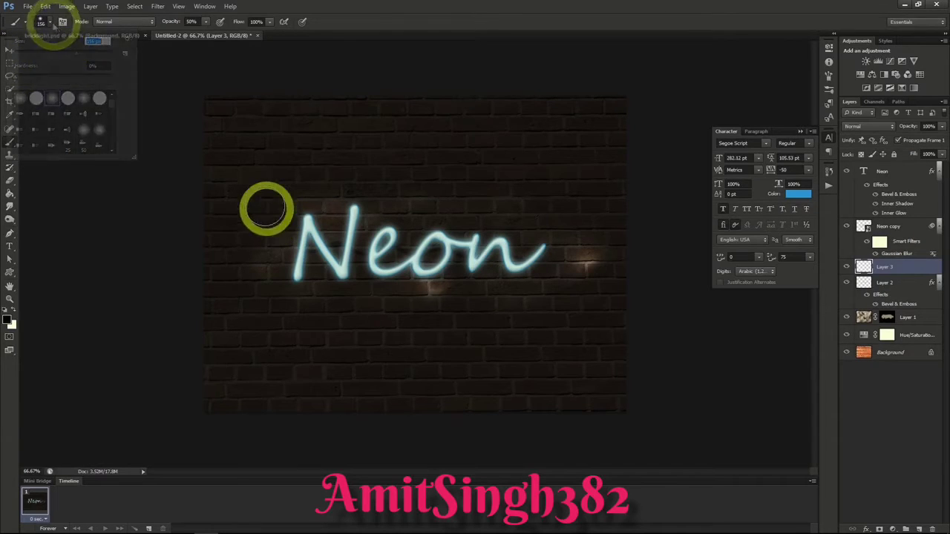
{"action": "left_click", "coordinate": [50, 23]}
{"action": "left_click", "coordinate": [206, 22]}
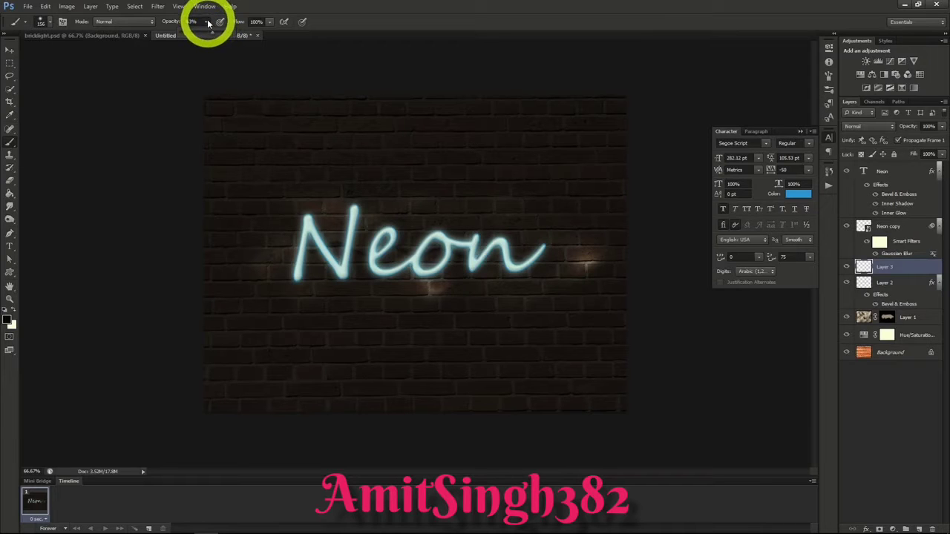
{"action": "left_click", "coordinate": [208, 23]}
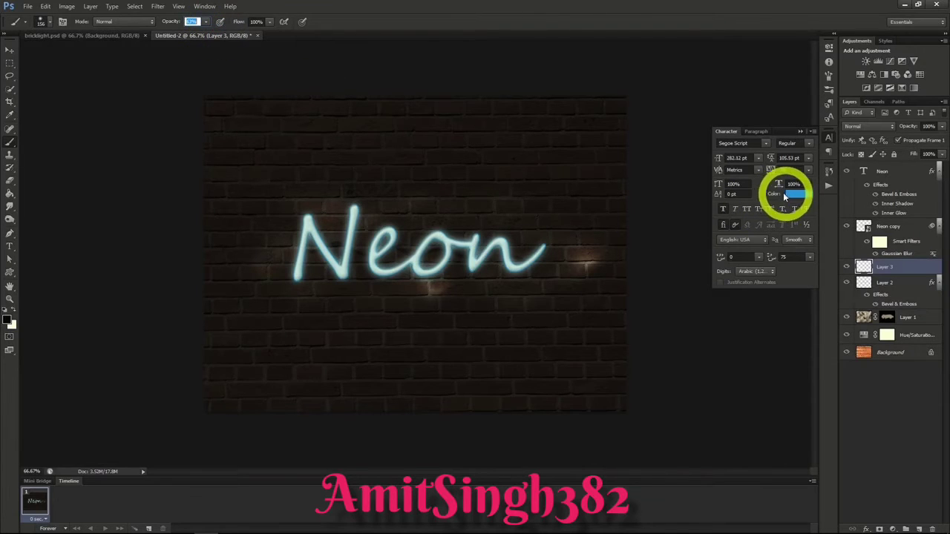
Step: Paint a large teal patch behind and around the lettering on Layer 3 and set the layer's blend mode to Soft Light
{"action": "left_click", "coordinate": [8, 320]}
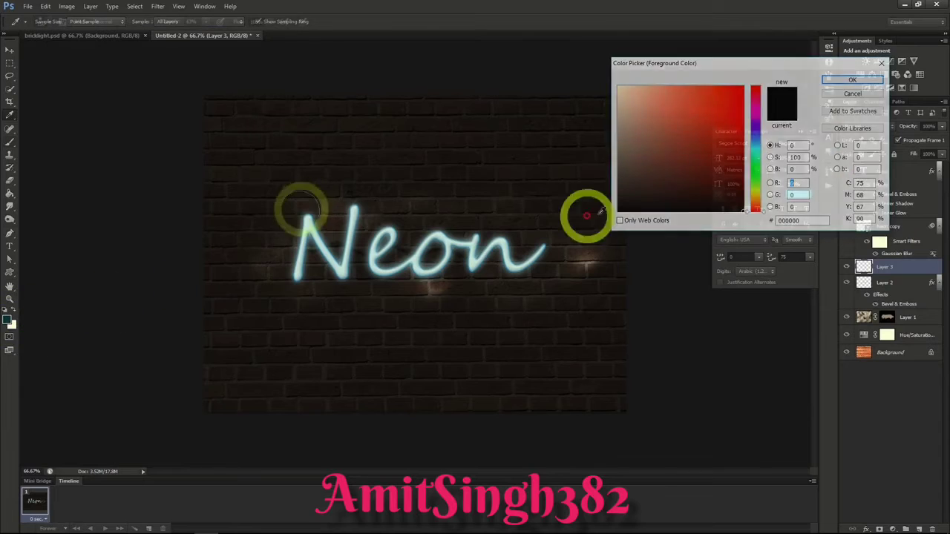
{"action": "left_click", "coordinate": [755, 144]}
{"action": "left_click", "coordinate": [718, 111]}
{"action": "left_click", "coordinate": [852, 79]}
{"action": "mouse_move", "coordinate": [301, 208]}
{"action": "left_mouse_down"}
{"action": "mouse_move", "coordinate": [263, 275]}
{"action": "mouse_move", "coordinate": [306, 225]}
{"action": "mouse_move", "coordinate": [308, 256]}
{"action": "mouse_move", "coordinate": [357, 225]}
{"action": "mouse_move", "coordinate": [371, 259]}
{"action": "mouse_move", "coordinate": [400, 217]}
{"action": "mouse_move", "coordinate": [434, 237]}
{"action": "mouse_move", "coordinate": [445, 327]}
{"action": "left_mouse_up"}
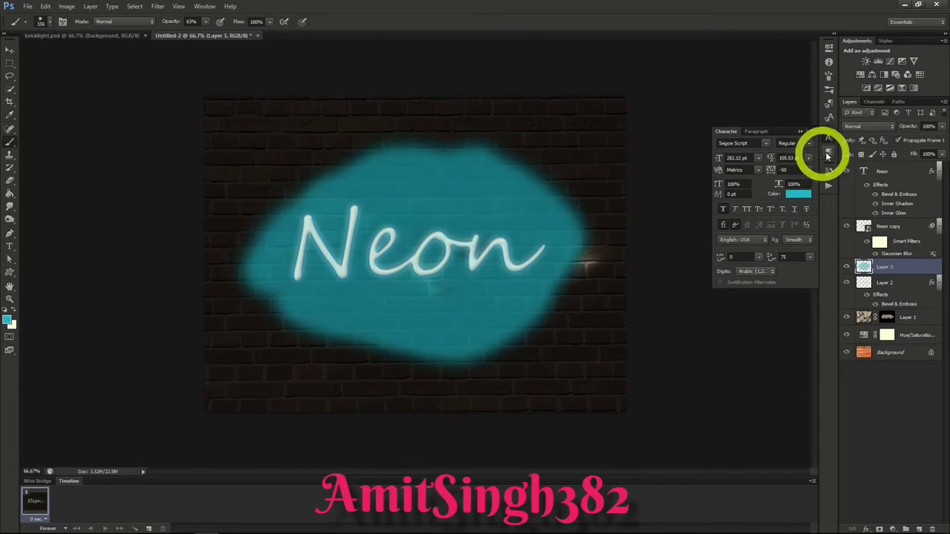
{"action": "left_click", "coordinate": [867, 127]}
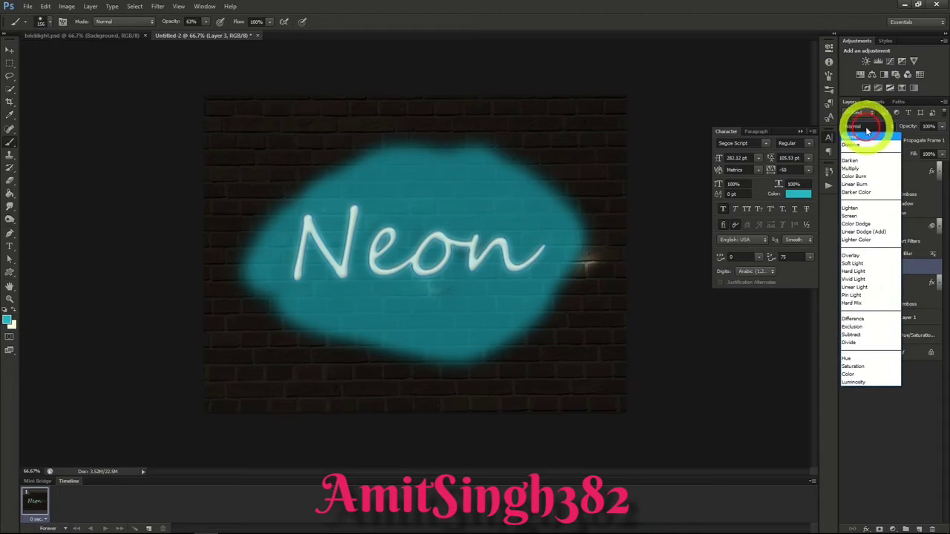
{"action": "left_click", "coordinate": [861, 264]}
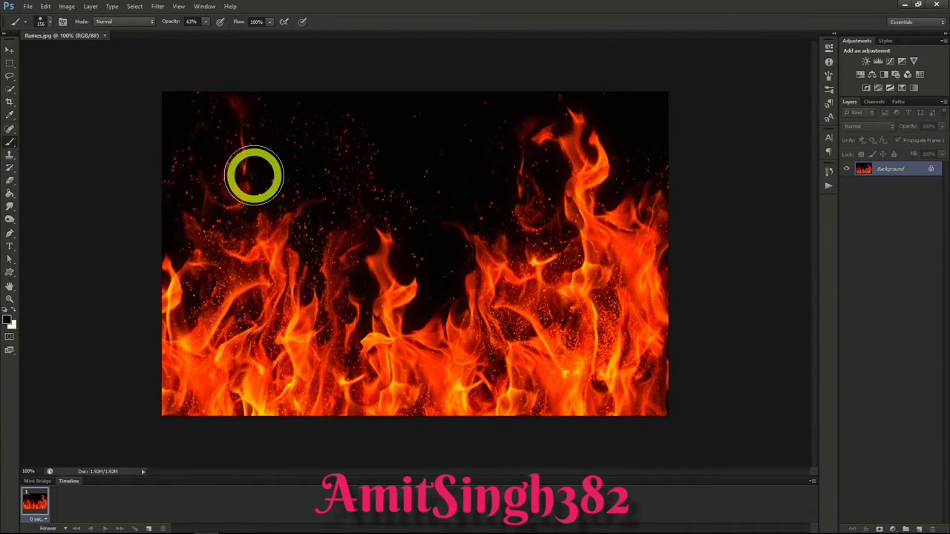
Step: Create a transparent 1280 × 720 px document at 72 pixels/inch and fill its layer with black using the Paint Bucket
{"action": "left_click", "coordinate": [28, 7]}
{"action": "left_click", "coordinate": [34, 16]}
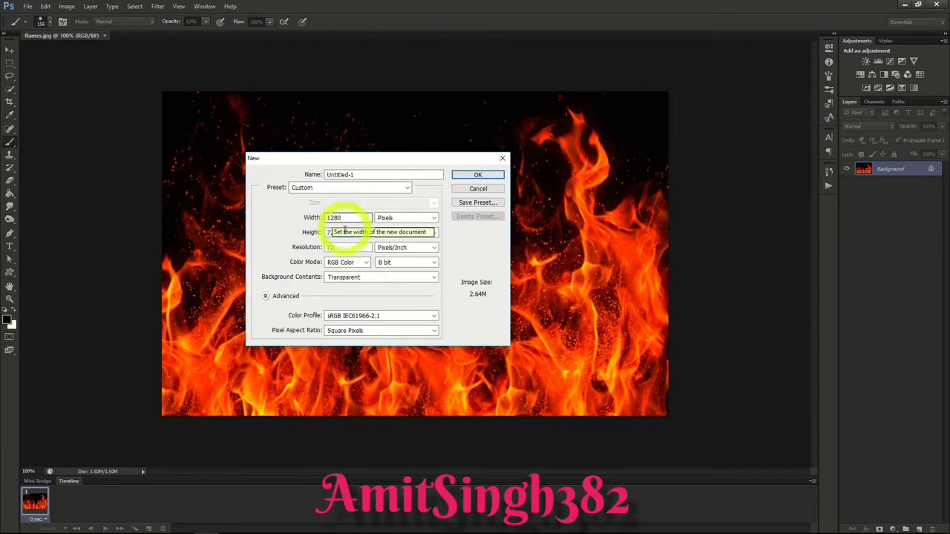
{"action": "left_click", "coordinate": [471, 174]}
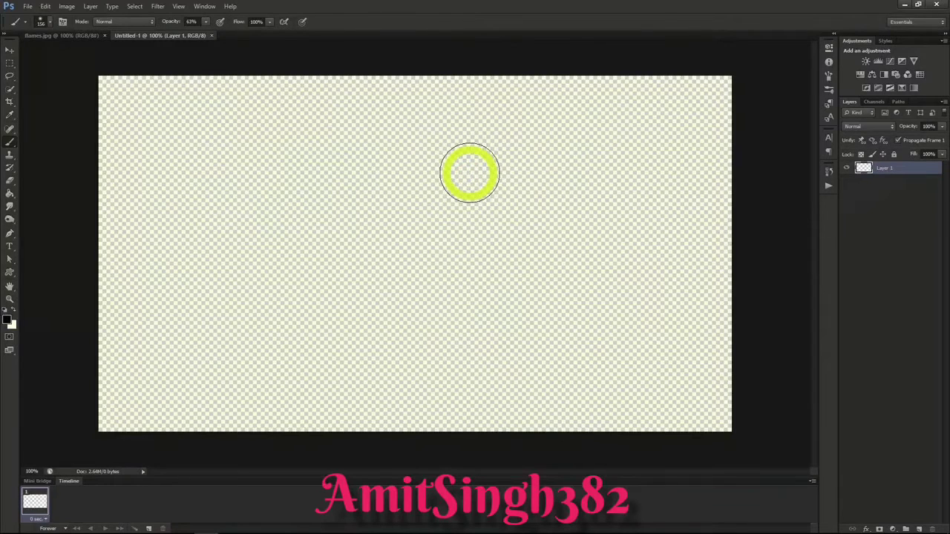
{"action": "left_click", "coordinate": [10, 194]}
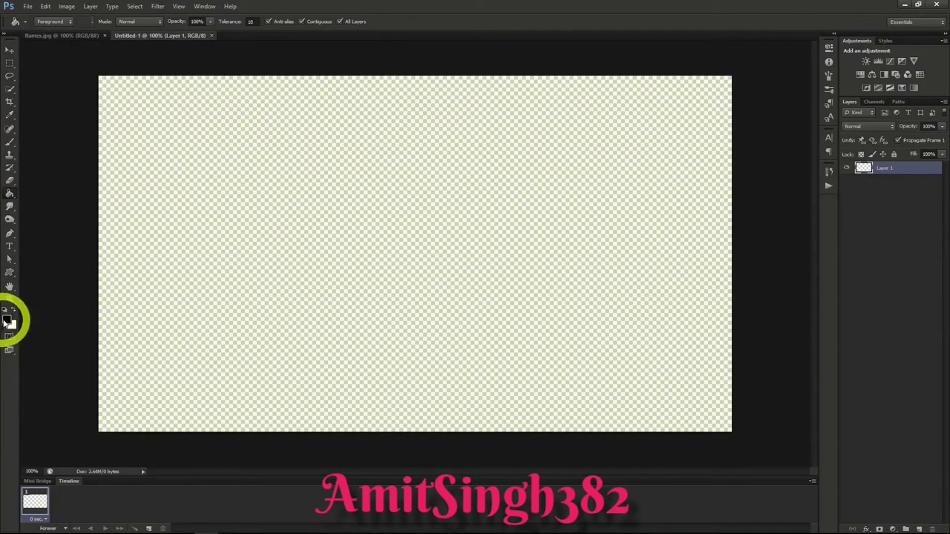
{"action": "left_click", "coordinate": [322, 240]}
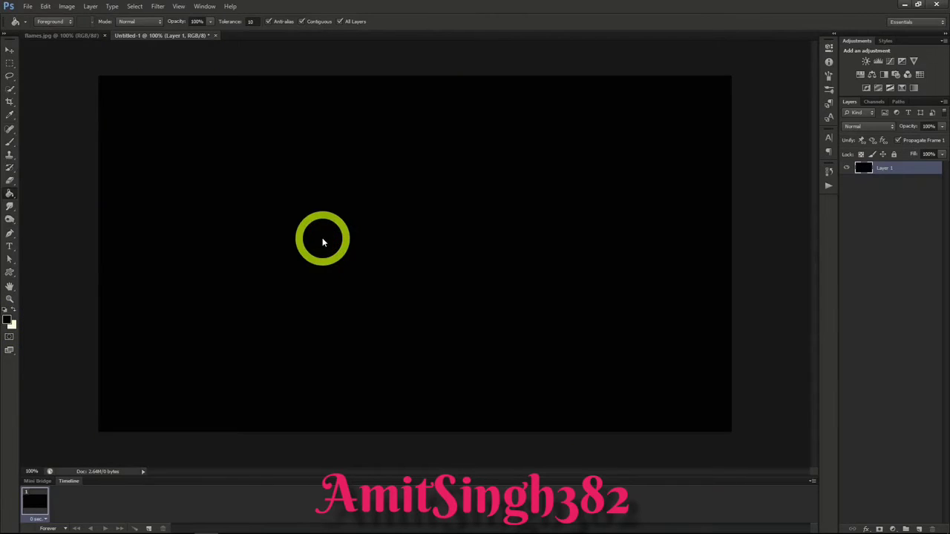
Step: Add the text FIRE in the Steelfish font on the black canvas as a new type layer
{"action": "left_click", "coordinate": [10, 246]}
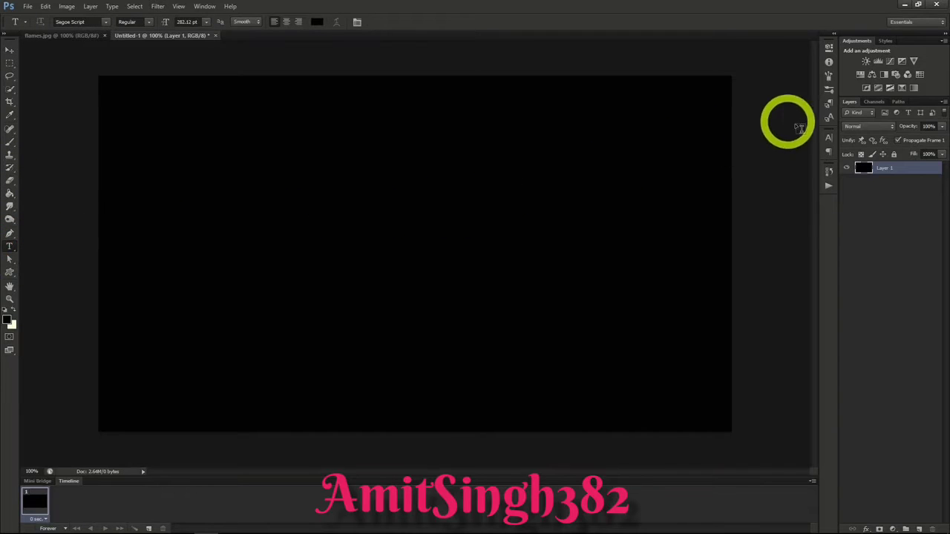
{"action": "left_click", "coordinate": [829, 138]}
{"action": "left_click", "coordinate": [766, 144]}
{"action": "left_click", "coordinate": [392, 256]}
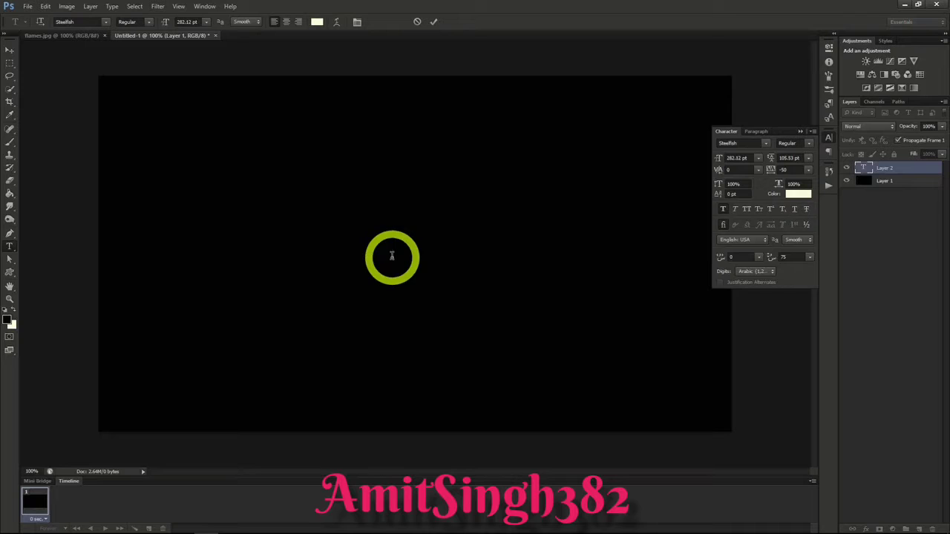
{"action": "type", "text": "FIRE"}
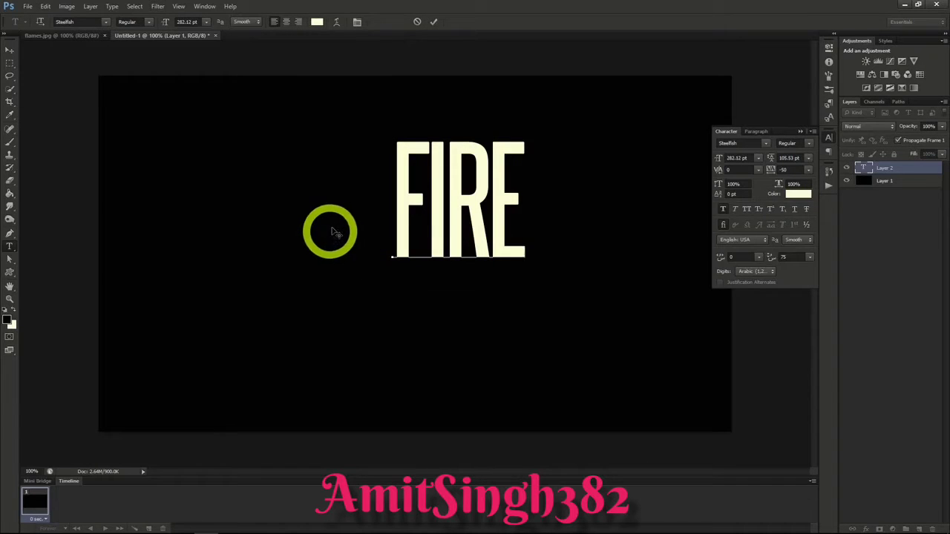
{"action": "left_click", "coordinate": [9, 52]}
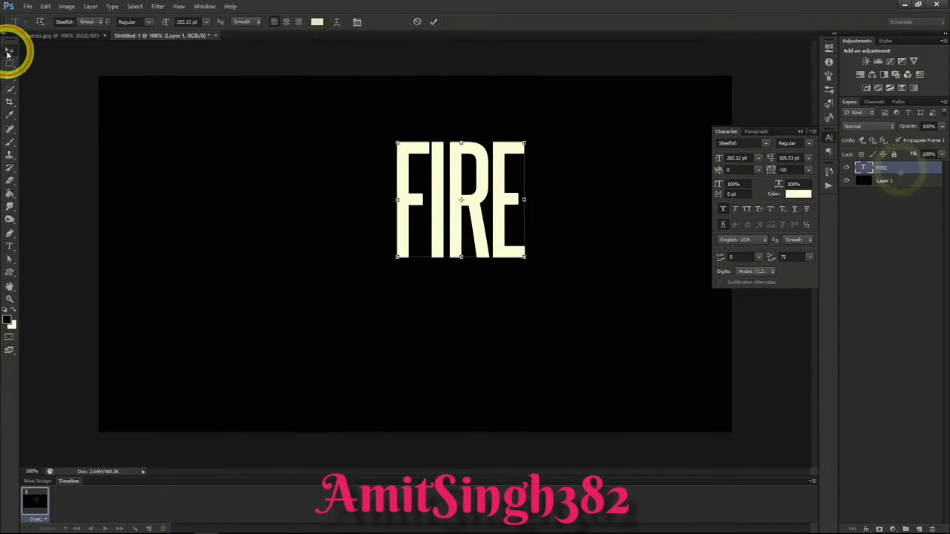
Step: Give the FIRE layer an Outer Glow layer style with the red colour F70300
{"action": "right_click", "coordinate": [898, 168]}
{"action": "left_click", "coordinate": [897, 172]}
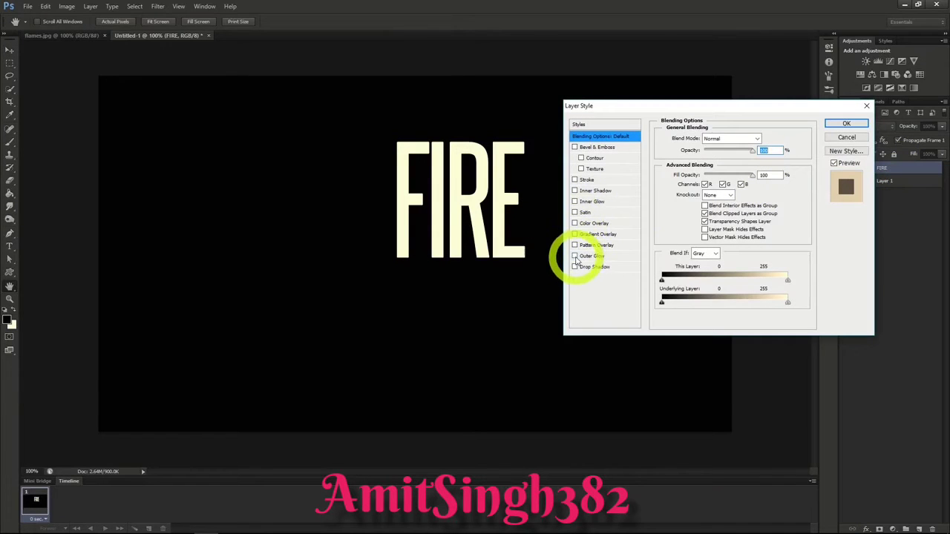
{"action": "left_click", "coordinate": [576, 256]}
{"action": "left_click", "coordinate": [599, 258]}
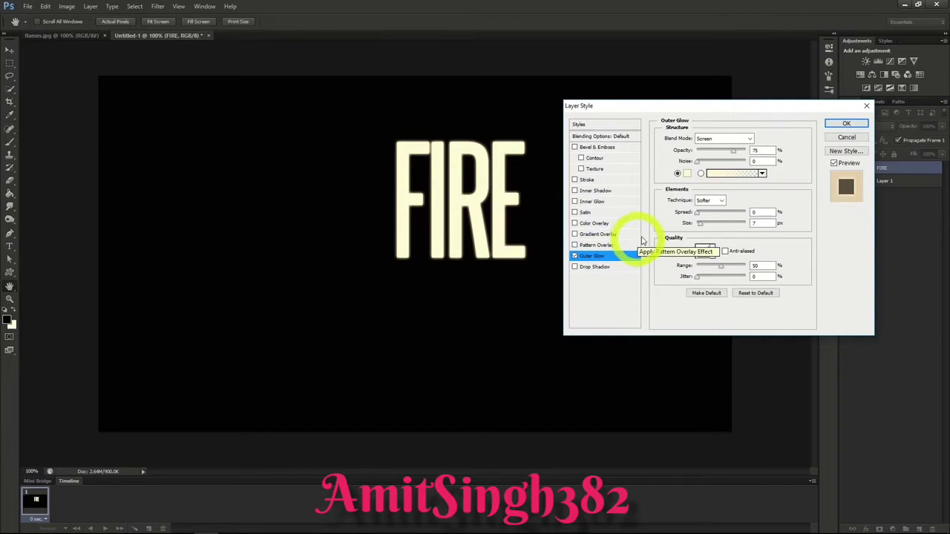
{"action": "left_click", "coordinate": [688, 173]}
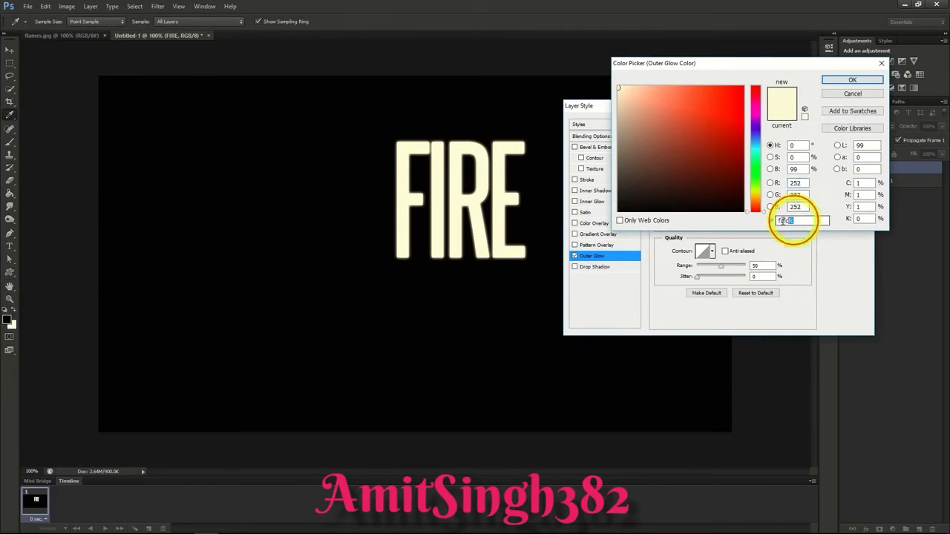
{"action": "type", "text": "F7"}
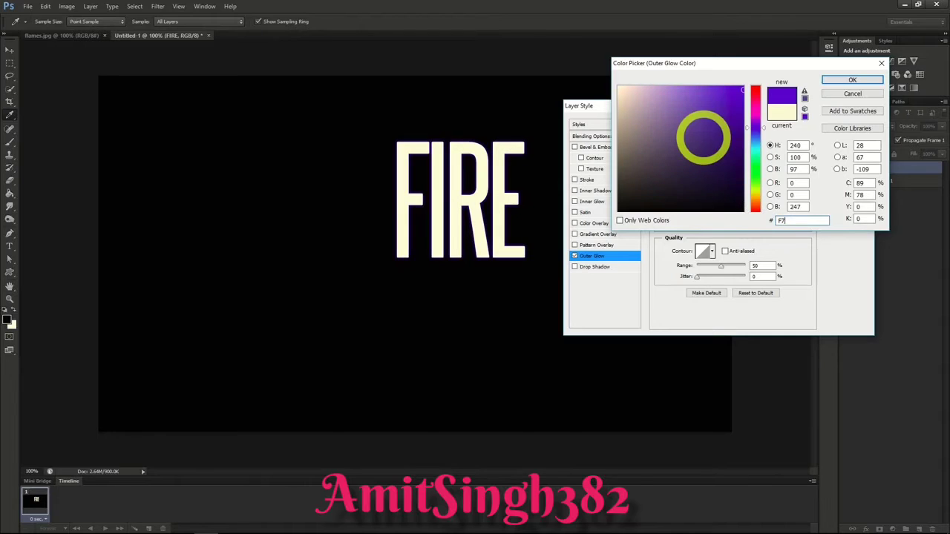
{"action": "type", "text": "0300"}
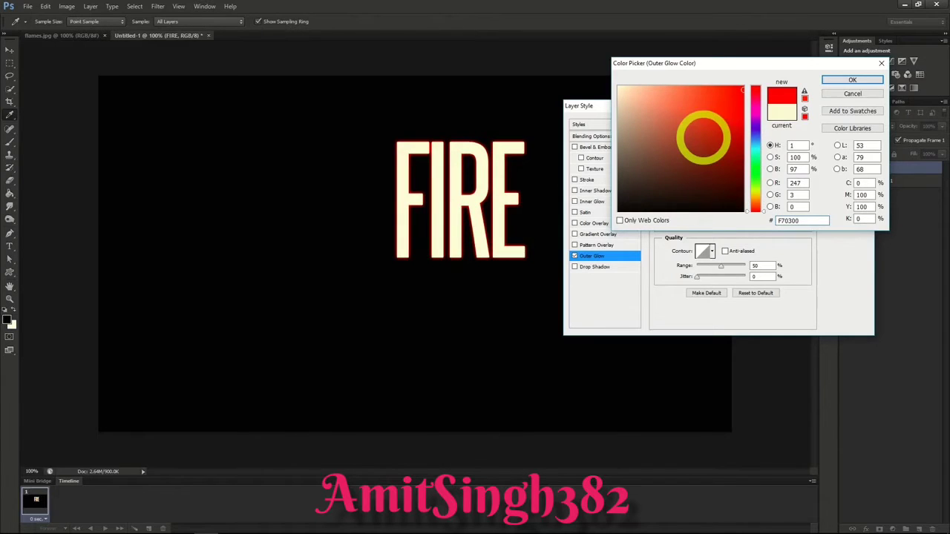
{"action": "left_click", "coordinate": [851, 80]}
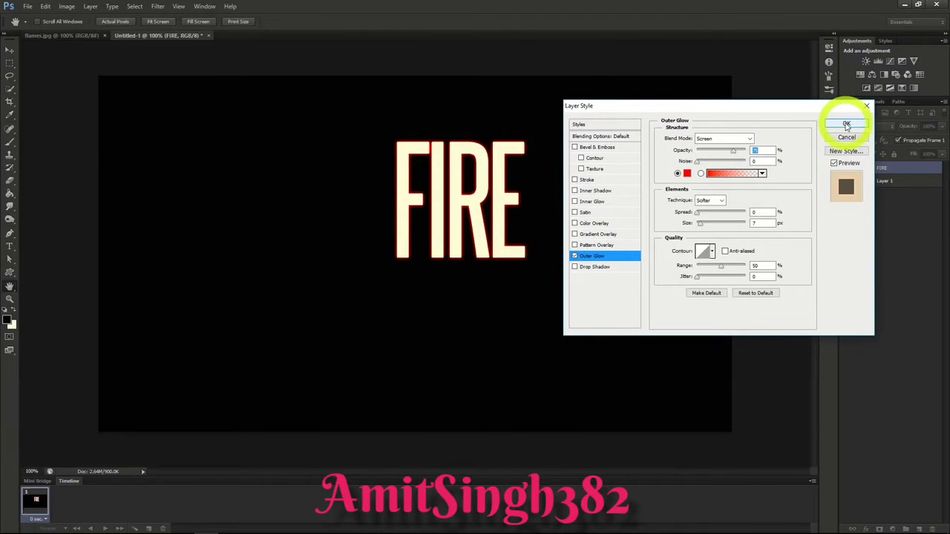
Step: Add a Satin effect to the FIRE layer with colour 872D0F and 100% opacity, adjusting its distance slightly
{"action": "left_click", "coordinate": [584, 213]}
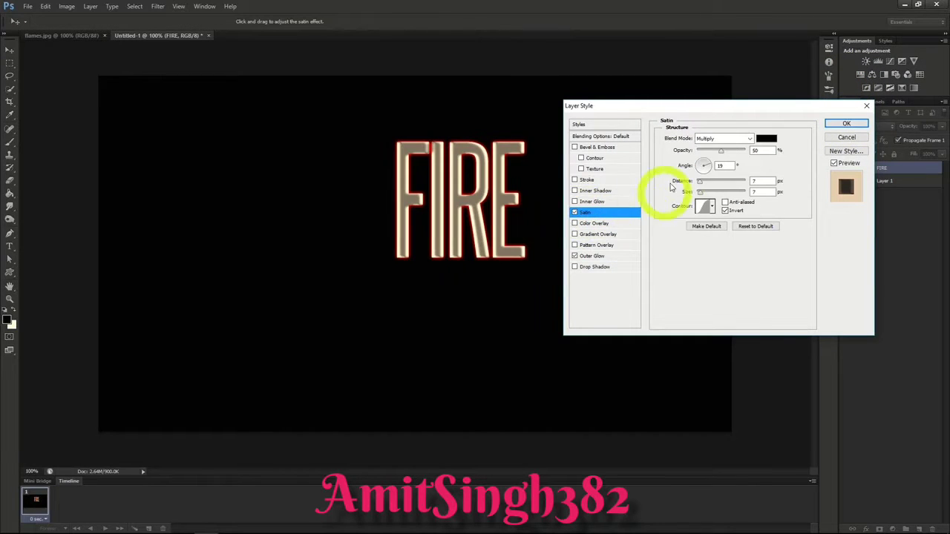
{"action": "left_click", "coordinate": [765, 139]}
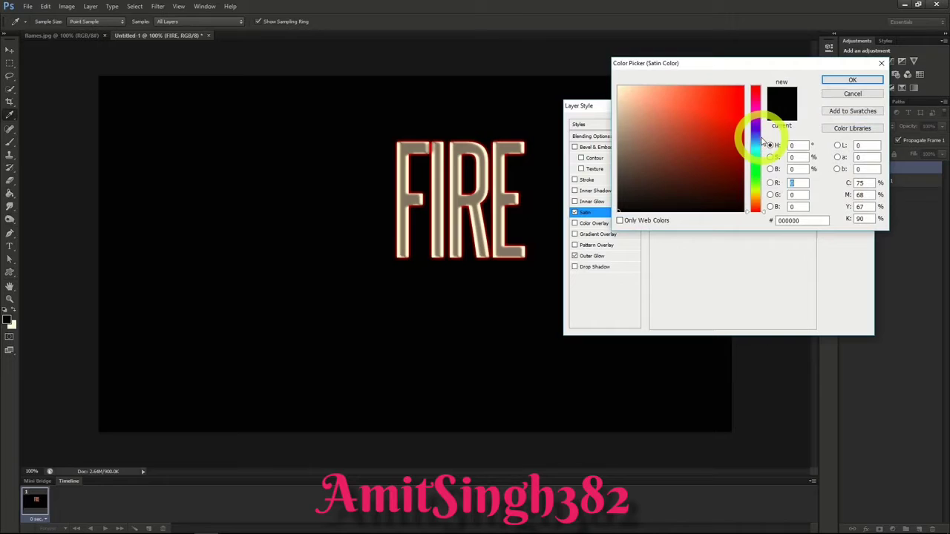
{"action": "left_click", "coordinate": [798, 220]}
{"action": "type", "text": "8"}
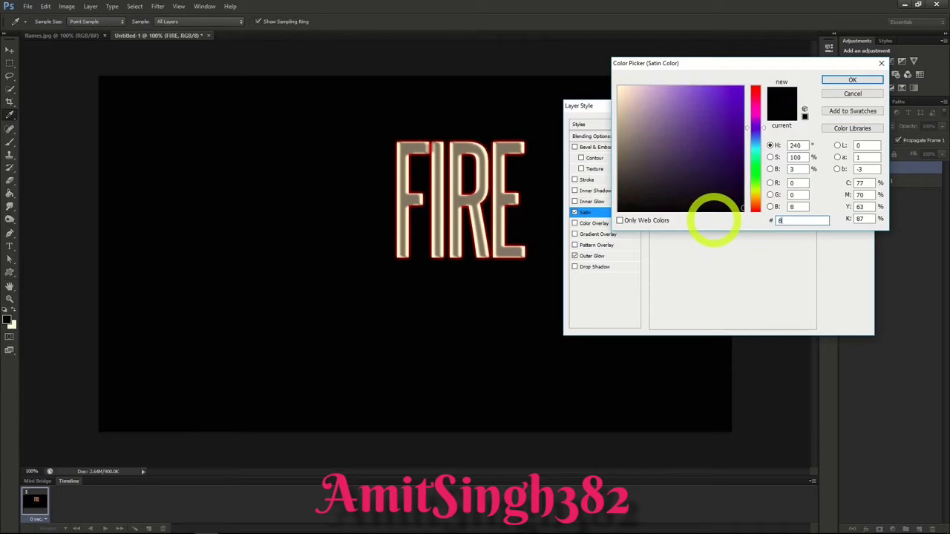
{"action": "type", "text": "72D0F"}
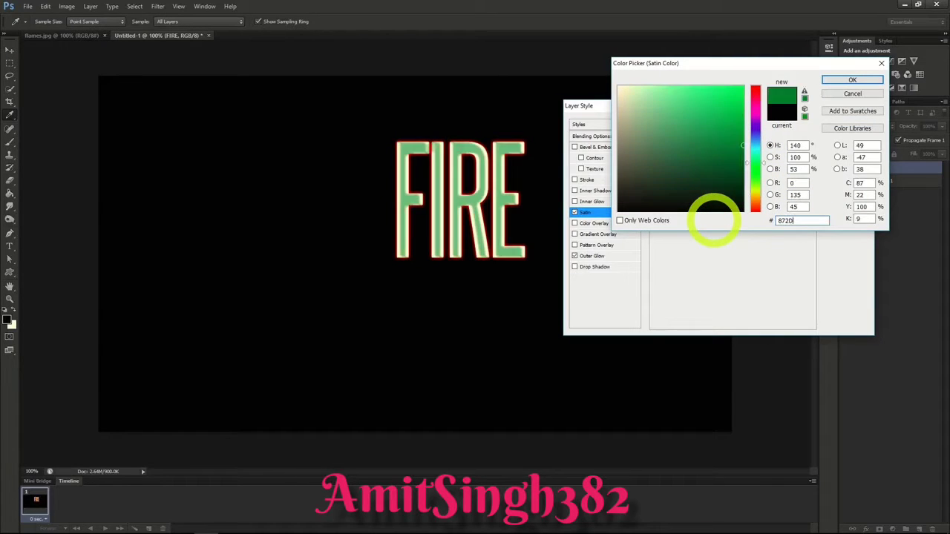
{"action": "left_click", "coordinate": [859, 82]}
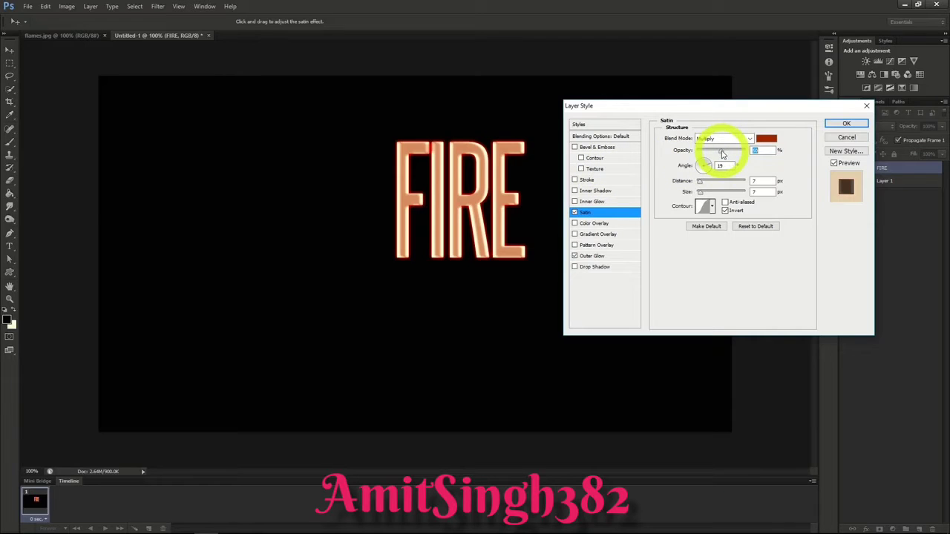
{"action": "left_click_drag", "start_coordinate": [722, 153], "coordinate": [763, 149]}
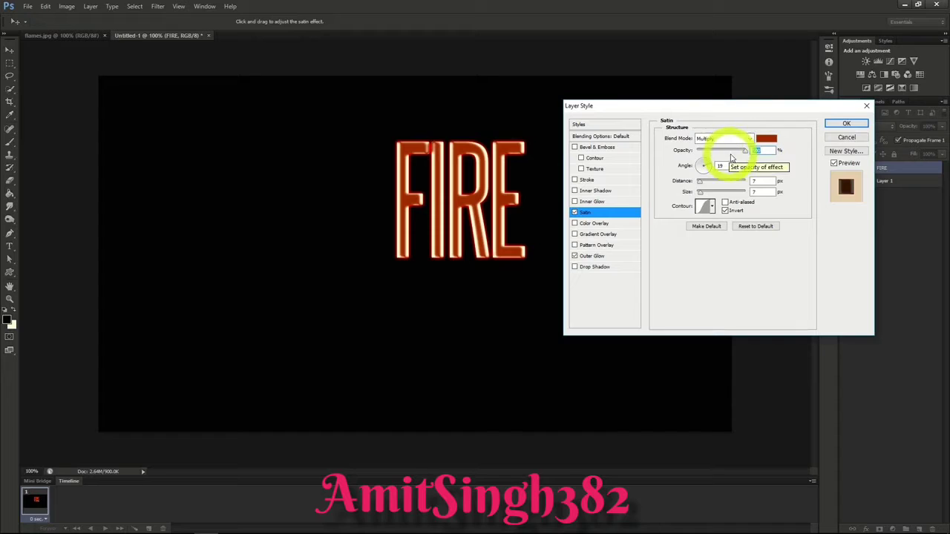
{"action": "left_click_drag", "start_coordinate": [699, 185], "coordinate": [702, 184]}
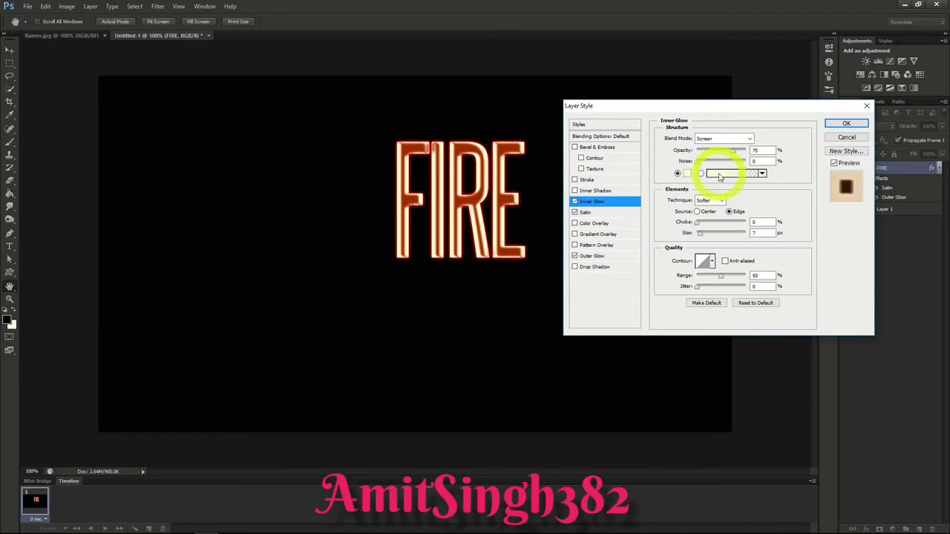
Step: Set the FIRE layer's Inner Glow to Color Dodge blending with the golden colour E5C238
{"action": "left_click", "coordinate": [738, 138]}
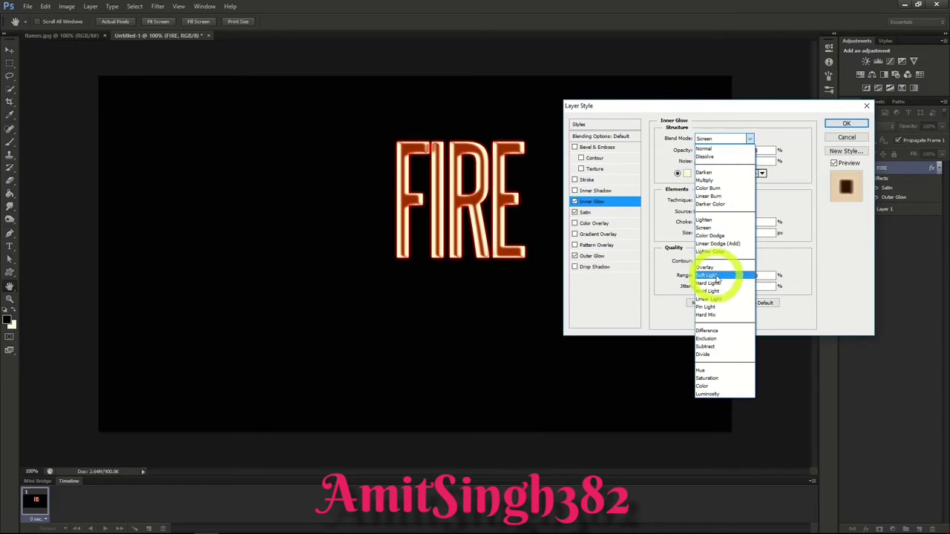
{"action": "left_click", "coordinate": [713, 235]}
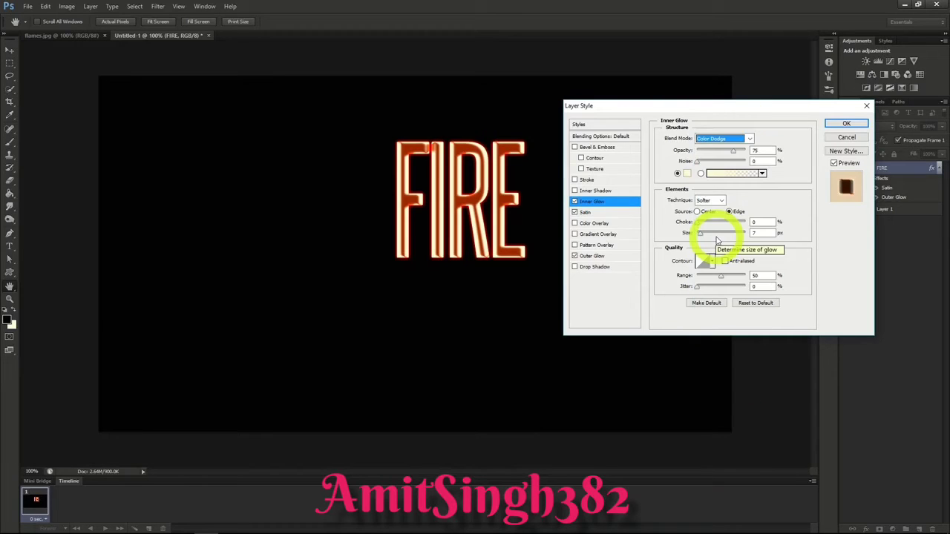
{"action": "left_click", "coordinate": [687, 173]}
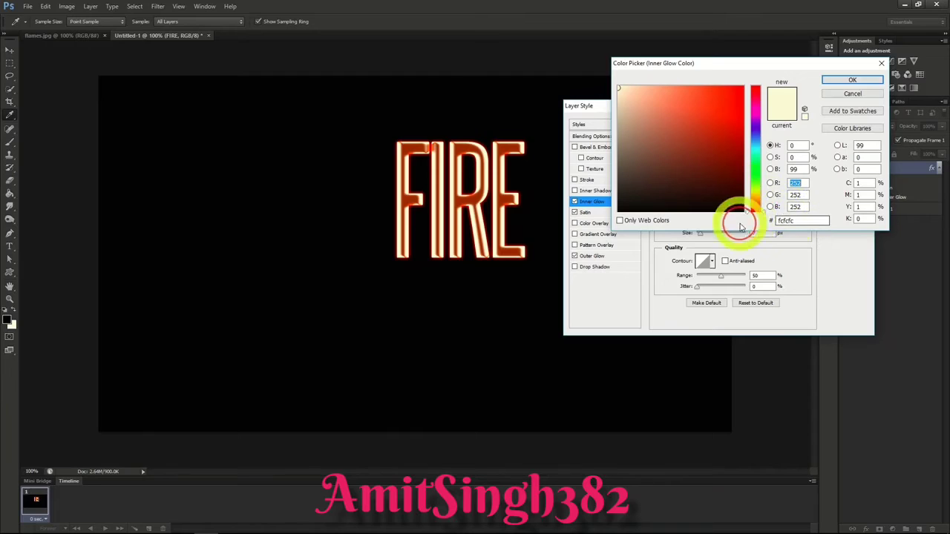
{"action": "left_click", "coordinate": [795, 222]}
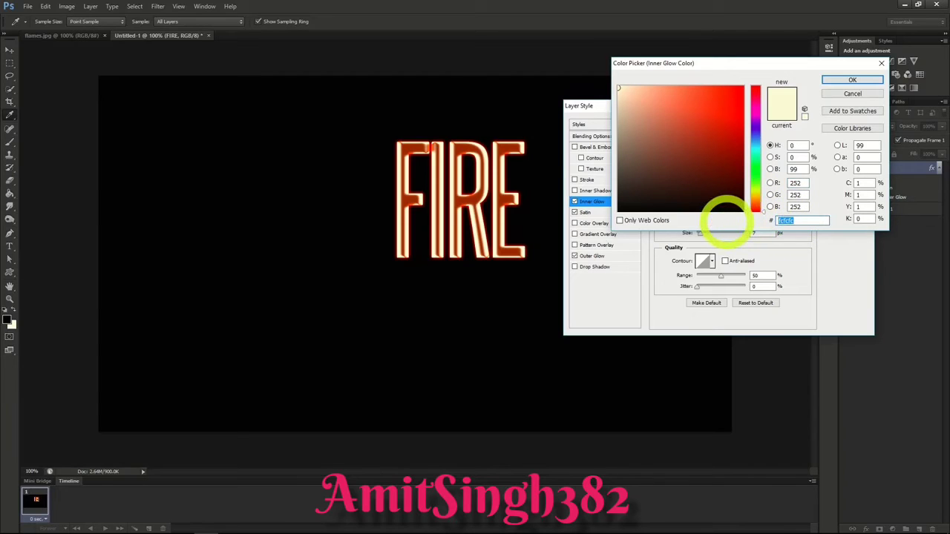
{"action": "type", "text": "E5C"}
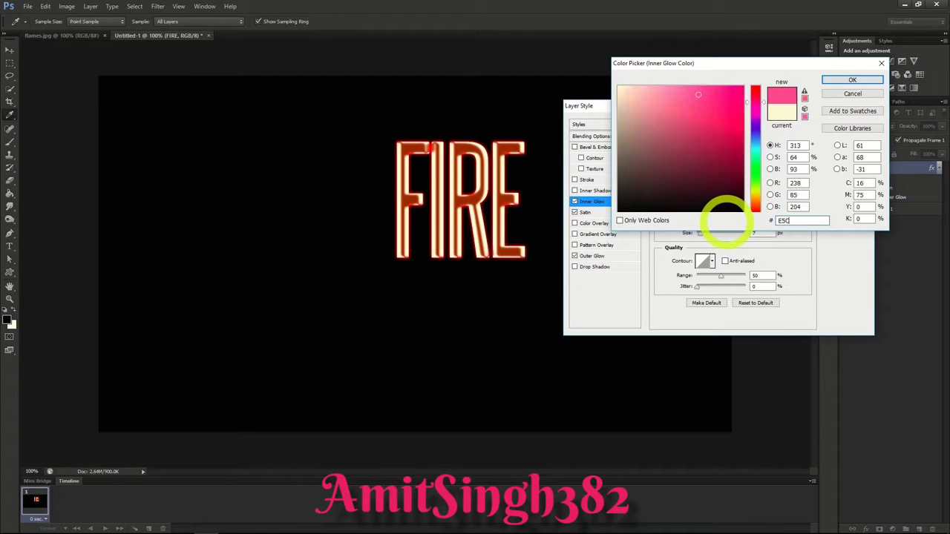
{"action": "type", "text": "238"}
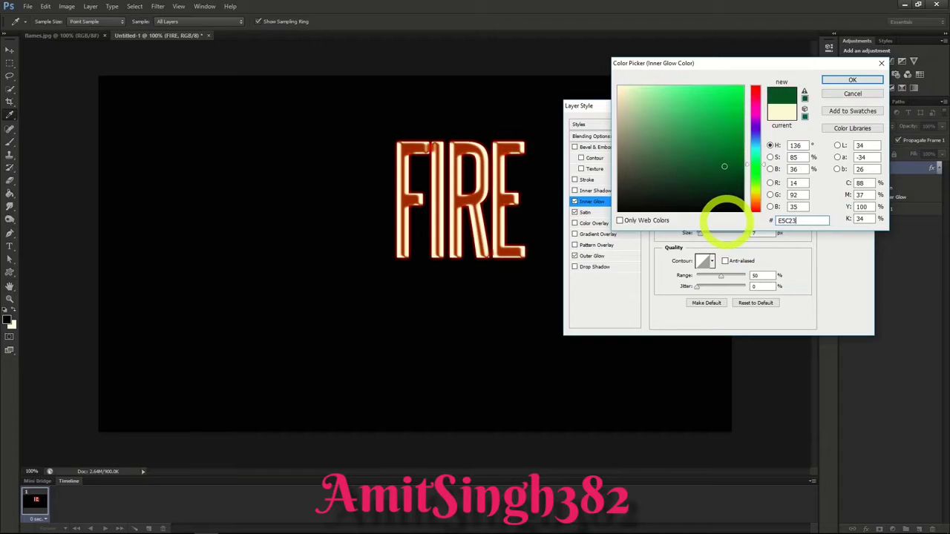
{"action": "left_click", "coordinate": [850, 80]}
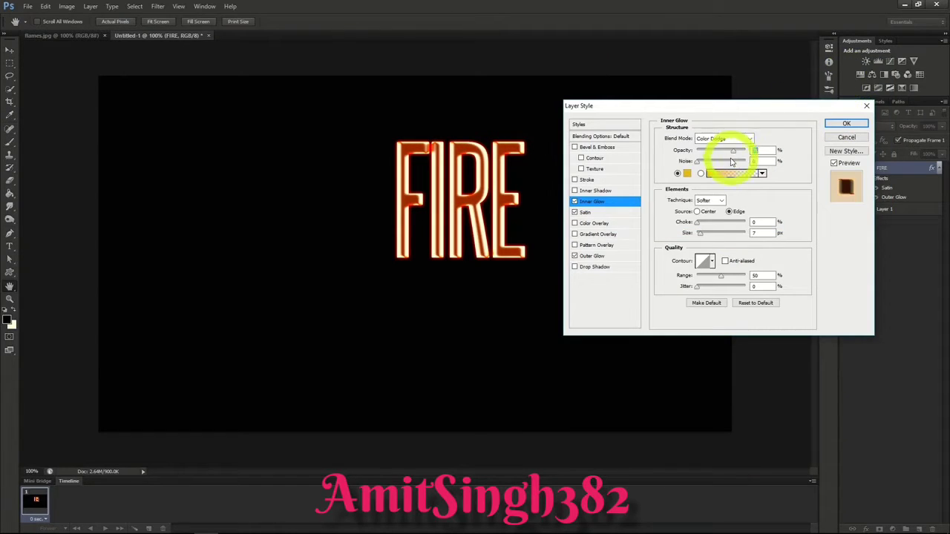
Step: Raise the Inner Glow's opacity to 100%, increase its size slightly and apply the layer style
{"action": "left_click_drag", "start_coordinate": [734, 151], "coordinate": [757, 152]}
{"action": "left_click", "coordinate": [704, 236]}
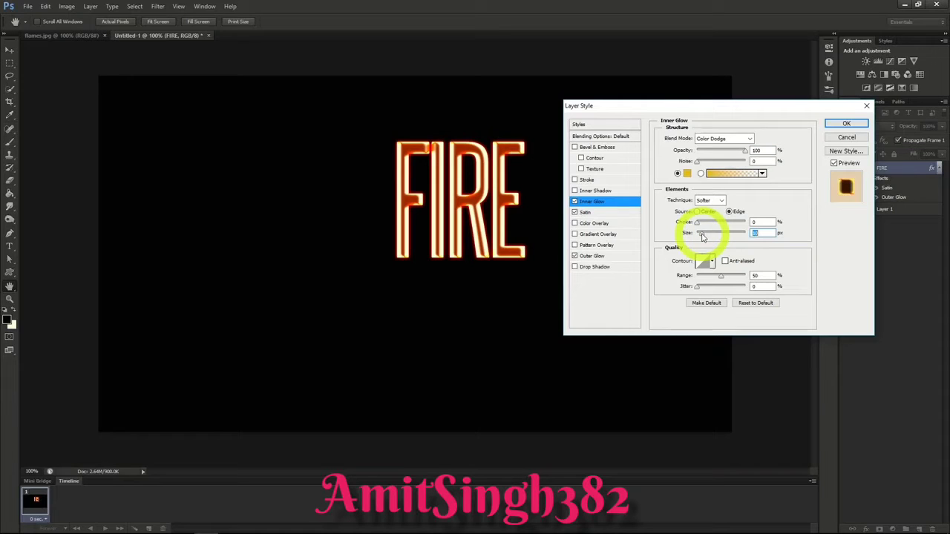
{"action": "left_click", "coordinate": [846, 125]}
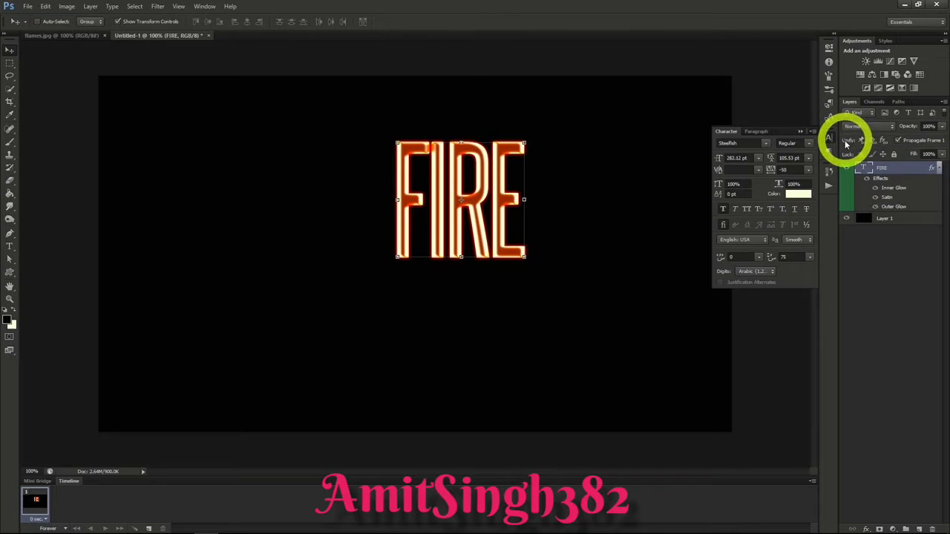
Step: Rasterize the FIRE type layer and move the lettering to the centre of the canvas
{"action": "right_click", "coordinate": [880, 169]}
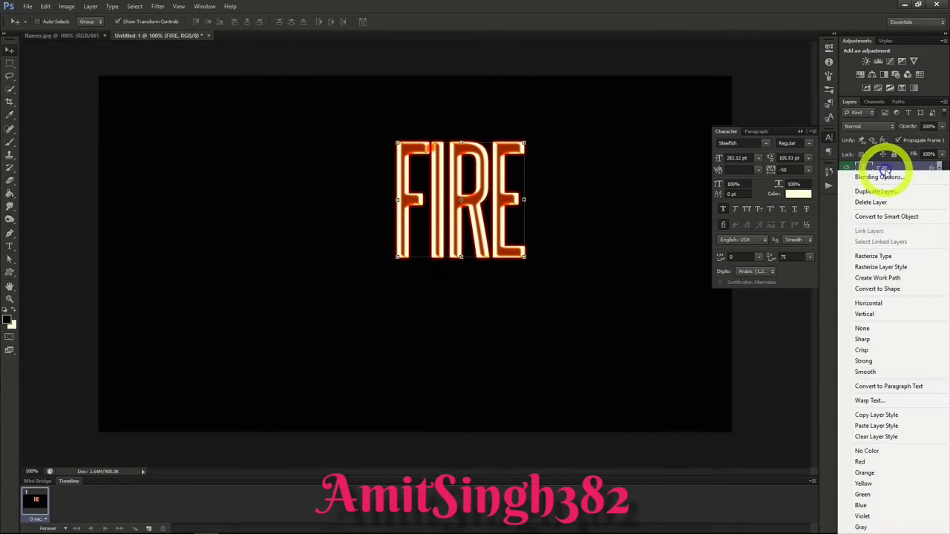
{"action": "left_click", "coordinate": [873, 257]}
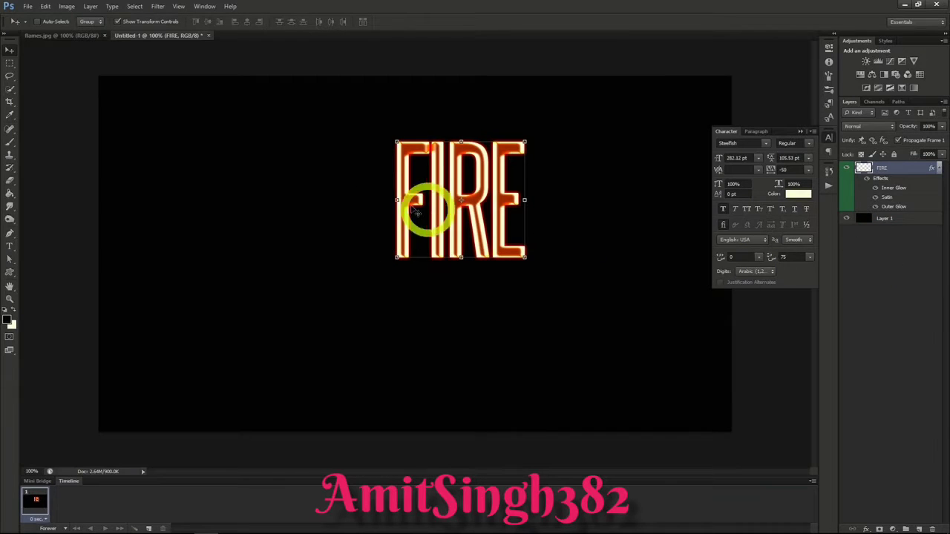
{"action": "left_click_drag", "start_coordinate": [486, 171], "coordinate": [438, 221]}
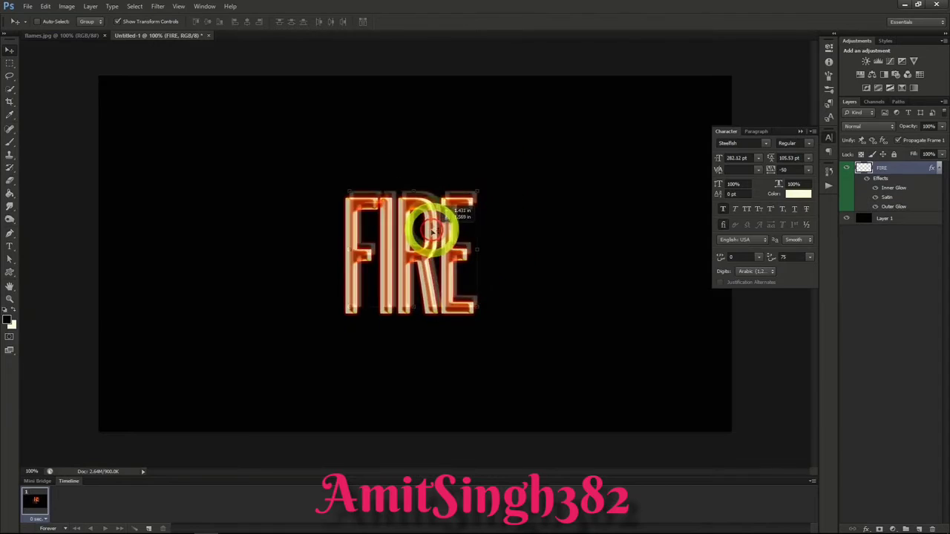
Step: Fade out the tops of the FIRE letters with a soft 250 px Eraser at 0% hardness
{"action": "left_click", "coordinate": [10, 184]}
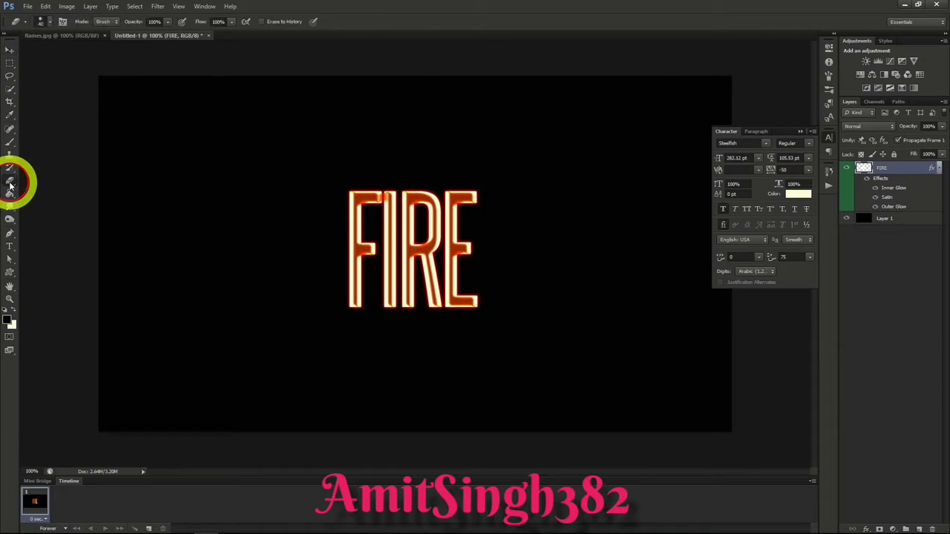
{"action": "left_click", "coordinate": [46, 21]}
{"action": "left_click_drag", "start_coordinate": [33, 53], "coordinate": [89, 53]}
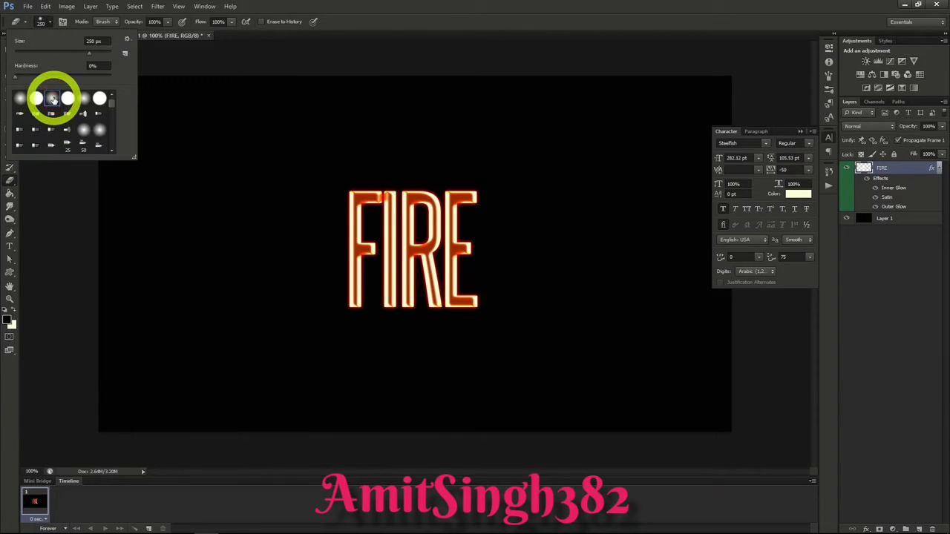
{"action": "left_click", "coordinate": [49, 23]}
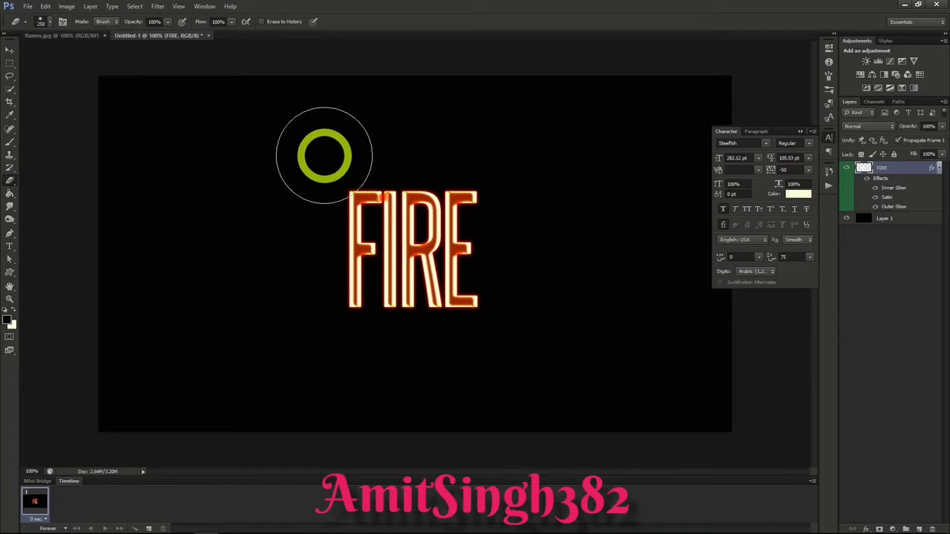
{"action": "mouse_move", "coordinate": [334, 154]}
{"action": "left_mouse_down"}
{"action": "mouse_move", "coordinate": [491, 154]}
{"action": "mouse_move", "coordinate": [340, 156]}
{"action": "mouse_move", "coordinate": [447, 152]}
{"action": "left_mouse_up"}
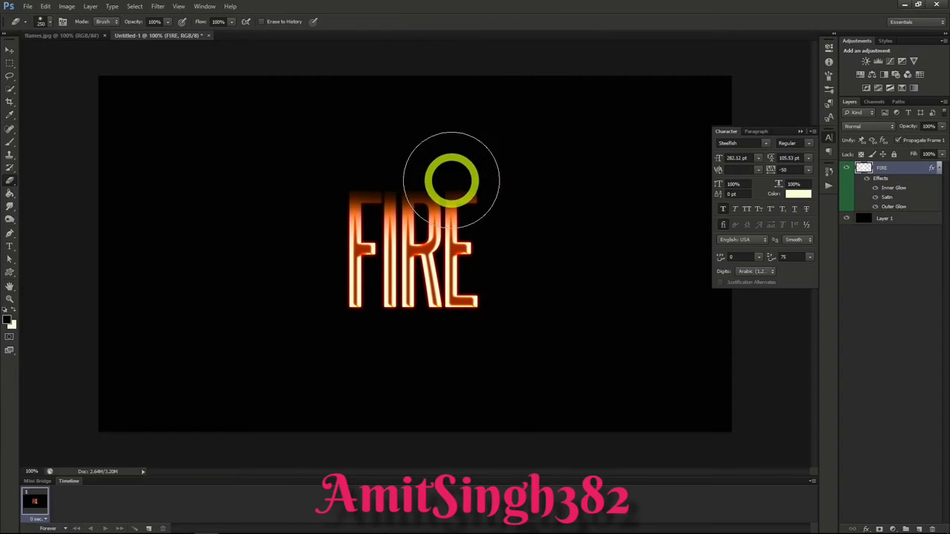
Step: Apply a Pond Ripples ZigZag distortion to the FIRE layer with an amount of 4 and slightly fewer ridges
{"action": "left_click", "coordinate": [158, 8]}
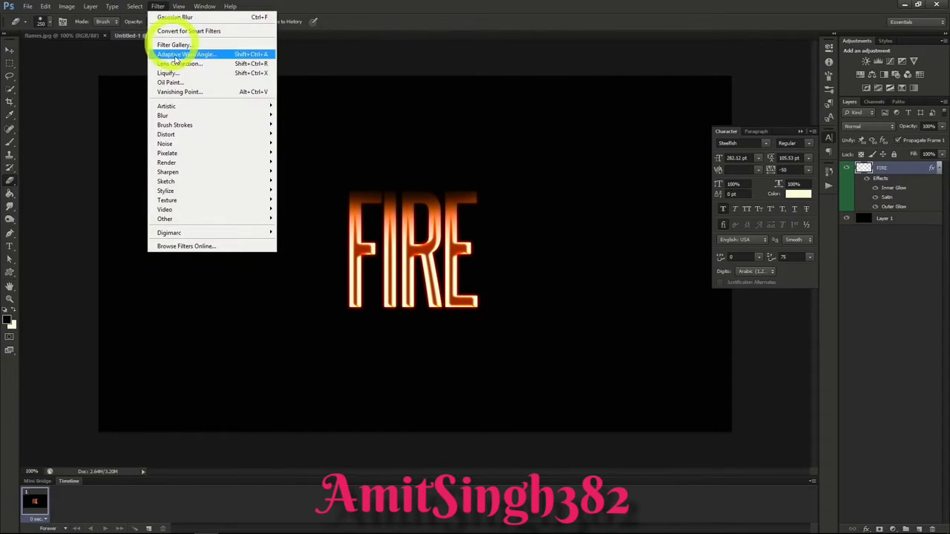
{"action": "mouse_move", "coordinate": [192, 138]}
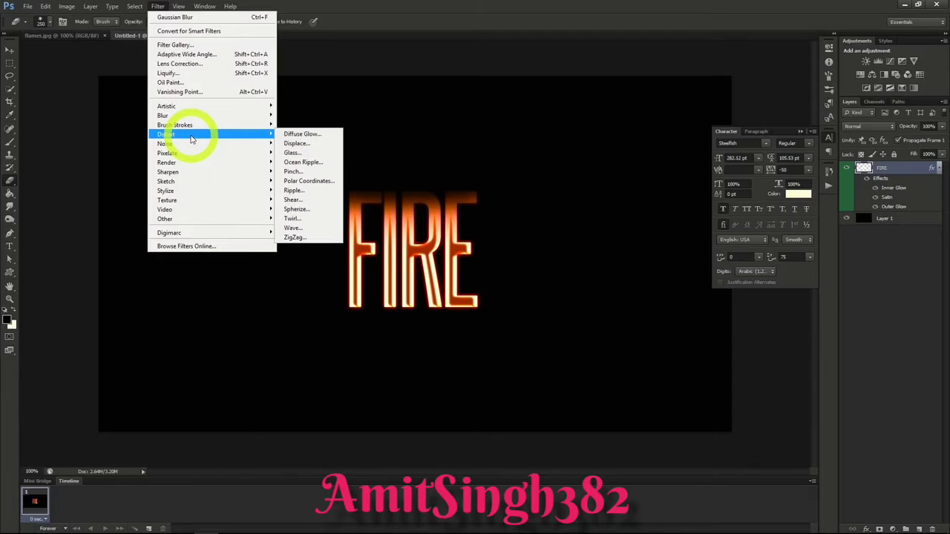
{"action": "left_click", "coordinate": [298, 237]}
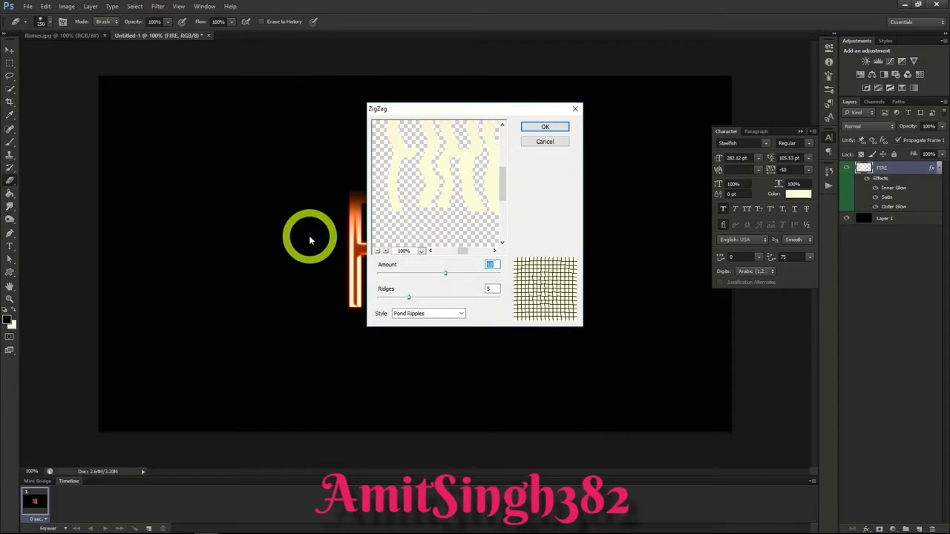
{"action": "mouse_move", "coordinate": [446, 276]}
{"action": "left_mouse_down"}
{"action": "mouse_move", "coordinate": [418, 273]}
{"action": "mouse_move", "coordinate": [441, 273]}
{"action": "left_mouse_up"}
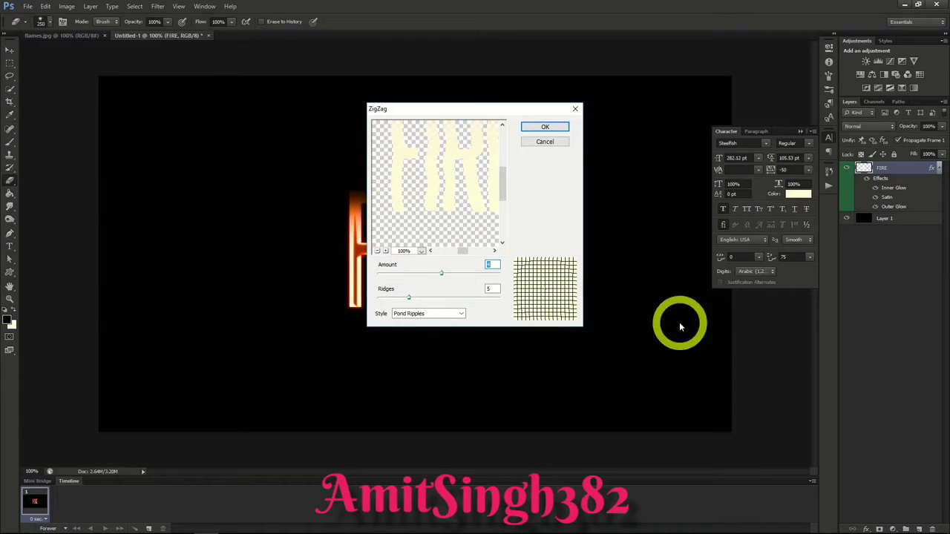
{"action": "left_click", "coordinate": [408, 298]}
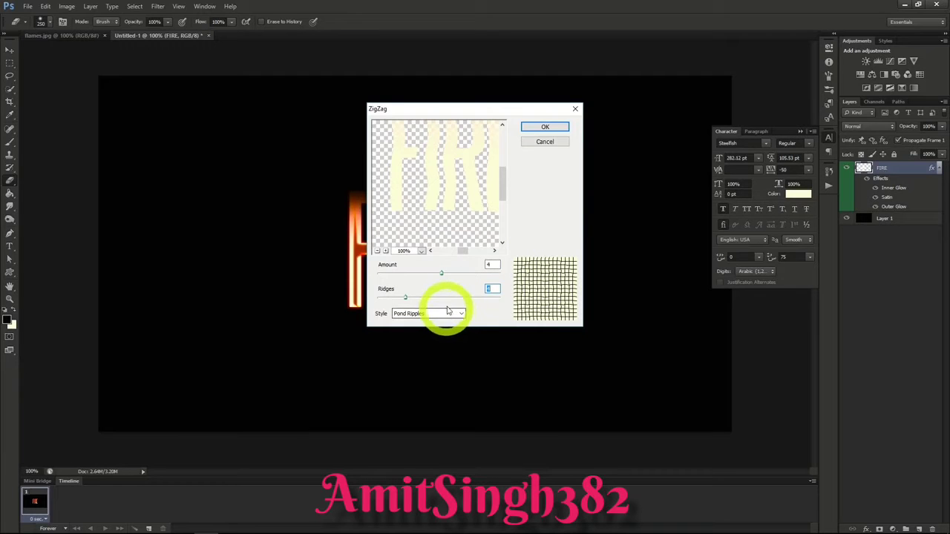
{"action": "left_click", "coordinate": [538, 127]}
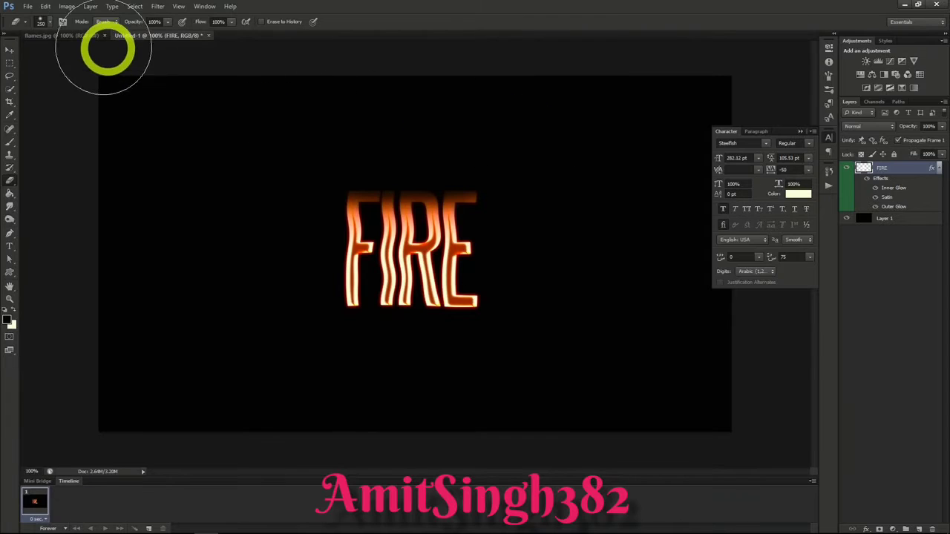
Step: Copy the flames image into the FIRE text document and load its Green channel as a selection
{"action": "left_click", "coordinate": [78, 35]}
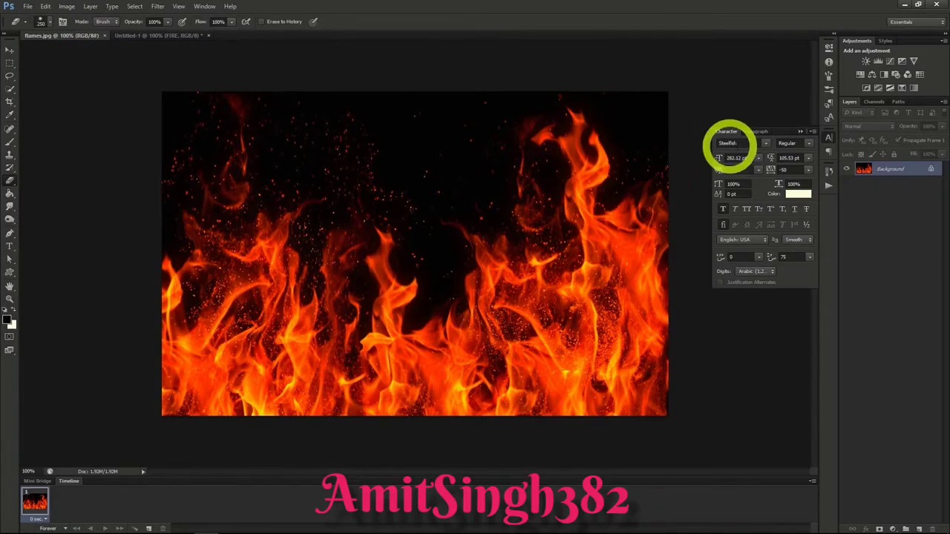
{"action": "left_click_drag", "start_coordinate": [881, 169], "coordinate": [176, 37]}
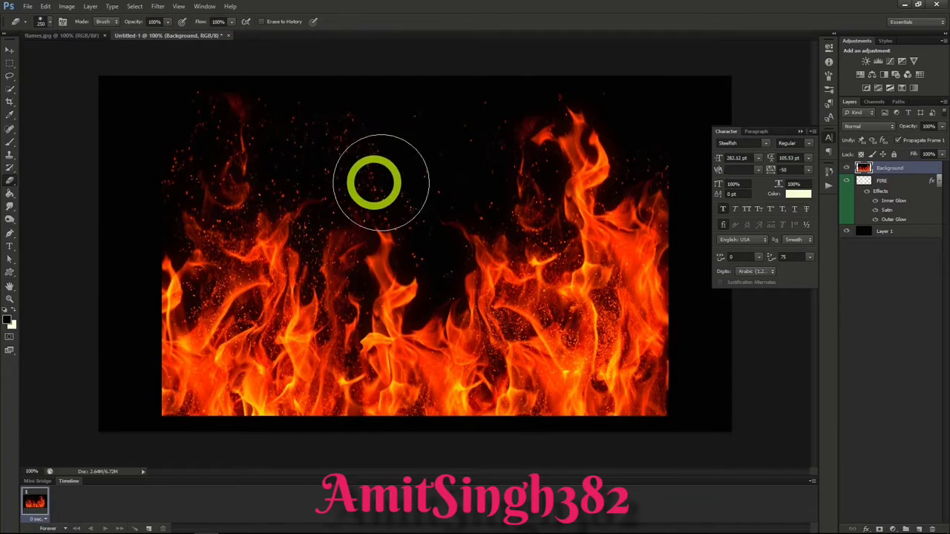
{"action": "left_click", "coordinate": [873, 102]}
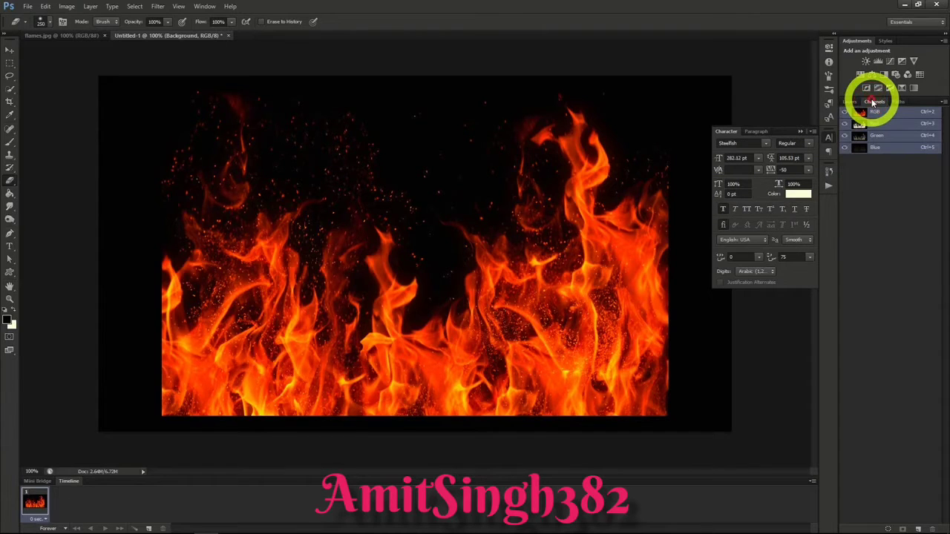
{"action": "left_click", "coordinate": [881, 138], "text": "ctrl"}
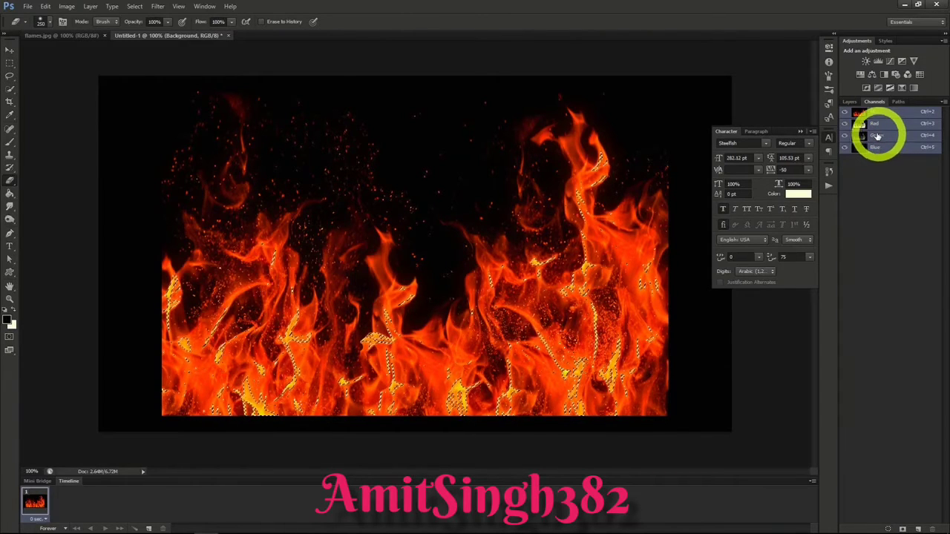
Step: Replace the imported full flames layer with a copy of only the selected flames, named Fire Main
{"action": "left_click", "coordinate": [851, 102]}
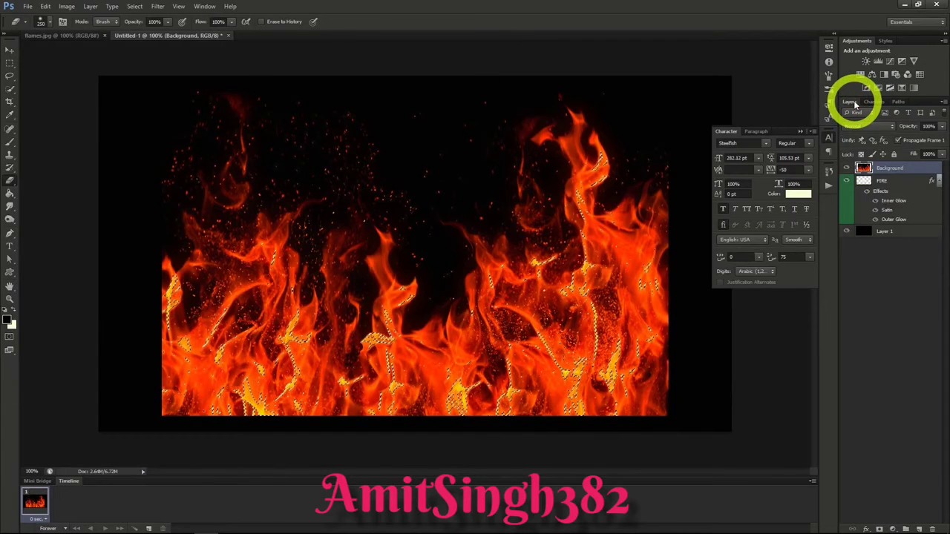
{"action": "key", "text": "ctrl+j"}
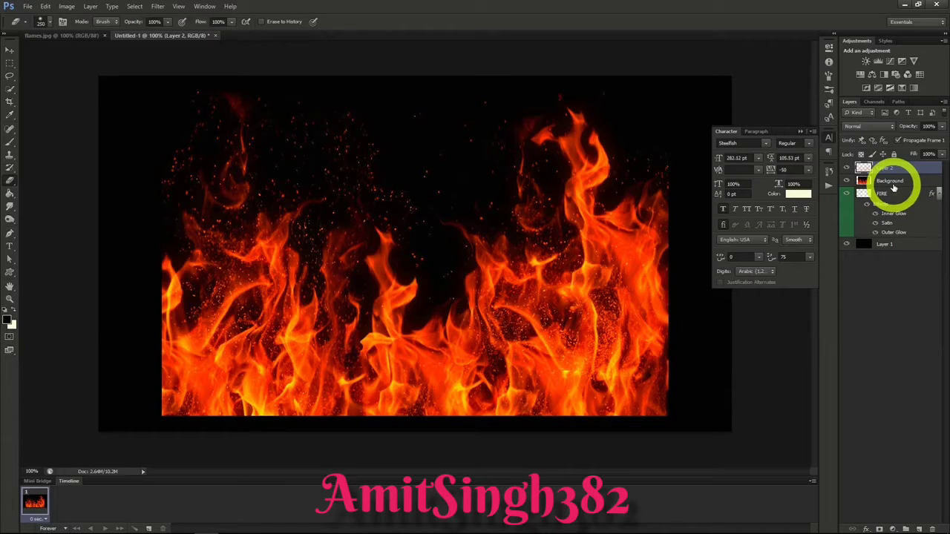
{"action": "left_click", "coordinate": [882, 182]}
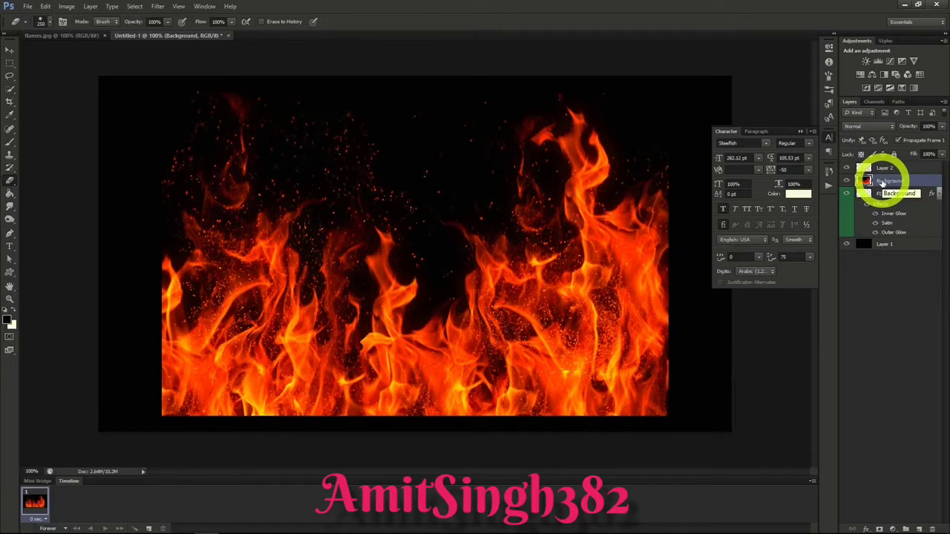
{"action": "key", "text": "Delete"}
{"action": "double_click", "coordinate": [885, 168]}
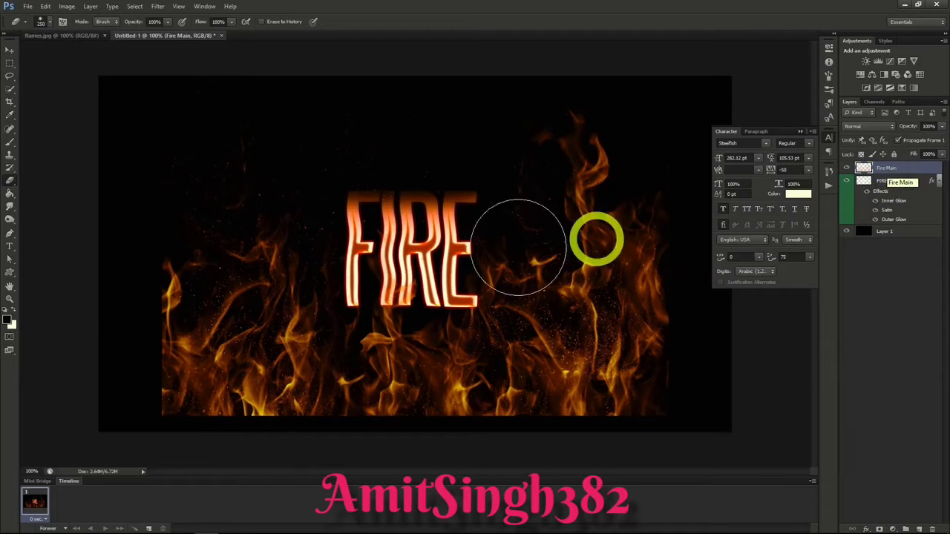
Step: Move the Fire Main flames upward and scale them down proportionally over the FIRE lettering
{"action": "left_click", "coordinate": [10, 50]}
{"action": "left_click_drag", "start_coordinate": [547, 339], "coordinate": [544, 319]}
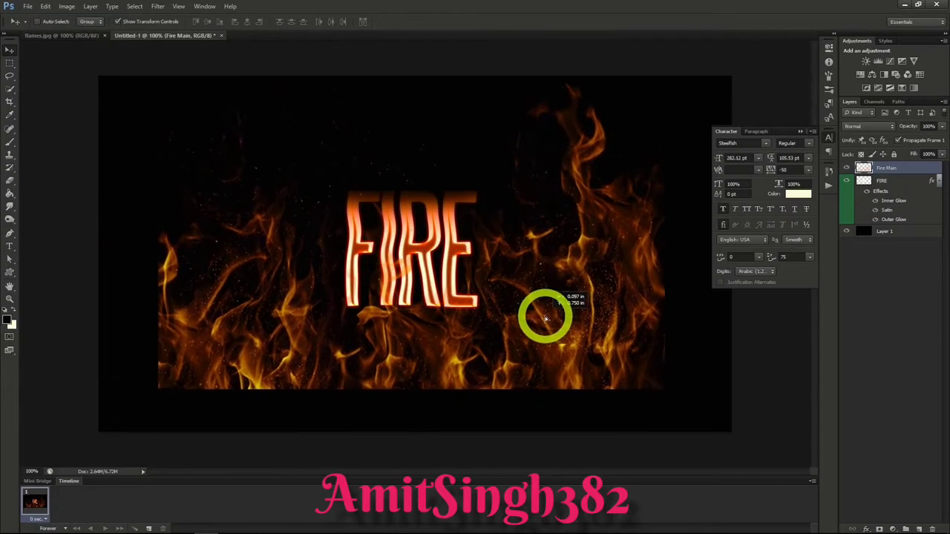
{"action": "left_click", "coordinate": [663, 65]}
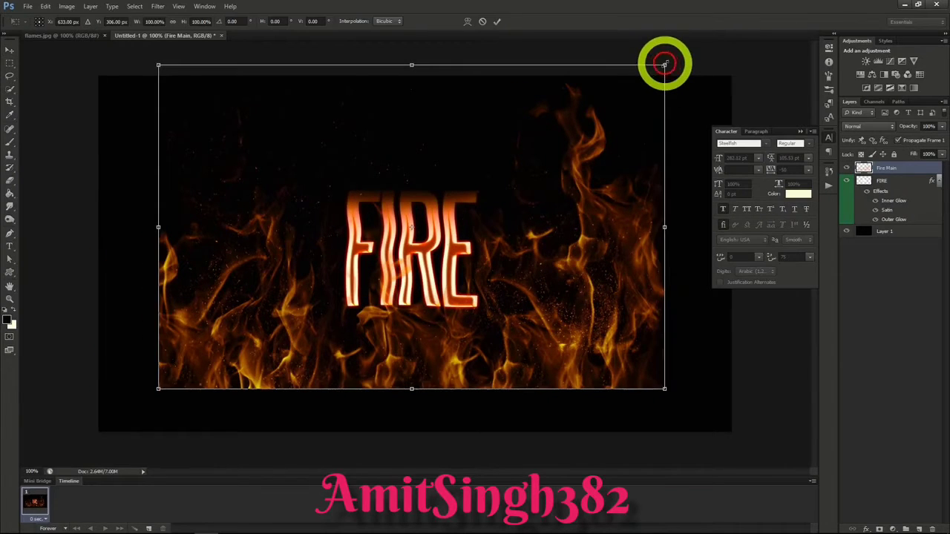
{"action": "left_click", "coordinate": [174, 22]}
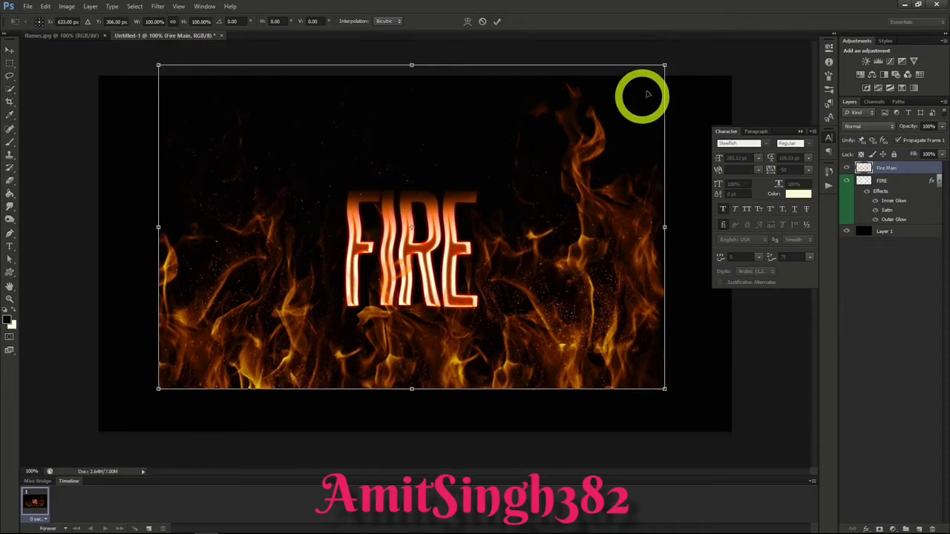
{"action": "left_click_drag", "start_coordinate": [664, 65], "coordinate": [439, 210]}
{"action": "mouse_move", "coordinate": [371, 265]}
{"action": "left_mouse_down"}
{"action": "mouse_move", "coordinate": [435, 265]}
{"action": "mouse_move", "coordinate": [424, 265]}
{"action": "left_mouse_up"}
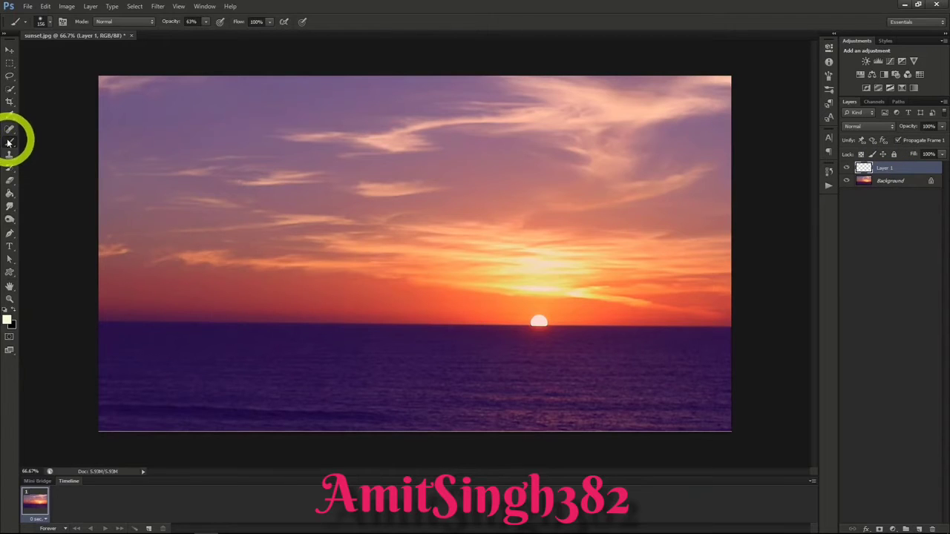
Step: Paint a single soft cream spot on Layer 1 at the sunset's horizon, beside the sun, with a 300 px brush
{"action": "left_click", "coordinate": [51, 24]}
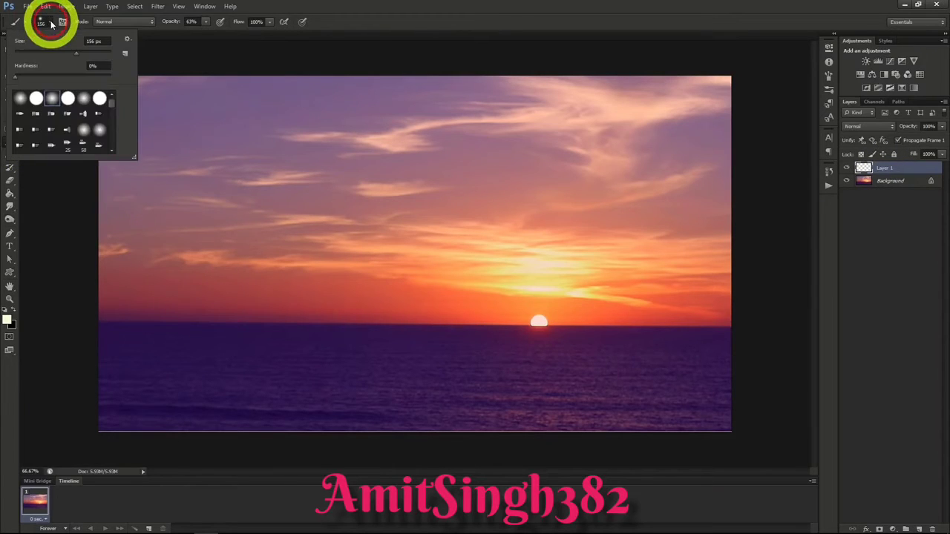
{"action": "left_click_drag", "start_coordinate": [81, 57], "coordinate": [93, 57]}
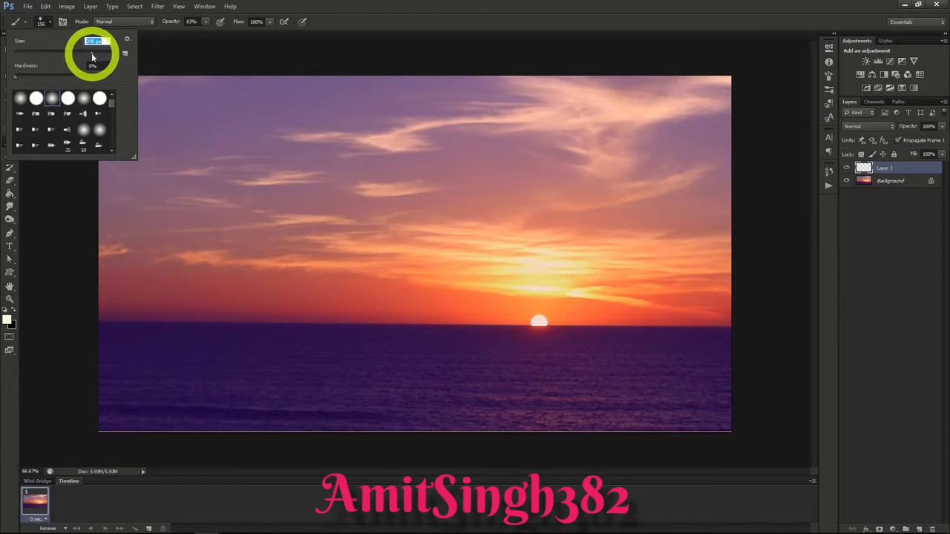
{"action": "left_click", "coordinate": [51, 25]}
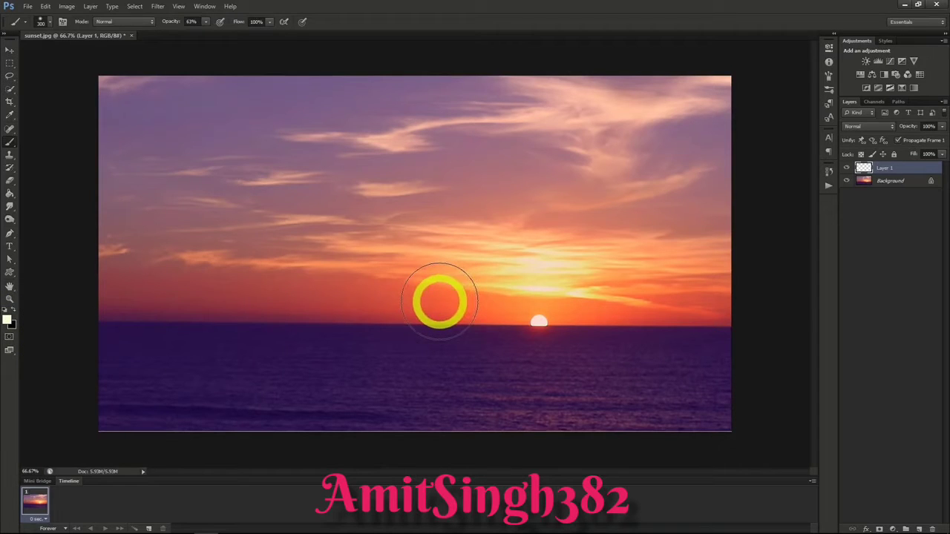
{"action": "left_click", "coordinate": [439, 302]}
{"action": "scroll", "coordinate": [475, 332], "scroll_direction": "up", "scroll_amount": 5}
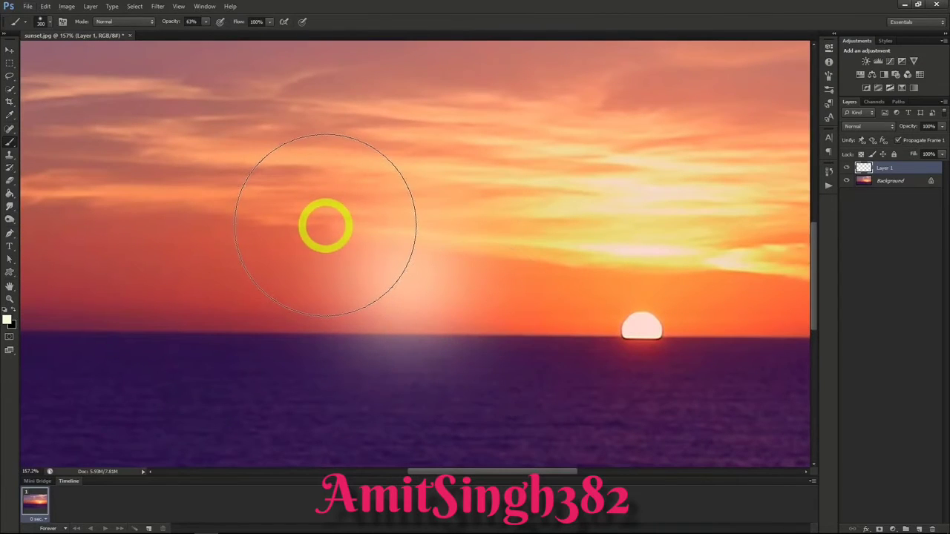
Step: Add 3.5% uniform monochromatic noise to the soft spot on Layer 1
{"action": "left_click", "coordinate": [157, 6]}
{"action": "mouse_move", "coordinate": [186, 144]}
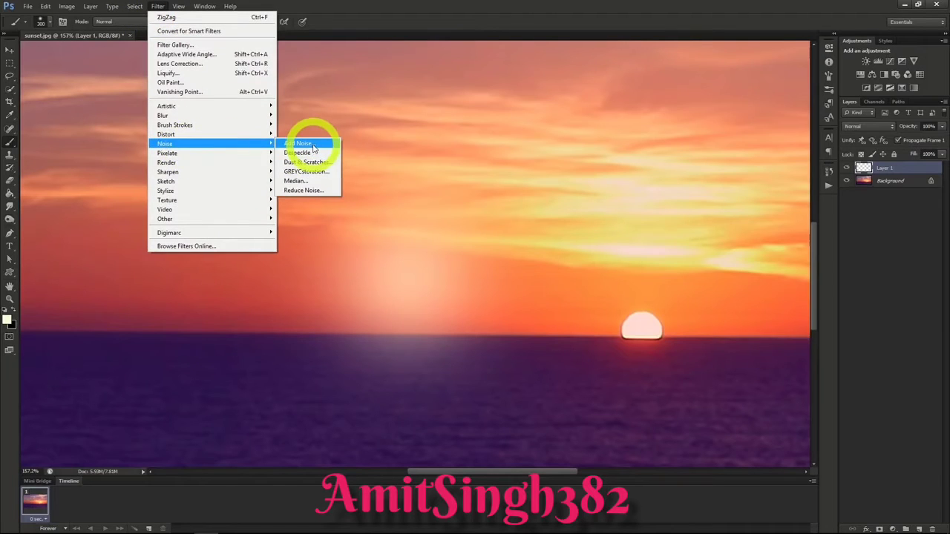
{"action": "left_click", "coordinate": [301, 144]}
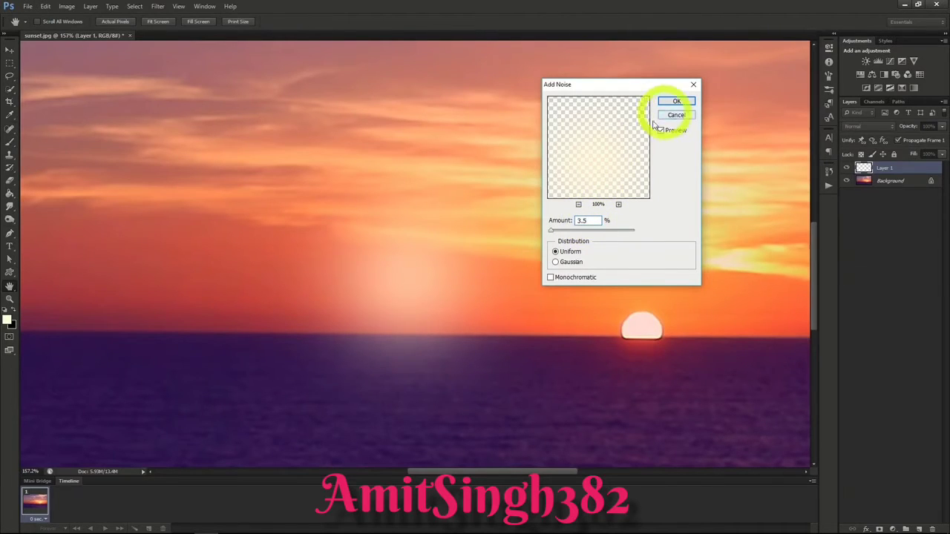
{"action": "left_click", "coordinate": [550, 279]}
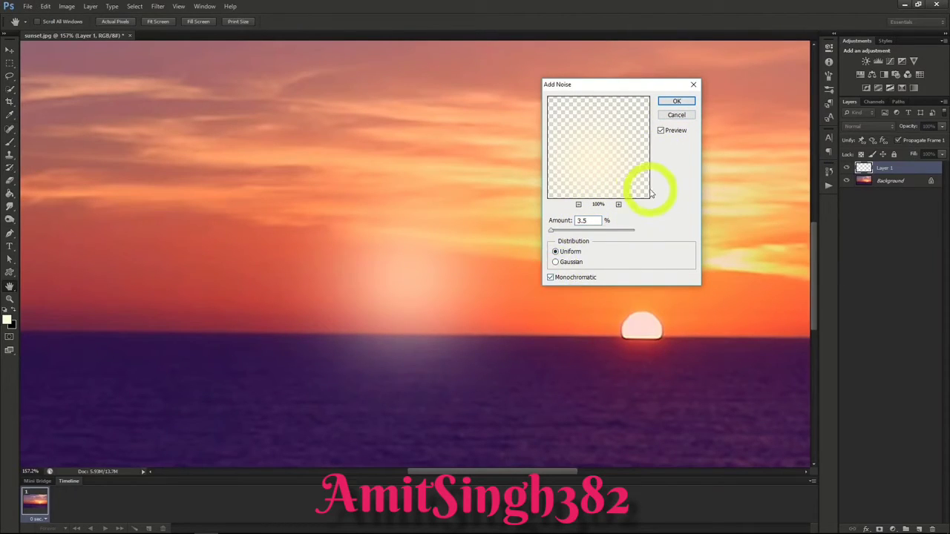
{"action": "left_click", "coordinate": [675, 101]}
{"action": "key", "text": "b"}
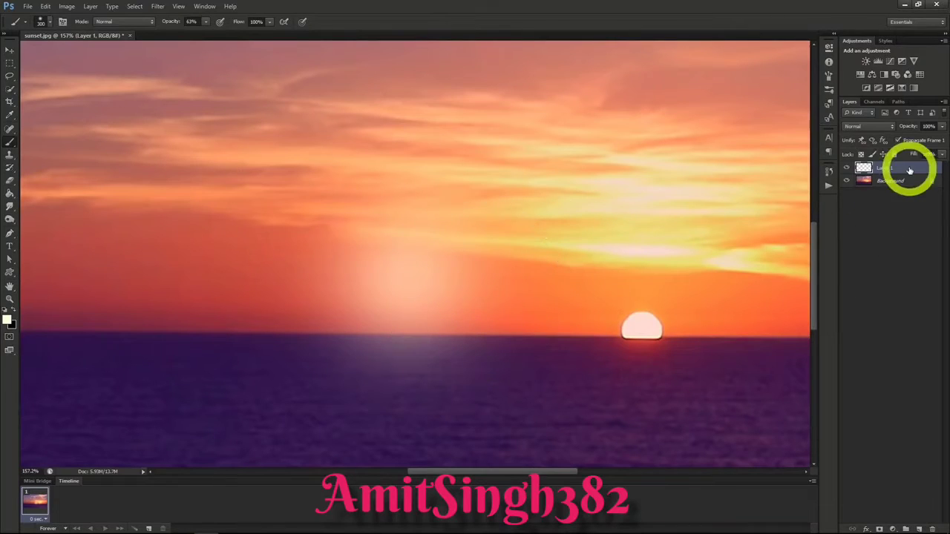
Step: Duplicate Layer 1 as White and rename the original layer Orange
{"action": "right_click", "coordinate": [886, 168]}
{"action": "left_click", "coordinate": [896, 201]}
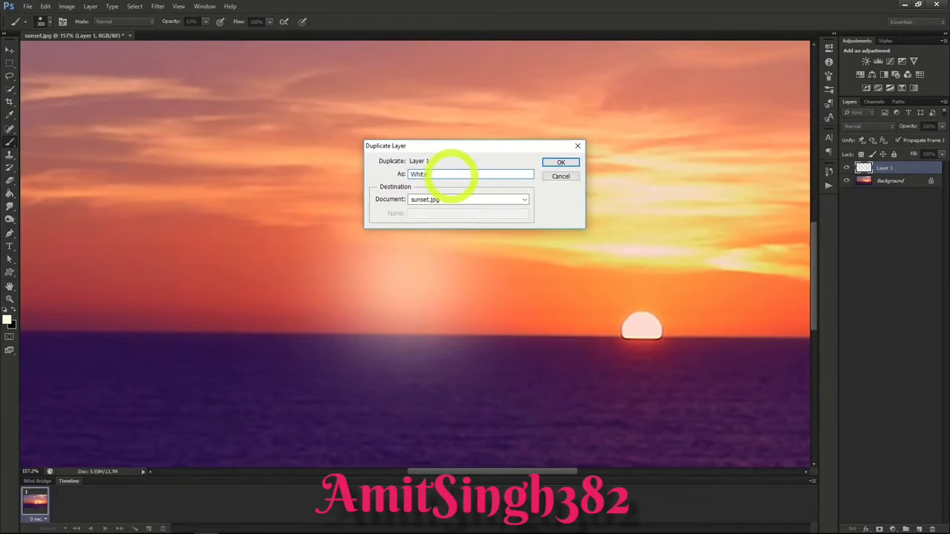
{"action": "type", "text": "White"}
{"action": "key", "text": "Return"}
{"action": "left_click", "coordinate": [885, 182]}
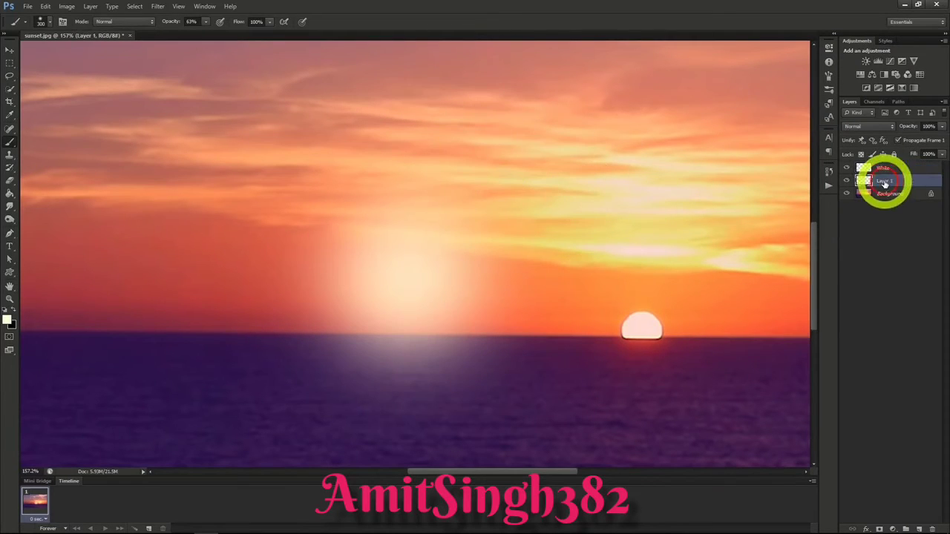
{"action": "right_click", "coordinate": [885, 182]}
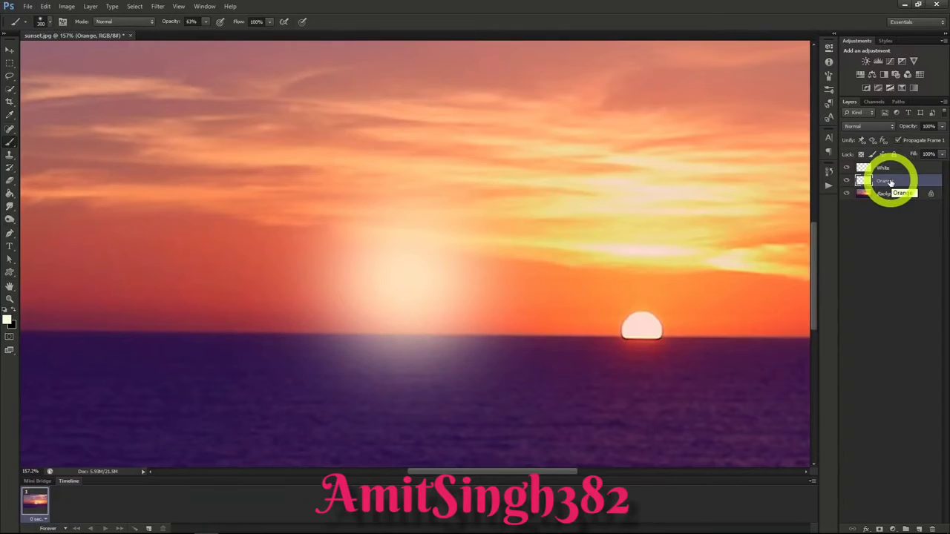
Step: Hide the White layer and colorize the Orange layer's glow golden orange with Hue/Saturation, lowering its lightness slightly
{"action": "left_click", "coordinate": [846, 169]}
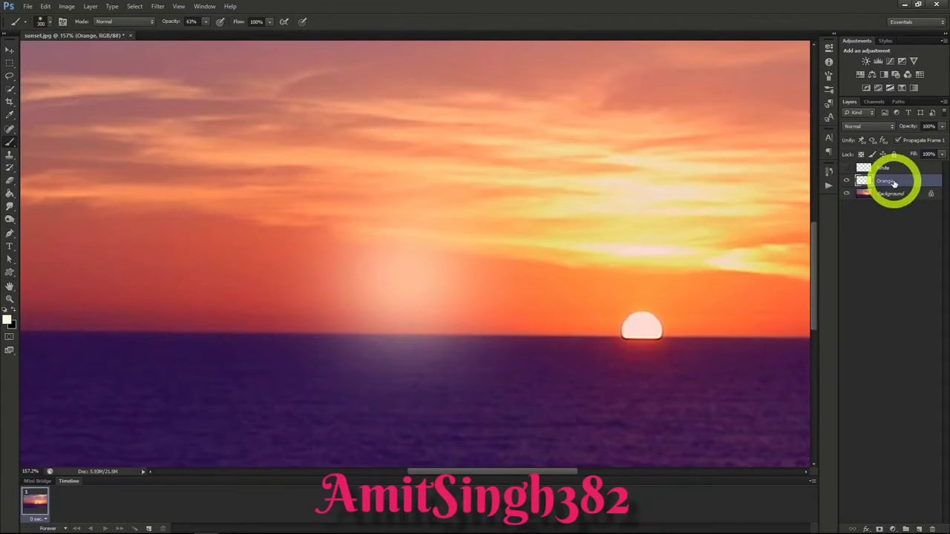
{"action": "left_click", "coordinate": [69, 6]}
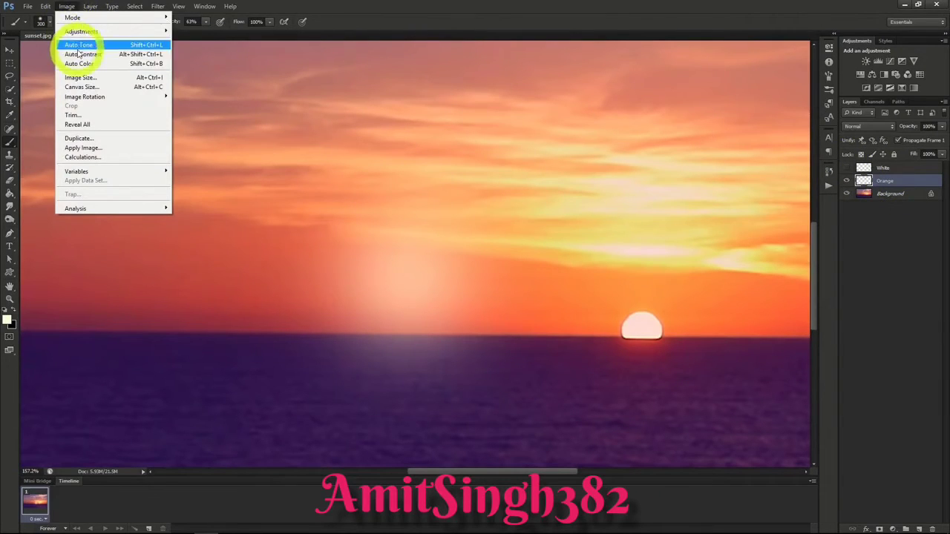
{"action": "mouse_move", "coordinate": [89, 33]}
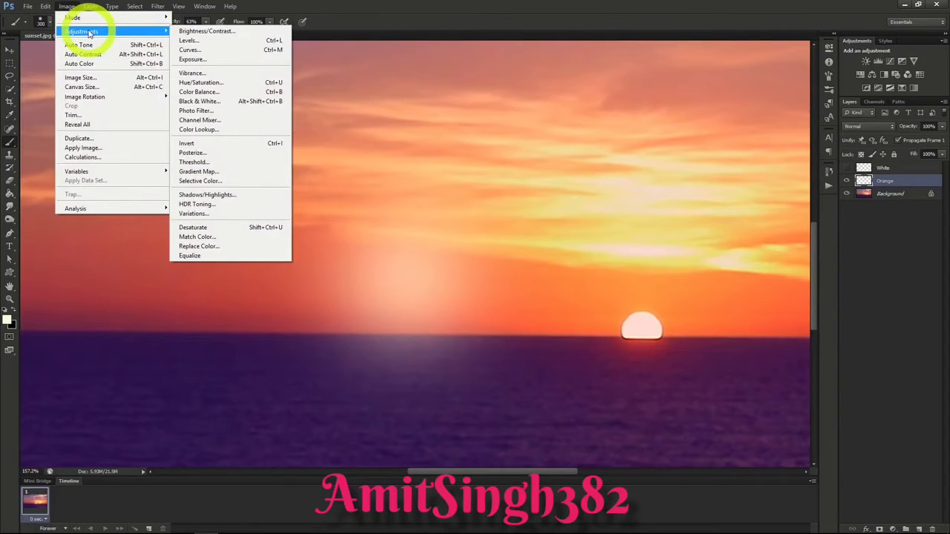
{"action": "left_click", "coordinate": [201, 82]}
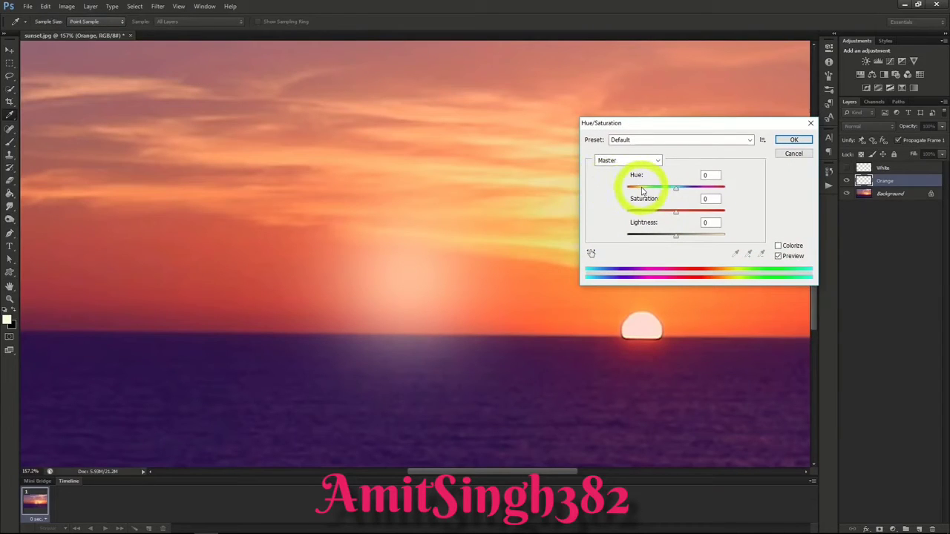
{"action": "left_click", "coordinate": [778, 246]}
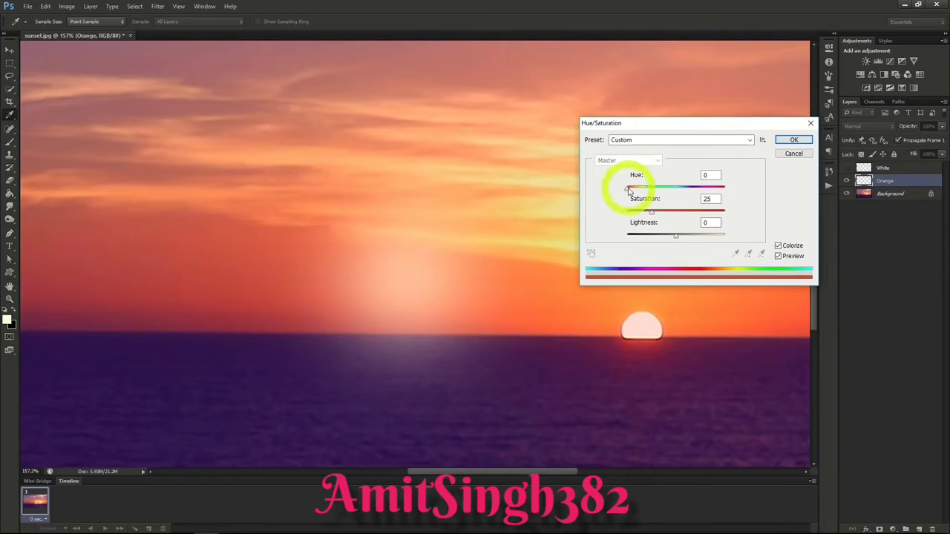
{"action": "left_click_drag", "start_coordinate": [627, 189], "coordinate": [723, 213]}
{"action": "left_click_drag", "start_coordinate": [675, 235], "coordinate": [667, 239]}
{"action": "left_click", "coordinate": [793, 139]}
{"action": "key", "text": "b"}
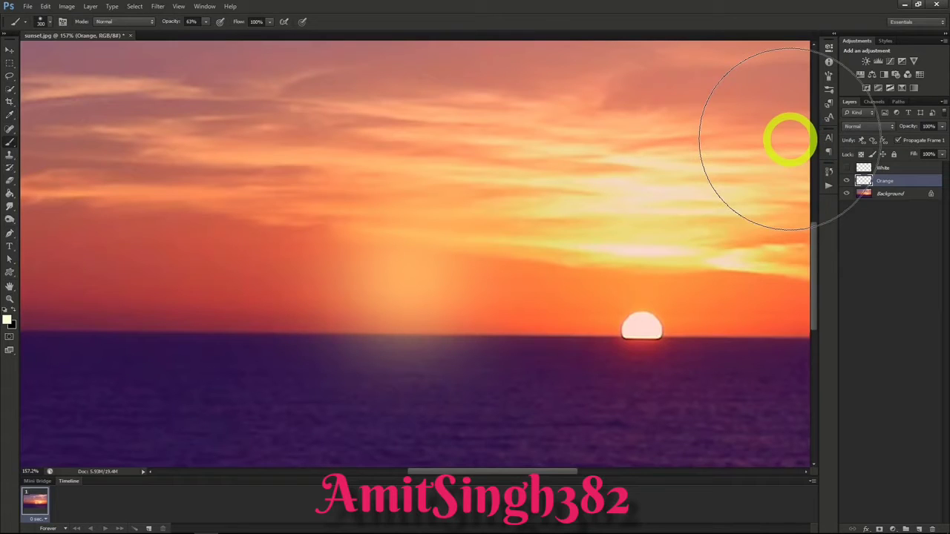
Step: Set the Orange layer's blend mode to Screen and the White layer's to Linear Dodge (Add)
{"action": "left_click", "coordinate": [861, 126]}
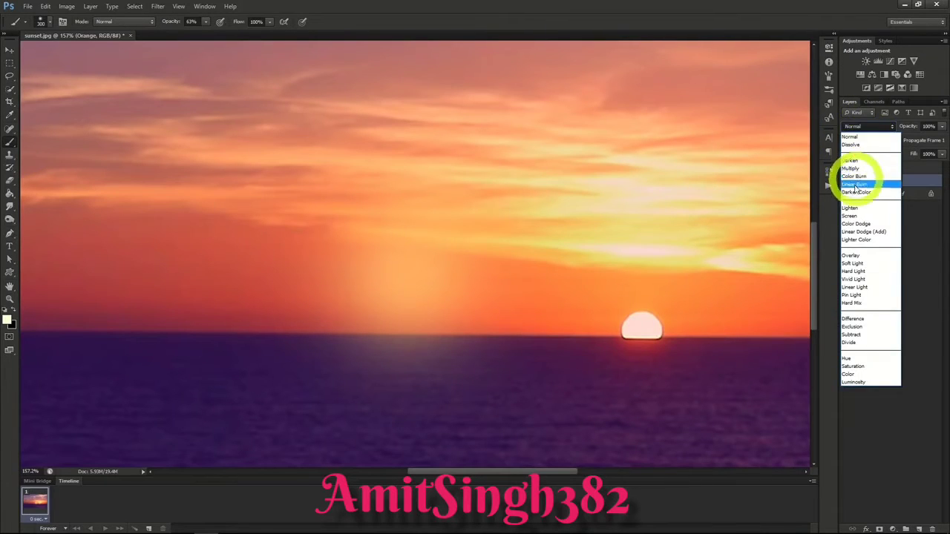
{"action": "left_click", "coordinate": [852, 215]}
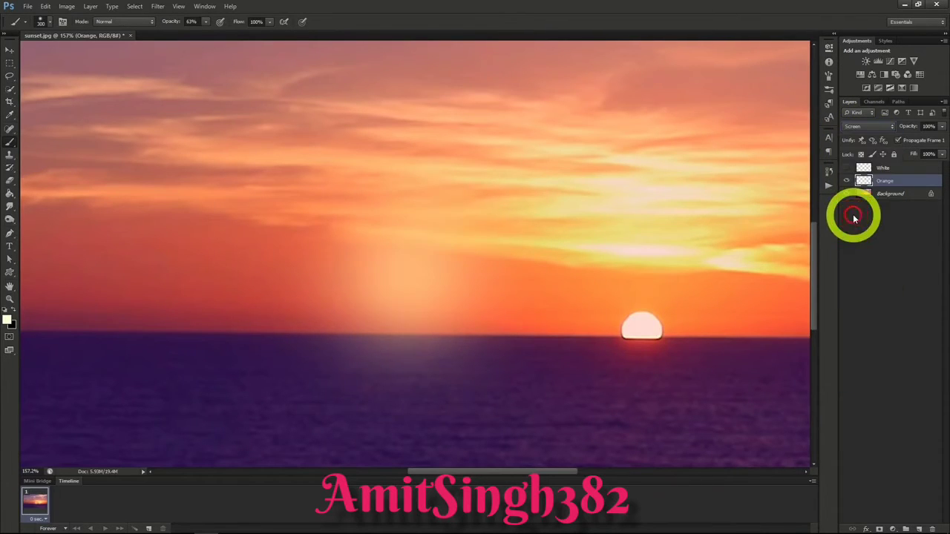
{"action": "left_click", "coordinate": [869, 126]}
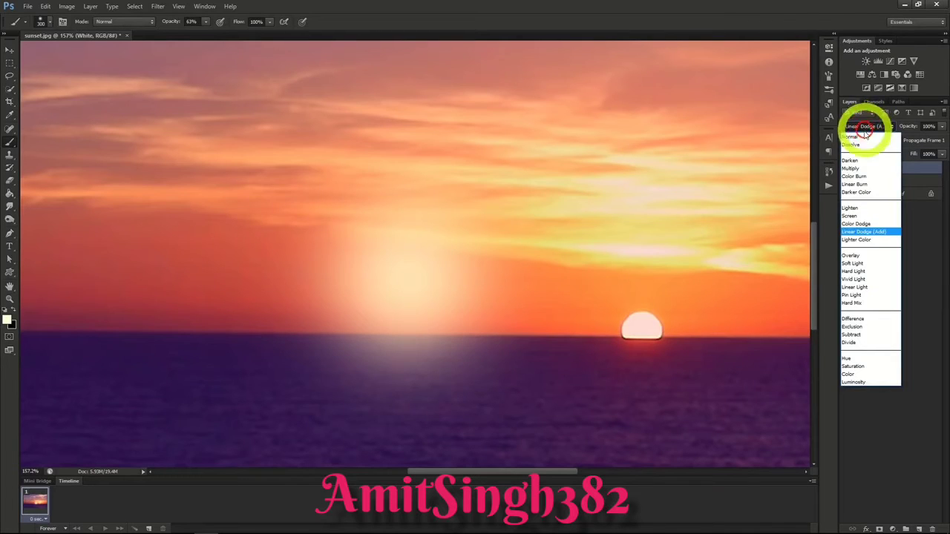
{"action": "left_click", "coordinate": [861, 233]}
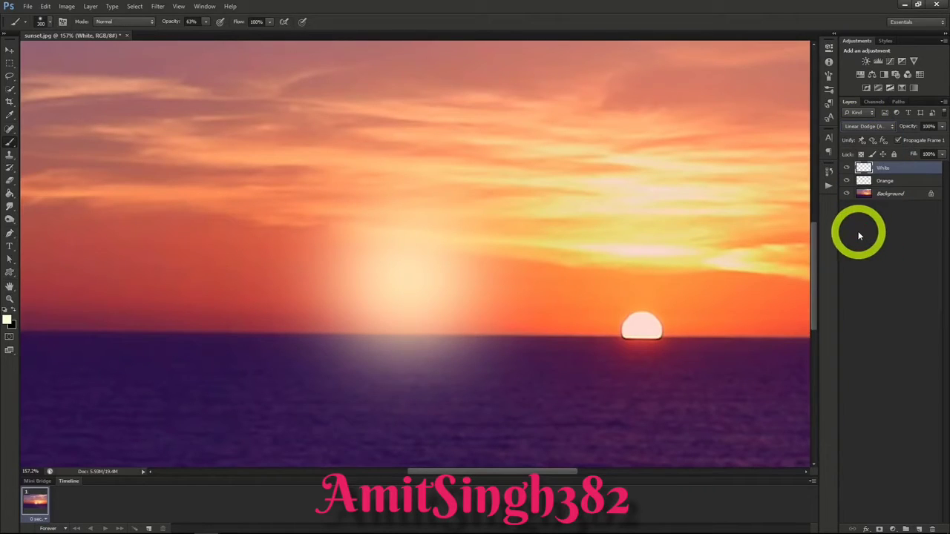
Step: Enlarge the Orange layer's glow proportionally to about 114% and apply the transformation
{"action": "left_click", "coordinate": [893, 181]}
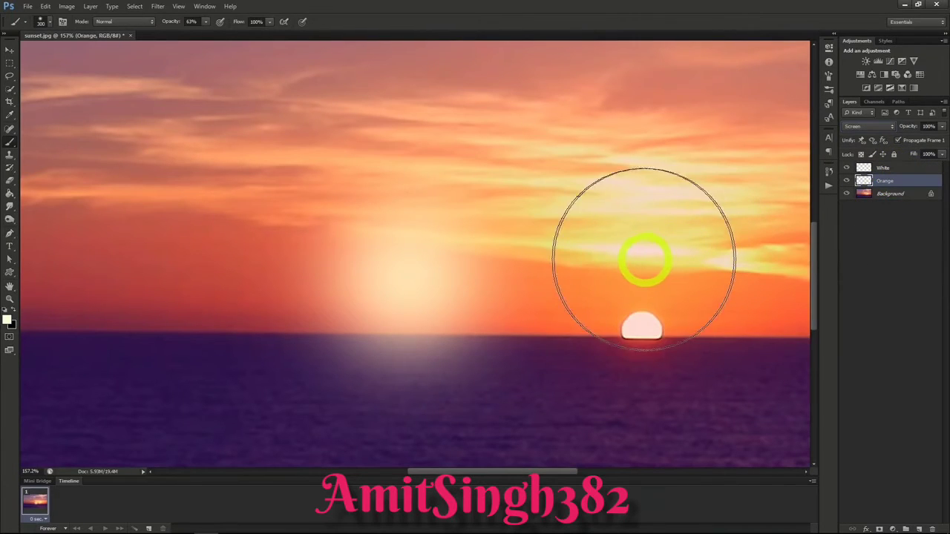
{"action": "key", "text": "ctrl+t"}
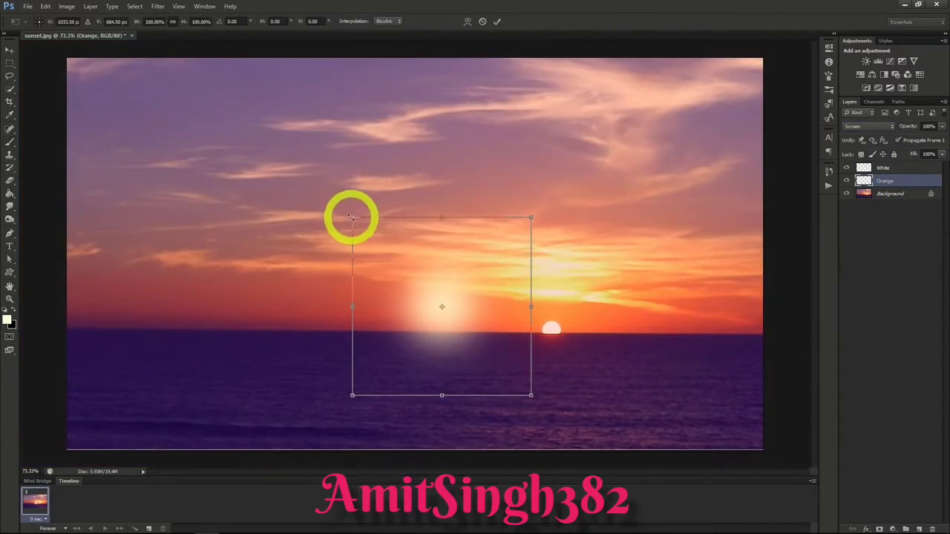
{"action": "left_click_drag", "start_coordinate": [351, 217], "coordinate": [320, 197]}
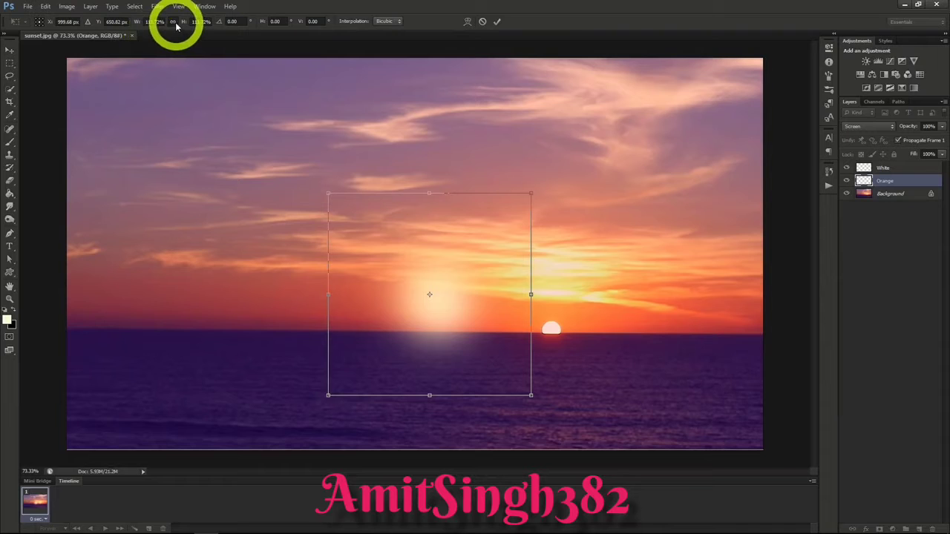
{"action": "left_click", "coordinate": [7, 52]}
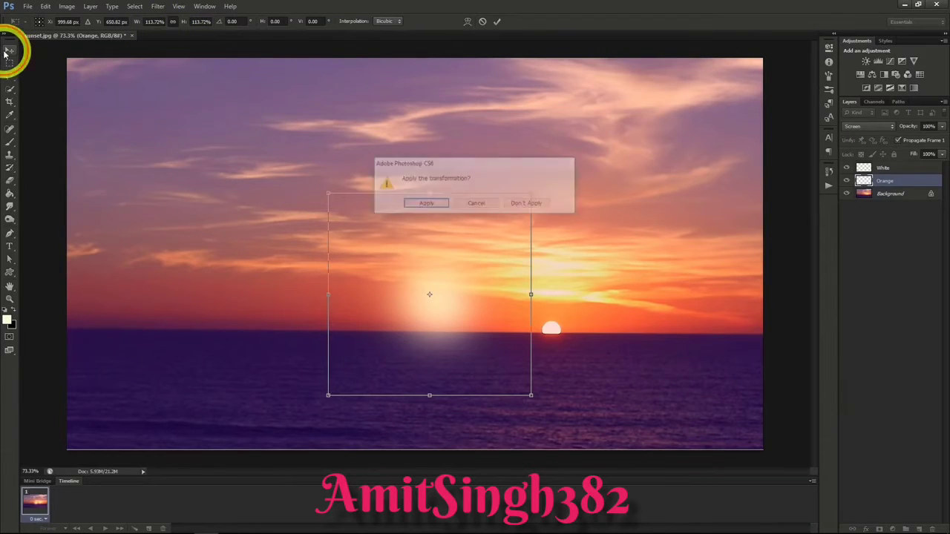
{"action": "left_click", "coordinate": [420, 204]}
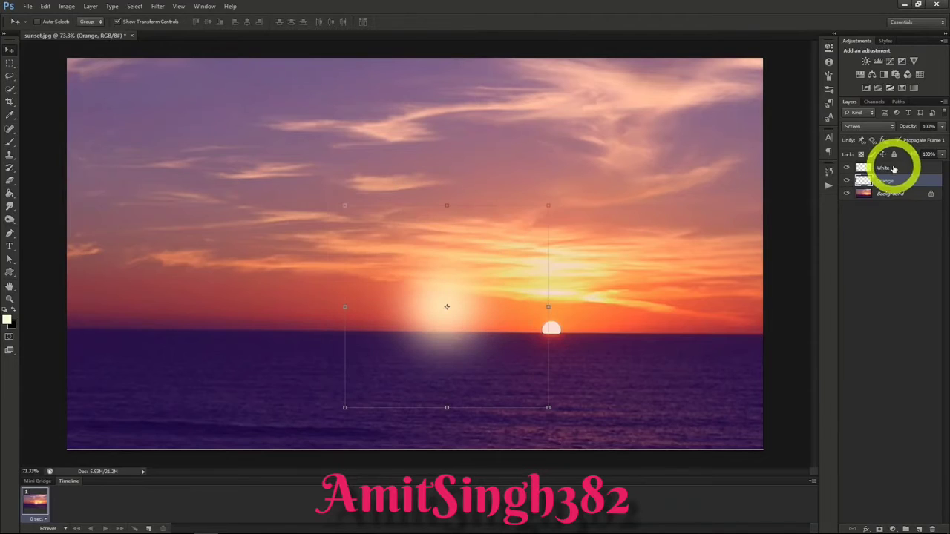
Step: Move the White and Orange glows together onto the setting sun at the horizon and enlarge both around it
{"action": "left_click", "coordinate": [894, 169]}
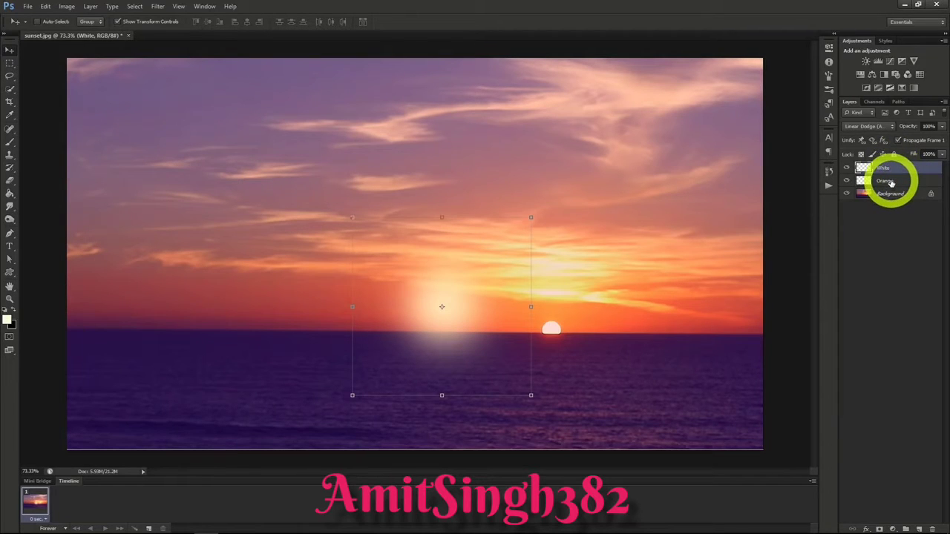
{"action": "left_click", "coordinate": [891, 182], "text": "shift"}
{"action": "left_click_drag", "start_coordinate": [441, 306], "coordinate": [577, 325]}
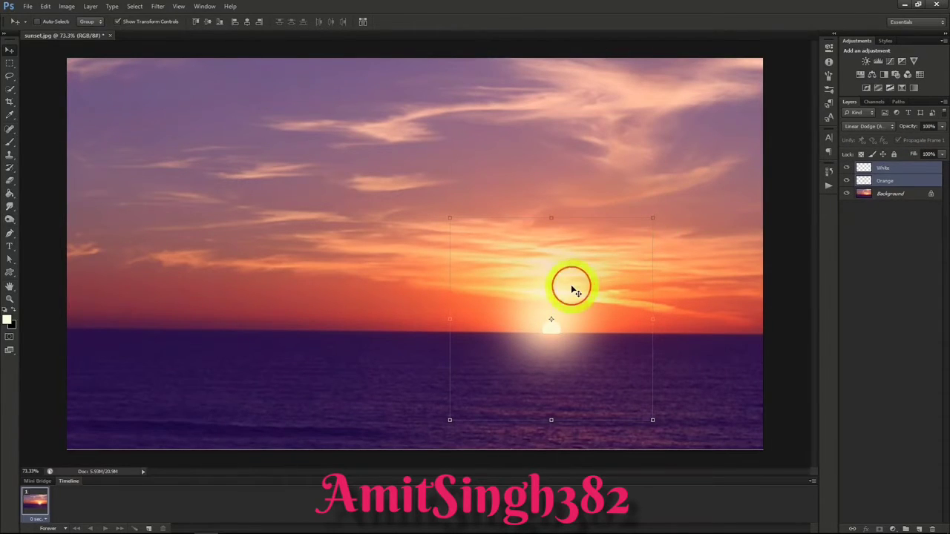
{"action": "left_click_drag", "start_coordinate": [572, 280], "coordinate": [578, 288]}
{"action": "left_click", "coordinate": [869, 168]}
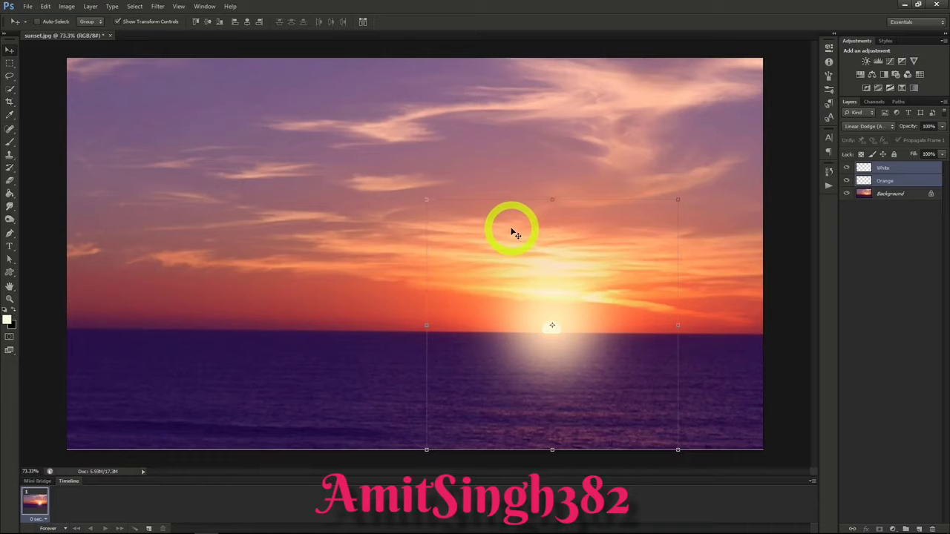
Step: Reduce the Orange layer's opacity to 50%
{"action": "left_click", "coordinate": [890, 181]}
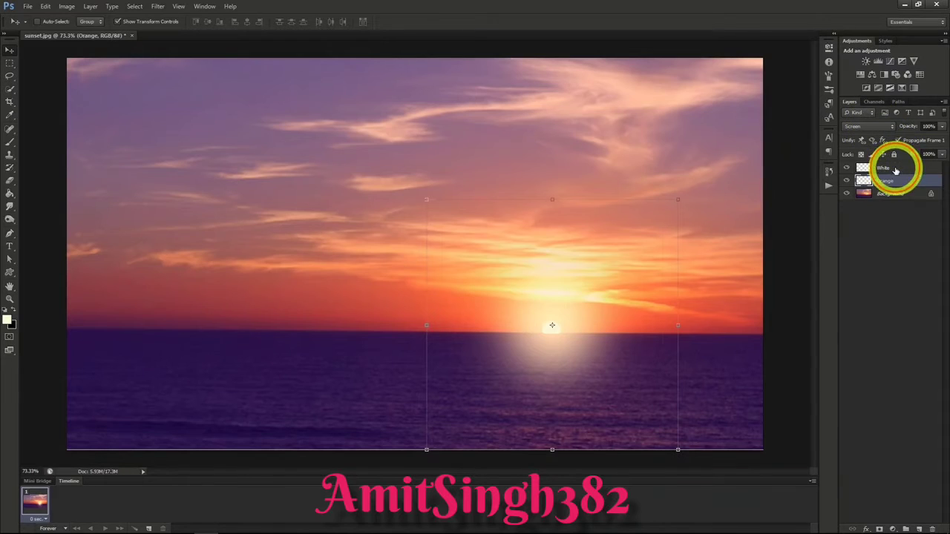
{"action": "left_click", "coordinate": [896, 169]}
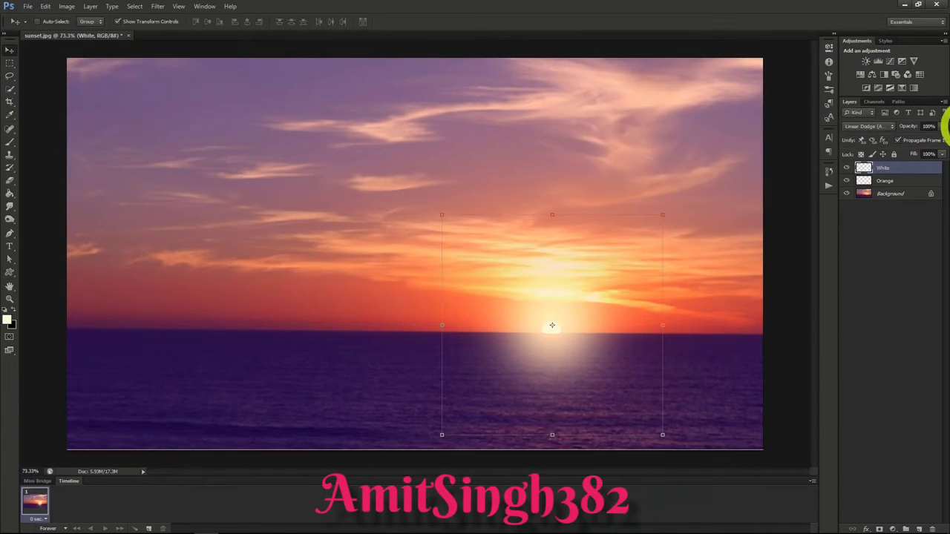
{"action": "left_click", "coordinate": [900, 181]}
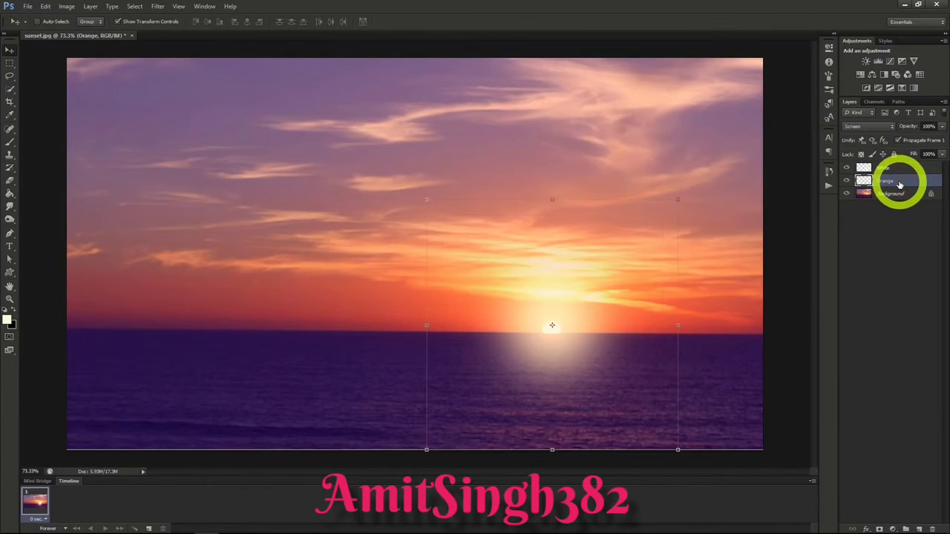
{"action": "left_click_drag", "start_coordinate": [942, 127], "coordinate": [916, 139]}
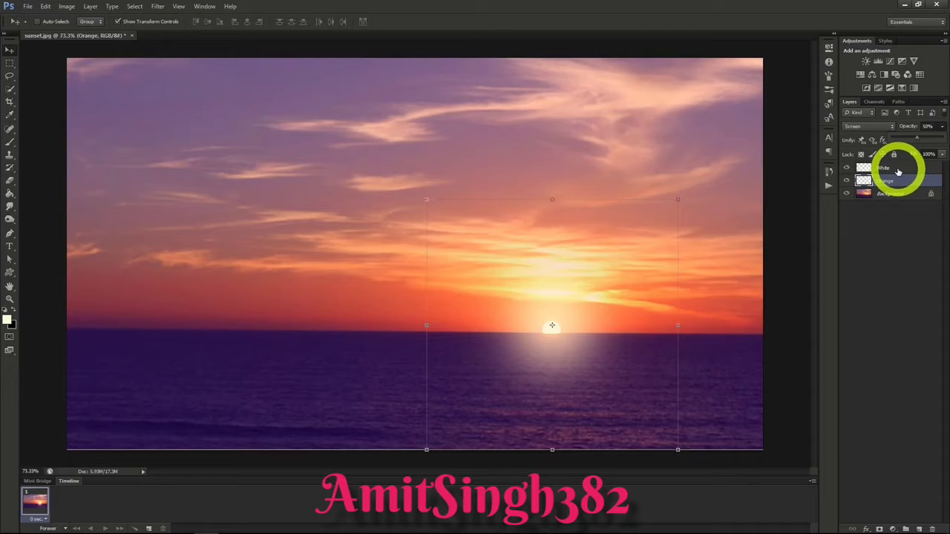
Step: Lower the White layer's fill to about 20% to soften the glow around the sun
{"action": "left_click", "coordinate": [898, 171]}
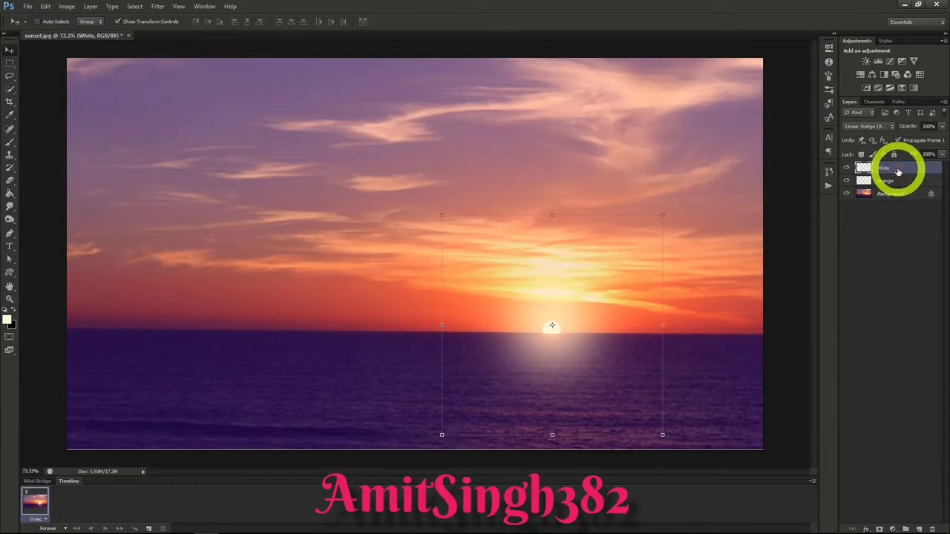
{"action": "left_click", "coordinate": [941, 155]}
{"action": "left_click_drag", "start_coordinate": [941, 169], "coordinate": [901, 170]}
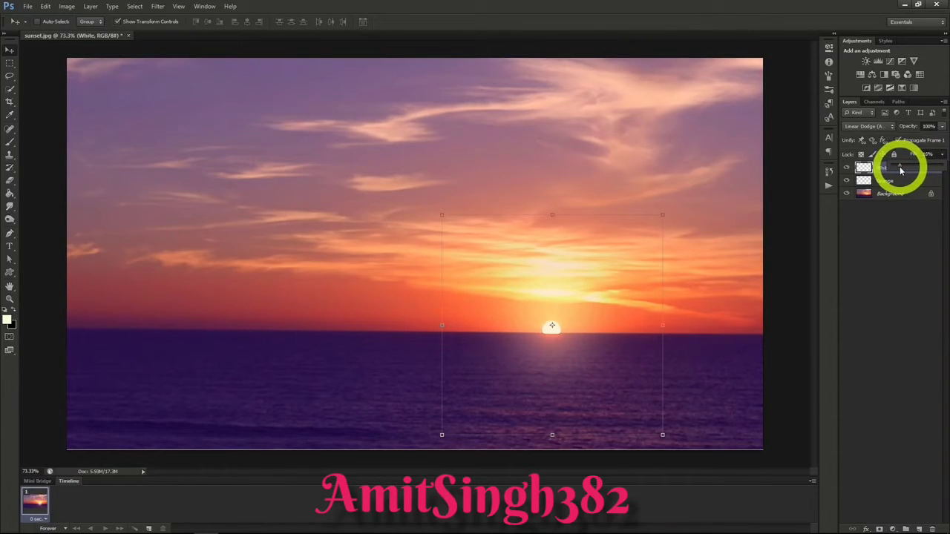
{"action": "left_click_drag", "start_coordinate": [901, 170], "coordinate": [901, 170]}
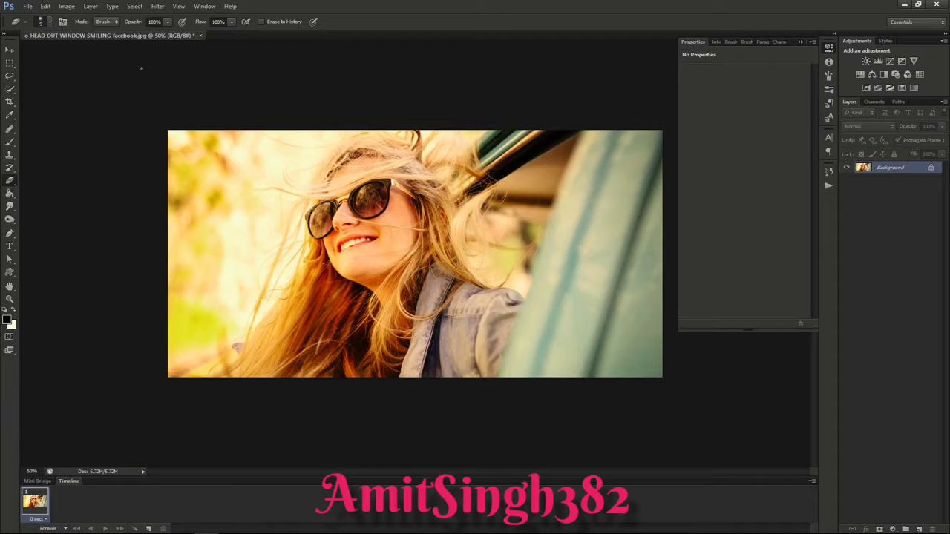
Step: Add a Curves adjustment layer named Lomography Effect above the portrait's Background layer
{"action": "left_click", "coordinate": [90, 6]}
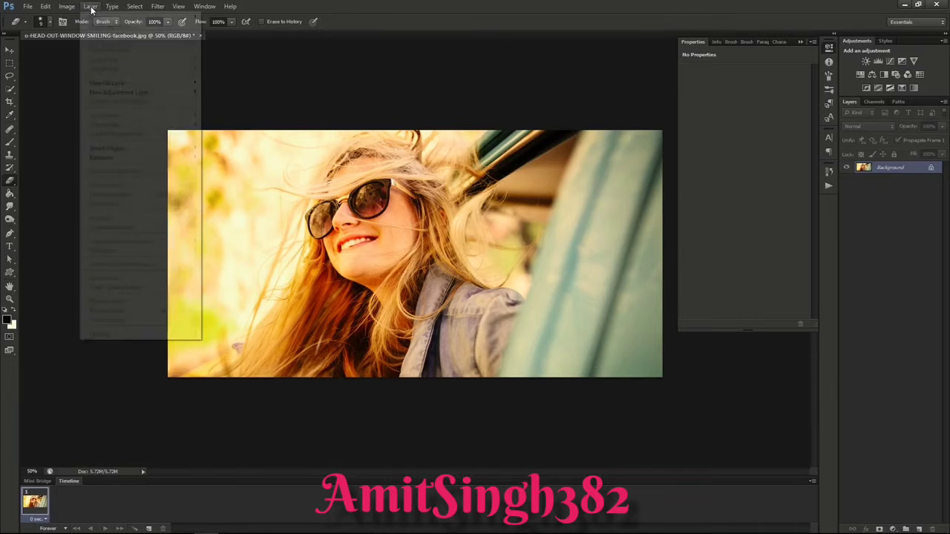
{"action": "mouse_move", "coordinate": [125, 95]}
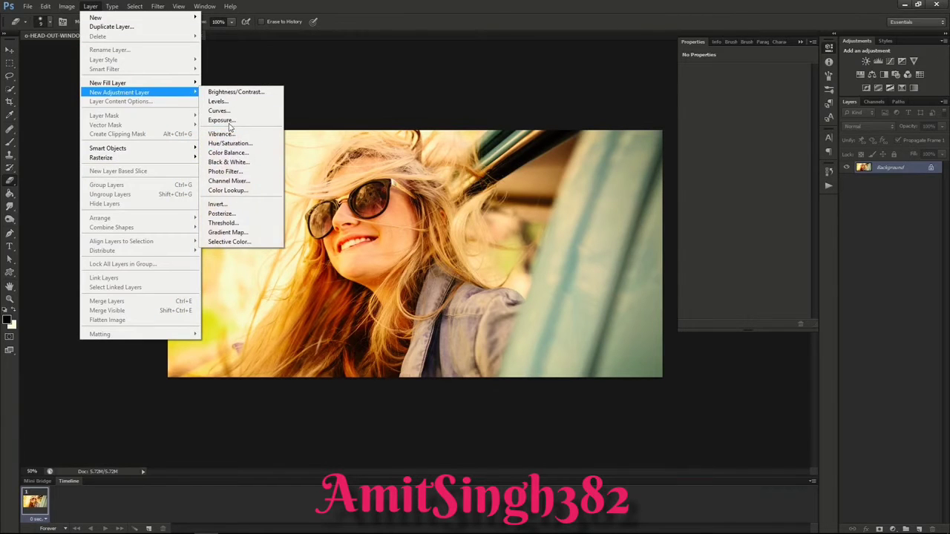
{"action": "left_click", "coordinate": [222, 110]}
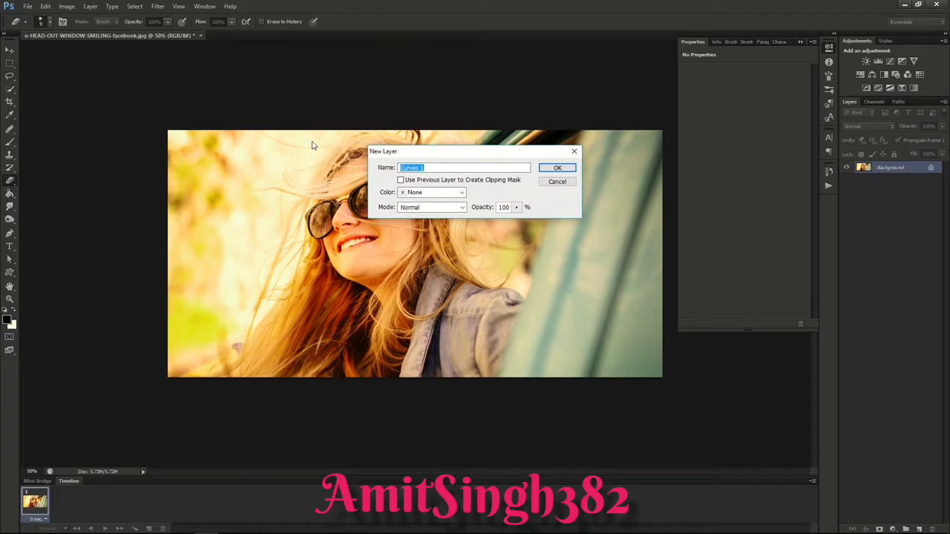
{"action": "type", "text": "Lomography Effect"}
{"action": "left_click", "coordinate": [549, 170]}
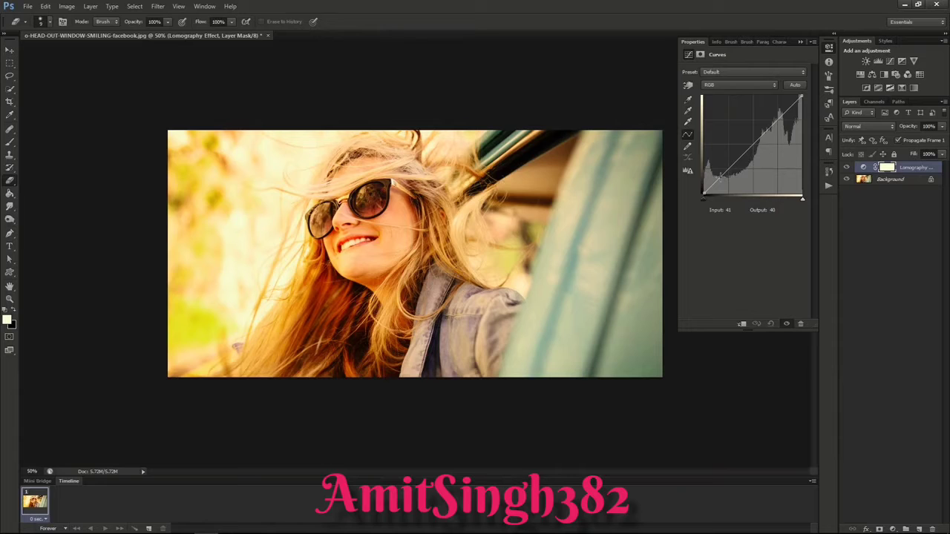
Step: Shape the RGB curve with a shadow point at input 47, output 35 and a highlight point at input 190, output 196
{"action": "left_click", "coordinate": [720, 176]}
{"action": "left_click_drag", "start_coordinate": [720, 176], "coordinate": [721, 180]}
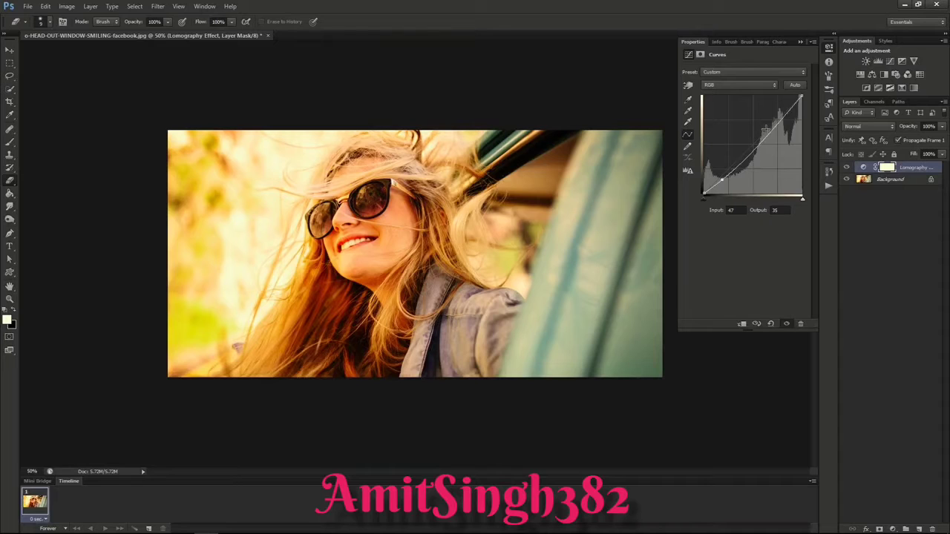
{"action": "left_click", "coordinate": [778, 121]}
{"action": "left_click_drag", "start_coordinate": [778, 122], "coordinate": [776, 117]}
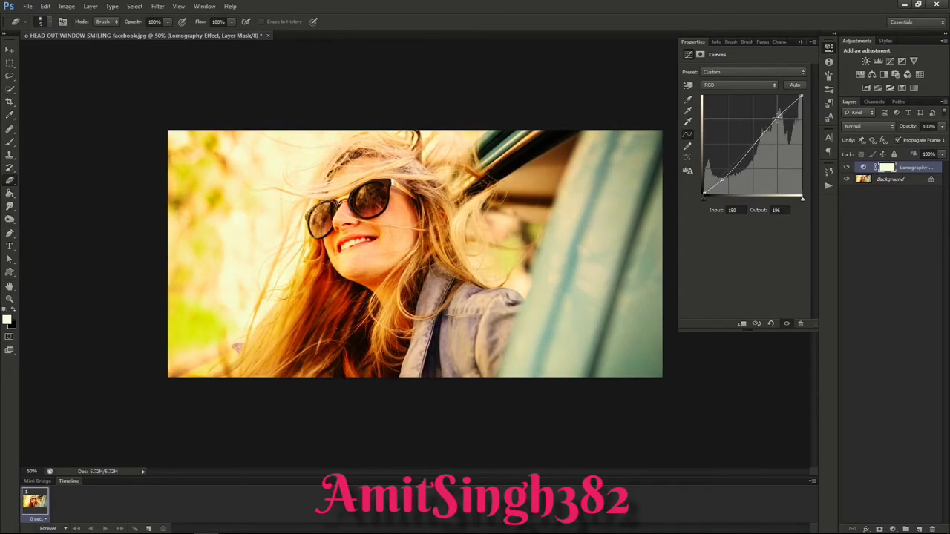
Step: Shape the Red curve with points at input 41, output 28 and input 191, output 190, raising its black point slightly
{"action": "left_click", "coordinate": [731, 86]}
{"action": "left_click", "coordinate": [726, 96]}
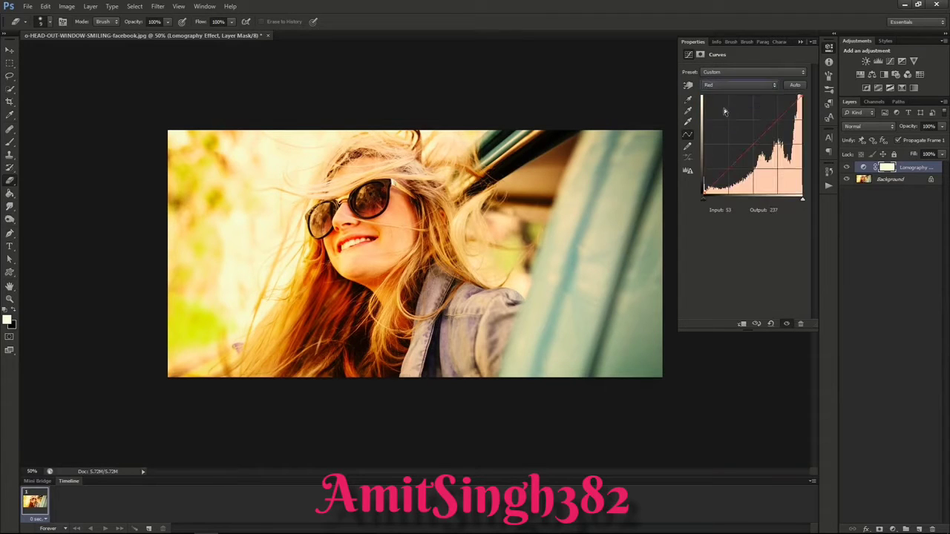
{"action": "left_click", "coordinate": [717, 180]}
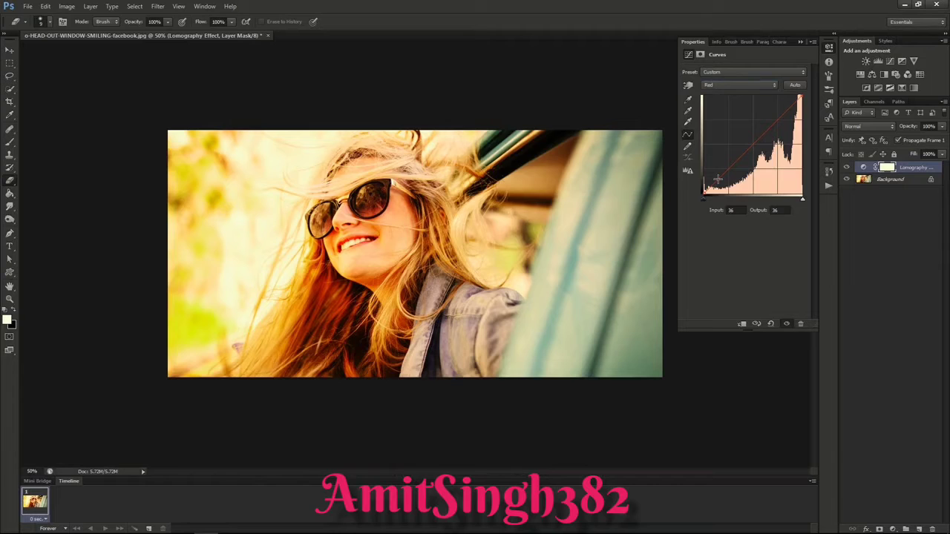
{"action": "left_click_drag", "start_coordinate": [717, 180], "coordinate": [720, 183]}
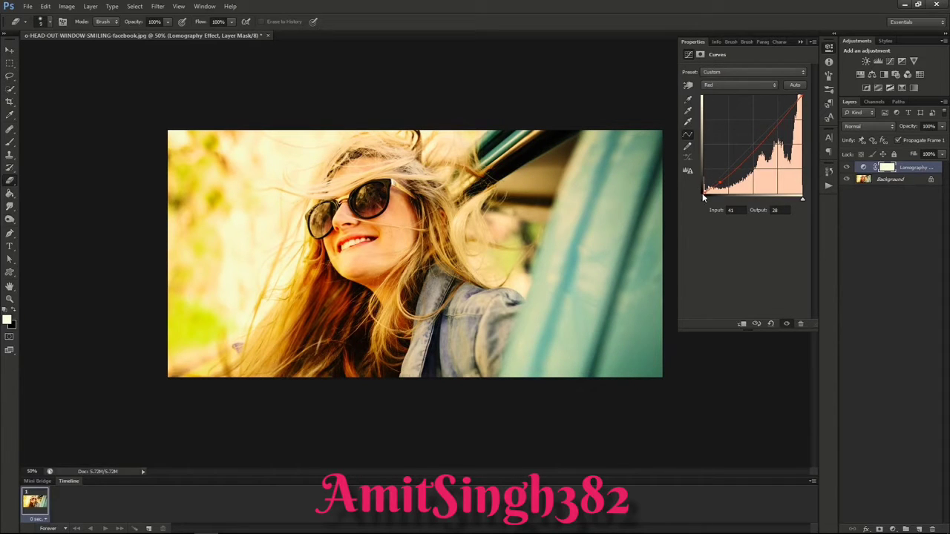
{"action": "left_click_drag", "start_coordinate": [703, 191], "coordinate": [703, 188]}
{"action": "left_click_drag", "start_coordinate": [778, 117], "coordinate": [778, 121]}
Step: Raise the shadows and lower the highlights slightly on the Green channel curve
{"action": "left_click", "coordinate": [742, 85]}
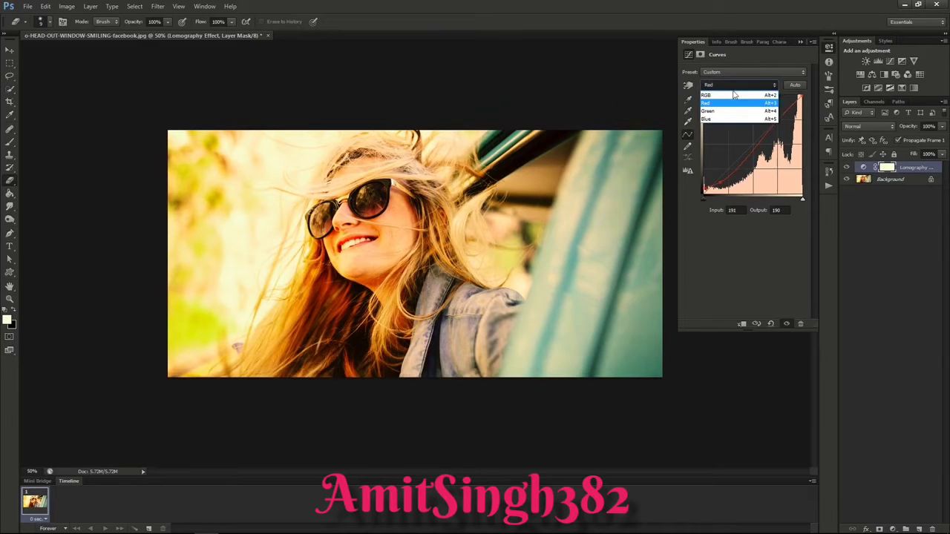
{"action": "left_click", "coordinate": [724, 110]}
{"action": "left_click", "coordinate": [723, 174]}
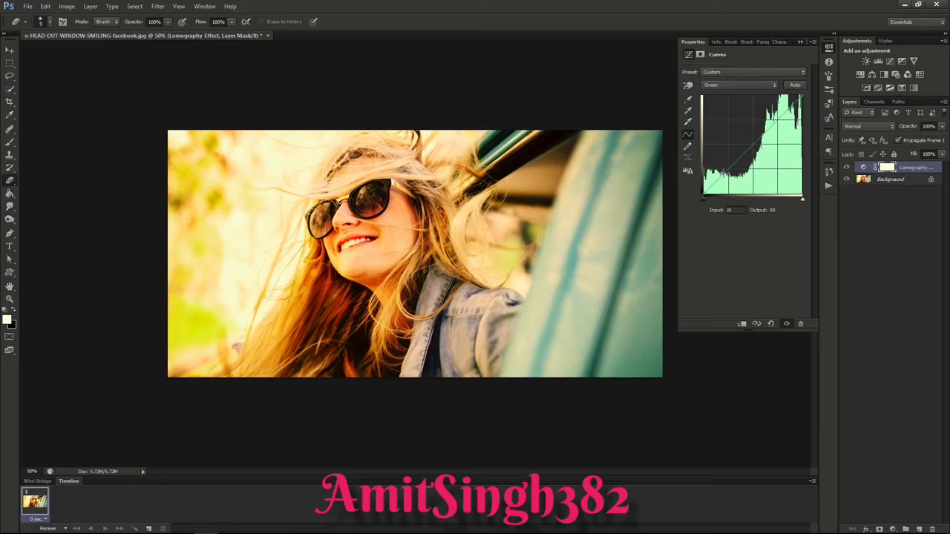
{"action": "left_click_drag", "start_coordinate": [724, 173], "coordinate": [724, 171]}
{"action": "left_click_drag", "start_coordinate": [775, 121], "coordinate": [779, 124]}
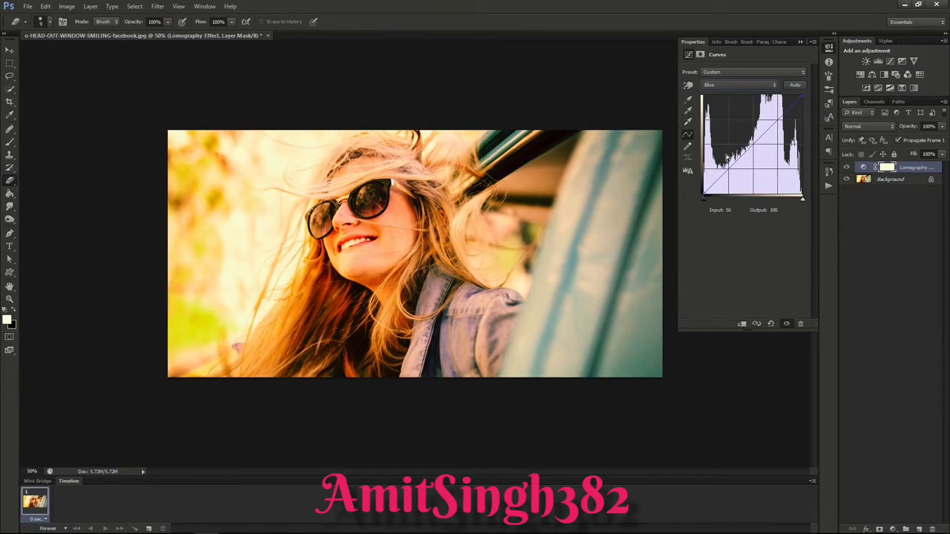
Step: Raise the Blue curve's shadows slightly and place its highlight point at input 196, output 178
{"action": "left_click", "coordinate": [721, 173]}
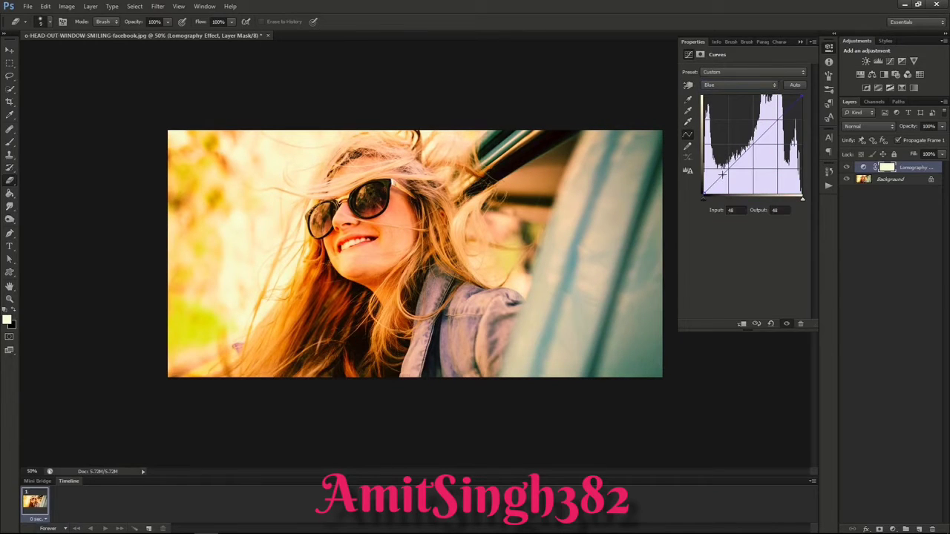
{"action": "left_click_drag", "start_coordinate": [722, 173], "coordinate": [720, 172]}
{"action": "left_click_drag", "start_coordinate": [777, 121], "coordinate": [779, 126]}
Step: Return to the RGB curve and raise its black point to output 31 for faded shadows
{"action": "left_click", "coordinate": [721, 72]}
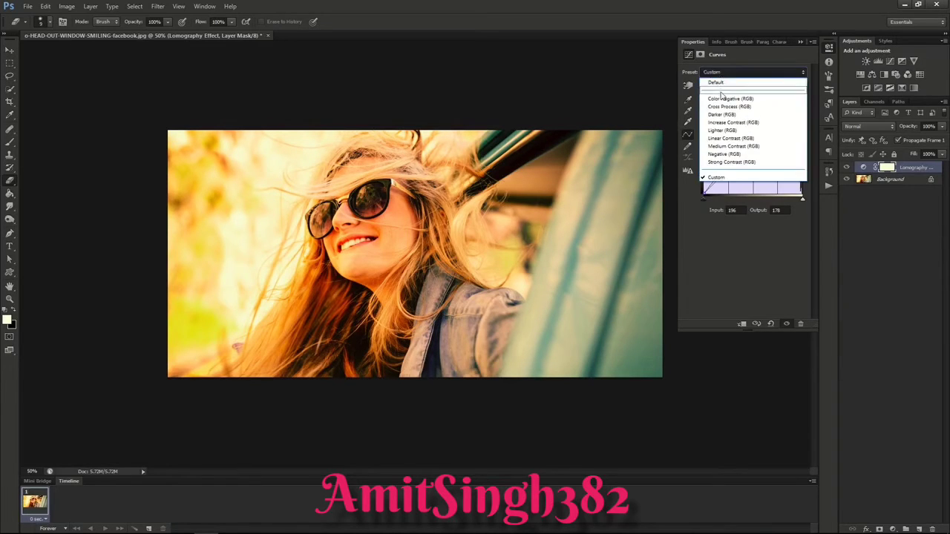
{"action": "left_click", "coordinate": [721, 72]}
{"action": "left_click", "coordinate": [721, 85]}
{"action": "left_click", "coordinate": [720, 96]}
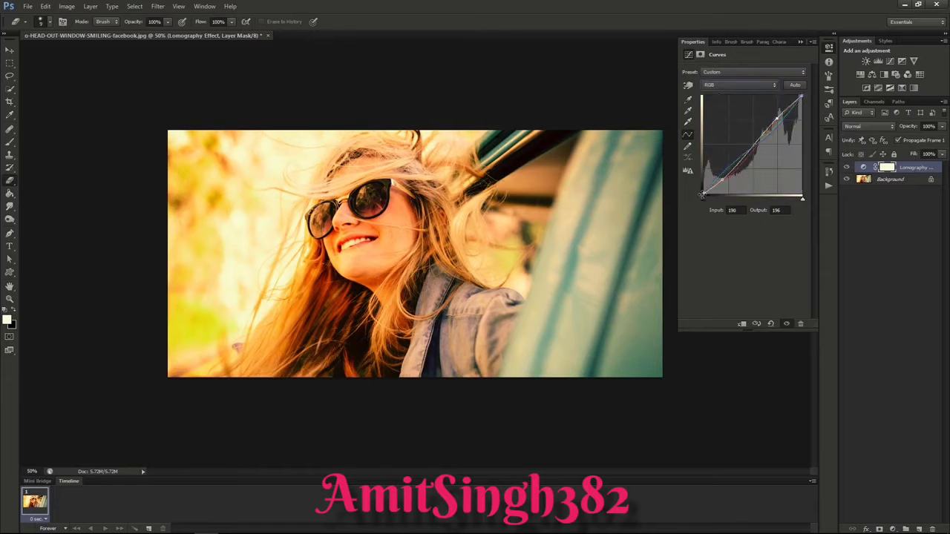
{"action": "left_click_drag", "start_coordinate": [704, 194], "coordinate": [704, 183]}
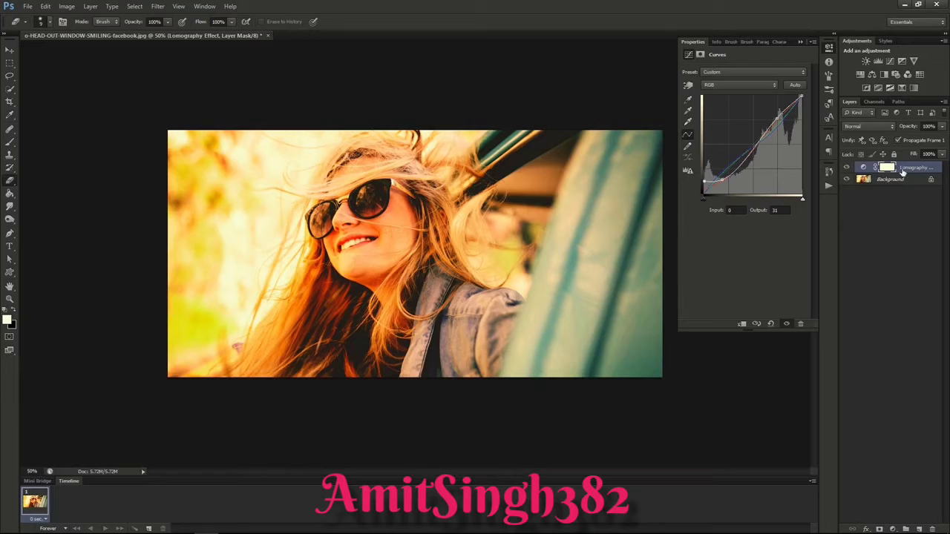
Step: Lower the Lomography Effect curves layer's opacity to 55%
{"action": "left_click", "coordinate": [942, 128]}
{"action": "left_click", "coordinate": [920, 137]}
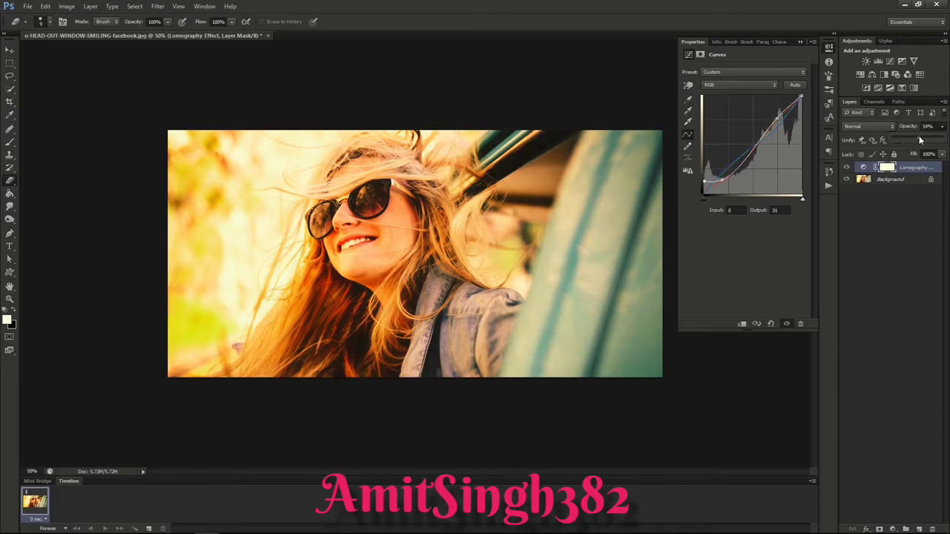
{"action": "left_click_drag", "start_coordinate": [920, 139], "coordinate": [919, 140]}
Step: Compare the portrait with and without the Lomography Effect by toggling that layer's visibility several times
{"action": "left_click", "coordinate": [847, 171]}
{"action": "left_click", "coordinate": [846, 168]}
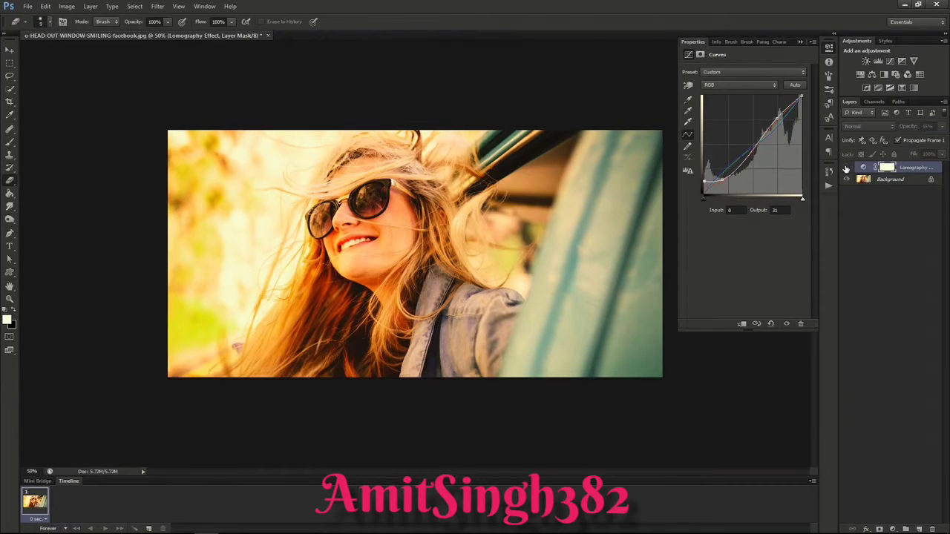
{"action": "left_click", "coordinate": [846, 168]}
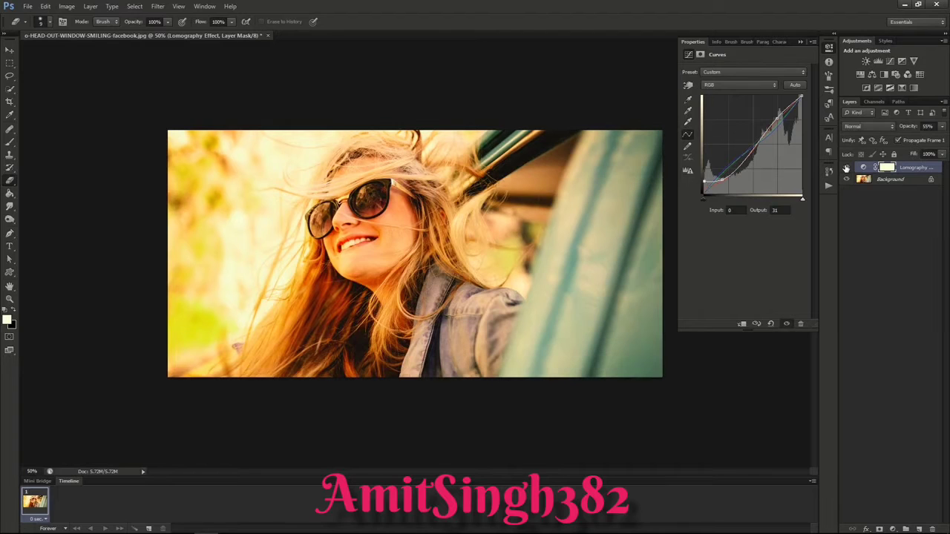
{"action": "left_click", "coordinate": [846, 168]}
{"action": "left_click", "coordinate": [847, 169]}
{"action": "left_click", "coordinate": [846, 168]}
{"action": "left_click", "coordinate": [846, 168]}
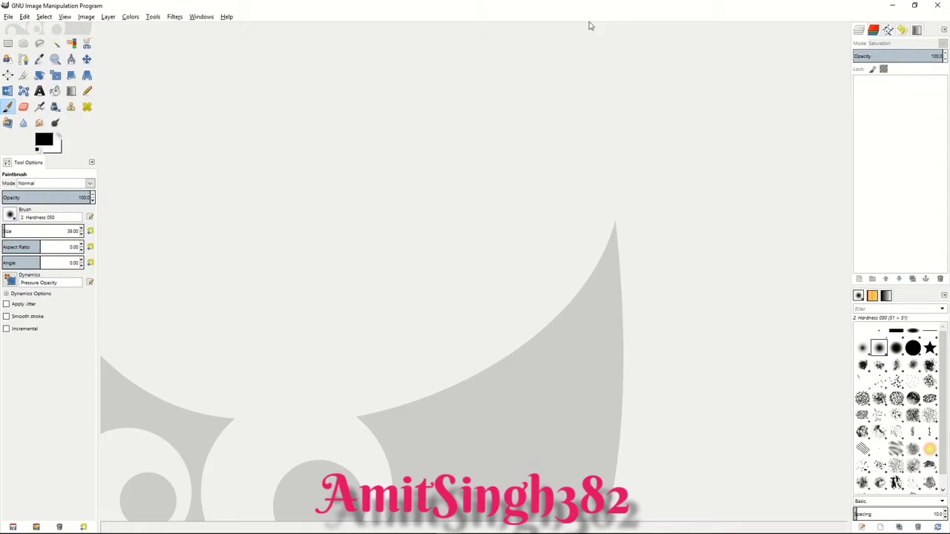
Step: Switch to GIMP and open the recently used portrait o-HEAD-OUT-WINDOW-SMILING-facebook.jpg with the whole photo in view
{"action": "left_click", "coordinate": [9, 17]}
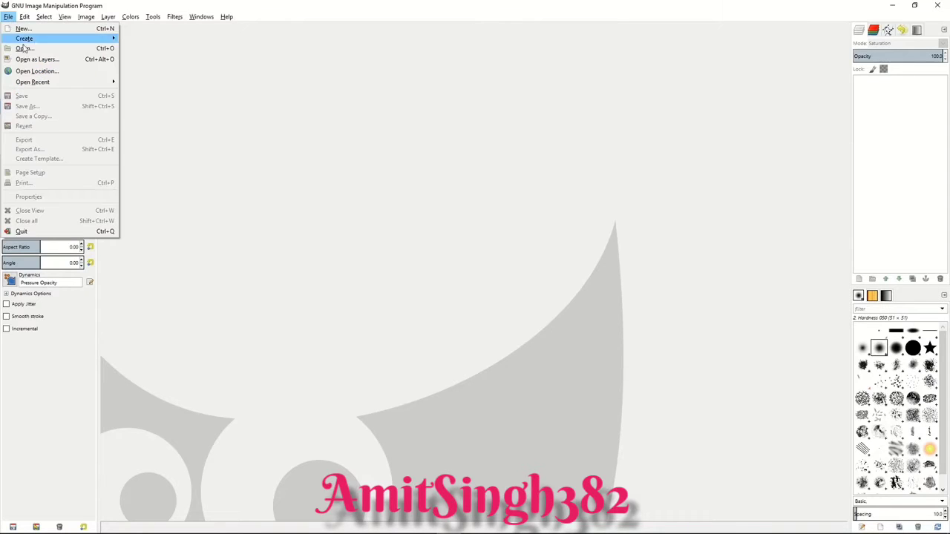
{"action": "mouse_move", "coordinate": [44, 84]}
{"action": "left_click", "coordinate": [181, 85]}
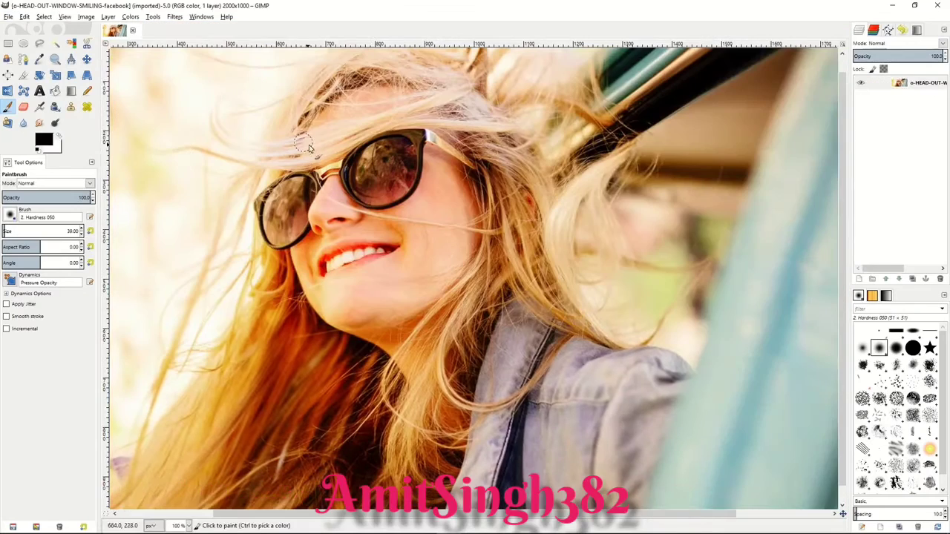
{"action": "key", "text": "minus"}
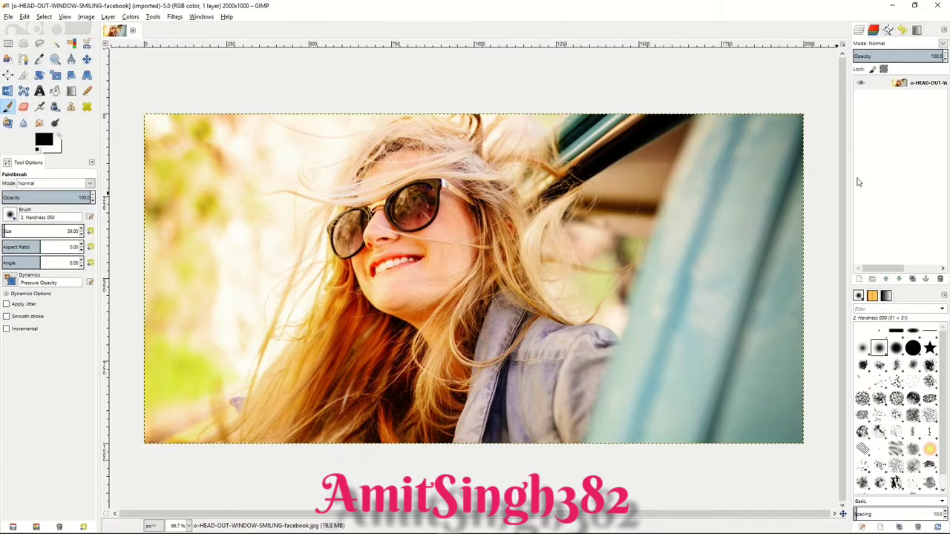
Step: Create a new 2000 x 1000 px transparent layer above the photo and add a White (full opacity) layer mask to it
{"action": "right_click", "coordinate": [882, 119]}
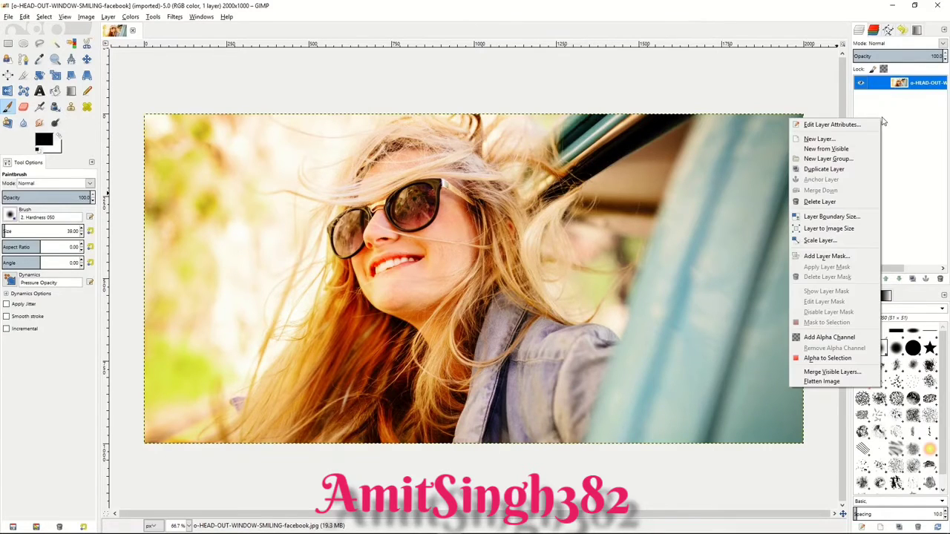
{"action": "left_click", "coordinate": [819, 139]}
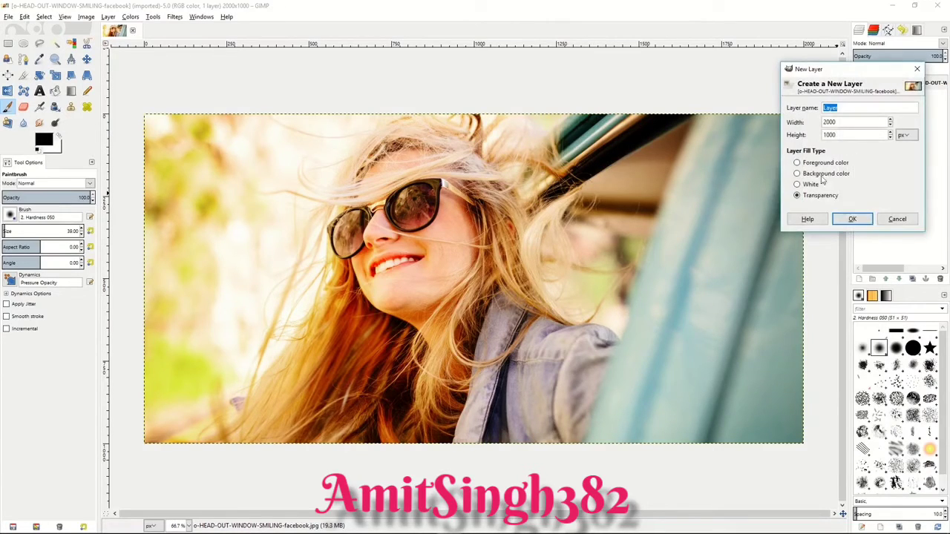
{"action": "left_click", "coordinate": [851, 222]}
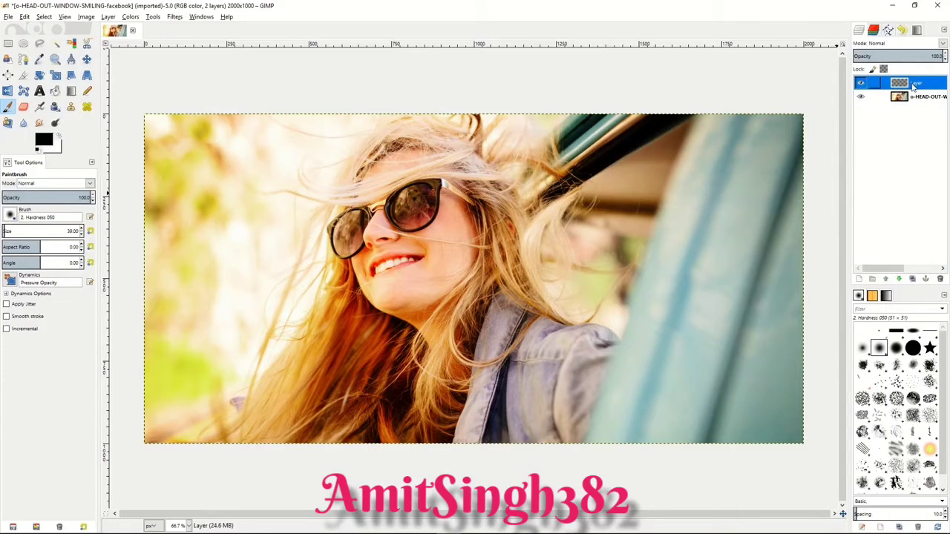
{"action": "right_click", "coordinate": [913, 87]}
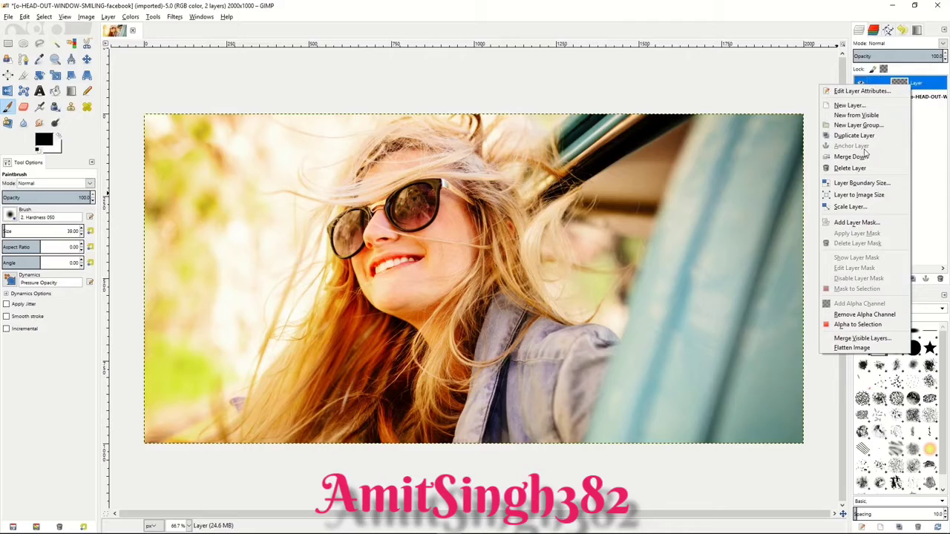
{"action": "left_click", "coordinate": [859, 223]}
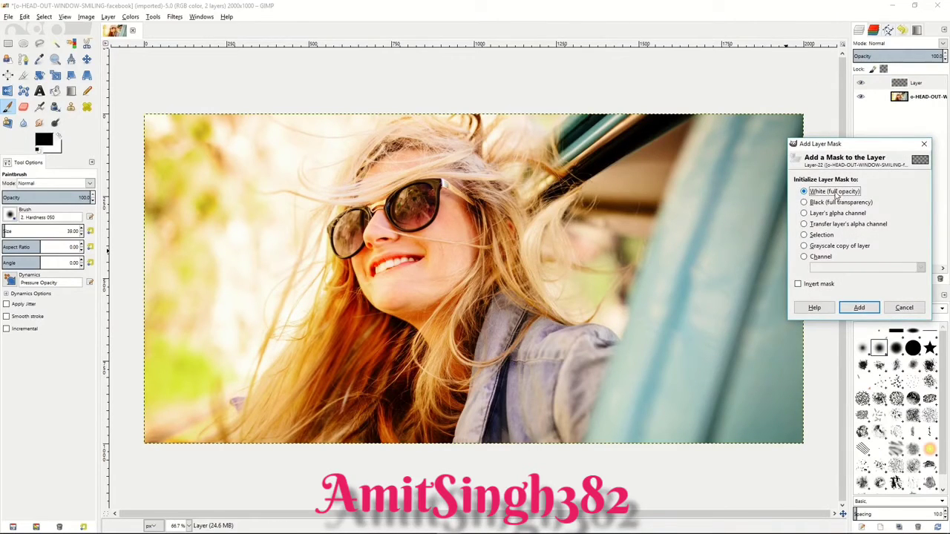
{"action": "left_click", "coordinate": [857, 306]}
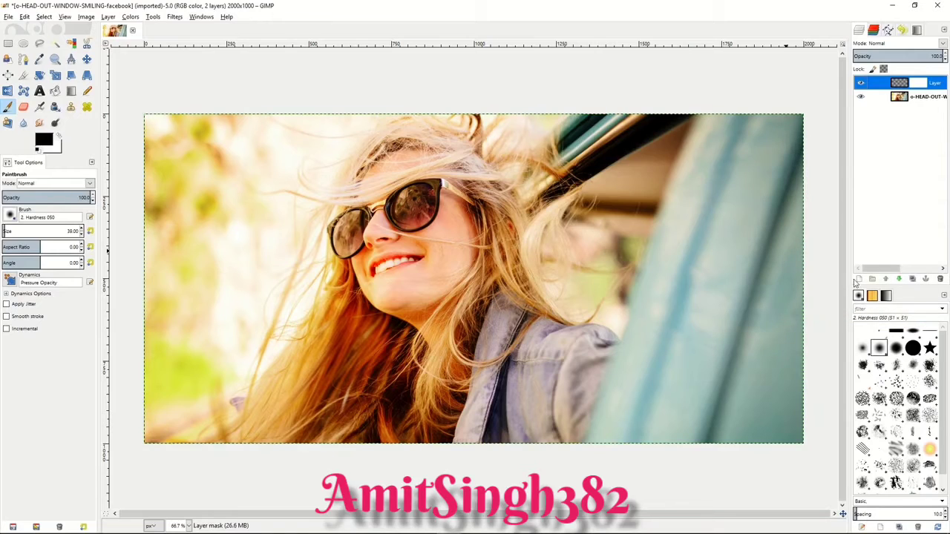
Step: Set the new layer's blend mode to Saturation and fill the layer itself with black using Bucket Fill
{"action": "left_click", "coordinate": [896, 44]}
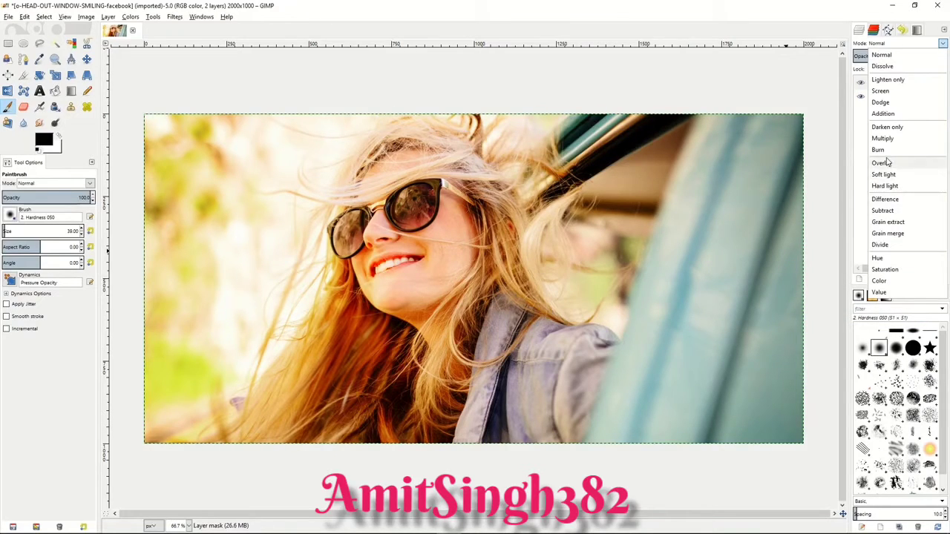
{"action": "left_click", "coordinate": [885, 270]}
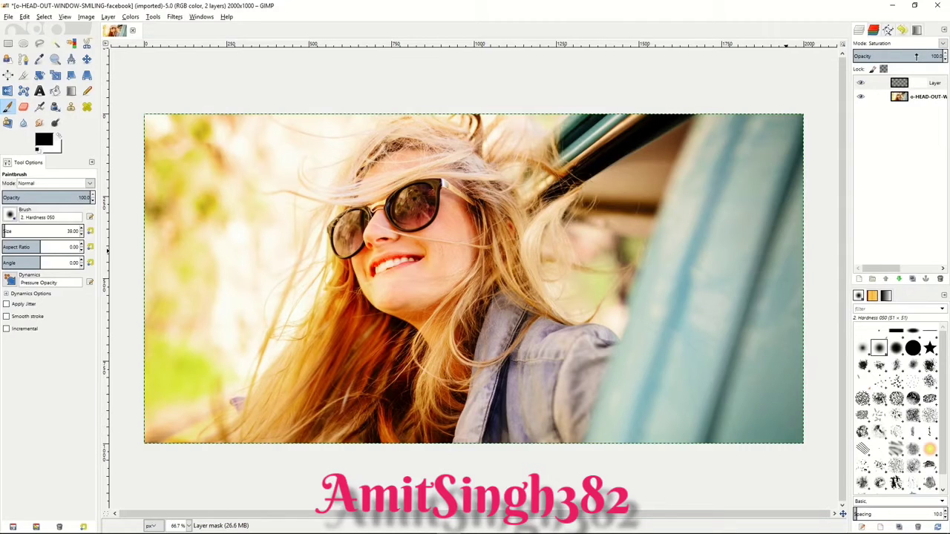
{"action": "left_click_drag", "start_coordinate": [919, 56], "coordinate": [943, 58]}
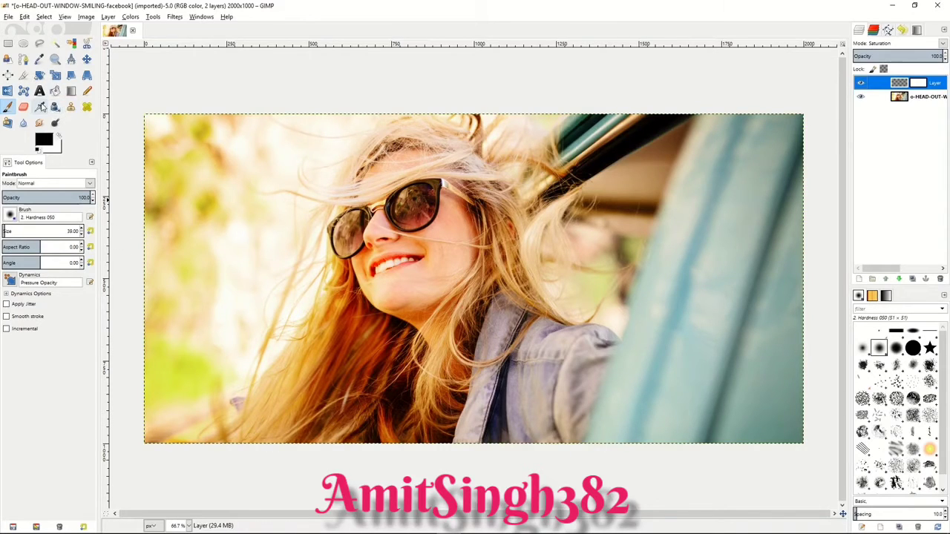
{"action": "left_click", "coordinate": [55, 90]}
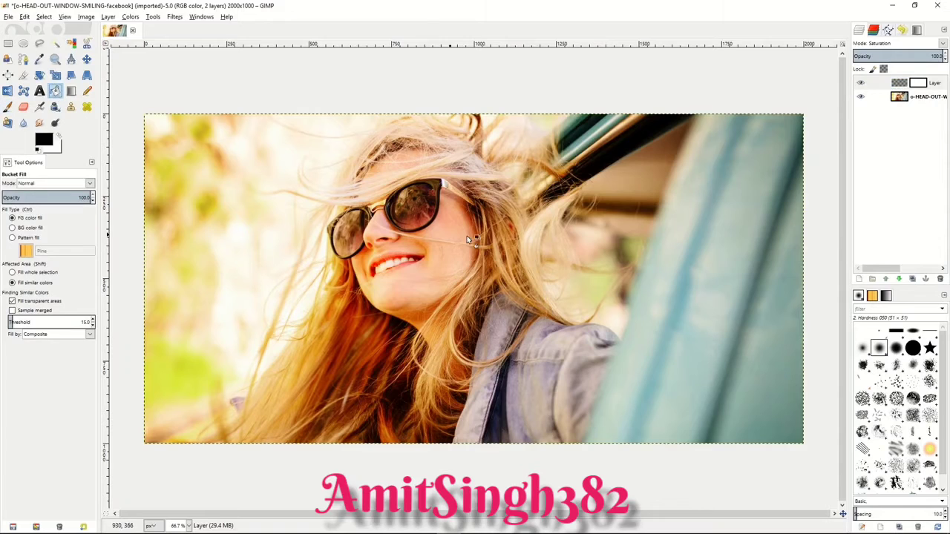
{"action": "left_click", "coordinate": [881, 85]}
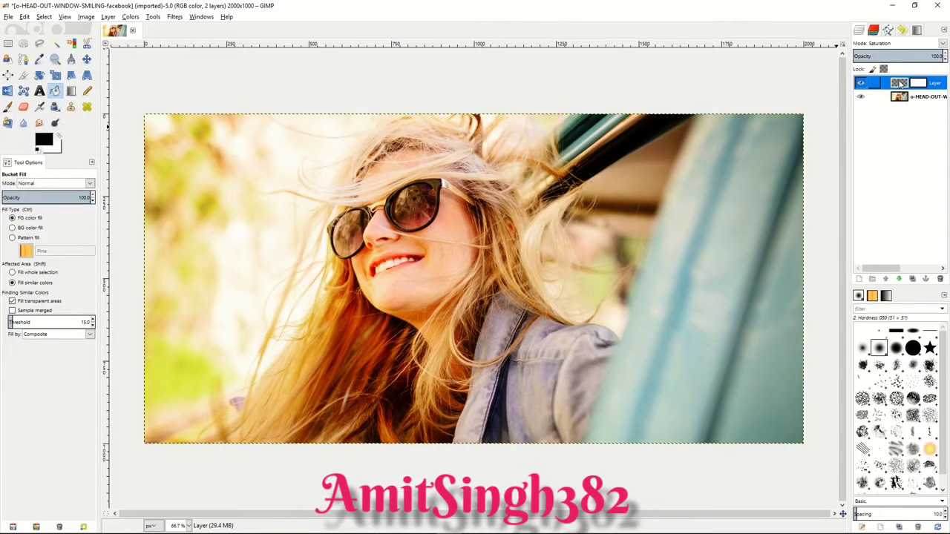
{"action": "left_click", "coordinate": [573, 223]}
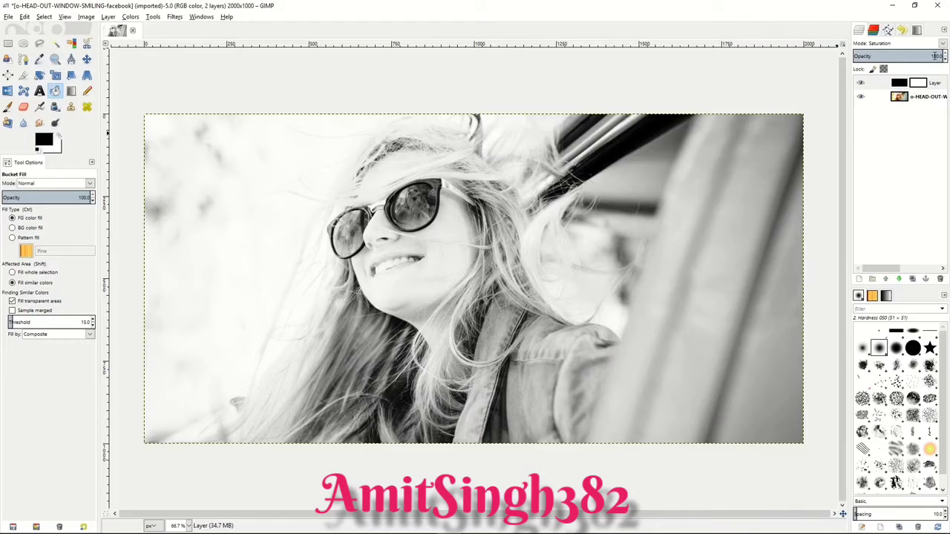
Step: Try several opacity levels on the black Saturation layer and settle on 87.9
{"action": "mouse_move", "coordinate": [934, 55]}
{"action": "left_mouse_down"}
{"action": "mouse_move", "coordinate": [882, 56]}
{"action": "mouse_move", "coordinate": [934, 57]}
{"action": "left_mouse_up"}
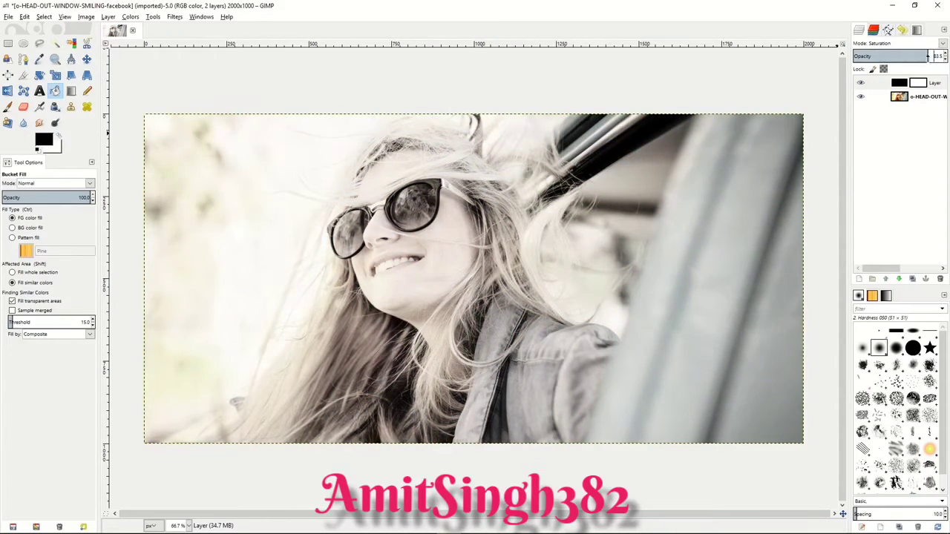
{"action": "left_click_drag", "start_coordinate": [928, 56], "coordinate": [915, 56]}
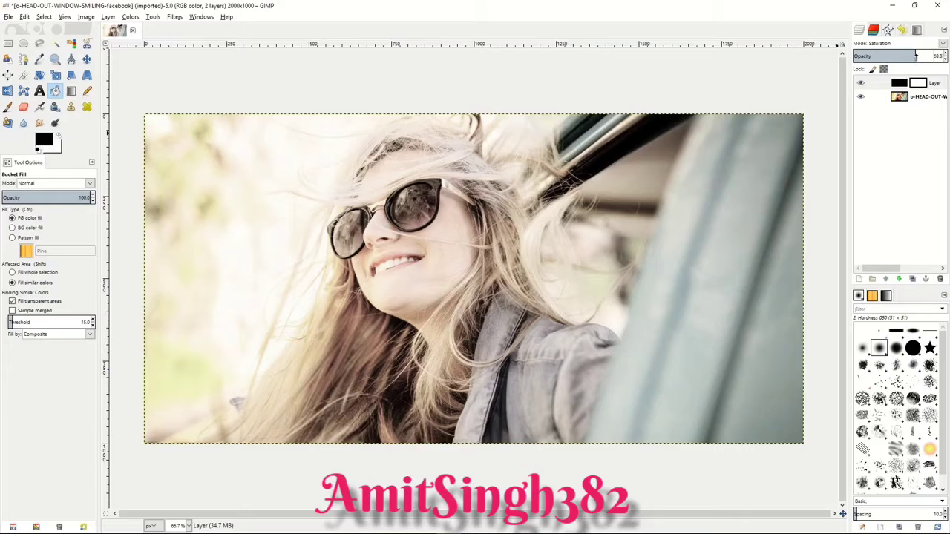
{"action": "mouse_move", "coordinate": [917, 56]}
{"action": "left_mouse_down"}
{"action": "mouse_move", "coordinate": [942, 56]}
{"action": "mouse_move", "coordinate": [914, 57]}
{"action": "left_mouse_up"}
{"action": "left_click_drag", "start_coordinate": [913, 56], "coordinate": [932, 56]}
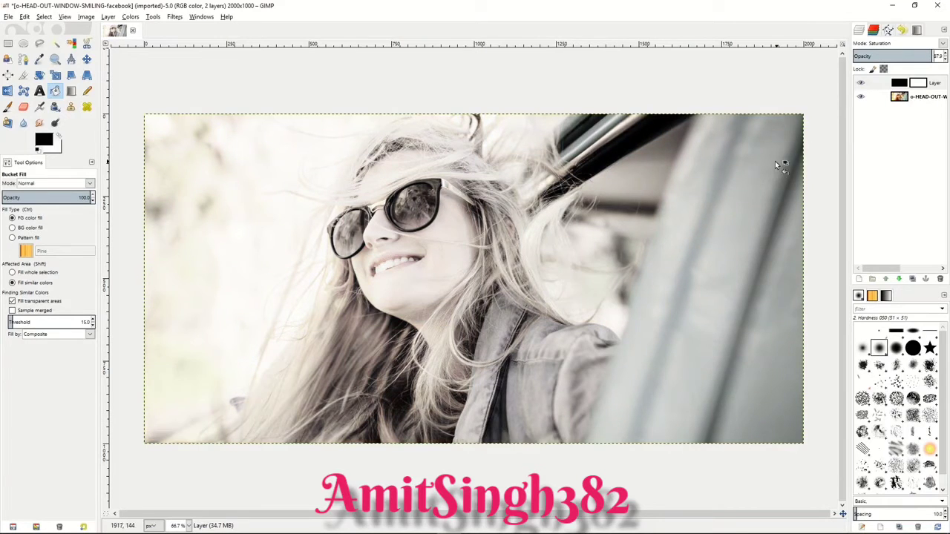
Step: On the photo layer, trace the upper outline of the sunglasses with Scissors Select, from below the smaller lens to the end of the temple arm
{"action": "left_click", "coordinate": [903, 100]}
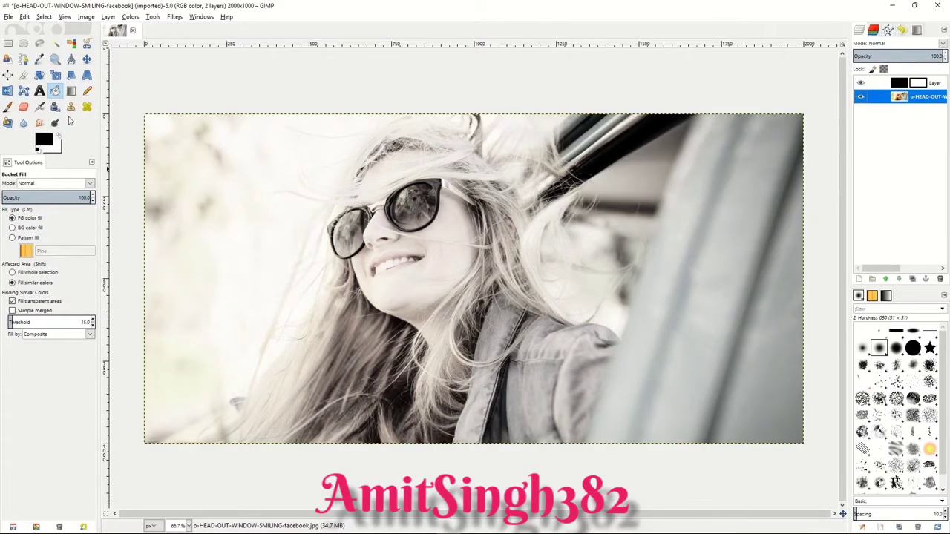
{"action": "left_click", "coordinate": [87, 46]}
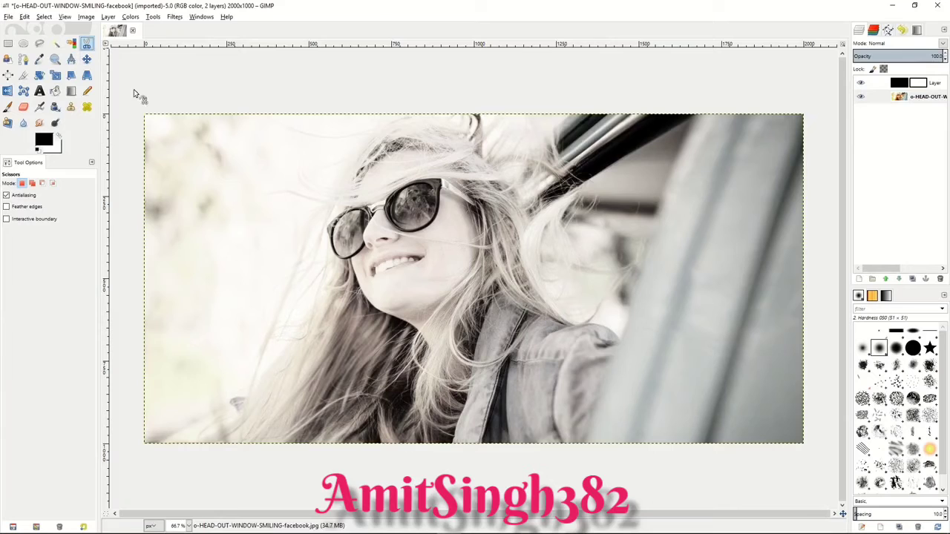
{"action": "left_click", "coordinate": [350, 259]}
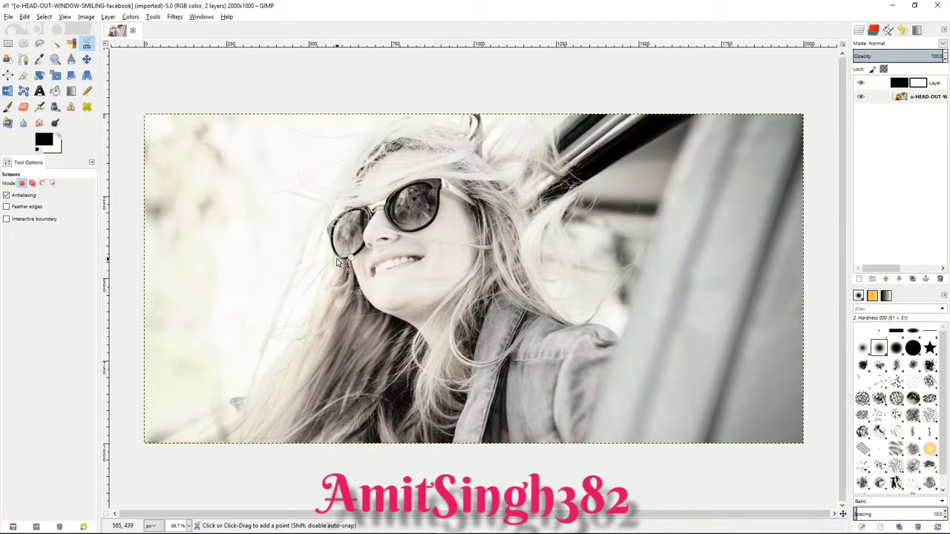
{"action": "left_click", "coordinate": [330, 241]}
{"action": "left_click", "coordinate": [326, 227]}
{"action": "left_click", "coordinate": [346, 210]}
{"action": "left_click", "coordinate": [367, 208]}
{"action": "left_click", "coordinate": [386, 199]}
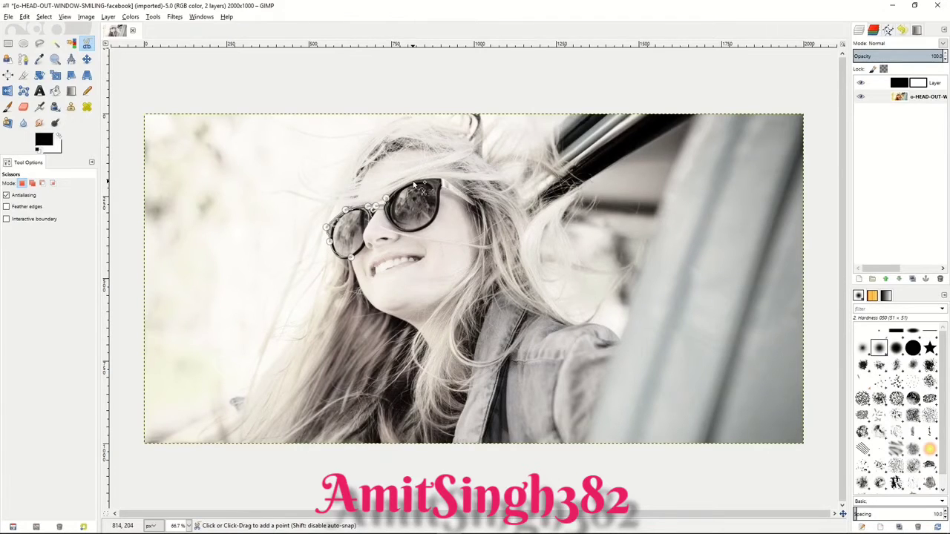
{"action": "left_click", "coordinate": [413, 182]}
{"action": "left_click", "coordinate": [442, 180]}
{"action": "left_click", "coordinate": [473, 203]}
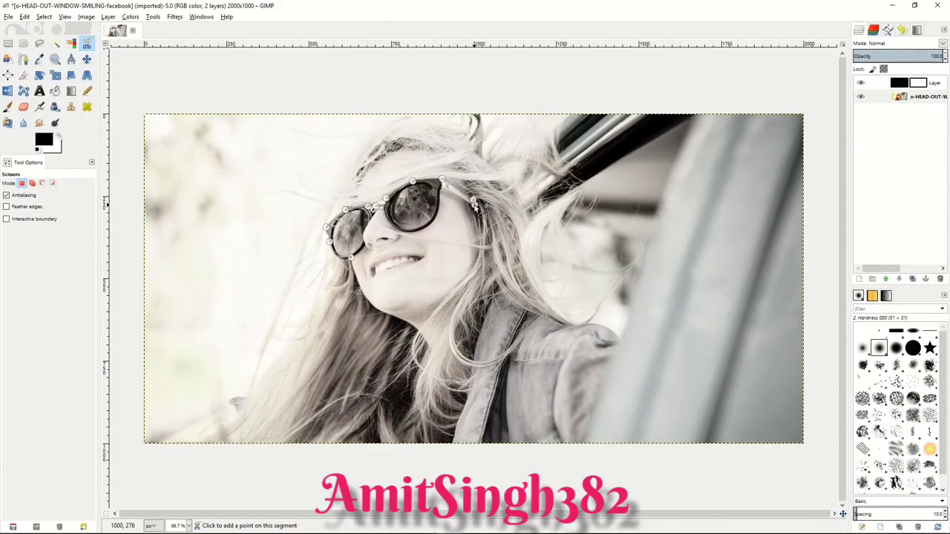
Step: Trace the lower outline of the sunglasses back to the starting point, close the curve and convert it to a selection
{"action": "left_click", "coordinate": [436, 216]}
{"action": "left_click", "coordinate": [421, 231]}
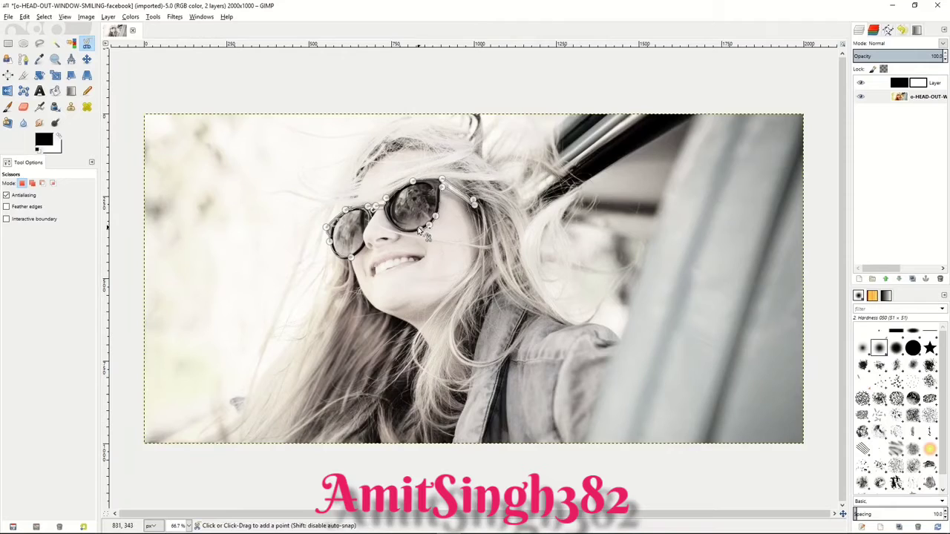
{"action": "left_click", "coordinate": [382, 210]}
{"action": "left_click", "coordinate": [370, 221]}
{"action": "left_click", "coordinate": [364, 231]}
{"action": "left_click", "coordinate": [364, 246]}
{"action": "left_click", "coordinate": [359, 255]}
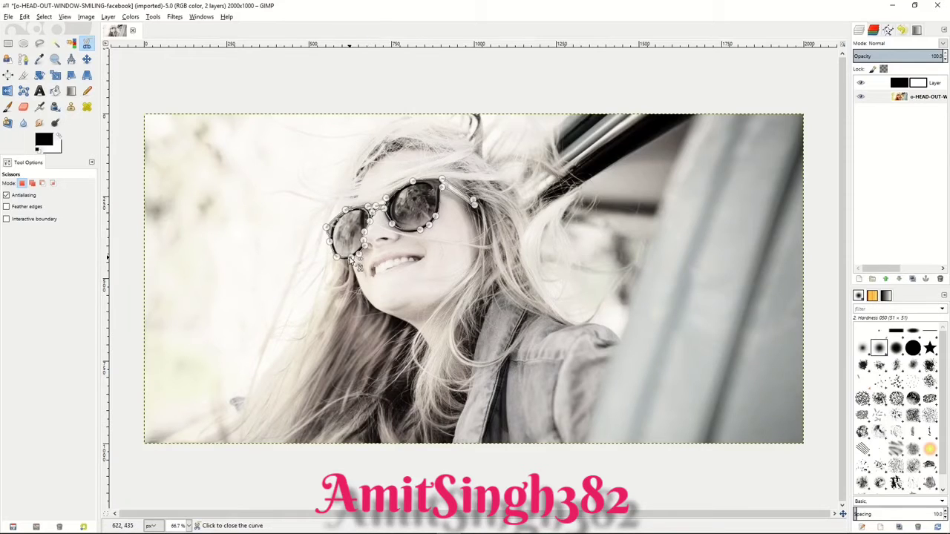
{"action": "left_click", "coordinate": [350, 257]}
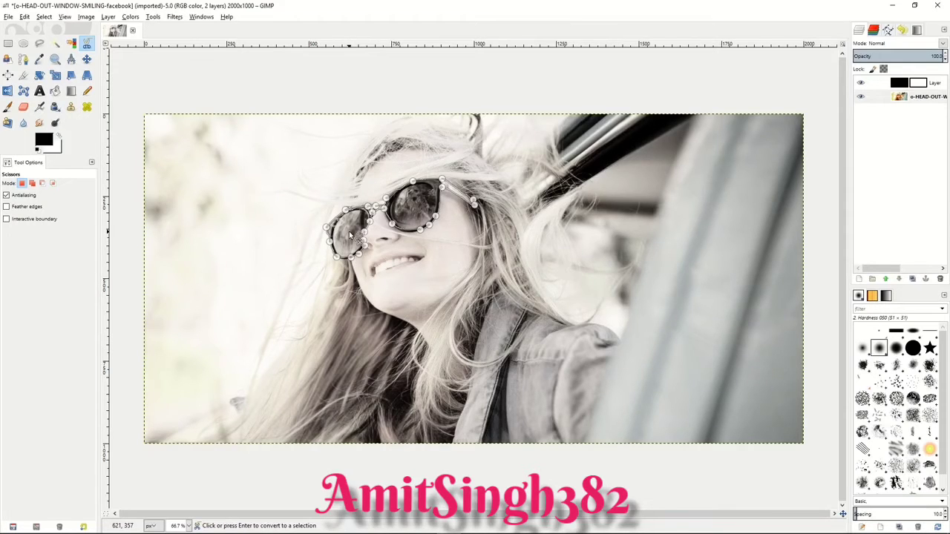
{"action": "left_click", "coordinate": [351, 236]}
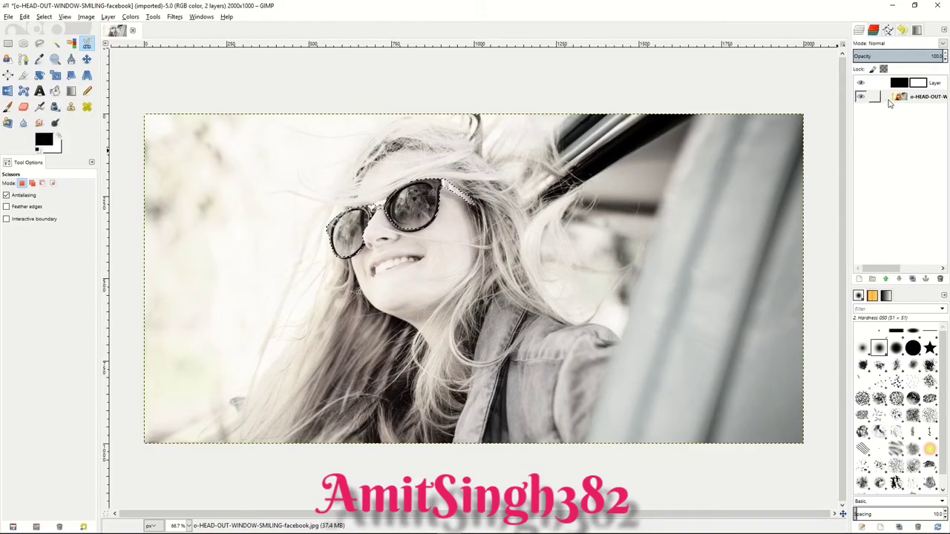
Step: Paint black on the Saturation layer's mask with the Paintbrush over both selected lenses to restore the sunglasses' colour
{"action": "left_click", "coordinate": [918, 86]}
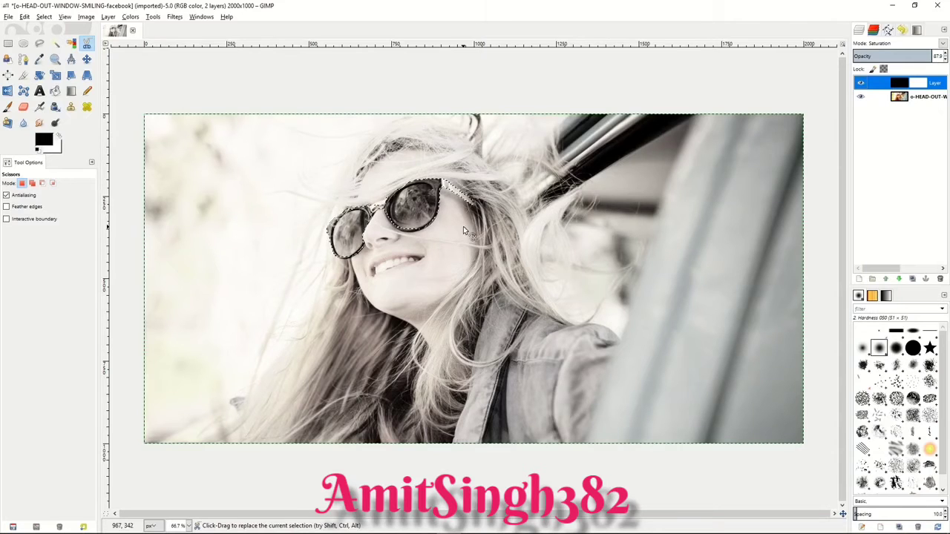
{"action": "left_click", "coordinate": [9, 107]}
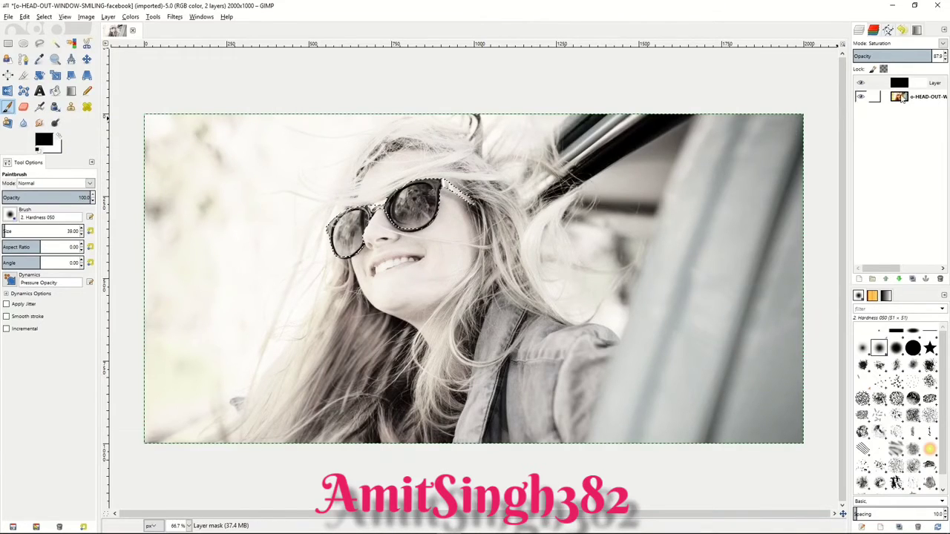
{"action": "left_click", "coordinate": [921, 83]}
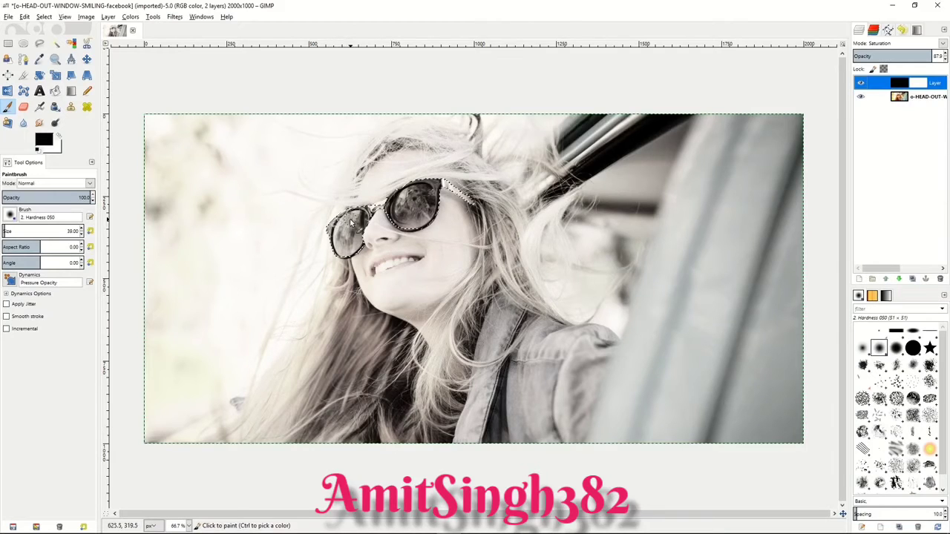
{"action": "mouse_move", "coordinate": [350, 220]}
{"action": "left_mouse_down"}
{"action": "mouse_move", "coordinate": [328, 227]}
{"action": "mouse_move", "coordinate": [368, 202]}
{"action": "mouse_move", "coordinate": [324, 257]}
{"action": "mouse_move", "coordinate": [346, 259]}
{"action": "left_mouse_up"}
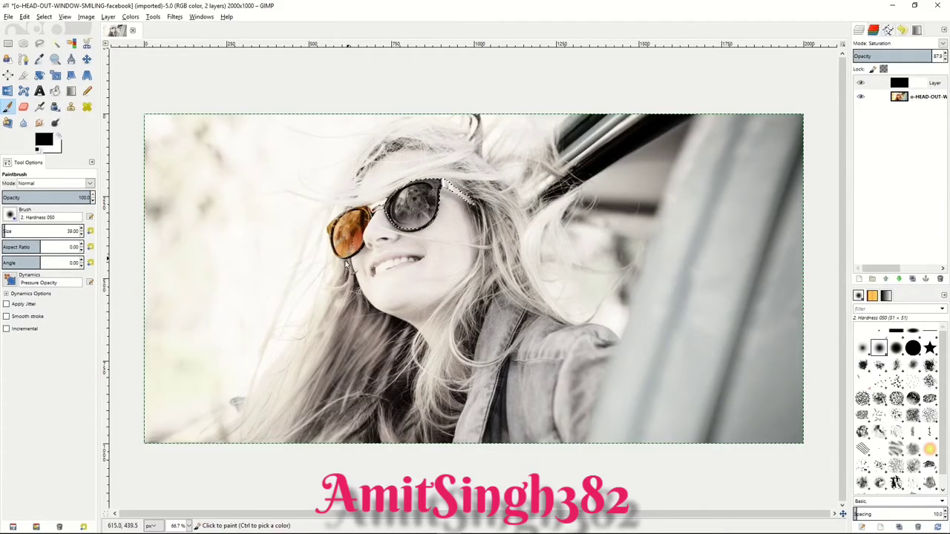
{"action": "mouse_move", "coordinate": [387, 225]}
{"action": "left_mouse_down"}
{"action": "mouse_move", "coordinate": [411, 195]}
{"action": "mouse_move", "coordinate": [426, 204]}
{"action": "mouse_move", "coordinate": [415, 238]}
{"action": "mouse_move", "coordinate": [428, 202]}
{"action": "mouse_move", "coordinate": [402, 220]}
{"action": "mouse_move", "coordinate": [451, 189]}
{"action": "mouse_move", "coordinate": [427, 191]}
{"action": "left_mouse_up"}
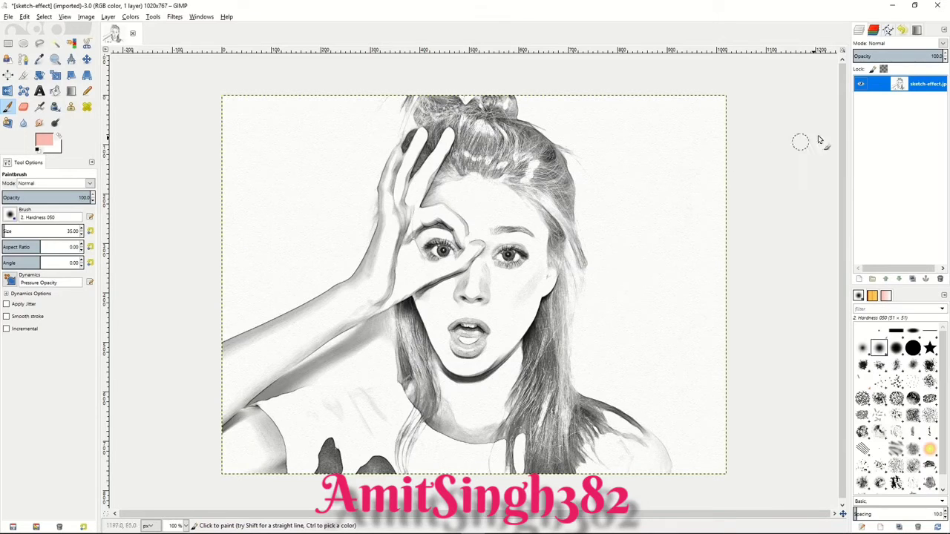
Step: Add a new transparent layer above the sketch image and set its blend mode to Multiply
{"action": "right_click", "coordinate": [885, 86]}
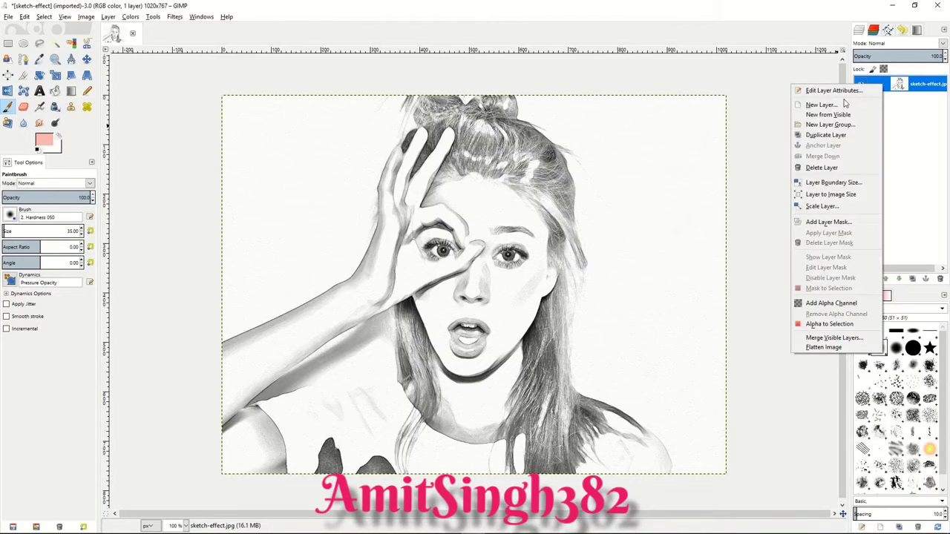
{"action": "left_click", "coordinate": [815, 102]}
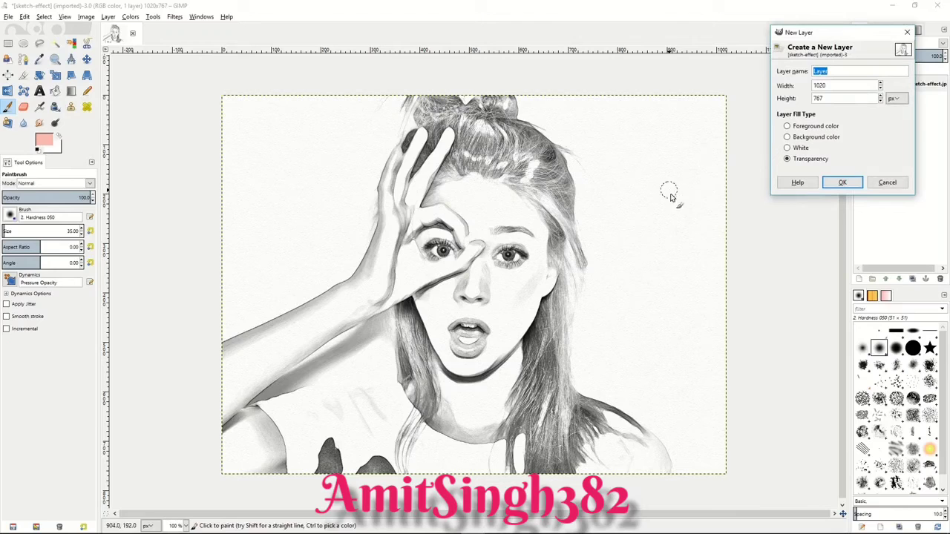
{"action": "left_click", "coordinate": [842, 183]}
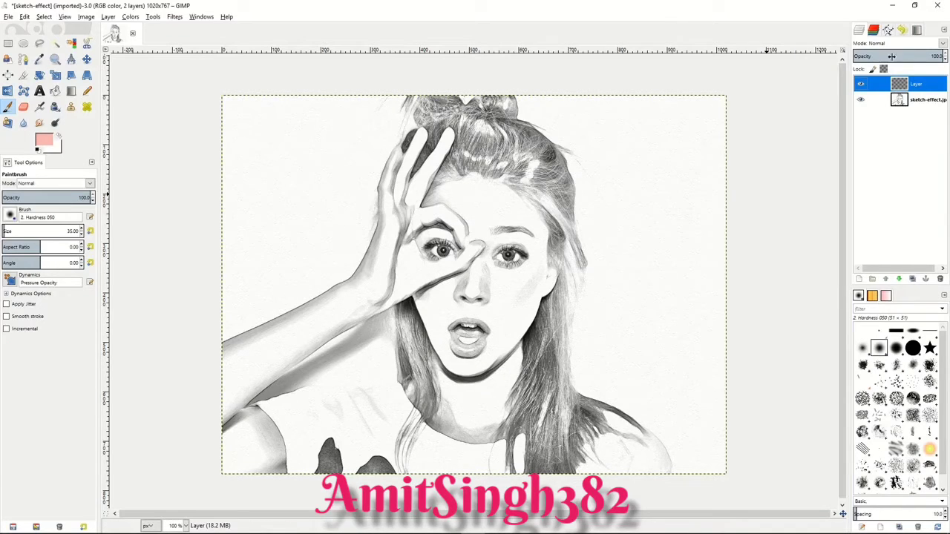
{"action": "left_click", "coordinate": [937, 44]}
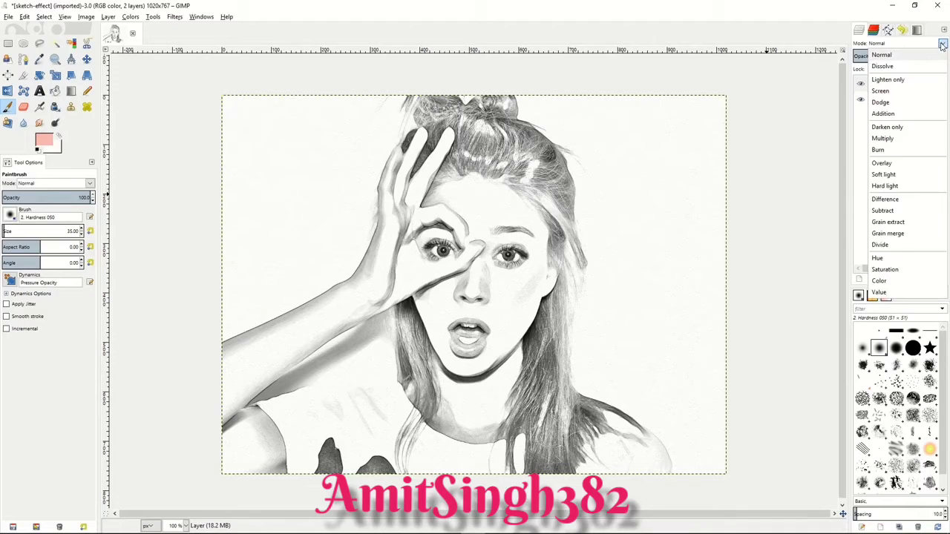
{"action": "left_click", "coordinate": [883, 139]}
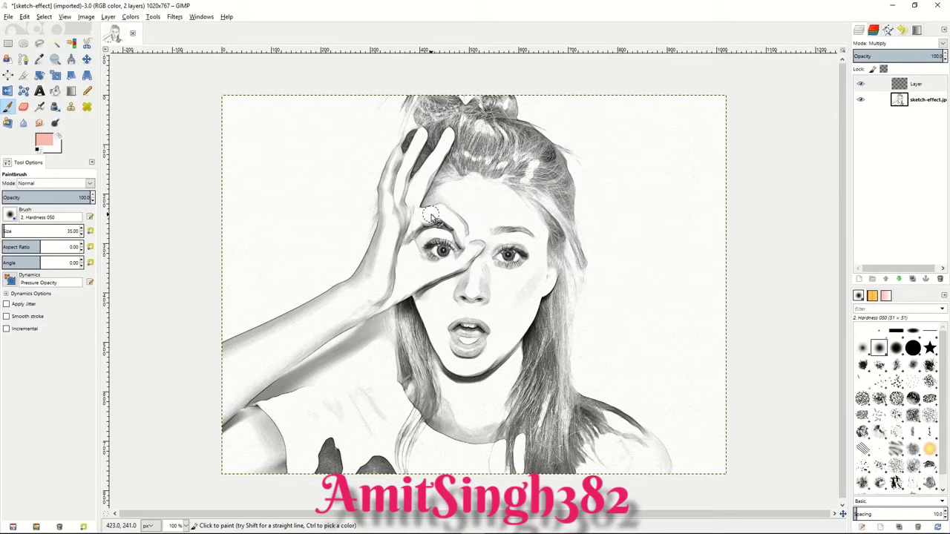
Step: Confirm light pink e7b9b9 as foreground colour and paint the hand, forehead, ear and rest of the face on the Multiply layer
{"action": "left_click", "coordinate": [43, 140]}
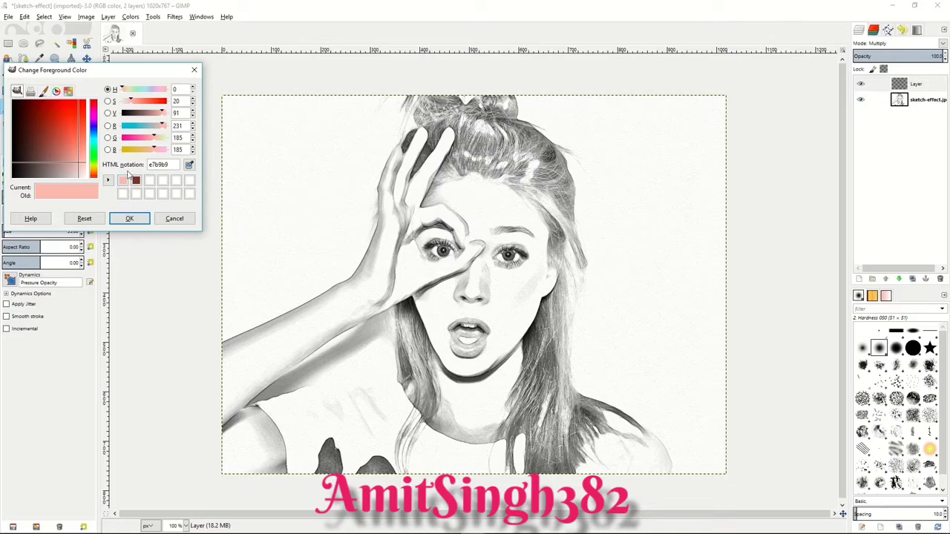
{"action": "left_click", "coordinate": [133, 220]}
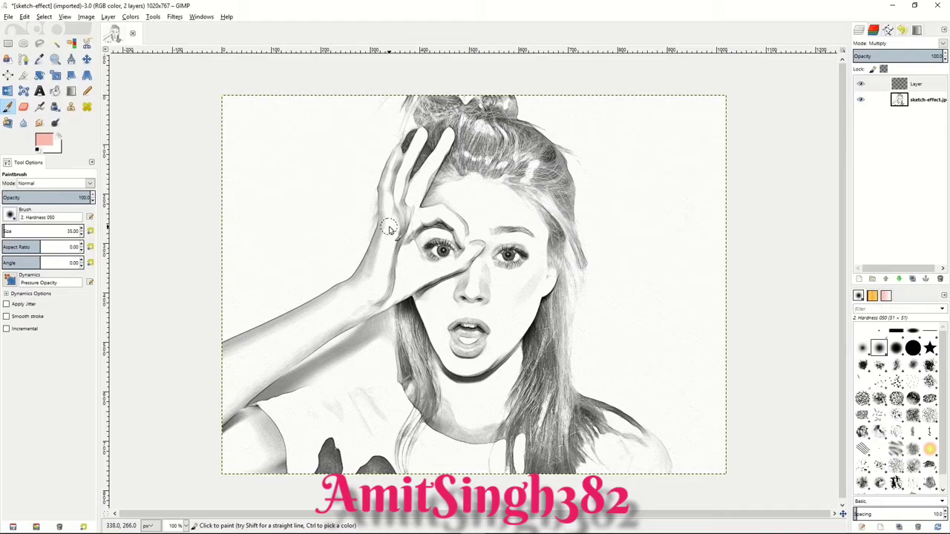
{"action": "mouse_move", "coordinate": [389, 229]}
{"action": "left_mouse_down"}
{"action": "mouse_move", "coordinate": [398, 156]}
{"action": "mouse_move", "coordinate": [389, 181]}
{"action": "mouse_move", "coordinate": [394, 163]}
{"action": "mouse_move", "coordinate": [386, 197]}
{"action": "mouse_move", "coordinate": [396, 186]}
{"action": "mouse_move", "coordinate": [396, 211]}
{"action": "mouse_move", "coordinate": [421, 135]}
{"action": "mouse_move", "coordinate": [397, 201]}
{"action": "mouse_move", "coordinate": [408, 177]}
{"action": "mouse_move", "coordinate": [399, 213]}
{"action": "mouse_move", "coordinate": [424, 175]}
{"action": "mouse_move", "coordinate": [402, 213]}
{"action": "left_mouse_up"}
{"action": "mouse_move", "coordinate": [441, 147]}
{"action": "left_mouse_down"}
{"action": "mouse_move", "coordinate": [420, 192]}
{"action": "mouse_move", "coordinate": [450, 132]}
{"action": "mouse_move", "coordinate": [409, 219]}
{"action": "mouse_move", "coordinate": [465, 220]}
{"action": "mouse_move", "coordinate": [413, 228]}
{"action": "mouse_move", "coordinate": [452, 214]}
{"action": "mouse_move", "coordinate": [434, 211]}
{"action": "mouse_move", "coordinate": [472, 242]}
{"action": "mouse_move", "coordinate": [451, 219]}
{"action": "mouse_move", "coordinate": [465, 251]}
{"action": "mouse_move", "coordinate": [464, 230]}
{"action": "mouse_move", "coordinate": [475, 247]}
{"action": "mouse_move", "coordinate": [448, 278]}
{"action": "mouse_move", "coordinate": [477, 241]}
{"action": "mouse_move", "coordinate": [460, 267]}
{"action": "mouse_move", "coordinate": [468, 254]}
{"action": "mouse_move", "coordinate": [409, 279]}
{"action": "mouse_move", "coordinate": [419, 281]}
{"action": "mouse_move", "coordinate": [398, 221]}
{"action": "mouse_move", "coordinate": [414, 269]}
{"action": "mouse_move", "coordinate": [393, 227]}
{"action": "mouse_move", "coordinate": [381, 252]}
{"action": "mouse_move", "coordinate": [382, 222]}
{"action": "mouse_move", "coordinate": [387, 274]}
{"action": "mouse_move", "coordinate": [409, 251]}
{"action": "mouse_move", "coordinate": [395, 288]}
{"action": "mouse_move", "coordinate": [427, 274]}
{"action": "mouse_move", "coordinate": [413, 271]}
{"action": "mouse_move", "coordinate": [424, 242]}
{"action": "mouse_move", "coordinate": [432, 265]}
{"action": "mouse_move", "coordinate": [420, 228]}
{"action": "mouse_move", "coordinate": [460, 245]}
{"action": "mouse_move", "coordinate": [426, 232]}
{"action": "mouse_move", "coordinate": [457, 194]}
{"action": "mouse_move", "coordinate": [429, 208]}
{"action": "mouse_move", "coordinate": [477, 178]}
{"action": "mouse_move", "coordinate": [438, 214]}
{"action": "mouse_move", "coordinate": [509, 202]}
{"action": "mouse_move", "coordinate": [498, 196]}
{"action": "mouse_move", "coordinate": [466, 195]}
{"action": "mouse_move", "coordinate": [511, 206]}
{"action": "mouse_move", "coordinate": [491, 218]}
{"action": "mouse_move", "coordinate": [545, 230]}
{"action": "mouse_move", "coordinate": [511, 196]}
{"action": "mouse_move", "coordinate": [548, 251]}
{"action": "mouse_move", "coordinate": [531, 214]}
{"action": "mouse_move", "coordinate": [467, 219]}
{"action": "mouse_move", "coordinate": [534, 242]}
{"action": "mouse_move", "coordinate": [479, 233]}
{"action": "mouse_move", "coordinate": [507, 227]}
{"action": "mouse_move", "coordinate": [545, 256]}
{"action": "mouse_move", "coordinate": [553, 289]}
{"action": "mouse_move", "coordinate": [562, 278]}
{"action": "mouse_move", "coordinate": [541, 295]}
{"action": "left_mouse_up"}
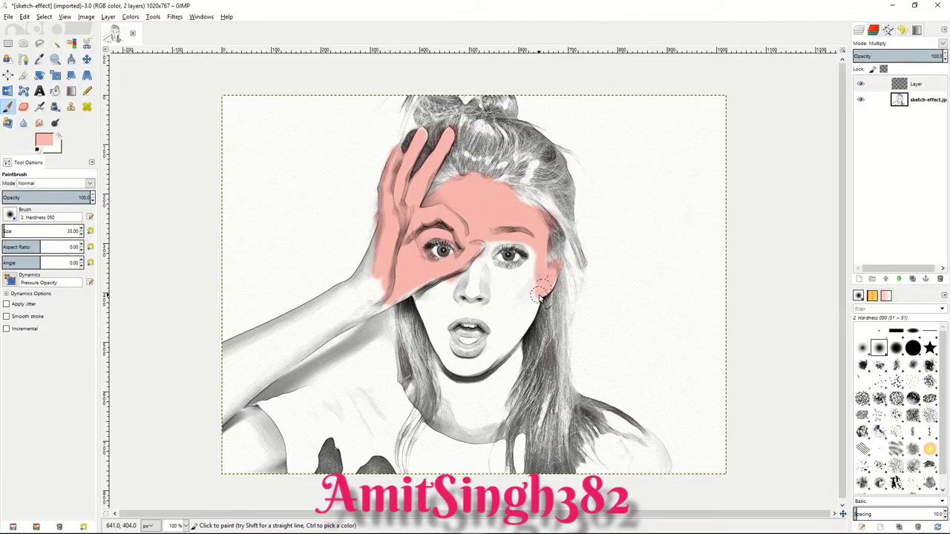
{"action": "mouse_move", "coordinate": [527, 256]}
{"action": "left_mouse_down"}
{"action": "mouse_move", "coordinate": [484, 246]}
{"action": "mouse_move", "coordinate": [501, 248]}
{"action": "mouse_move", "coordinate": [487, 273]}
{"action": "mouse_move", "coordinate": [508, 278]}
{"action": "mouse_move", "coordinate": [482, 279]}
{"action": "mouse_move", "coordinate": [481, 259]}
{"action": "mouse_move", "coordinate": [516, 282]}
{"action": "mouse_move", "coordinate": [529, 271]}
{"action": "mouse_move", "coordinate": [475, 274]}
{"action": "mouse_move", "coordinate": [473, 261]}
{"action": "mouse_move", "coordinate": [495, 282]}
{"action": "mouse_move", "coordinate": [473, 303]}
{"action": "mouse_move", "coordinate": [432, 311]}
{"action": "mouse_move", "coordinate": [462, 364]}
{"action": "mouse_move", "coordinate": [484, 363]}
{"action": "mouse_move", "coordinate": [493, 346]}
{"action": "mouse_move", "coordinate": [512, 243]}
{"action": "mouse_move", "coordinate": [543, 268]}
{"action": "mouse_move", "coordinate": [432, 244]}
{"action": "mouse_move", "coordinate": [459, 252]}
{"action": "mouse_move", "coordinate": [478, 228]}
{"action": "left_mouse_up"}
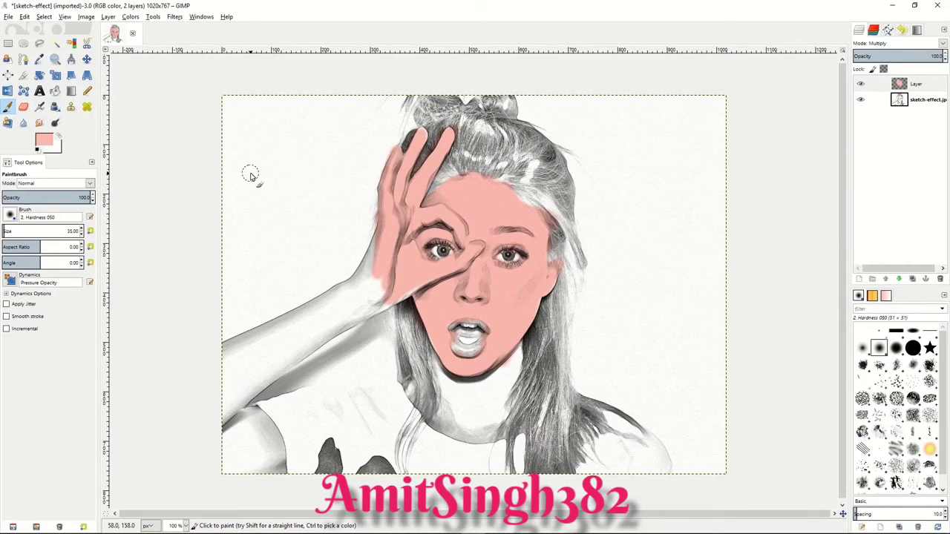
Step: Darken the painted skin along the forehead's hairline with Dodge / Burn in Burn mode at brush size 15
{"action": "left_click", "coordinate": [55, 122]}
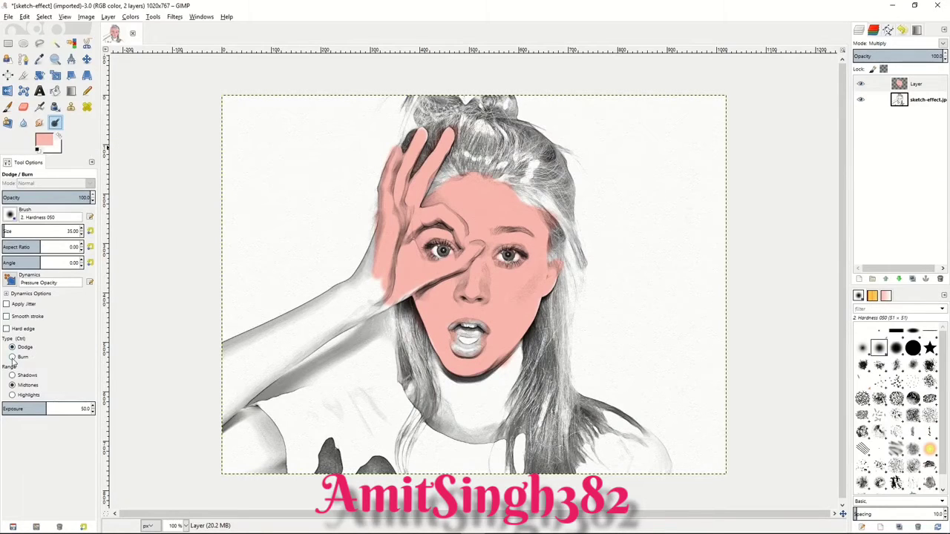
{"action": "left_click", "coordinate": [12, 358]}
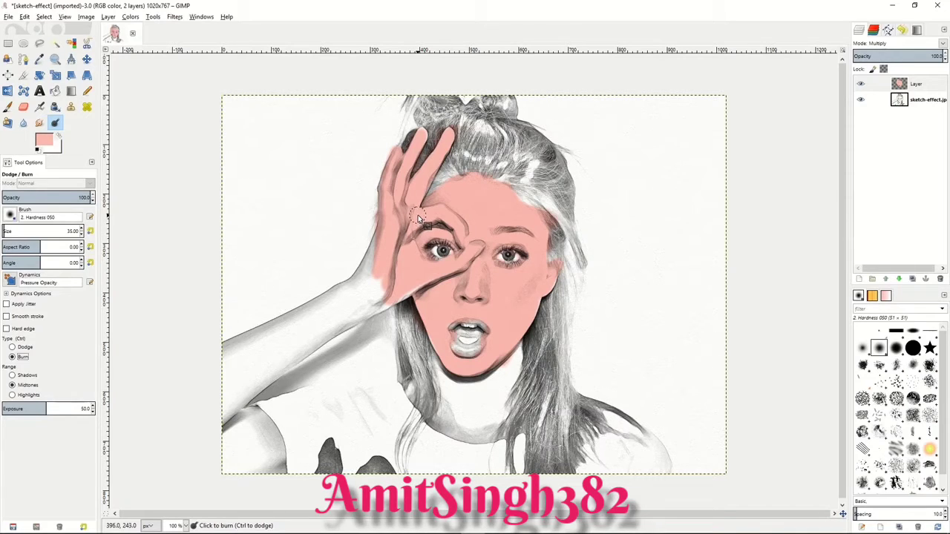
{"action": "key", "text": "bracketleft"}
{"action": "key", "text": "bracketleft"}
{"action": "key", "text": "bracketleft"}
{"action": "key", "text": "bracketleft"}
{"action": "key", "text": "bracketleft"}
{"action": "key", "text": "bracketleft"}
{"action": "key", "text": "bracketleft"}
{"action": "key", "text": "bracketleft"}
{"action": "key", "text": "bracketleft"}
{"action": "key", "text": "bracketleft"}
{"action": "key", "text": "bracketleft"}
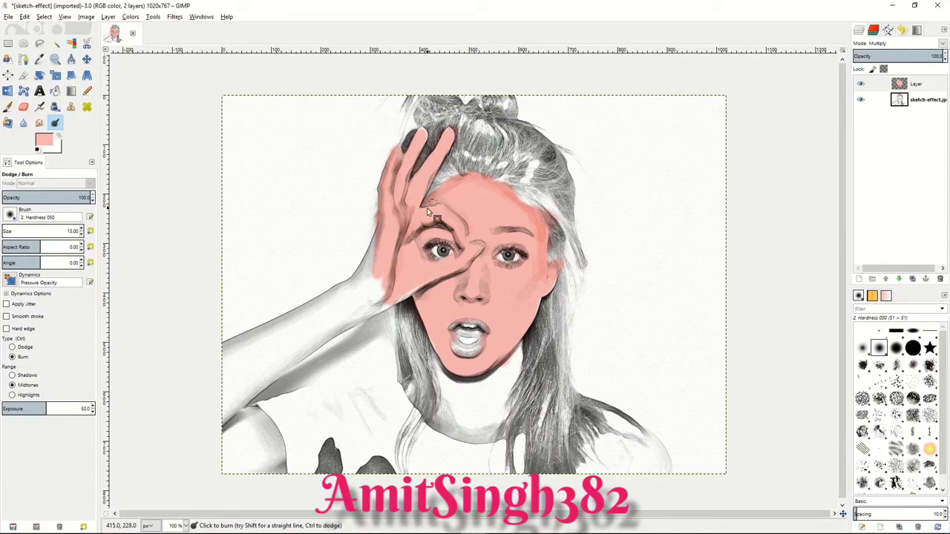
{"action": "mouse_move", "coordinate": [464, 185]}
{"action": "left_mouse_down"}
{"action": "mouse_move", "coordinate": [494, 185]}
{"action": "mouse_move", "coordinate": [521, 210]}
{"action": "left_mouse_up"}
Step: Switch to the Smudge tool and lower its rate
{"action": "key", "text": "s"}
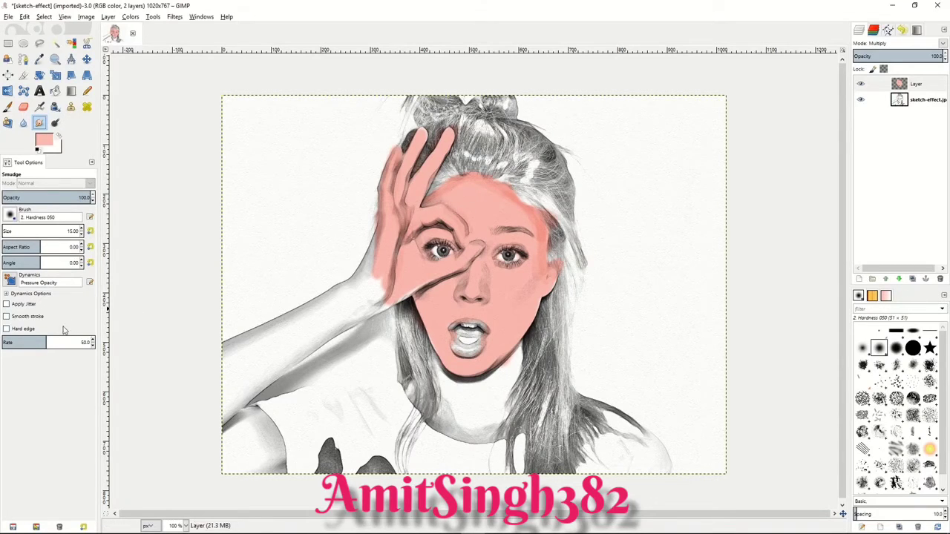
{"action": "left_click_drag", "start_coordinate": [31, 346], "coordinate": [3, 344]}
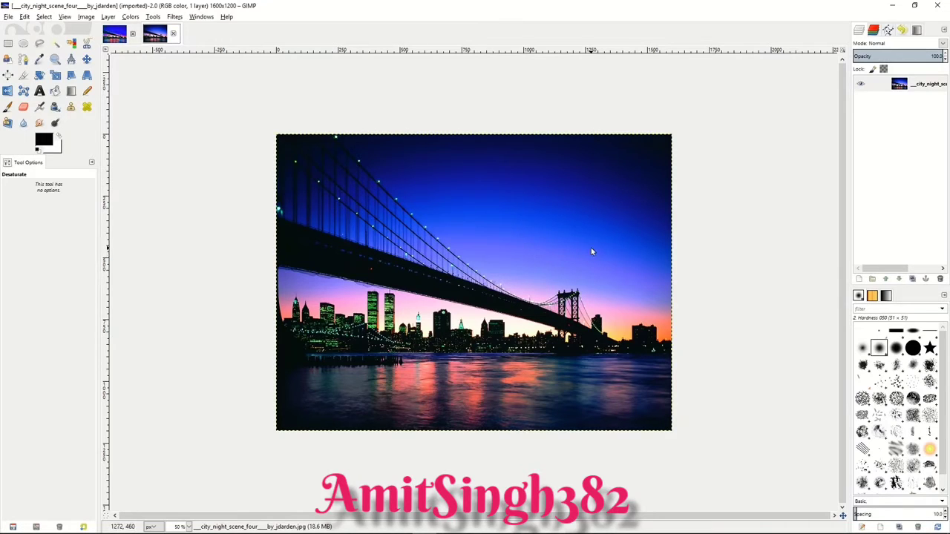
Step: Duplicate the night bridge photo layer and apply Advanced Tone Mapping with blur 10, blurred opacity 75, merged opacity 90 and 5 copies
{"action": "right_click", "coordinate": [883, 85]}
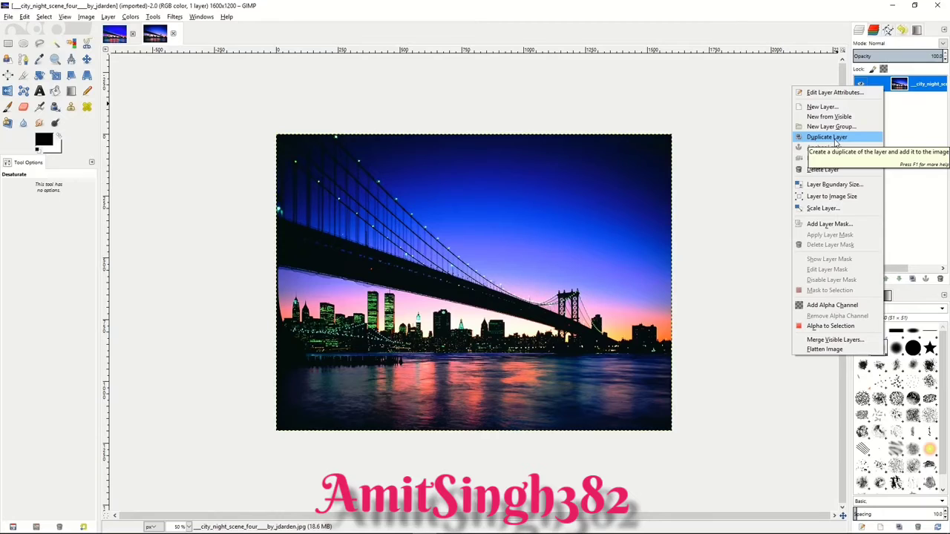
{"action": "left_click", "coordinate": [835, 140]}
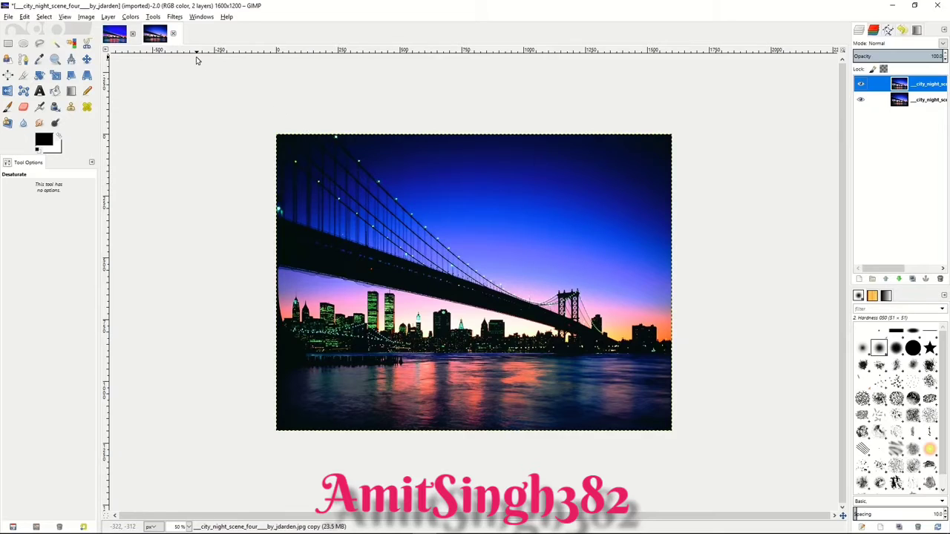
{"action": "left_click", "coordinate": [176, 17]}
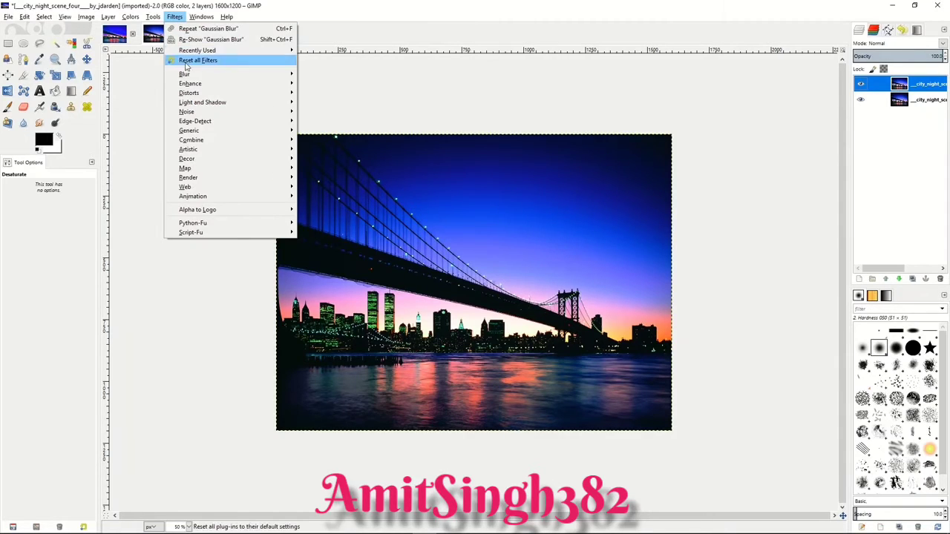
{"action": "mouse_move", "coordinate": [190, 87]}
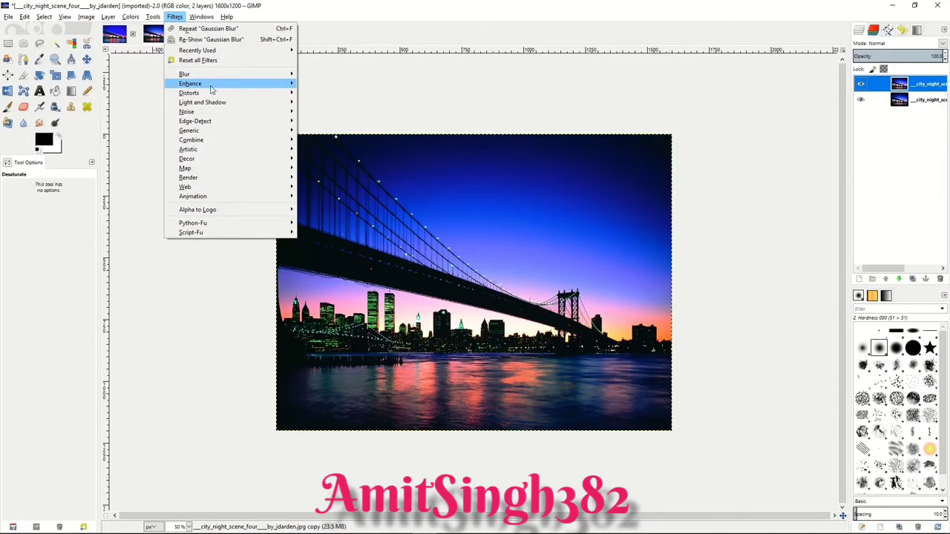
{"action": "left_click", "coordinate": [349, 84]}
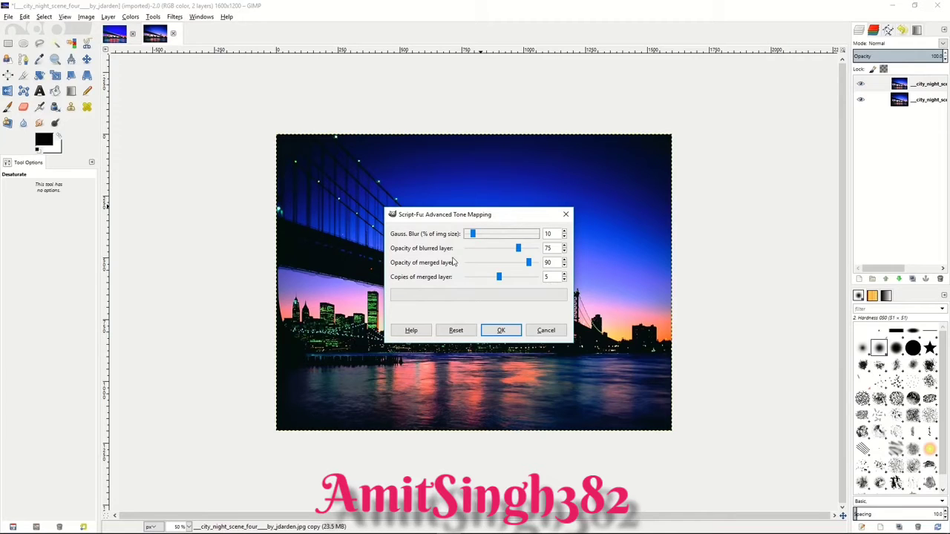
{"action": "left_click", "coordinate": [498, 278]}
{"action": "mouse_move", "coordinate": [498, 277]}
{"action": "left_mouse_down"}
{"action": "mouse_move", "coordinate": [473, 279]}
{"action": "mouse_move", "coordinate": [499, 280]}
{"action": "left_mouse_up"}
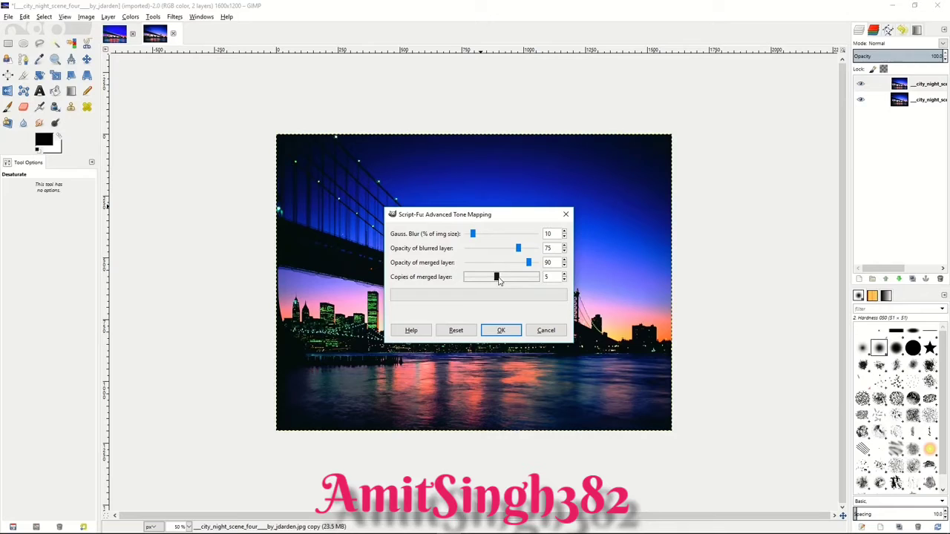
{"action": "left_click", "coordinate": [501, 331]}
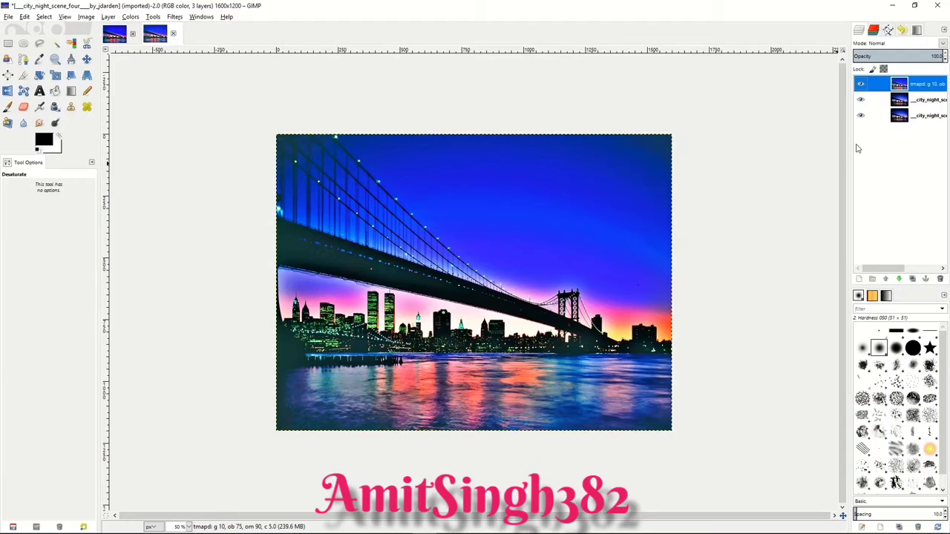
Step: Merge the tone-mapped layer and the duplicate down into the bridge photo and slightly lower its gamma with Levels
{"action": "right_click", "coordinate": [888, 86]}
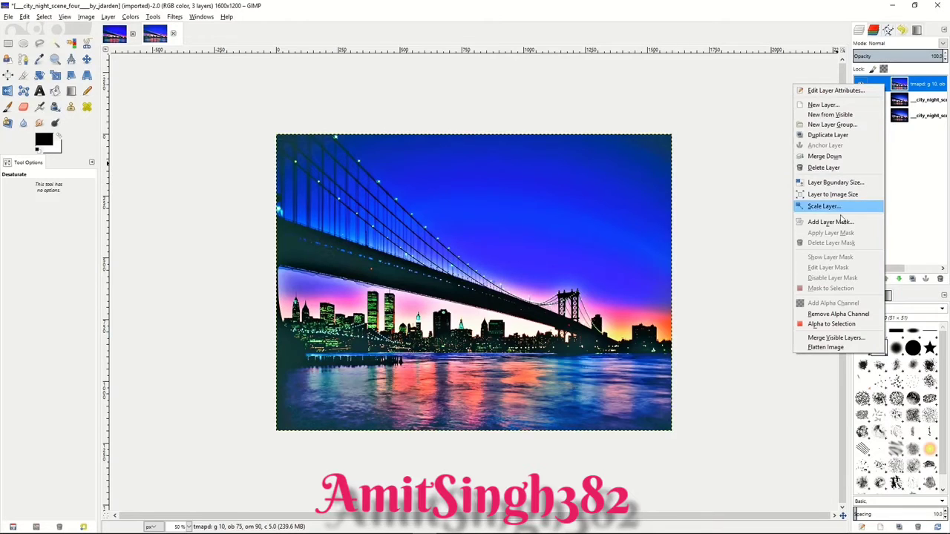
{"action": "left_click", "coordinate": [837, 158]}
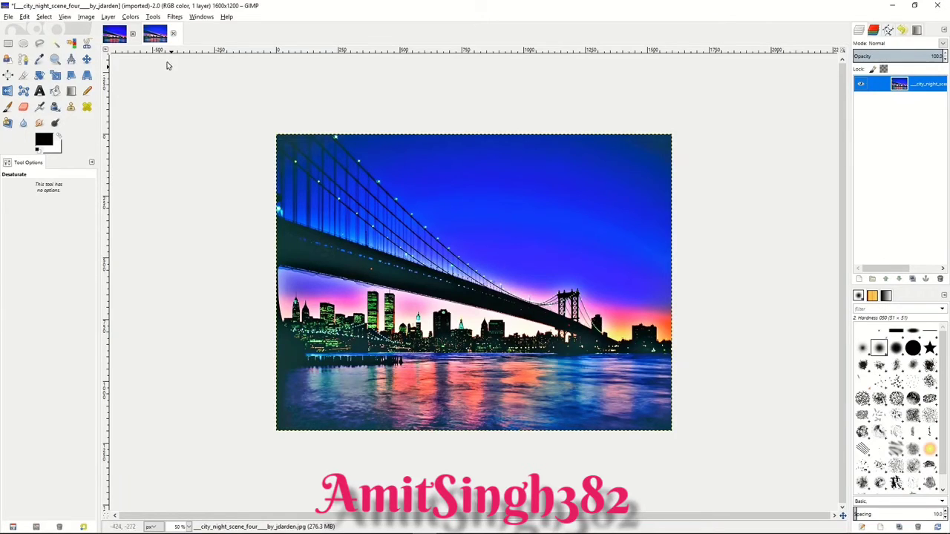
{"action": "left_click", "coordinate": [130, 16]}
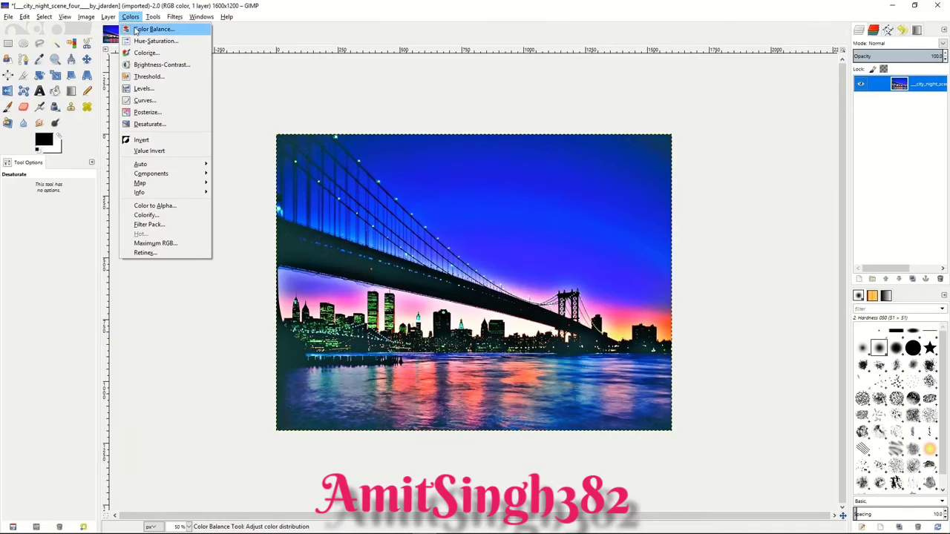
{"action": "left_click", "coordinate": [139, 89]}
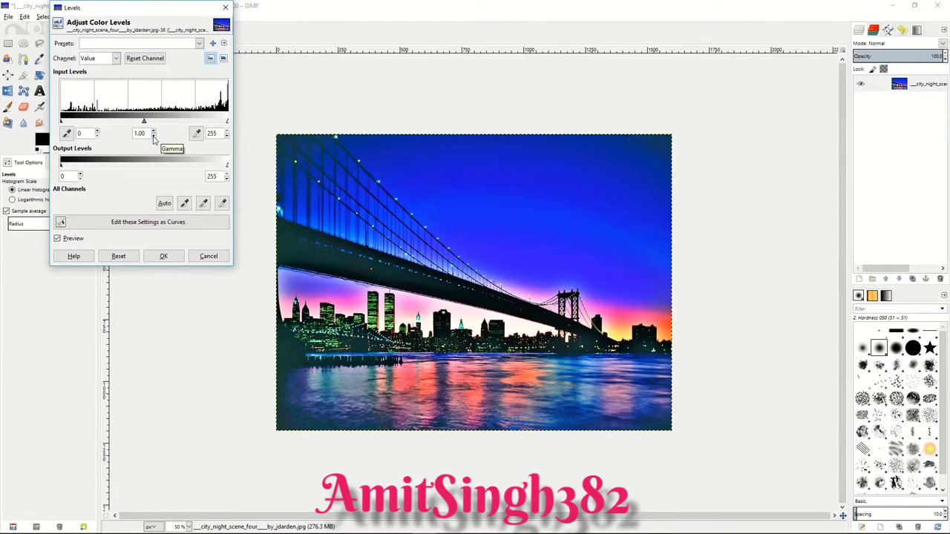
{"action": "left_click", "coordinate": [154, 136]}
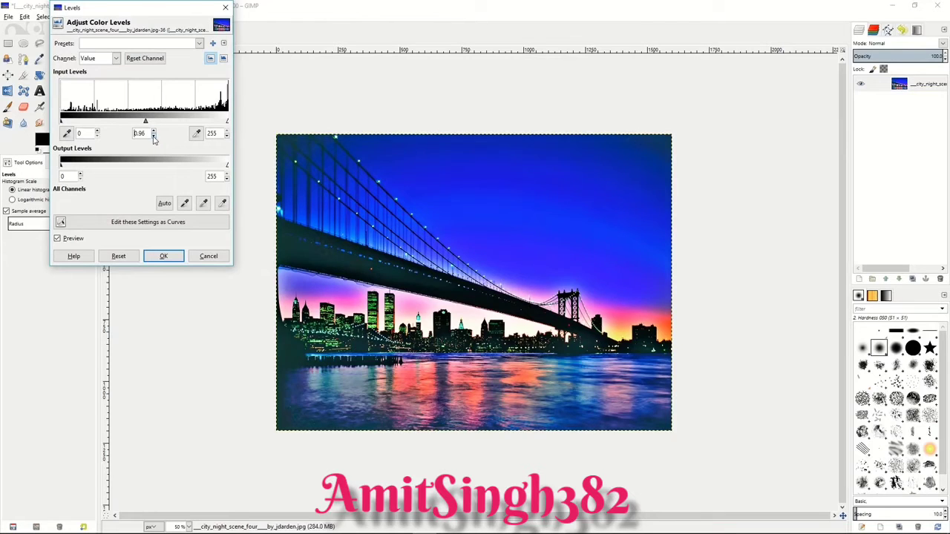
{"action": "left_click", "coordinate": [154, 137]}
{"action": "left_click", "coordinate": [153, 137]}
{"action": "left_click", "coordinate": [163, 256]}
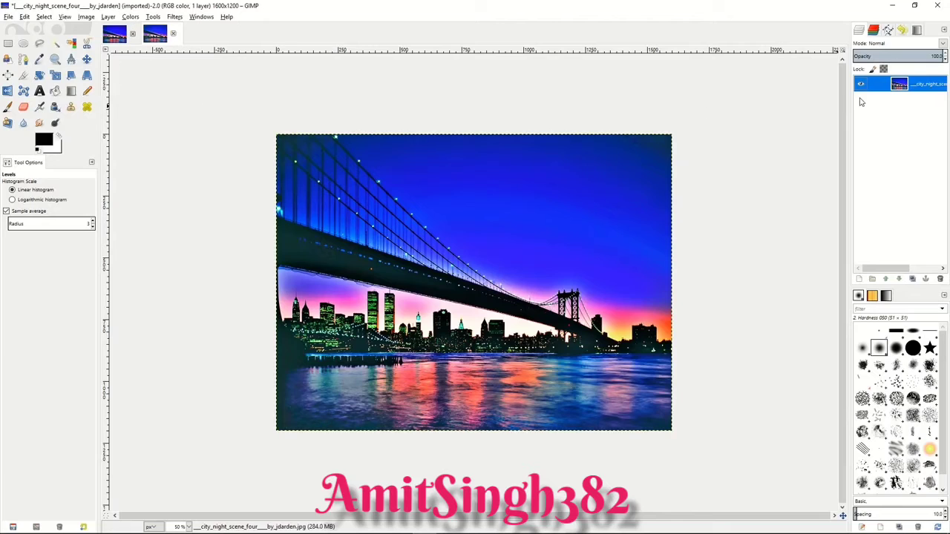
Step: Duplicate the bridge photo layer and desaturate the copy based on Lightness
{"action": "right_click", "coordinate": [887, 86]}
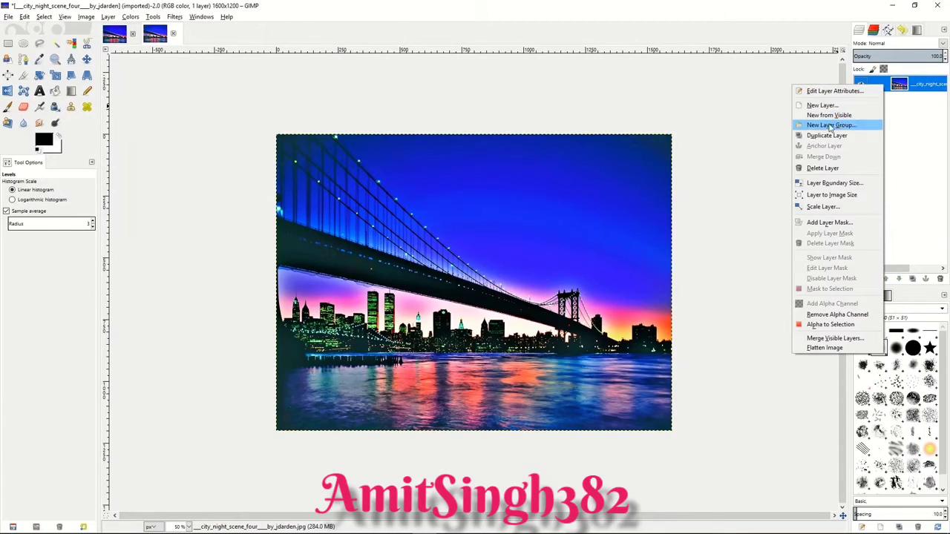
{"action": "left_click", "coordinate": [829, 136]}
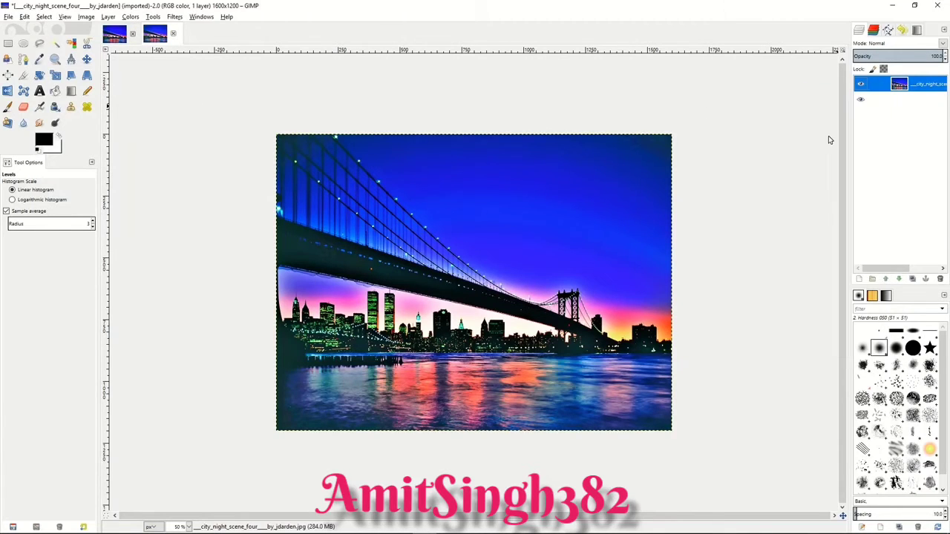
{"action": "left_click", "coordinate": [131, 17]}
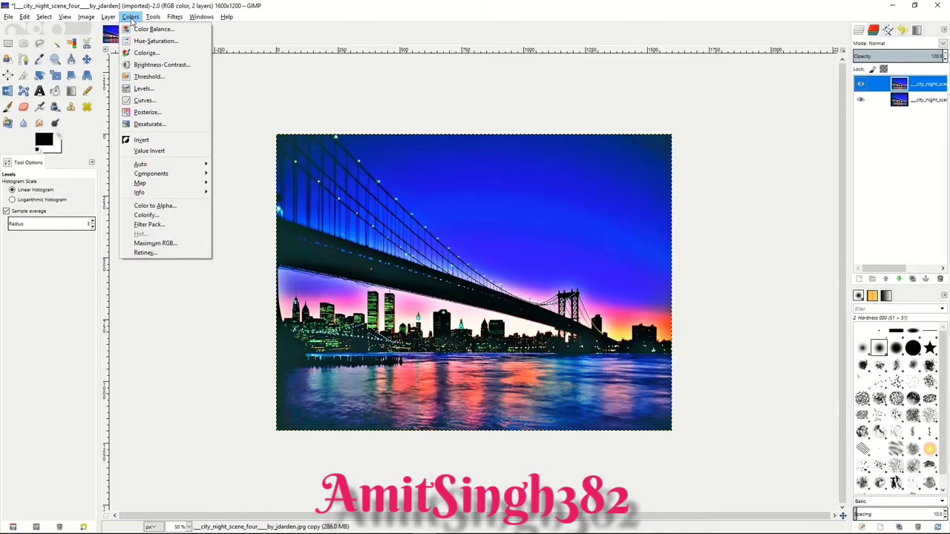
{"action": "left_click", "coordinate": [138, 124]}
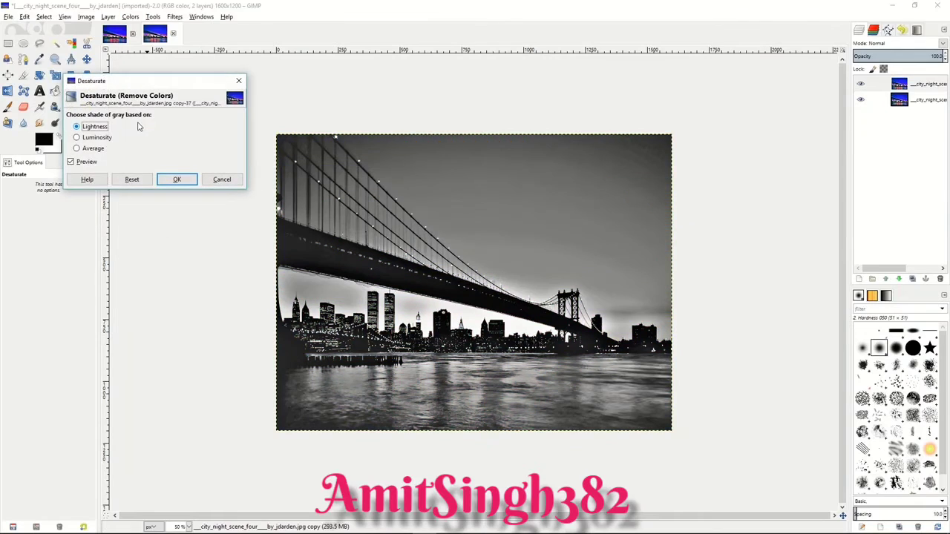
{"action": "left_click", "coordinate": [87, 138]}
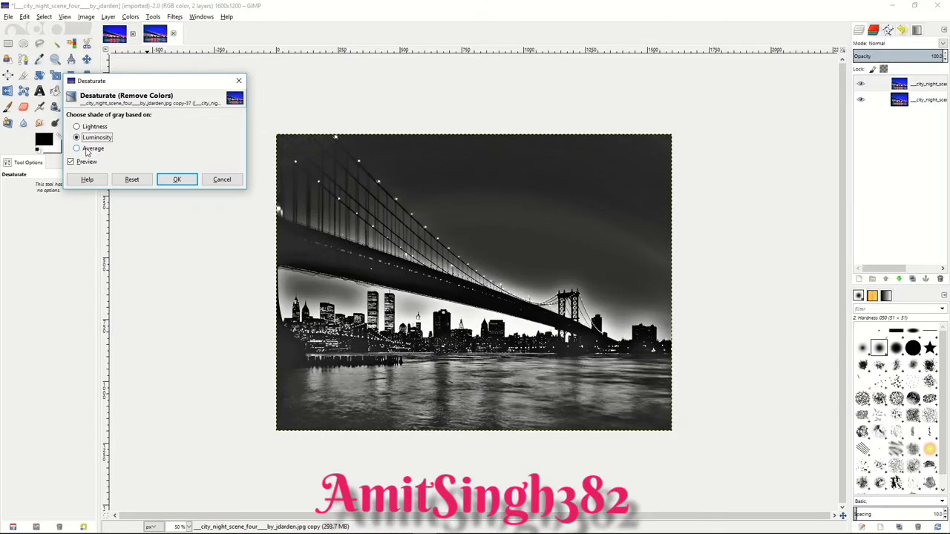
{"action": "left_click", "coordinate": [87, 151]}
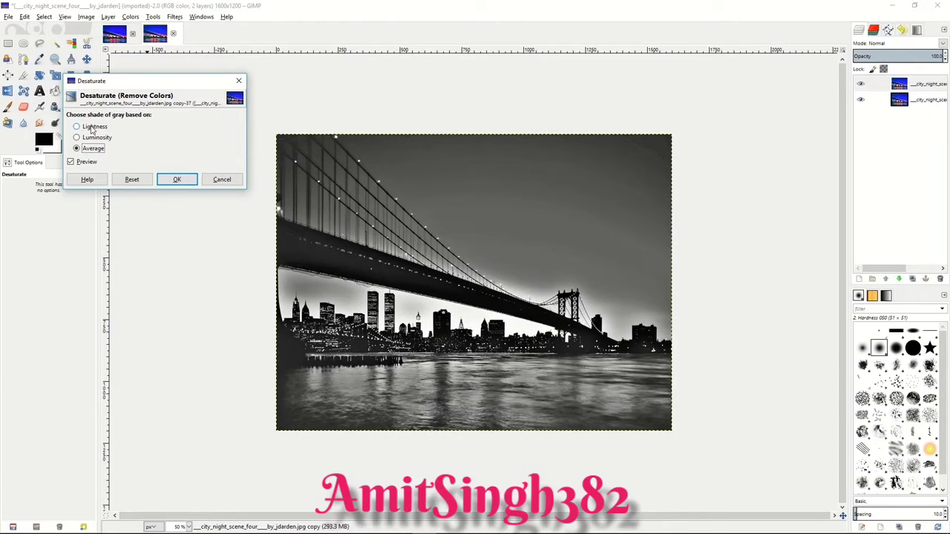
{"action": "left_click", "coordinate": [93, 128]}
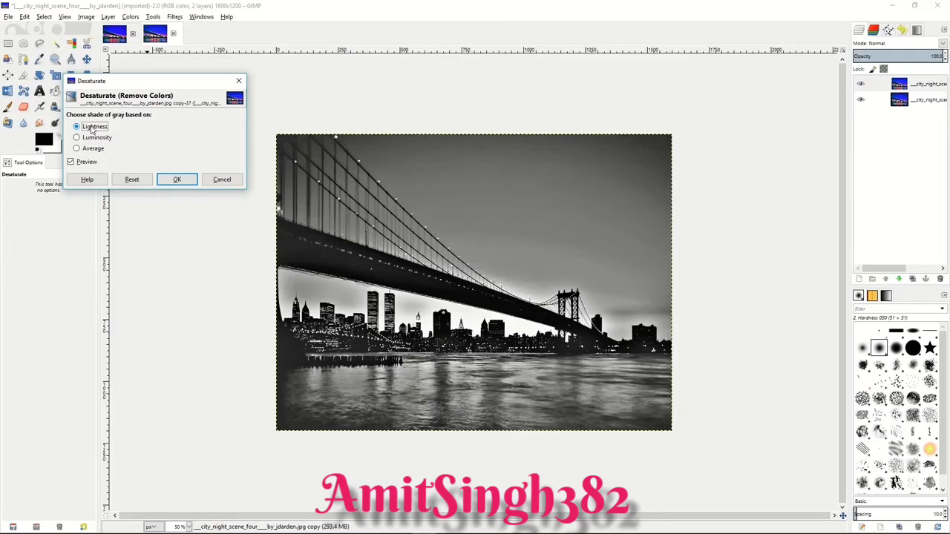
{"action": "left_click", "coordinate": [175, 179]}
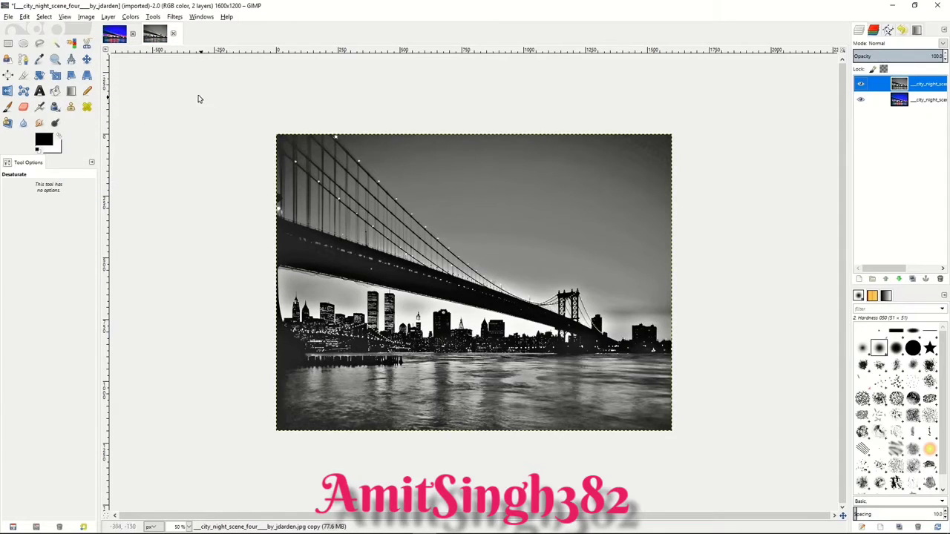
Step: Invert the desaturated copy and apply a Gaussian Blur with a 20 px horizontal and vertical radius
{"action": "left_click", "coordinate": [130, 16]}
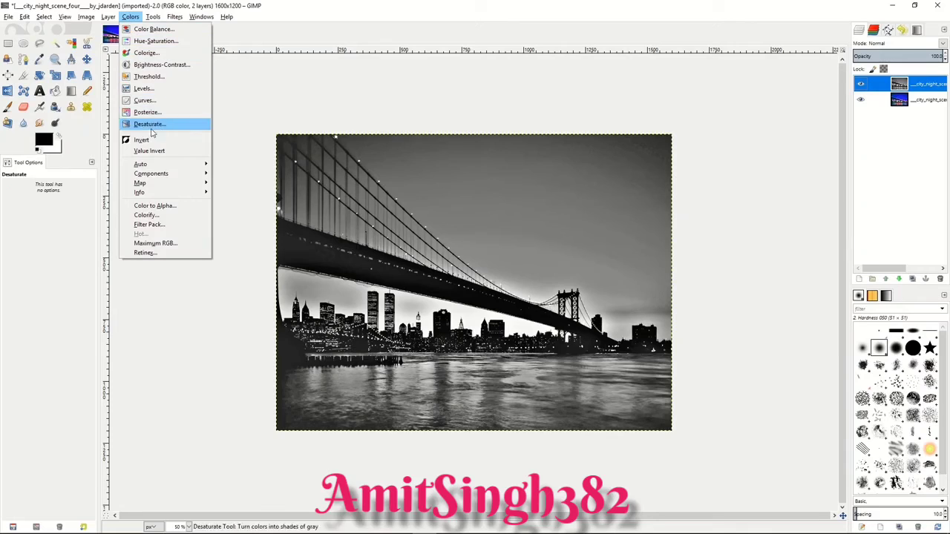
{"action": "left_click", "coordinate": [147, 141]}
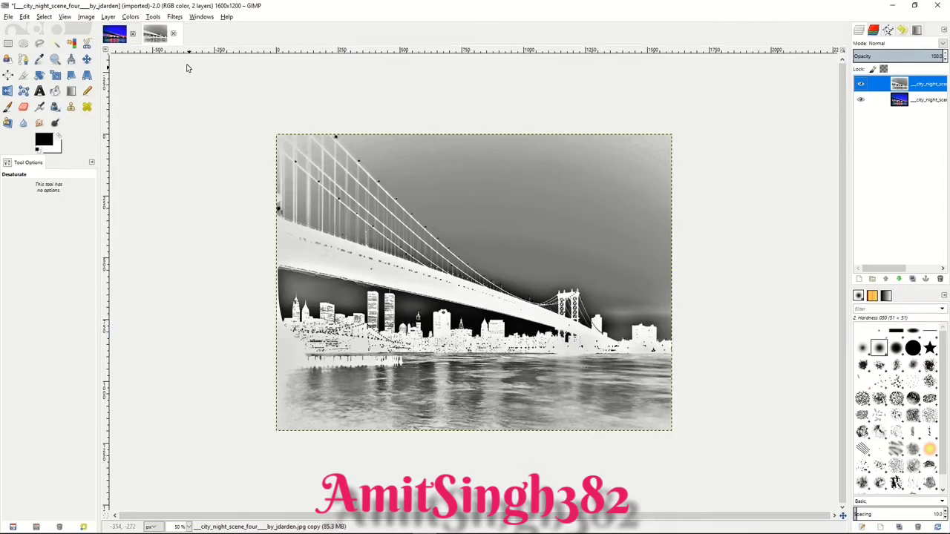
{"action": "left_click", "coordinate": [152, 18]}
{"action": "mouse_move", "coordinate": [177, 18]}
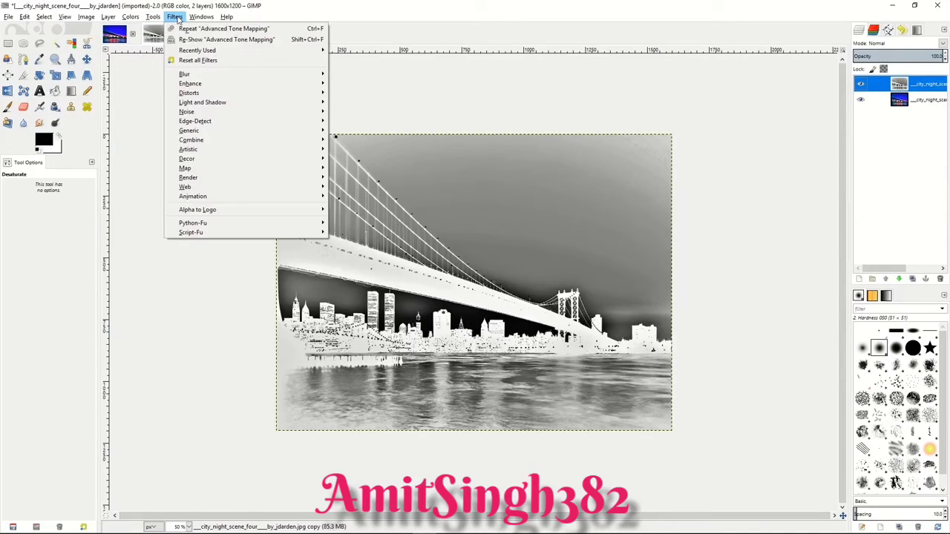
{"action": "mouse_move", "coordinate": [195, 75]}
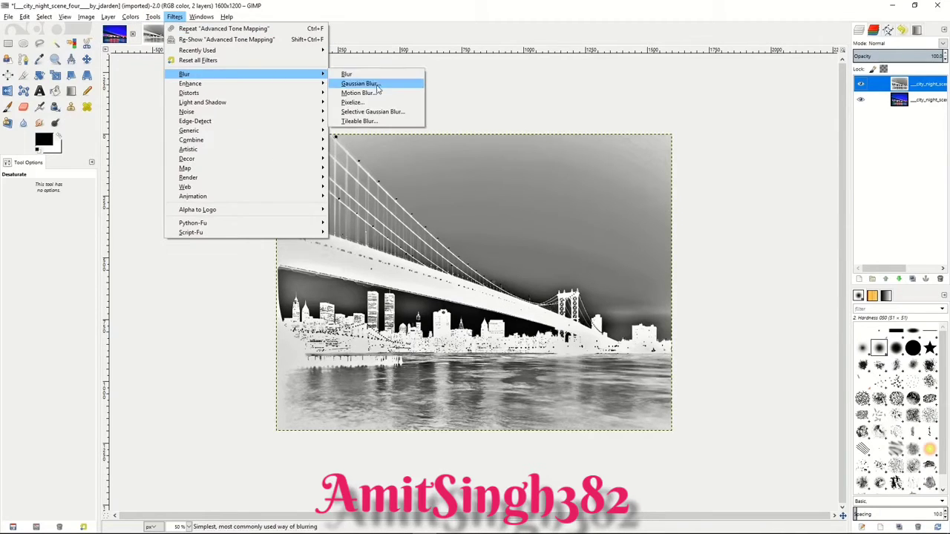
{"action": "left_click", "coordinate": [375, 84]}
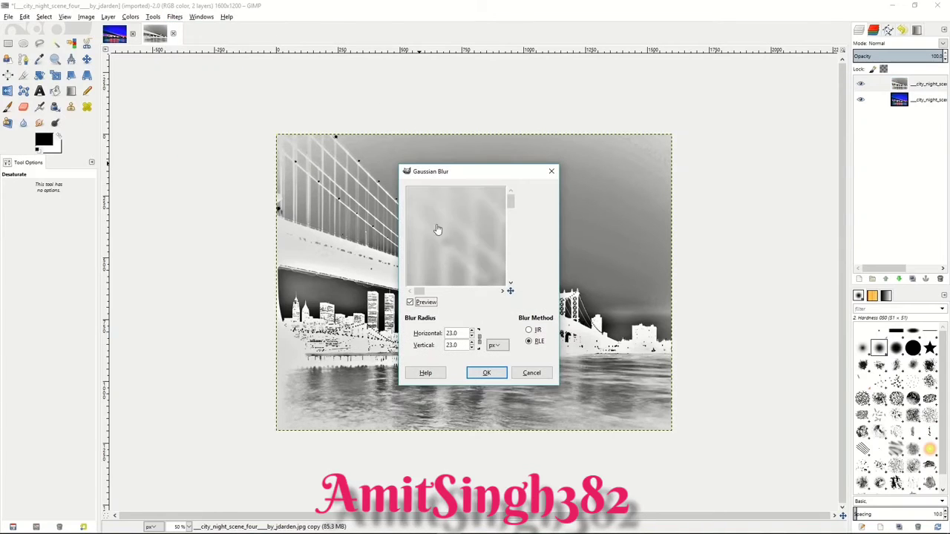
{"action": "left_click", "coordinate": [478, 337]}
{"action": "left_click", "coordinate": [473, 332]}
{"action": "left_click", "coordinate": [472, 332]}
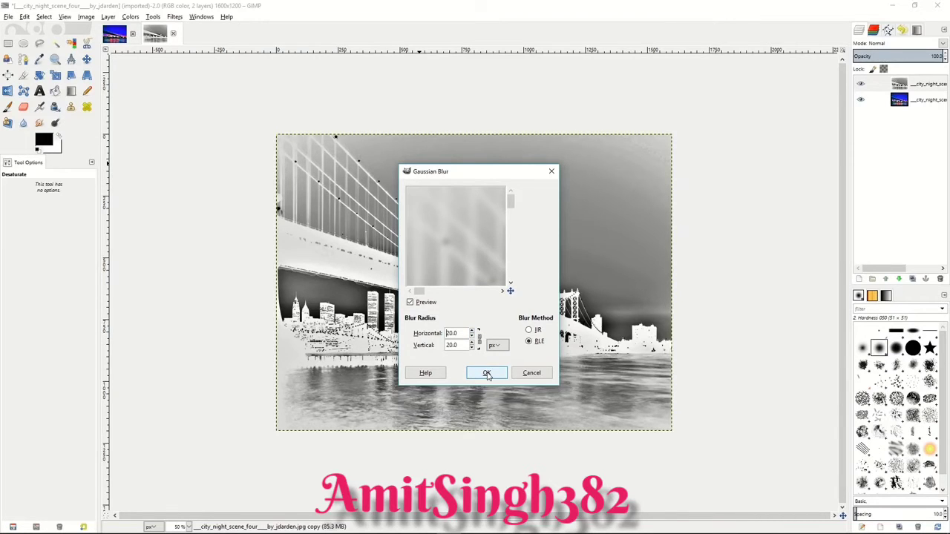
{"action": "left_click", "coordinate": [487, 374]}
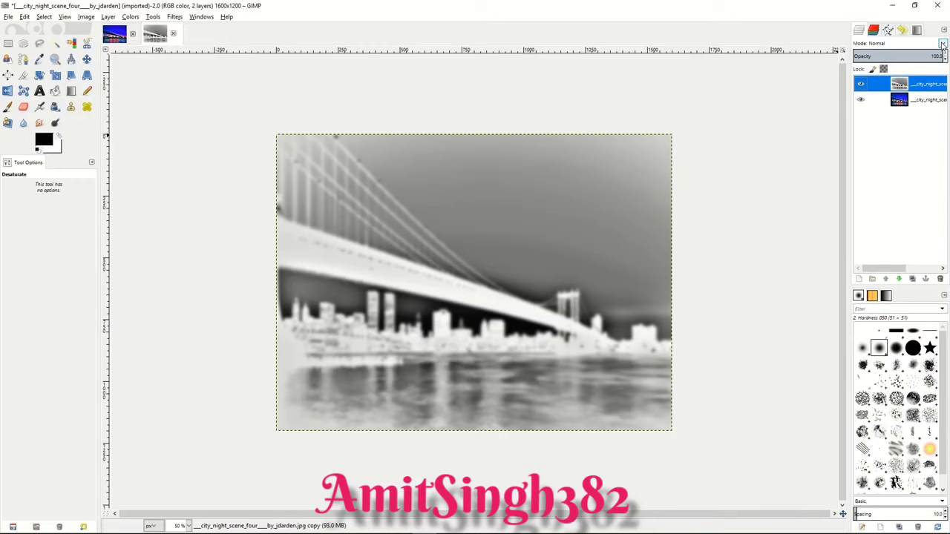
Step: Blend the blurred copy in Overlay mode at about 48% opacity and merge it down into the bridge photo
{"action": "left_click", "coordinate": [942, 45]}
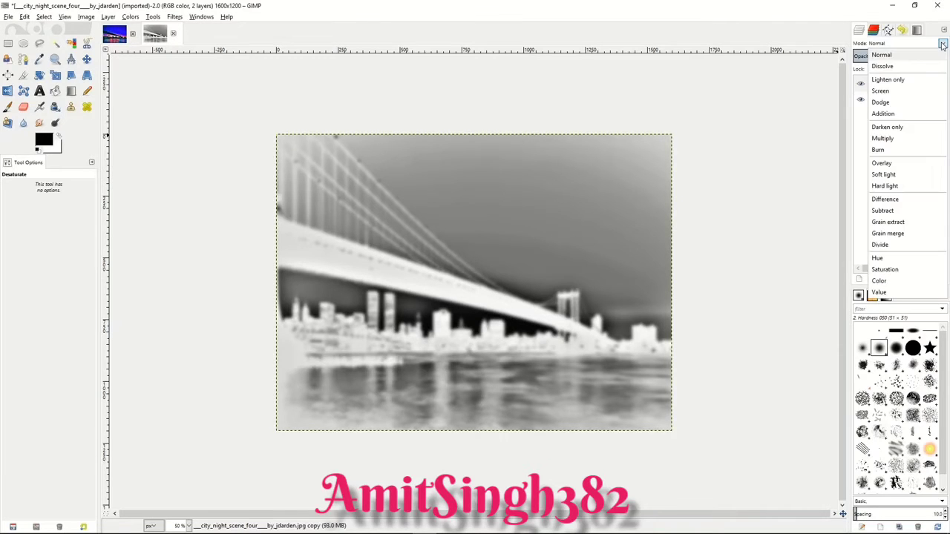
{"action": "left_click", "coordinate": [883, 163]}
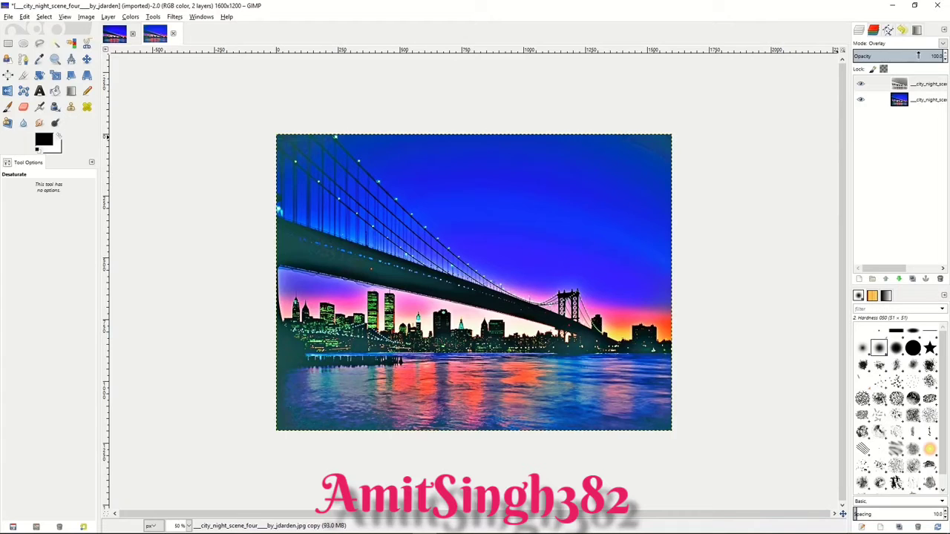
{"action": "left_click_drag", "start_coordinate": [919, 56], "coordinate": [900, 55]}
{"action": "left_click_drag", "start_coordinate": [898, 55], "coordinate": [897, 55]}
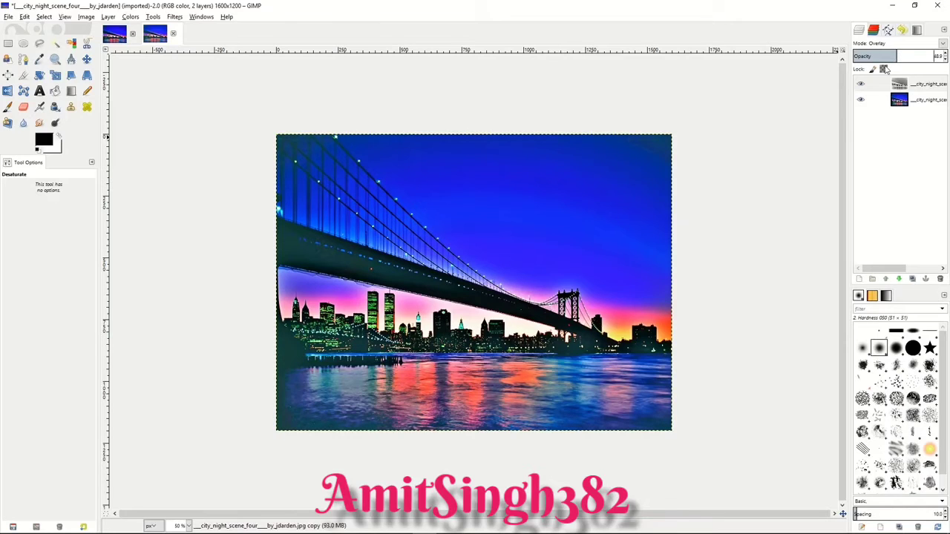
{"action": "right_click", "coordinate": [886, 87]}
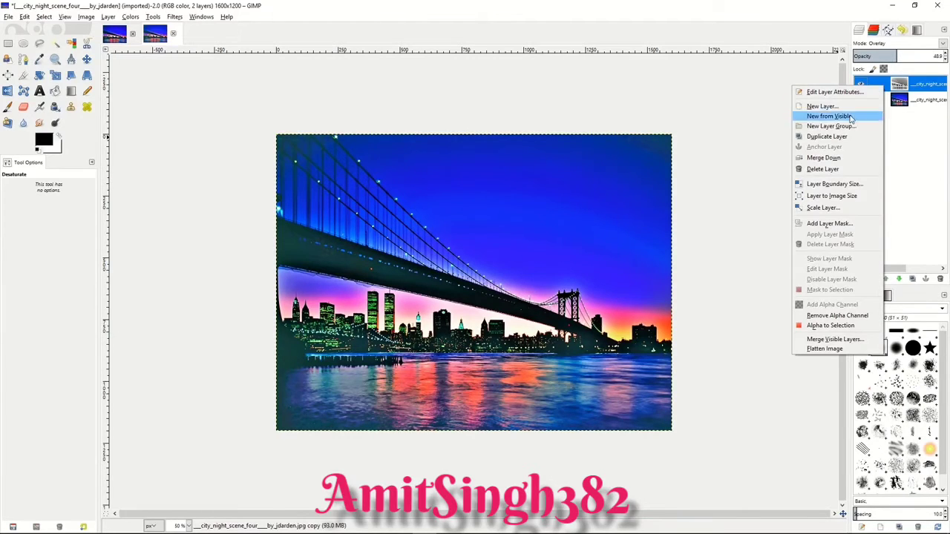
{"action": "left_click", "coordinate": [825, 158]}
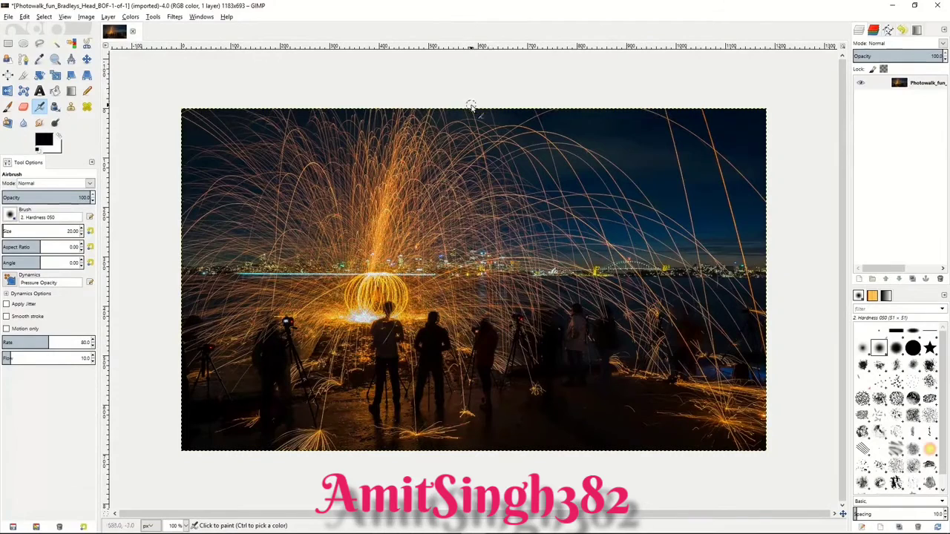
Step: Try a Gaussian Blur with a reduced radius on the night photo of the orange spark trails, and undo it
{"action": "left_click", "coordinate": [175, 17]}
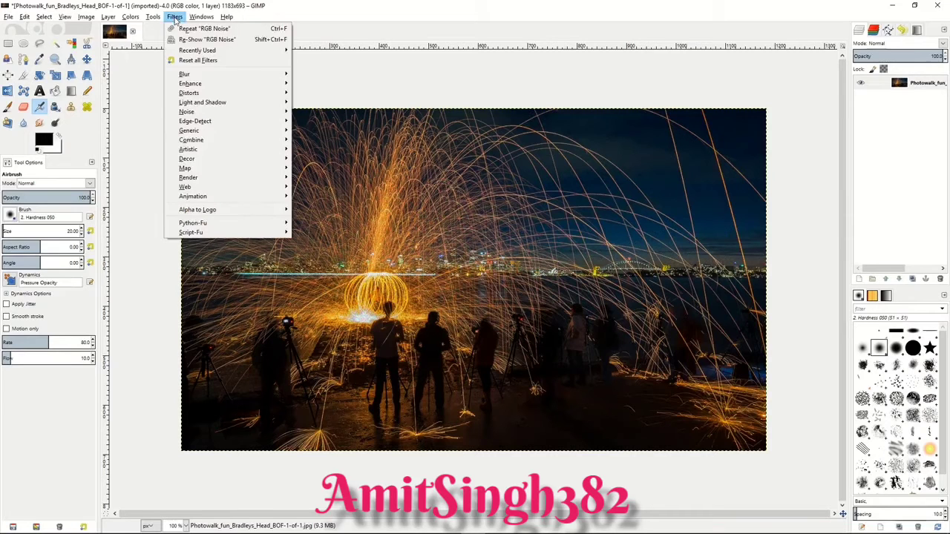
{"action": "mouse_move", "coordinate": [193, 77]}
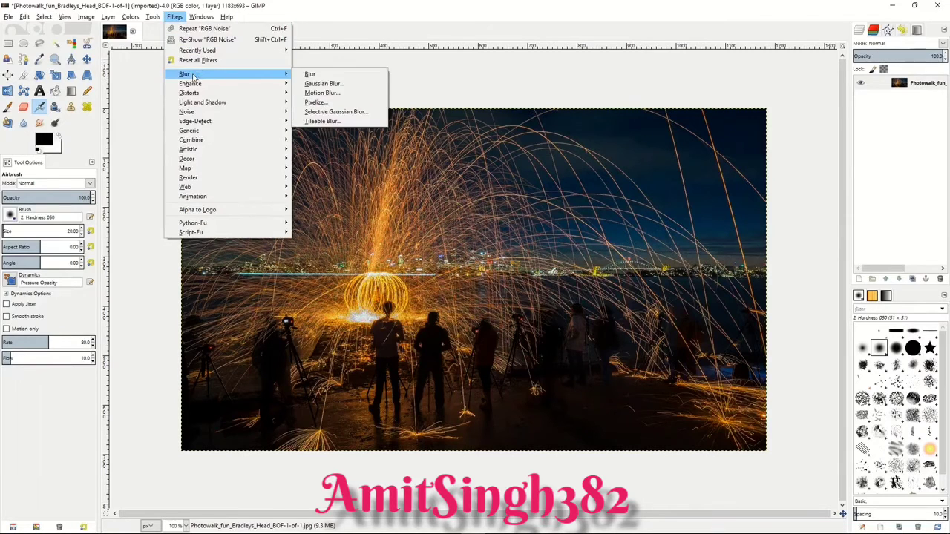
{"action": "left_click", "coordinate": [324, 84]}
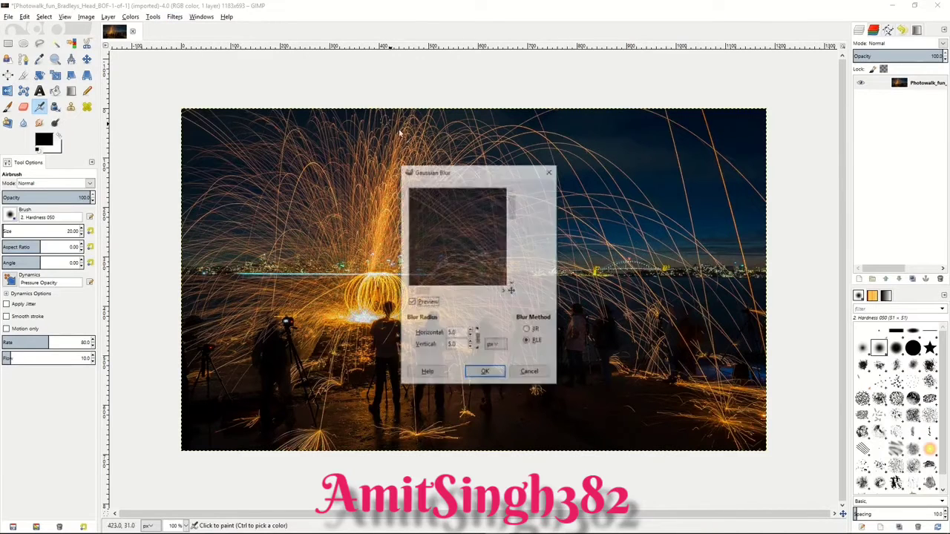
{"action": "left_click", "coordinate": [470, 338]}
{"action": "left_click", "coordinate": [469, 338]}
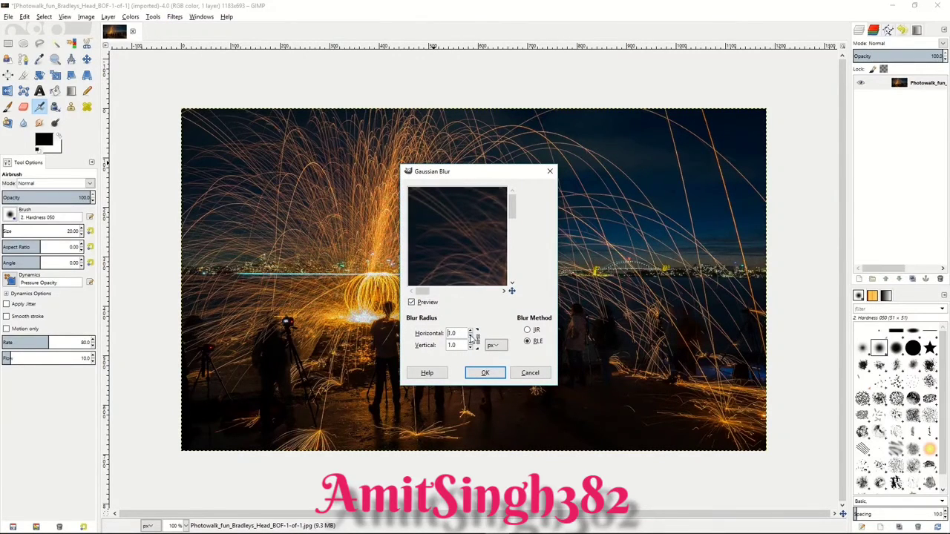
{"action": "left_click", "coordinate": [485, 373]}
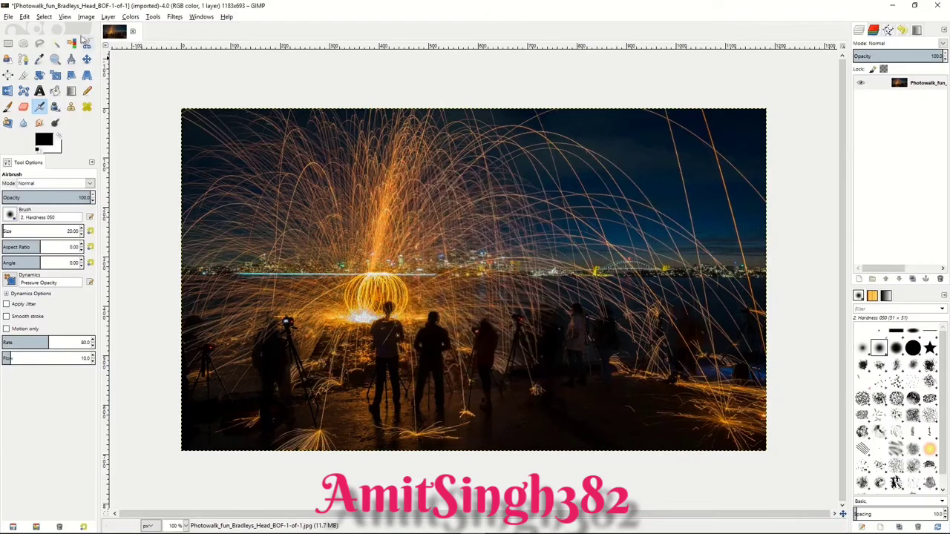
{"action": "left_click", "coordinate": [29, 17]}
{"action": "left_click", "coordinate": [83, 30]}
Step: Apply Wavelet denoise to the spark-trail photo with the Y channel's amount at 1955 and detail at 1.12
{"action": "left_click", "coordinate": [175, 18]}
{"action": "mouse_move", "coordinate": [208, 88]}
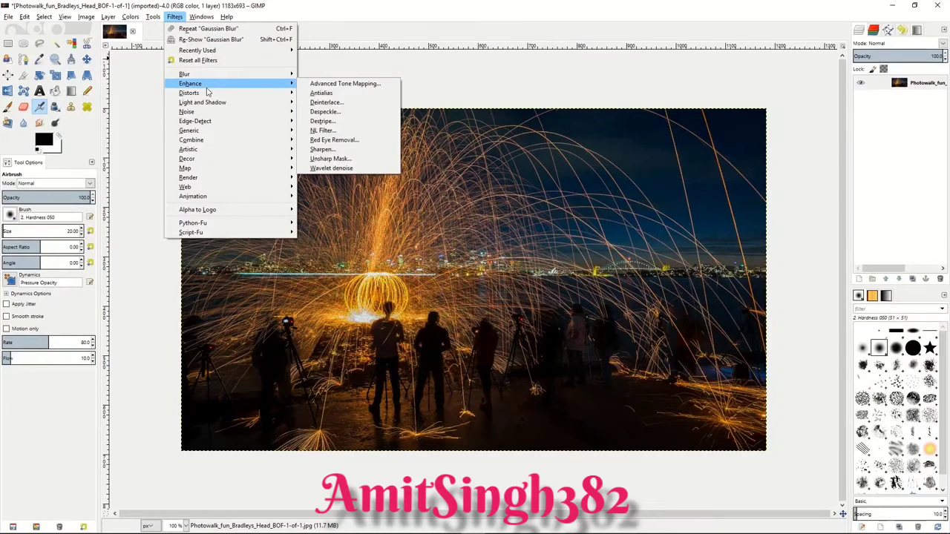
{"action": "left_click", "coordinate": [324, 170]}
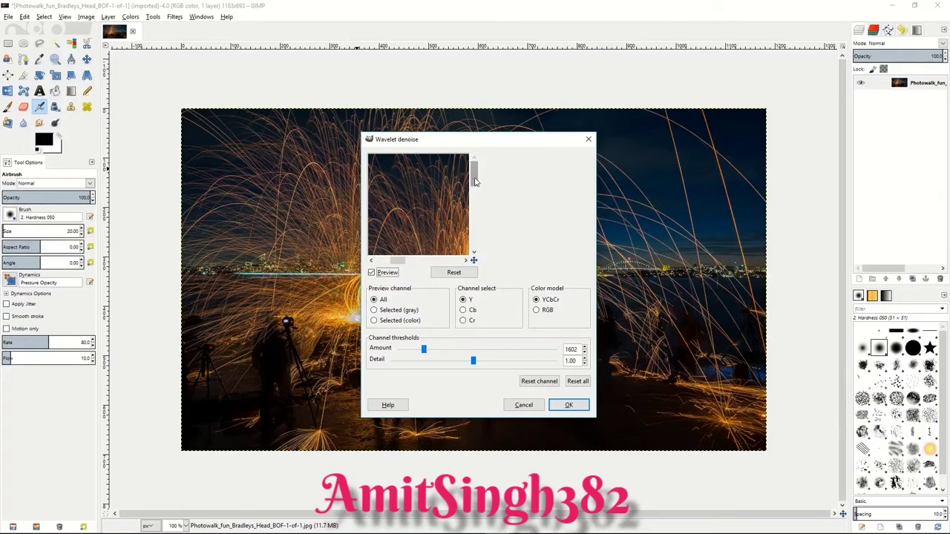
{"action": "scroll", "coordinate": [425, 197], "scroll_direction": "down", "scroll_amount": 3}
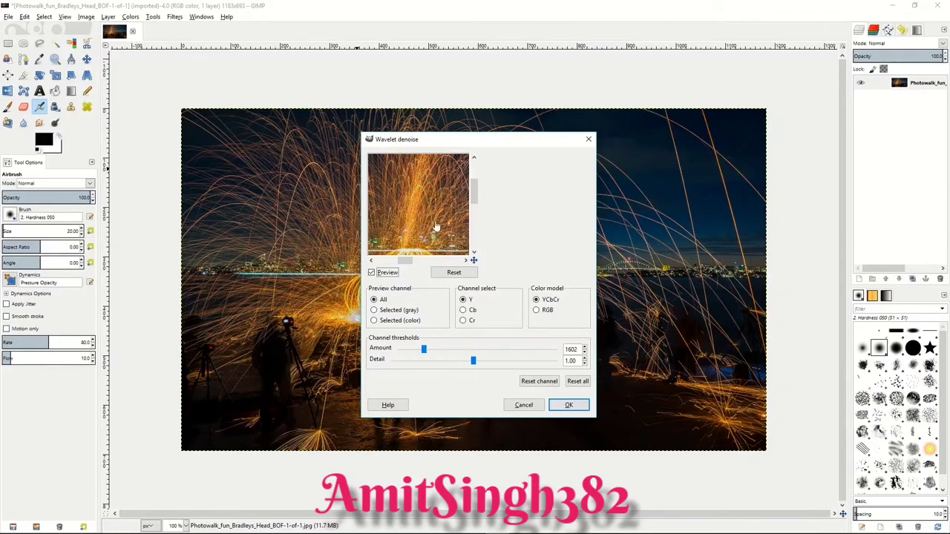
{"action": "scroll", "coordinate": [438, 226], "scroll_direction": "down", "scroll_amount": 3}
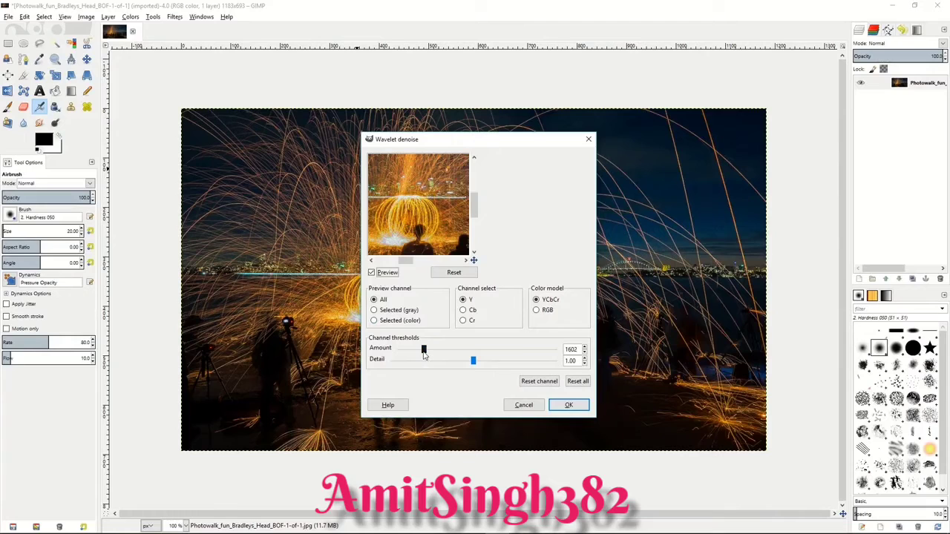
{"action": "left_click_drag", "start_coordinate": [423, 352], "coordinate": [481, 364]}
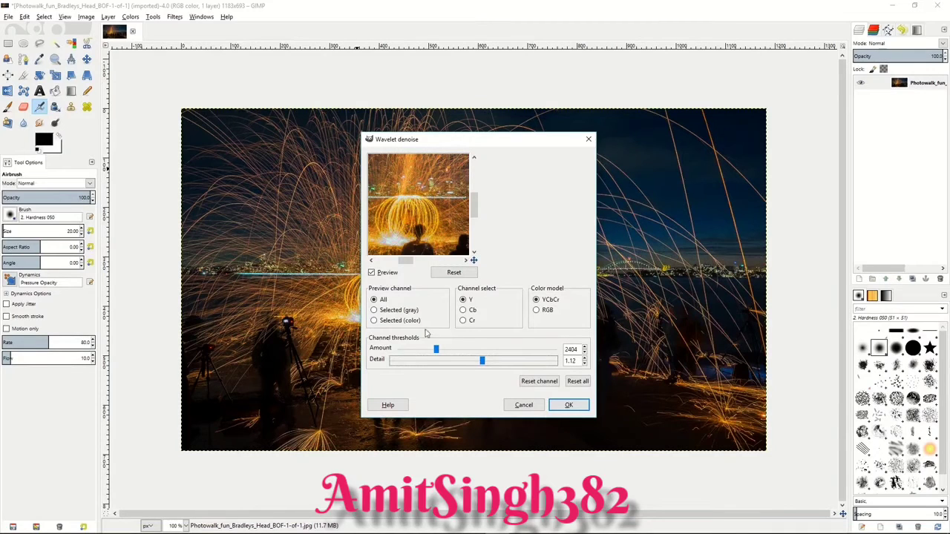
{"action": "left_click_drag", "start_coordinate": [436, 349], "coordinate": [430, 351]}
{"action": "left_click", "coordinate": [566, 405]}
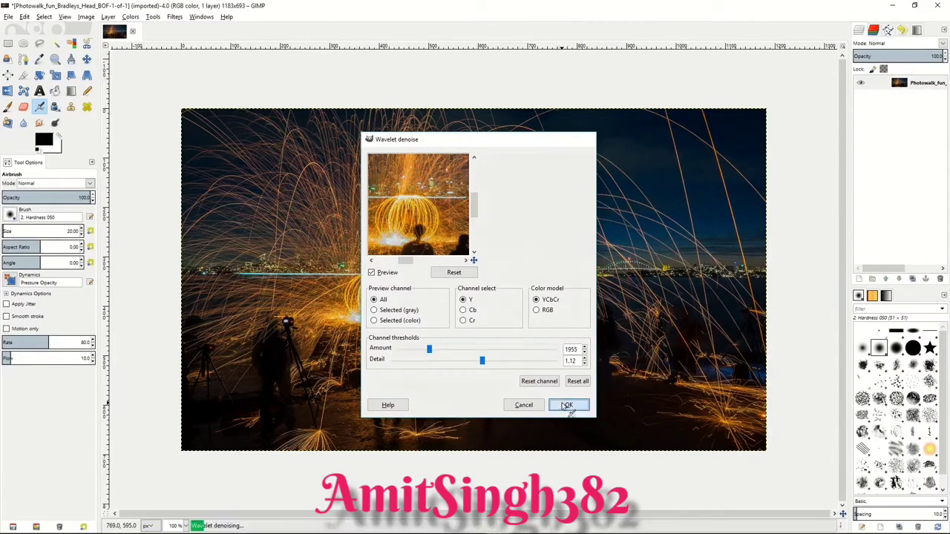
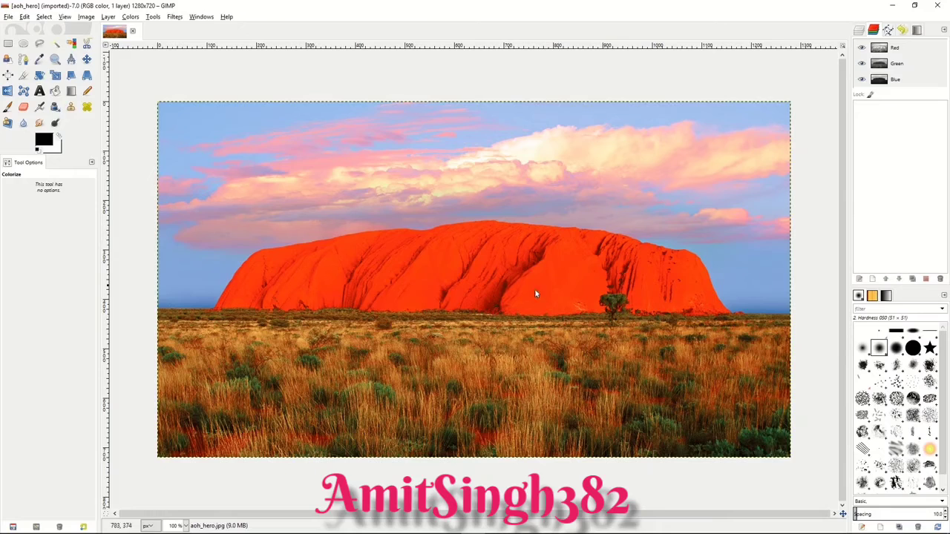
Step: Duplicate the aoh_hero.jpg layer of the red rock landscape photo
{"action": "left_click", "coordinate": [858, 31]}
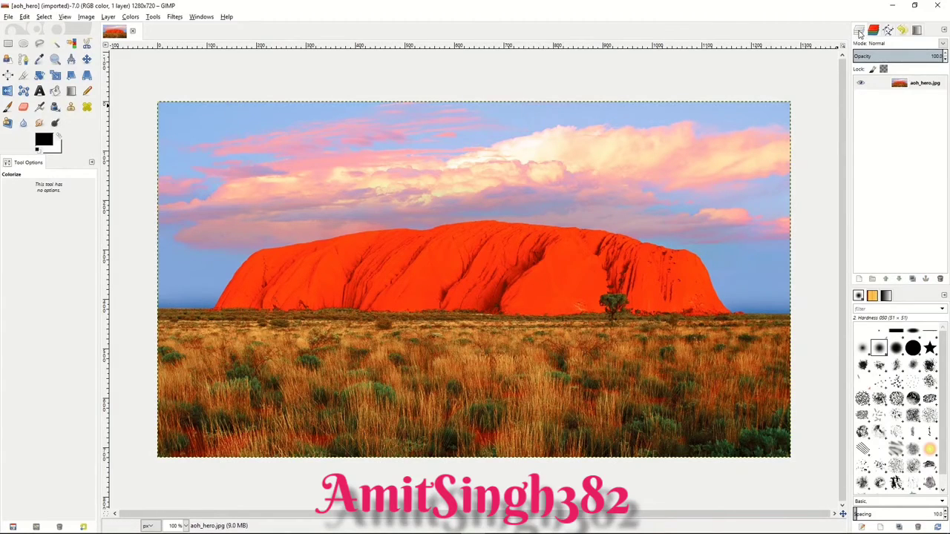
{"action": "left_click", "coordinate": [880, 86]}
{"action": "right_click", "coordinate": [881, 87]}
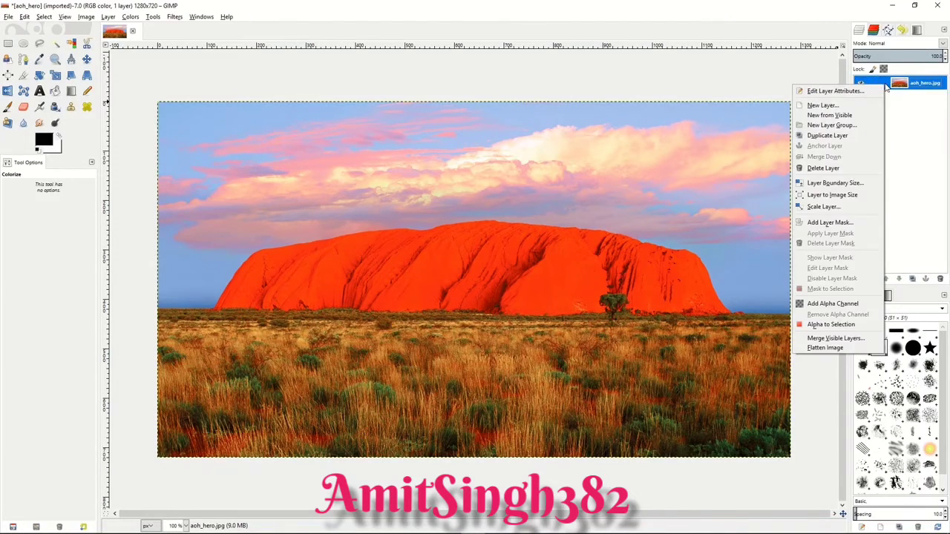
{"action": "left_click", "coordinate": [836, 141]}
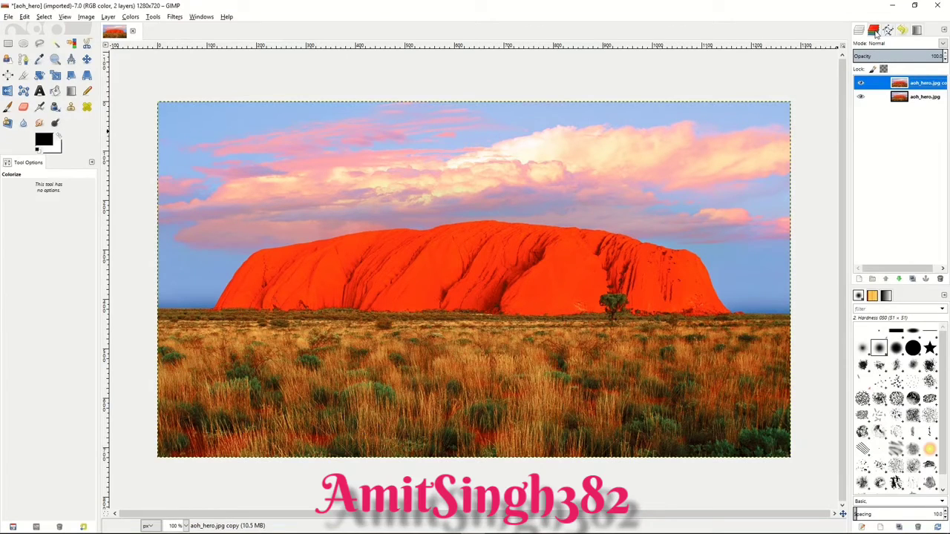
Step: Make Red the only active colour channel, deactivating Green, Blue and Alpha
{"action": "left_click", "coordinate": [874, 32]}
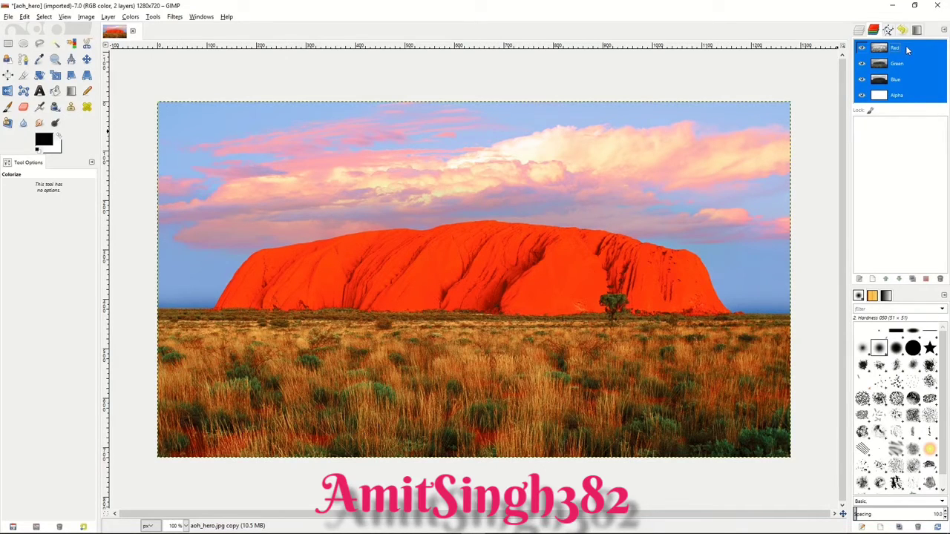
{"action": "left_click", "coordinate": [906, 49]}
{"action": "left_click", "coordinate": [907, 65]}
{"action": "left_click", "coordinate": [903, 81]}
{"action": "left_click", "coordinate": [904, 96]}
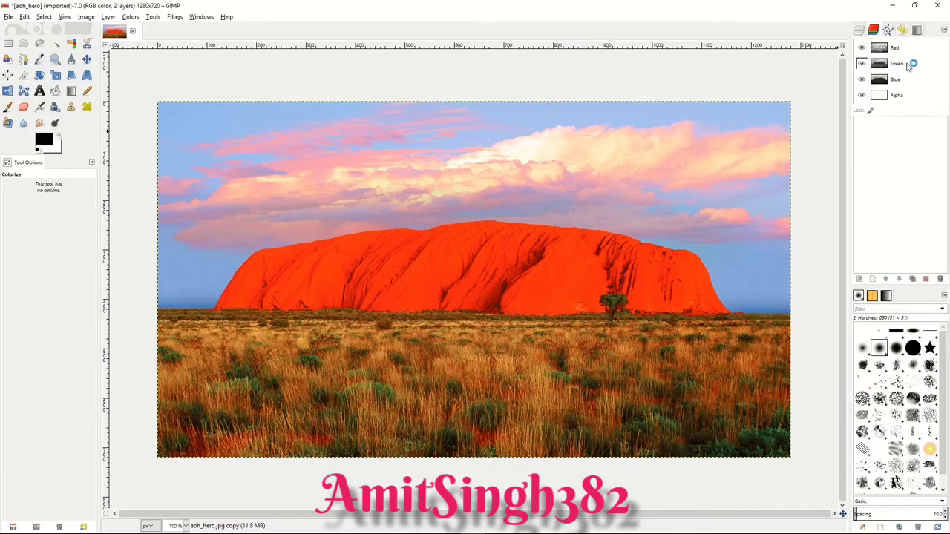
{"action": "left_click", "coordinate": [907, 54]}
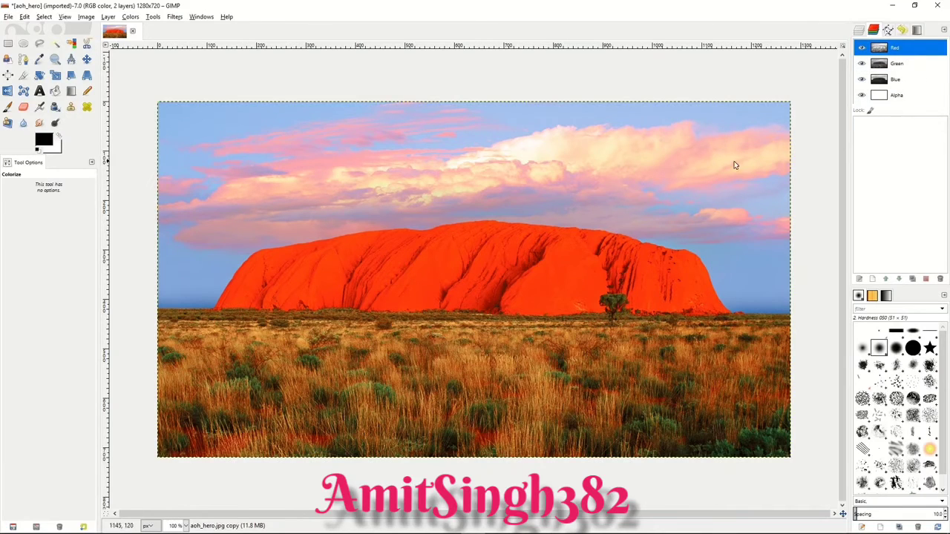
Step: Select the entire image and copy the Red channel as a new channel named L
{"action": "left_click", "coordinate": [44, 16]}
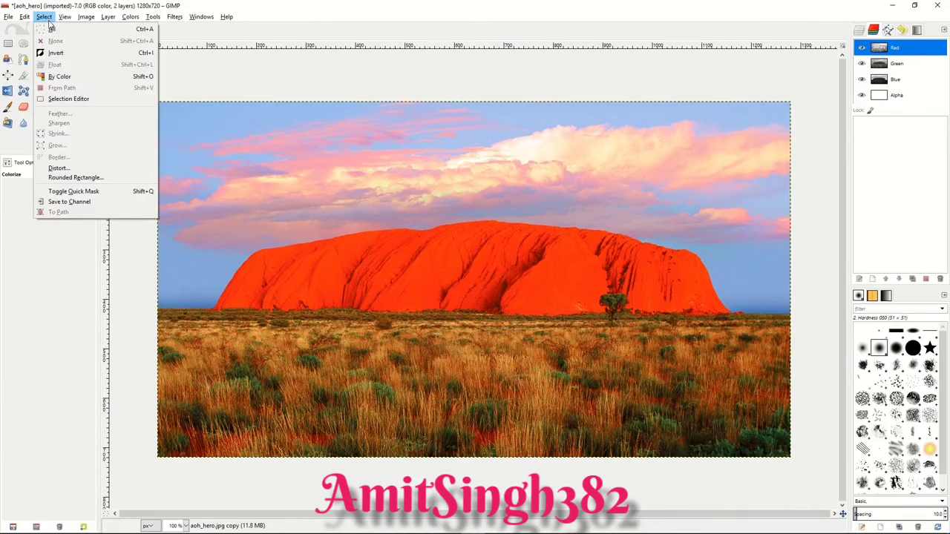
{"action": "left_click", "coordinate": [52, 28]}
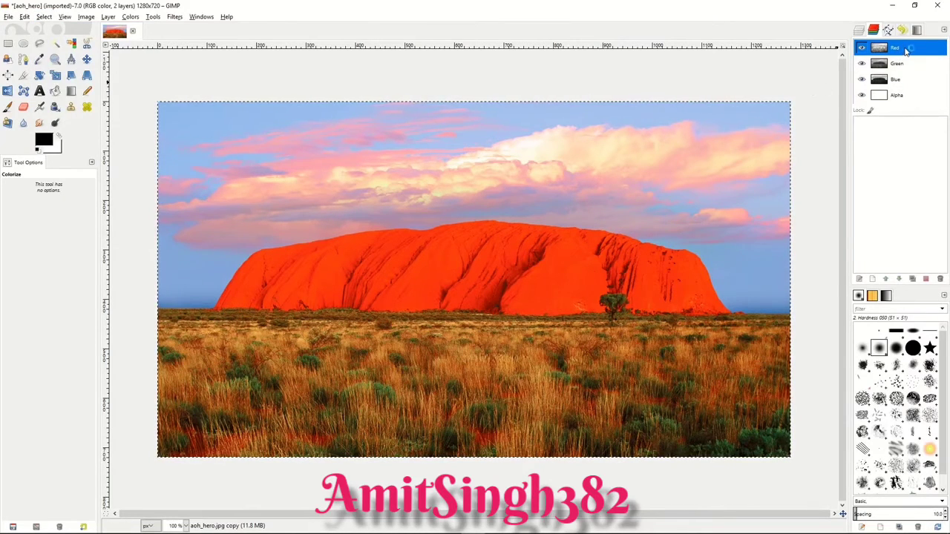
{"action": "left_click_drag", "start_coordinate": [904, 50], "coordinate": [886, 134]}
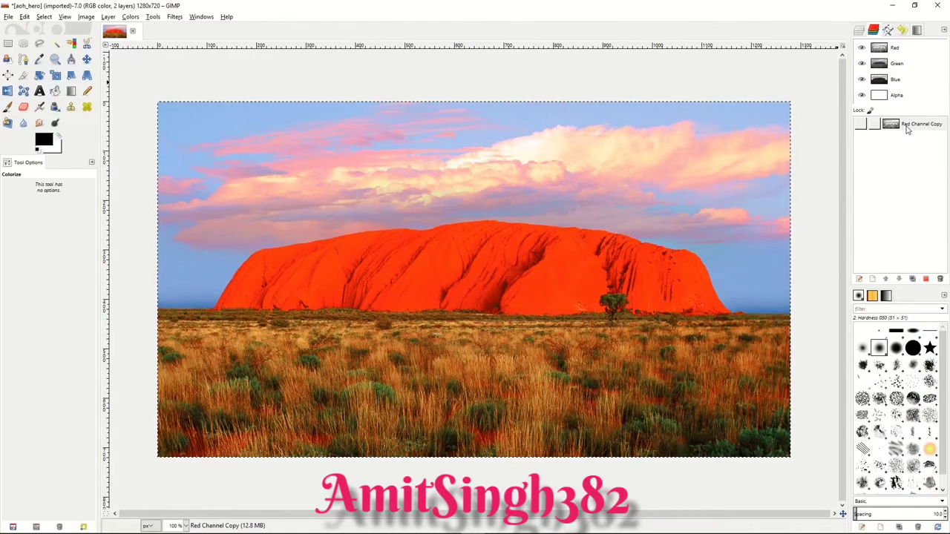
{"action": "left_click", "coordinate": [913, 128]}
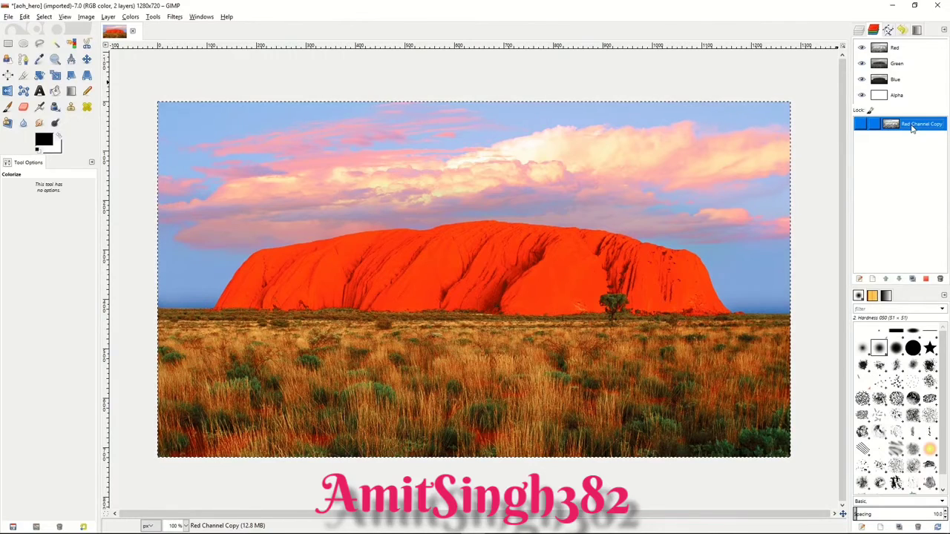
{"action": "double_click", "coordinate": [912, 126]}
{"action": "type", "text": "L"}
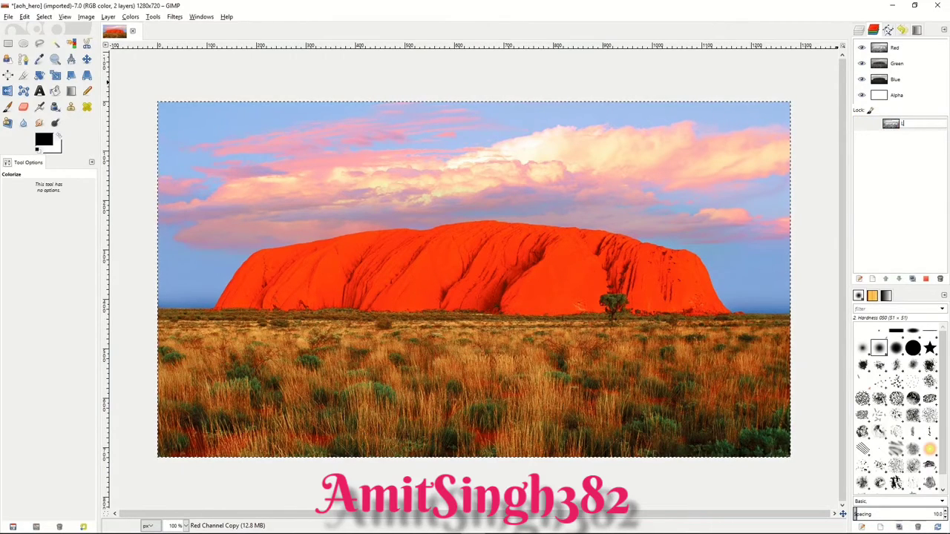
{"action": "key", "text": "Return"}
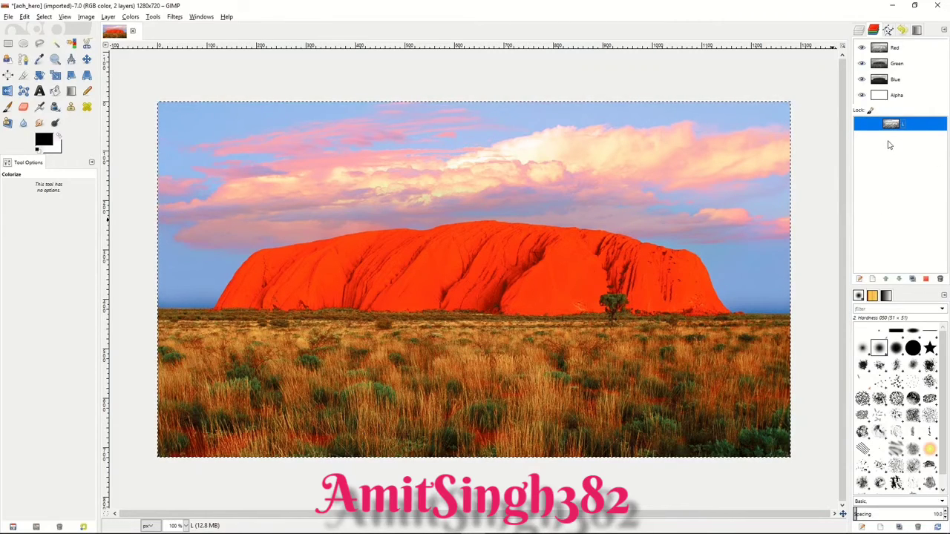
Step: Subtract channel L from the full selection and save the result as a channel named D
{"action": "right_click", "coordinate": [913, 126]}
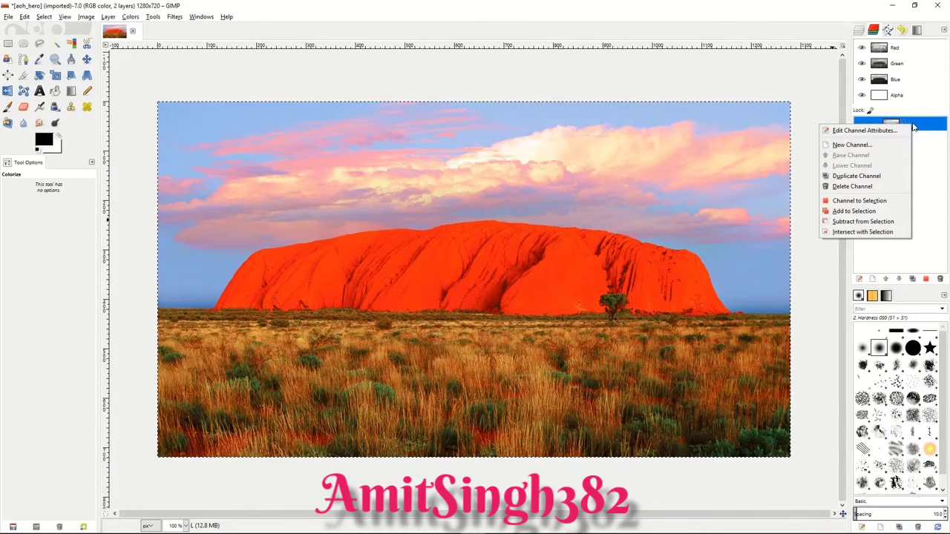
{"action": "left_click", "coordinate": [863, 221]}
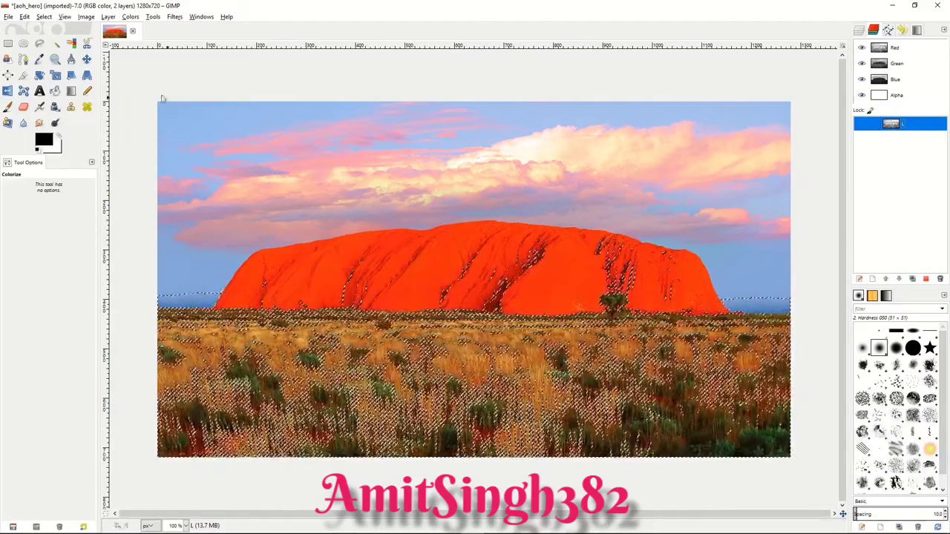
{"action": "left_click", "coordinate": [46, 18]}
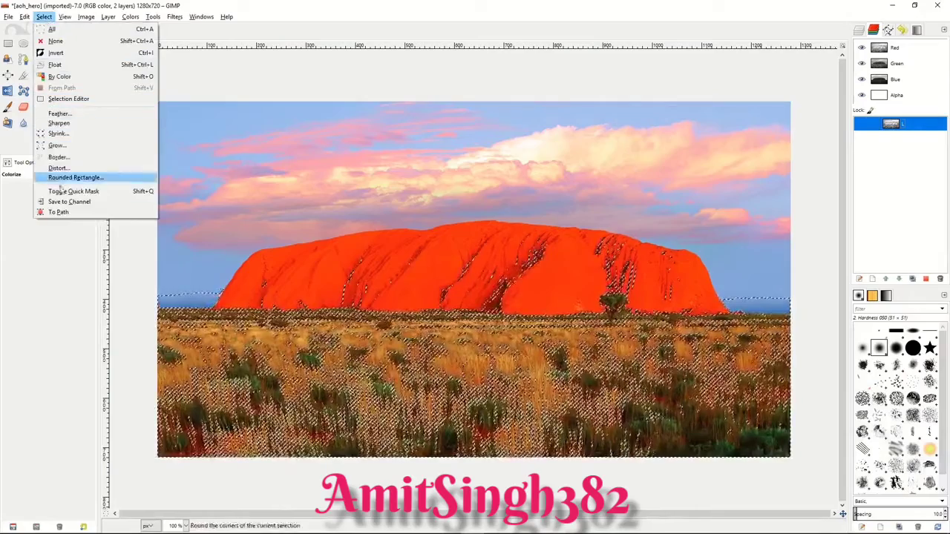
{"action": "left_click", "coordinate": [67, 201]}
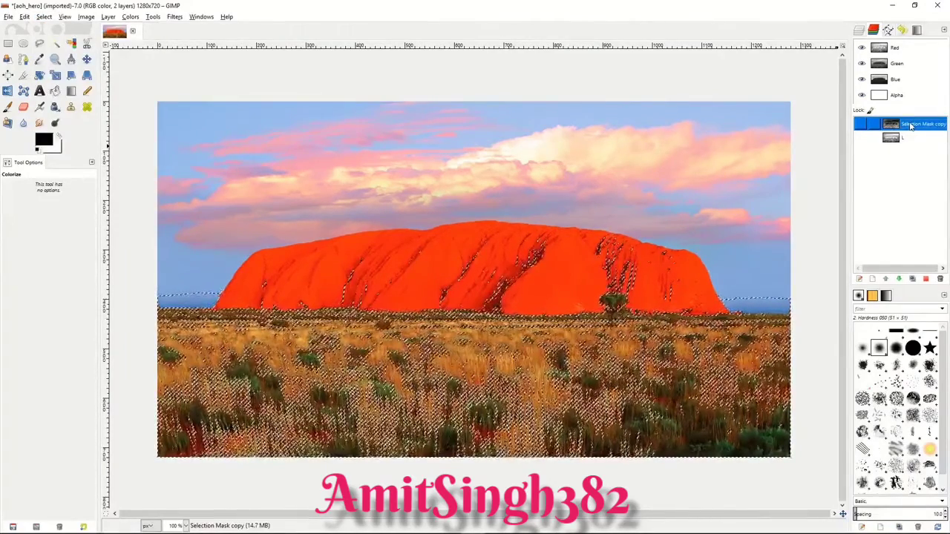
{"action": "double_click", "coordinate": [911, 126]}
{"action": "type", "text": "D"}
{"action": "key", "text": "Return"}
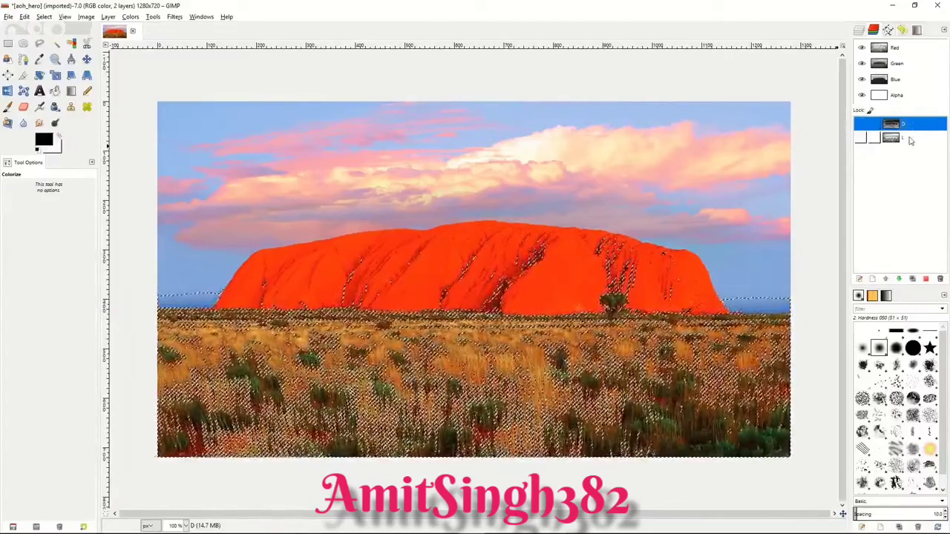
Step: Subtract channel L from the selection again and save the result as a channel named DD
{"action": "left_click", "coordinate": [910, 139]}
{"action": "right_click", "coordinate": [912, 139]}
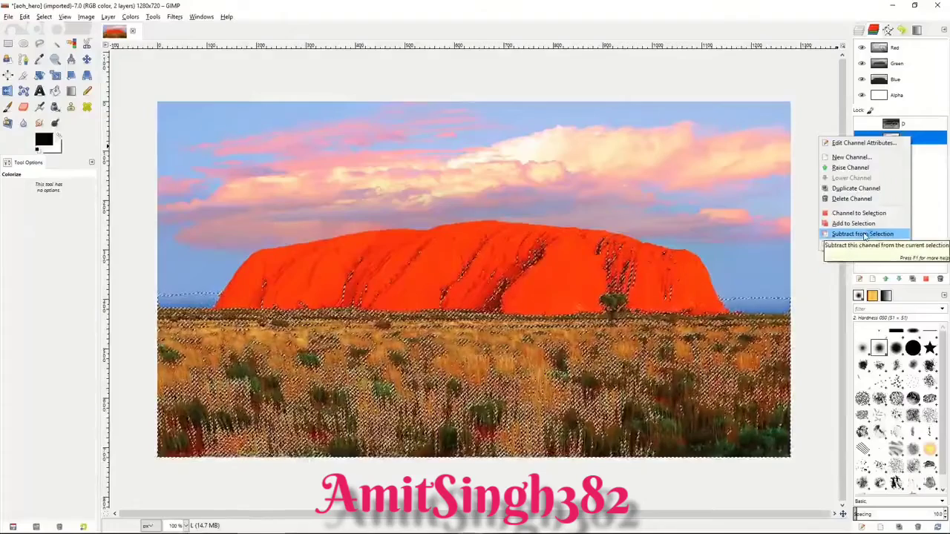
{"action": "left_click", "coordinate": [865, 235]}
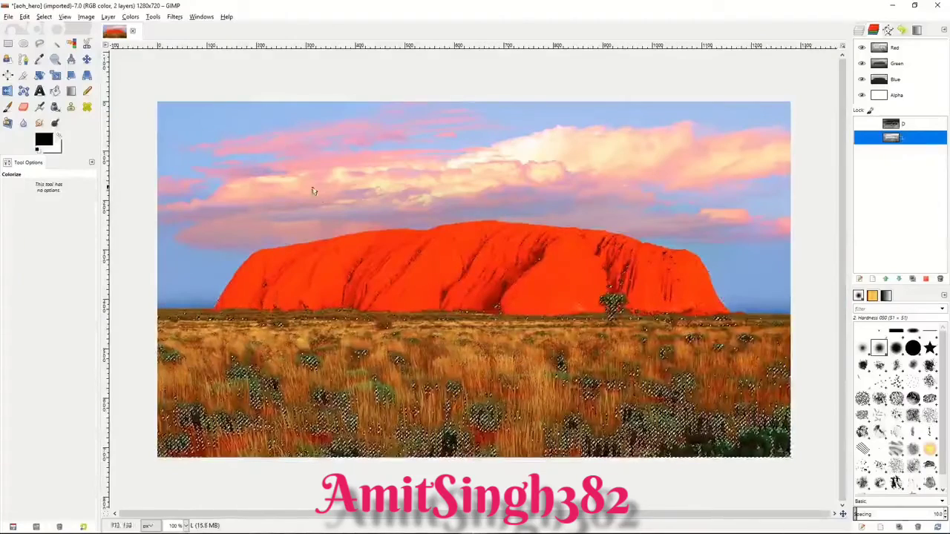
{"action": "left_click", "coordinate": [44, 17]}
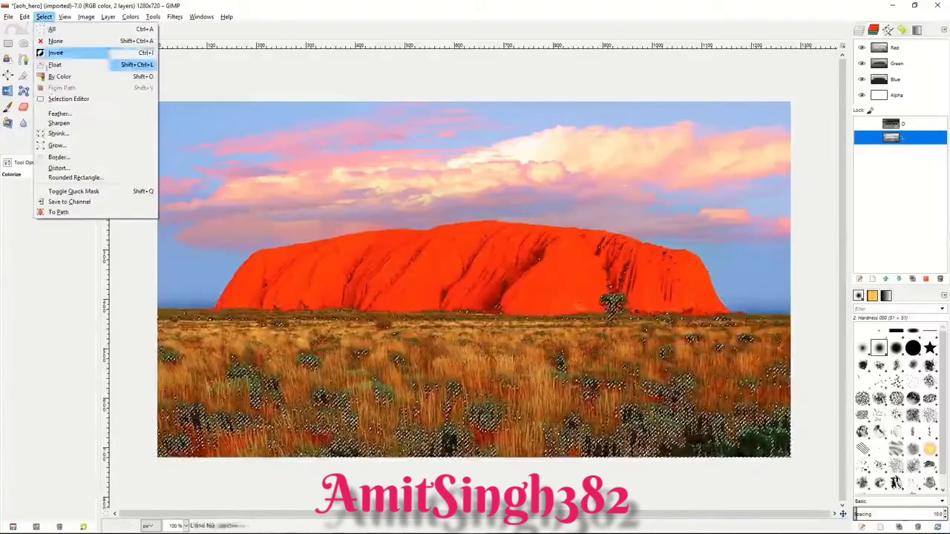
{"action": "left_click", "coordinate": [71, 201]}
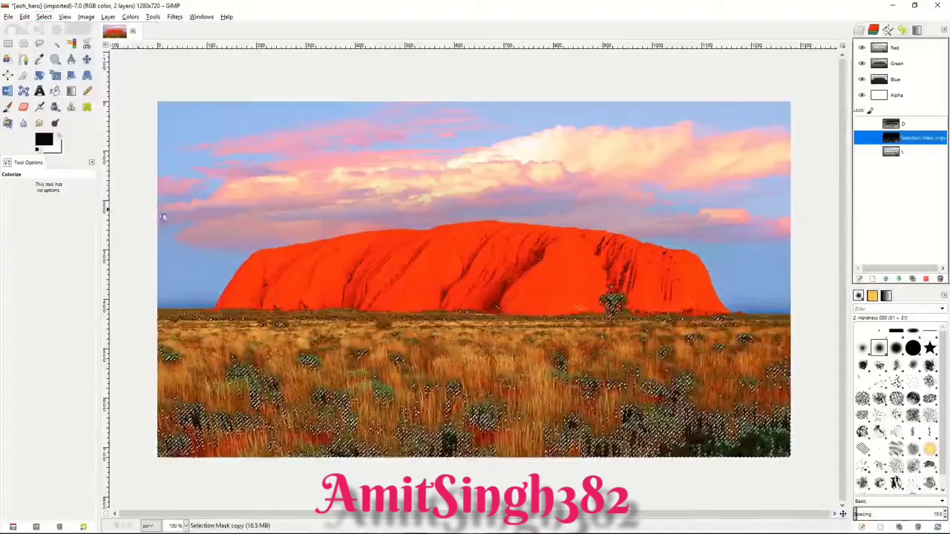
{"action": "double_click", "coordinate": [912, 139]}
{"action": "type", "text": "DD"}
{"action": "key", "text": "Return"}
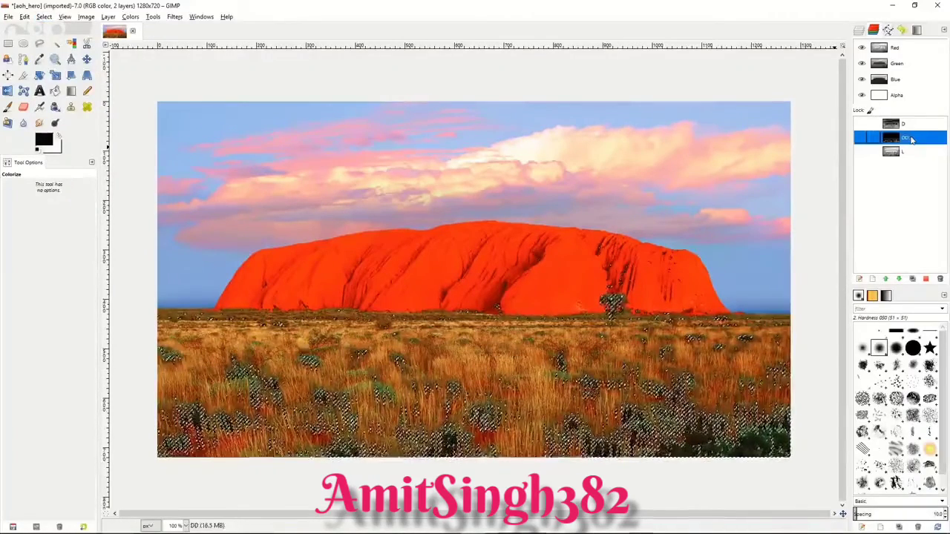
Step: Subtract channel L from the selection a third time and save the result as a channel named DDD
{"action": "left_click", "coordinate": [915, 153]}
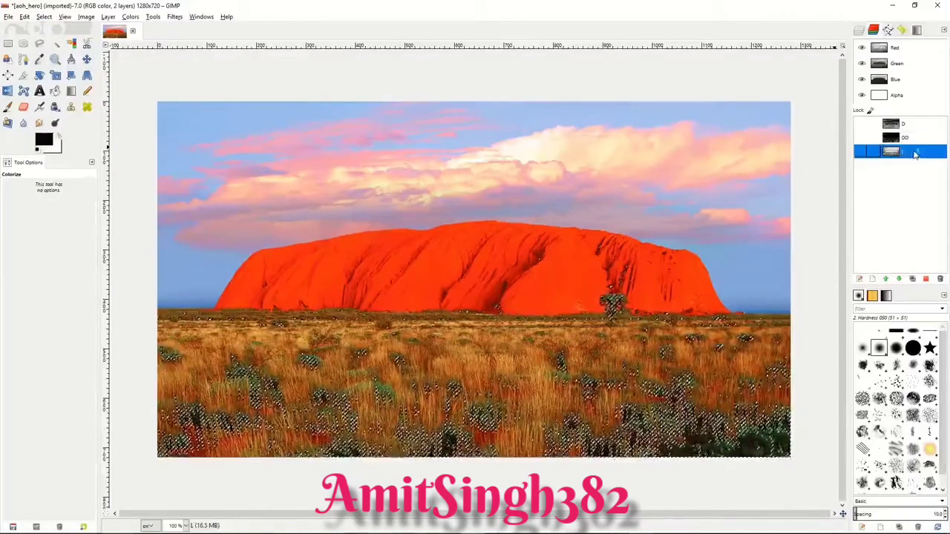
{"action": "right_click", "coordinate": [915, 152]}
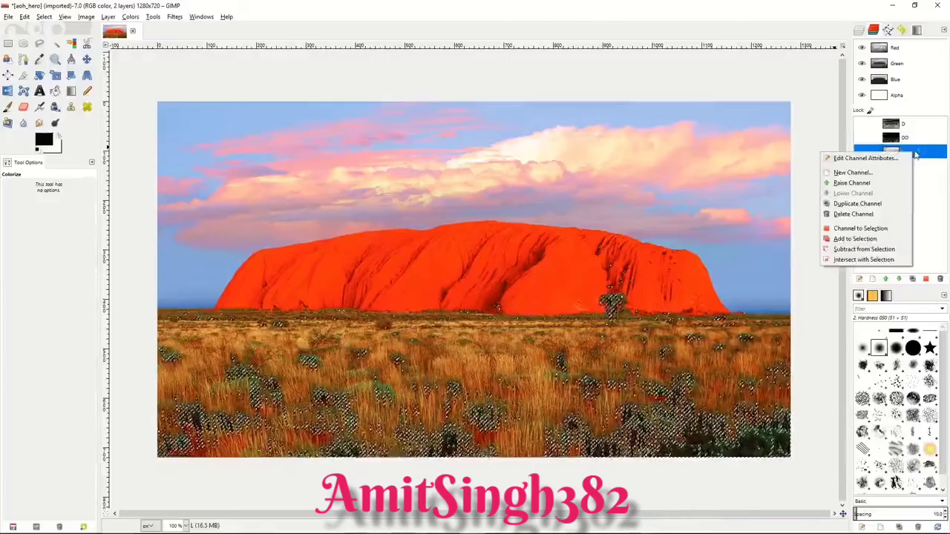
{"action": "left_click", "coordinate": [874, 250]}
{"action": "left_click", "coordinate": [44, 17]}
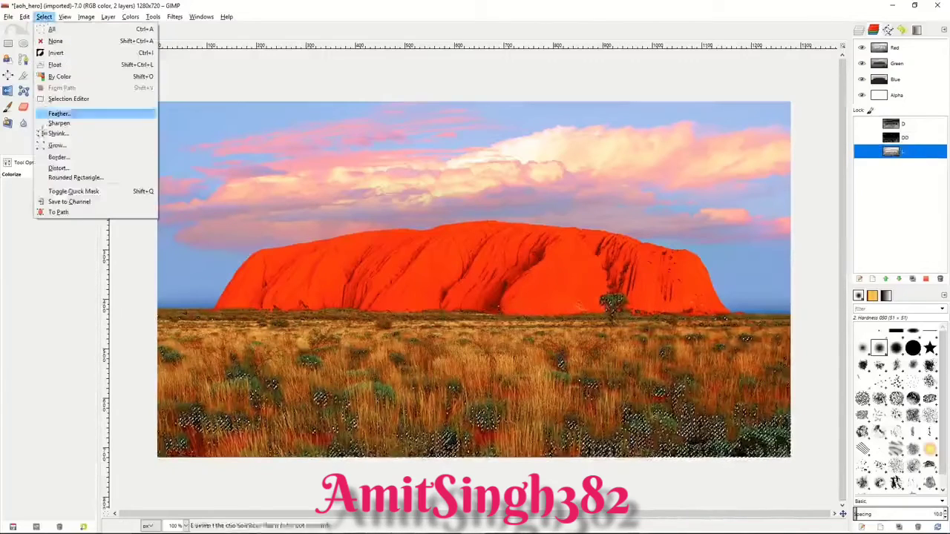
{"action": "left_click", "coordinate": [69, 201]}
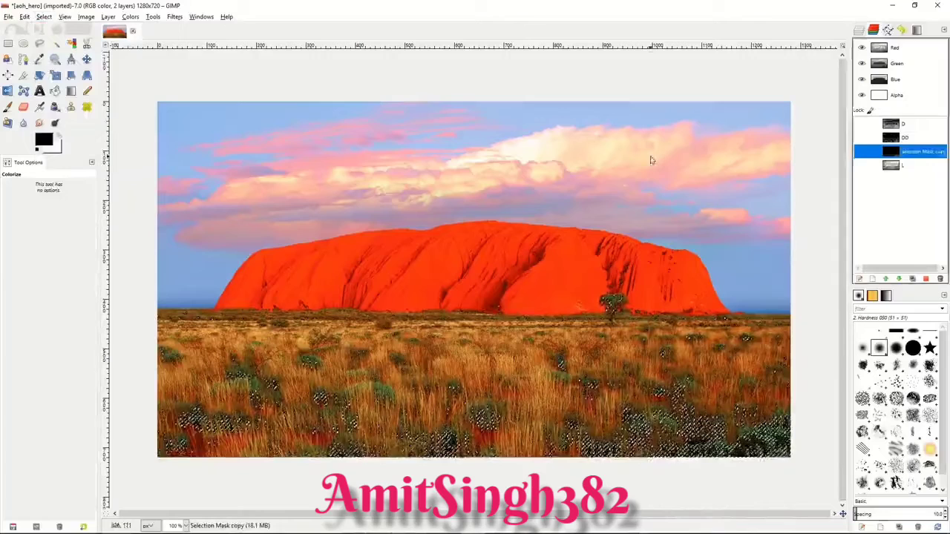
{"action": "double_click", "coordinate": [910, 153]}
{"action": "type", "text": "2D"}
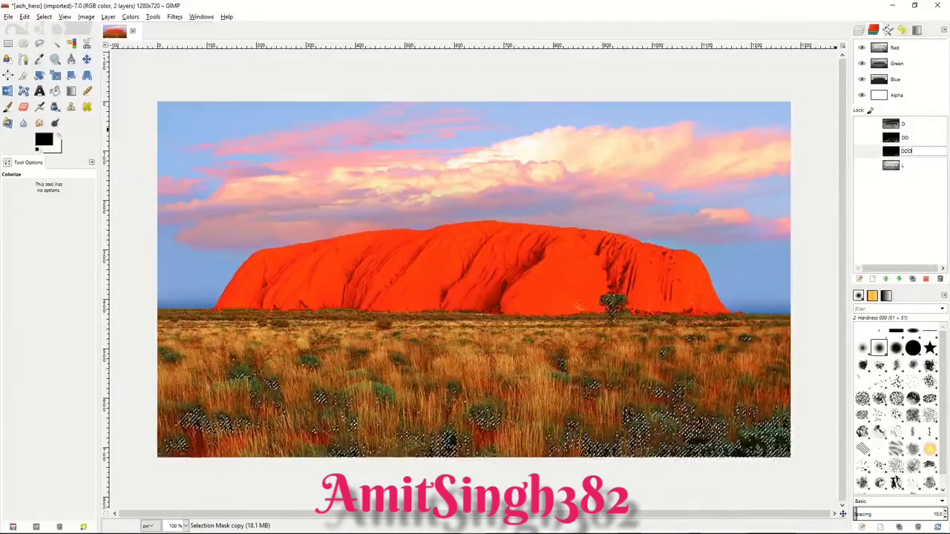
{"action": "key", "text": "Return"}
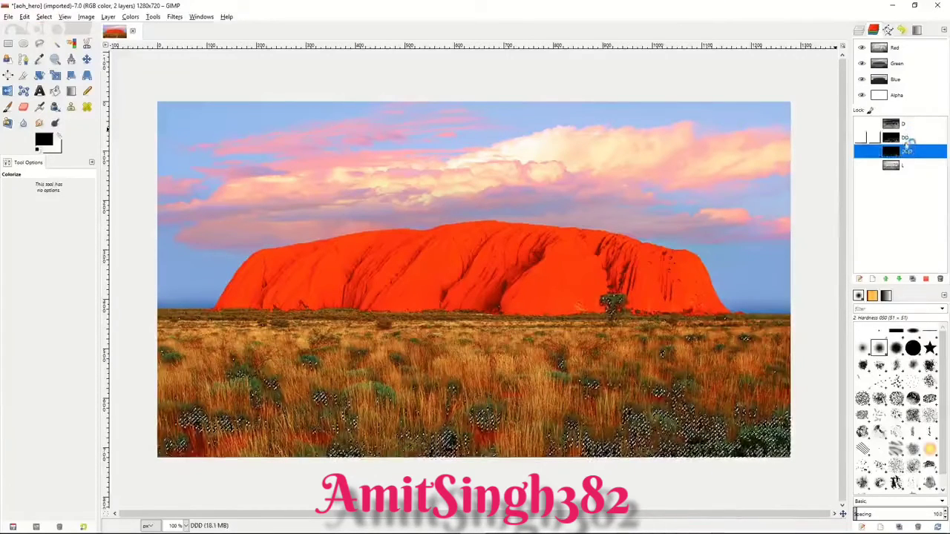
Step: Clear the current selection and make channel L the active channel
{"action": "mouse_move", "coordinate": [910, 152]}
{"action": "left_mouse_down"}
{"action": "mouse_move", "coordinate": [911, 121]}
{"action": "mouse_move", "coordinate": [912, 156]}
{"action": "left_mouse_up"}
{"action": "left_click", "coordinate": [914, 167]}
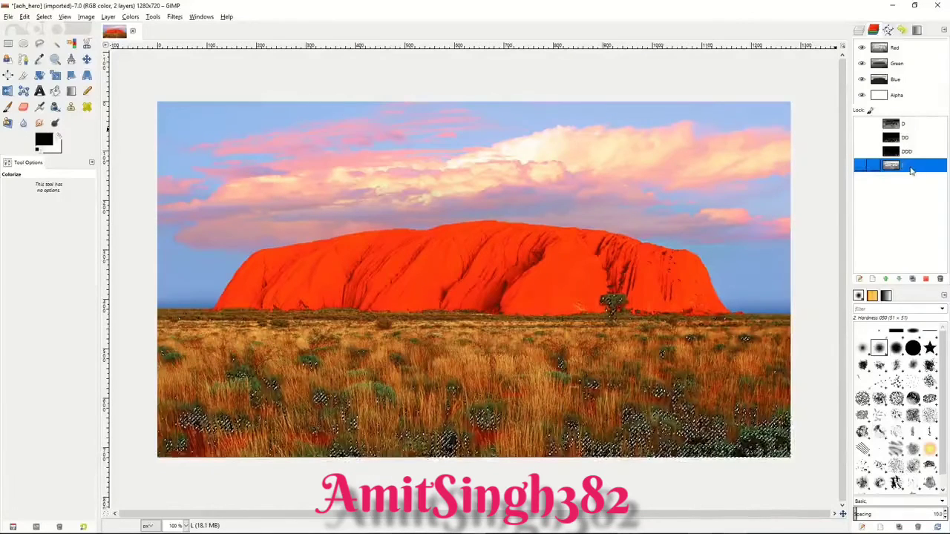
{"action": "right_click", "coordinate": [679, 178]}
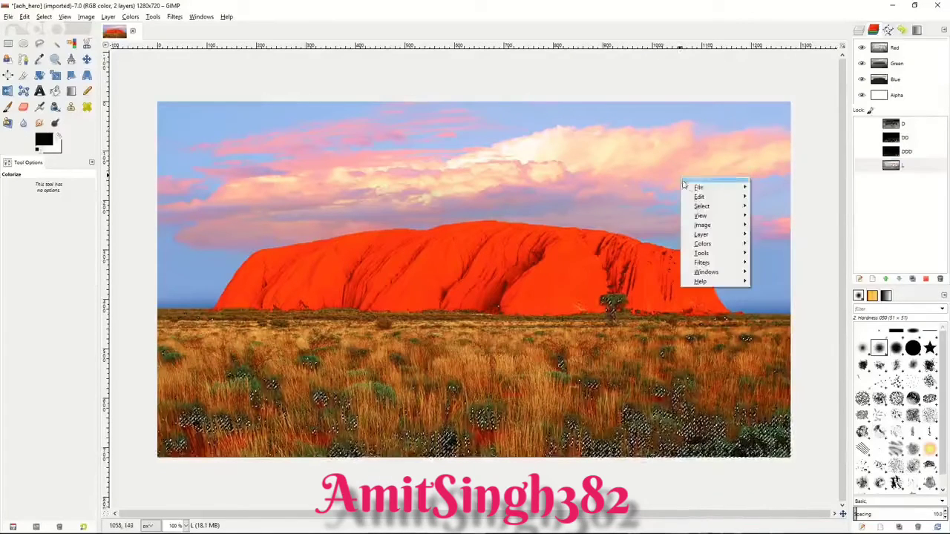
{"action": "mouse_move", "coordinate": [711, 206]}
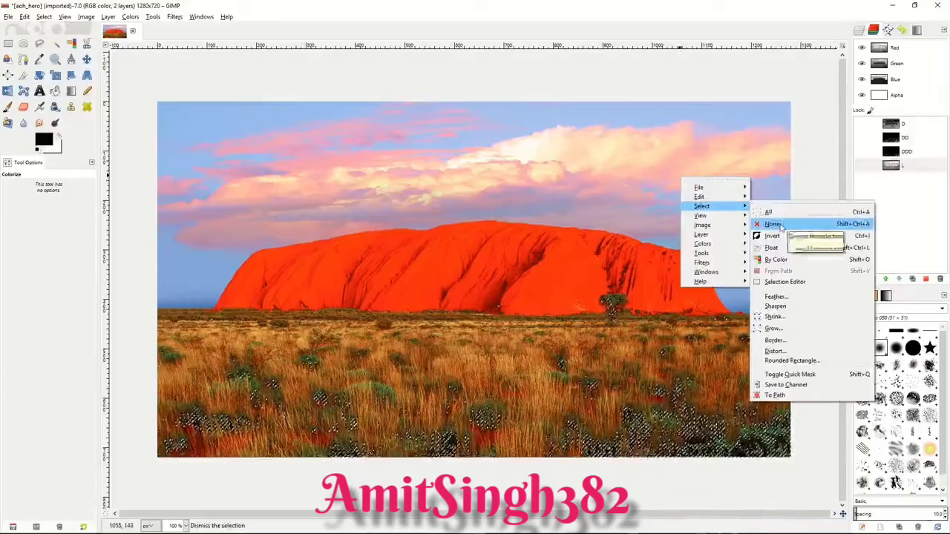
{"action": "left_click", "coordinate": [779, 214]}
{"action": "left_click", "coordinate": [909, 170]}
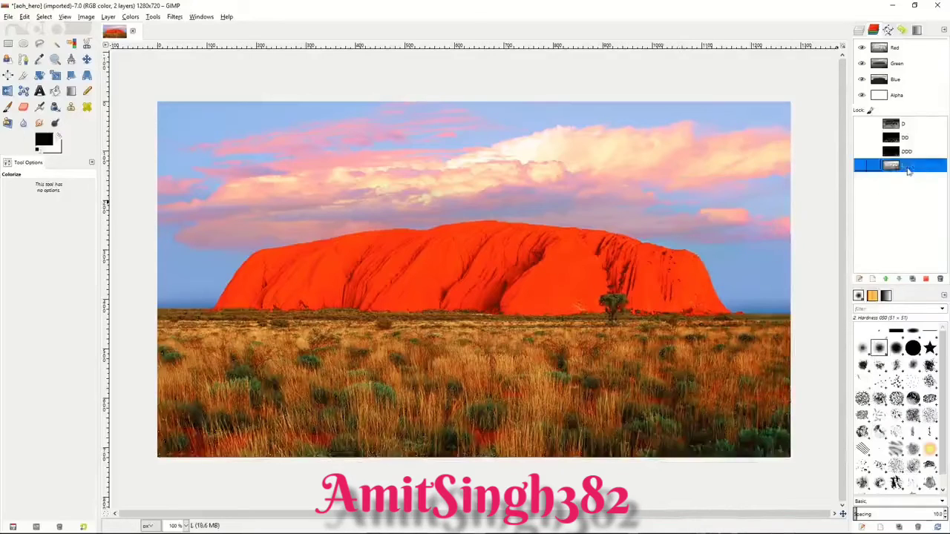
Step: Select the entire image and subtract channel D from the selection
{"action": "left_click", "coordinate": [915, 128]}
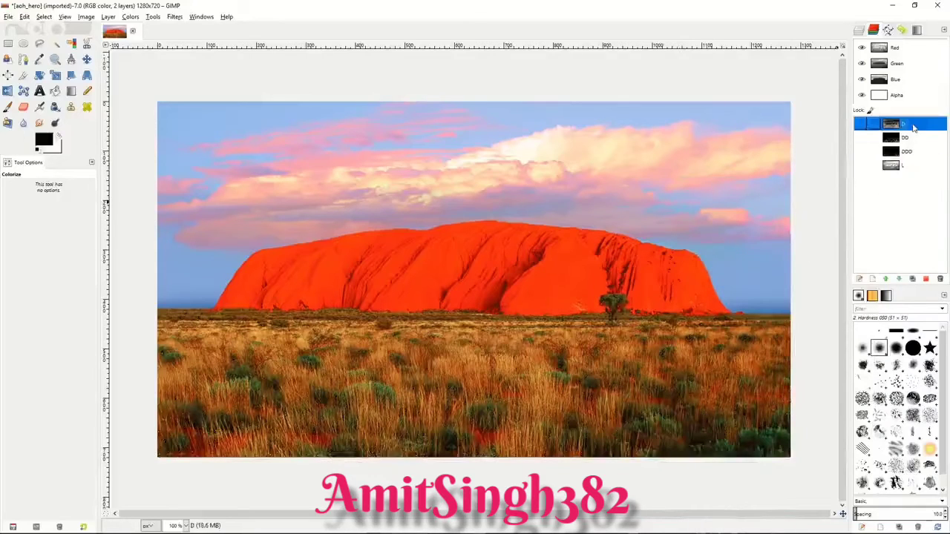
{"action": "right_click", "coordinate": [663, 215]}
{"action": "mouse_move", "coordinate": [689, 248]}
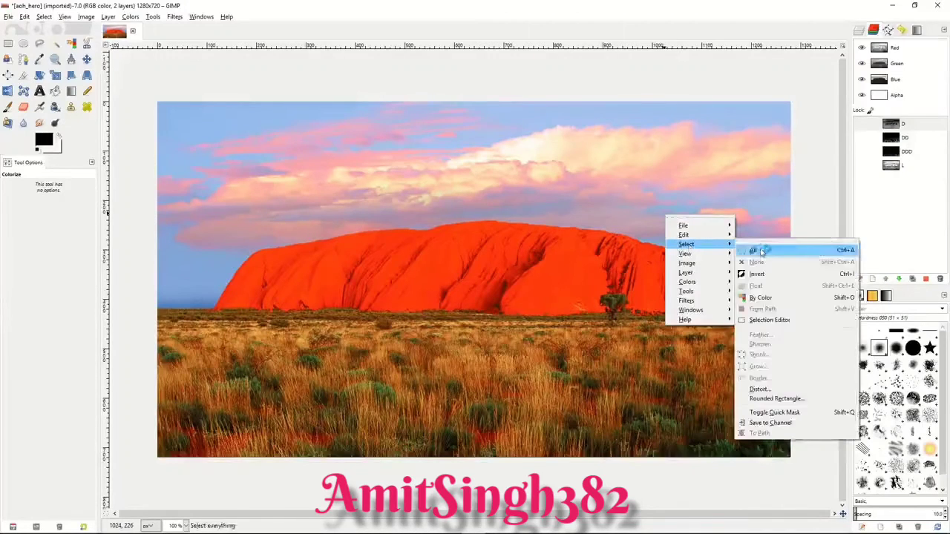
{"action": "left_click", "coordinate": [755, 250]}
{"action": "right_click", "coordinate": [912, 127]}
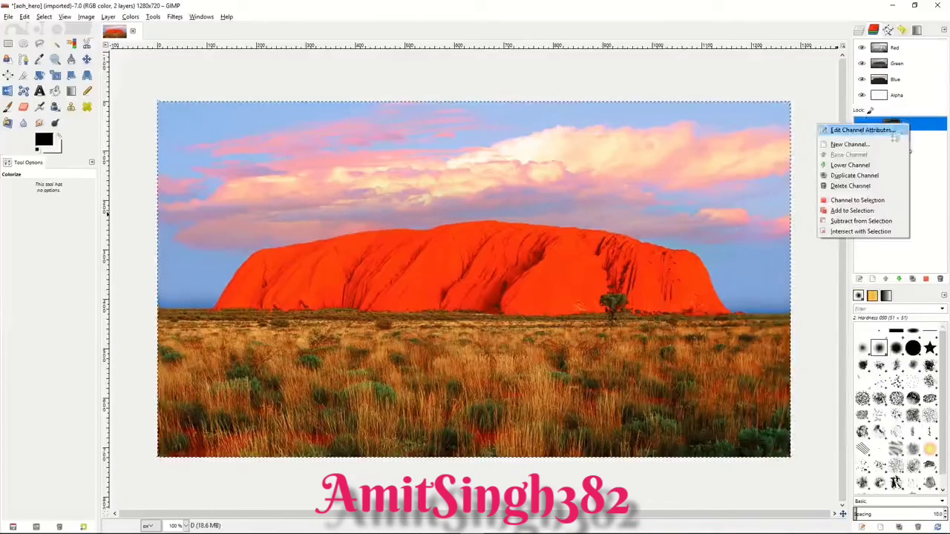
{"action": "left_click", "coordinate": [859, 201]}
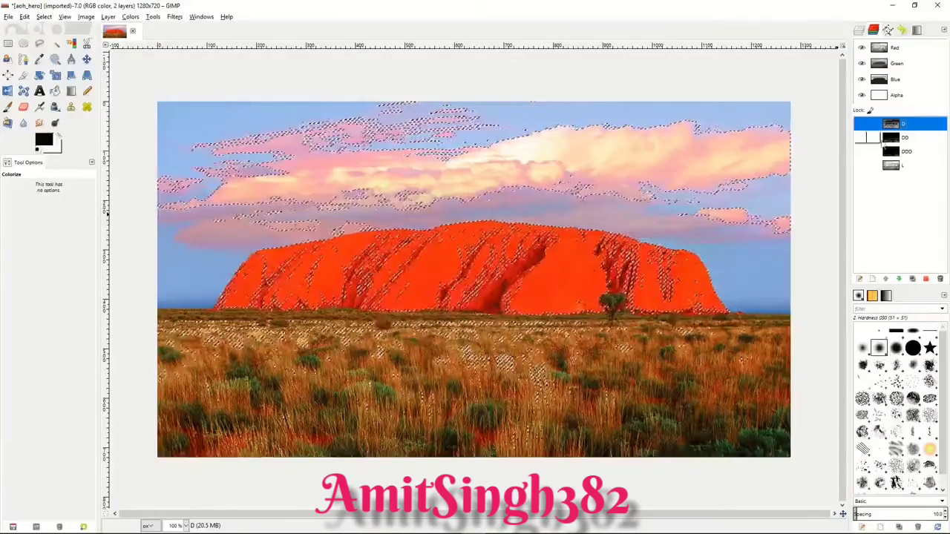
Step: Save the current selection as a channel named LL
{"action": "left_click", "coordinate": [44, 16]}
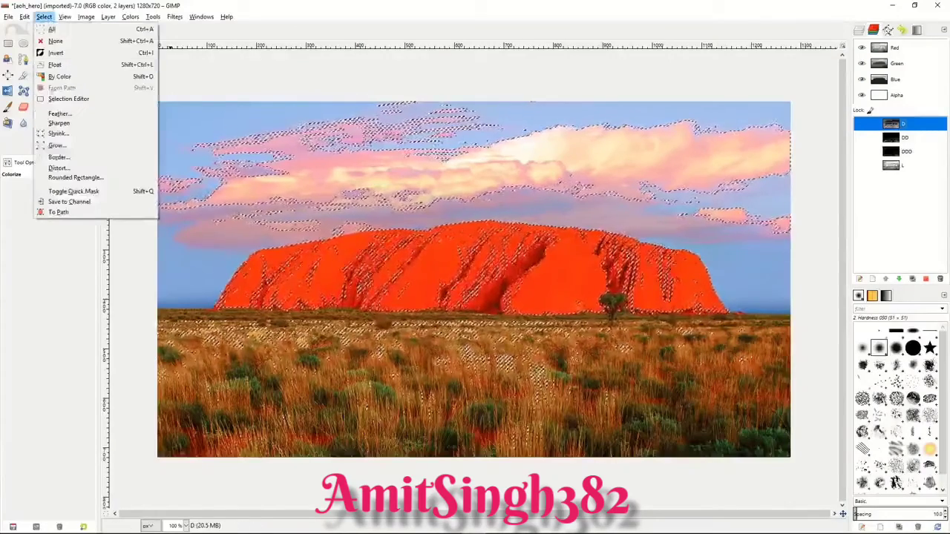
{"action": "left_click", "coordinate": [69, 201]}
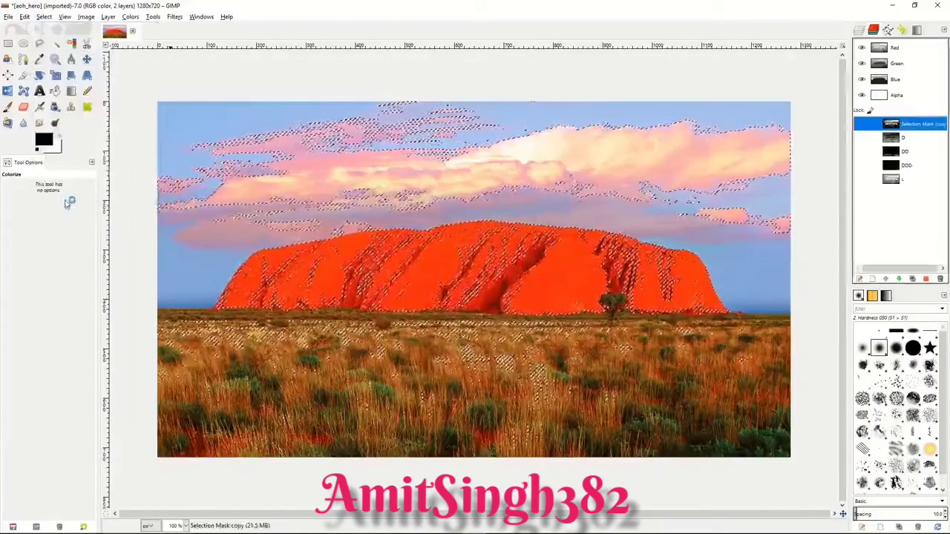
{"action": "double_click", "coordinate": [915, 126]}
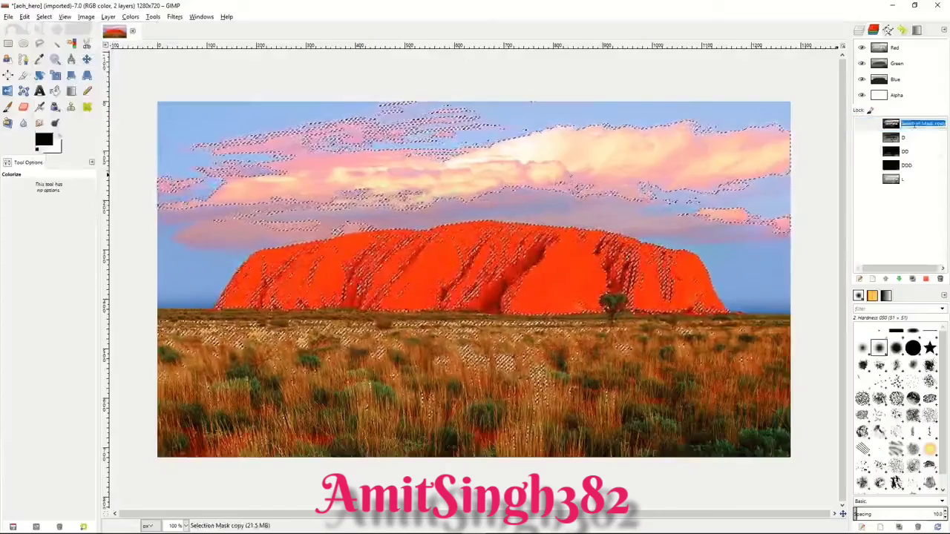
{"action": "type", "text": "LL"}
{"action": "key", "text": "Return"}
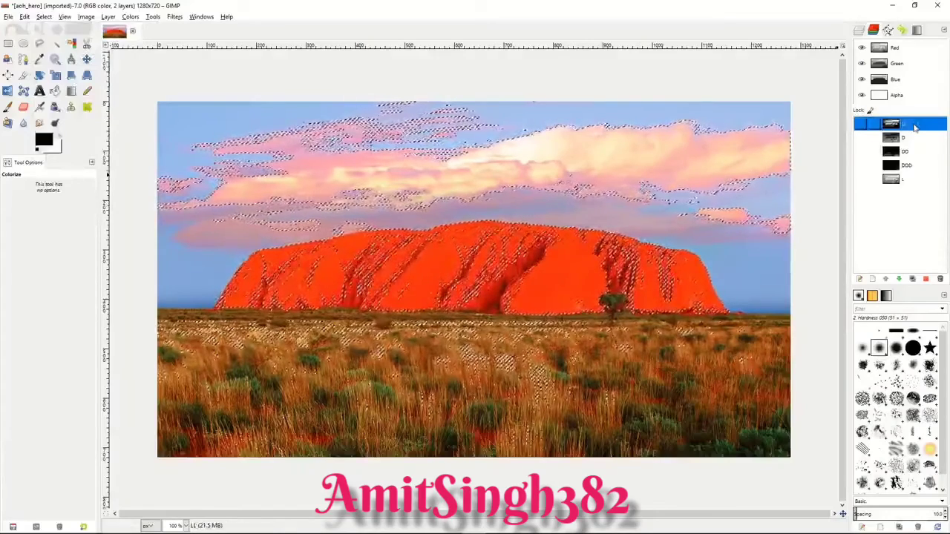
Step: Subtract channel D from the selection again and save the result as a channel named LLL
{"action": "left_click", "coordinate": [910, 137]}
{"action": "right_click", "coordinate": [910, 137]}
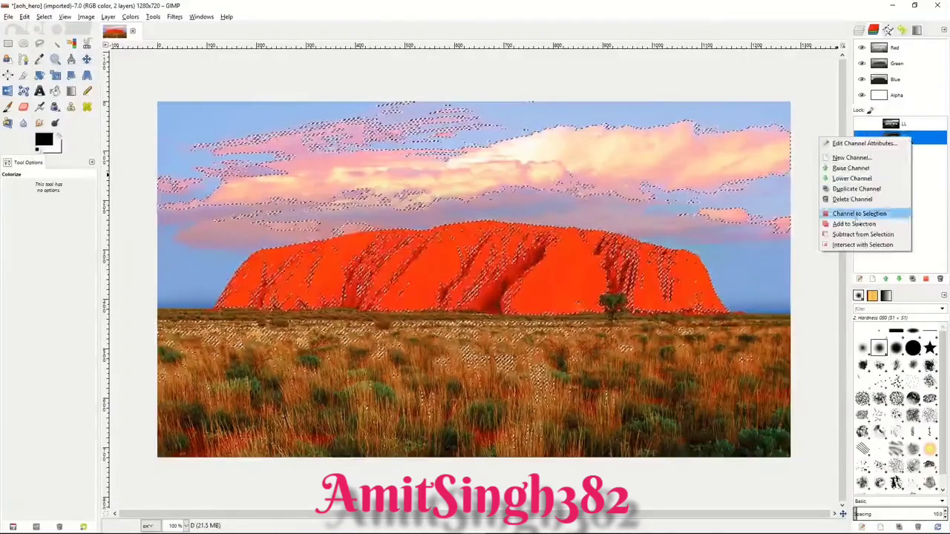
{"action": "left_click", "coordinate": [858, 234]}
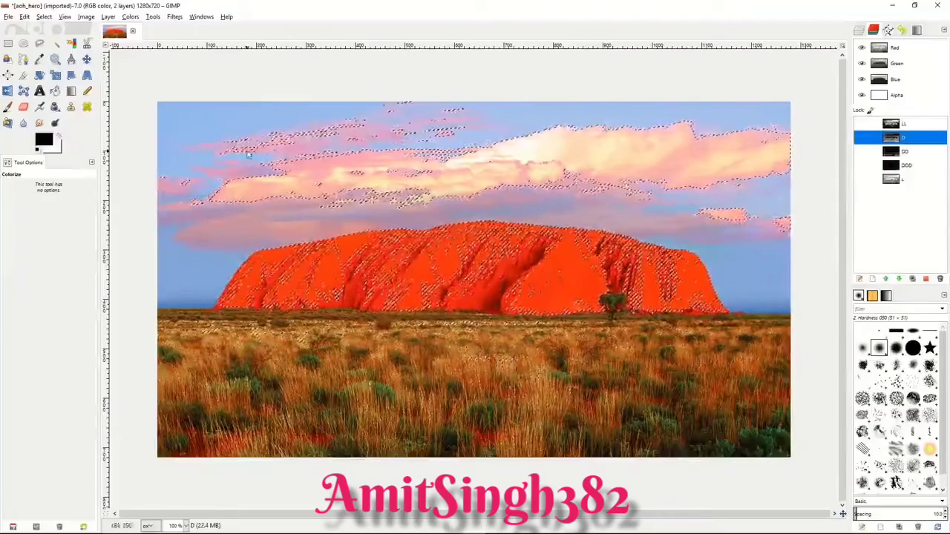
{"action": "left_click", "coordinate": [44, 17]}
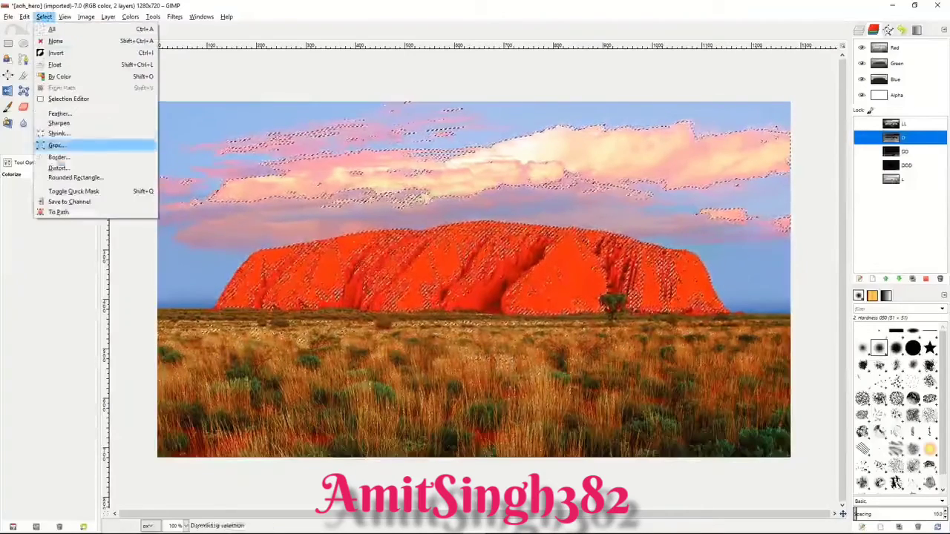
{"action": "left_click", "coordinate": [69, 201]}
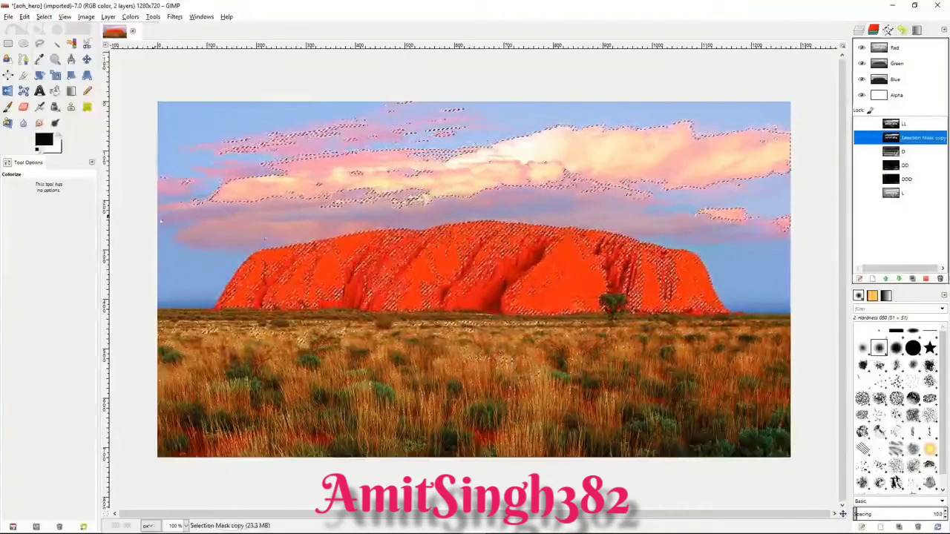
{"action": "double_click", "coordinate": [916, 138]}
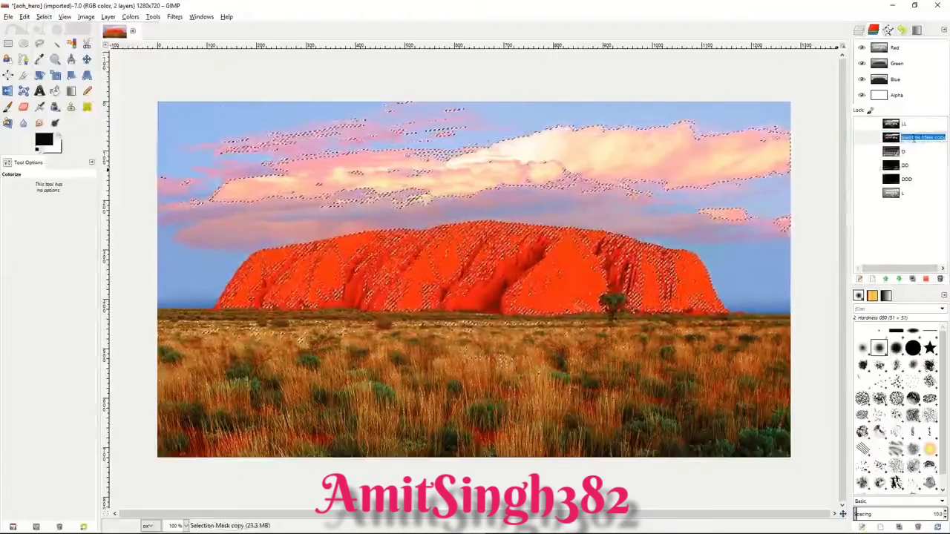
{"action": "type", "text": "LLL"}
{"action": "key", "text": "Return"}
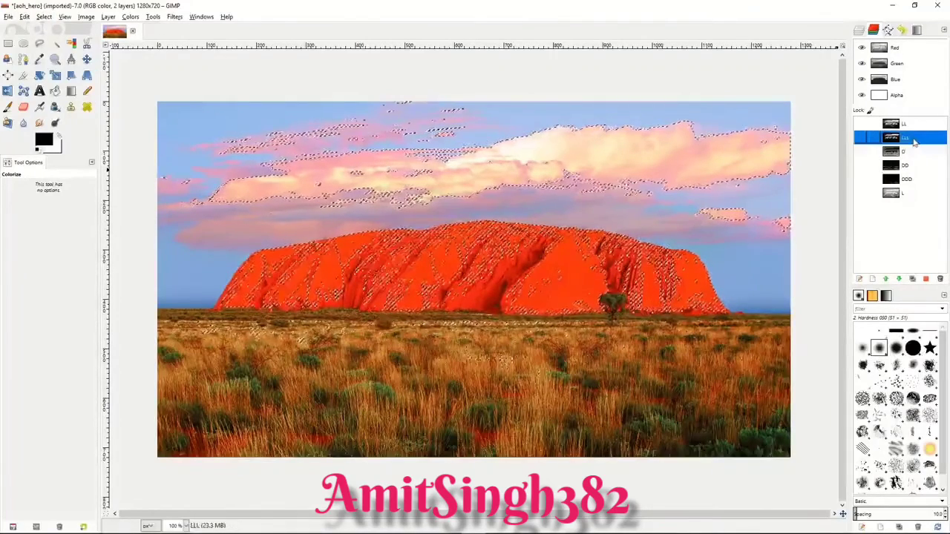
Step: Move channels LL and LLL below channel L and return to the layer list
{"action": "left_click_drag", "start_coordinate": [907, 125], "coordinate": [912, 204]}
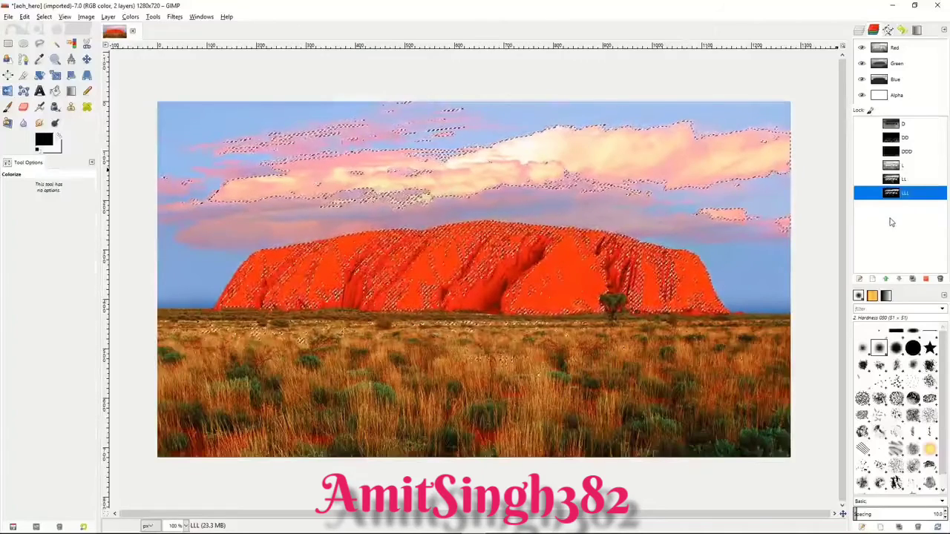
{"action": "left_click", "coordinate": [912, 64]}
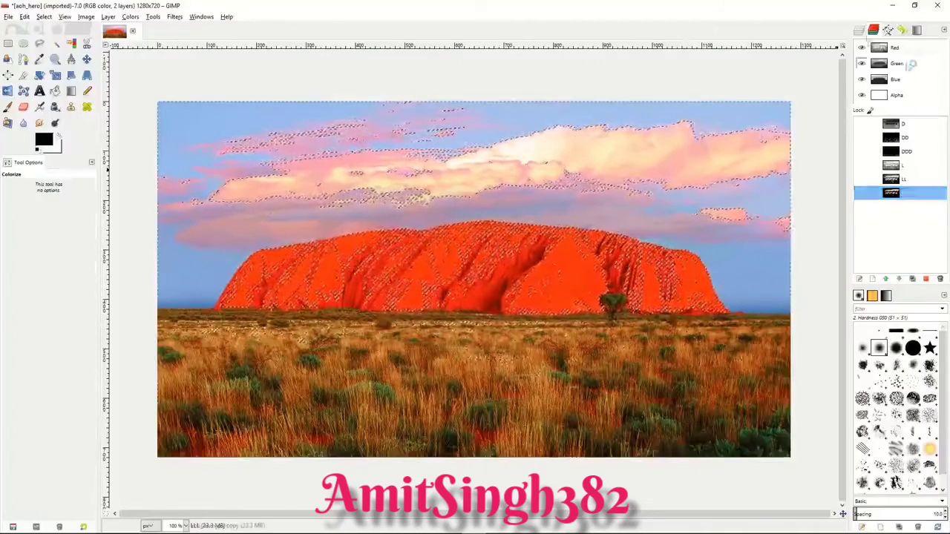
{"action": "left_click", "coordinate": [859, 30]}
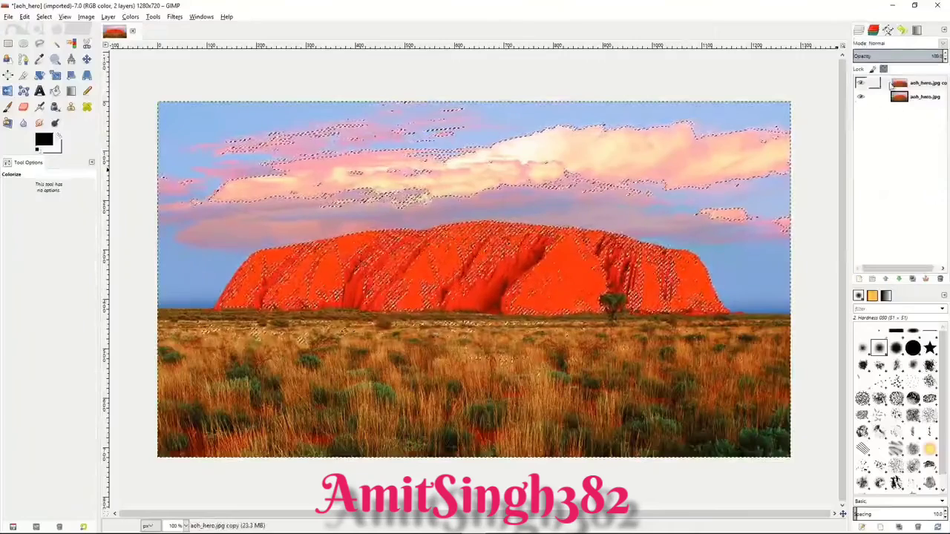
Step: Rename the copy of the aoh_hero.jpg layer as LightMask
{"action": "left_click", "coordinate": [889, 86]}
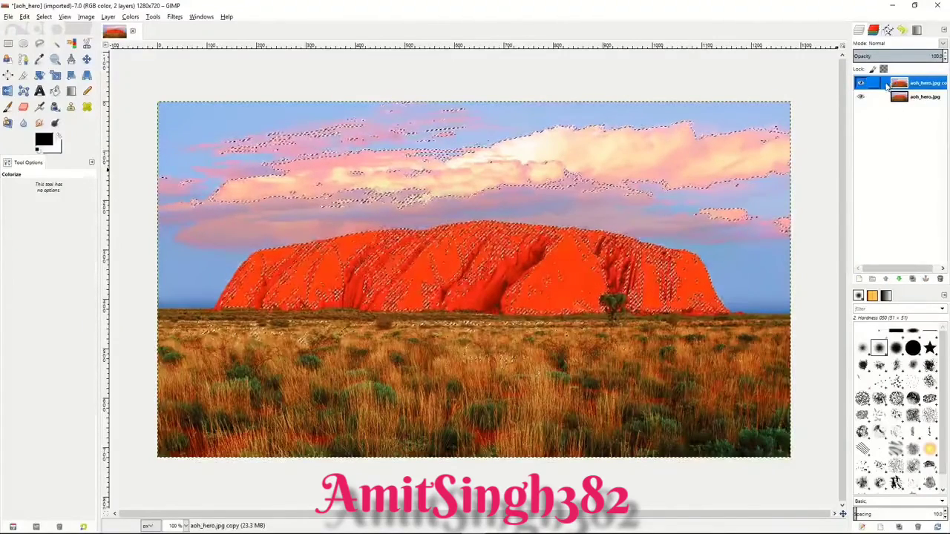
{"action": "double_click", "coordinate": [922, 84]}
{"action": "type", "text": "LightAdju"}
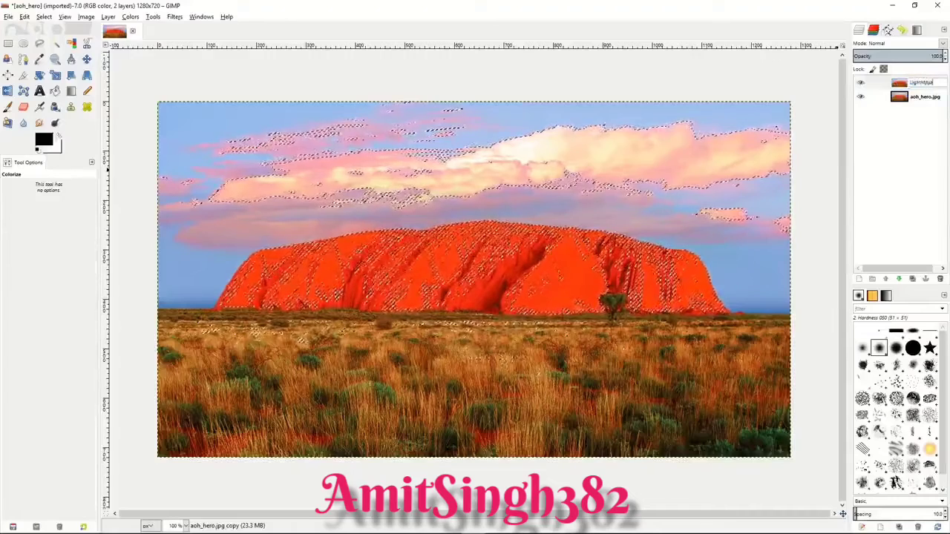
{"action": "key", "text": "Return"}
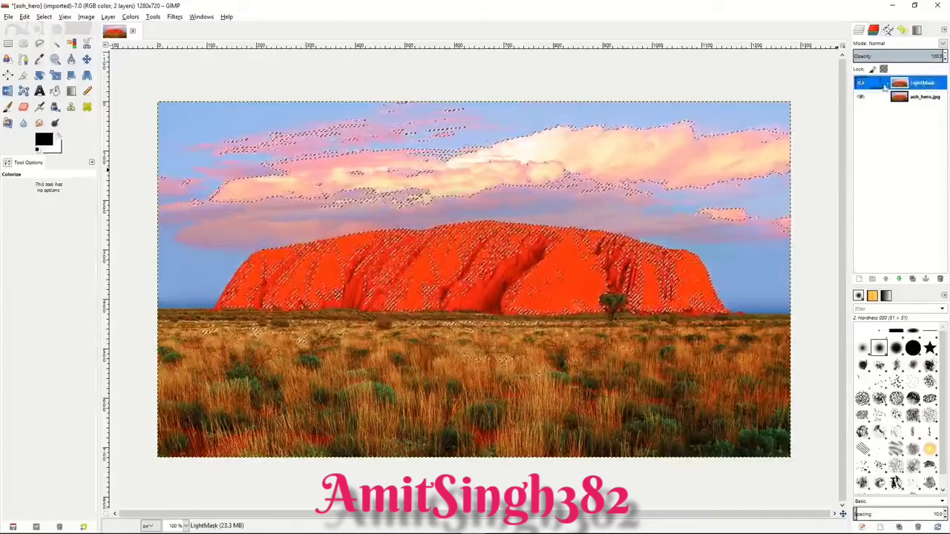
Step: Duplicate the LightMask layer and name the copy DarkMask
{"action": "left_click", "coordinate": [913, 279]}
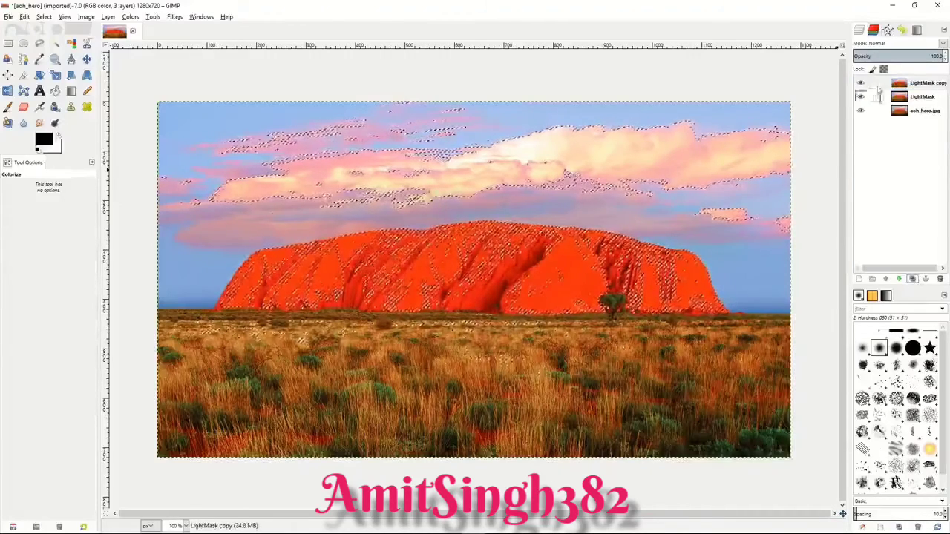
{"action": "double_click", "coordinate": [918, 84]}
{"action": "type", "text": "DarkMask"}
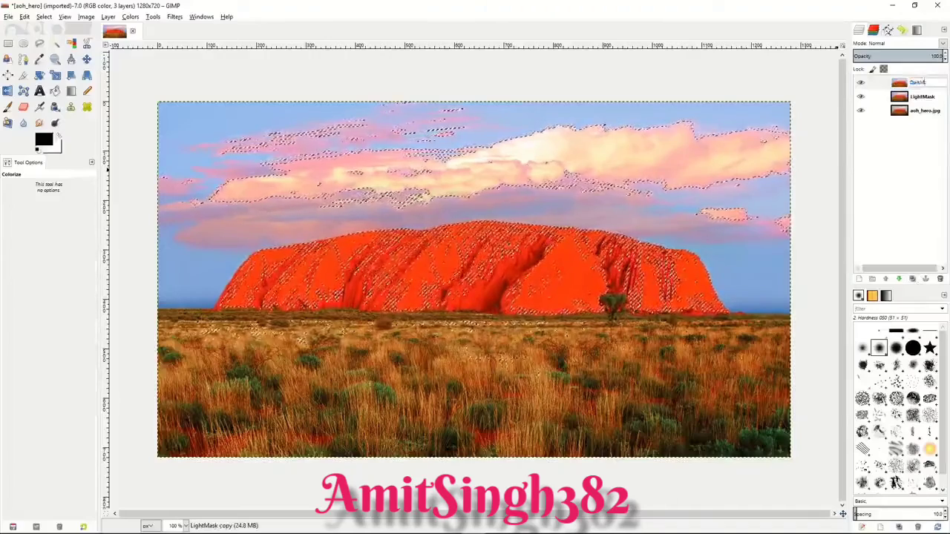
{"action": "key", "text": "Return"}
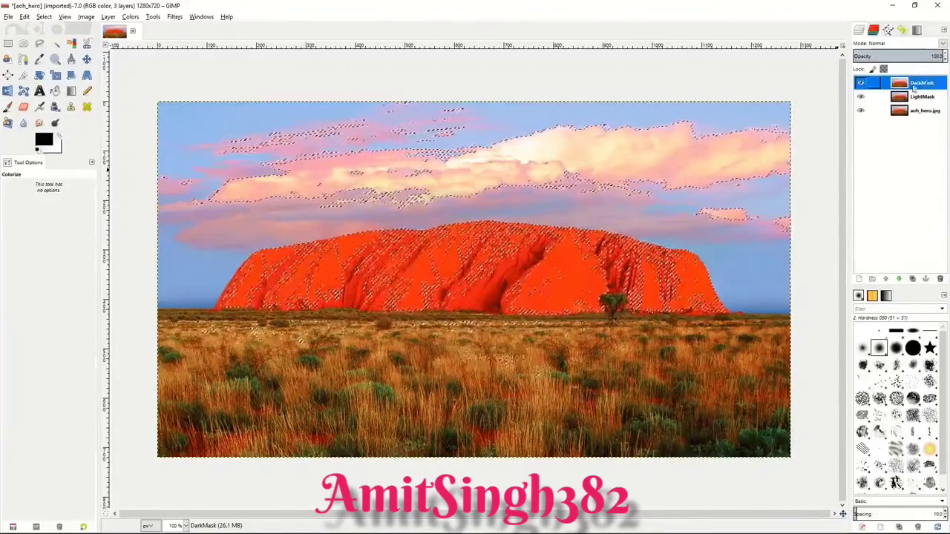
Step: Make LightMask the active layer and clear the current selection
{"action": "right_click", "coordinate": [888, 97]}
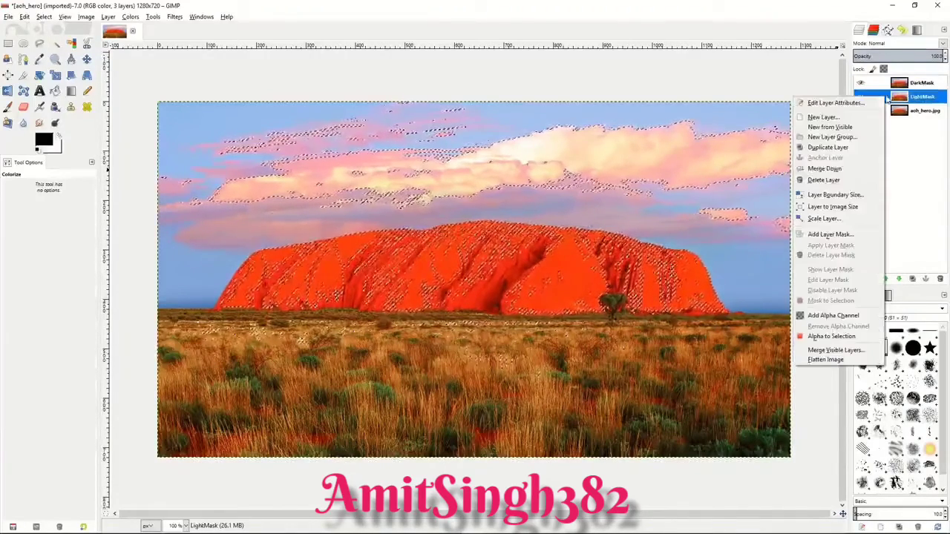
{"action": "left_click", "coordinate": [668, 221]}
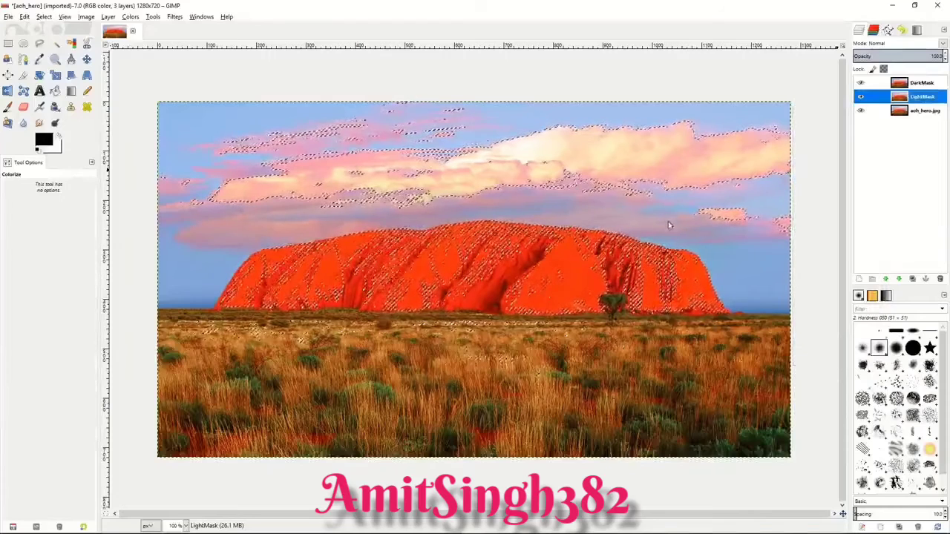
{"action": "right_click", "coordinate": [672, 229]}
{"action": "mouse_move", "coordinate": [694, 255]}
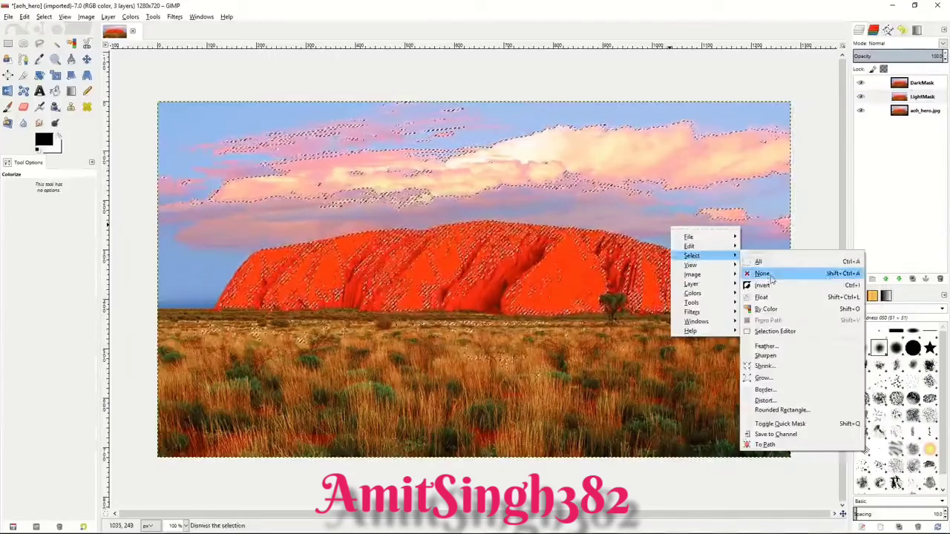
{"action": "left_click", "coordinate": [761, 269]}
Step: Add a layer mask to the LightMask layer, initialized from channel L
{"action": "right_click", "coordinate": [888, 97]}
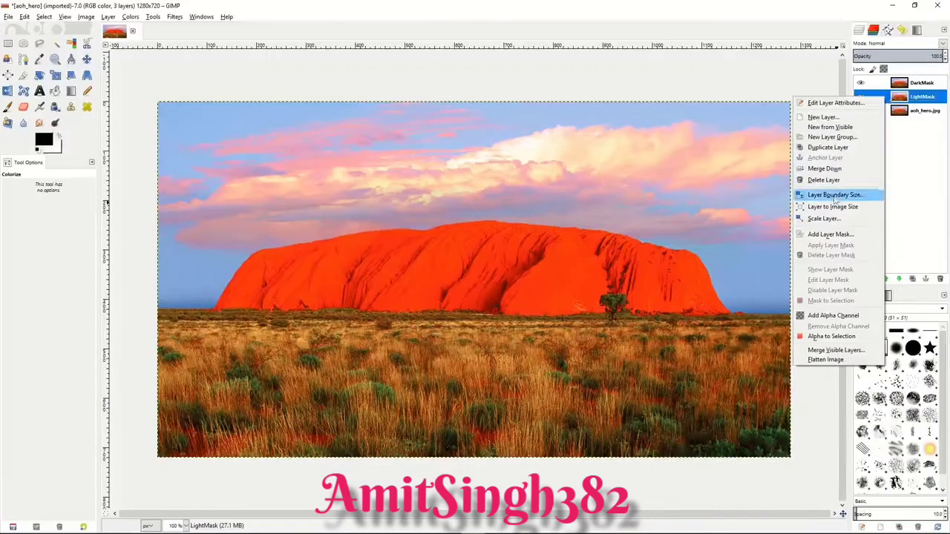
{"action": "left_click", "coordinate": [829, 235]}
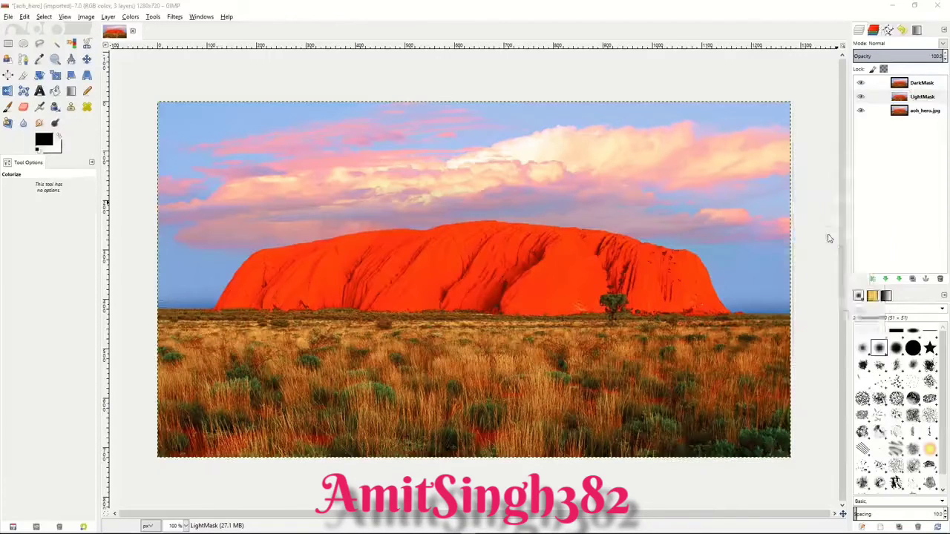
{"action": "left_click", "coordinate": [774, 204]}
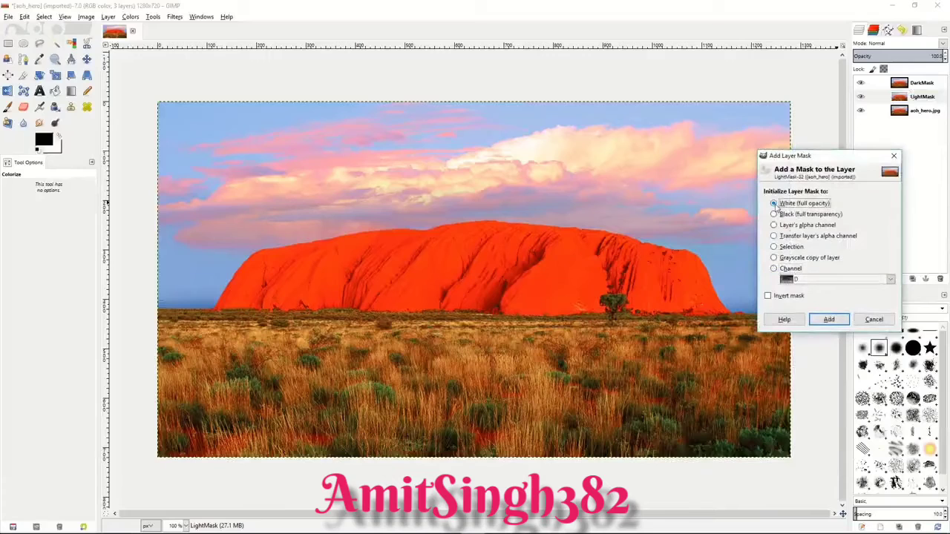
{"action": "left_click", "coordinate": [775, 270]}
{"action": "left_click", "coordinate": [889, 281]}
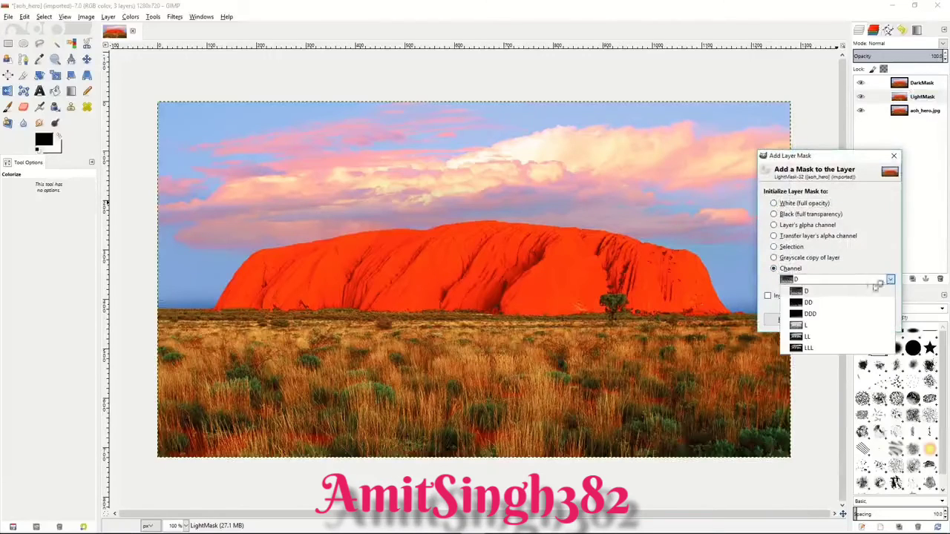
{"action": "left_click", "coordinate": [816, 327]}
{"action": "left_click", "coordinate": [830, 321]}
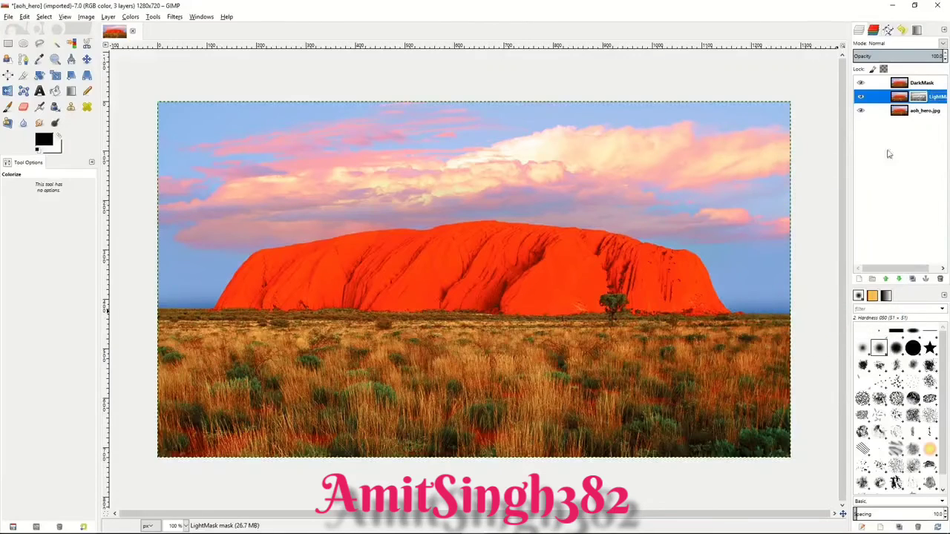
Step: Hide the DarkMask layer and briefly hide the aoh_hero.jpg layer to inspect the masked LightMask layer
{"action": "left_click", "coordinate": [861, 84]}
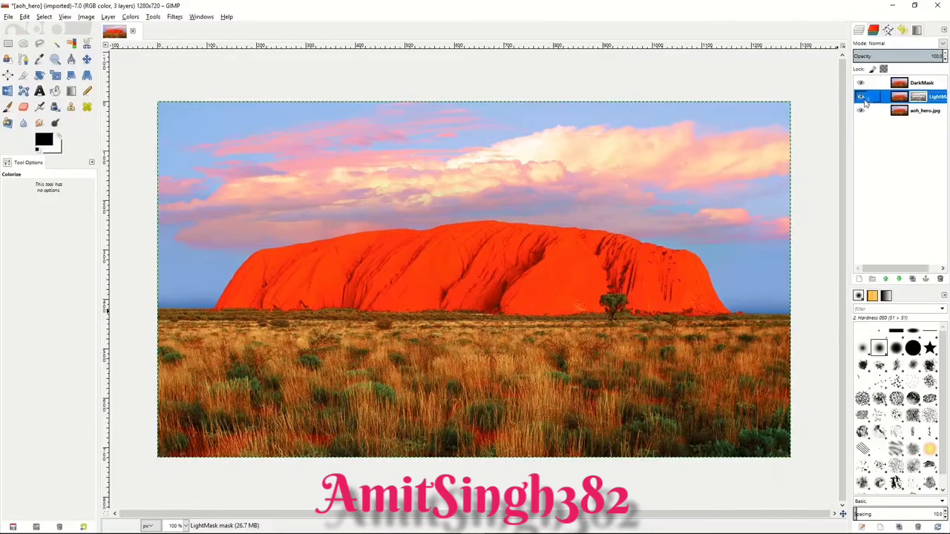
{"action": "left_click", "coordinate": [860, 83]}
{"action": "left_click", "coordinate": [861, 111]}
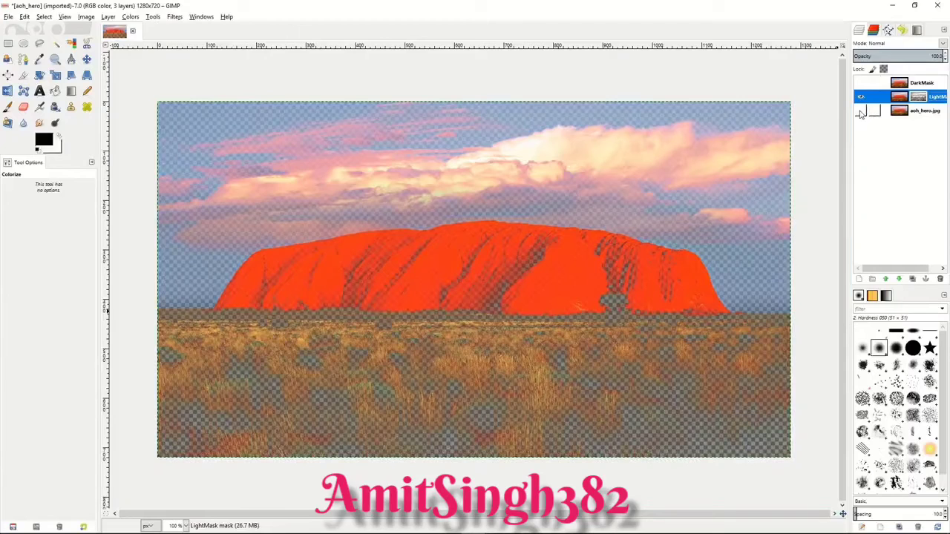
{"action": "left_click", "coordinate": [861, 111]}
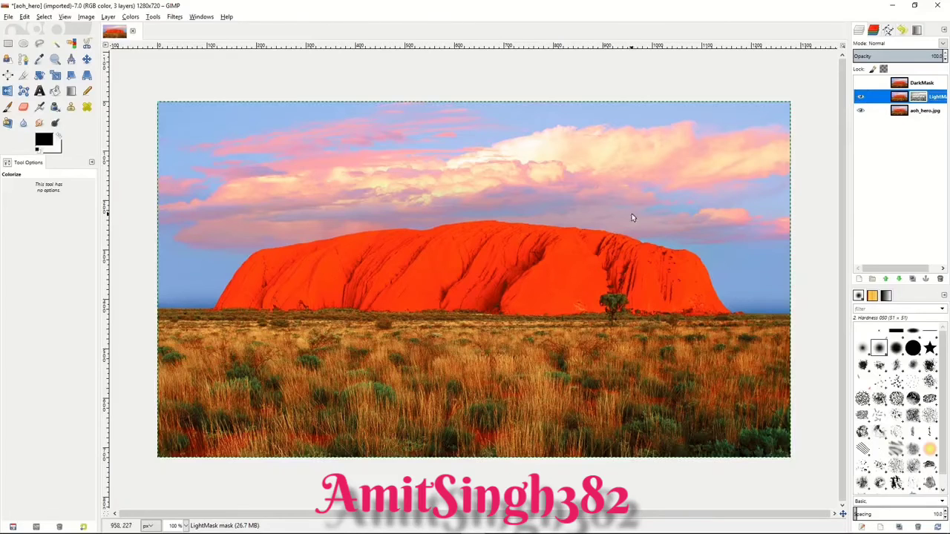
Step: Colorize the LightMask layer with hue 287, saturation 50 and lightness 6, and toggle the DarkMask layer's visibility to compare
{"action": "left_click", "coordinate": [130, 16]}
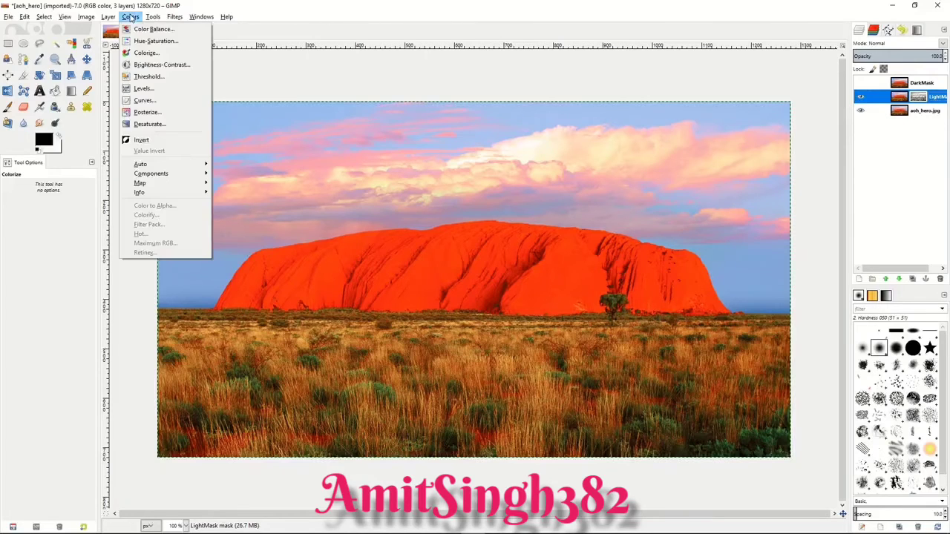
{"action": "left_click", "coordinate": [139, 56]}
{"action": "left_click", "coordinate": [139, 57]}
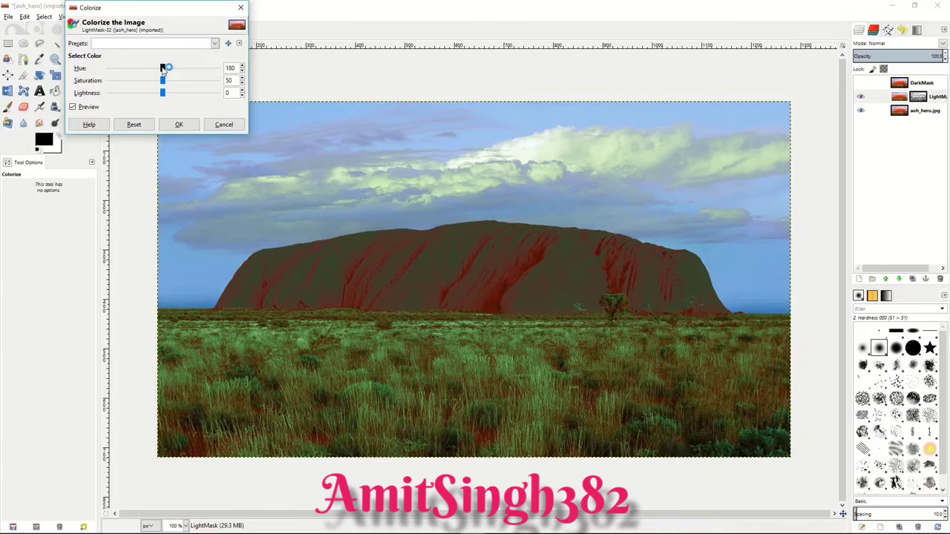
{"action": "left_click_drag", "start_coordinate": [164, 70], "coordinate": [167, 95]}
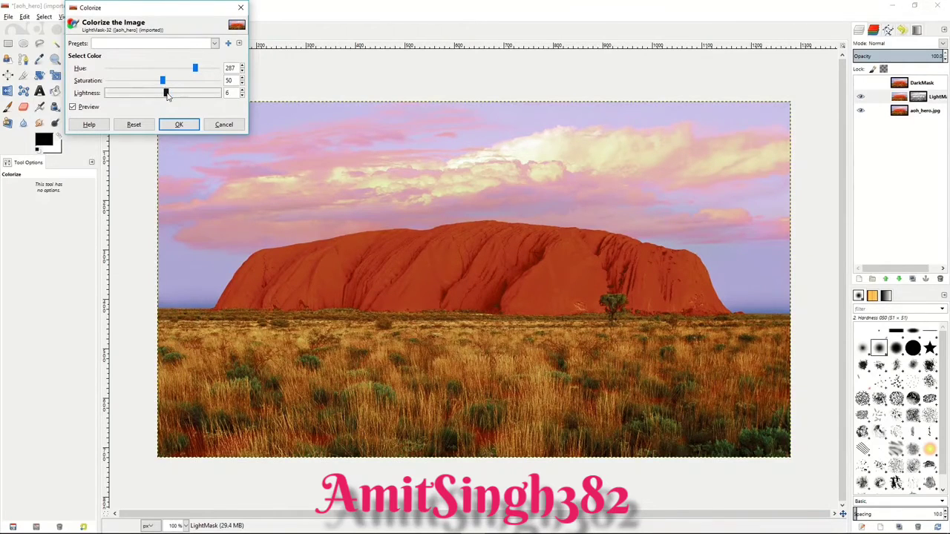
{"action": "left_click", "coordinate": [179, 124]}
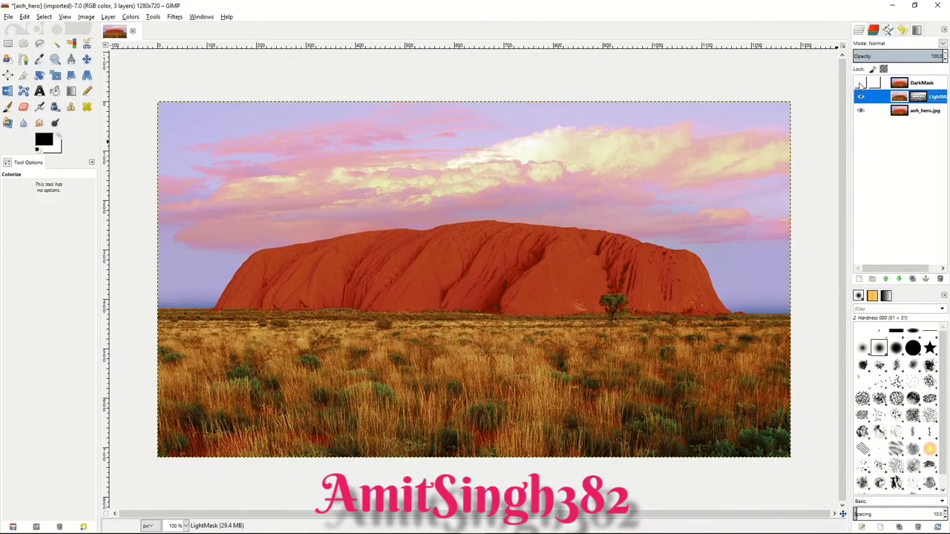
{"action": "left_click", "coordinate": [861, 84]}
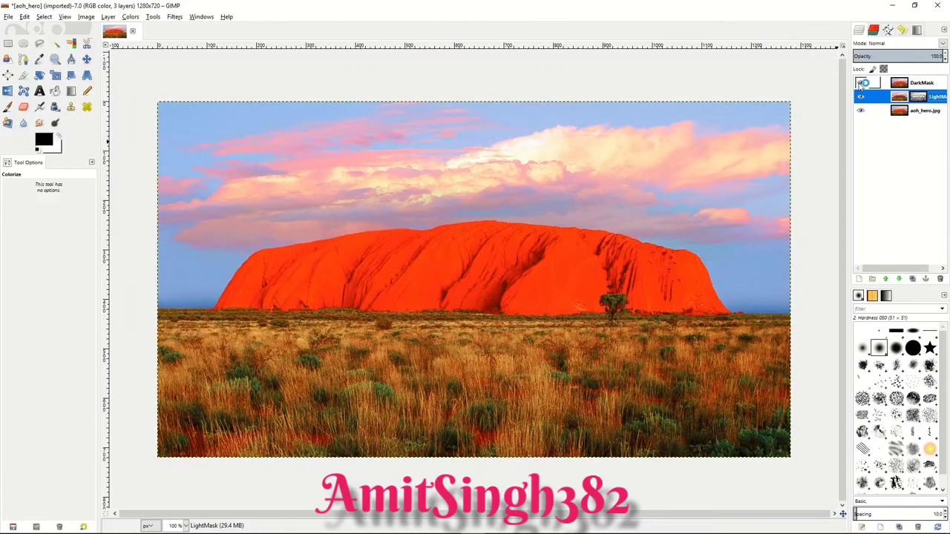
{"action": "left_click", "coordinate": [861, 84]}
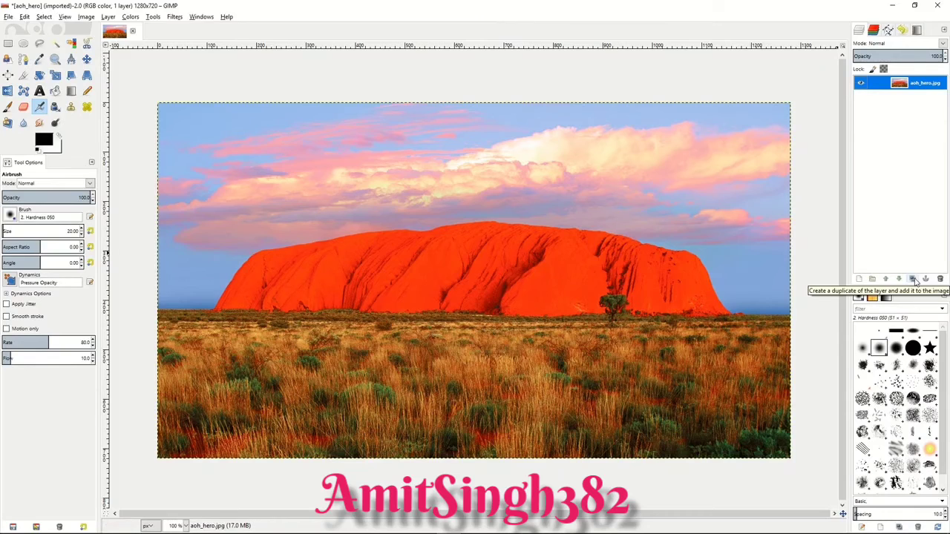
Step: Duplicate the aoh_hero.jpg layer and add a layer mask to the copy, initialized from a grayscale copy of the layer
{"action": "left_click", "coordinate": [918, 280]}
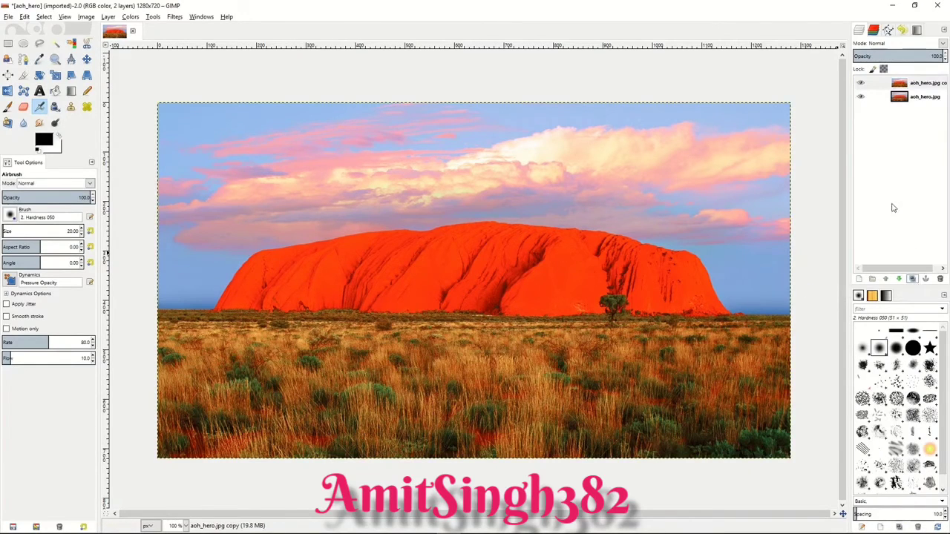
{"action": "left_click", "coordinate": [888, 84]}
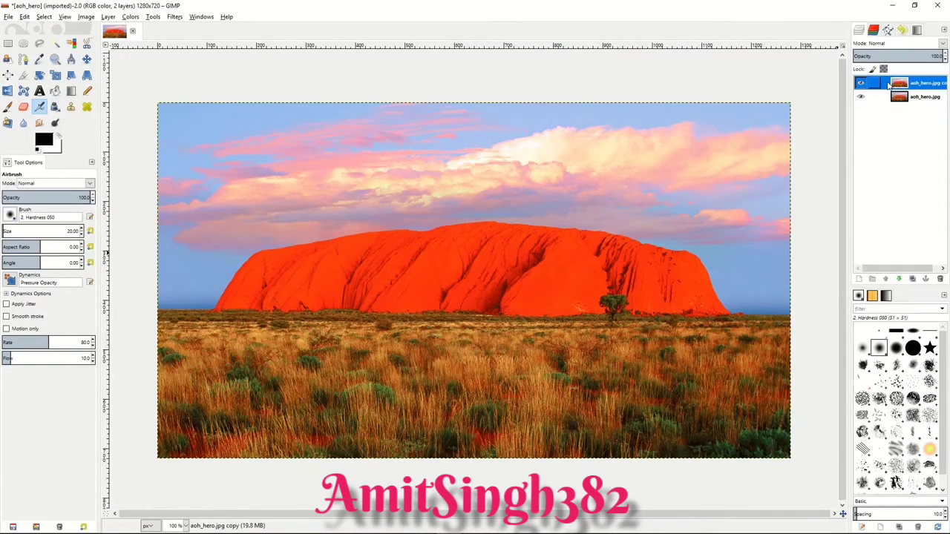
{"action": "right_click", "coordinate": [889, 86]}
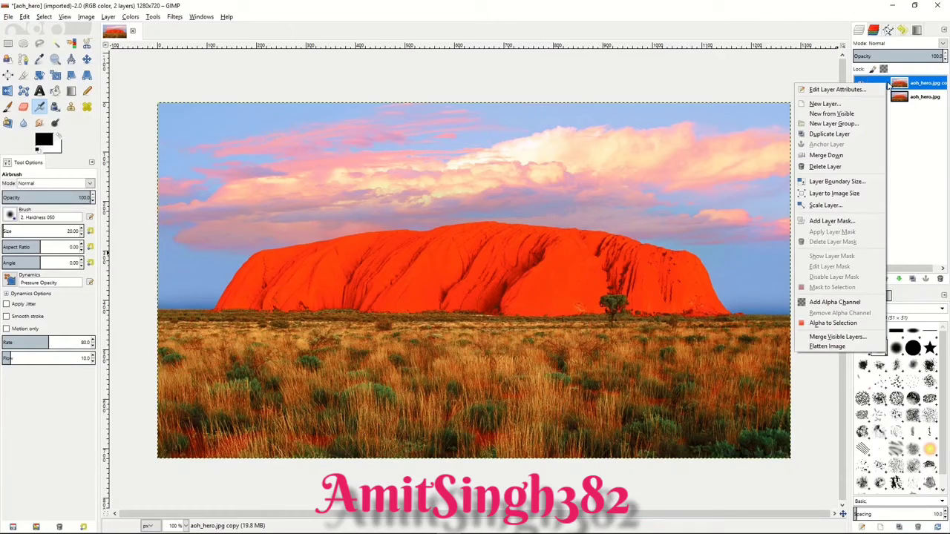
{"action": "left_click", "coordinate": [833, 221]}
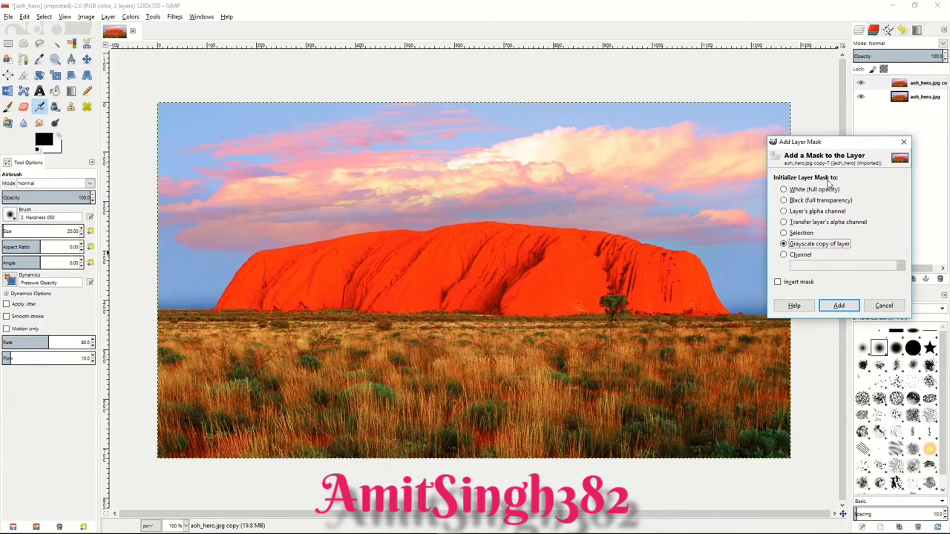
{"action": "left_click", "coordinate": [839, 306]}
Step: Display the duplicate layer's mask on the canvas and invert its tones
{"action": "right_click", "coordinate": [885, 84]}
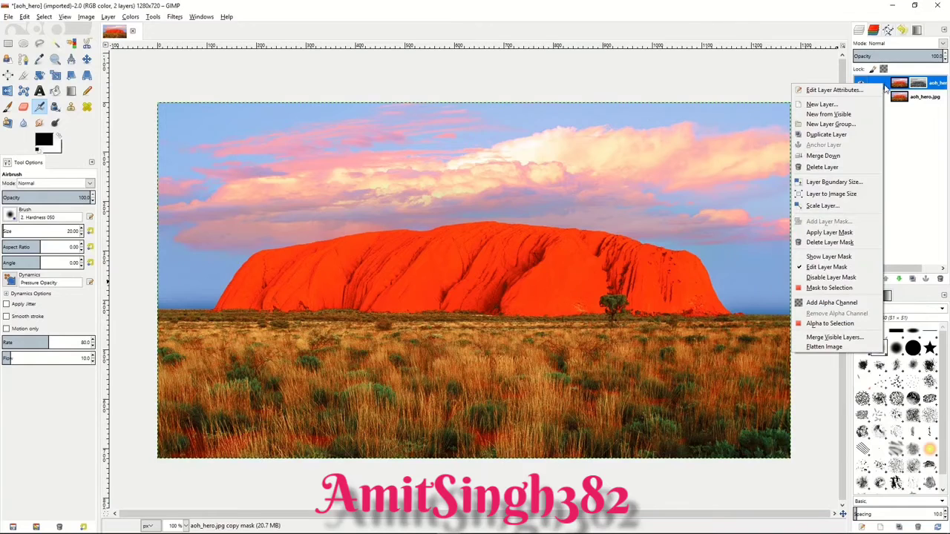
{"action": "left_click", "coordinate": [839, 258]}
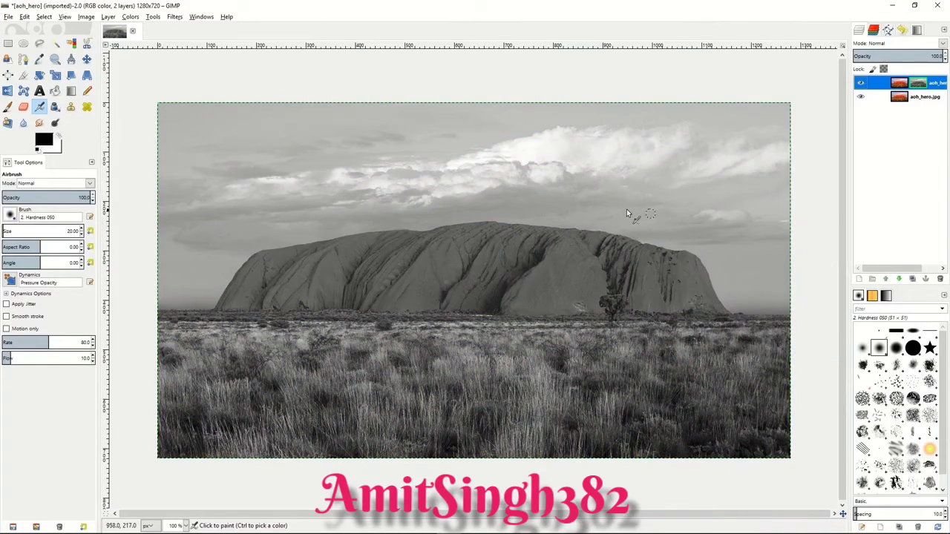
{"action": "left_click", "coordinate": [130, 17]}
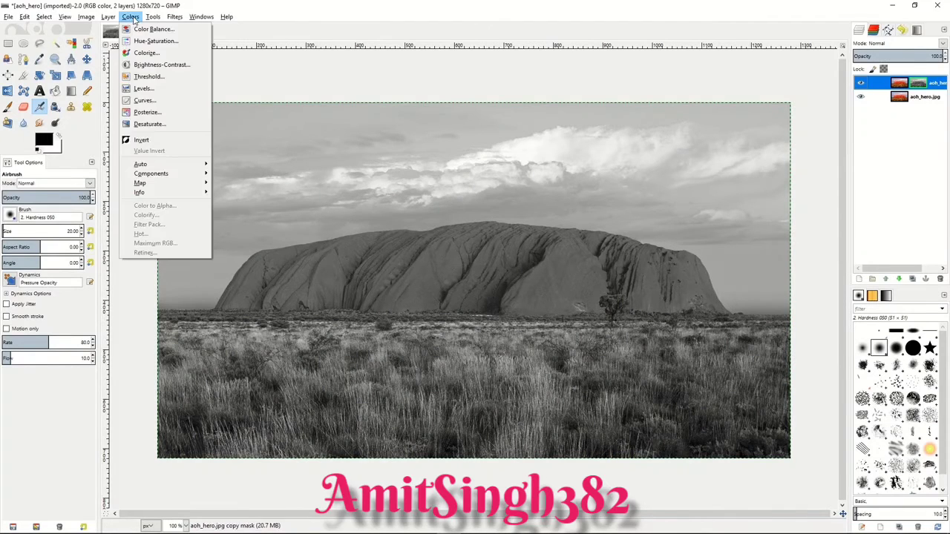
{"action": "left_click", "coordinate": [152, 140]}
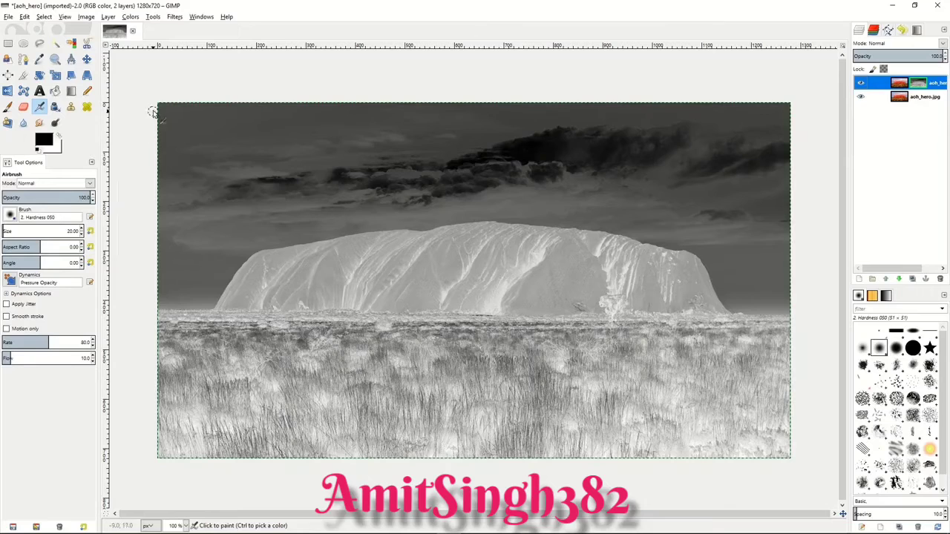
Step: Apply a 5 px Gaussian Blur to the inverted layer mask and return the canvas to the image view
{"action": "left_click", "coordinate": [175, 17]}
{"action": "mouse_move", "coordinate": [191, 75]}
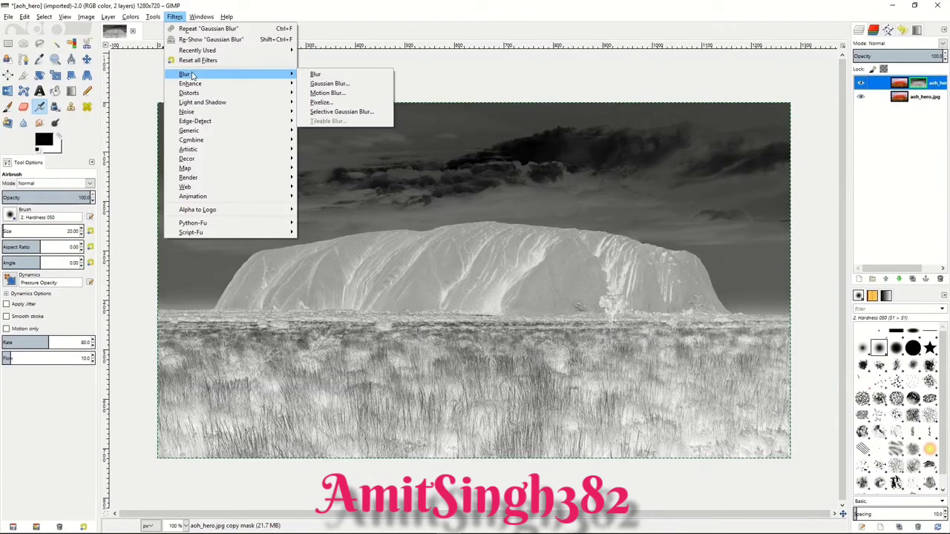
{"action": "left_click", "coordinate": [331, 86]}
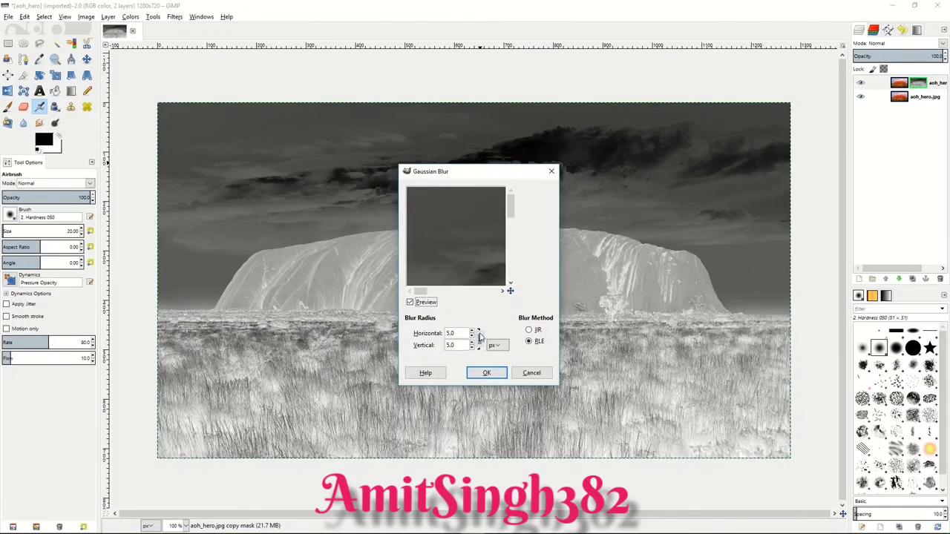
{"action": "left_click", "coordinate": [476, 333]}
{"action": "left_click", "coordinate": [484, 373]}
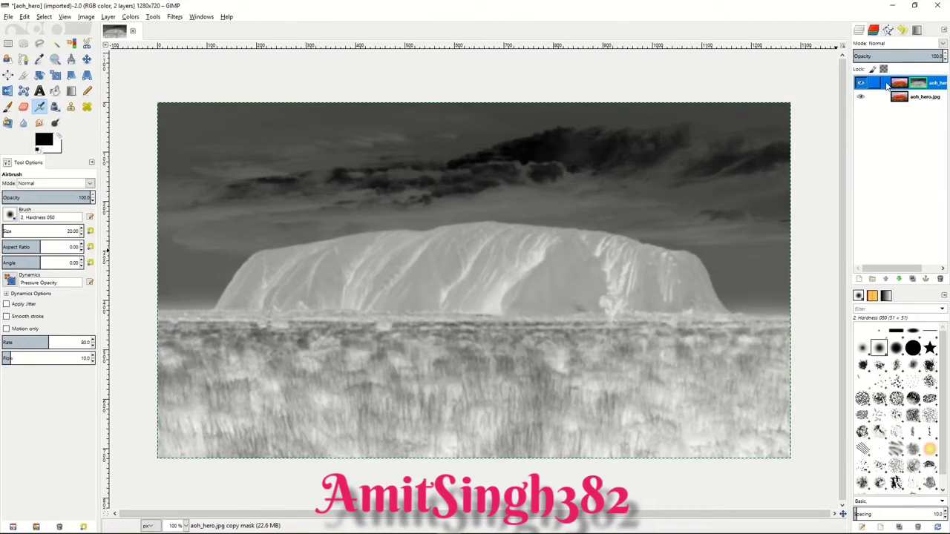
{"action": "right_click", "coordinate": [887, 86]}
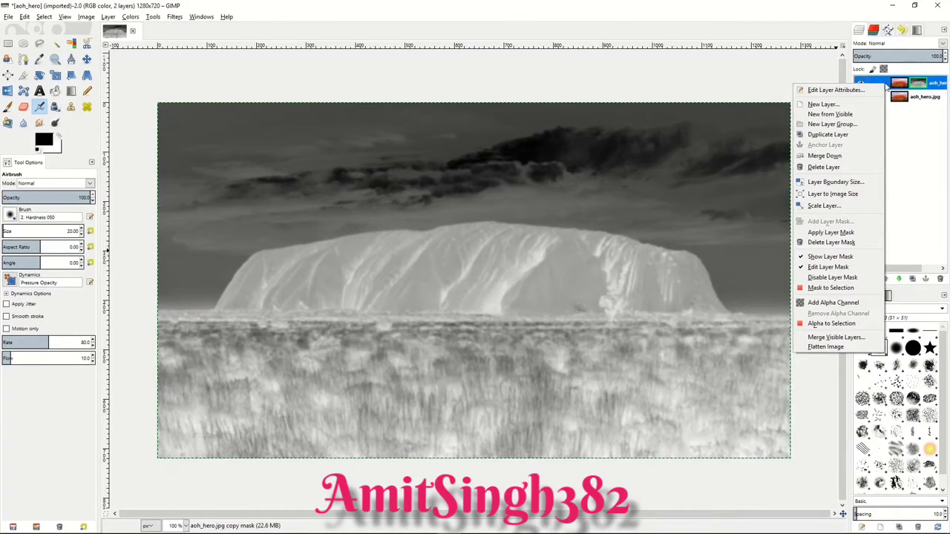
{"action": "left_click", "coordinate": [841, 257]}
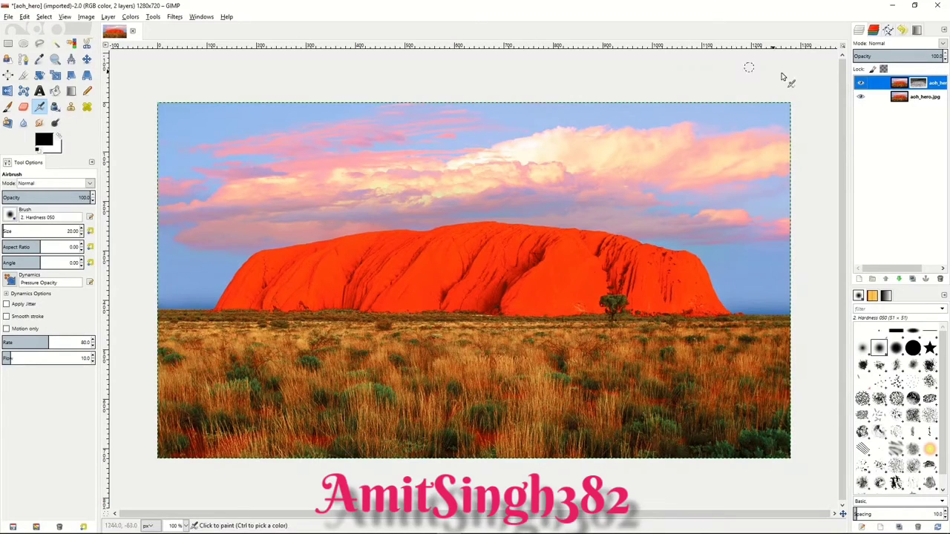
Step: Set the masked duplicate layer's blend mode to Overlay and adjust its opacity
{"action": "left_click", "coordinate": [942, 43]}
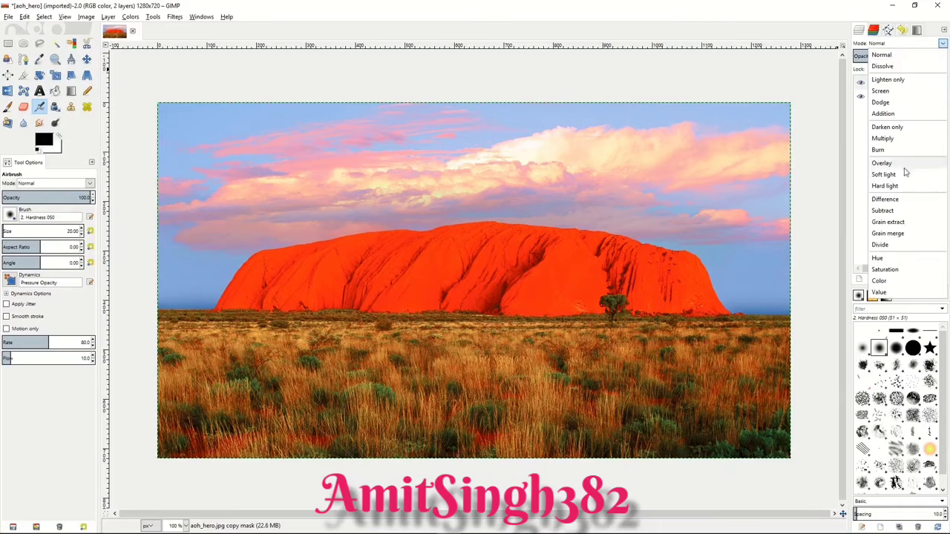
{"action": "left_click", "coordinate": [895, 162]}
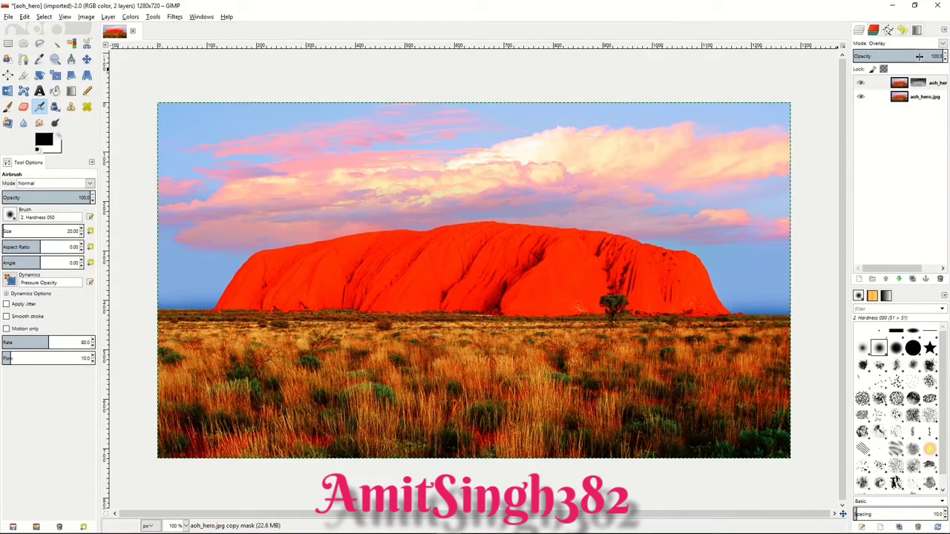
{"action": "left_click", "coordinate": [895, 56]}
{"action": "left_click_drag", "start_coordinate": [895, 56], "coordinate": [922, 55]}
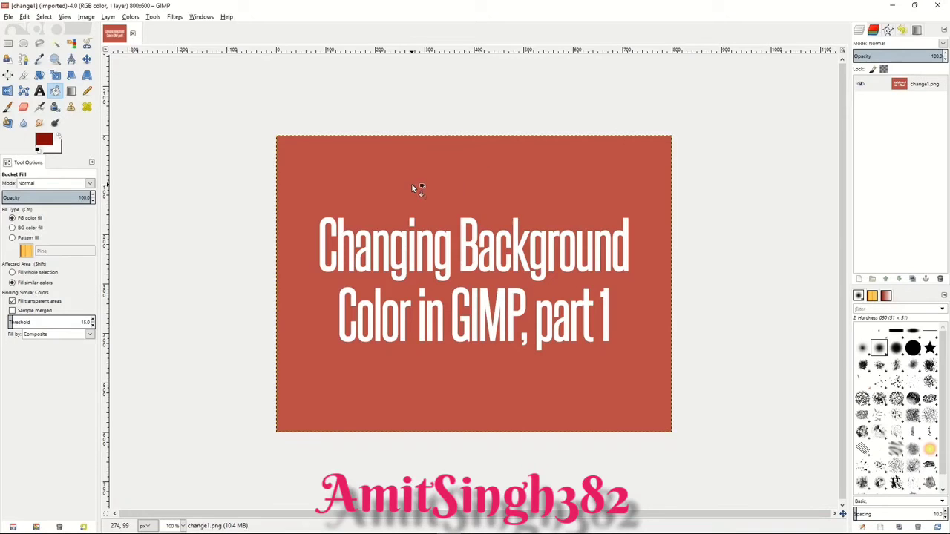
Step: Sample the red background of change1.png as the foreground color and begin a color adjustment on the image
{"action": "key", "text": "o"}
{"action": "left_click", "coordinate": [354, 202]}
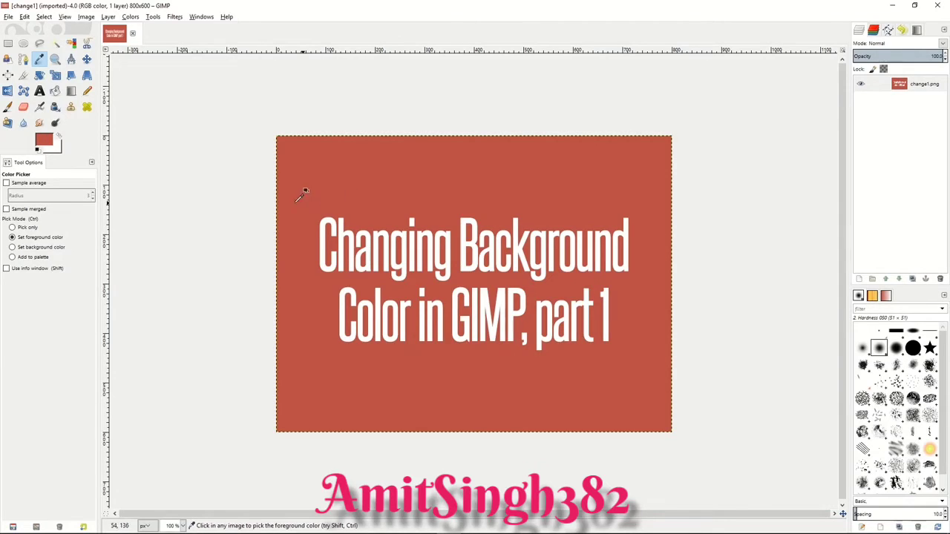
{"action": "left_click", "coordinate": [134, 17]}
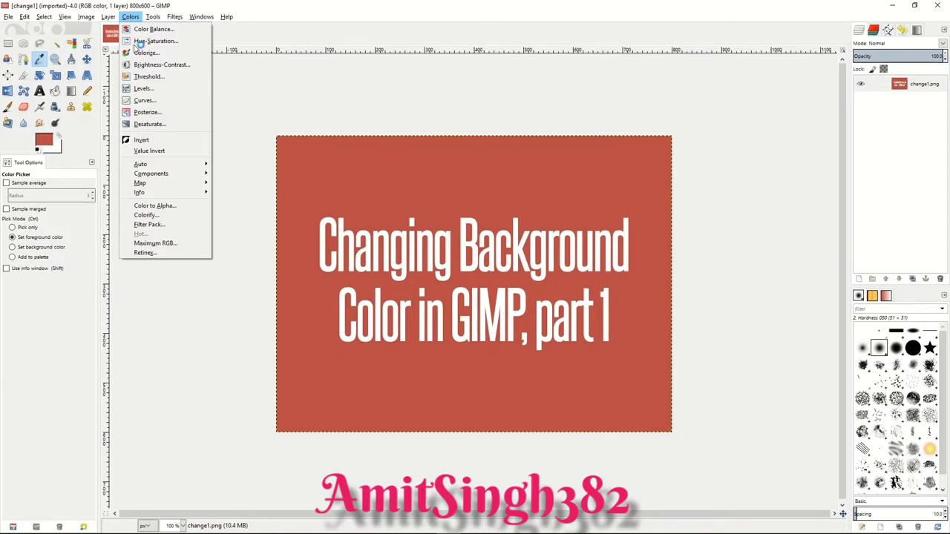
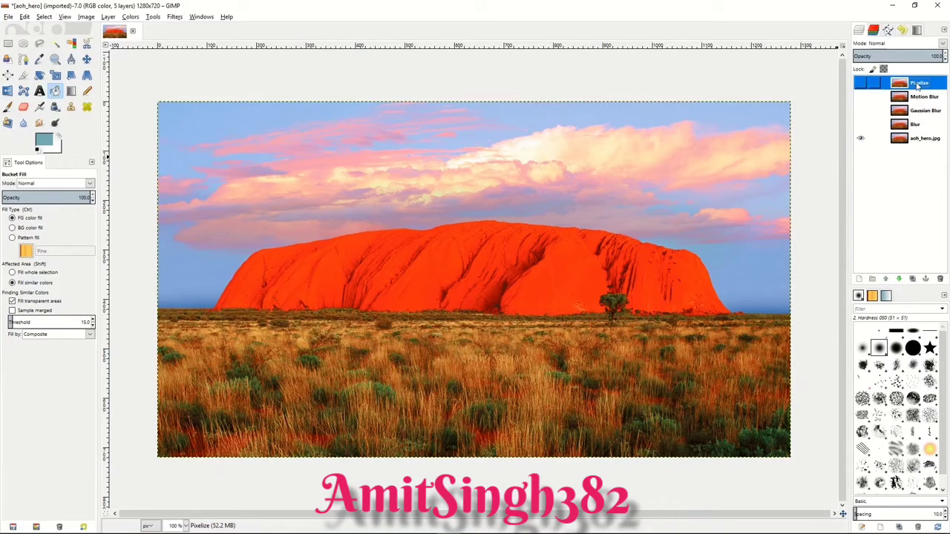
Step: Show the Blur layer, apply the simple Blur filter to it, and compare the result with the original by toggling the layer's visibility
{"action": "left_click", "coordinate": [918, 126]}
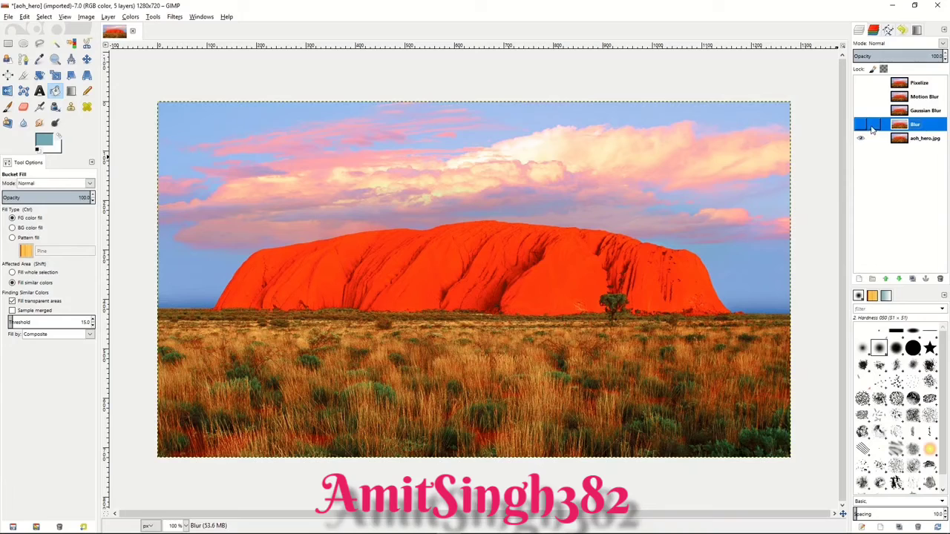
{"action": "left_click", "coordinate": [861, 124]}
{"action": "left_click", "coordinate": [175, 17]}
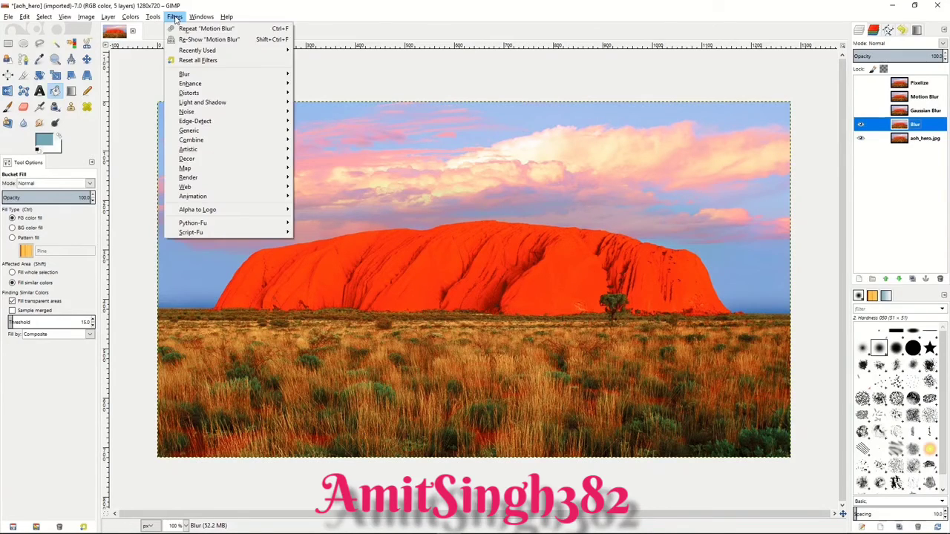
{"action": "mouse_move", "coordinate": [186, 74]}
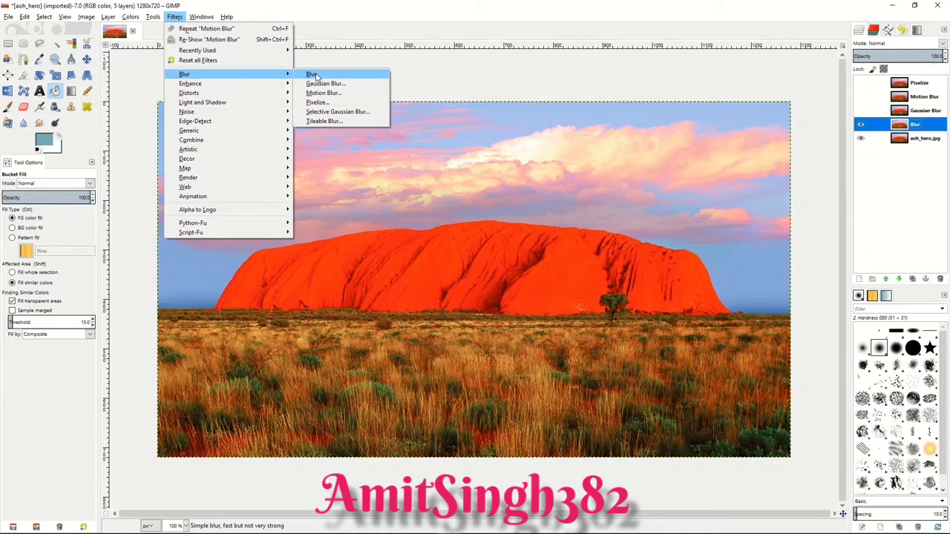
{"action": "left_click", "coordinate": [317, 74]}
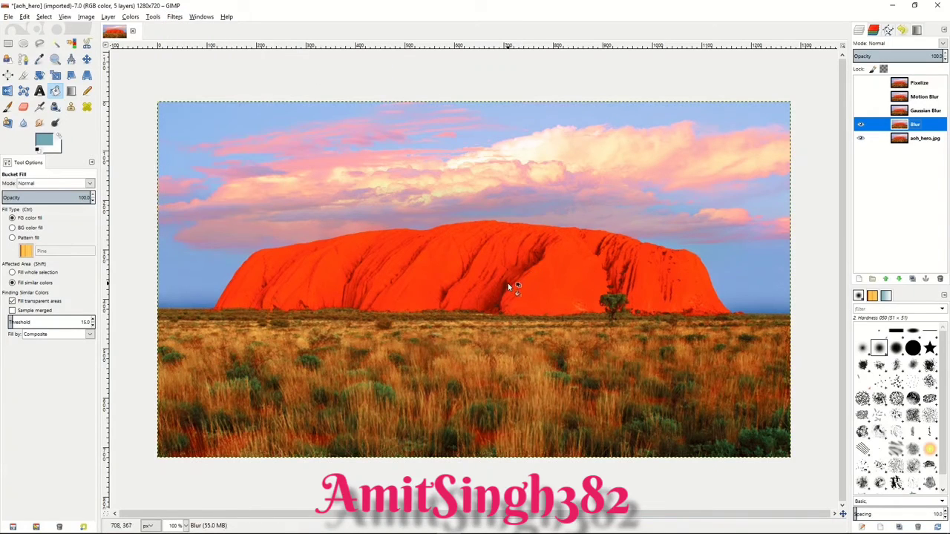
{"action": "left_click", "coordinate": [861, 126]}
{"action": "left_click", "coordinate": [862, 127]}
{"action": "left_click", "coordinate": [862, 127]}
{"action": "left_click", "coordinate": [861, 127]}
Step: Show the Gaussian Blur layer and apply a Gaussian Blur with an 8 px horizontal and vertical radius
{"action": "left_click", "coordinate": [867, 112]}
{"action": "left_click", "coordinate": [861, 111]}
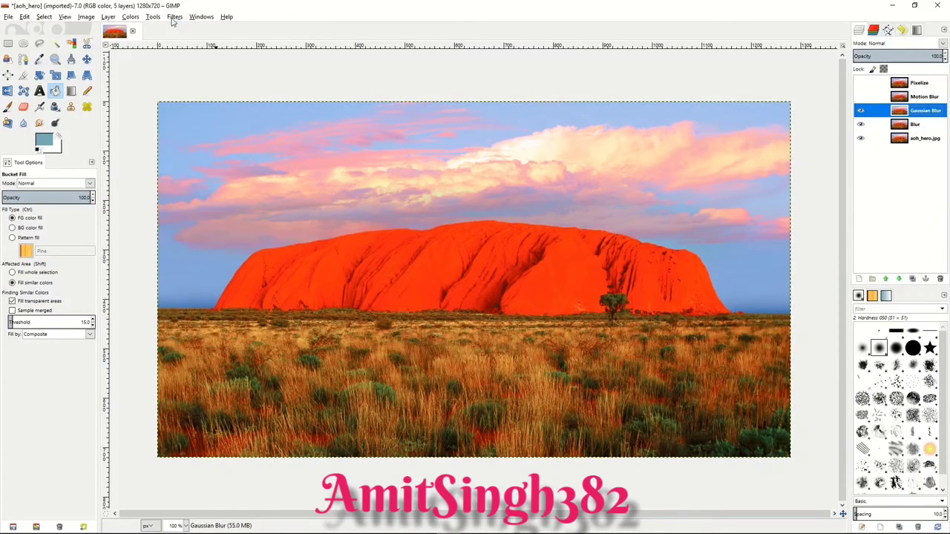
{"action": "left_click", "coordinate": [174, 17]}
{"action": "mouse_move", "coordinate": [286, 74]}
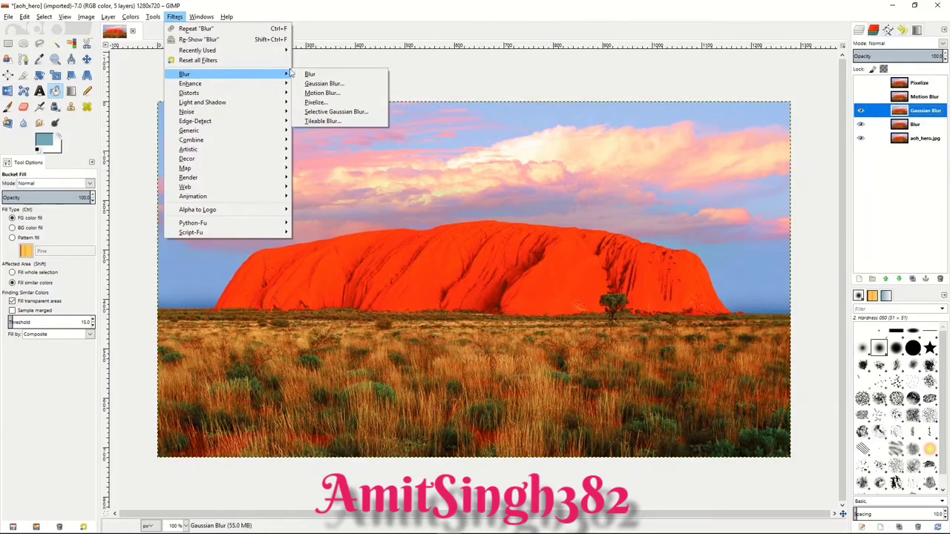
{"action": "left_click", "coordinate": [339, 84]}
{"action": "left_click", "coordinate": [472, 336]}
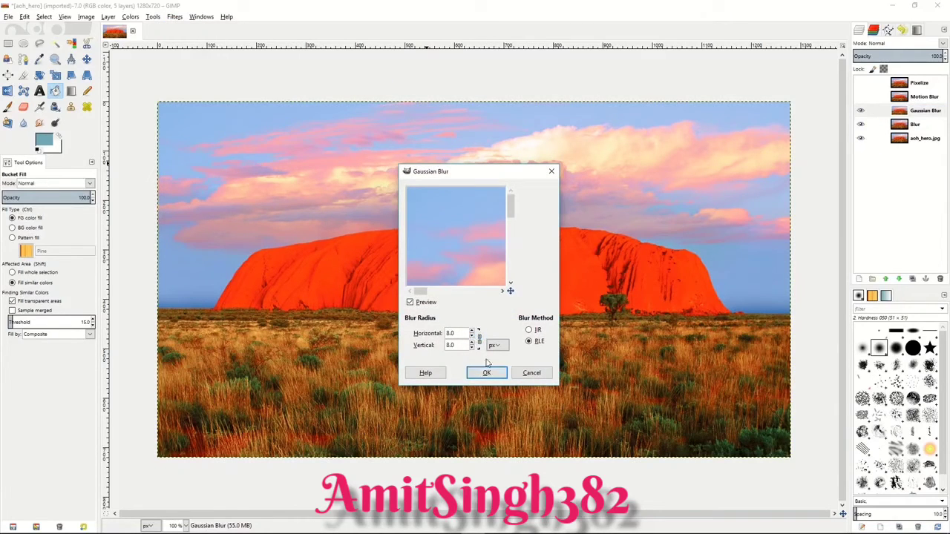
{"action": "left_click", "coordinate": [472, 331]}
{"action": "left_click", "coordinate": [472, 331]}
{"action": "left_click", "coordinate": [472, 331]}
{"action": "left_click", "coordinate": [482, 373]}
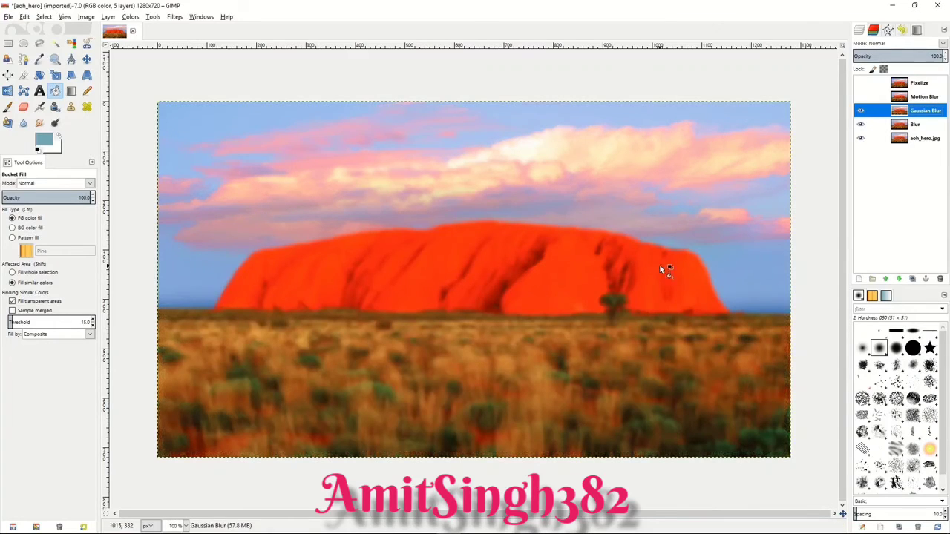
Step: Show the Motion Blur layer and apply a Zoom-type Motion Blur with outward blurring and a shorter length
{"action": "left_click", "coordinate": [869, 98]}
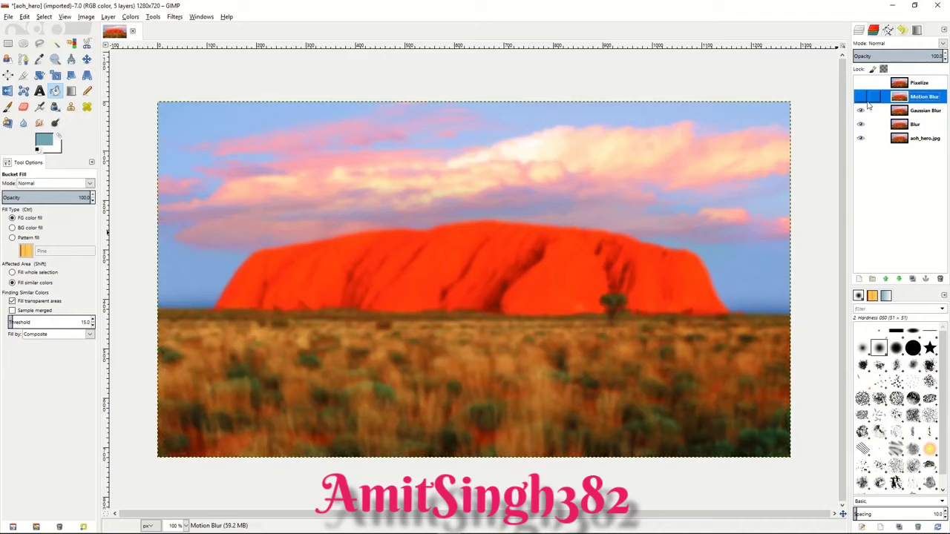
{"action": "left_click", "coordinate": [861, 97]}
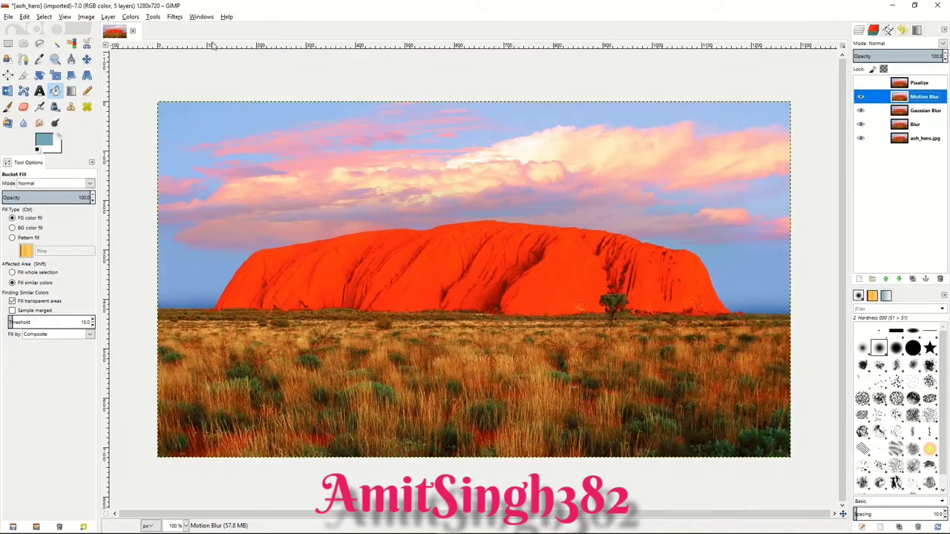
{"action": "left_click", "coordinate": [176, 18]}
{"action": "mouse_move", "coordinate": [195, 75]}
{"action": "left_click", "coordinate": [370, 93]}
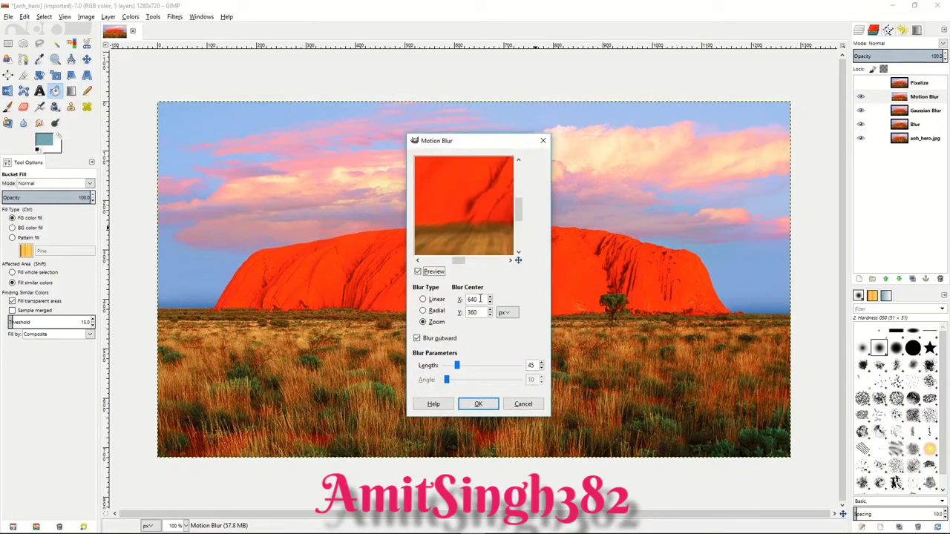
{"action": "left_click_drag", "start_coordinate": [457, 365], "coordinate": [452, 365]}
{"action": "left_click", "coordinate": [478, 404]}
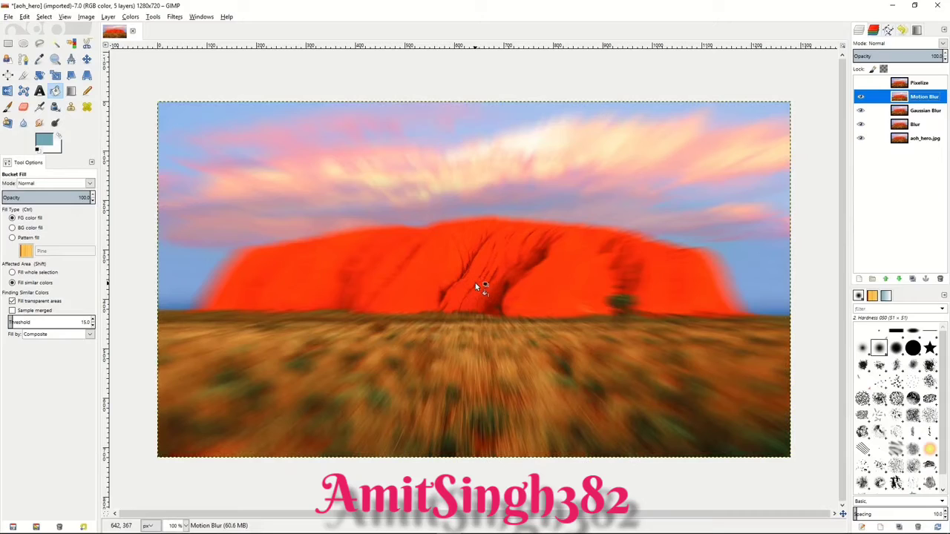
Step: Show the Pixelize layer and apply the Pixelize filter with a pixel width and height of 7 px
{"action": "left_click", "coordinate": [861, 82]}
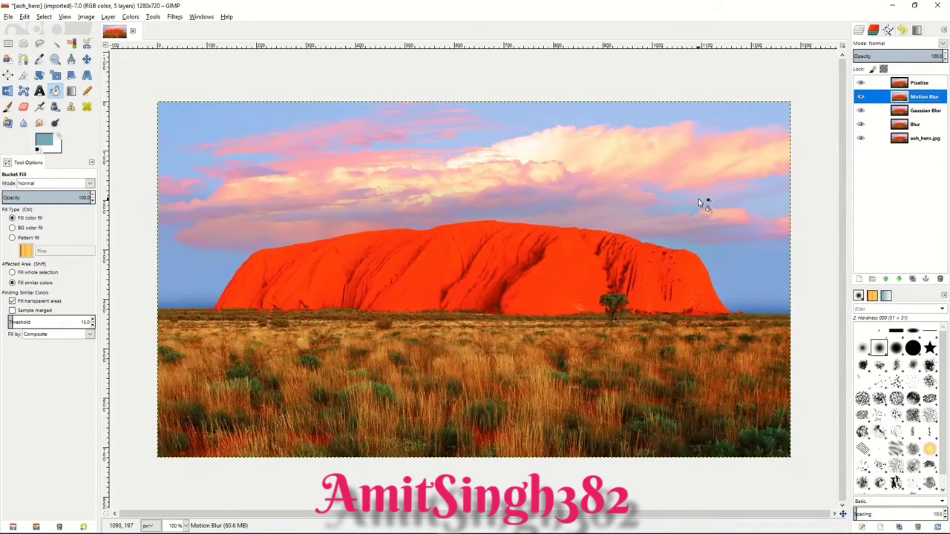
{"action": "left_click", "coordinate": [934, 87]}
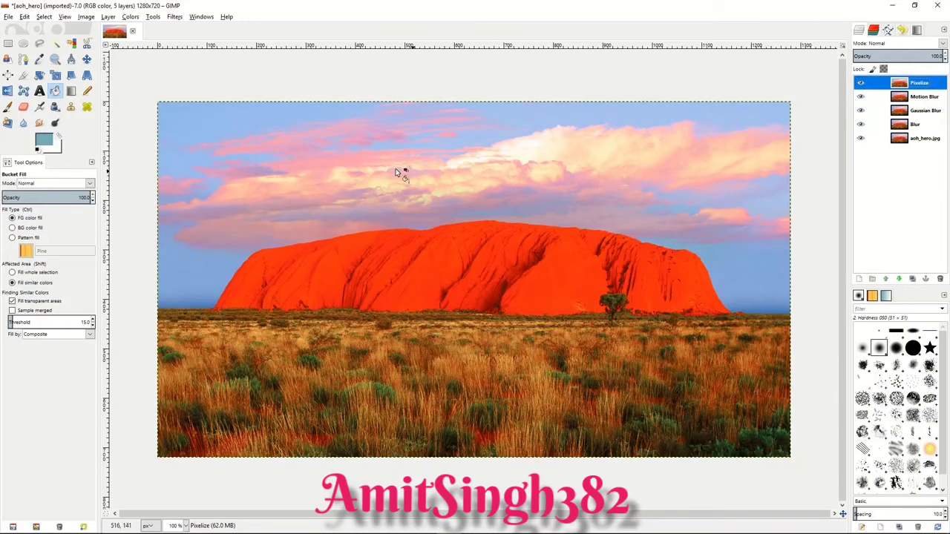
{"action": "left_click", "coordinate": [174, 17]}
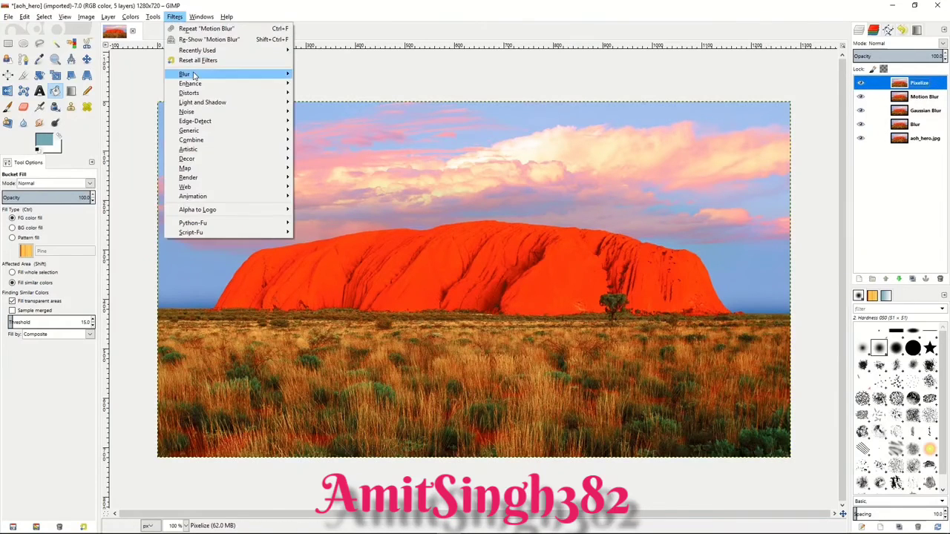
{"action": "mouse_move", "coordinate": [187, 74]}
{"action": "left_click", "coordinate": [332, 103]}
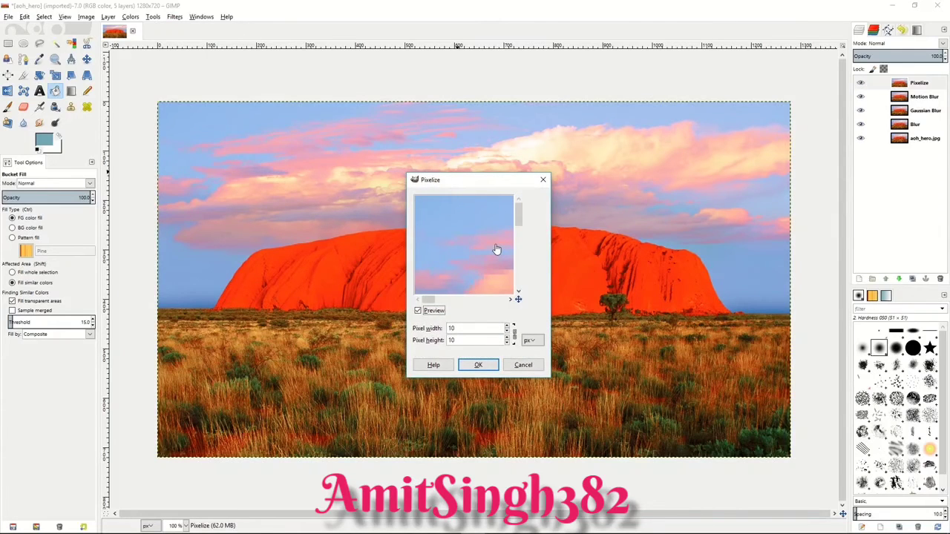
{"action": "left_click_drag", "start_coordinate": [482, 248], "coordinate": [442, 212]}
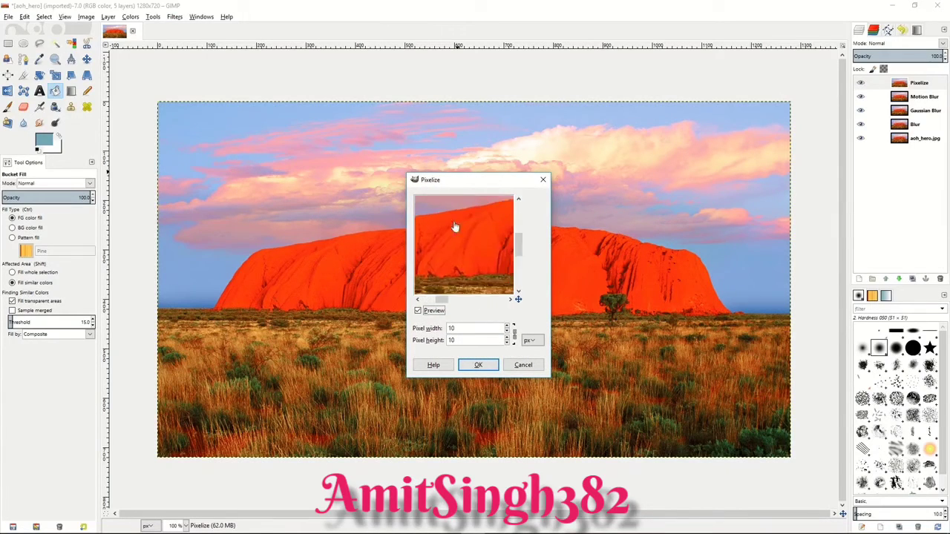
{"action": "left_click", "coordinate": [508, 331]}
{"action": "left_click", "coordinate": [507, 332]}
{"action": "left_click", "coordinate": [508, 332]}
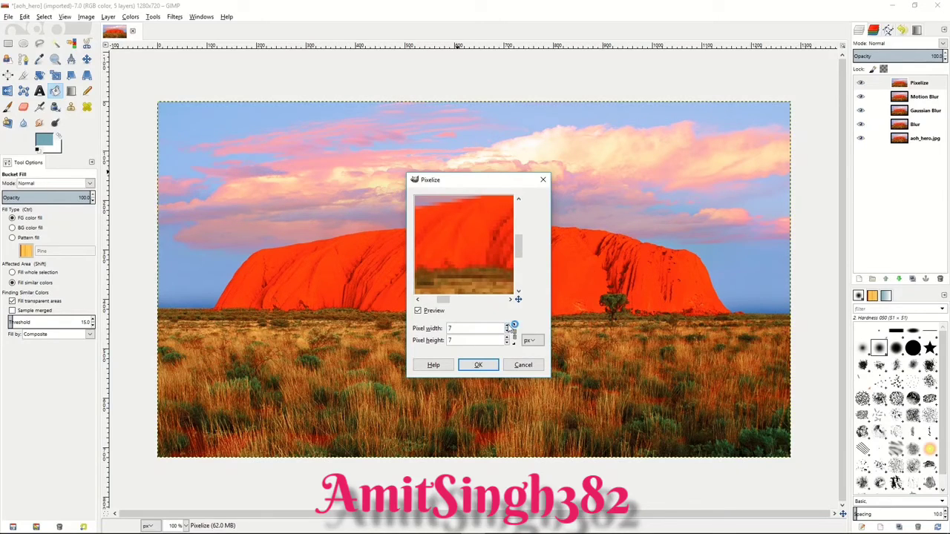
{"action": "left_click", "coordinate": [479, 365]}
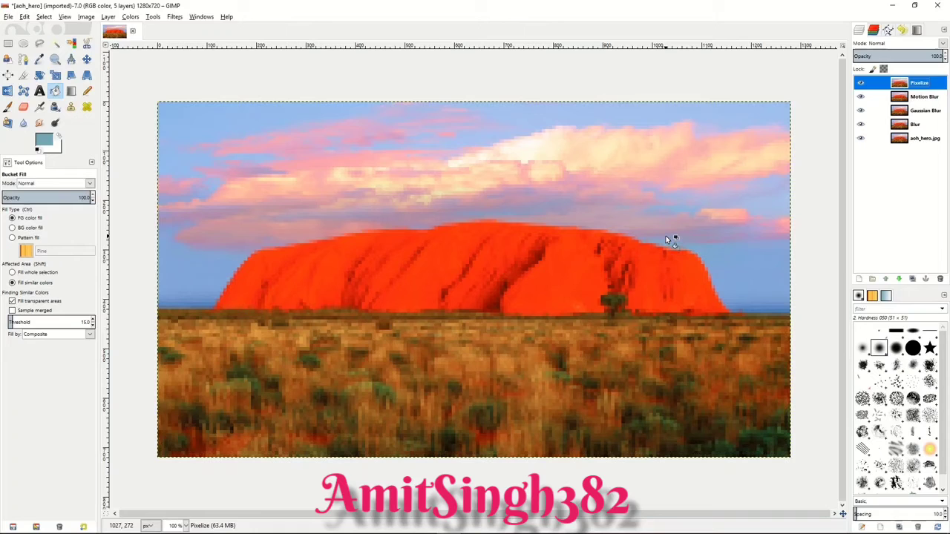
Step: Hide the Pixelize, Motion Blur and Gaussian Blur layers, and lower the Blur layer's opacity to about 47
{"action": "left_click", "coordinate": [861, 83]}
{"action": "left_click", "coordinate": [861, 97]}
{"action": "left_click", "coordinate": [861, 111]}
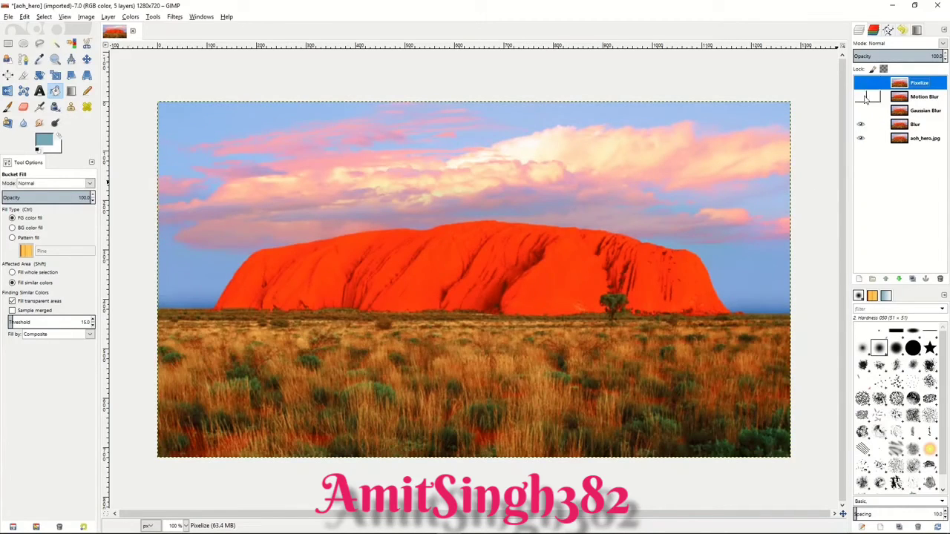
{"action": "left_click", "coordinate": [913, 127]}
{"action": "left_click_drag", "start_coordinate": [919, 56], "coordinate": [894, 56]}
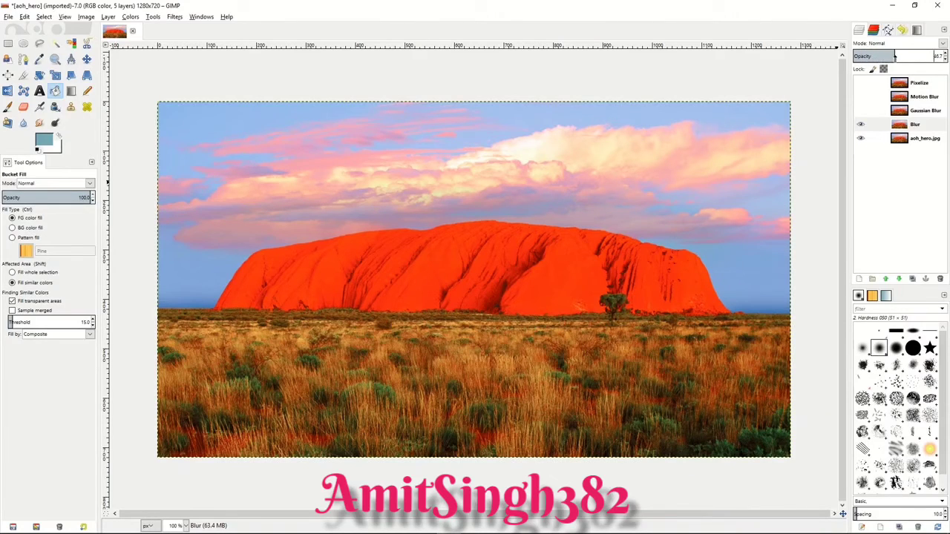
Step: Show the Gaussian Blur layer in place of the Blur layer, lower its opacity to about 56, and hide it
{"action": "left_click", "coordinate": [860, 111]}
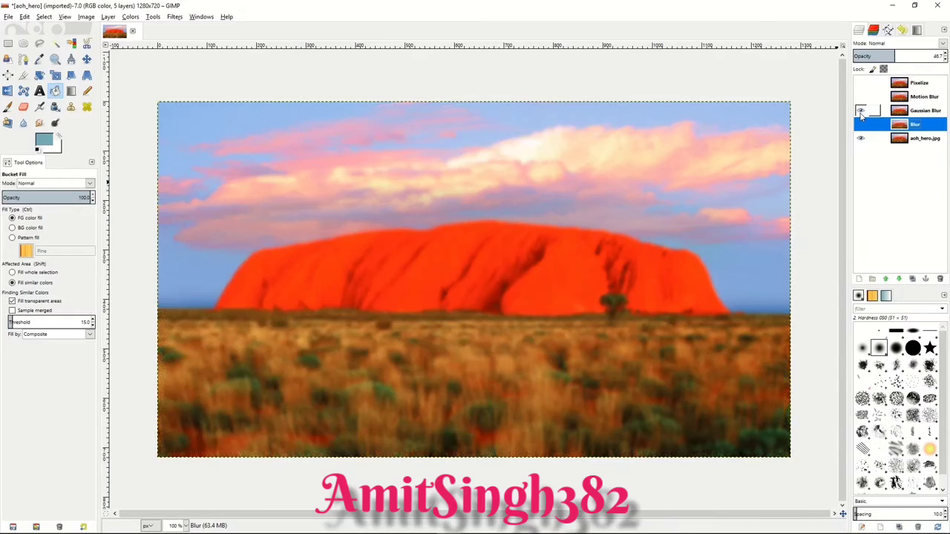
{"action": "left_click", "coordinate": [910, 113]}
{"action": "left_click_drag", "start_coordinate": [919, 53], "coordinate": [903, 51]}
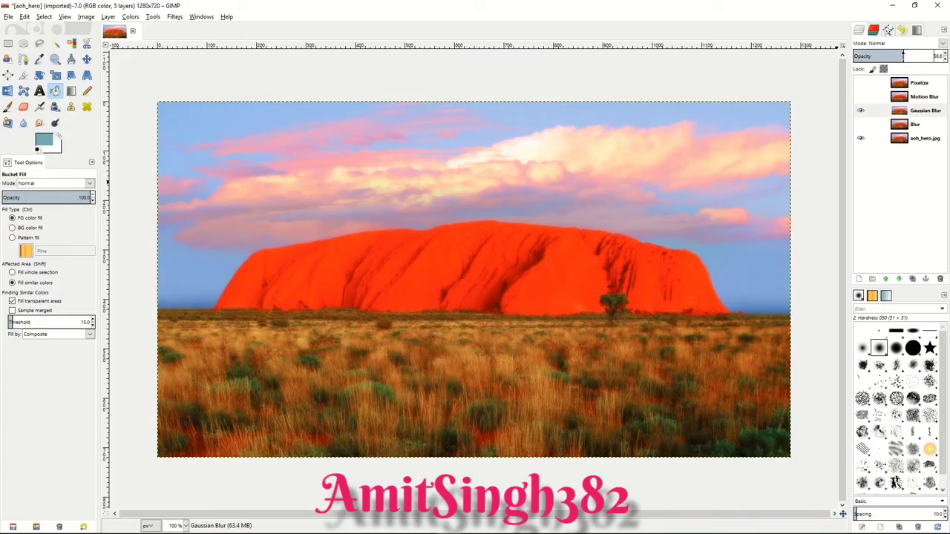
{"action": "left_click", "coordinate": [860, 110]}
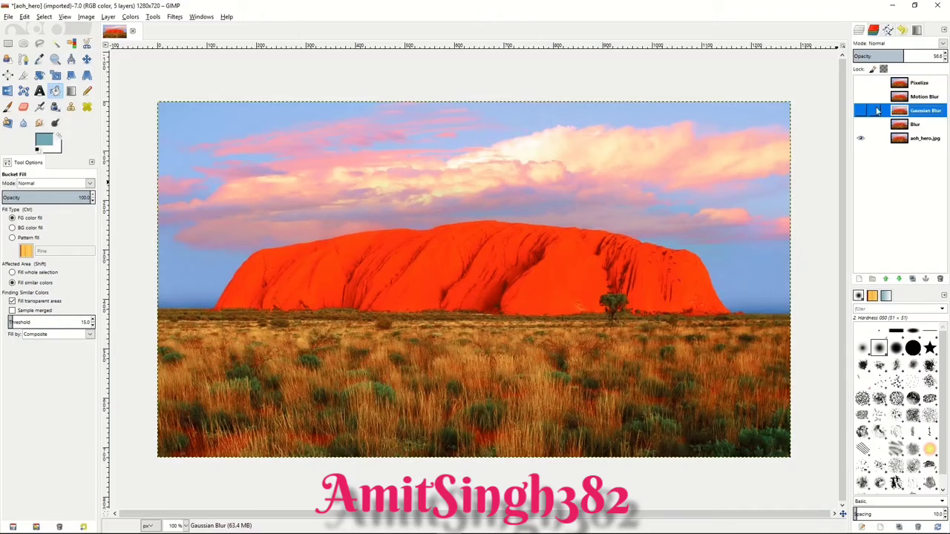
Step: Show the Motion Blur layer, lower its opacity to about 49, and hide it
{"action": "left_click", "coordinate": [860, 97]}
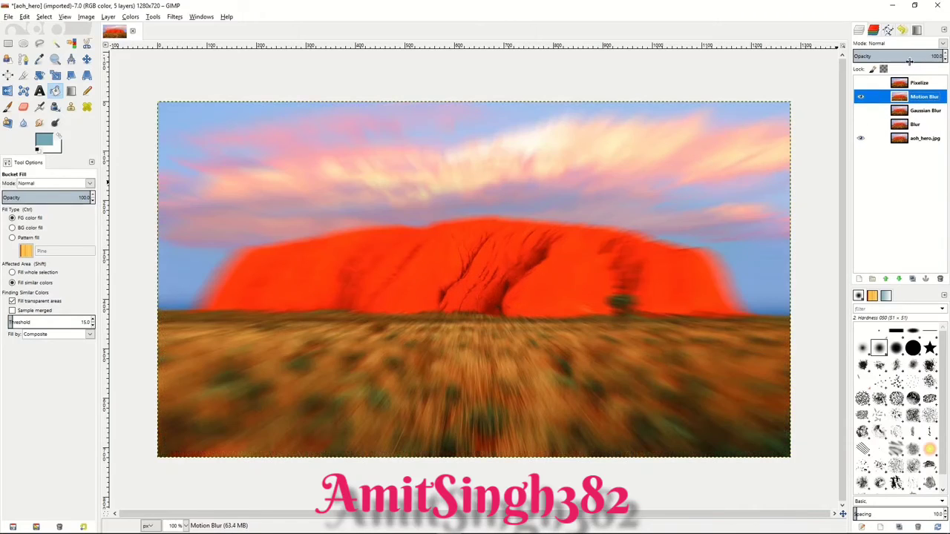
{"action": "left_click_drag", "start_coordinate": [919, 57], "coordinate": [898, 57]}
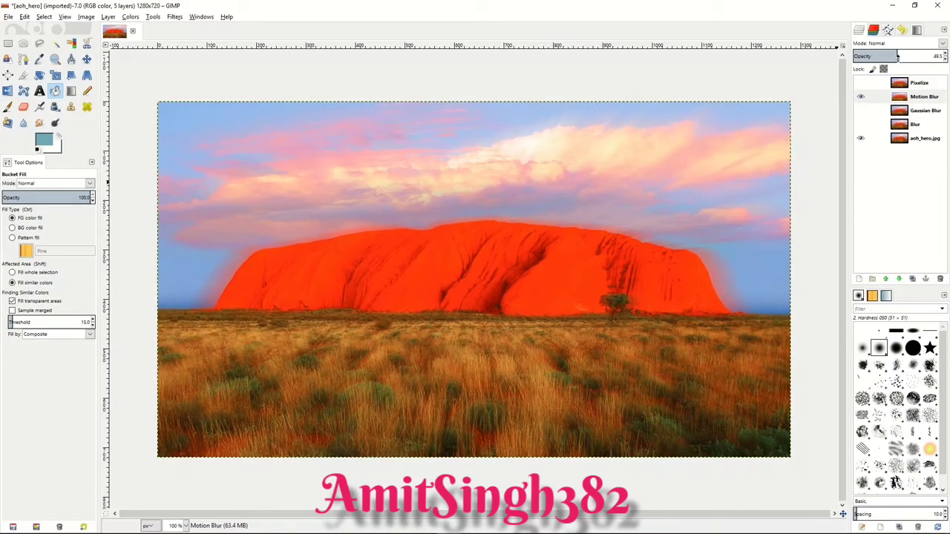
{"action": "left_click", "coordinate": [862, 95]}
Step: Show the Pixelize layer and try its opacity slider, ending at 100
{"action": "left_click", "coordinate": [873, 83]}
{"action": "left_click", "coordinate": [861, 83]}
{"action": "left_click_drag", "start_coordinate": [903, 56], "coordinate": [944, 56]}
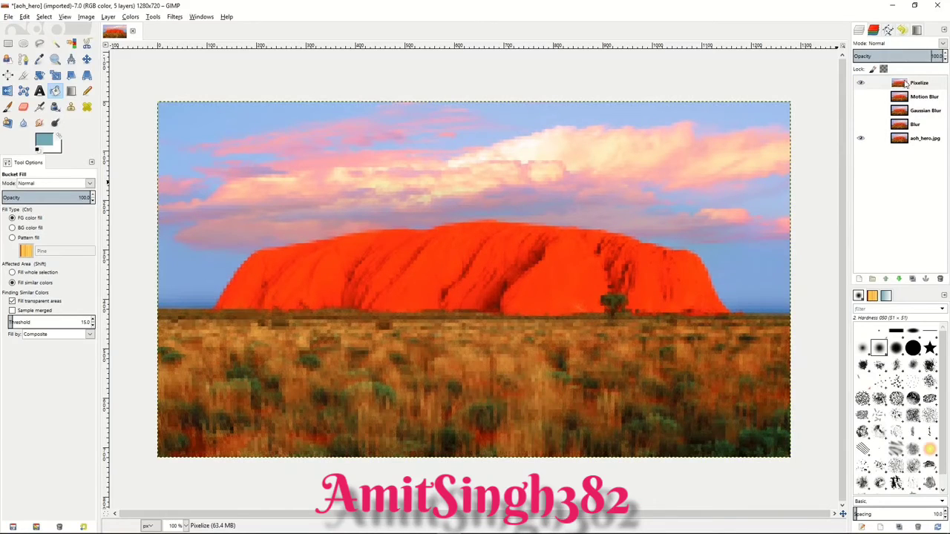
Step: Select a rectangle of about 1239 × 677 px just inside the image edges and add an inverted layer mask from it to the Pixelize layer
{"action": "left_click", "coordinate": [9, 44]}
{"action": "left_click_drag", "start_coordinate": [167, 111], "coordinate": [778, 446]}
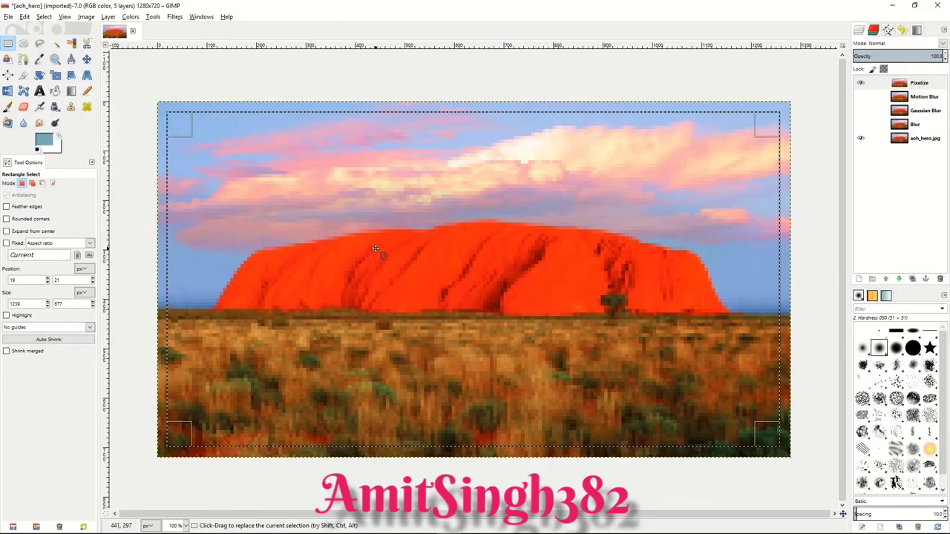
{"action": "left_click", "coordinate": [919, 84]}
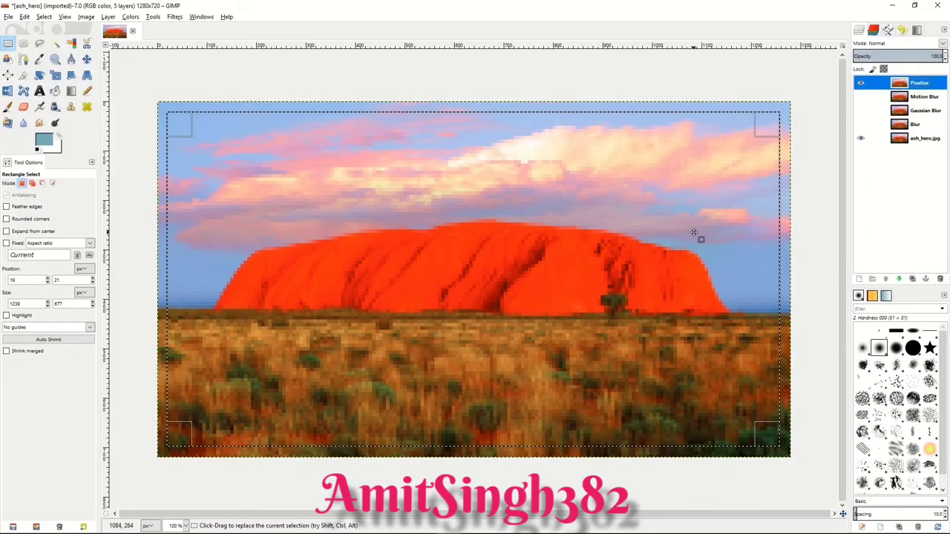
{"action": "right_click", "coordinate": [921, 87]}
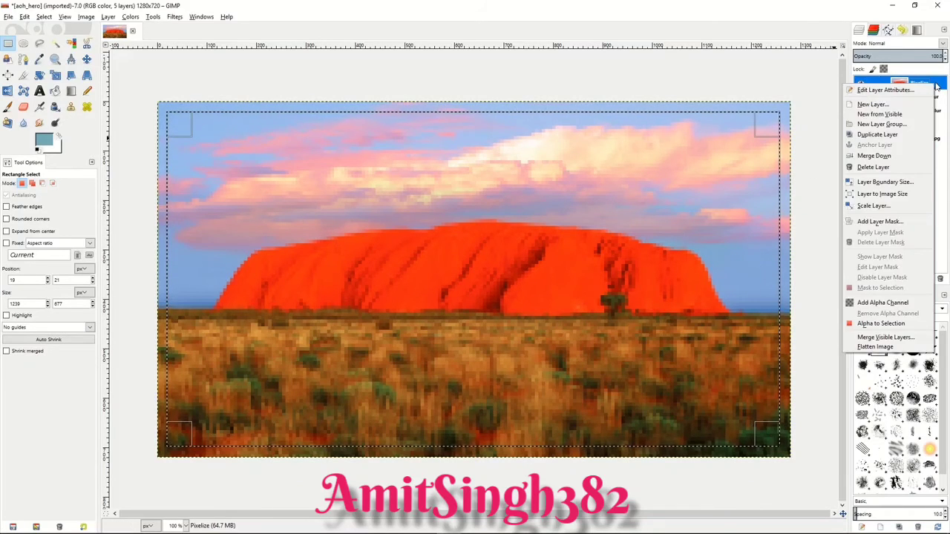
{"action": "left_click", "coordinate": [880, 221]}
{"action": "left_click", "coordinate": [820, 234]}
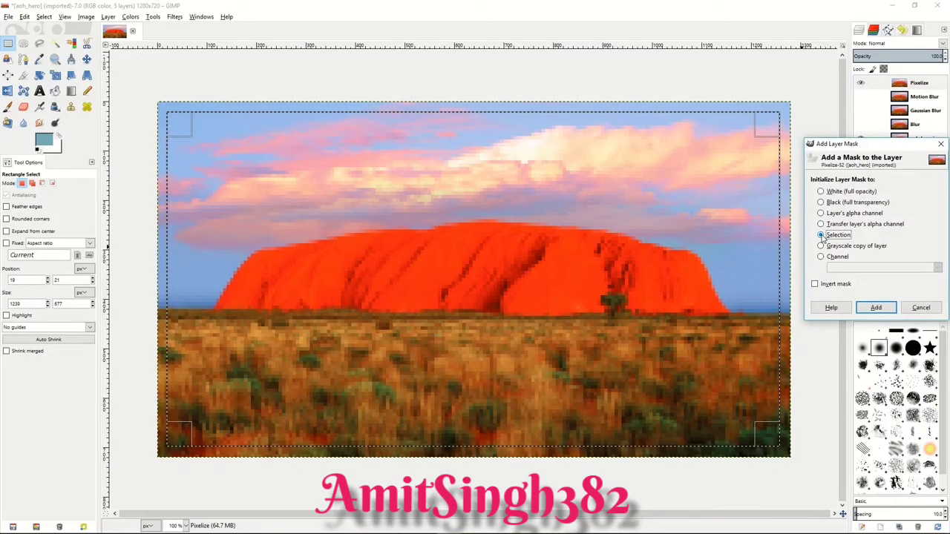
{"action": "left_click", "coordinate": [815, 283]}
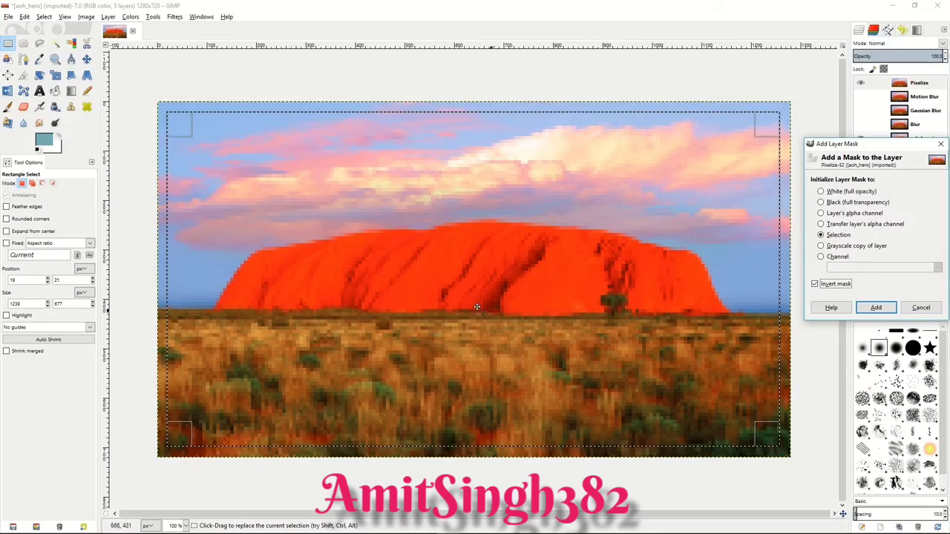
{"action": "left_click", "coordinate": [876, 308]}
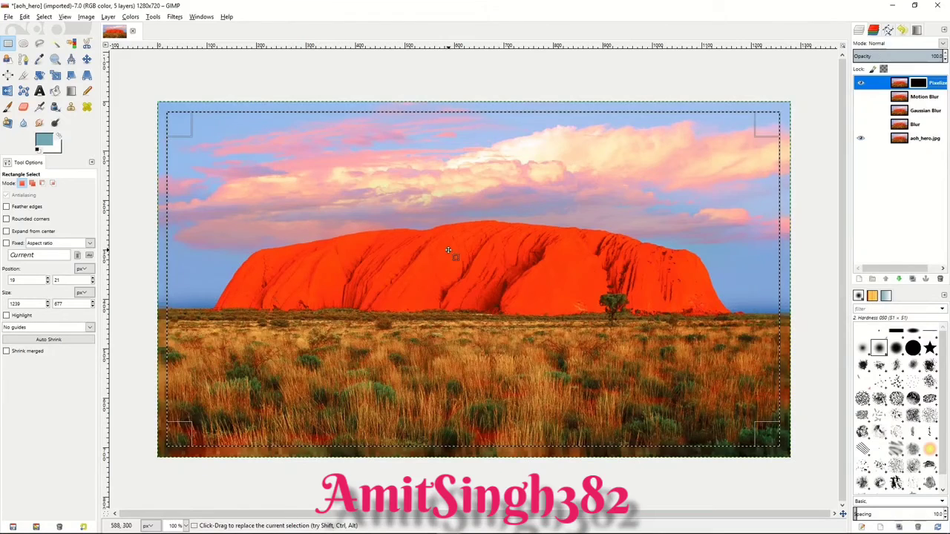
Step: Clear the rectangular selection from the masked image
{"action": "right_click", "coordinate": [414, 233]}
{"action": "mouse_move", "coordinate": [436, 262]}
{"action": "left_click", "coordinate": [508, 277]}
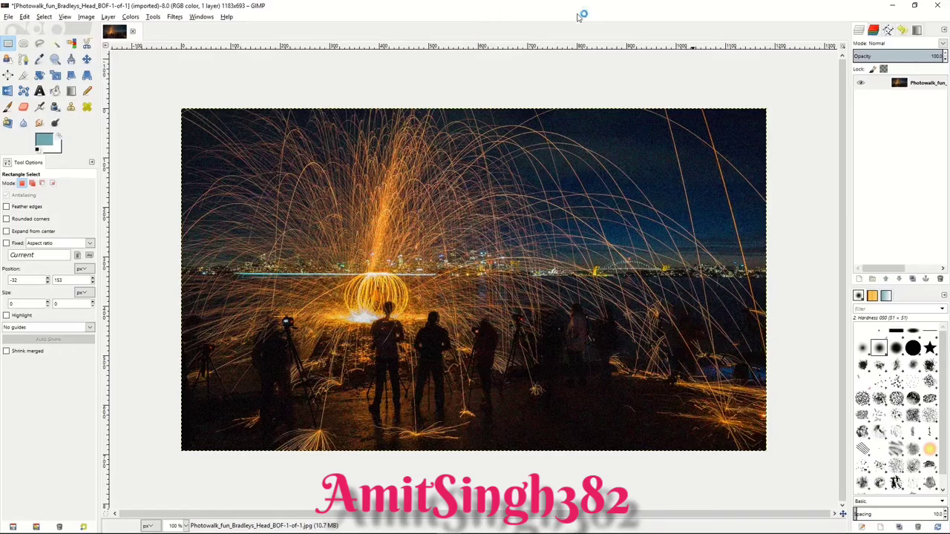
Step: Apply Selective Gaussian Blur with radius 4 and max delta 43 to a 321 × 163 px rectangle of dark ground, then clear the selection
{"action": "left_click_drag", "start_coordinate": [497, 368], "coordinate": [656, 449]}
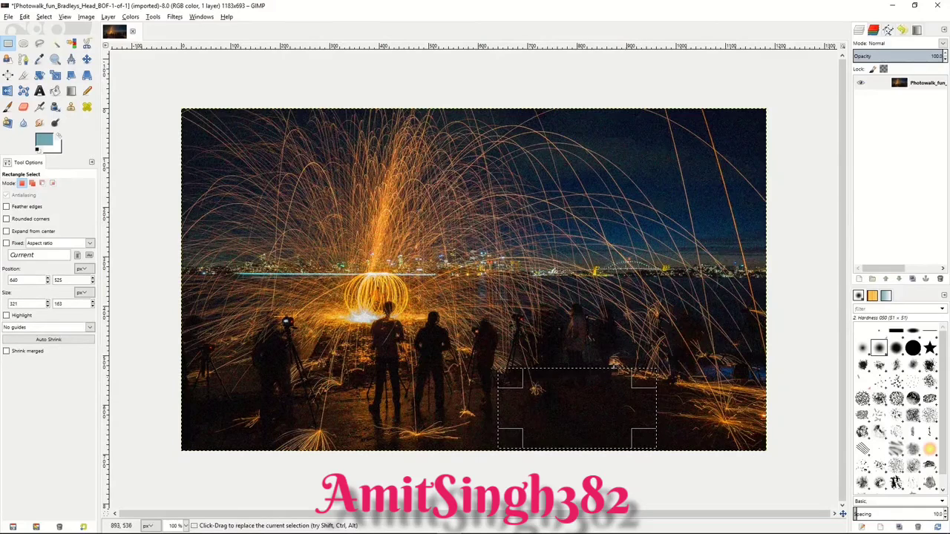
{"action": "left_click", "coordinate": [175, 17]}
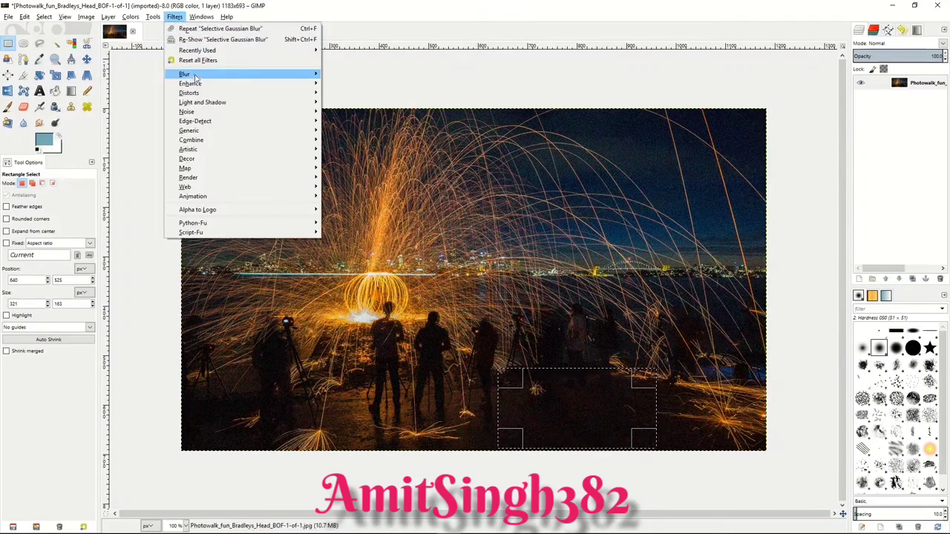
{"action": "mouse_move", "coordinate": [197, 77]}
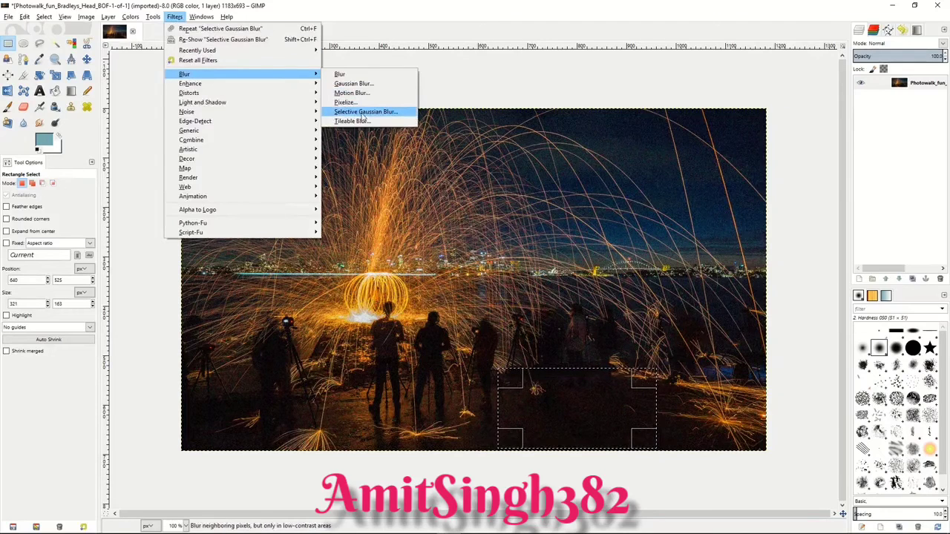
{"action": "left_click", "coordinate": [364, 112]}
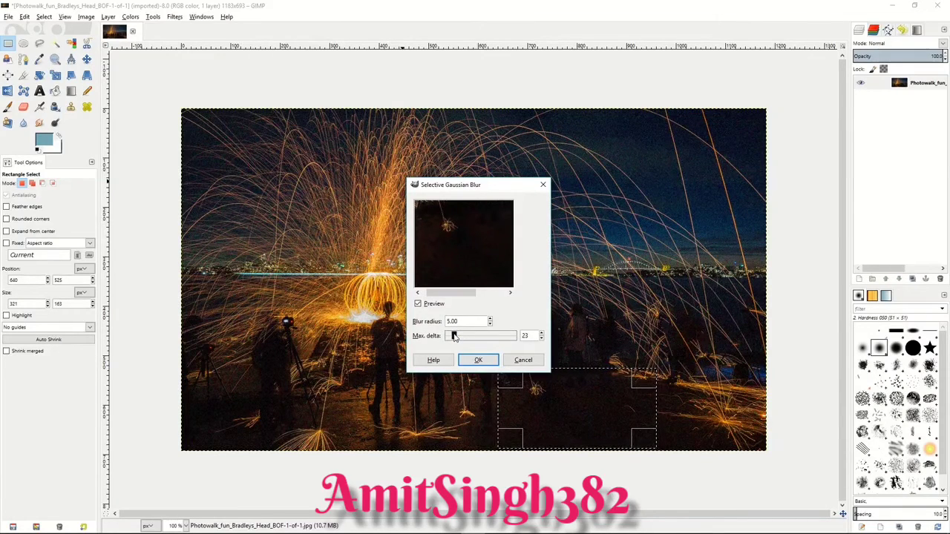
{"action": "left_click_drag", "start_coordinate": [457, 337], "coordinate": [459, 337]}
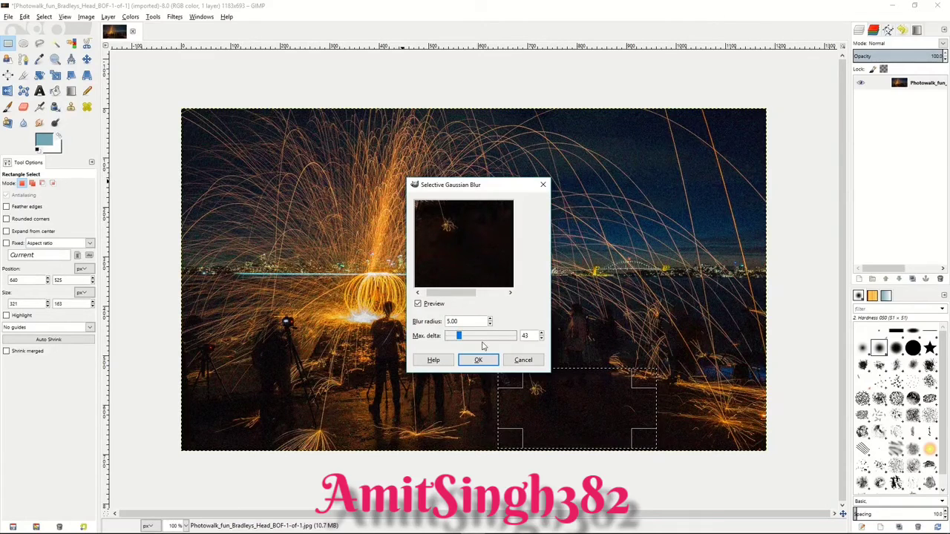
{"action": "double_click", "coordinate": [489, 325]}
{"action": "double_click", "coordinate": [490, 319]}
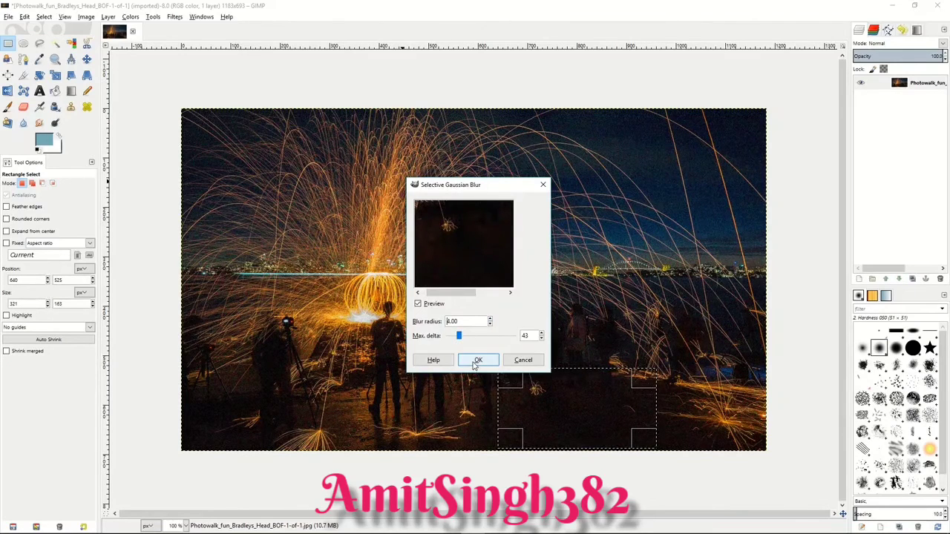
{"action": "left_click", "coordinate": [477, 361]}
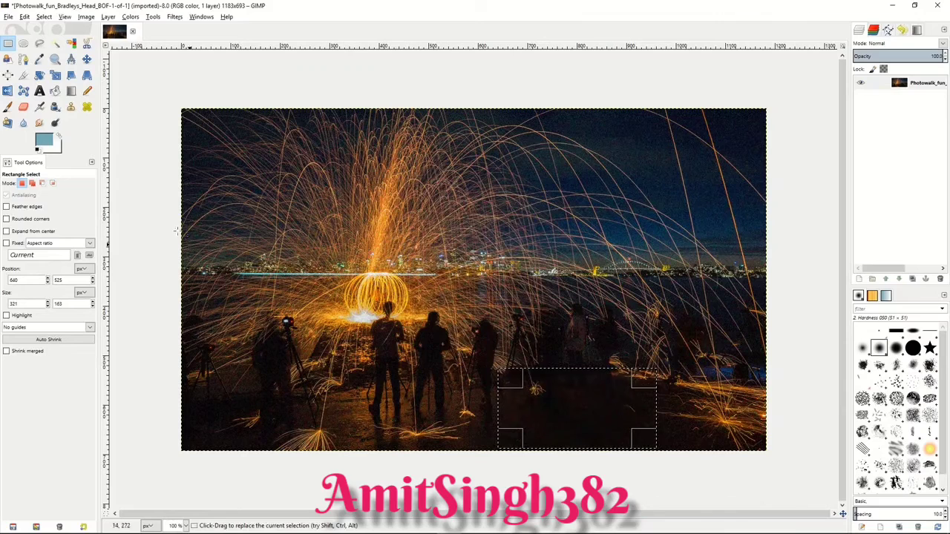
{"action": "left_click", "coordinate": [162, 209]}
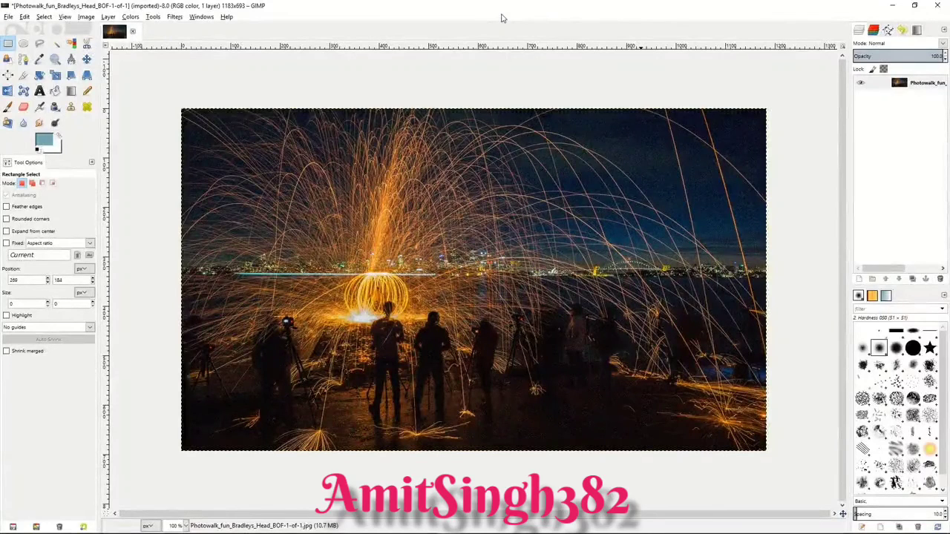
Step: Look through the options of the Clone, Heal, Perspective Clone, Blur/Sharpen, Smudge and Dodge/Burn tools
{"action": "left_click", "coordinate": [71, 108]}
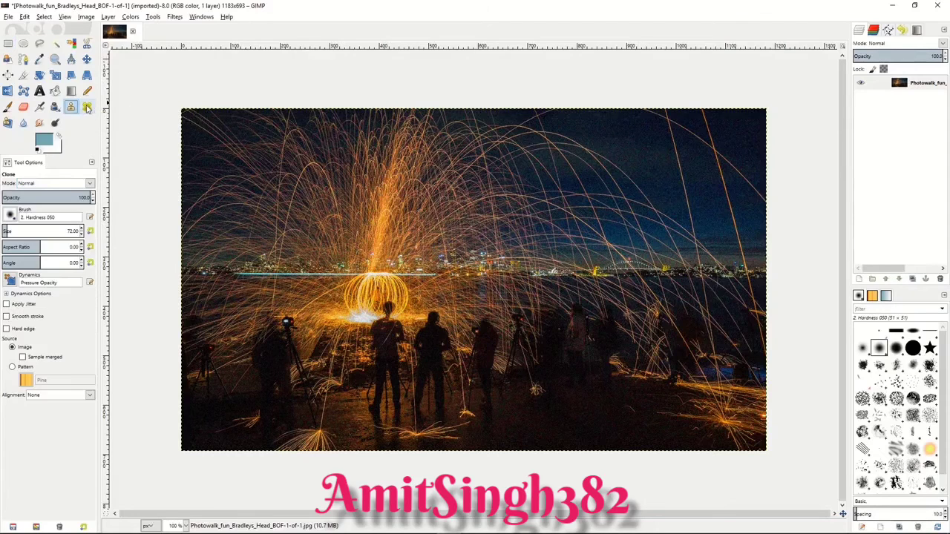
{"action": "left_click", "coordinate": [86, 107]}
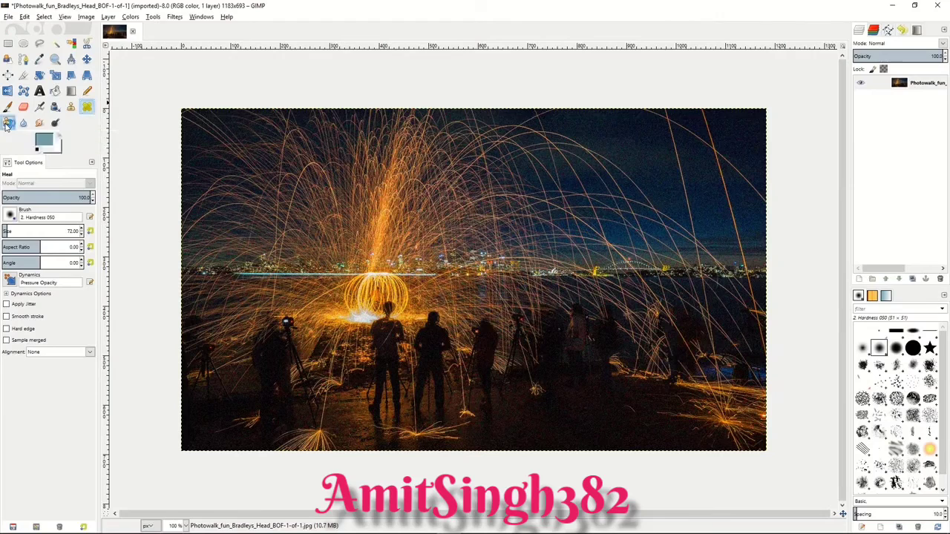
{"action": "left_click", "coordinate": [7, 124]}
{"action": "left_click", "coordinate": [23, 124]}
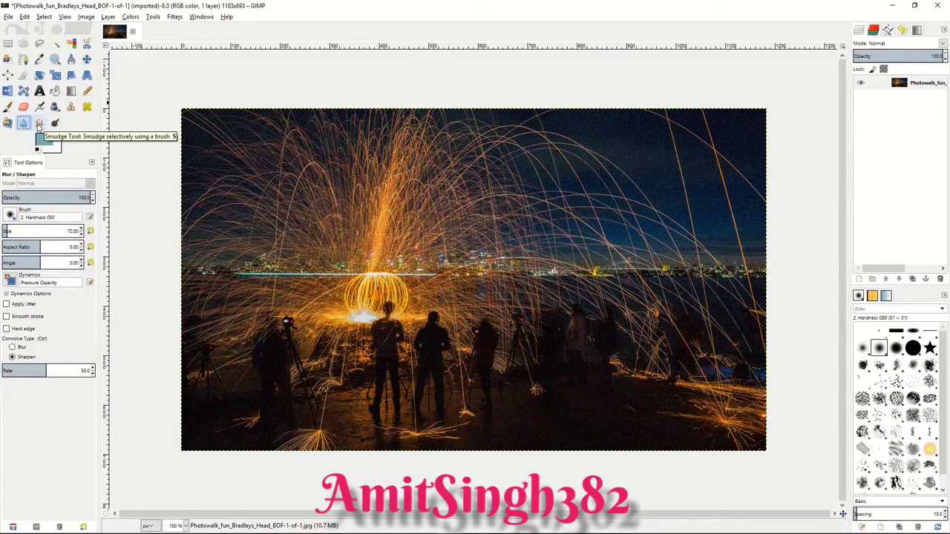
{"action": "left_click", "coordinate": [39, 125]}
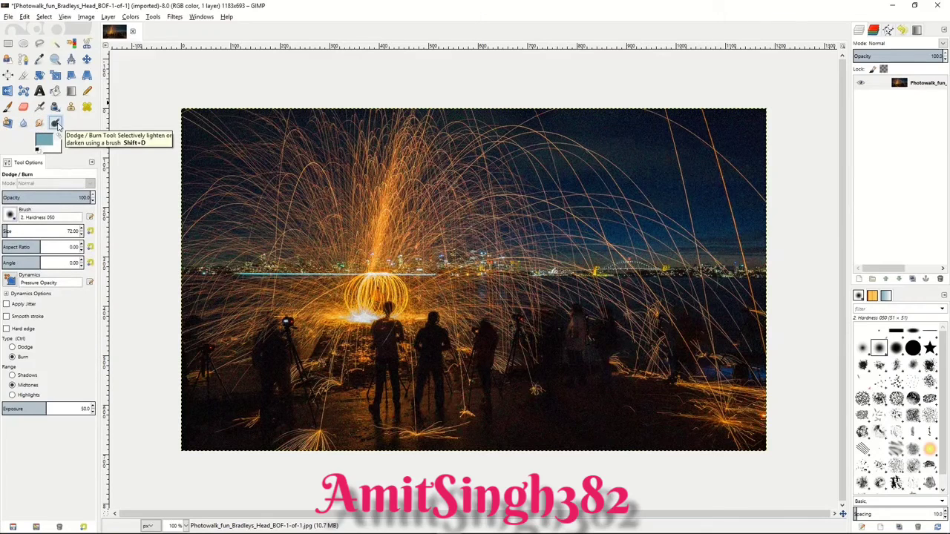
Step: Clone dark ground from below the faint standing figures over the tripod and figures right of centre in the night photo
{"action": "left_click", "coordinate": [72, 107]}
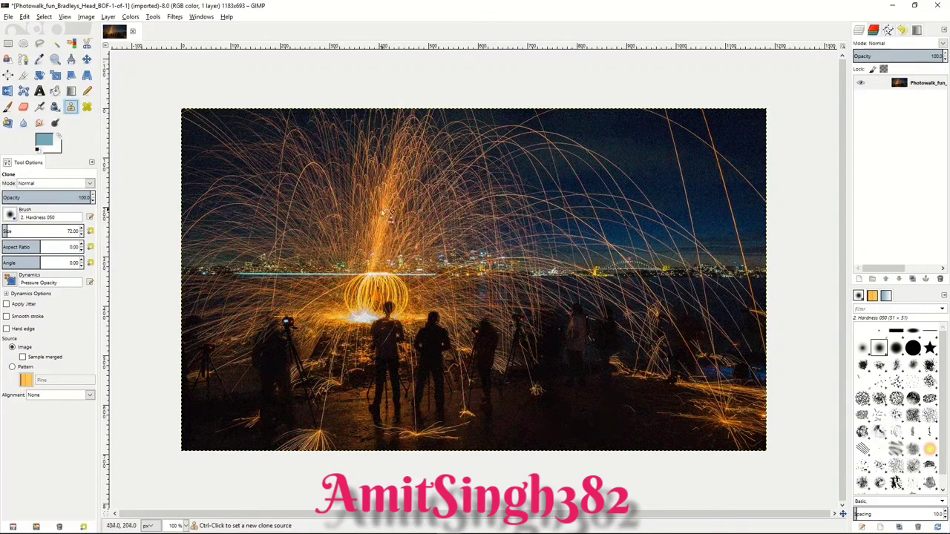
{"action": "left_click", "coordinate": [581, 382], "text": "ctrl"}
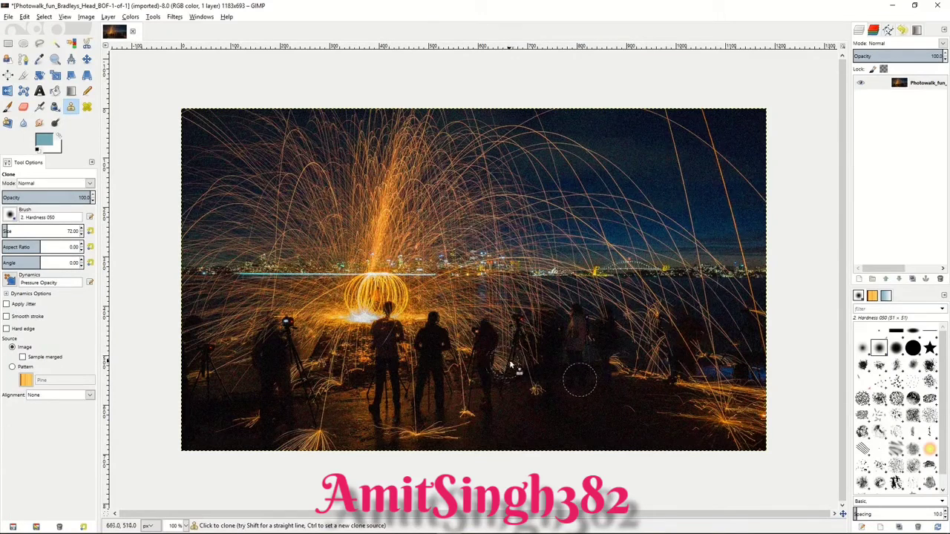
{"action": "mouse_move", "coordinate": [504, 360]}
{"action": "left_mouse_down"}
{"action": "mouse_move", "coordinate": [521, 301]}
{"action": "mouse_move", "coordinate": [519, 368]}
{"action": "mouse_move", "coordinate": [544, 303]}
{"action": "mouse_move", "coordinate": [543, 365]}
{"action": "mouse_move", "coordinate": [564, 306]}
{"action": "mouse_move", "coordinate": [579, 368]}
{"action": "mouse_move", "coordinate": [594, 297]}
{"action": "mouse_move", "coordinate": [608, 368]}
{"action": "mouse_move", "coordinate": [618, 296]}
{"action": "mouse_move", "coordinate": [627, 374]}
{"action": "mouse_move", "coordinate": [643, 304]}
{"action": "mouse_move", "coordinate": [649, 371]}
{"action": "left_mouse_up"}
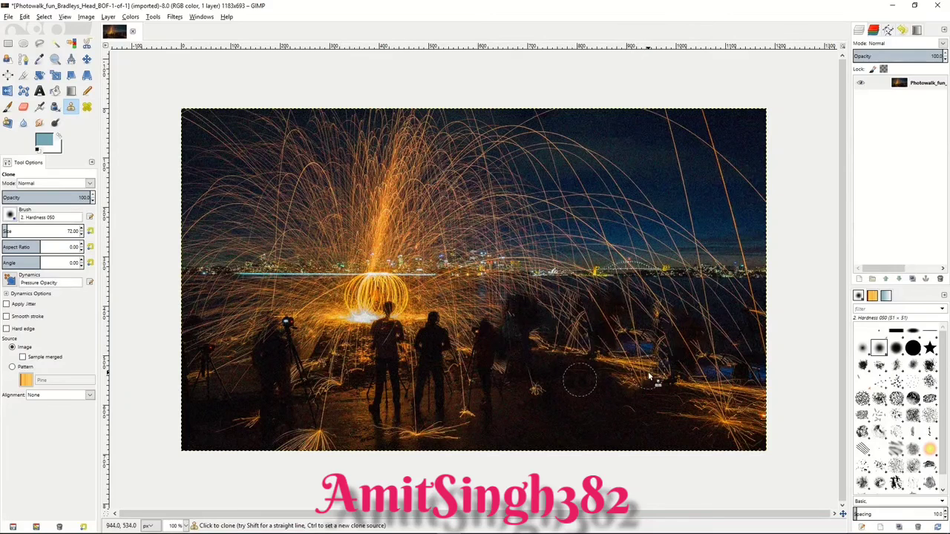
Step: Heal spots in the sky and light trails above the skyline, using a source beside the group of silhouettes
{"action": "left_click", "coordinate": [86, 108]}
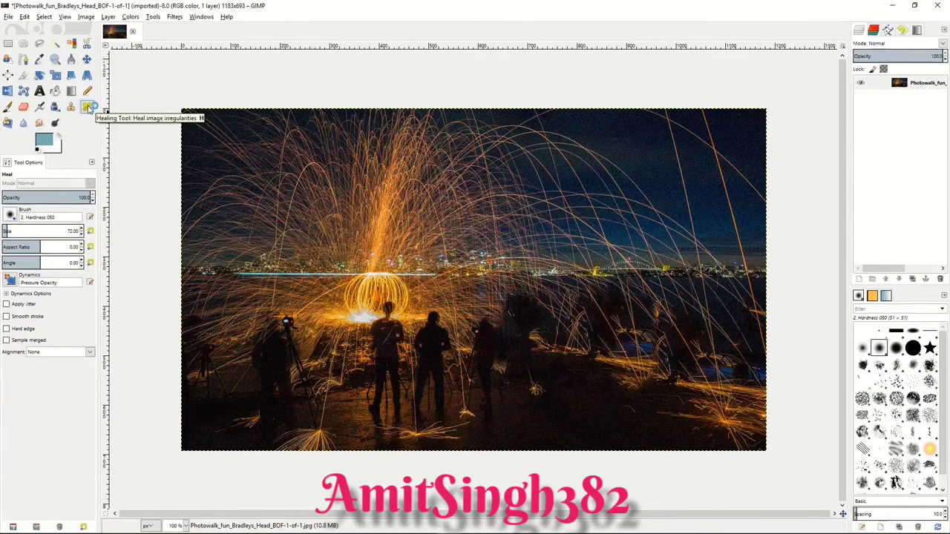
{"action": "left_click", "coordinate": [494, 368], "text": "ctrl"}
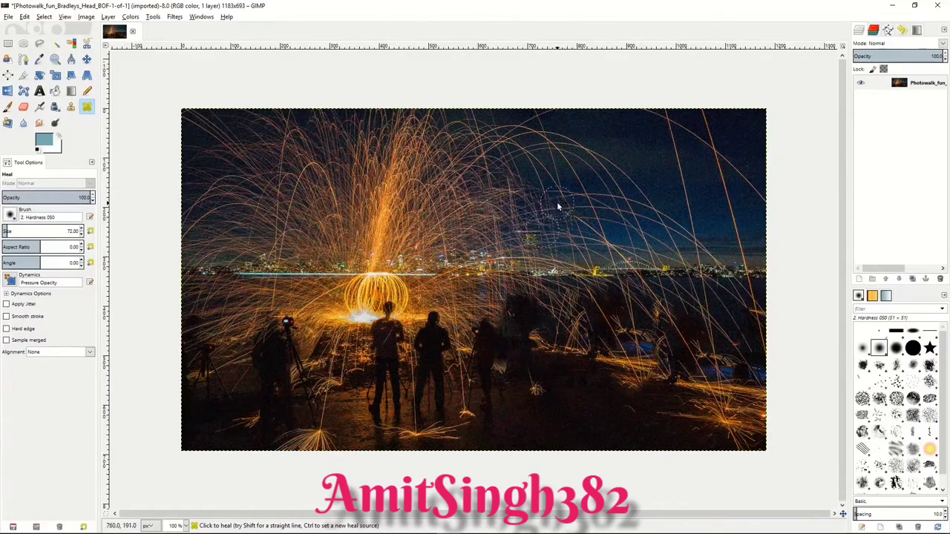
{"action": "left_click", "coordinate": [609, 235]}
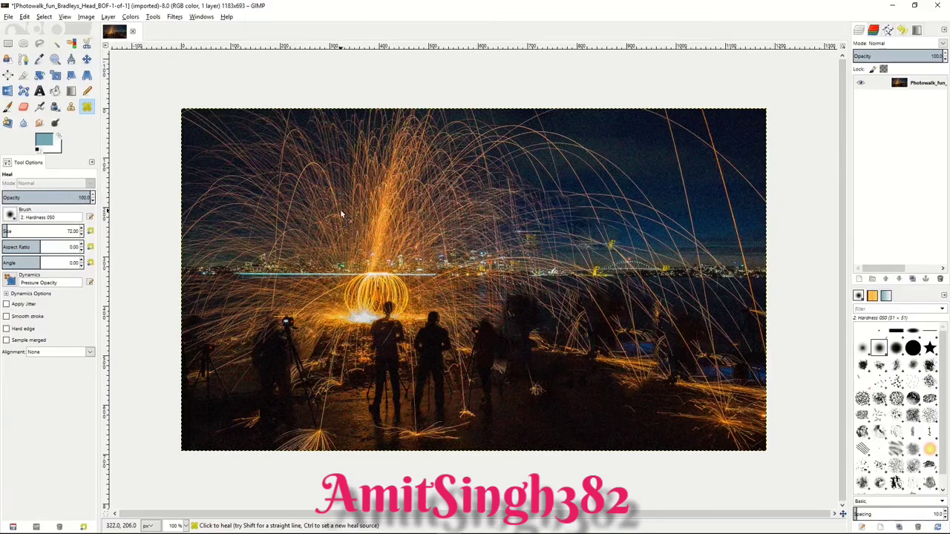
Step: Pull the perspective frame's upper-left corner inward and perspective-clone the spark-filled sky from that corner over the photo's lower-right area
{"action": "left_click", "coordinate": [9, 124]}
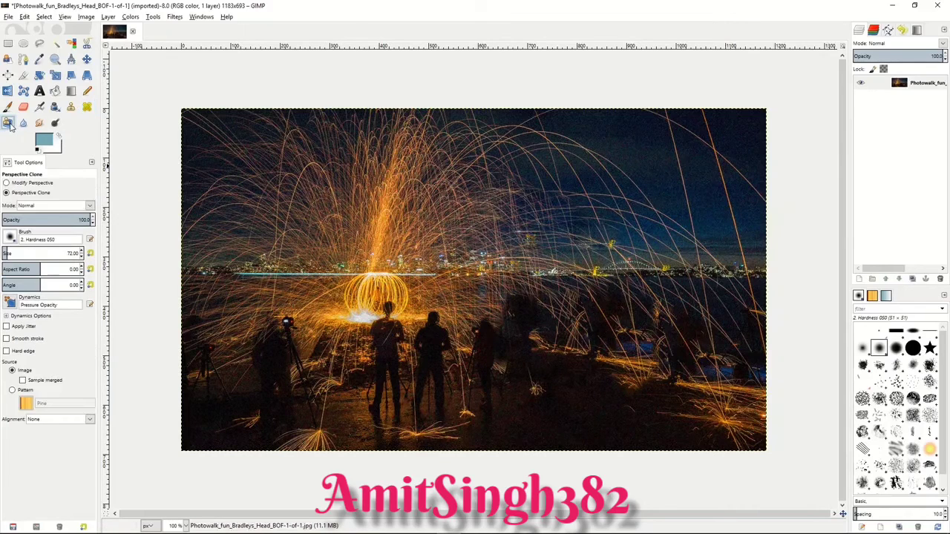
{"action": "left_click", "coordinate": [6, 183]}
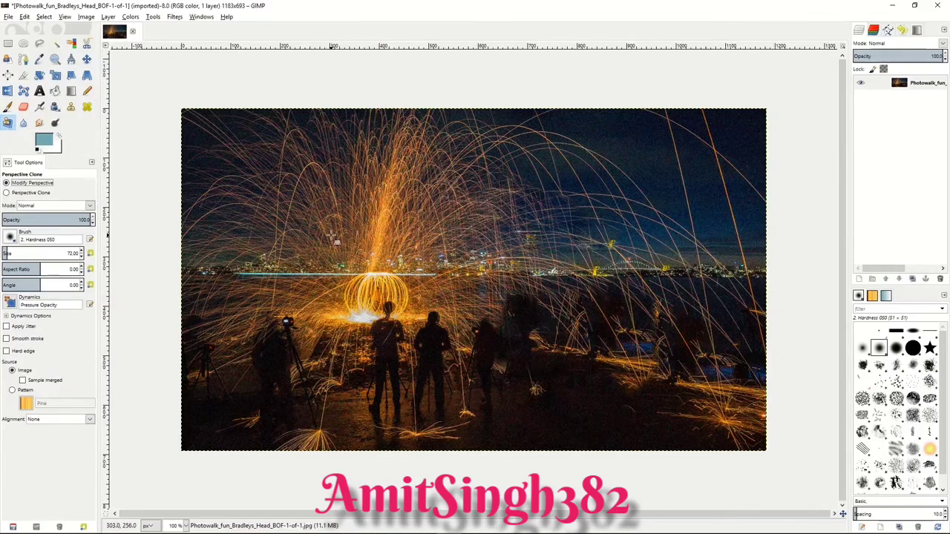
{"action": "left_click_drag", "start_coordinate": [335, 219], "coordinate": [396, 265]}
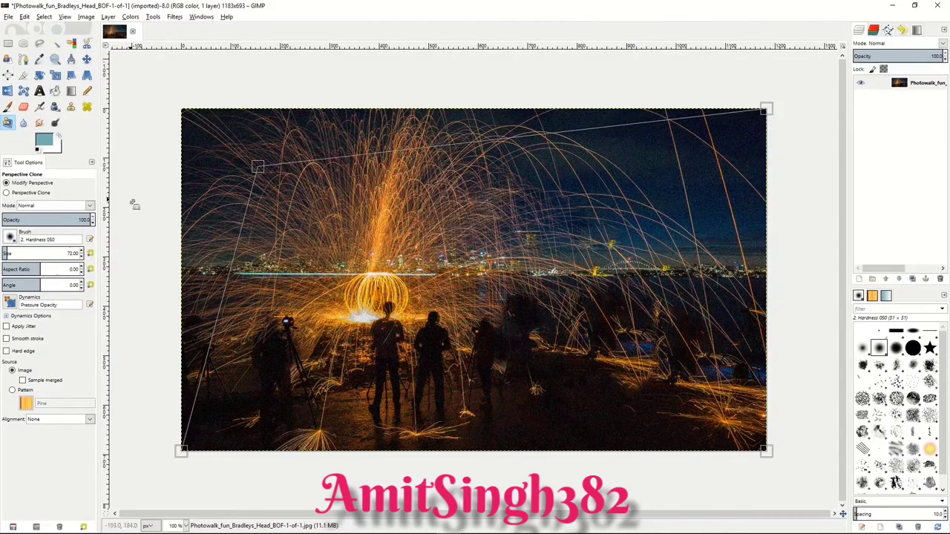
{"action": "left_click", "coordinate": [7, 193]}
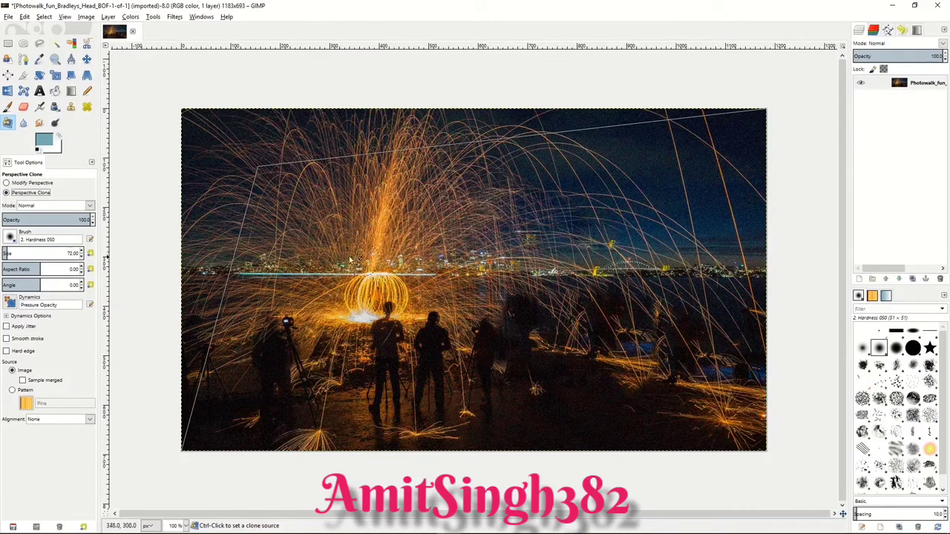
{"action": "left_click", "coordinate": [262, 175], "text": "ctrl"}
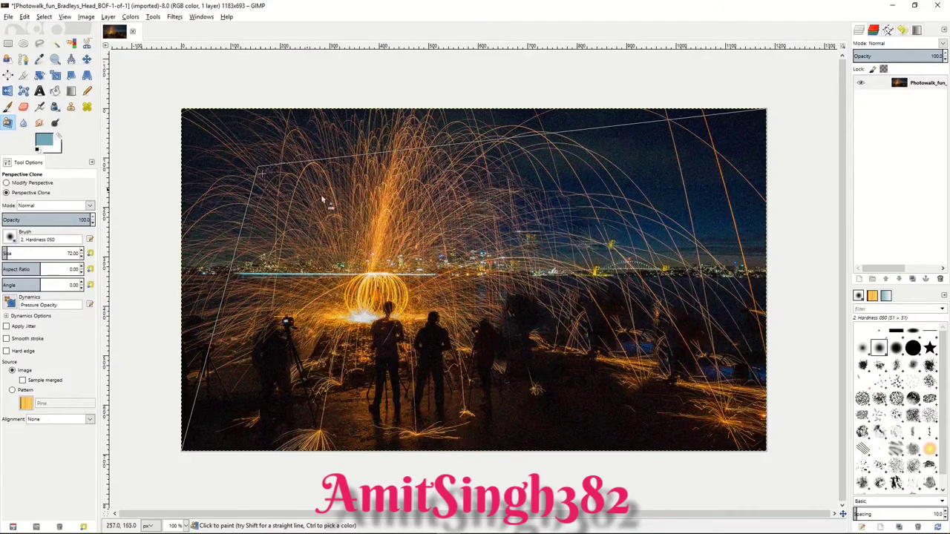
{"action": "mouse_move", "coordinate": [631, 358]}
{"action": "left_mouse_down"}
{"action": "mouse_move", "coordinate": [721, 367]}
{"action": "mouse_move", "coordinate": [674, 384]}
{"action": "mouse_move", "coordinate": [697, 342]}
{"action": "mouse_move", "coordinate": [671, 385]}
{"action": "mouse_move", "coordinate": [648, 328]}
{"action": "mouse_move", "coordinate": [659, 370]}
{"action": "mouse_move", "coordinate": [673, 325]}
{"action": "mouse_move", "coordinate": [658, 379]}
{"action": "mouse_move", "coordinate": [631, 306]}
{"action": "mouse_move", "coordinate": [654, 403]}
{"action": "mouse_move", "coordinate": [619, 343]}
{"action": "mouse_move", "coordinate": [635, 362]}
{"action": "mouse_move", "coordinate": [638, 410]}
{"action": "mouse_move", "coordinate": [618, 313]}
{"action": "mouse_move", "coordinate": [633, 401]}
{"action": "mouse_move", "coordinate": [606, 333]}
{"action": "mouse_move", "coordinate": [657, 432]}
{"action": "mouse_move", "coordinate": [644, 350]}
{"action": "mouse_move", "coordinate": [699, 432]}
{"action": "mouse_move", "coordinate": [692, 376]}
{"action": "mouse_move", "coordinate": [754, 426]}
{"action": "mouse_move", "coordinate": [749, 369]}
{"action": "mouse_move", "coordinate": [752, 409]}
{"action": "mouse_move", "coordinate": [736, 396]}
{"action": "mouse_move", "coordinate": [714, 336]}
{"action": "mouse_move", "coordinate": [706, 365]}
{"action": "mouse_move", "coordinate": [717, 401]}
{"action": "mouse_move", "coordinate": [673, 440]}
{"action": "mouse_move", "coordinate": [740, 447]}
{"action": "mouse_move", "coordinate": [626, 419]}
{"action": "mouse_move", "coordinate": [630, 406]}
{"action": "mouse_move", "coordinate": [656, 440]}
{"action": "mouse_move", "coordinate": [591, 343]}
{"action": "mouse_move", "coordinate": [645, 440]}
{"action": "mouse_move", "coordinate": [599, 341]}
{"action": "mouse_move", "coordinate": [727, 324]}
{"action": "mouse_move", "coordinate": [611, 328]}
{"action": "mouse_move", "coordinate": [725, 316]}
{"action": "mouse_move", "coordinate": [573, 307]}
{"action": "mouse_move", "coordinate": [762, 314]}
{"action": "mouse_move", "coordinate": [762, 359]}
{"action": "mouse_move", "coordinate": [739, 291]}
{"action": "mouse_move", "coordinate": [751, 373]}
{"action": "mouse_move", "coordinate": [613, 291]}
{"action": "left_mouse_up"}
Step: Blur the bright central column of sparks with the Blur/Sharpen brush set to Blur
{"action": "left_click", "coordinate": [23, 122]}
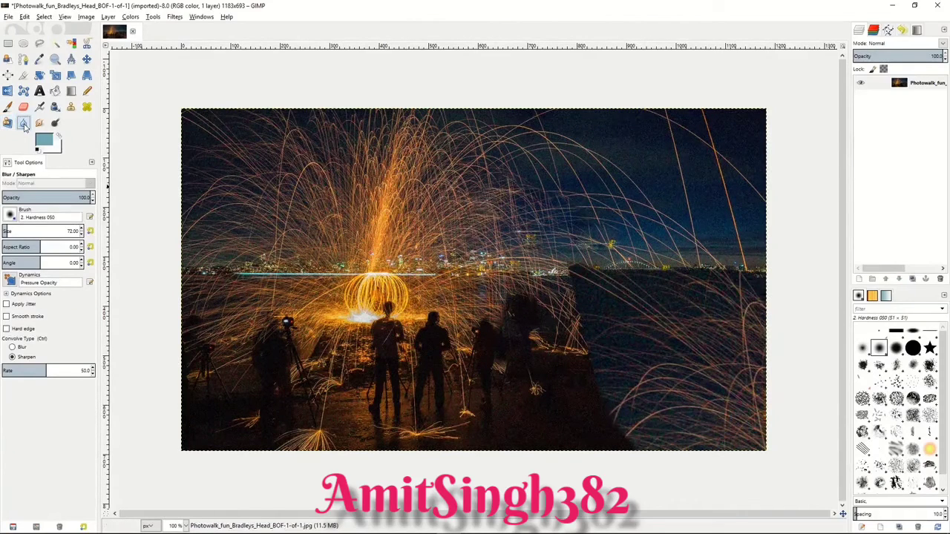
{"action": "left_click", "coordinate": [18, 347]}
{"action": "mouse_move", "coordinate": [373, 245]}
{"action": "left_mouse_down"}
{"action": "mouse_move", "coordinate": [386, 233]}
{"action": "mouse_move", "coordinate": [381, 268]}
{"action": "mouse_move", "coordinate": [373, 251]}
{"action": "mouse_move", "coordinate": [398, 149]}
{"action": "mouse_move", "coordinate": [389, 210]}
{"action": "mouse_move", "coordinate": [423, 164]}
{"action": "mouse_move", "coordinate": [376, 149]}
{"action": "left_mouse_up"}
{"action": "mouse_move", "coordinate": [379, 218]}
{"action": "left_mouse_down"}
{"action": "mouse_move", "coordinate": [406, 262]}
{"action": "mouse_move", "coordinate": [405, 201]}
{"action": "mouse_move", "coordinate": [382, 268]}
{"action": "left_mouse_up"}
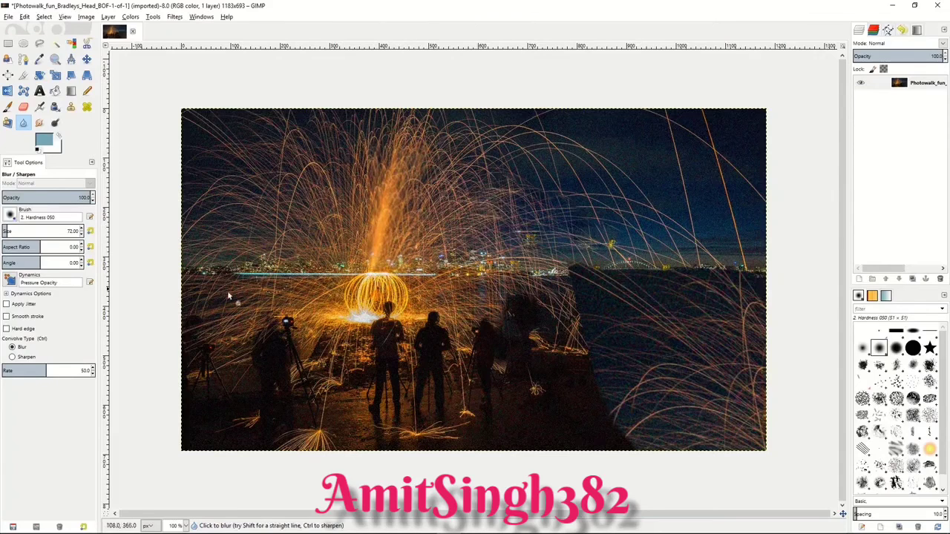
Step: Set the Blur/Sharpen brush to Sharpen with a rate of 78.8
{"action": "left_click", "coordinate": [13, 357]}
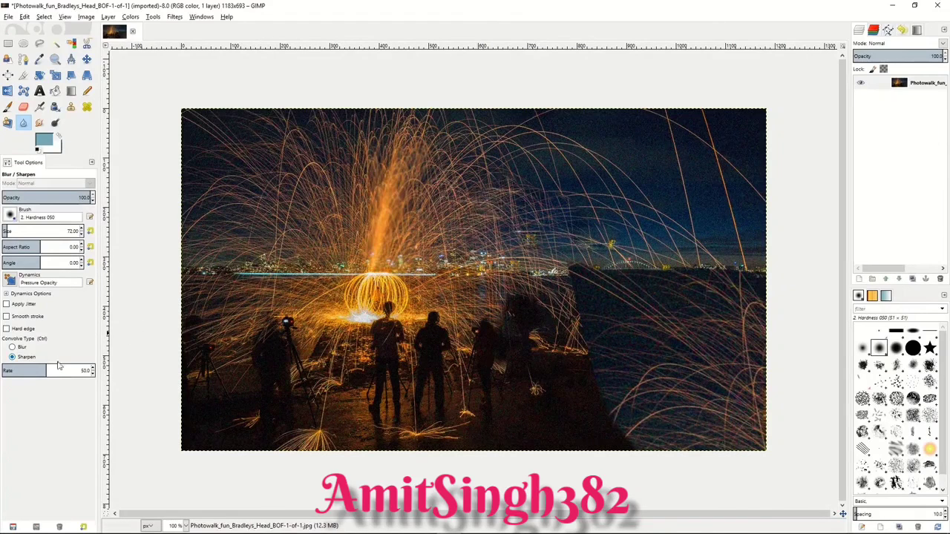
{"action": "left_click_drag", "start_coordinate": [47, 369], "coordinate": [74, 370]}
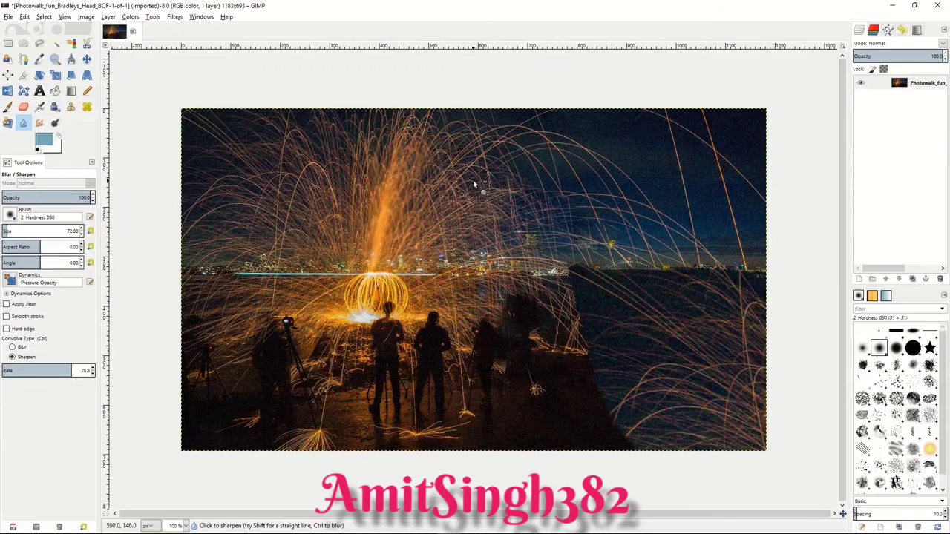
Step: Smudge the light trails in the sky to the right of the spark column with the Smudge tool
{"action": "left_click", "coordinate": [39, 123]}
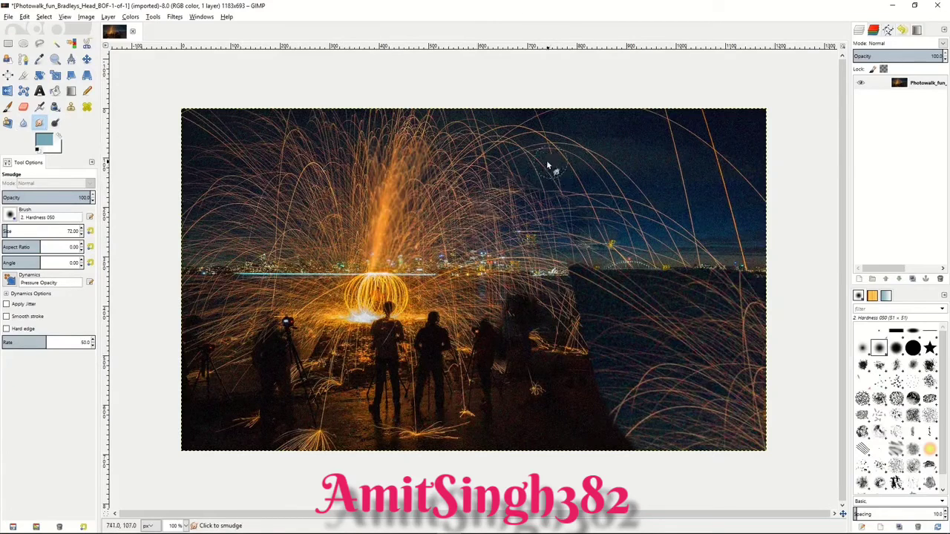
{"action": "left_click_drag", "start_coordinate": [568, 178], "coordinate": [551, 191]}
{"action": "mouse_move", "coordinate": [472, 163]}
{"action": "left_mouse_down"}
{"action": "mouse_move", "coordinate": [514, 204]}
{"action": "mouse_move", "coordinate": [491, 199]}
{"action": "mouse_move", "coordinate": [525, 206]}
{"action": "left_mouse_up"}
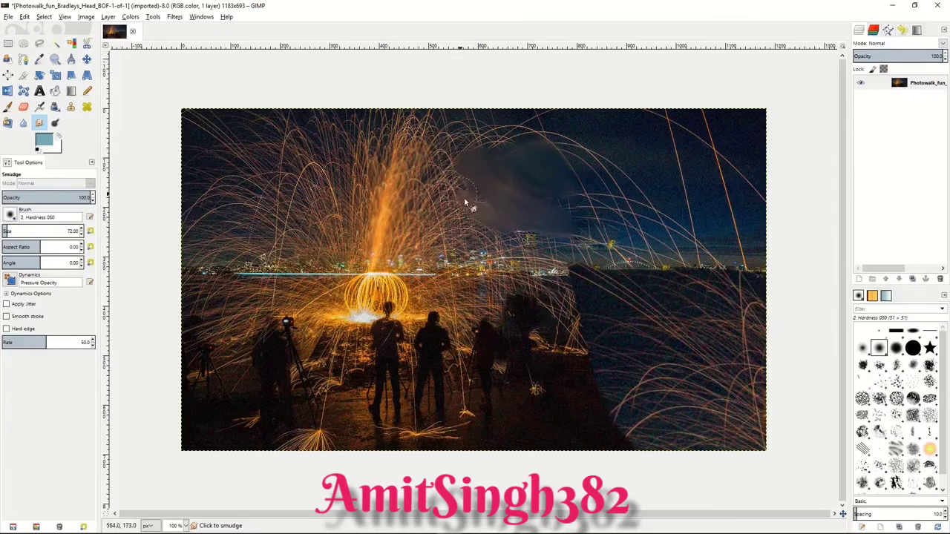
Step: Dodge the midtones around the glowing orb and along the city skyline at exposure 50
{"action": "left_click", "coordinate": [55, 124]}
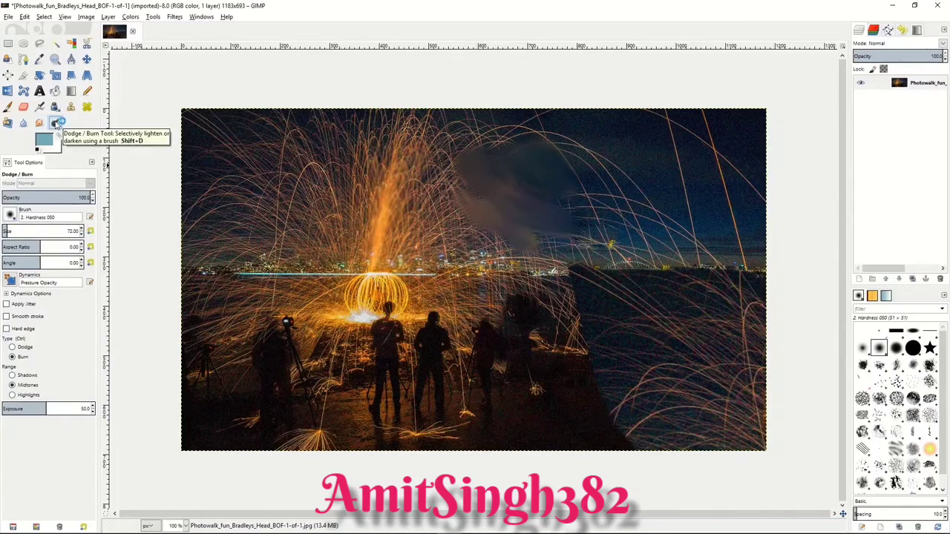
{"action": "left_click", "coordinate": [12, 357]}
{"action": "left_click", "coordinate": [14, 347]}
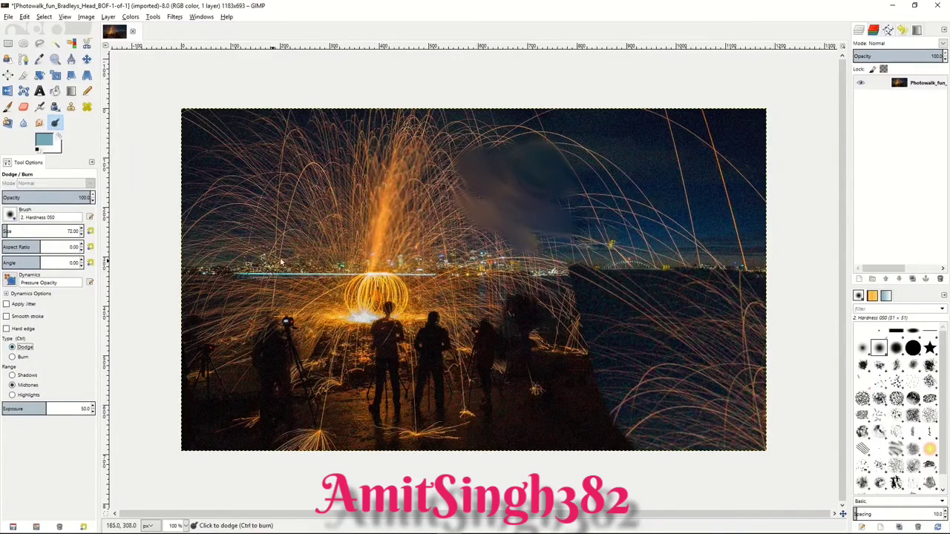
{"action": "mouse_move", "coordinate": [371, 295]}
{"action": "left_mouse_down"}
{"action": "mouse_move", "coordinate": [389, 297]}
{"action": "mouse_move", "coordinate": [319, 301]}
{"action": "mouse_move", "coordinate": [423, 308]}
{"action": "mouse_move", "coordinate": [299, 263]}
{"action": "mouse_move", "coordinate": [453, 267]}
{"action": "left_mouse_up"}
{"action": "mouse_move", "coordinate": [319, 276]}
{"action": "left_mouse_down"}
{"action": "mouse_move", "coordinate": [331, 241]}
{"action": "mouse_move", "coordinate": [431, 254]}
{"action": "mouse_move", "coordinate": [445, 271]}
{"action": "mouse_move", "coordinate": [445, 245]}
{"action": "mouse_move", "coordinate": [295, 206]}
{"action": "mouse_move", "coordinate": [330, 217]}
{"action": "mouse_move", "coordinate": [316, 190]}
{"action": "mouse_move", "coordinate": [349, 144]}
{"action": "mouse_move", "coordinate": [308, 167]}
{"action": "mouse_move", "coordinate": [320, 184]}
{"action": "mouse_move", "coordinate": [357, 145]}
{"action": "mouse_move", "coordinate": [424, 121]}
{"action": "mouse_move", "coordinate": [438, 227]}
{"action": "mouse_move", "coordinate": [455, 227]}
{"action": "mouse_move", "coordinate": [481, 260]}
{"action": "left_mouse_up"}
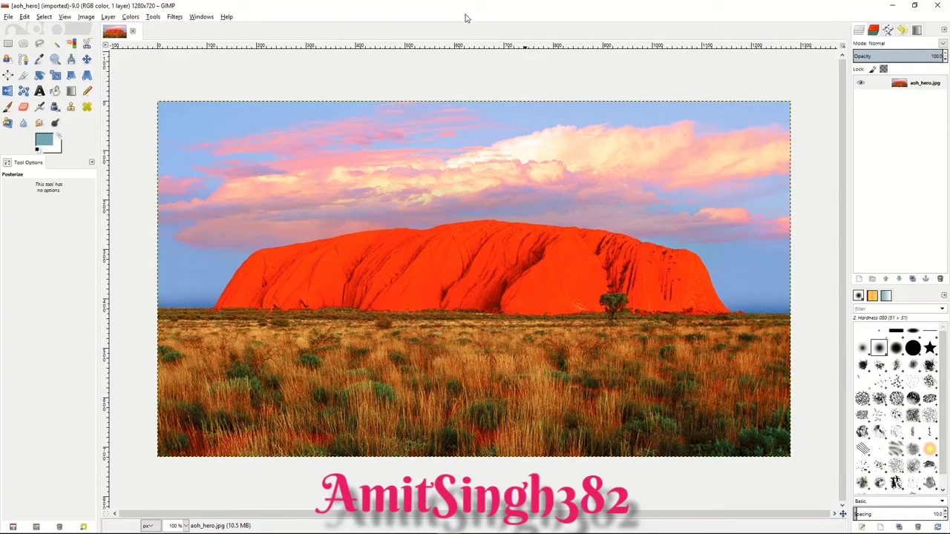
Step: Set the midtones in the desert rock photo's Color Balance to red 30, green 27 and blue -35
{"action": "left_click", "coordinate": [131, 16]}
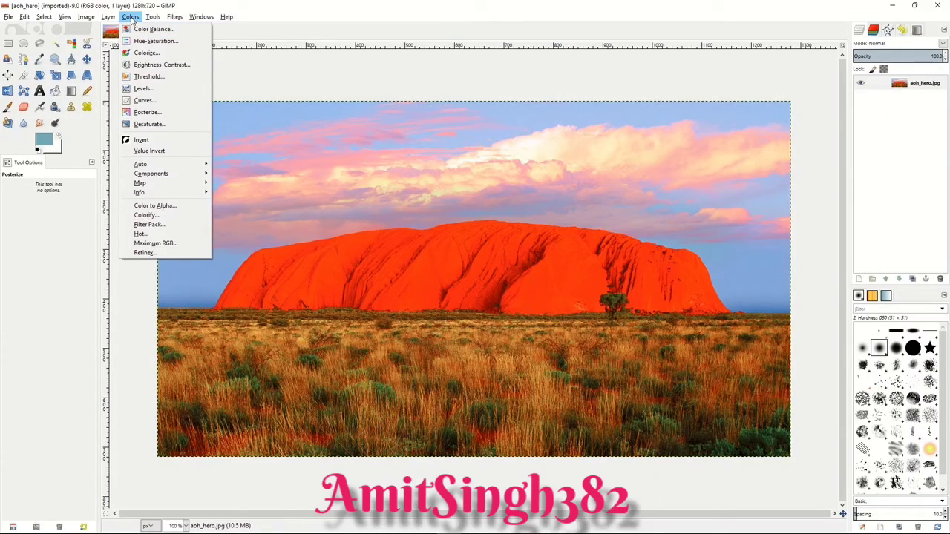
{"action": "left_click", "coordinate": [138, 29]}
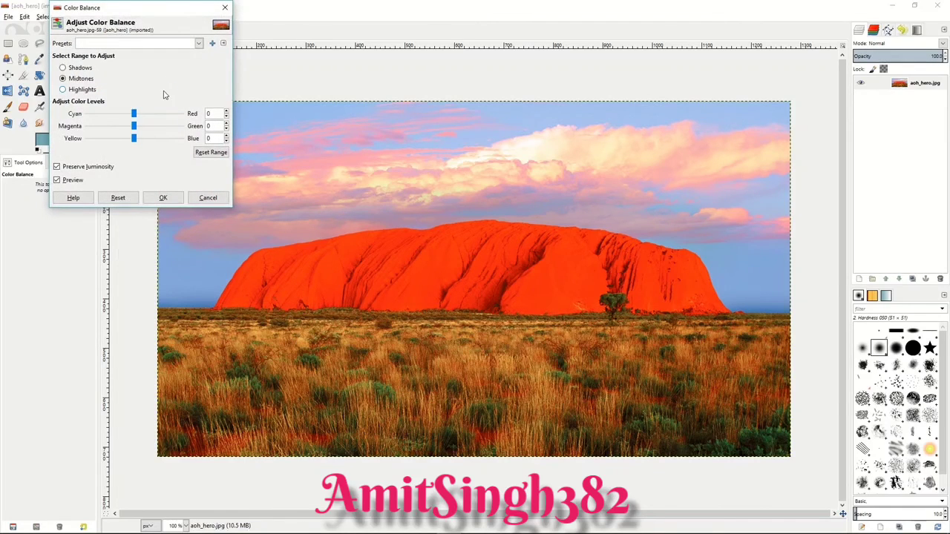
{"action": "left_click_drag", "start_coordinate": [134, 114], "coordinate": [117, 139]}
{"action": "left_click", "coordinate": [164, 197]}
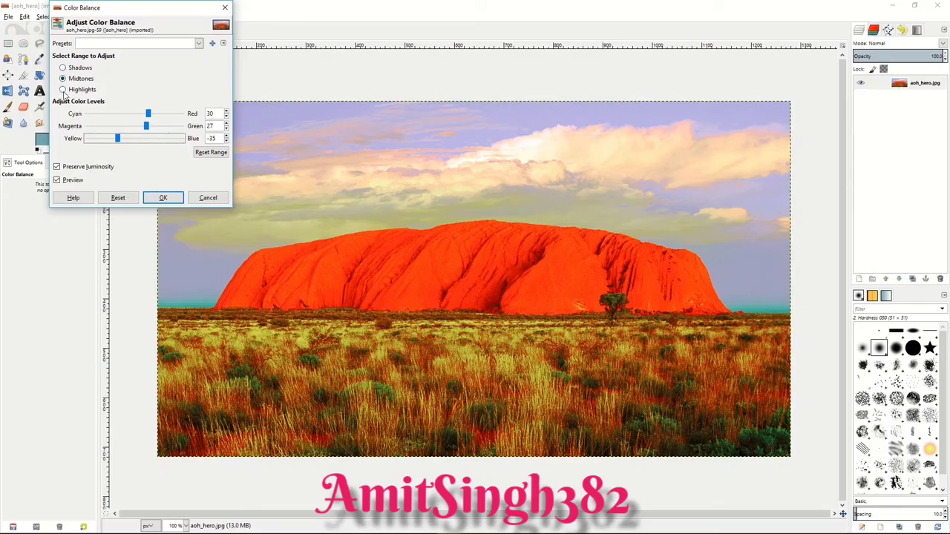
Step: Discard the Color Balance changes and try Hue-Saturation with hue 78, lightness -55 and saturation -57 without applying it
{"action": "left_click", "coordinate": [205, 197]}
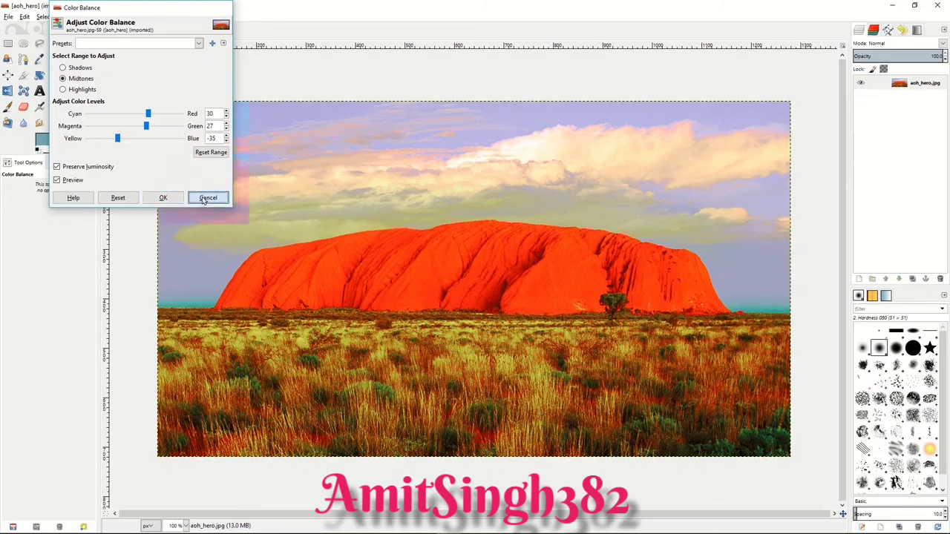
{"action": "left_click", "coordinate": [131, 16]}
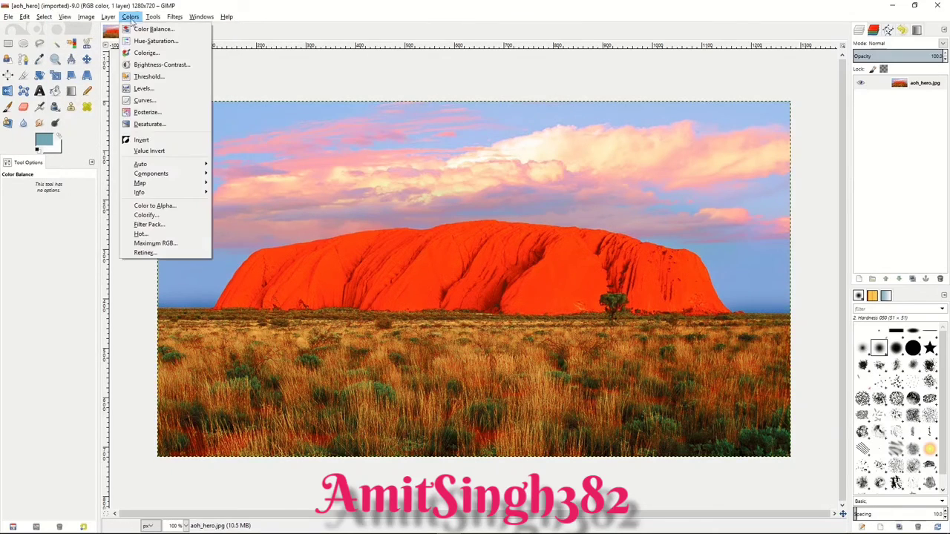
{"action": "left_click", "coordinate": [135, 39]}
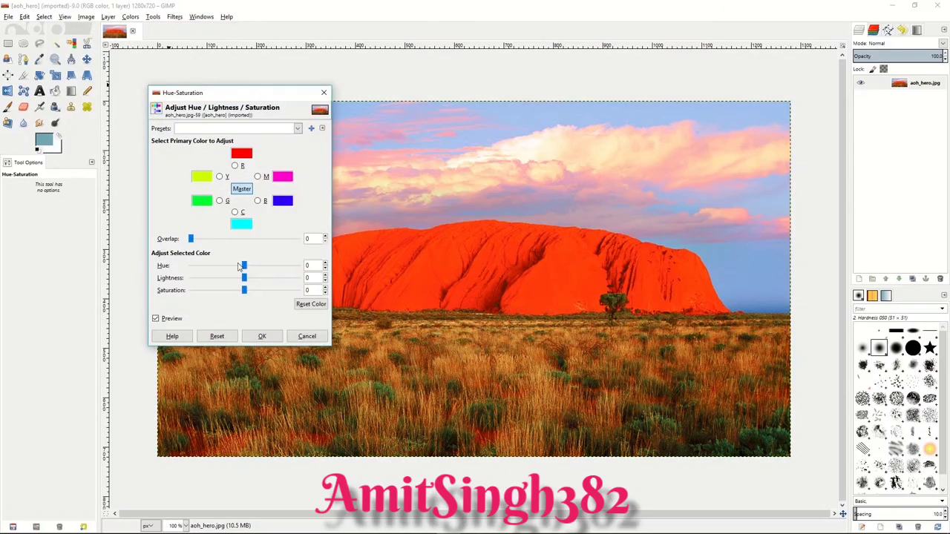
{"action": "left_click_drag", "start_coordinate": [244, 266], "coordinate": [268, 267]}
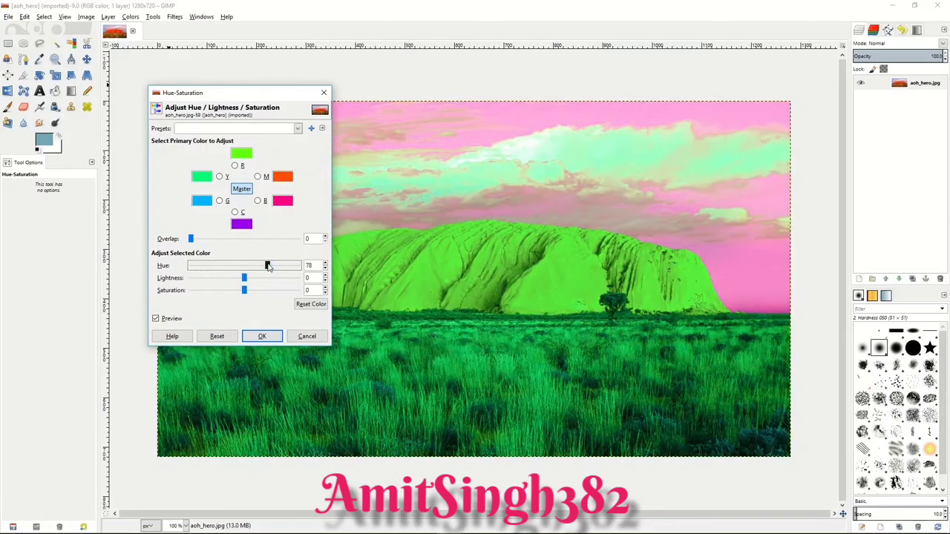
{"action": "left_click_drag", "start_coordinate": [244, 279], "coordinate": [214, 291]}
{"action": "left_click", "coordinate": [306, 337]}
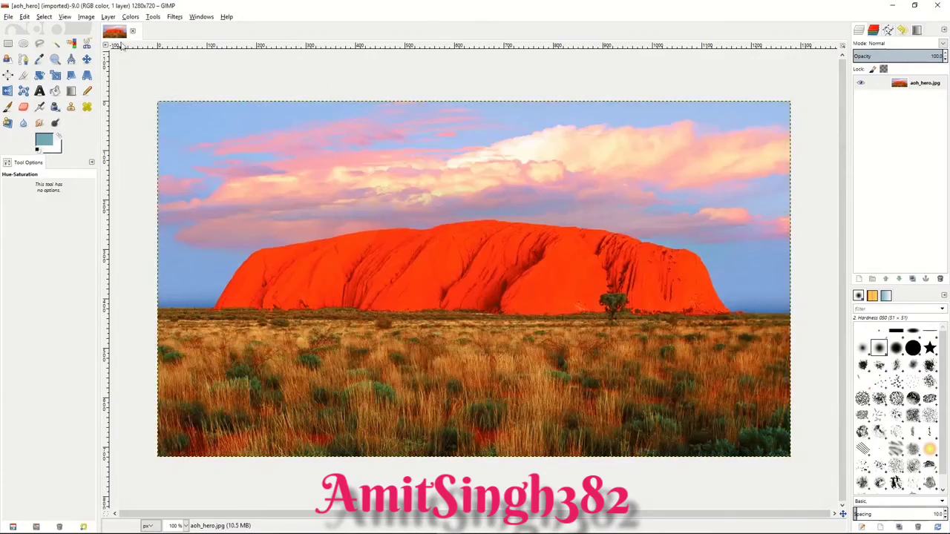
Step: Try colorizing the desert rock photo with hue 84, saturation 82 and lightness -52, without applying it
{"action": "left_click", "coordinate": [130, 16]}
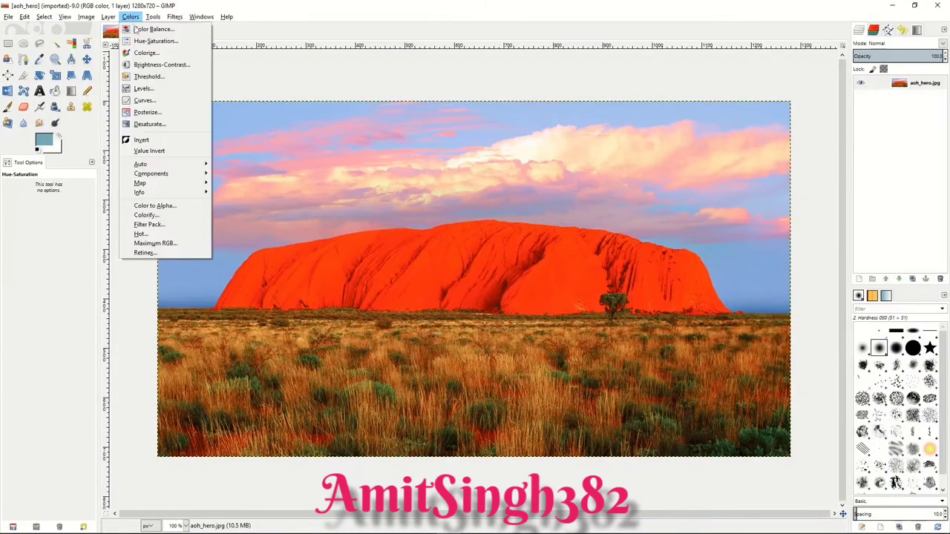
{"action": "left_click", "coordinate": [146, 53]}
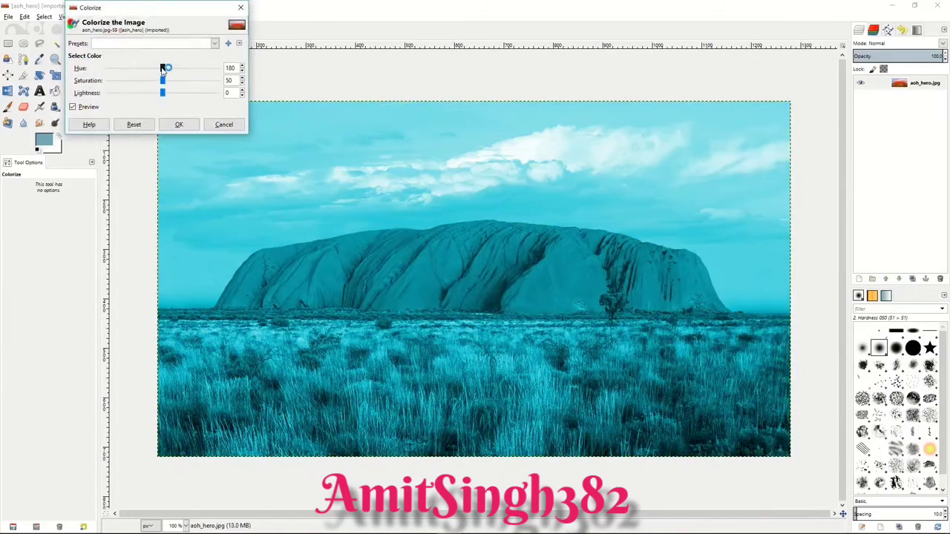
{"action": "left_click_drag", "start_coordinate": [162, 68], "coordinate": [135, 93]}
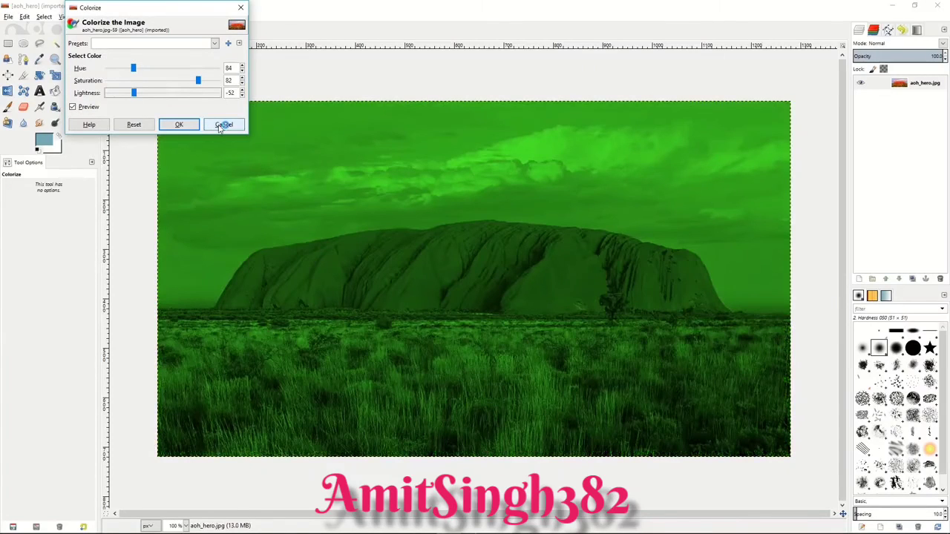
{"action": "left_click", "coordinate": [220, 127]}
Step: Darken and flatten the desert rock photo with Brightness-Contrast, using brightness -69 and contrast -25
{"action": "left_click", "coordinate": [130, 17]}
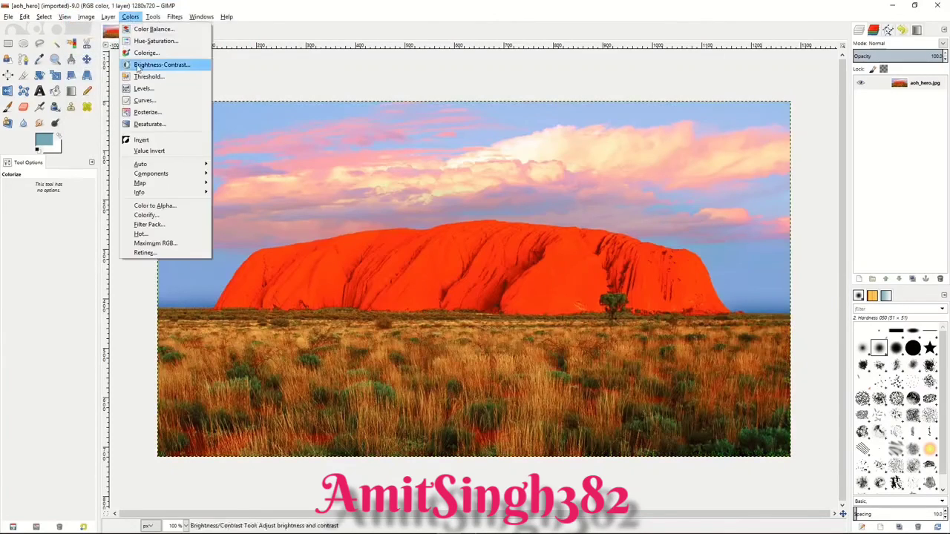
{"action": "left_click", "coordinate": [139, 66]}
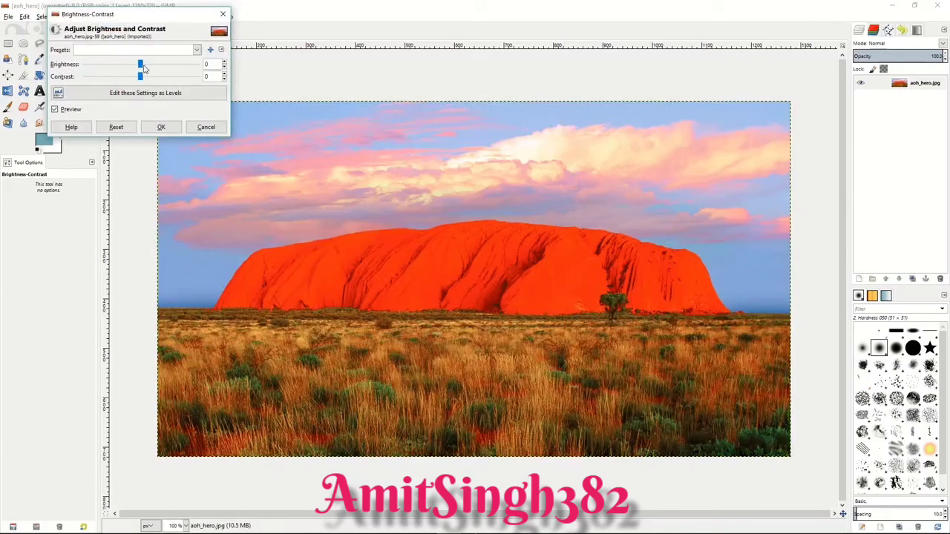
{"action": "mouse_move", "coordinate": [139, 65]}
{"action": "left_mouse_down"}
{"action": "mouse_move", "coordinate": [109, 65]}
{"action": "mouse_move", "coordinate": [157, 77]}
{"action": "mouse_move", "coordinate": [129, 77]}
{"action": "left_mouse_up"}
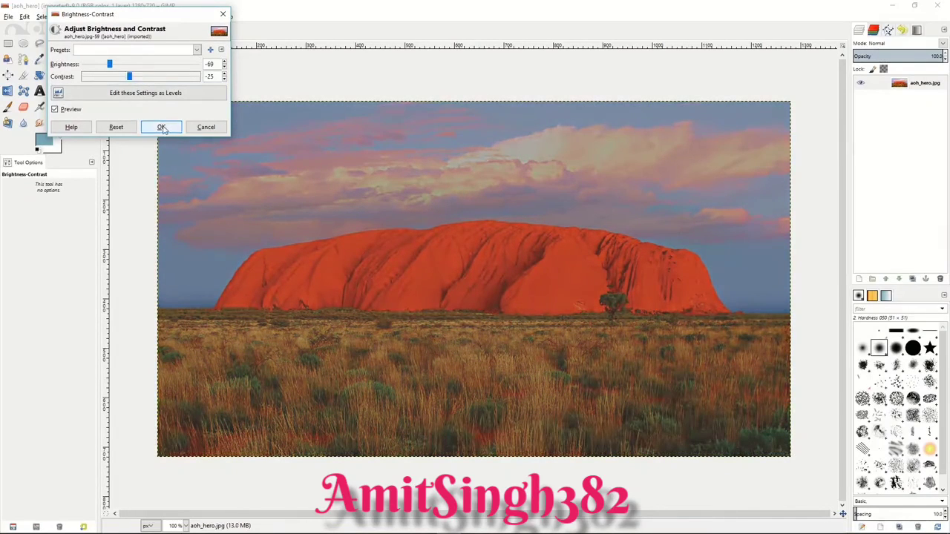
{"action": "left_click", "coordinate": [161, 127]}
Step: Try a black-and-white Threshold on the photo with a range of 113 to 255, without applying it
{"action": "left_click", "coordinate": [130, 16]}
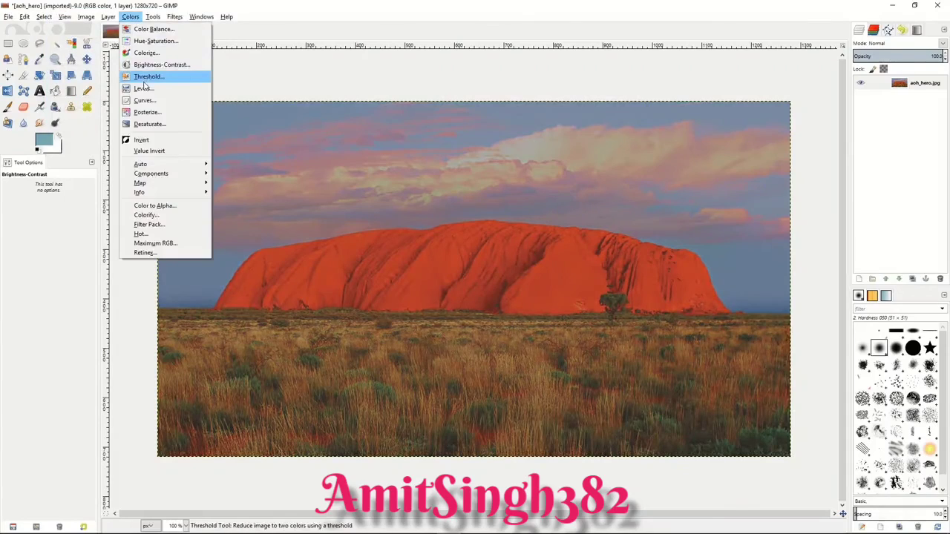
{"action": "left_click", "coordinate": [147, 76]}
{"action": "mouse_move", "coordinate": [152, 110]}
{"action": "left_mouse_down"}
{"action": "mouse_move", "coordinate": [172, 114]}
{"action": "mouse_move", "coordinate": [145, 115]}
{"action": "left_mouse_up"}
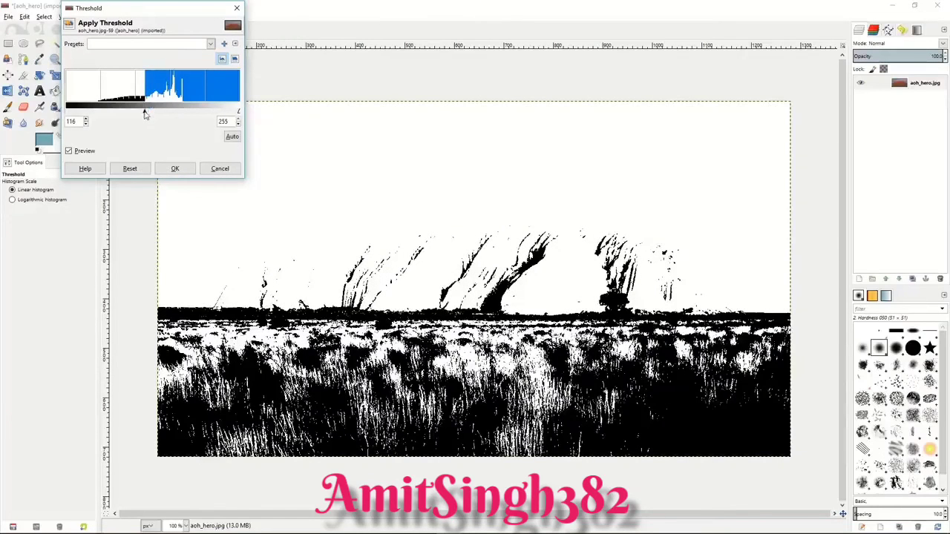
{"action": "left_click_drag", "start_coordinate": [145, 114], "coordinate": [143, 111]}
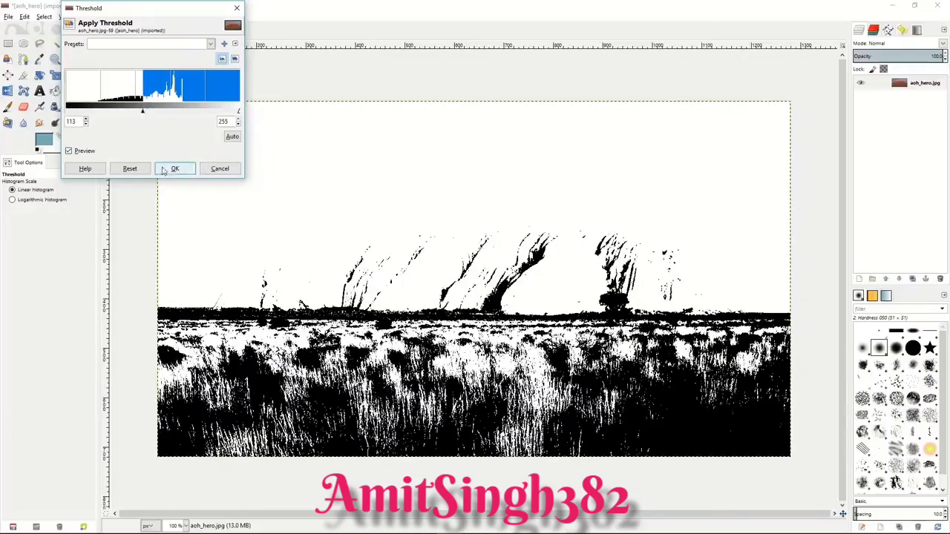
{"action": "left_click", "coordinate": [214, 170]}
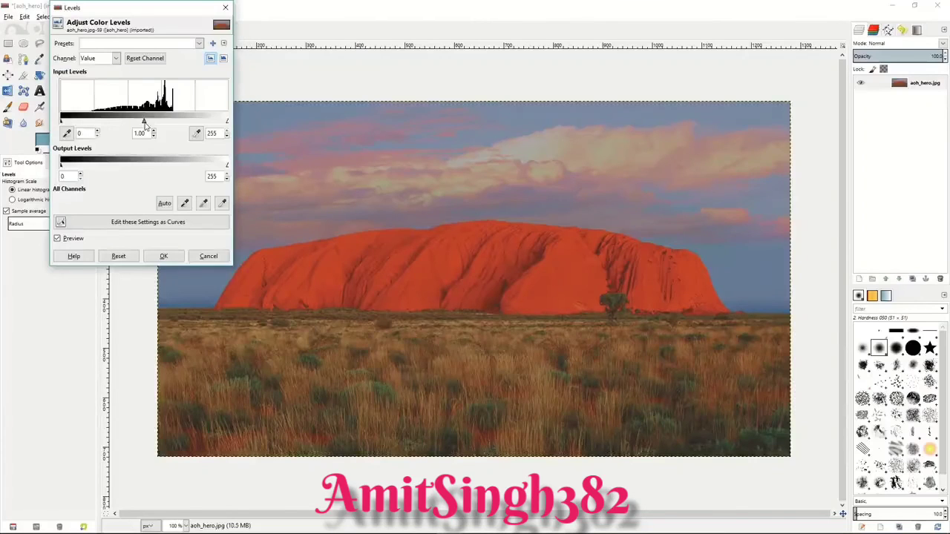
Step: Try darkening the photo's midtones in Levels with an input gamma of 0.69, without applying it
{"action": "left_click_drag", "start_coordinate": [145, 123], "coordinate": [160, 125]}
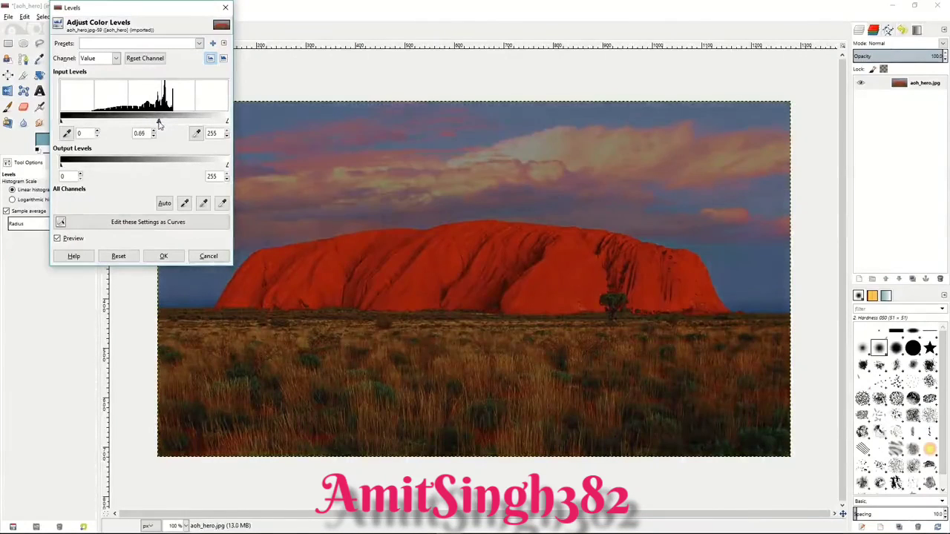
{"action": "left_click", "coordinate": [207, 256]}
Step: Try an S-shaped Value curve that lowers shadows and raises highlights, view the Red channel curve, and discard the adjustment
{"action": "left_click", "coordinate": [130, 16]}
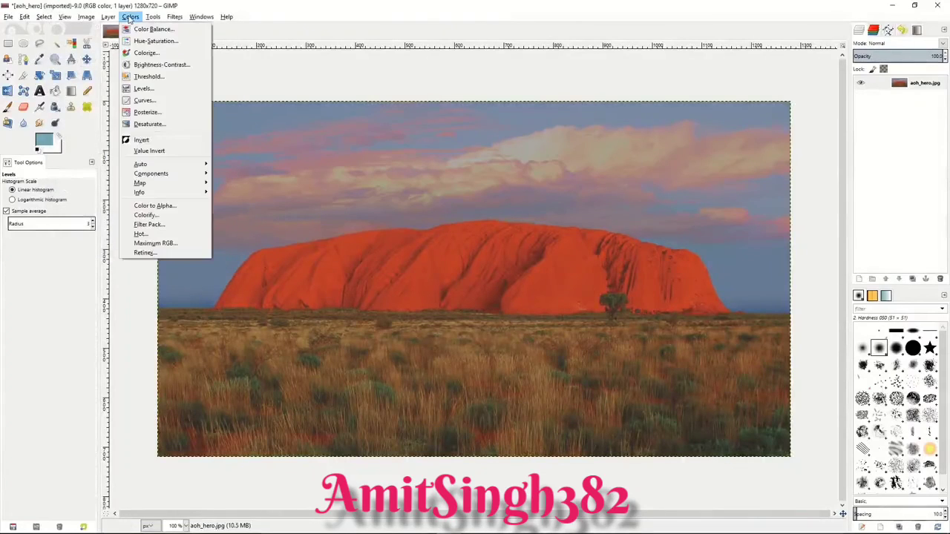
{"action": "left_click", "coordinate": [142, 101]}
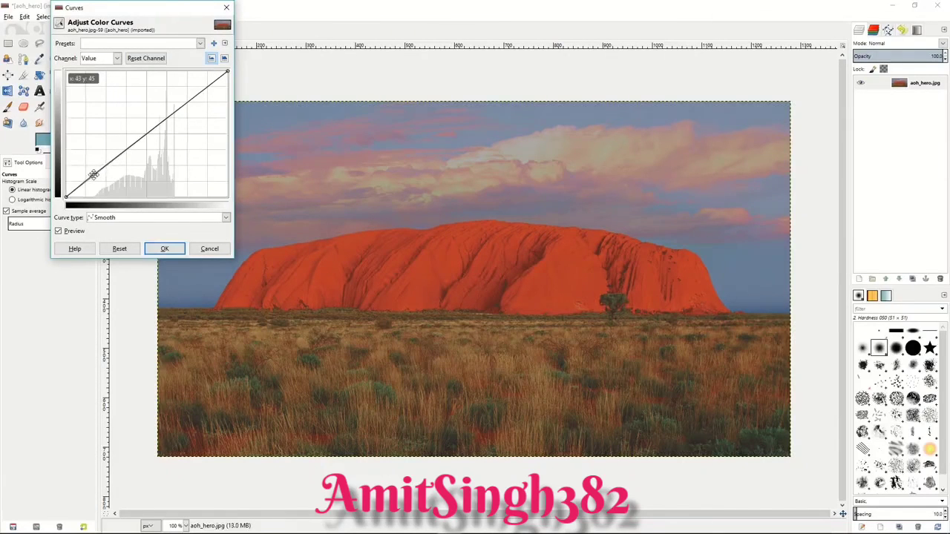
{"action": "left_click_drag", "start_coordinate": [93, 175], "coordinate": [99, 185]}
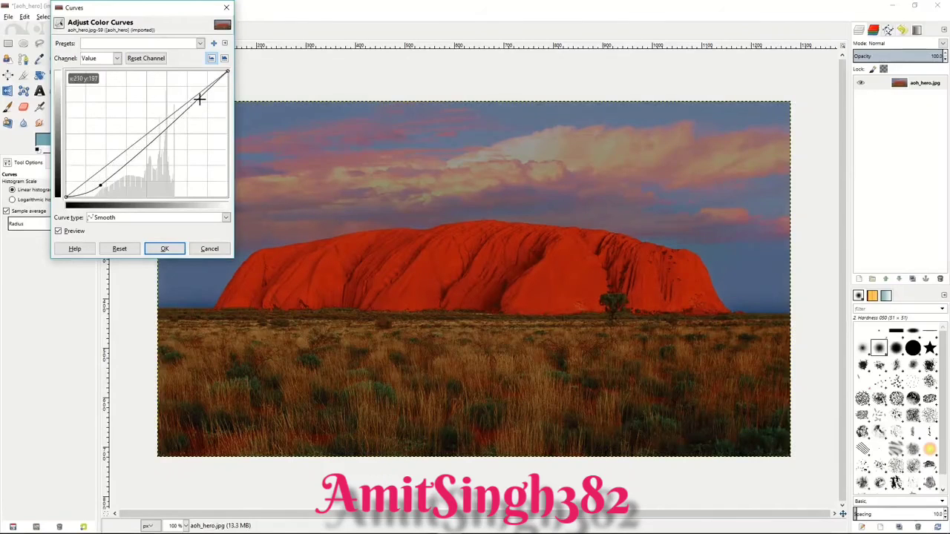
{"action": "left_click_drag", "start_coordinate": [199, 96], "coordinate": [192, 89]}
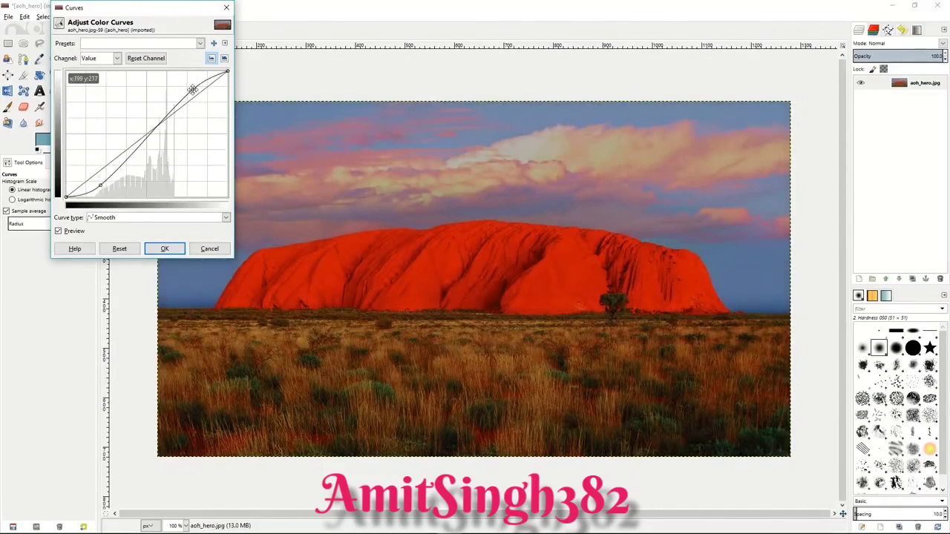
{"action": "left_click", "coordinate": [117, 58]}
{"action": "left_click", "coordinate": [104, 83]}
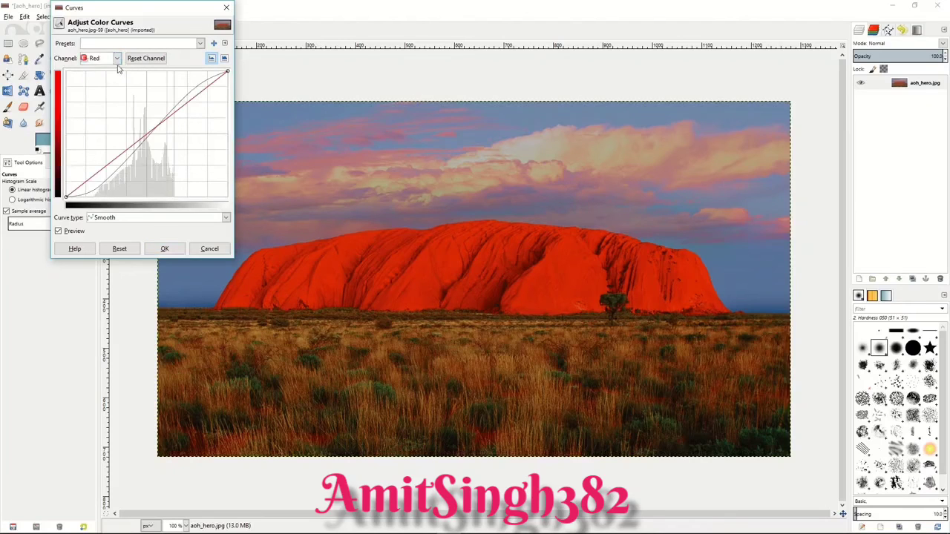
{"action": "left_click", "coordinate": [202, 249]}
Step: Try posterizing the desert rock photo to 2 levels, without applying it
{"action": "left_click", "coordinate": [130, 16]}
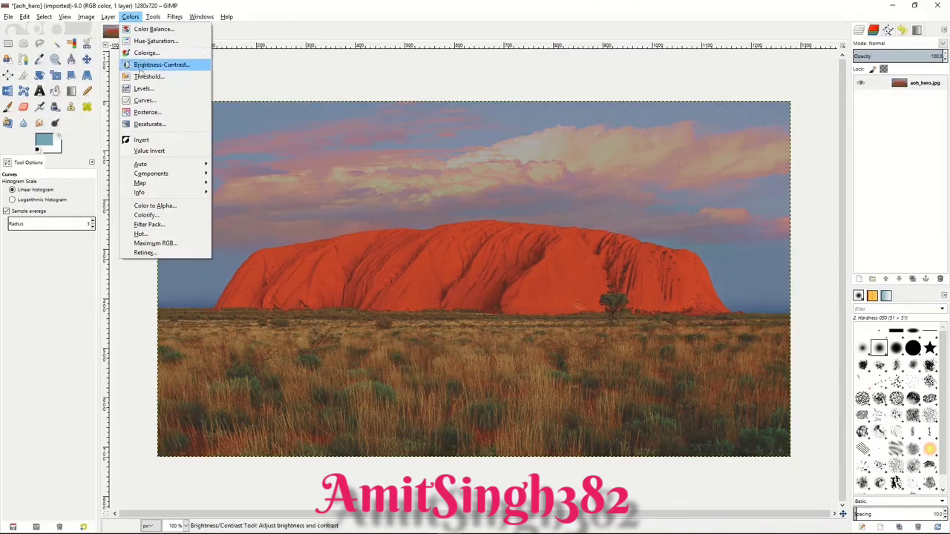
{"action": "left_click", "coordinate": [146, 113]}
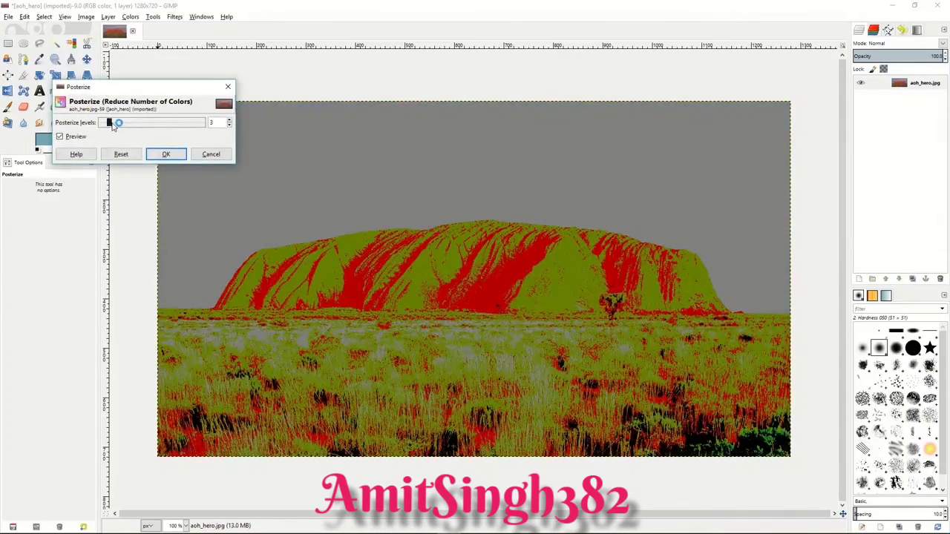
{"action": "mouse_move", "coordinate": [110, 125]}
{"action": "left_mouse_down"}
{"action": "mouse_move", "coordinate": [185, 128]}
{"action": "mouse_move", "coordinate": [105, 124]}
{"action": "left_mouse_up"}
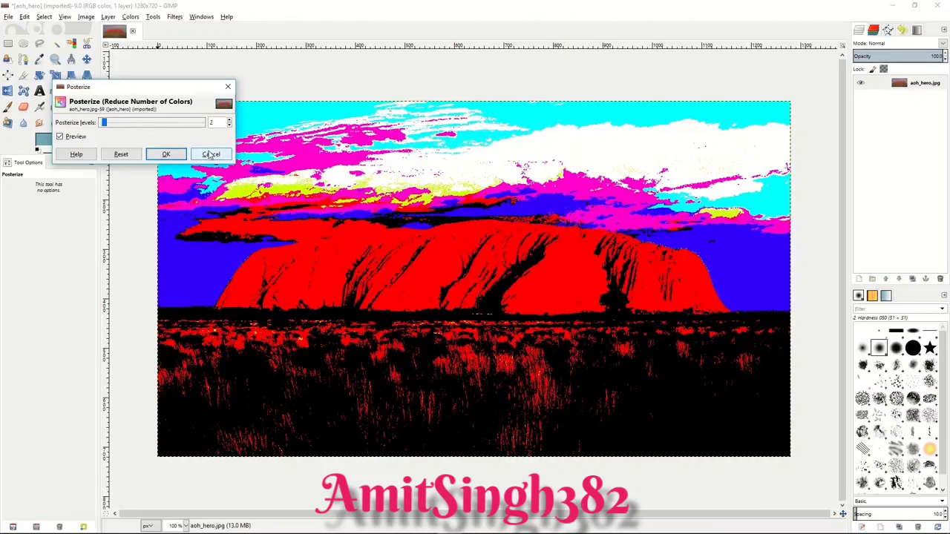
{"action": "left_click", "coordinate": [210, 154]}
Step: Compare the Lightness, Luminosity and Average modes of Desaturate on the photo, without applying any of them
{"action": "left_click", "coordinate": [130, 17]}
{"action": "left_click", "coordinate": [159, 123]}
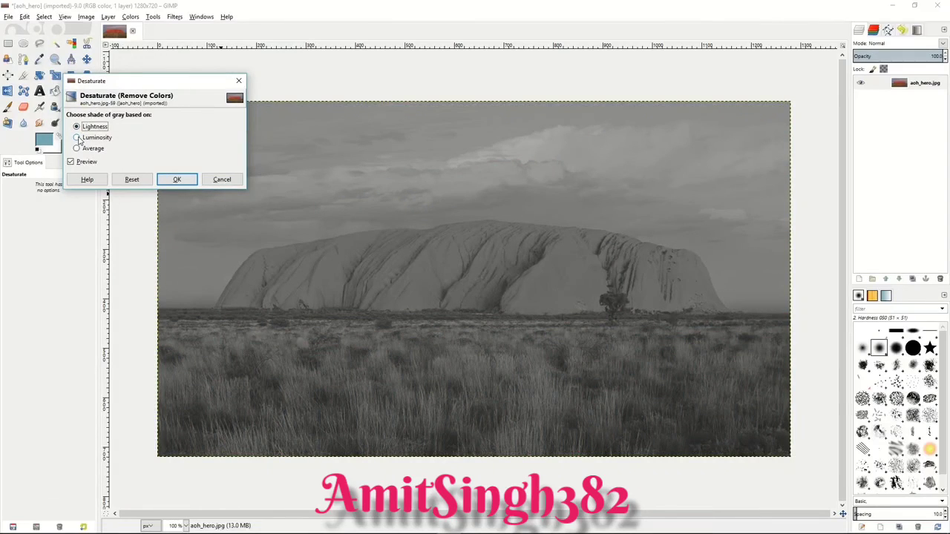
{"action": "left_click", "coordinate": [78, 138]}
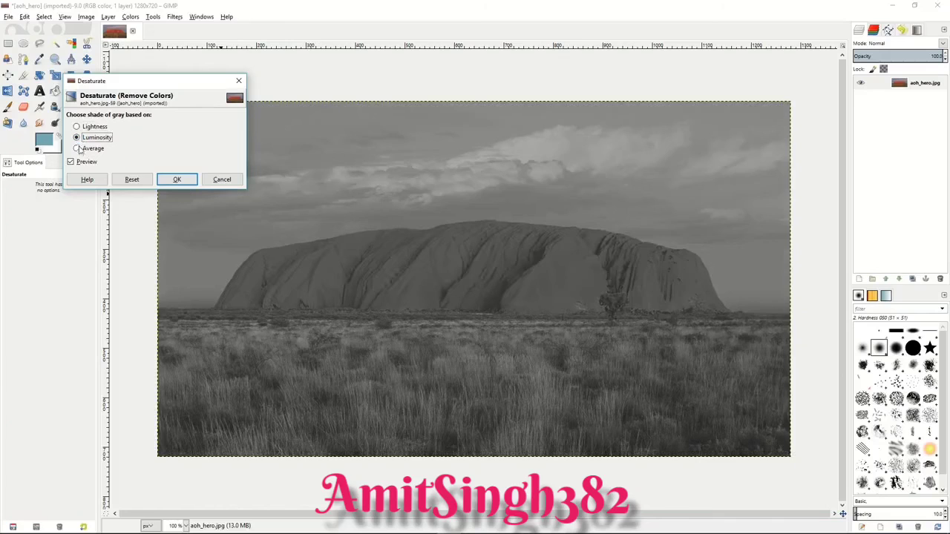
{"action": "left_click", "coordinate": [79, 149]}
{"action": "left_click", "coordinate": [78, 138]}
{"action": "left_click", "coordinate": [77, 127]}
{"action": "left_click", "coordinate": [77, 138]}
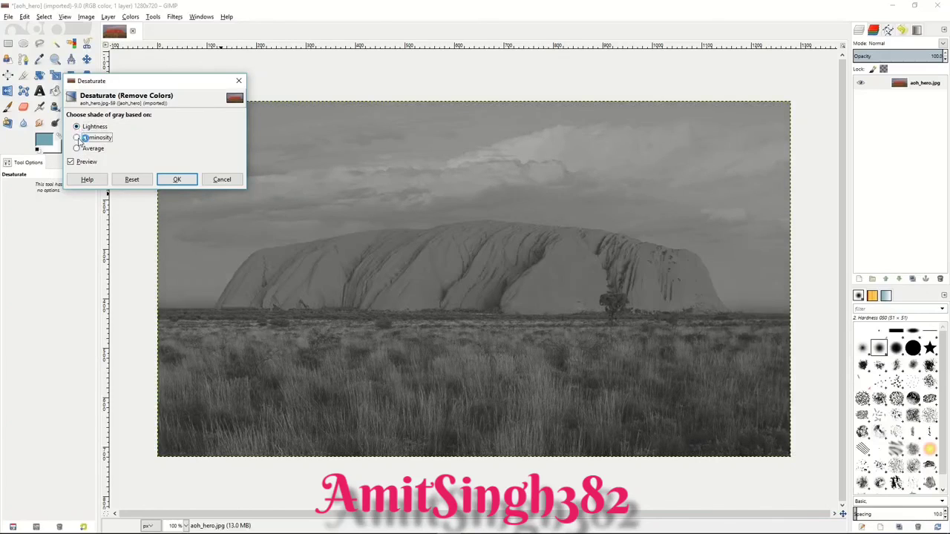
{"action": "left_click", "coordinate": [220, 179]}
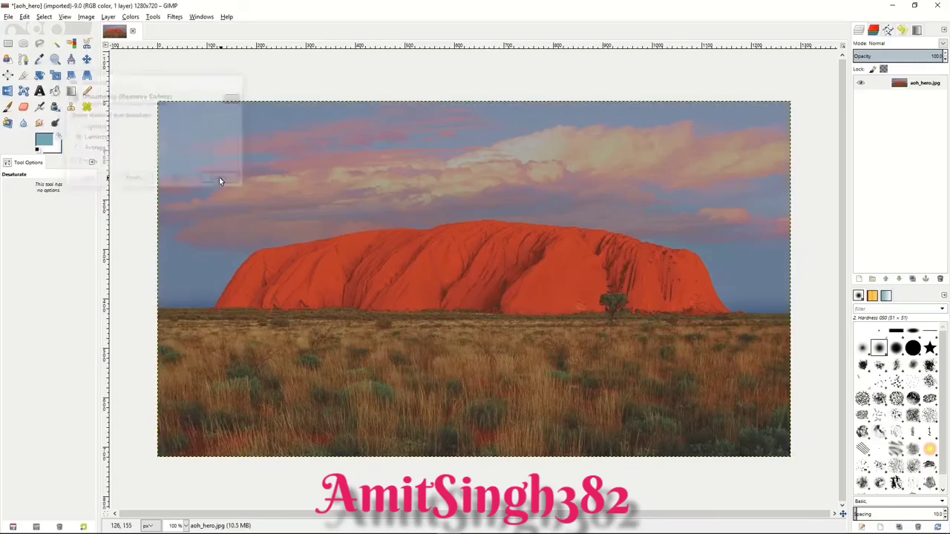
{"action": "left_click", "coordinate": [129, 17]}
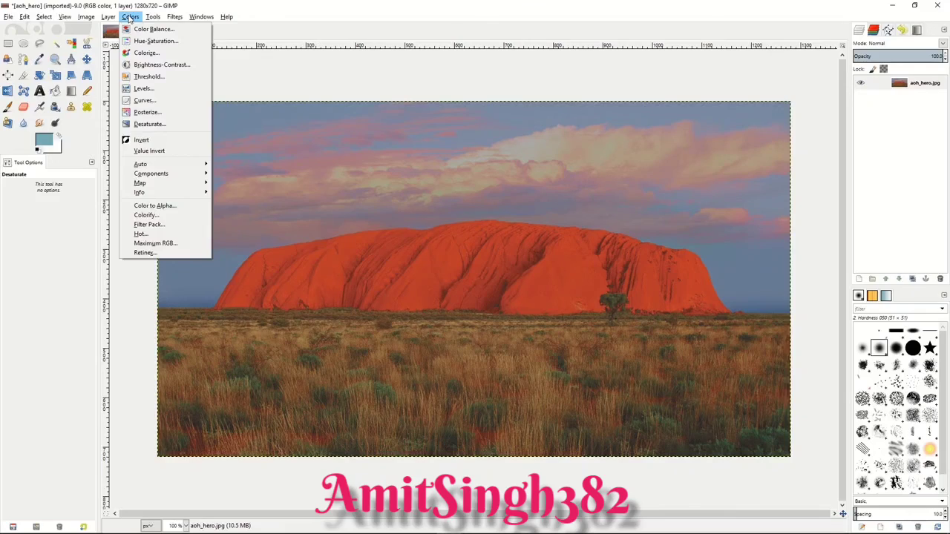
{"action": "left_click", "coordinate": [130, 17]}
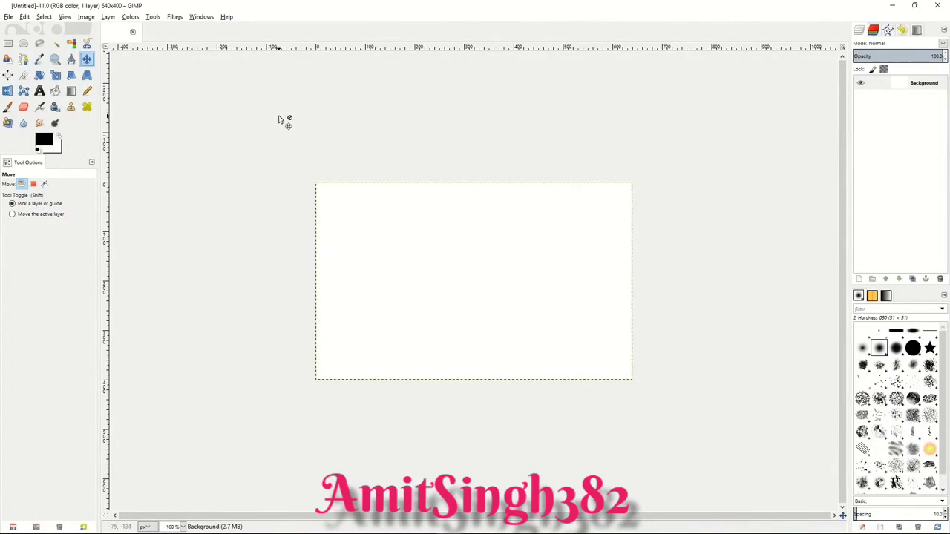
Step: Draw a closed four-cornered polygonal path about 205 by 95 px in the upper part of the blank canvas with the Paths tool
{"action": "left_click", "coordinate": [23, 59]}
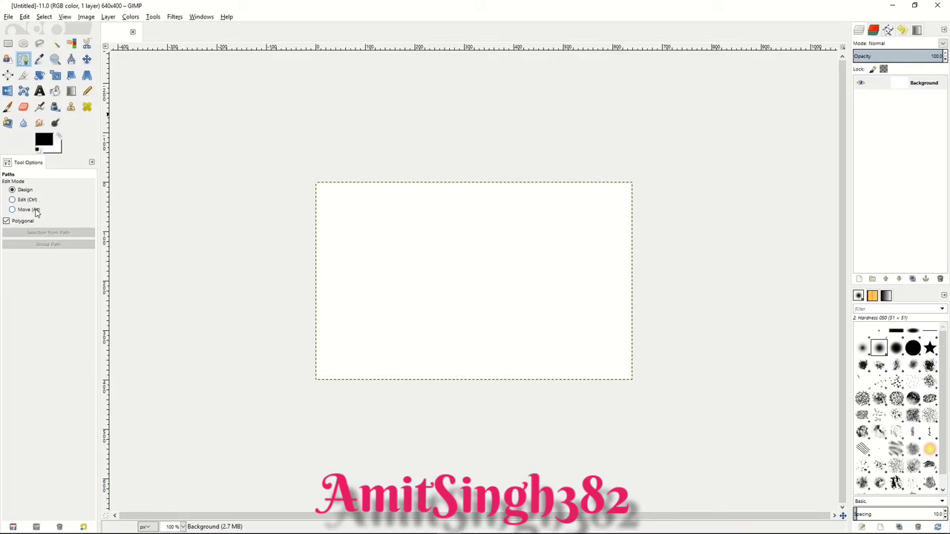
{"action": "left_click", "coordinate": [376, 230]}
{"action": "left_click", "coordinate": [479, 226]}
{"action": "left_click", "coordinate": [481, 273]}
{"action": "left_click", "coordinate": [380, 276]}
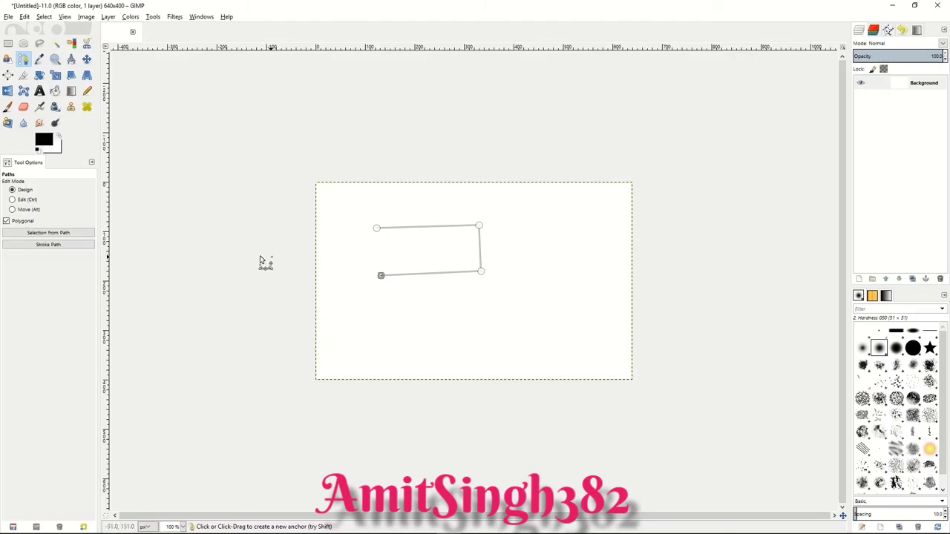
{"action": "left_click", "coordinate": [12, 200]}
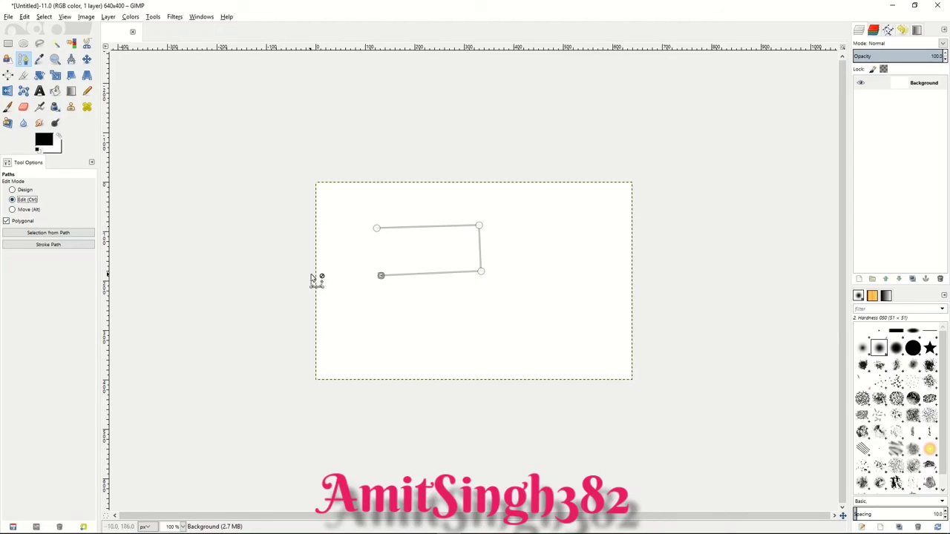
{"action": "left_click", "coordinate": [377, 230]}
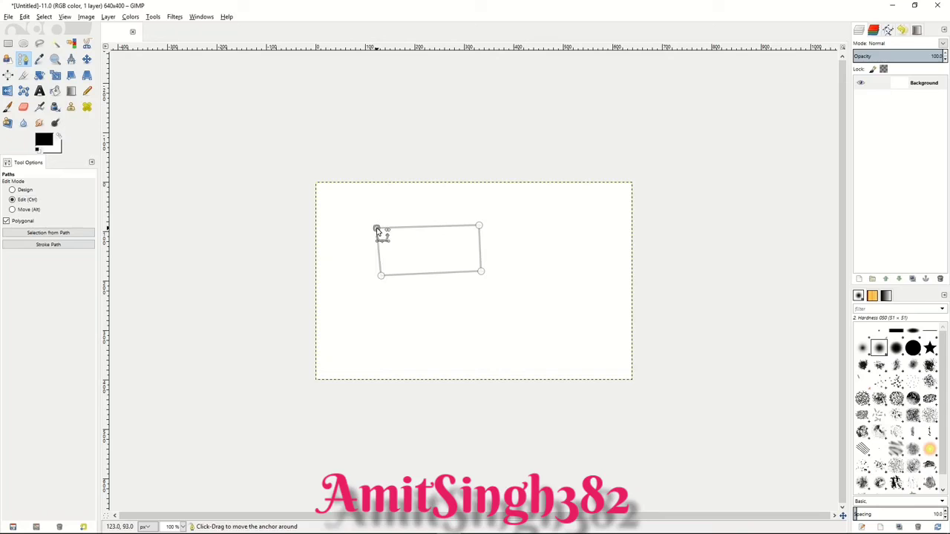
Step: Move the whole four-cornered path up and left on the canvas and create a selection from it
{"action": "left_click", "coordinate": [13, 209]}
{"action": "left_click_drag", "start_coordinate": [460, 262], "coordinate": [419, 247]}
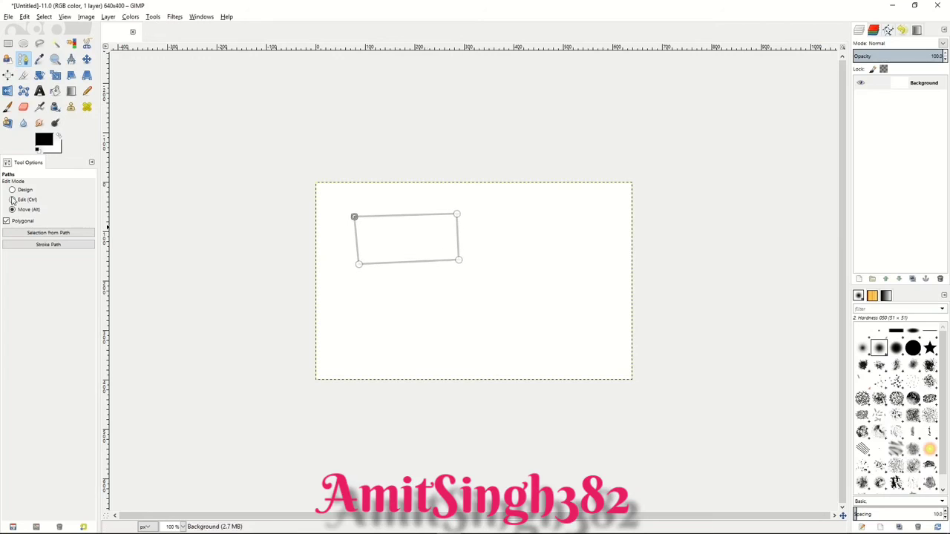
{"action": "left_click", "coordinate": [45, 234]}
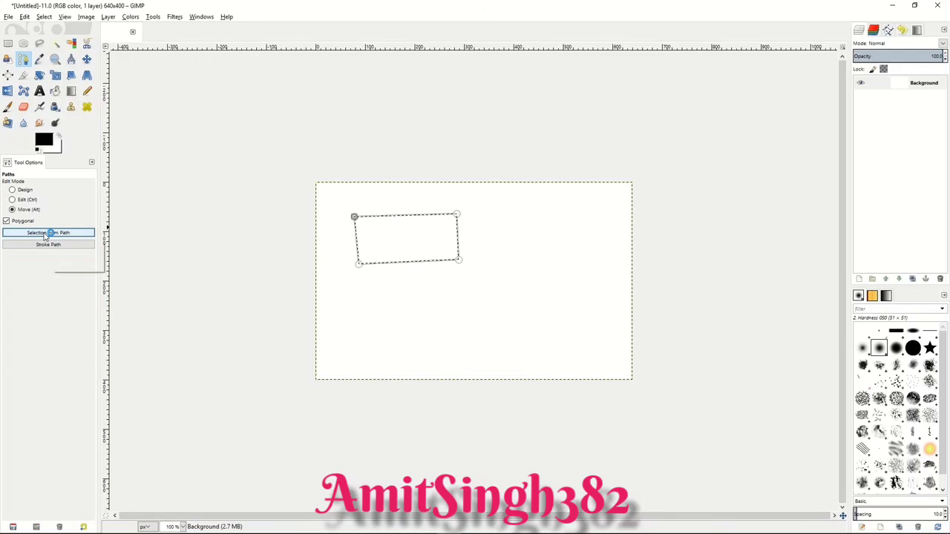
Step: Stroke the four-cornered path with a 6 px solid-color antialiased line
{"action": "left_click", "coordinate": [48, 244]}
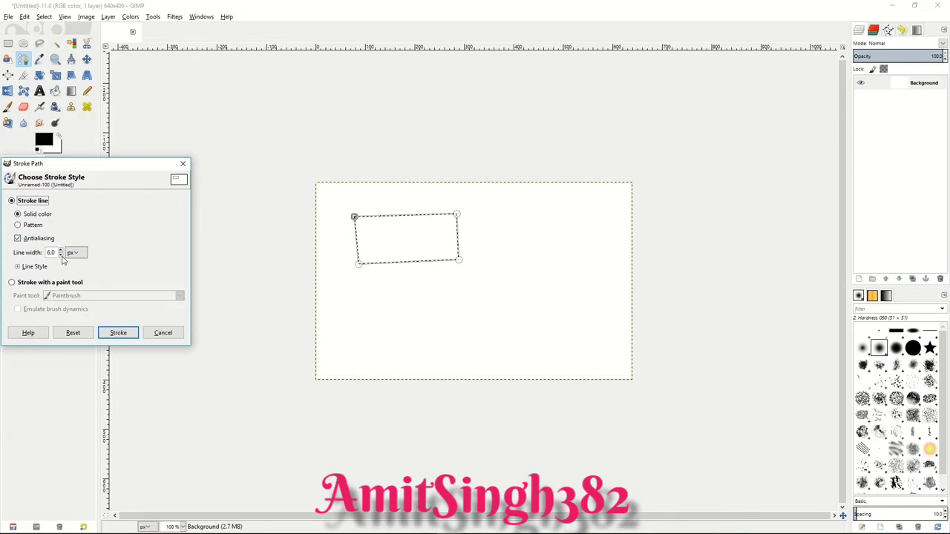
{"action": "left_click", "coordinate": [117, 333]}
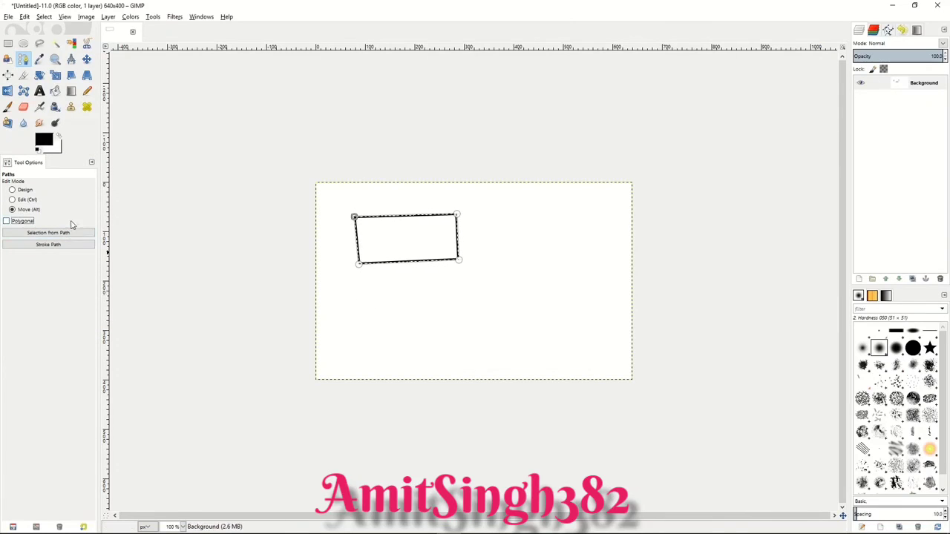
Step: Draw a curved four-anchor path component below the stroked shape in Design mode with Polygonal turned off
{"action": "left_click", "coordinate": [12, 190]}
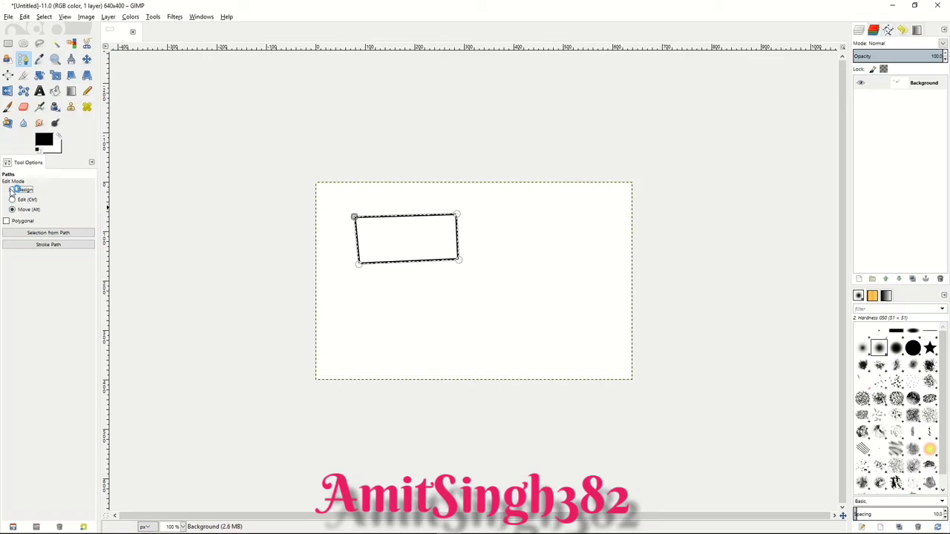
{"action": "left_click", "coordinate": [372, 297]}
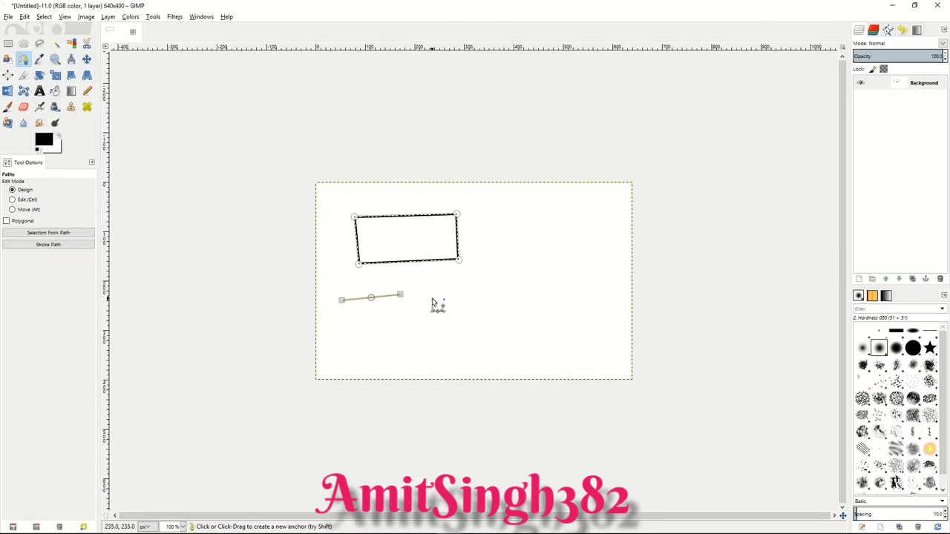
{"action": "mouse_move", "coordinate": [436, 294]}
{"action": "left_mouse_down"}
{"action": "mouse_move", "coordinate": [448, 281]}
{"action": "mouse_move", "coordinate": [495, 275]}
{"action": "mouse_move", "coordinate": [448, 305]}
{"action": "left_mouse_up"}
{"action": "left_click_drag", "start_coordinate": [511, 326], "coordinate": [491, 327]}
{"action": "left_click_drag", "start_coordinate": [432, 338], "coordinate": [464, 351]}
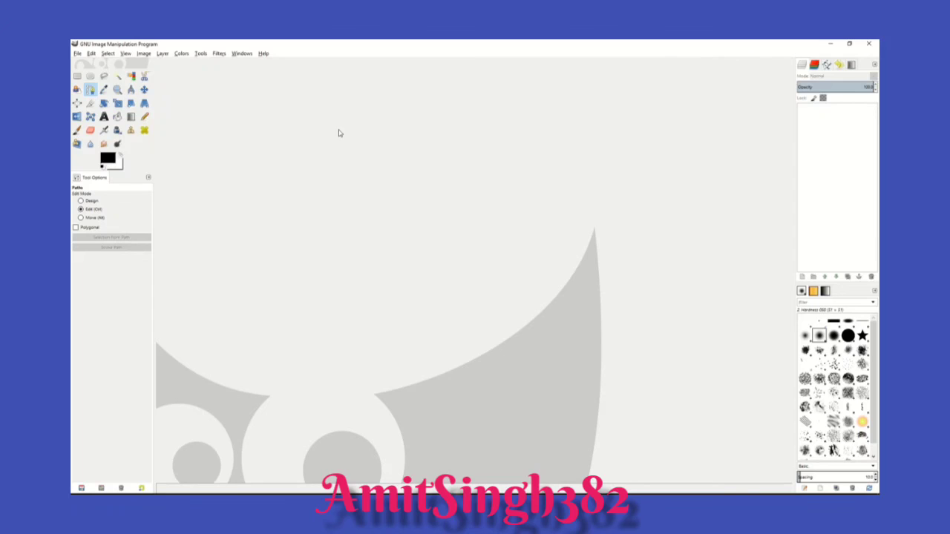
Step: Look through the Enhance filters for the Advanced Tone Mapping and Wavelet denoise add-ons
{"action": "left_click", "coordinate": [220, 54]}
{"action": "mouse_move", "coordinate": [238, 104]}
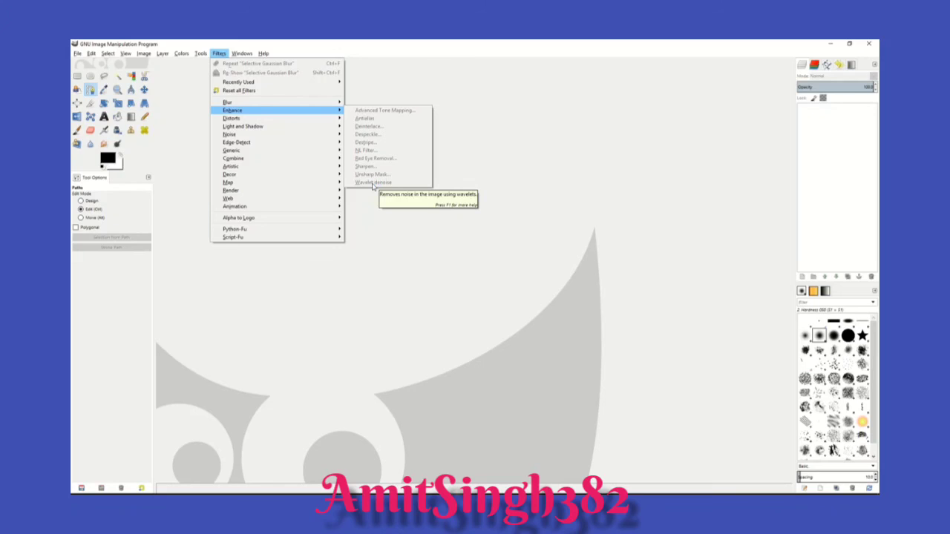
{"action": "left_click", "coordinate": [463, 160]}
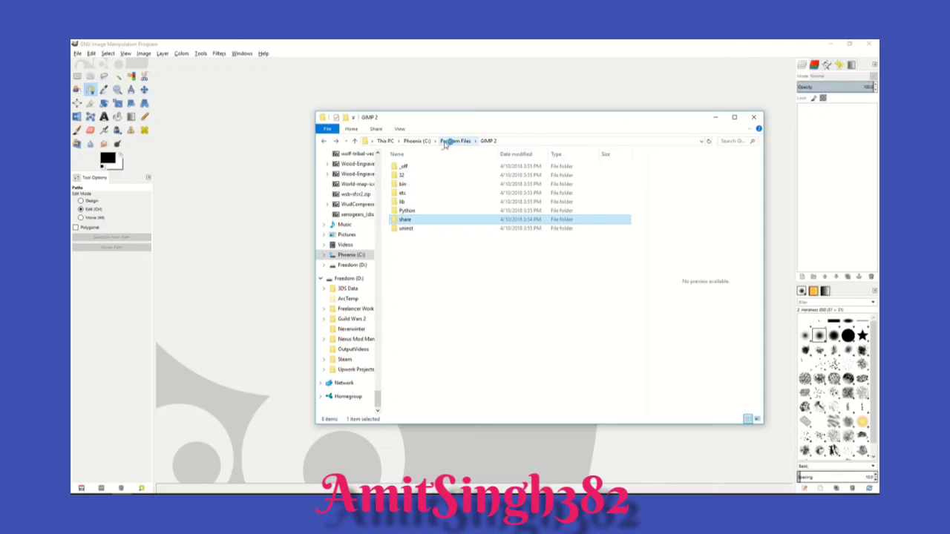
Step: In File Explorer, browse from Program Files to GIMP 2\lib\gimp\2.0\plug-ins and locate wavelet-denoise.exe
{"action": "left_click", "coordinate": [454, 141]}
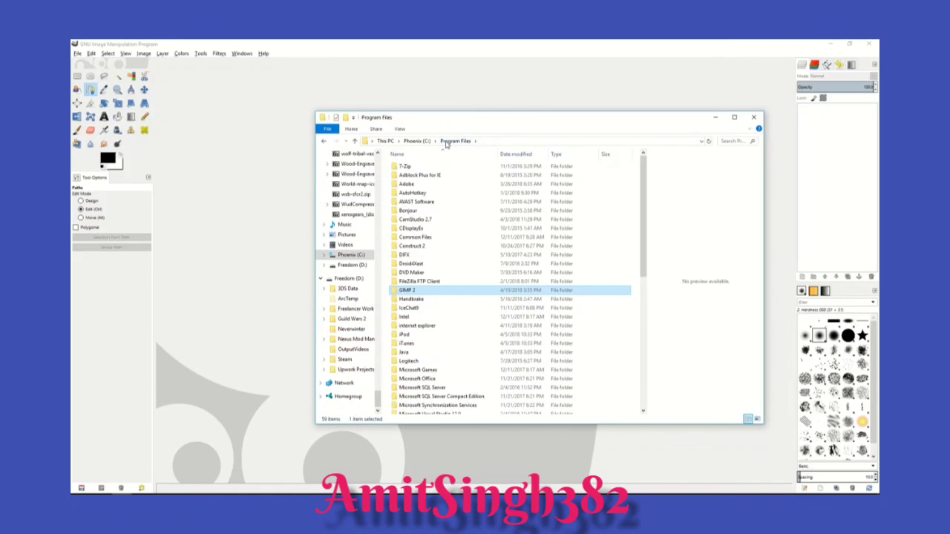
{"action": "double_click", "coordinate": [409, 290]}
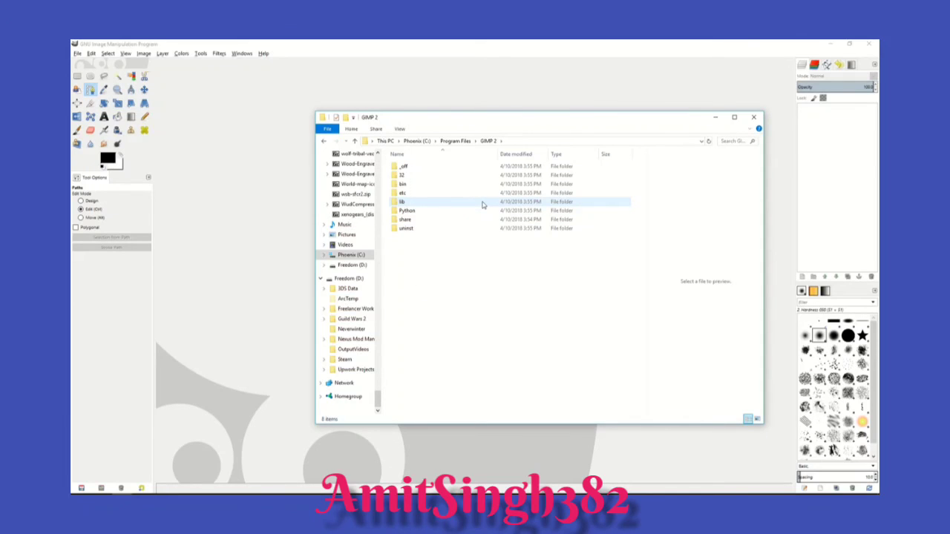
{"action": "left_click", "coordinate": [403, 184]}
{"action": "double_click", "coordinate": [408, 202]}
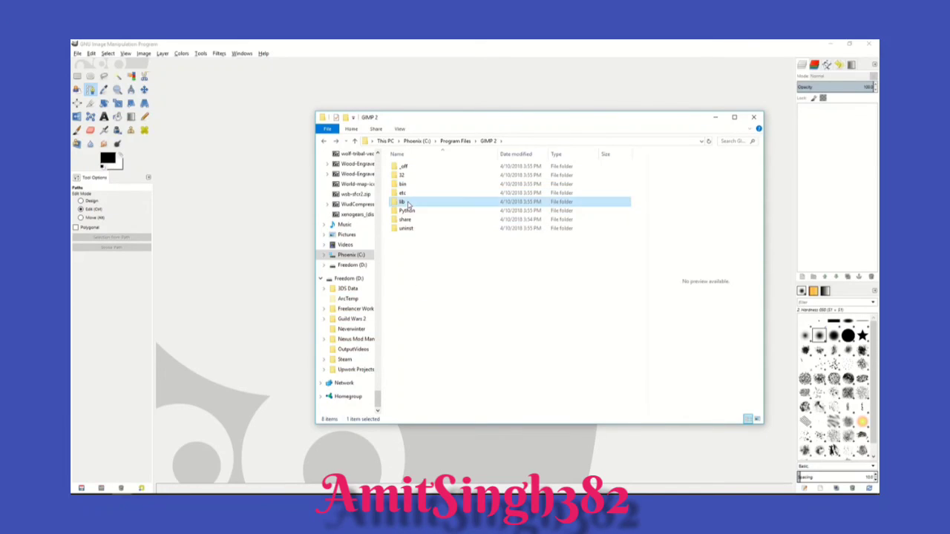
{"action": "double_click", "coordinate": [416, 195]}
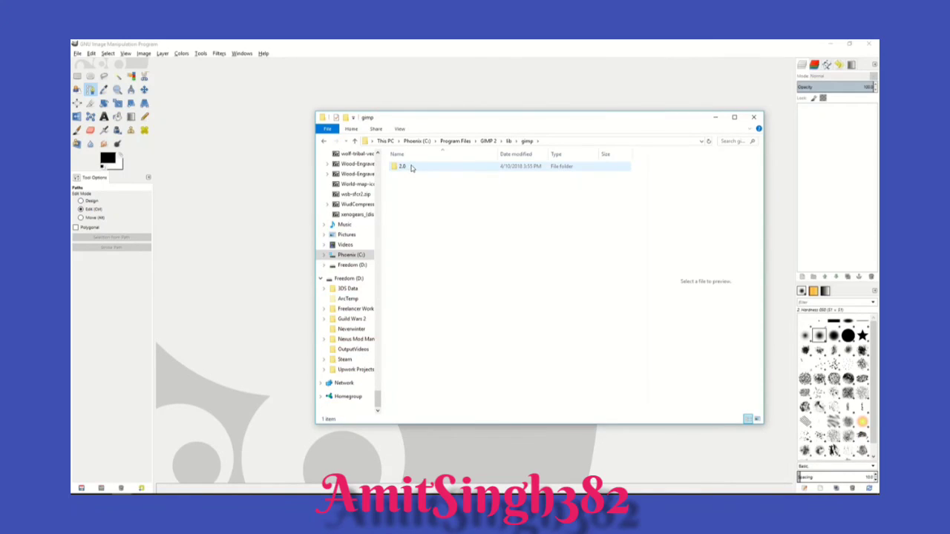
{"action": "double_click", "coordinate": [412, 167]}
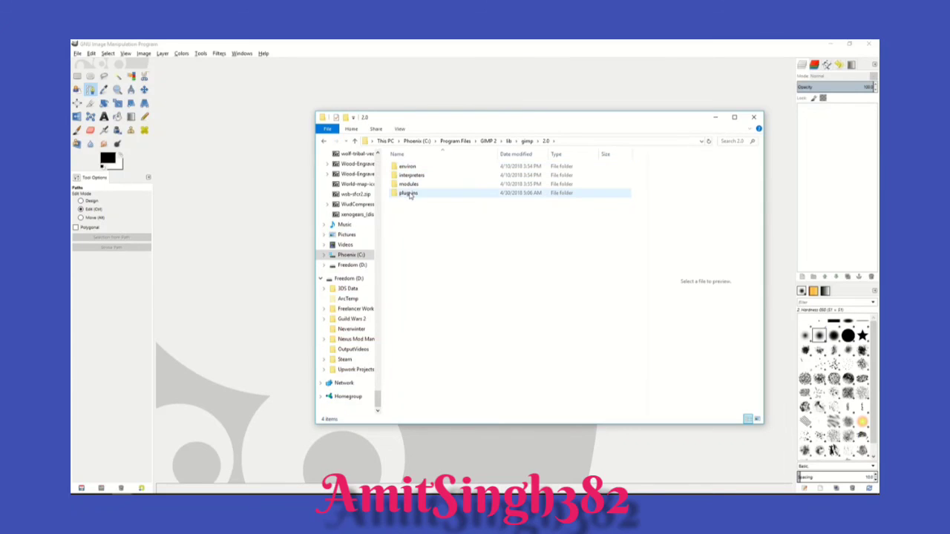
{"action": "double_click", "coordinate": [409, 194]}
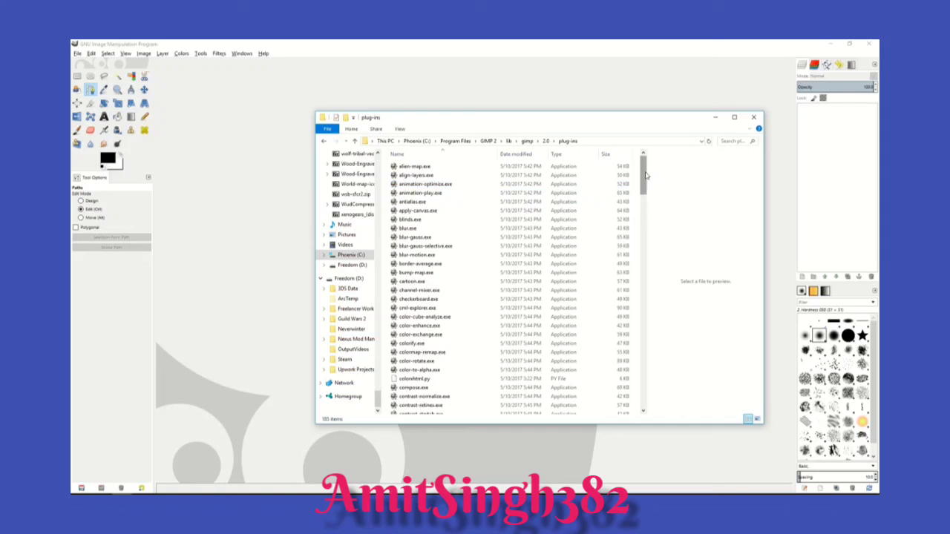
{"action": "left_click_drag", "start_coordinate": [645, 175], "coordinate": [643, 389]}
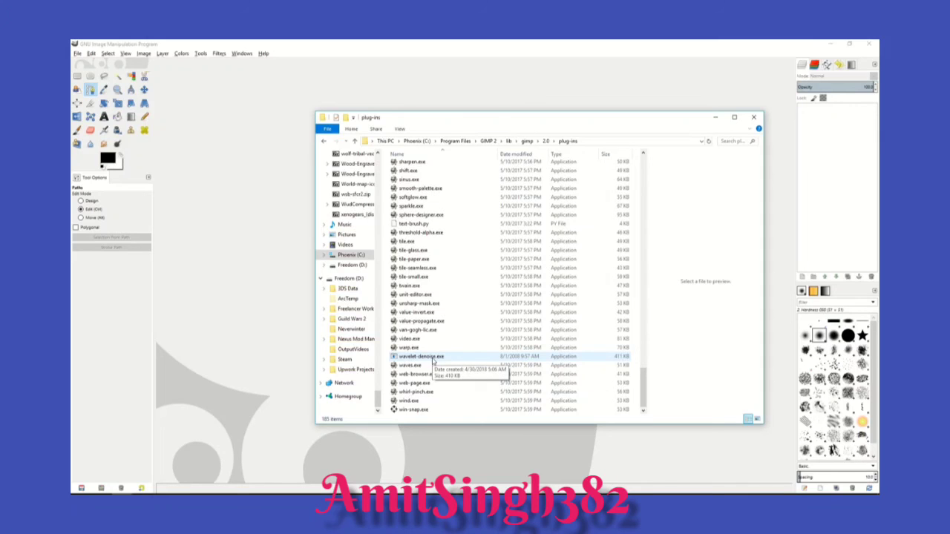
Step: Go back to the GIMP 2 folder, browse to share\gimp\2.0\scripts and select advancedtonemapping.scm
{"action": "key", "text": "BackSpace"}
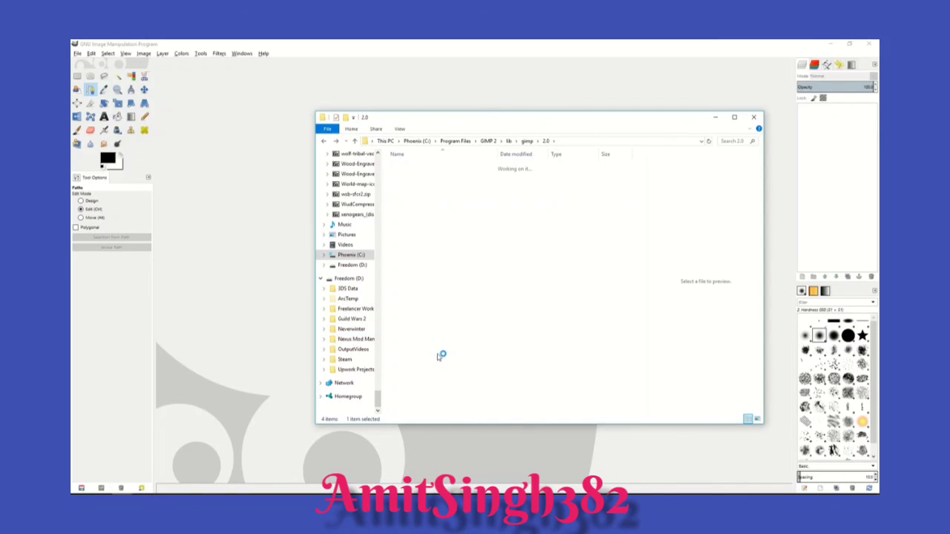
{"action": "key", "text": "BackSpace"}
{"action": "key", "text": "BackSpace"}
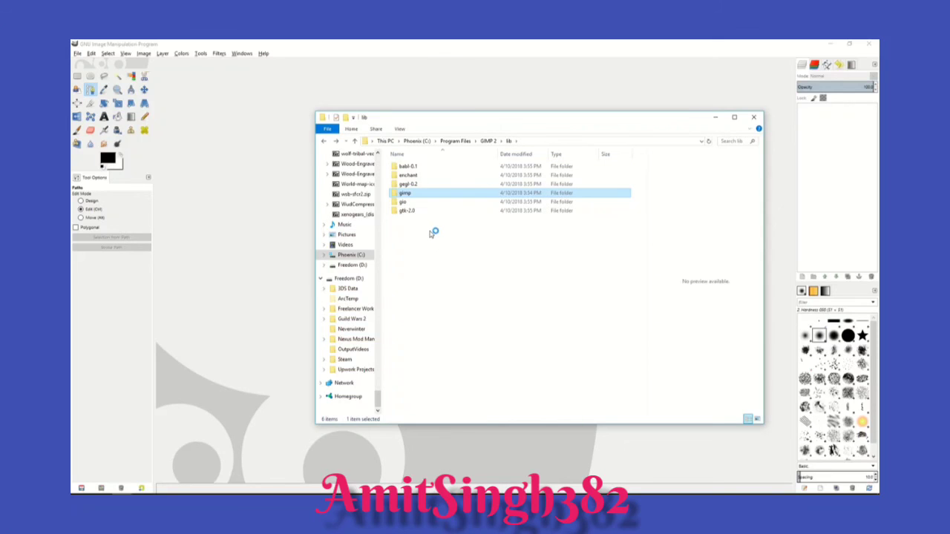
{"action": "key", "text": "BackSpace"}
{"action": "double_click", "coordinate": [412, 220]}
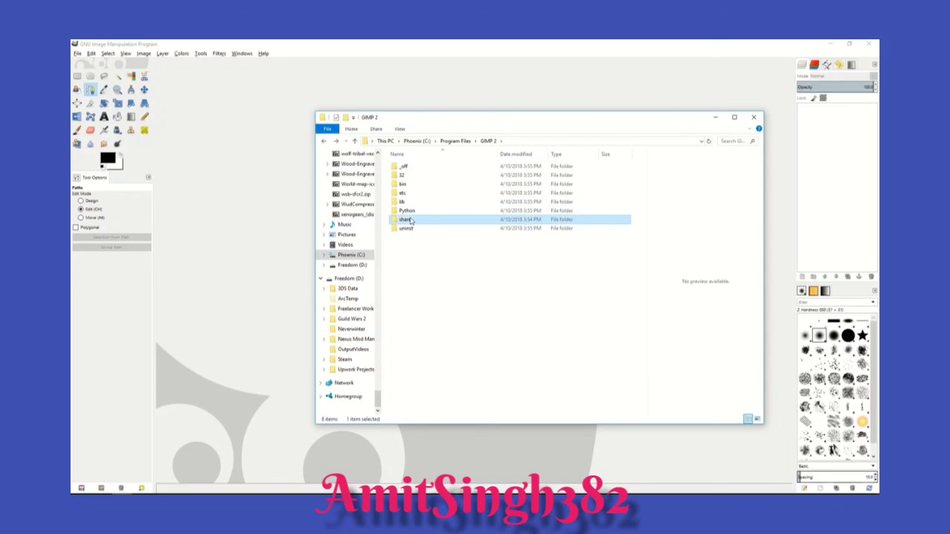
{"action": "left_click", "coordinate": [413, 177]}
{"action": "double_click", "coordinate": [409, 177]}
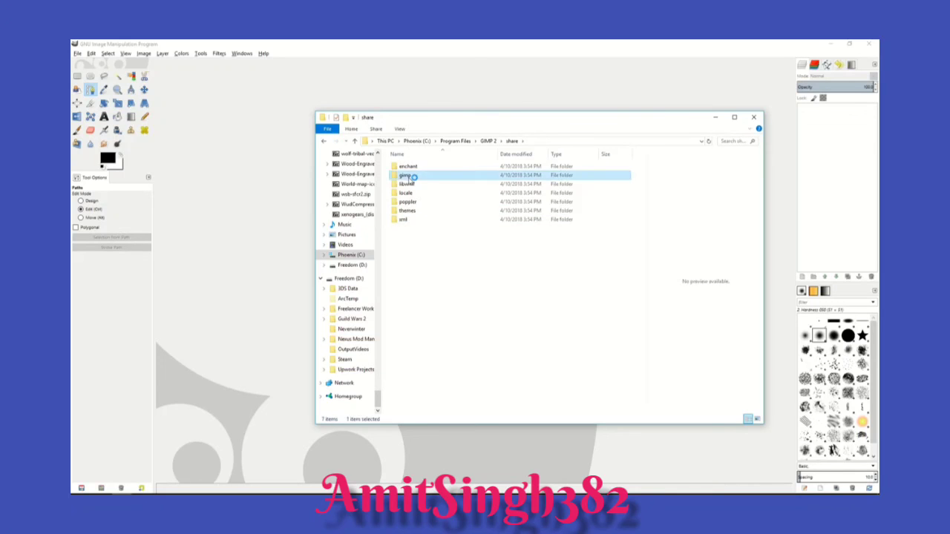
{"action": "double_click", "coordinate": [410, 167]}
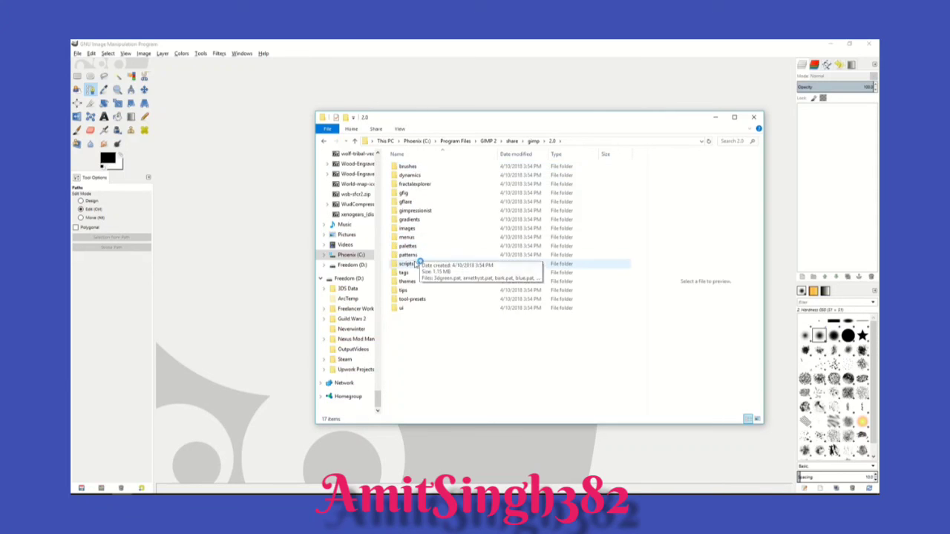
{"action": "double_click", "coordinate": [467, 262]}
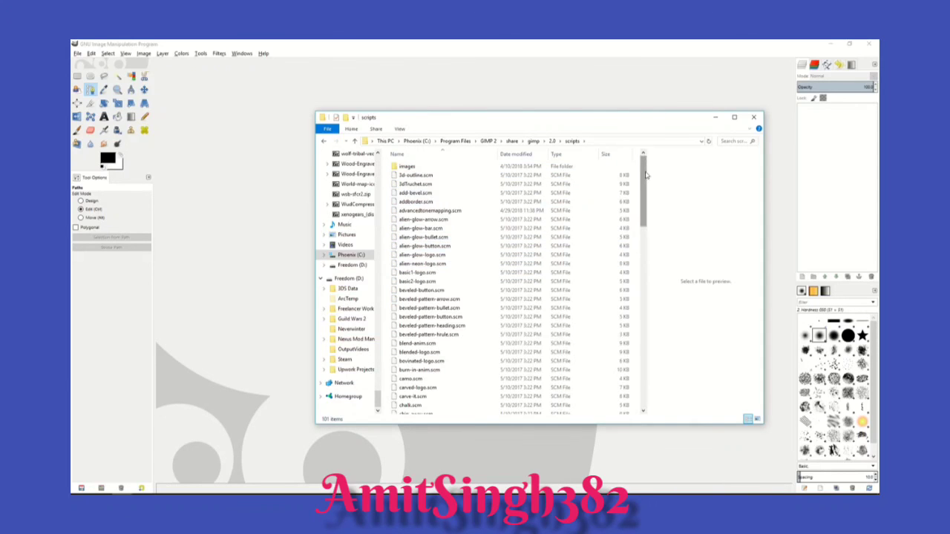
{"action": "left_click_drag", "start_coordinate": [648, 190], "coordinate": [646, 167]}
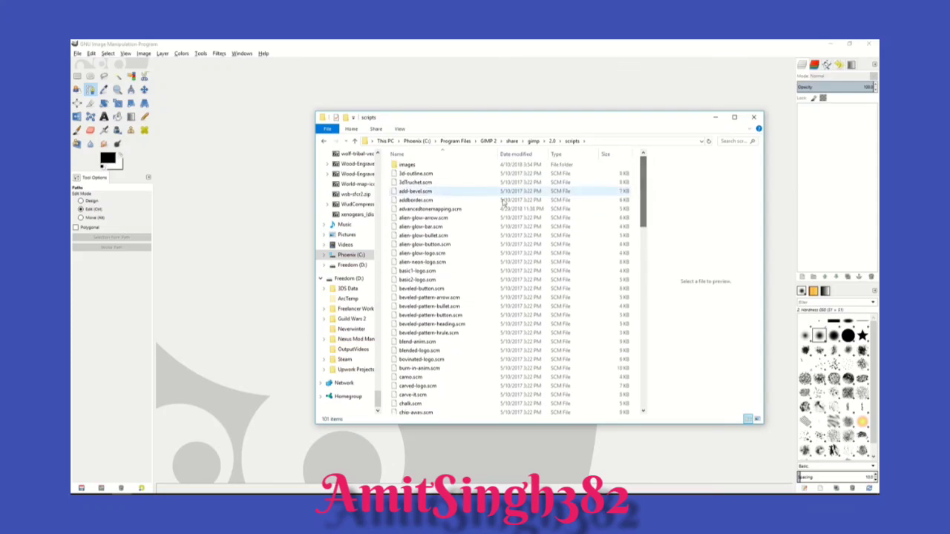
{"action": "left_click", "coordinate": [455, 211]}
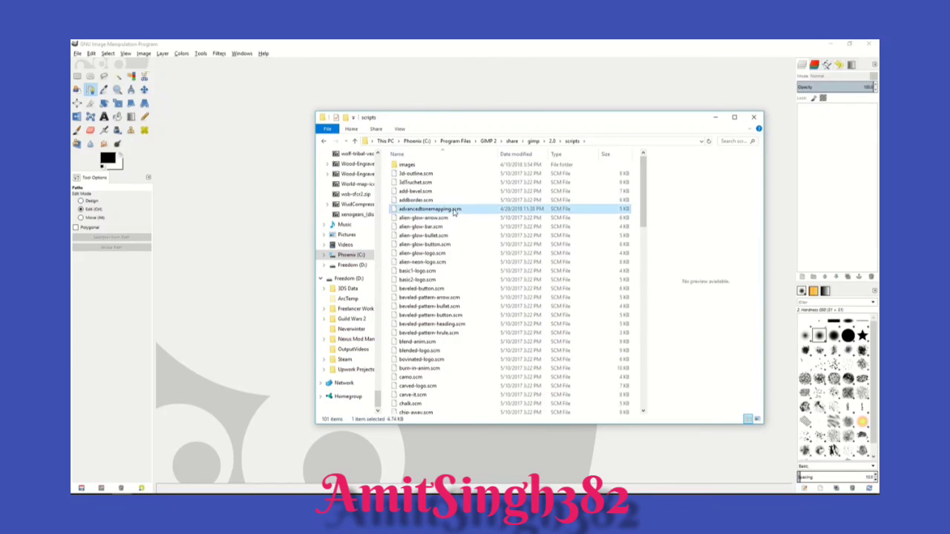